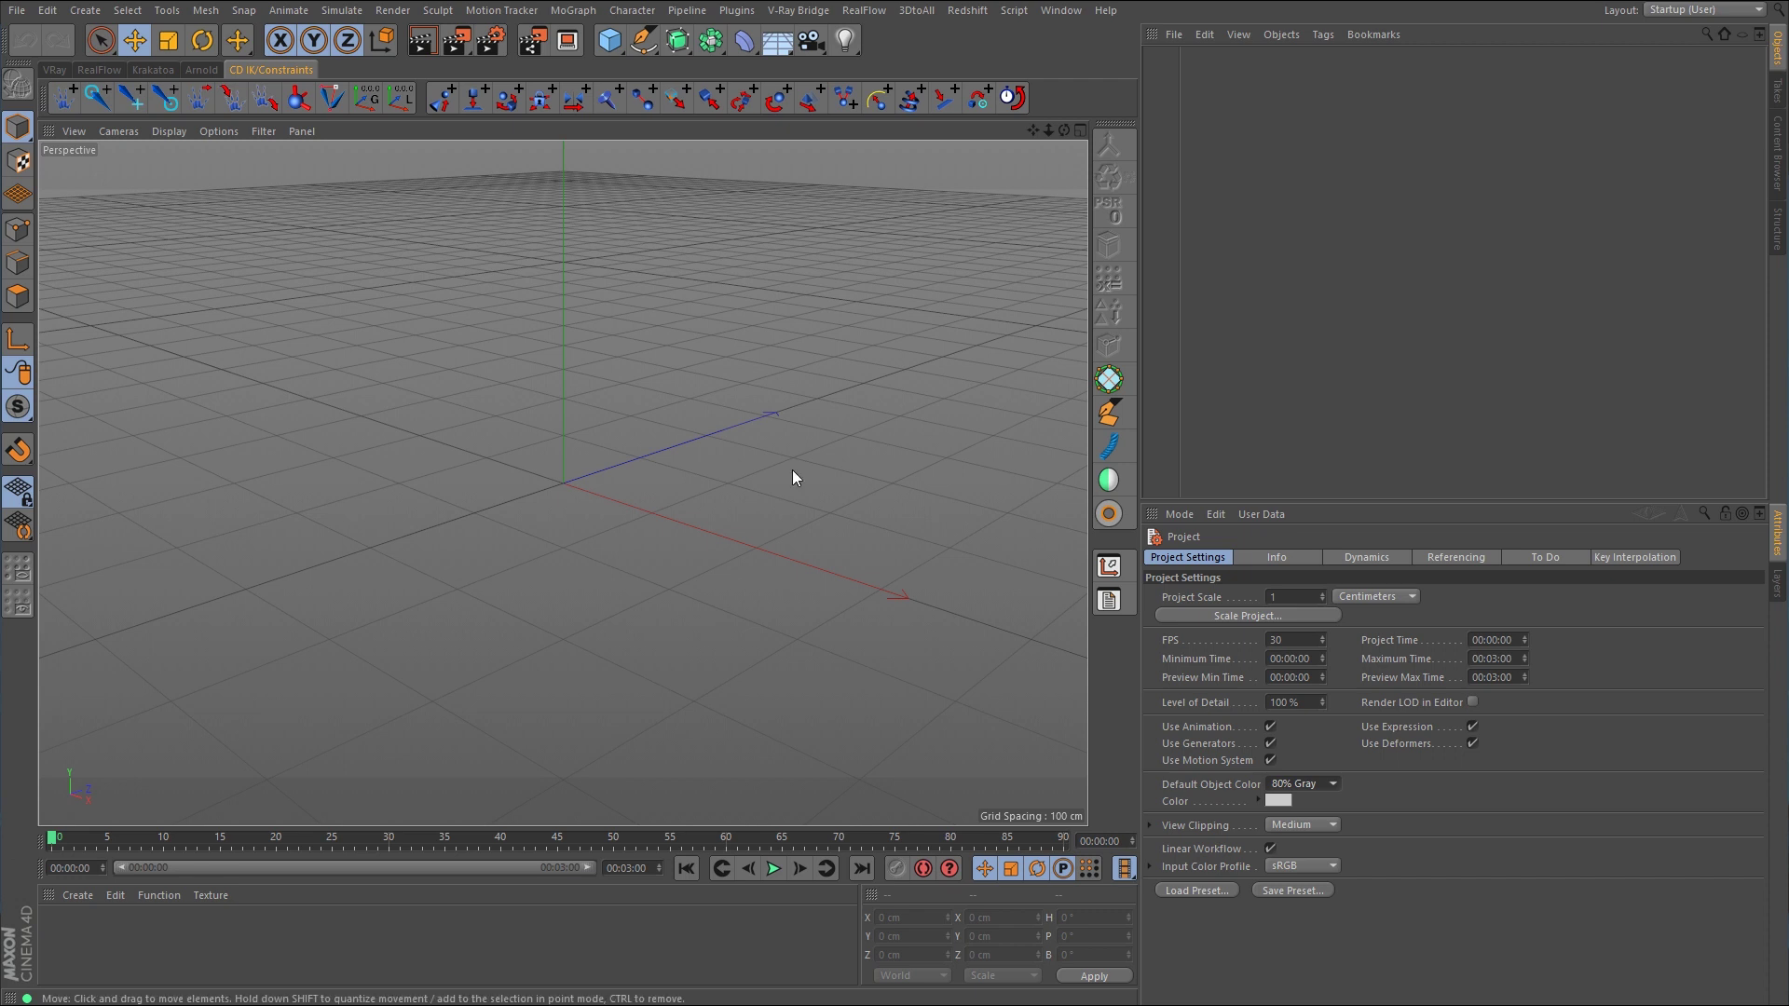
# Create a 200 cm cube and a copy of it spaced about 530 cm apart along X
pyautogui.moveTo(610, 42); pyautogui.dragTo(756, 62)
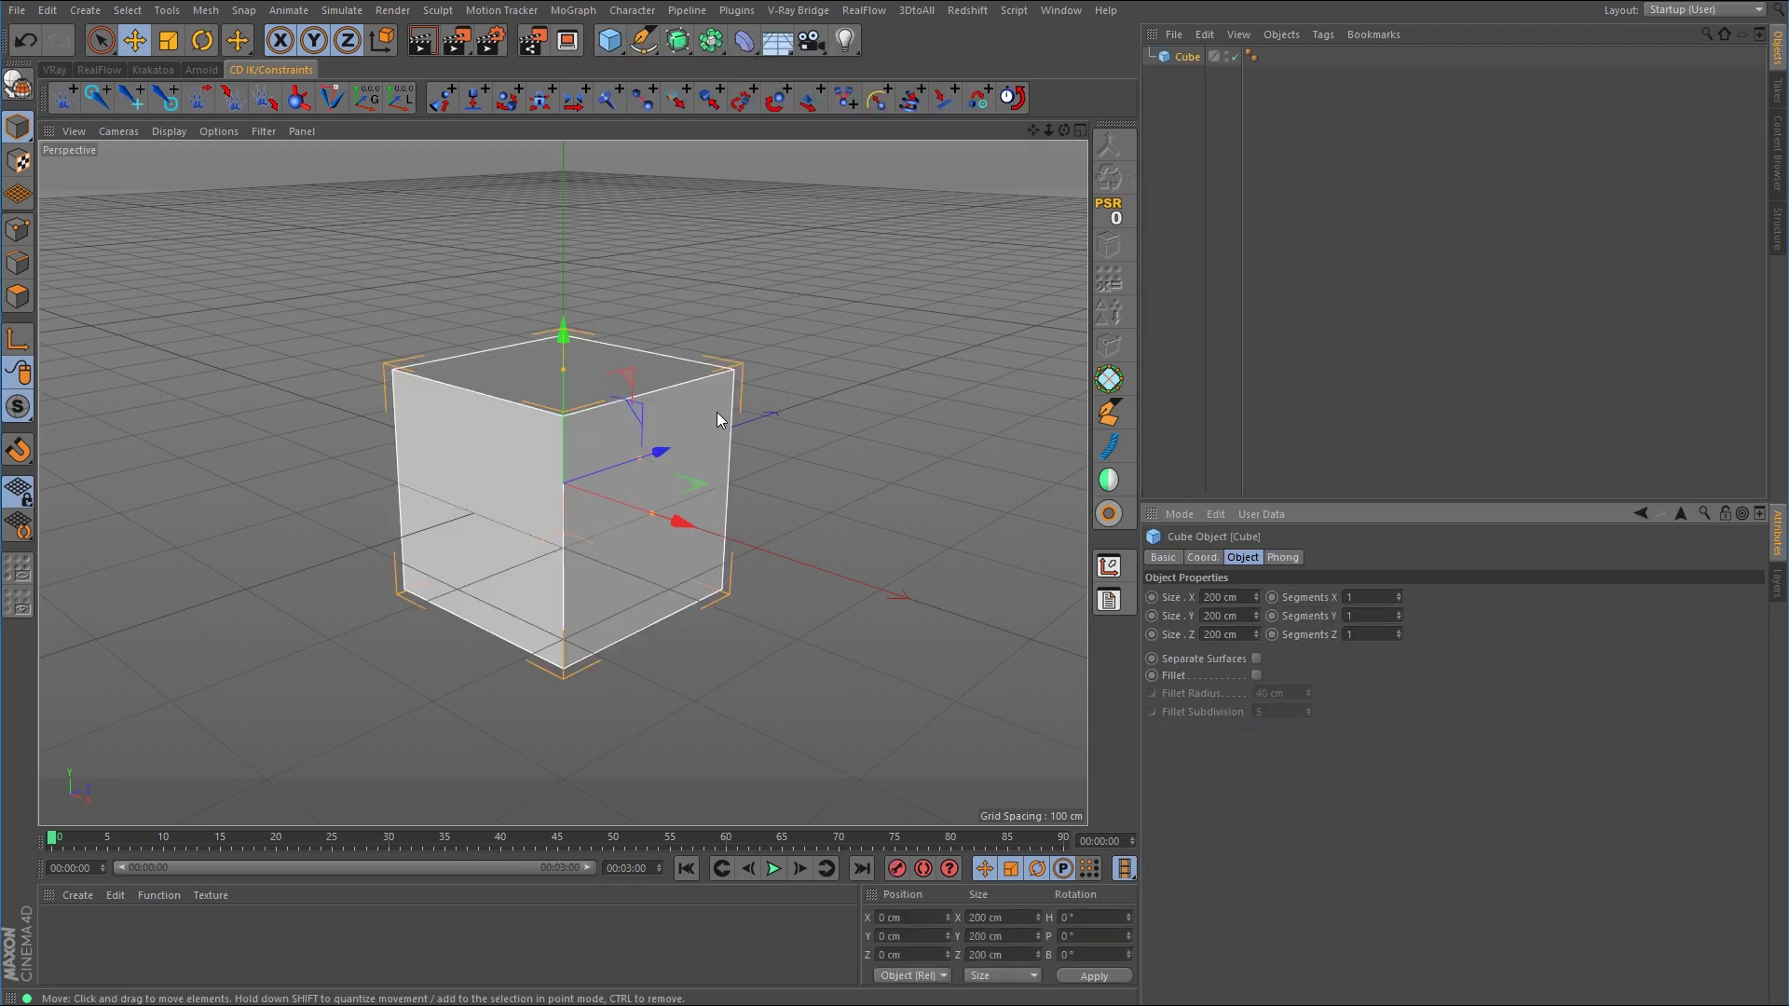
pyautogui.keyDown('alt'); pyautogui.moveTo(717, 412); pyautogui.dragTo(690, 476); pyautogui.keyUp('alt')
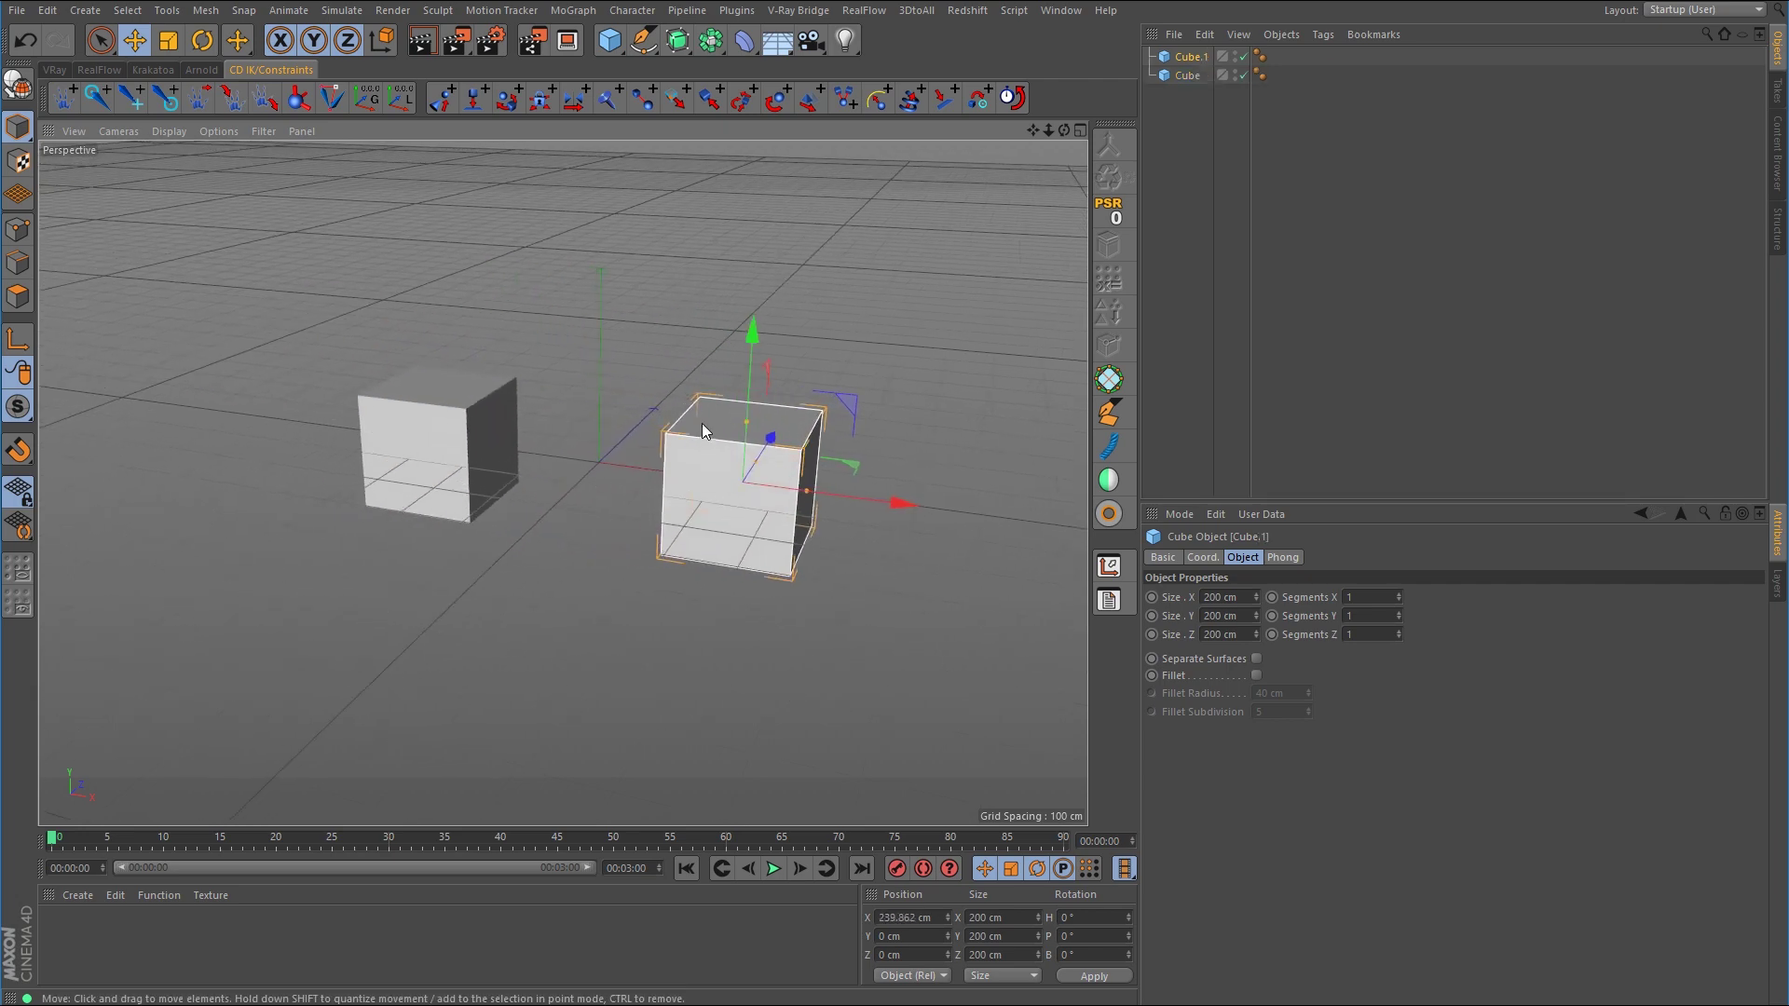
# Add a CD Distance constraint to Cube.1 with Cube as its target, and show the constraint's guides
pyautogui.keyDown('shift'); pyautogui.click(473, 424); pyautogui.keyUp('shift')
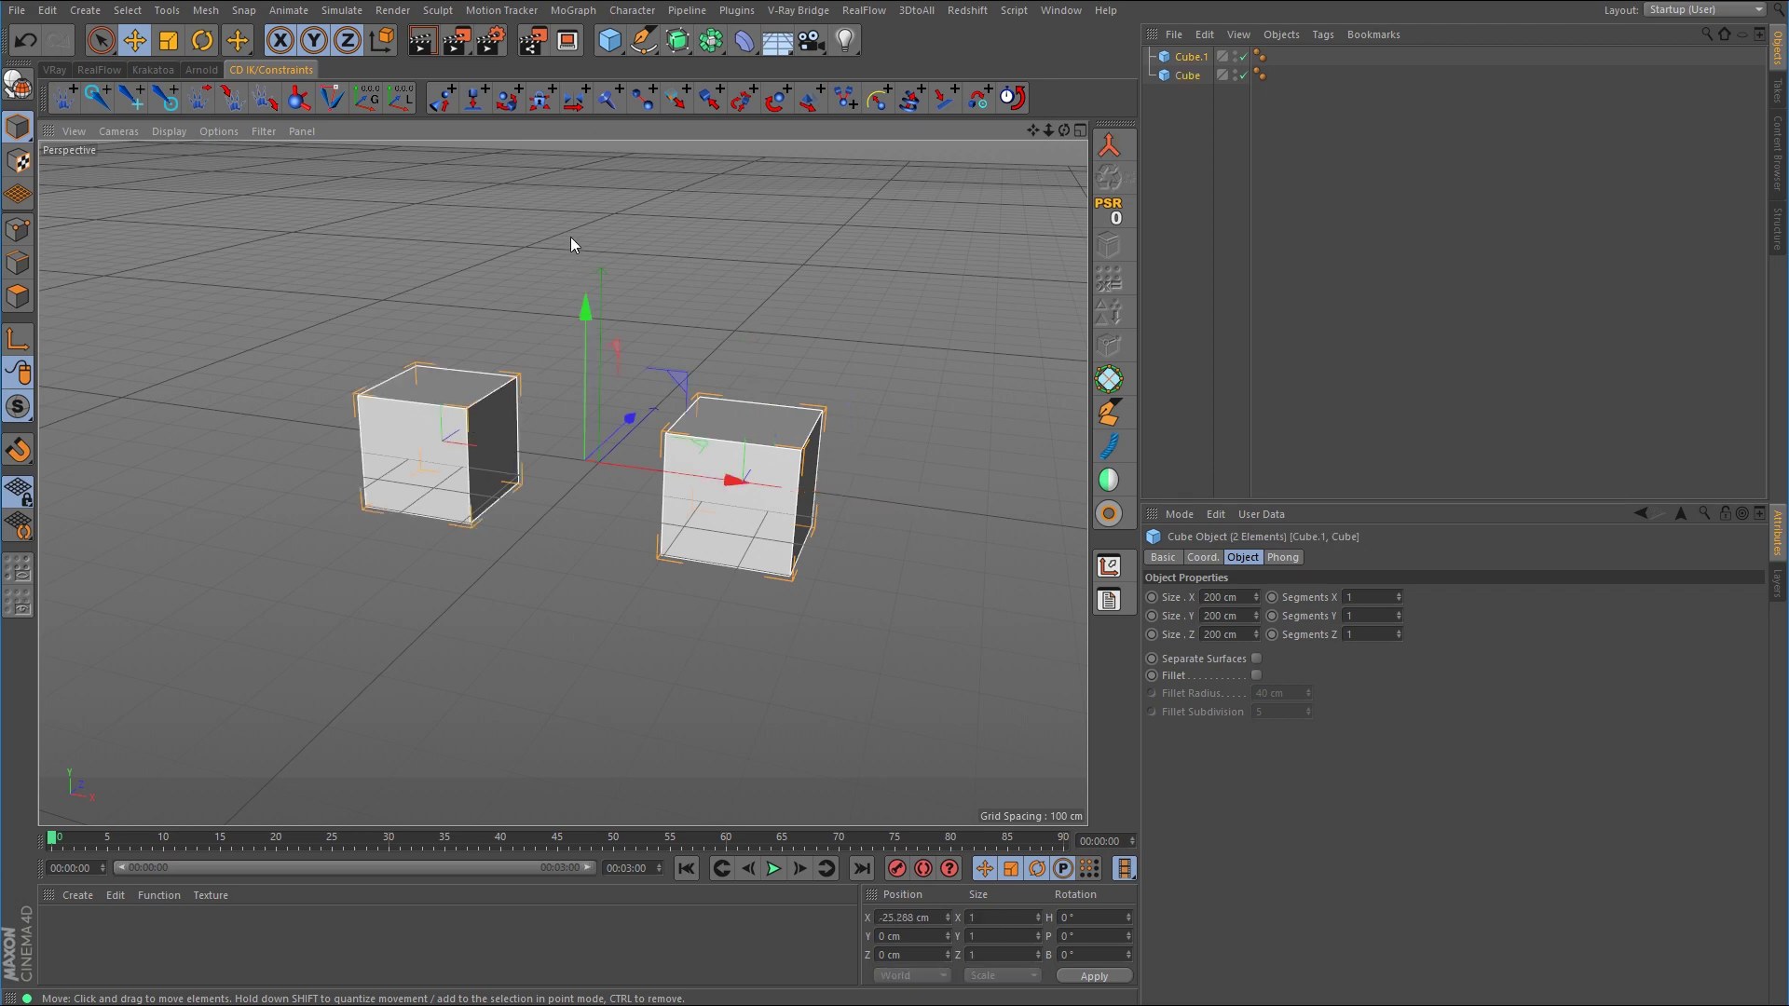
pyautogui.click(511, 105)
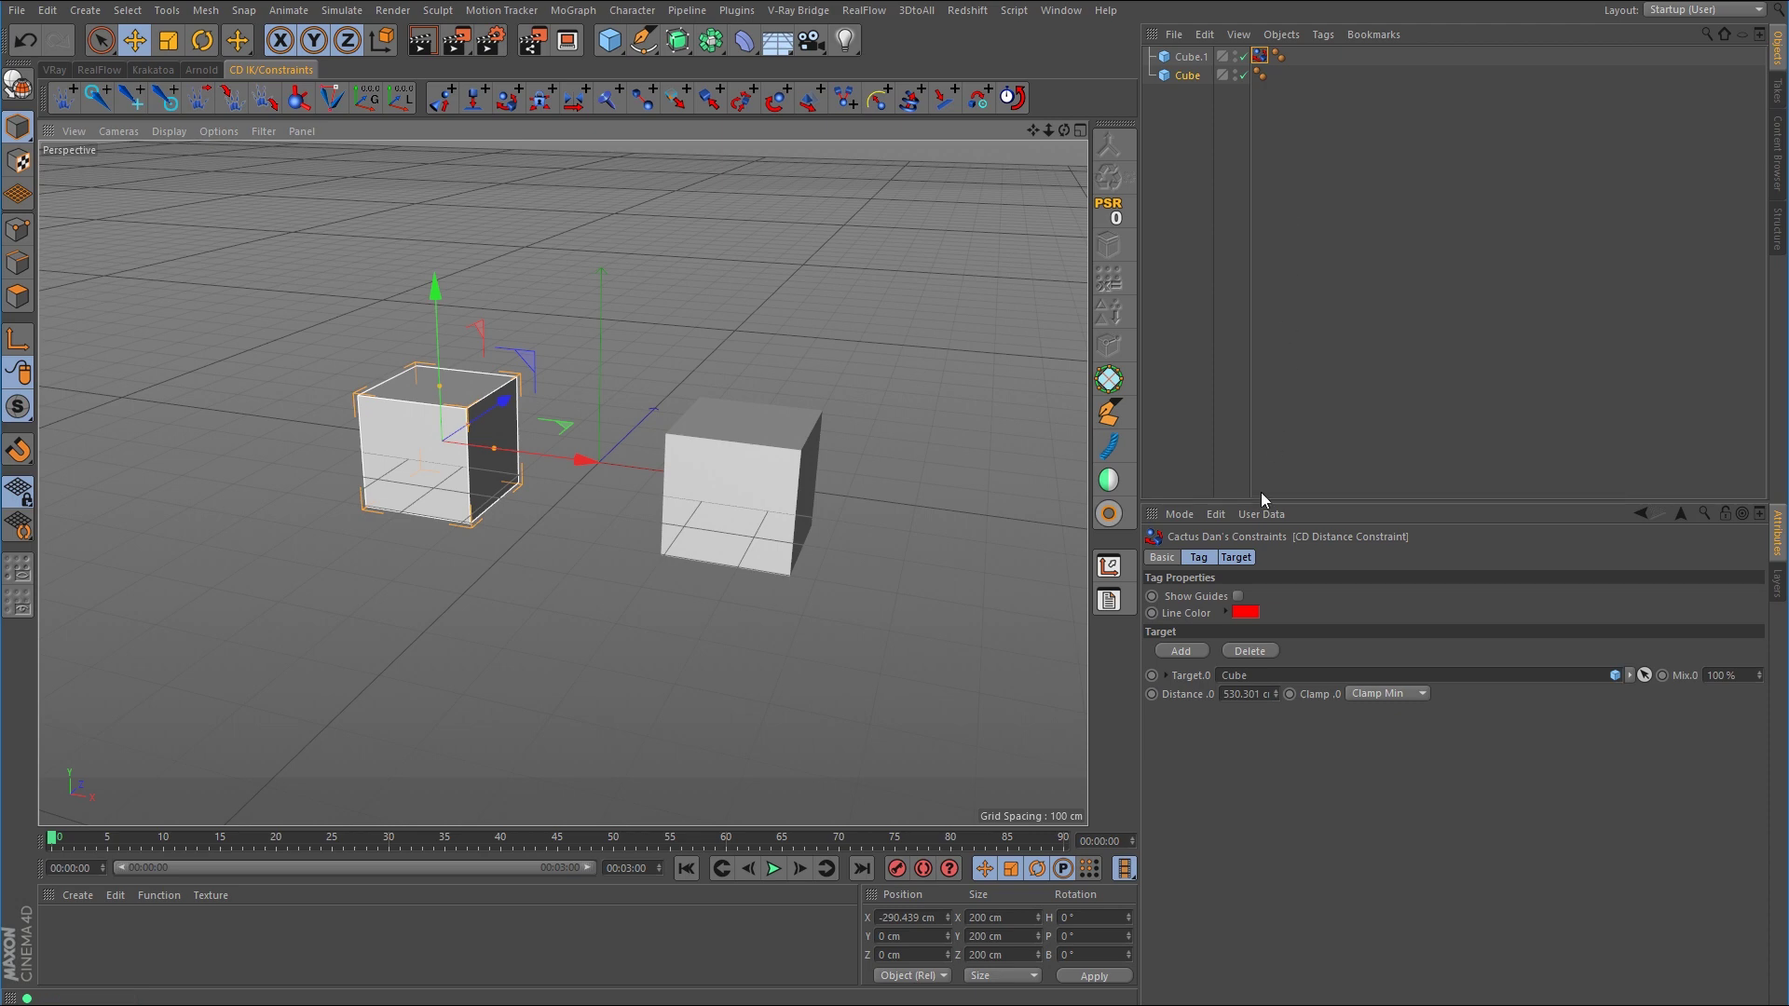
pyautogui.click(1237, 598)
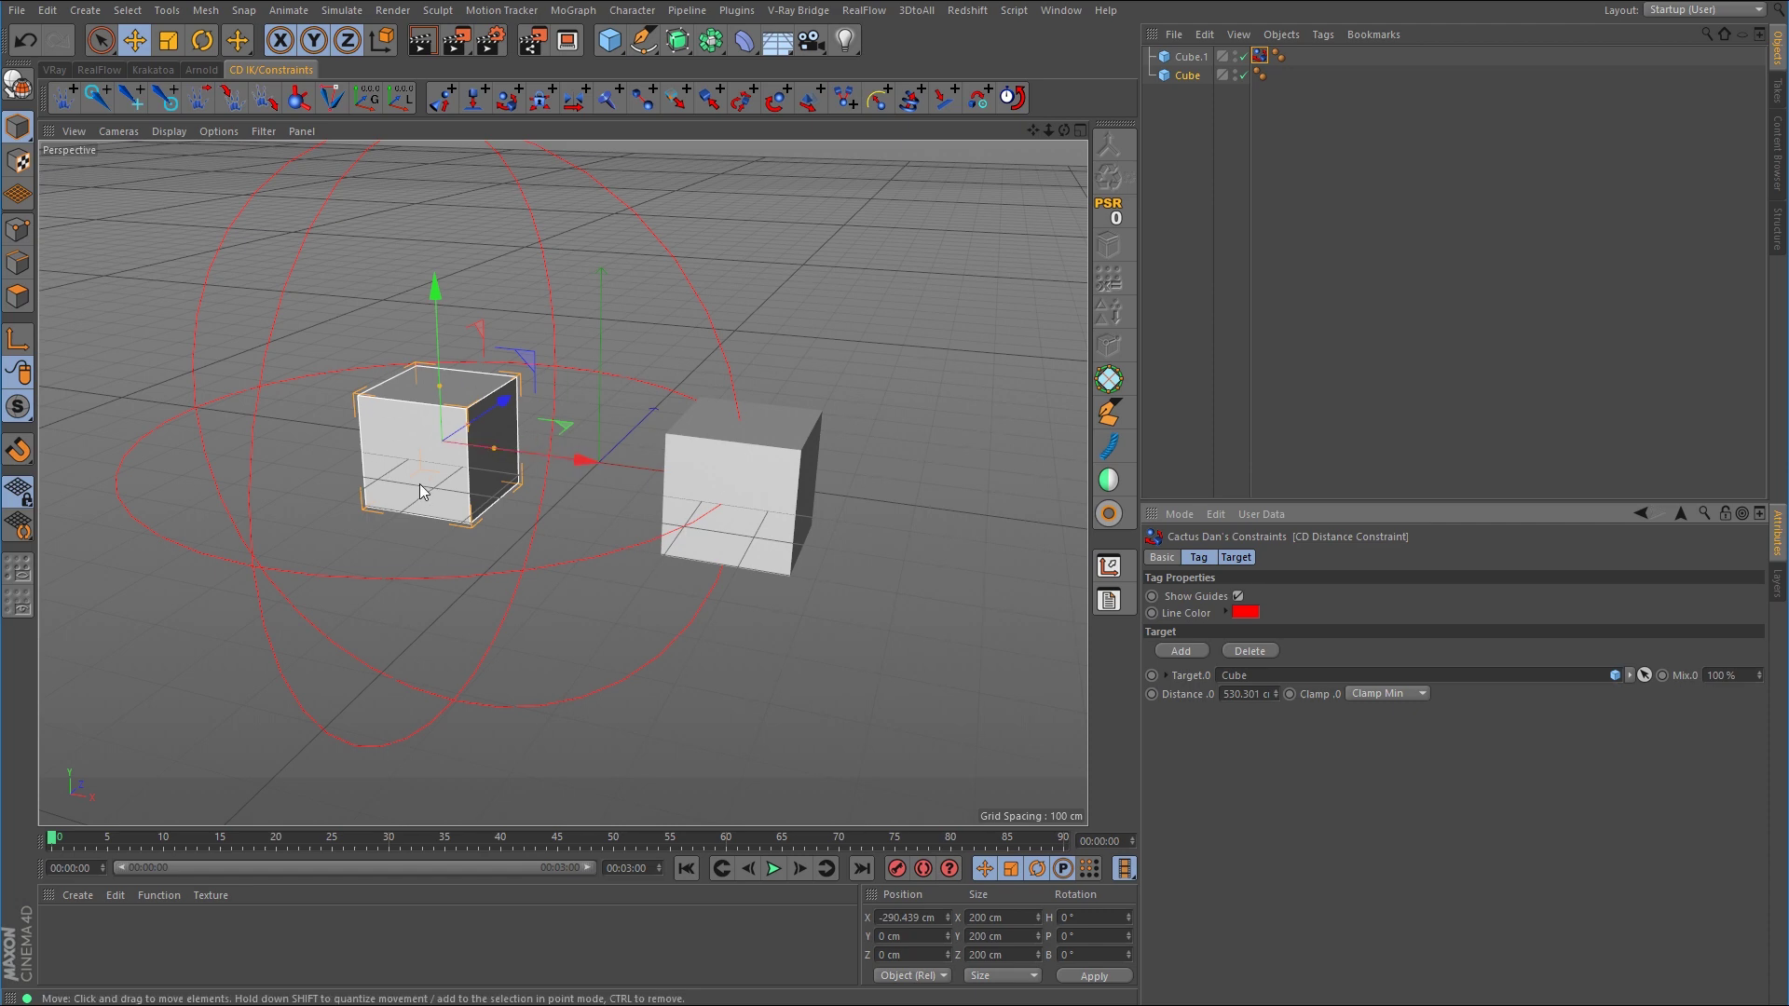
# Test the distance limit by moving Cube.1 along X toward Cube, and move Cube to about X -254 cm
pyautogui.click(785, 462)
pyautogui.moveTo(896, 501); pyautogui.dragTo(280, 438)
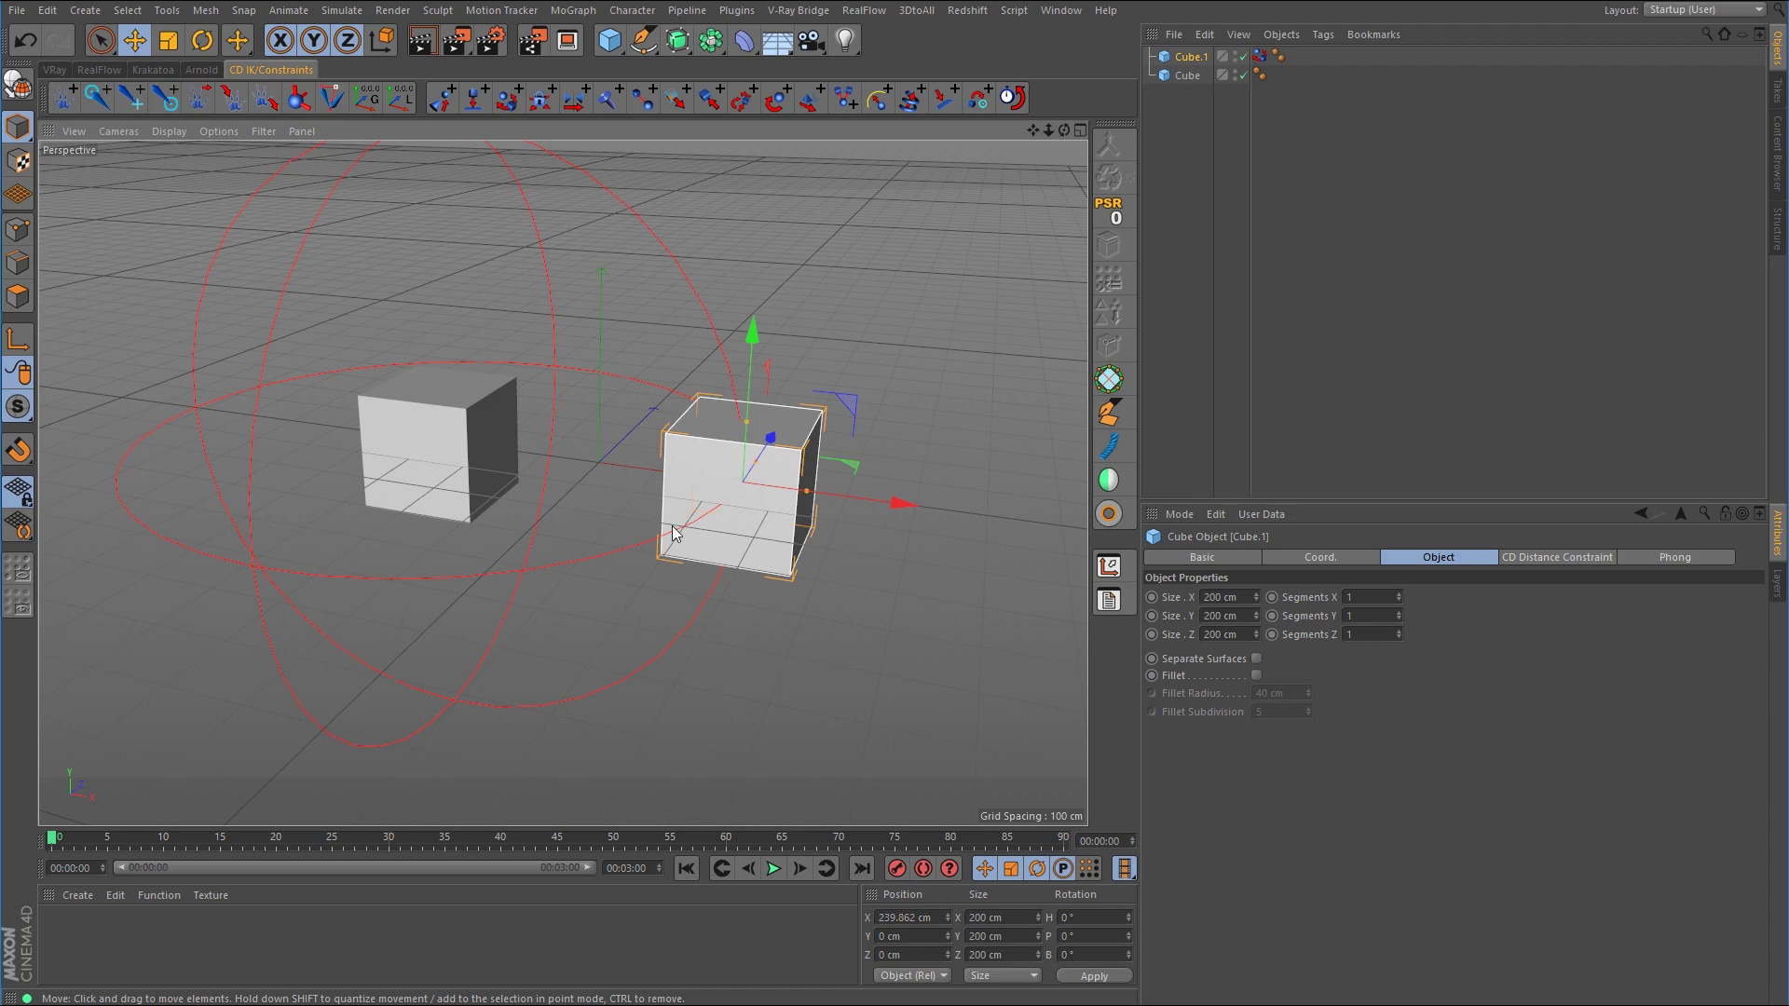
pyautogui.moveTo(906, 506); pyautogui.dragTo(809, 508)
pyautogui.click(1193, 75)
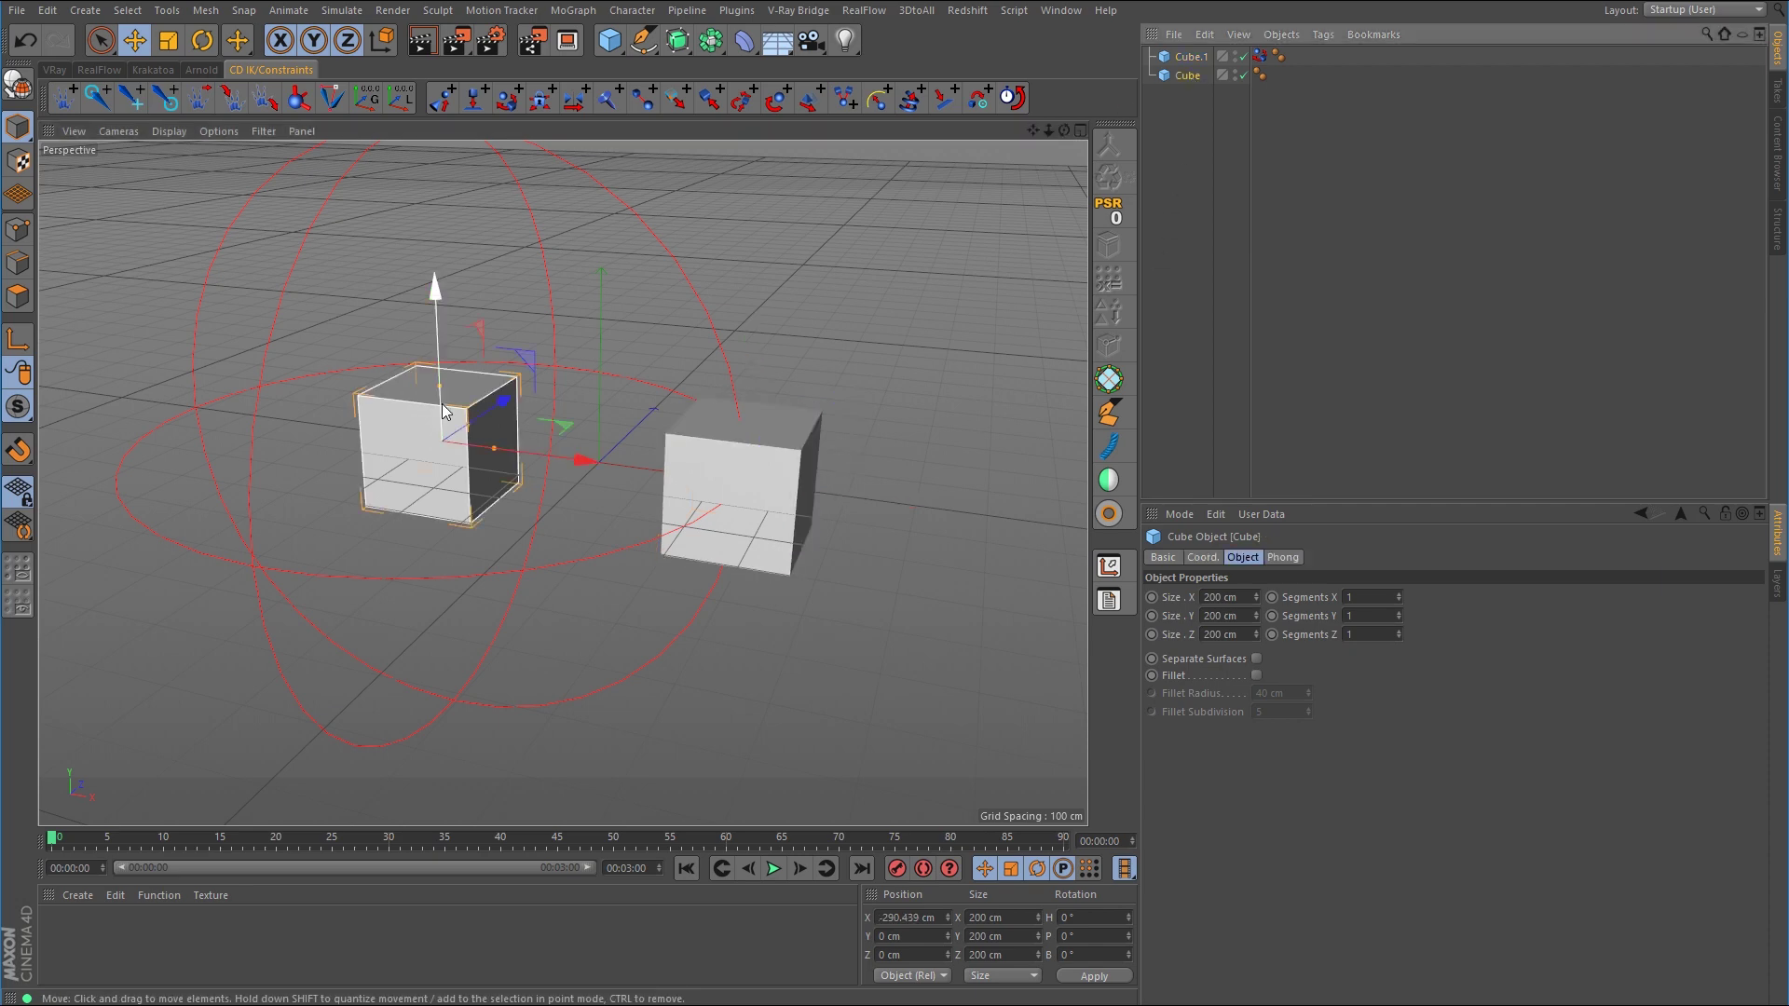
pyautogui.moveTo(589, 466)
pyautogui.mouseDown()
pyautogui.moveTo(450, 455)
pyautogui.moveTo(735, 500)
pyautogui.moveTo(528, 478)
pyautogui.moveTo(609, 483)
pyautogui.mouseUp()
# Set the distance of Cube.1's CD Distance constraint to 200 cm
pyautogui.click(1259, 56)
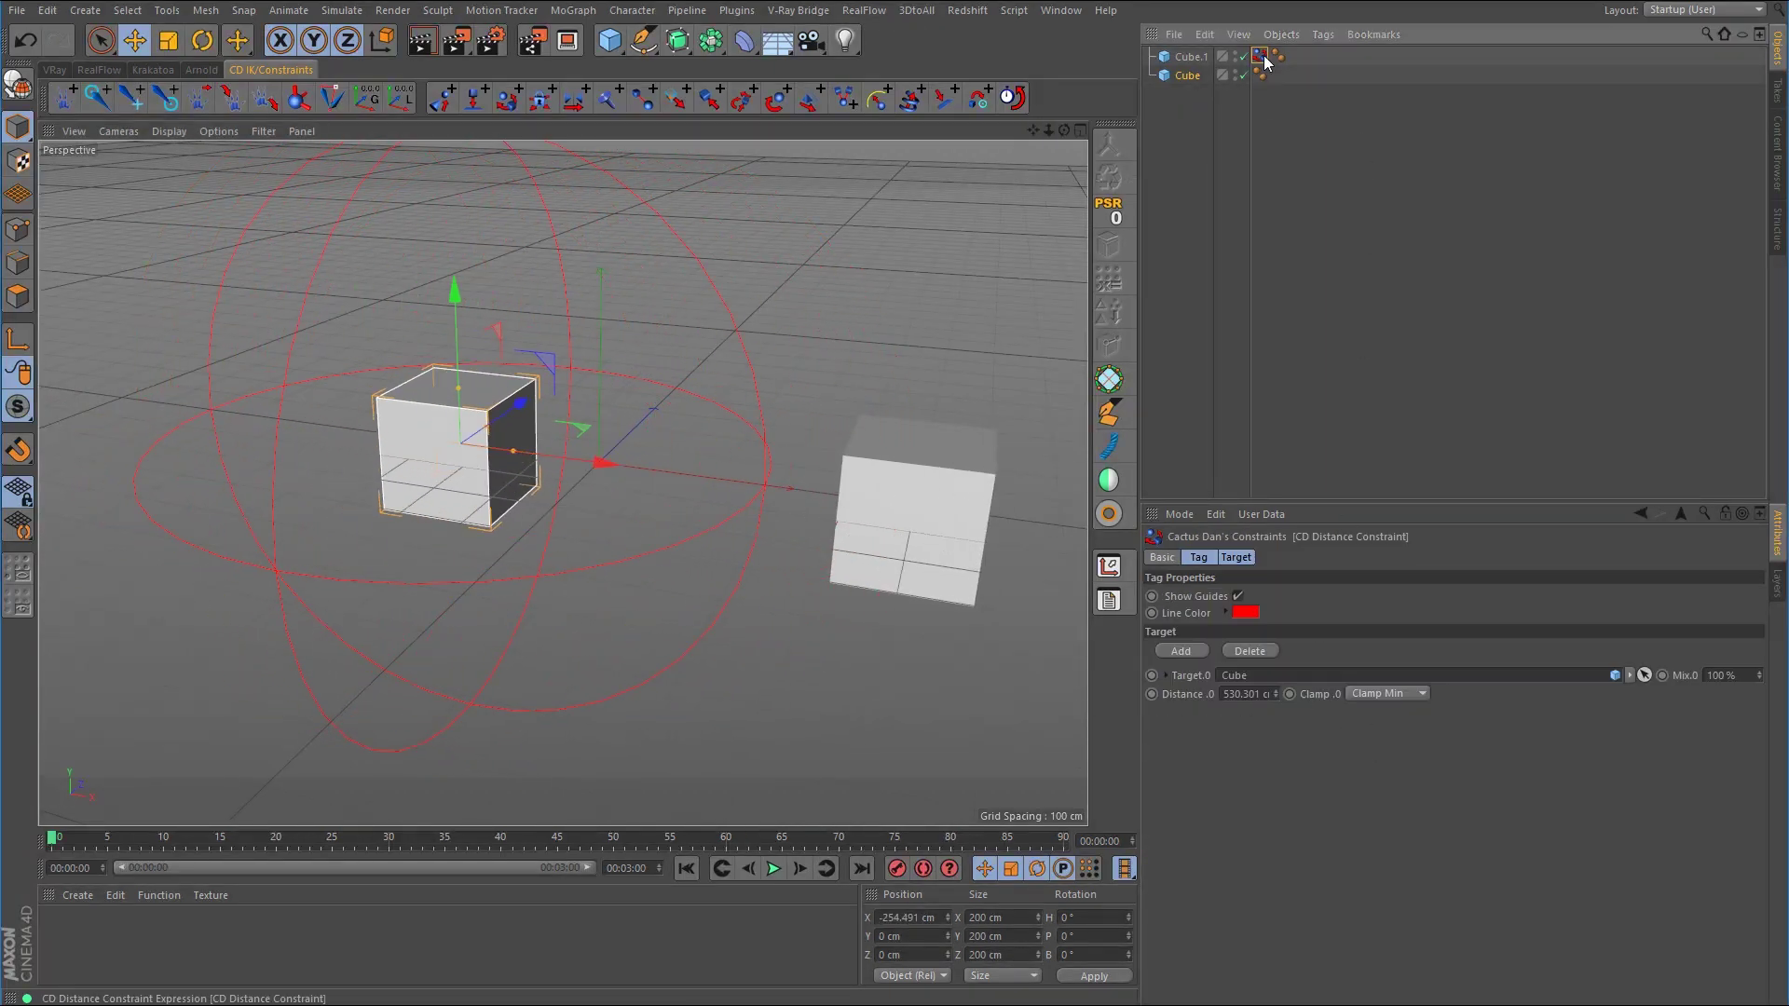
pyautogui.click(1263, 694)
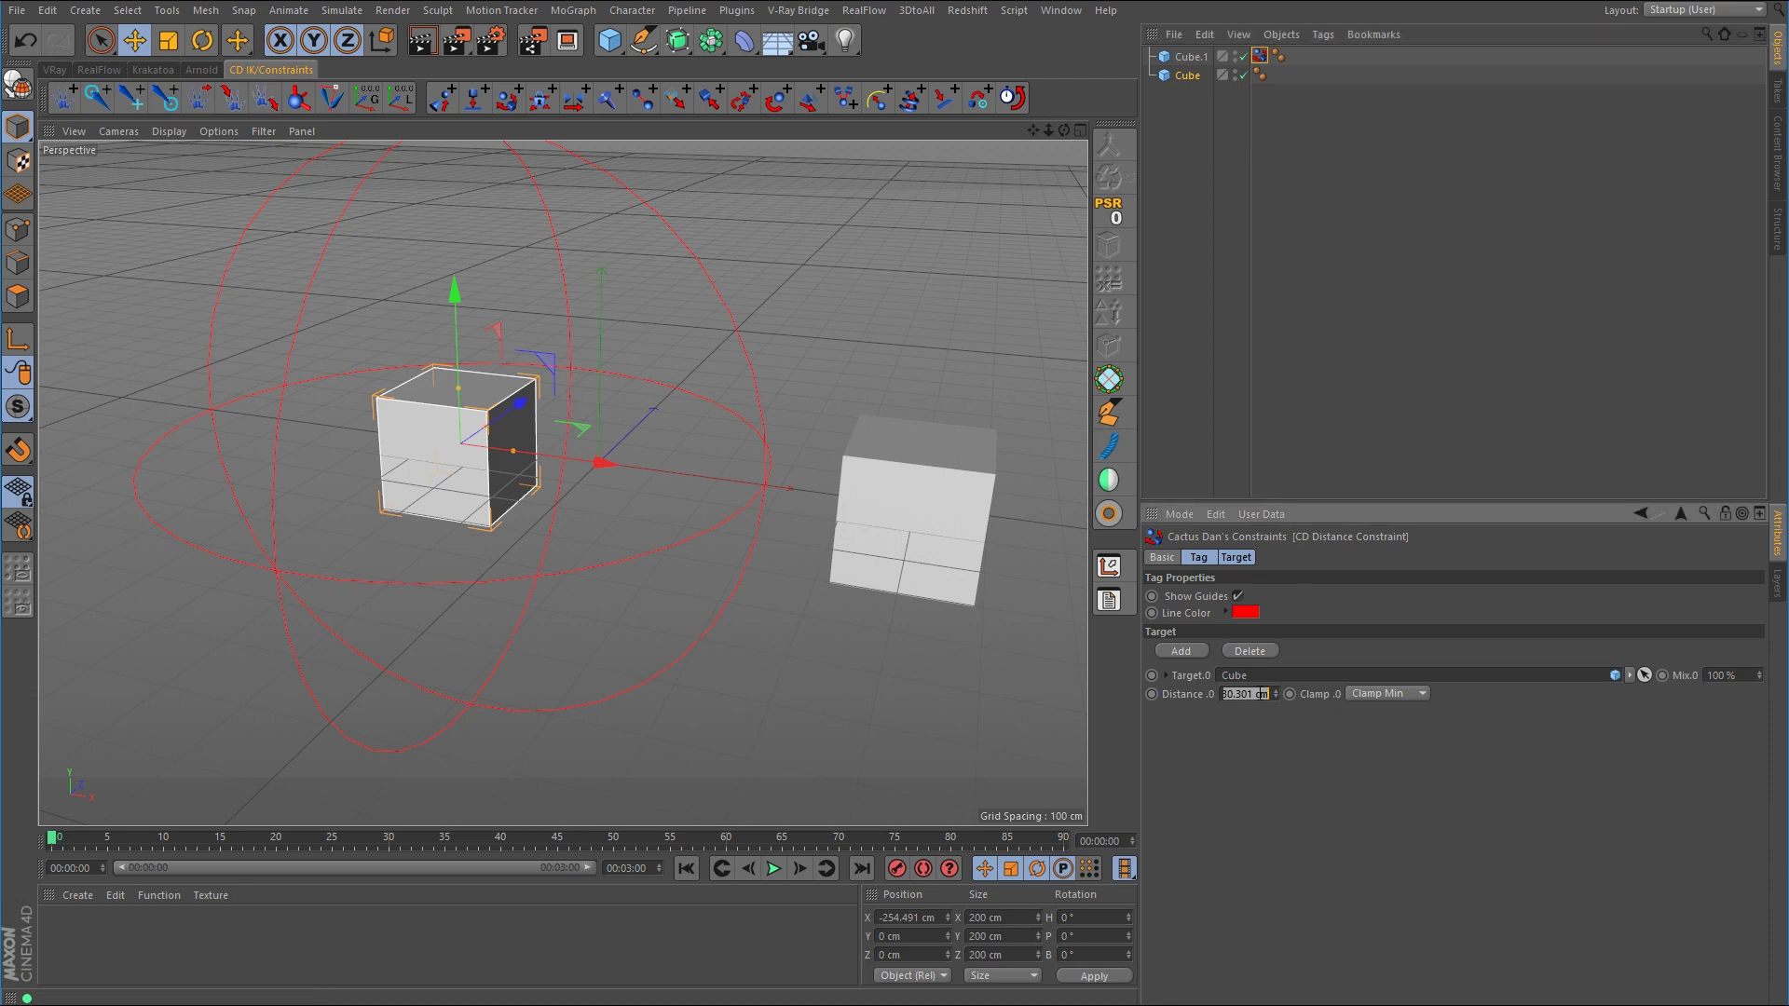
pyautogui.write('200')
pyautogui.press('Return')
# Move Cube along X toward Cube.1, to about X 235 cm, to test the minimum distance
pyautogui.keyDown('alt'); pyautogui.moveTo(792, 552); pyautogui.dragTo(564, 548, button='middle'); pyautogui.keyUp('alt')
pyautogui.moveTo(445, 483); pyautogui.dragTo(842, 538)
pyautogui.hotkey('ctrl', 'z')
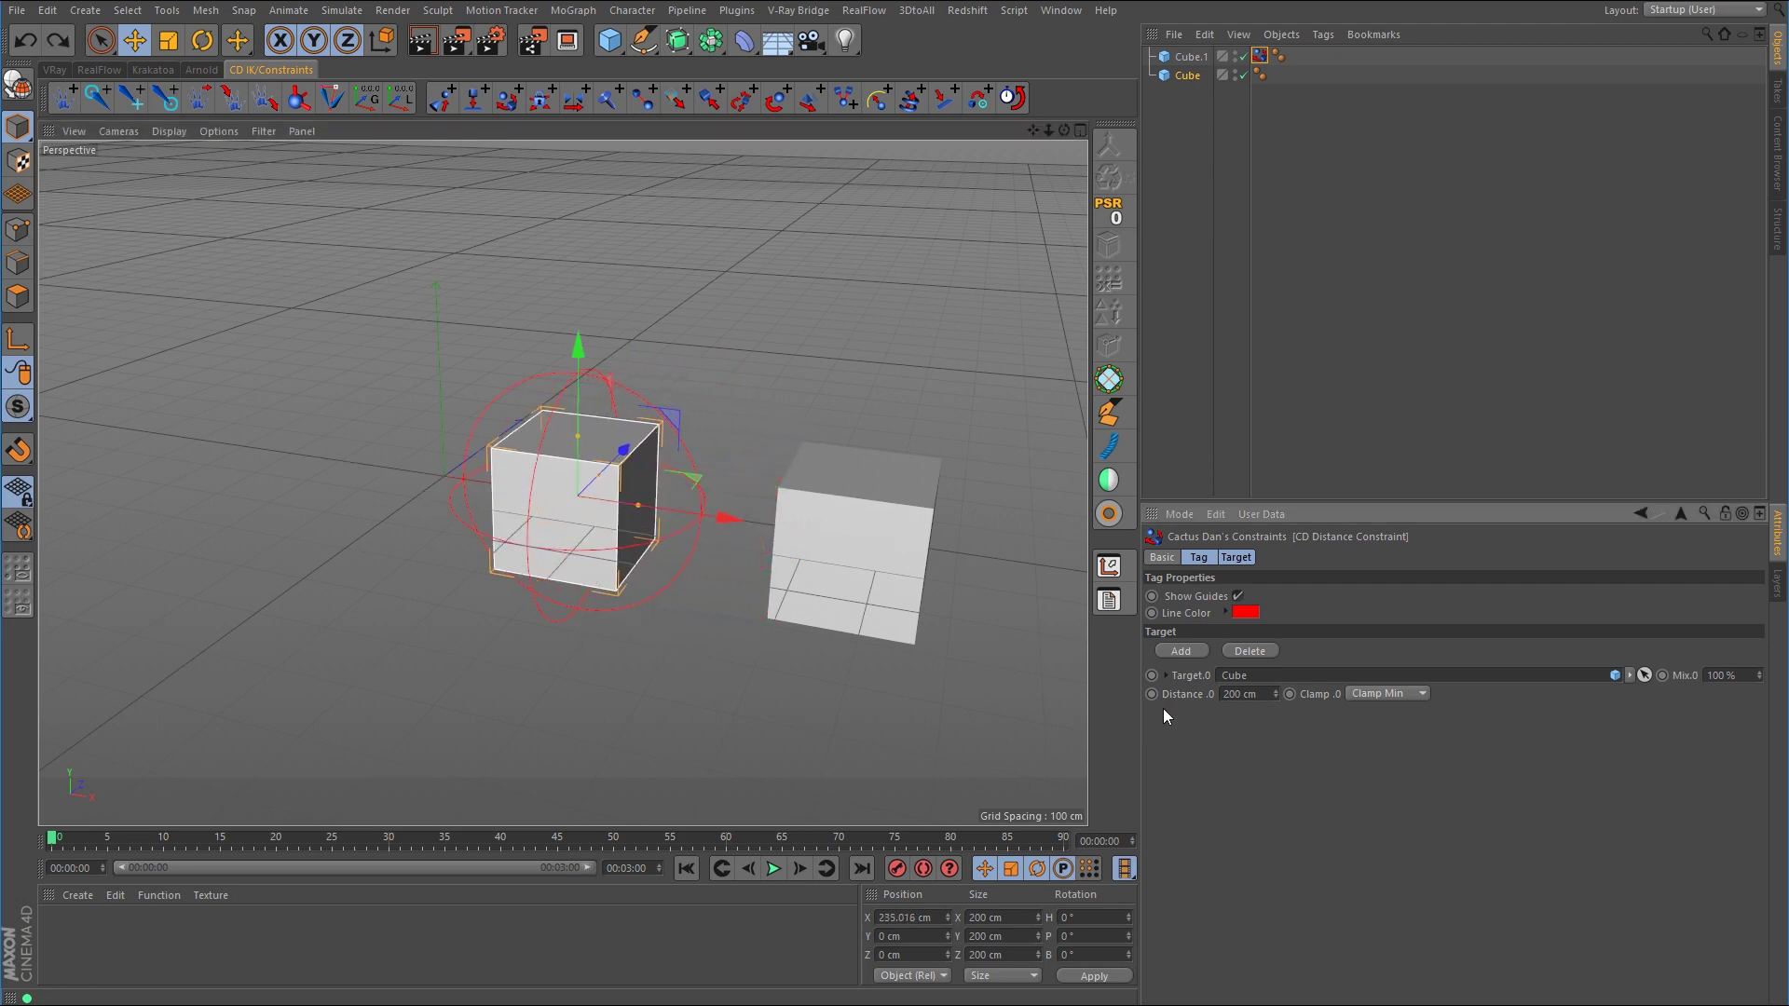
# Add Cube as a second, Clamp Max target of the distance constraint and move Cube along X to about 31 cm
pyautogui.click(1181, 650)
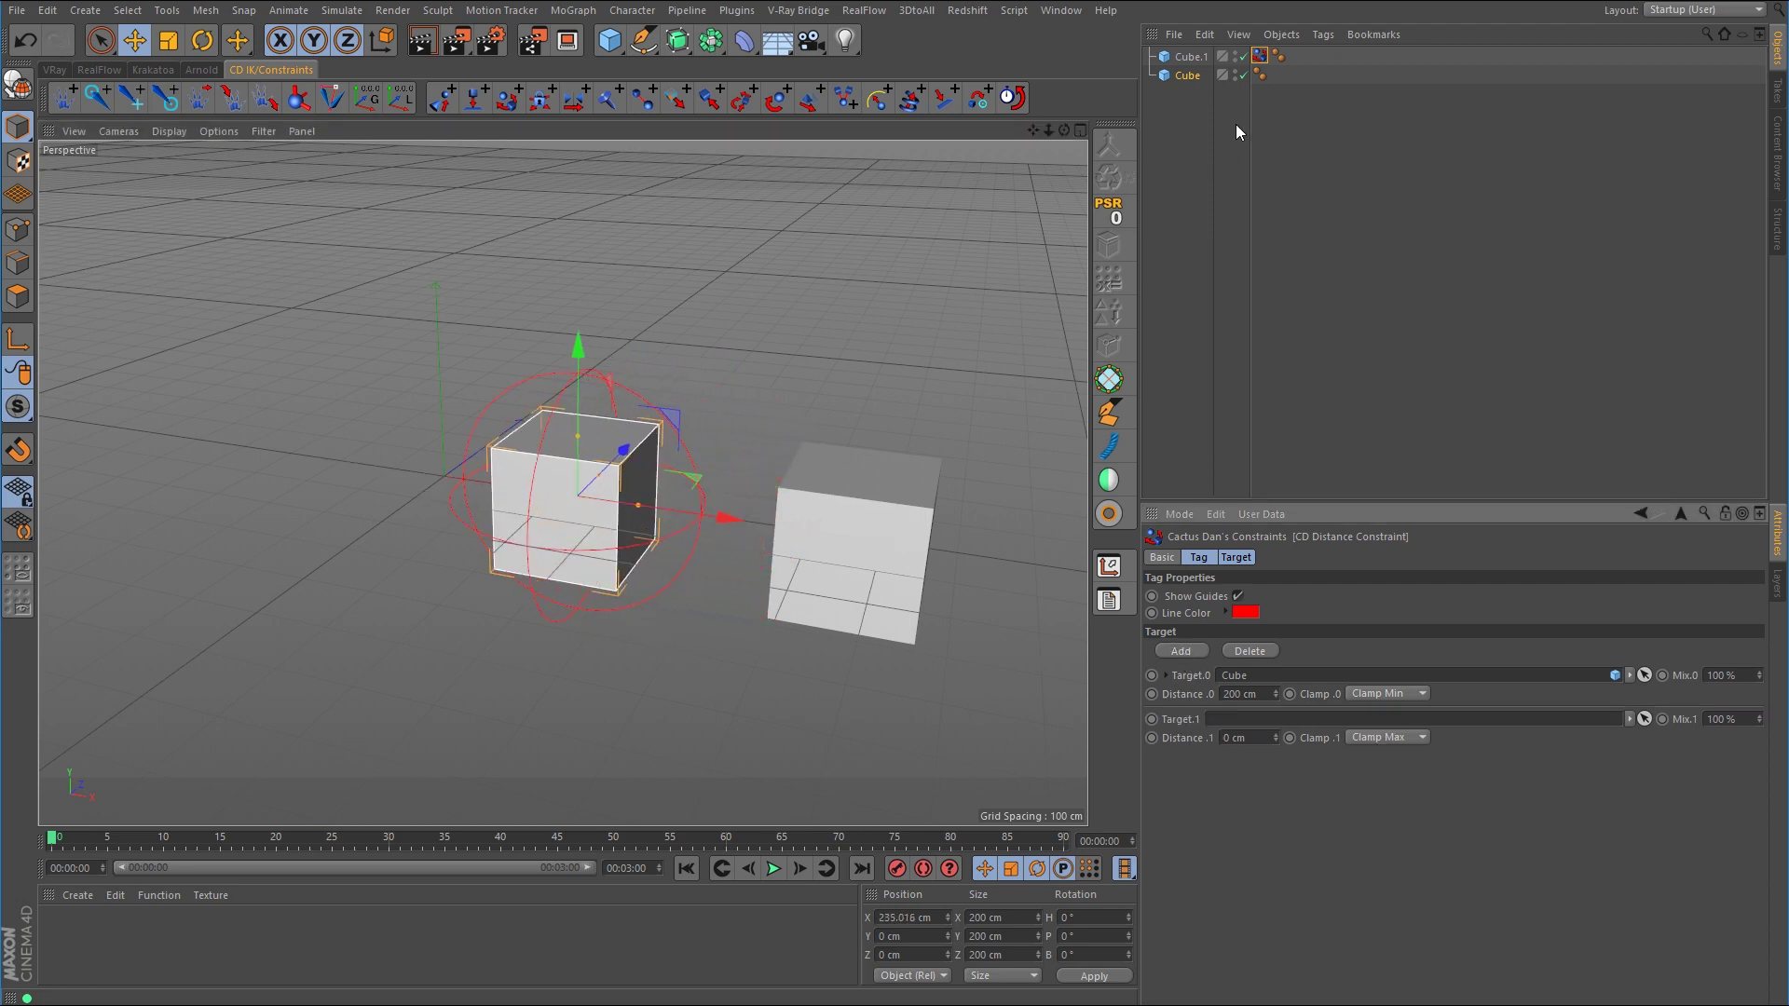
pyautogui.moveTo(1188, 75); pyautogui.dragTo(1254, 719)
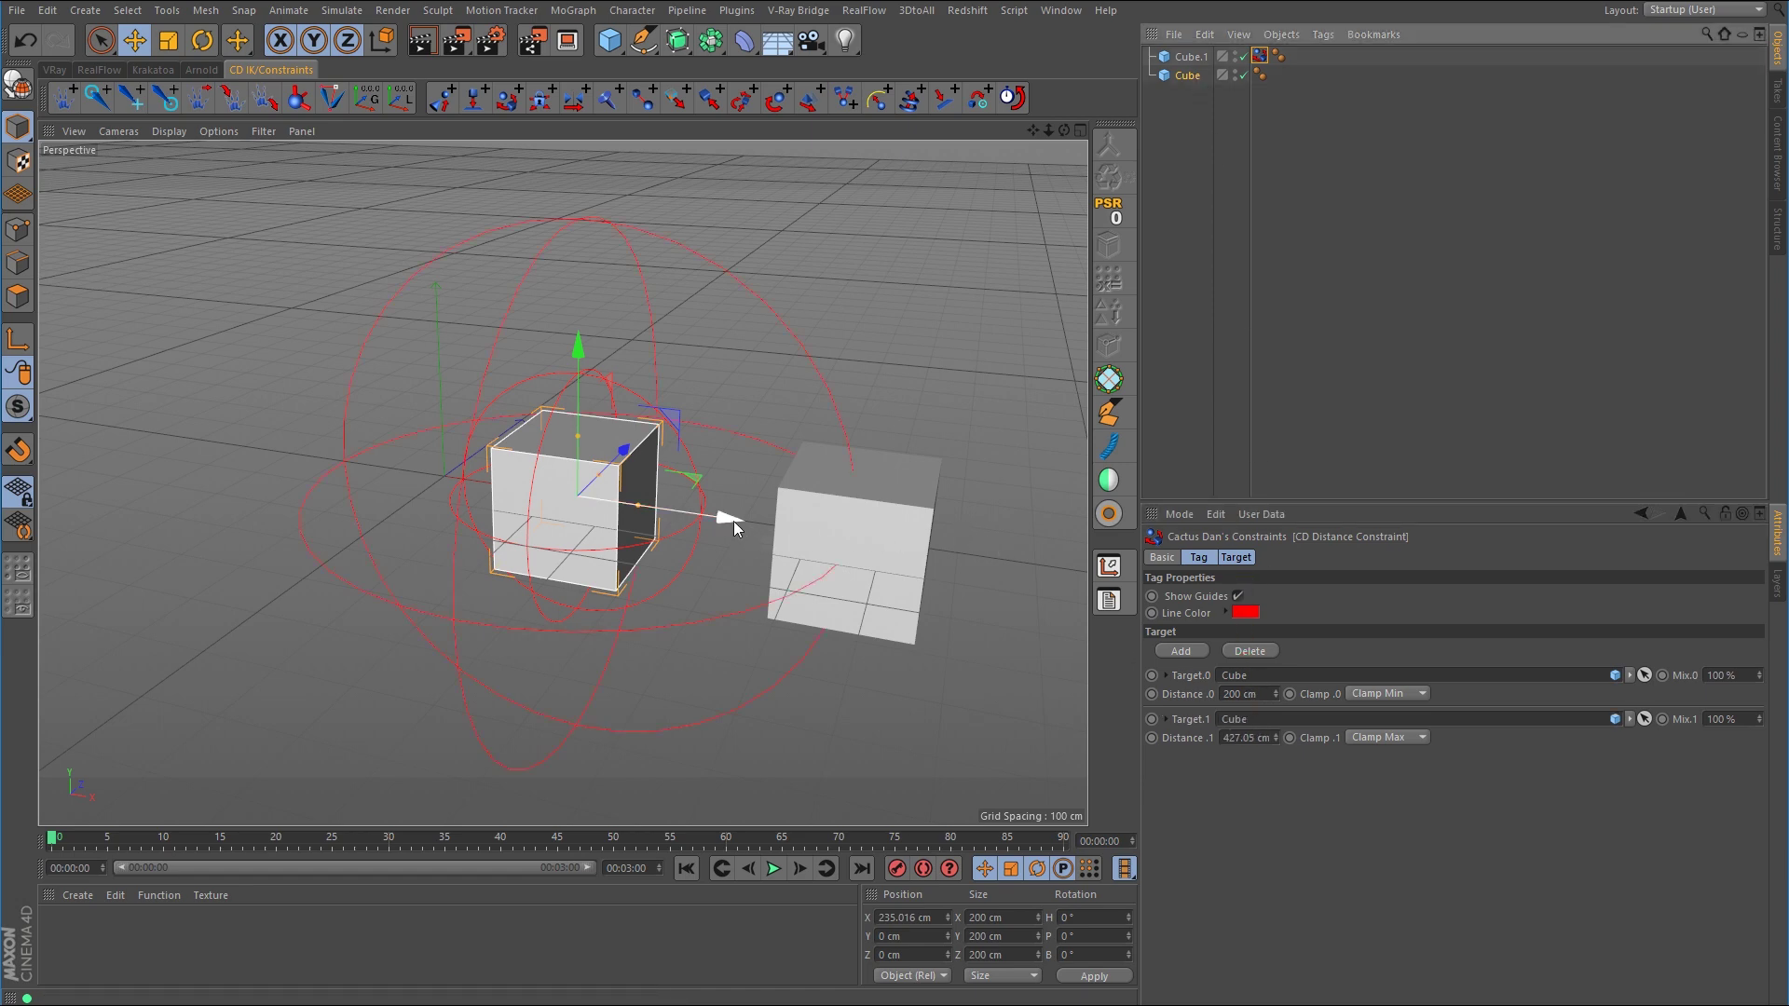
pyautogui.moveTo(734, 522); pyautogui.dragTo(630, 535)
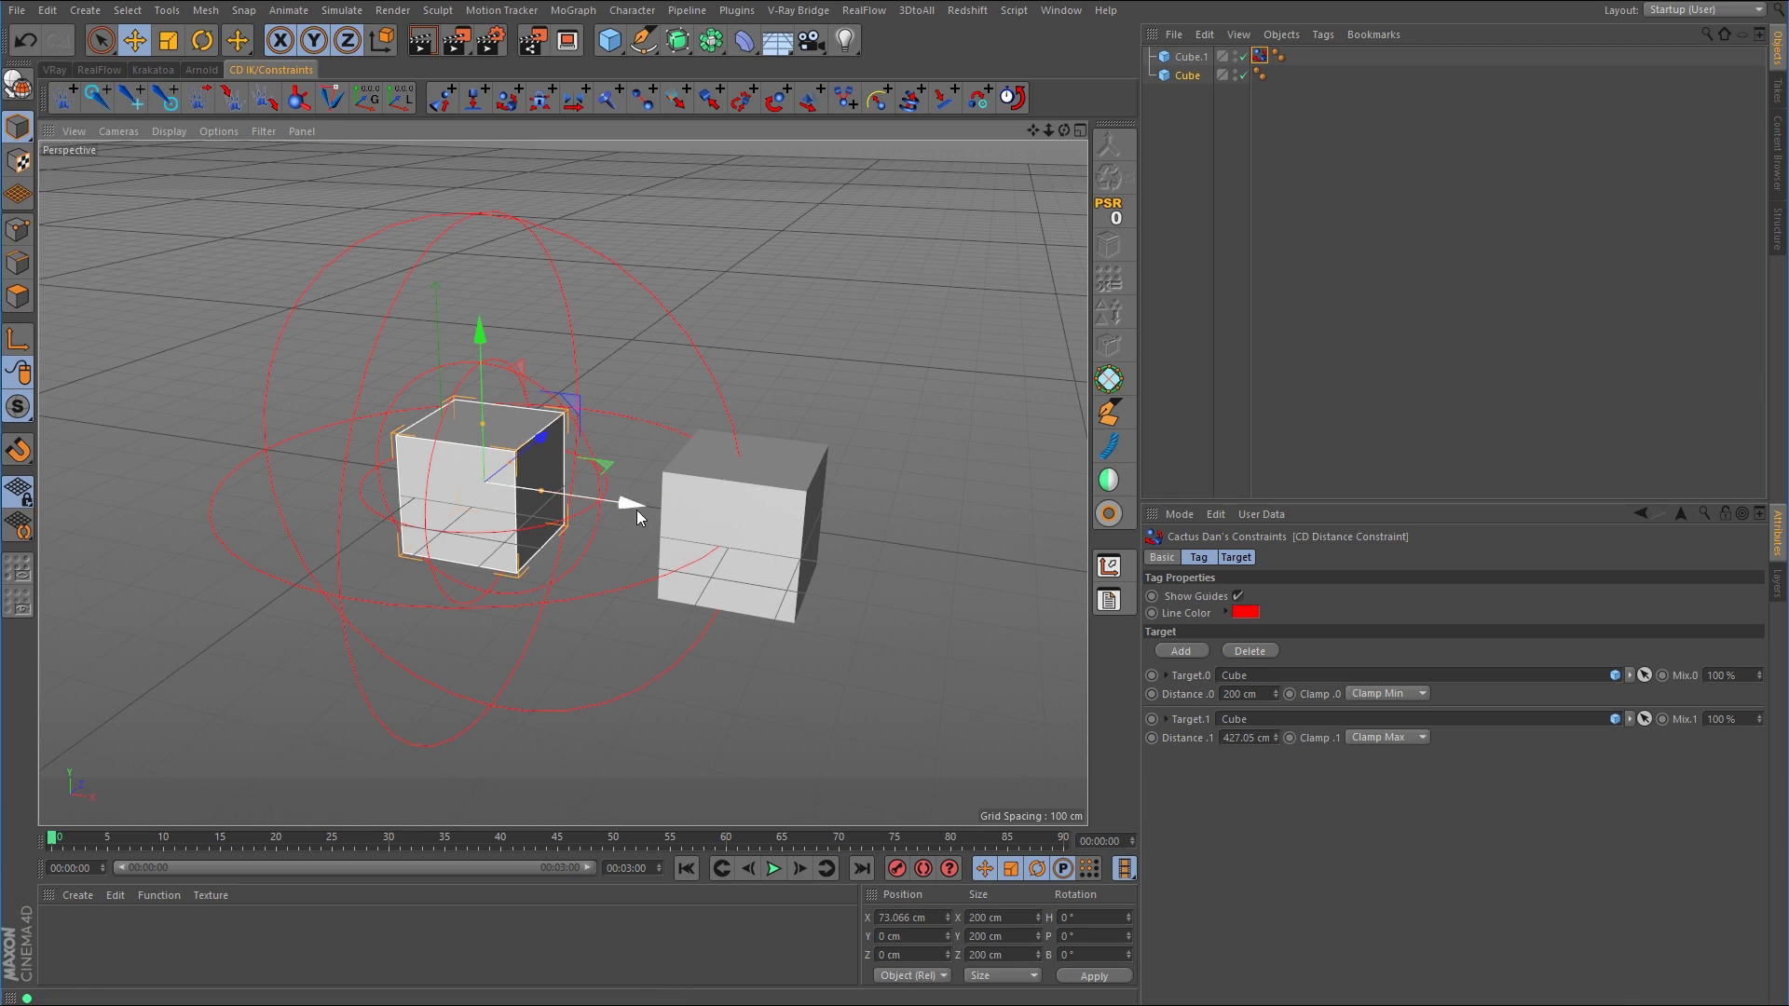
pyautogui.moveTo(636, 511)
pyautogui.mouseDown()
pyautogui.moveTo(814, 529)
pyautogui.moveTo(607, 516)
pyautogui.mouseUp()
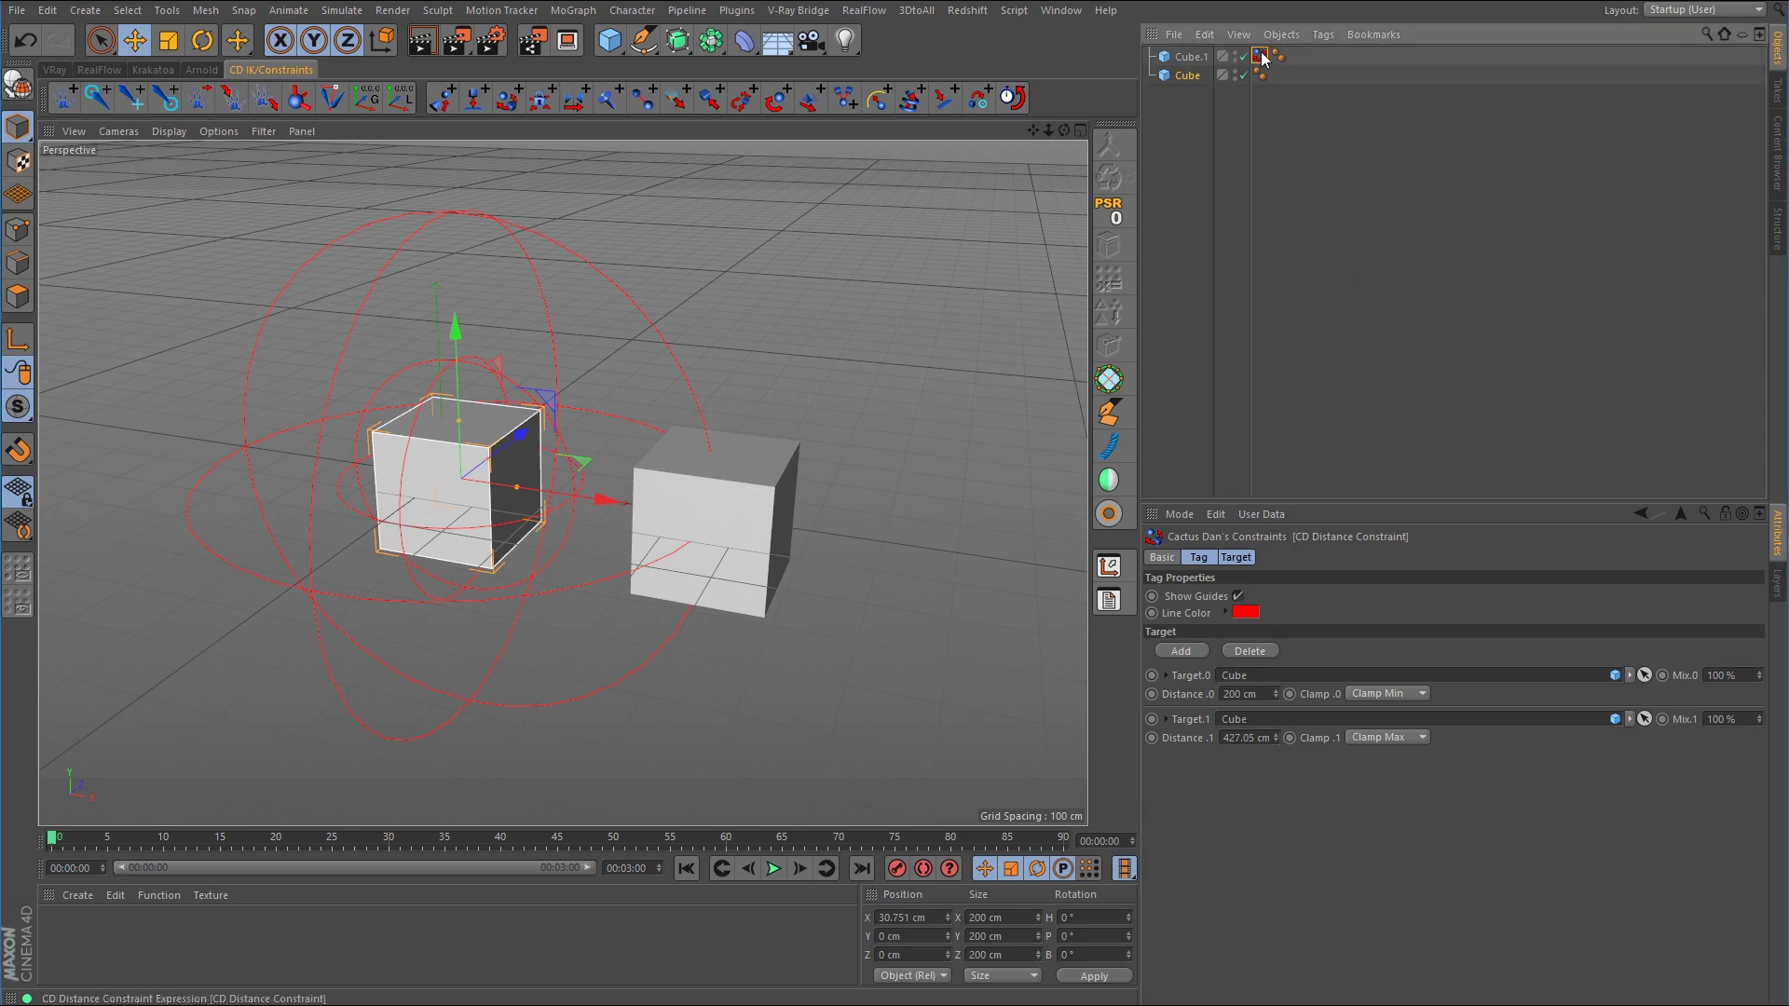
# Replace the distance constraint on Cube.1 with a Clamp constraint targeting Cube, and open its clamp settings
pyautogui.press('Delete')
pyautogui.click(759, 484)
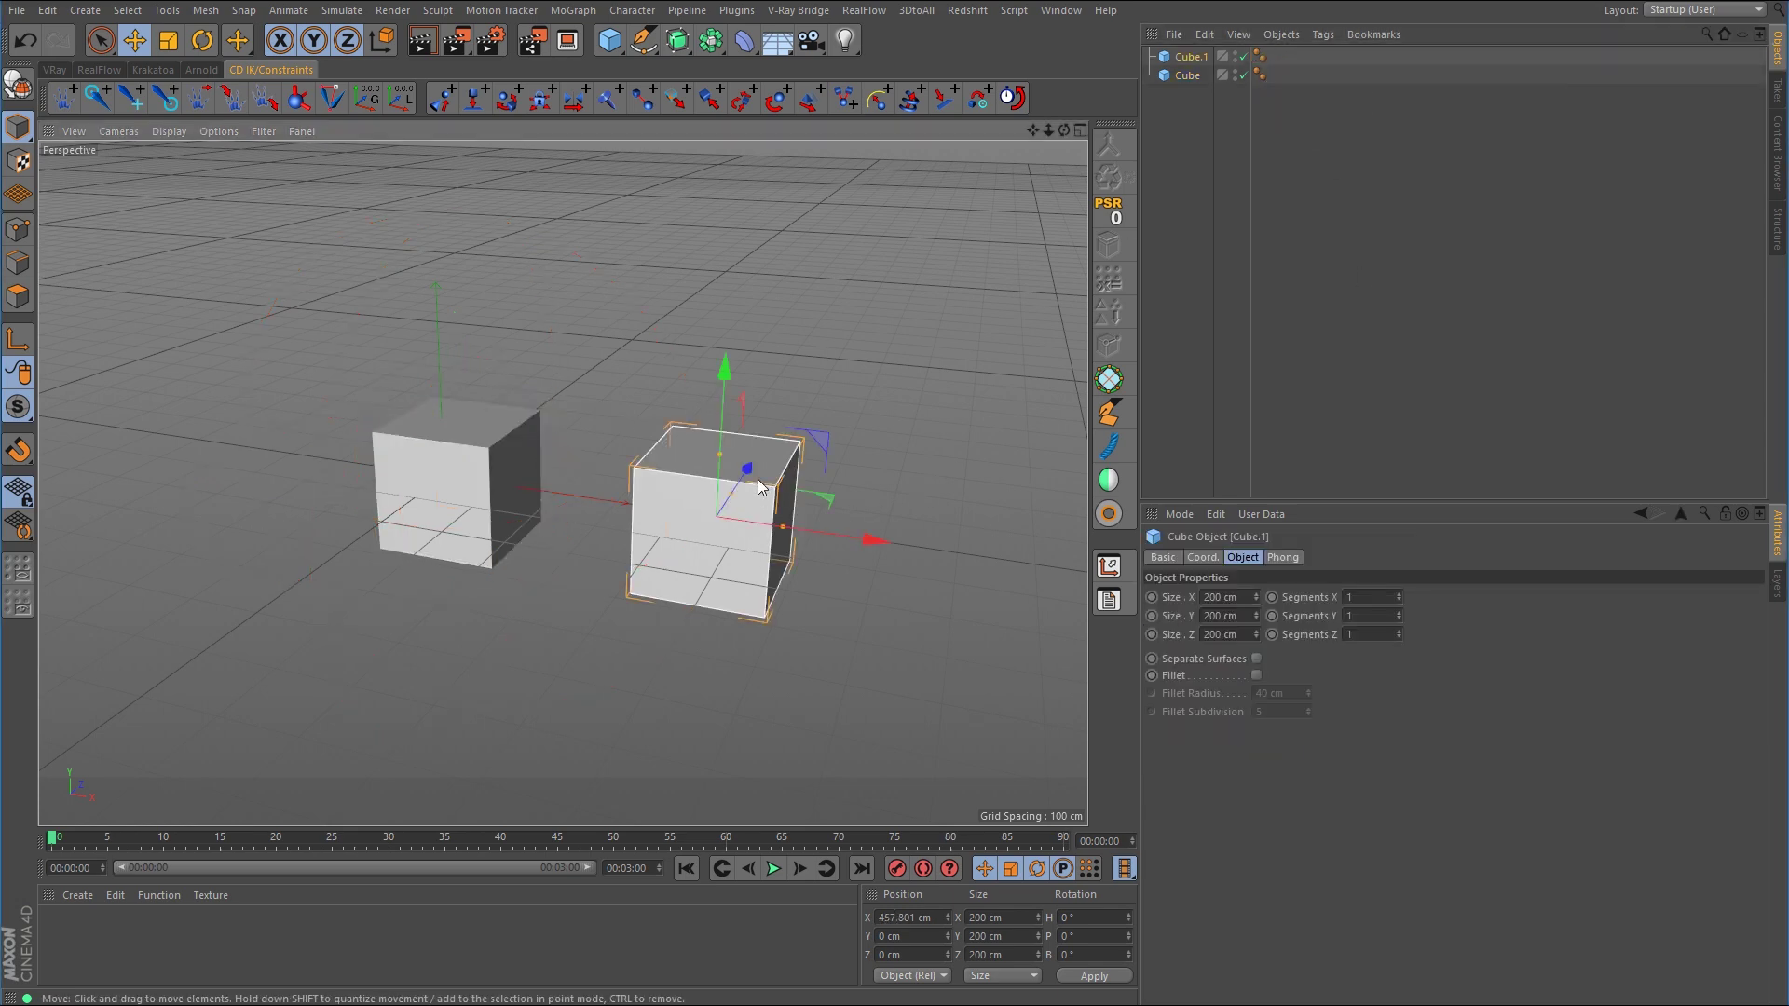
pyautogui.keyDown('shift'); pyautogui.click(488, 447); pyautogui.keyUp('shift')
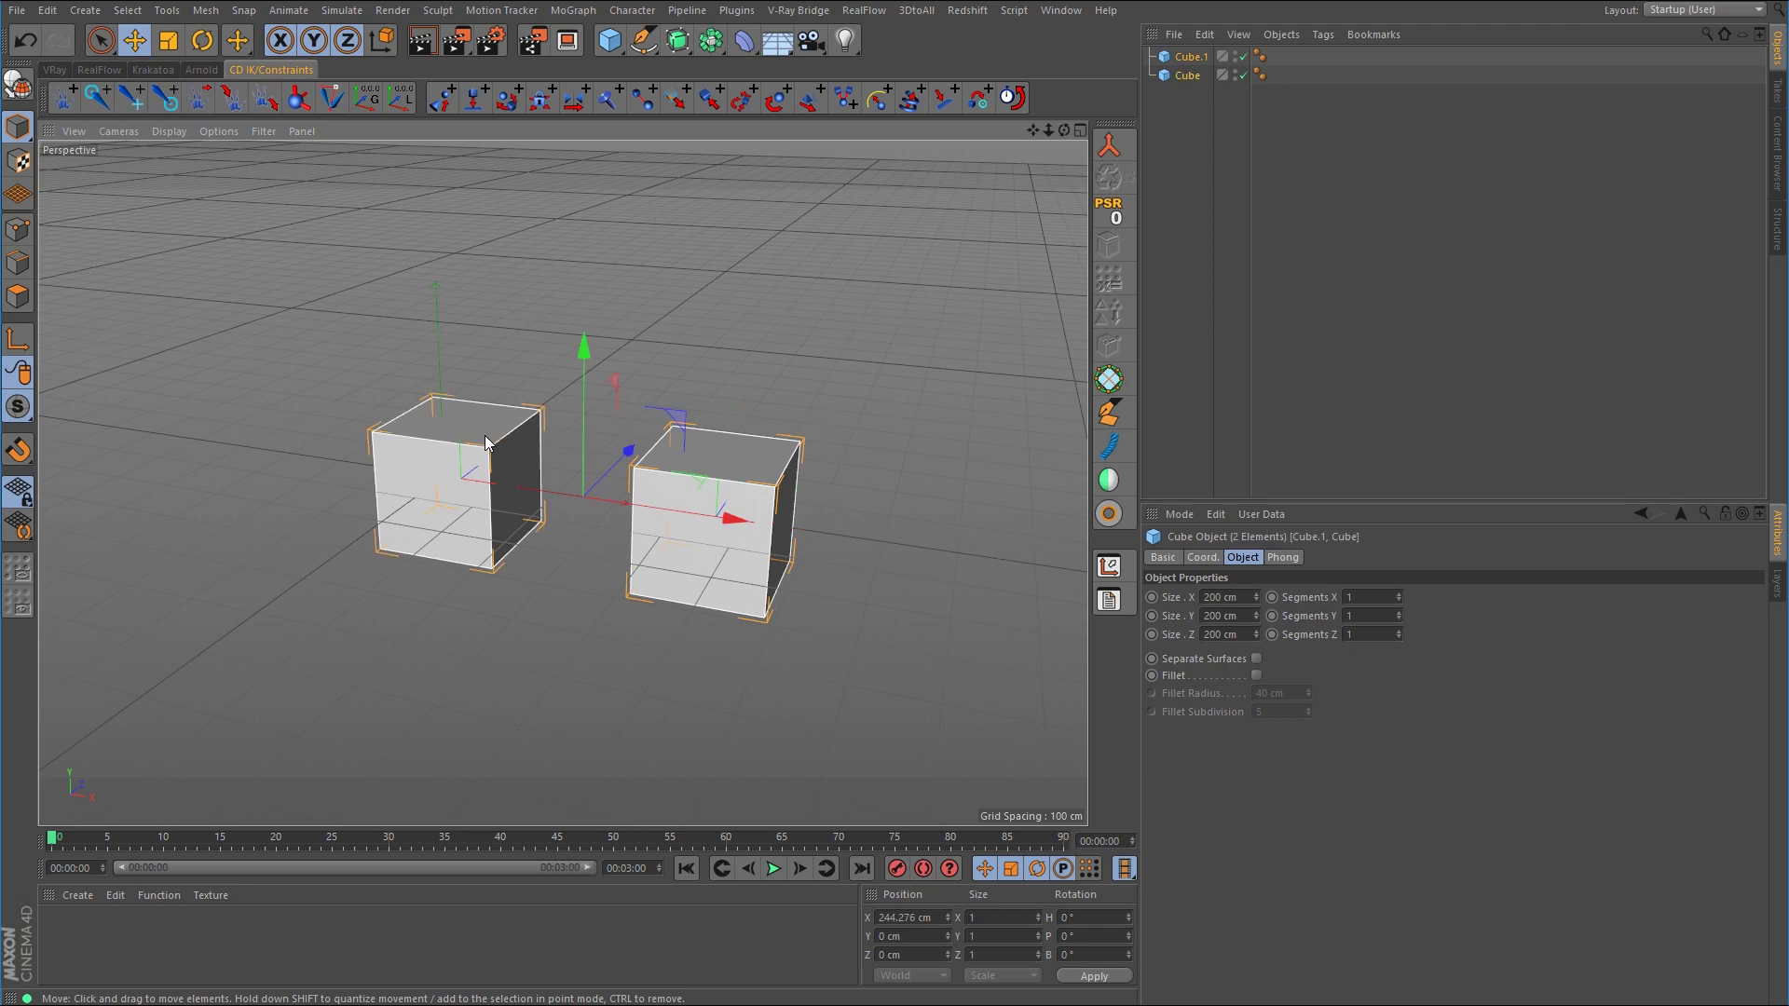
pyautogui.click(634, 11)
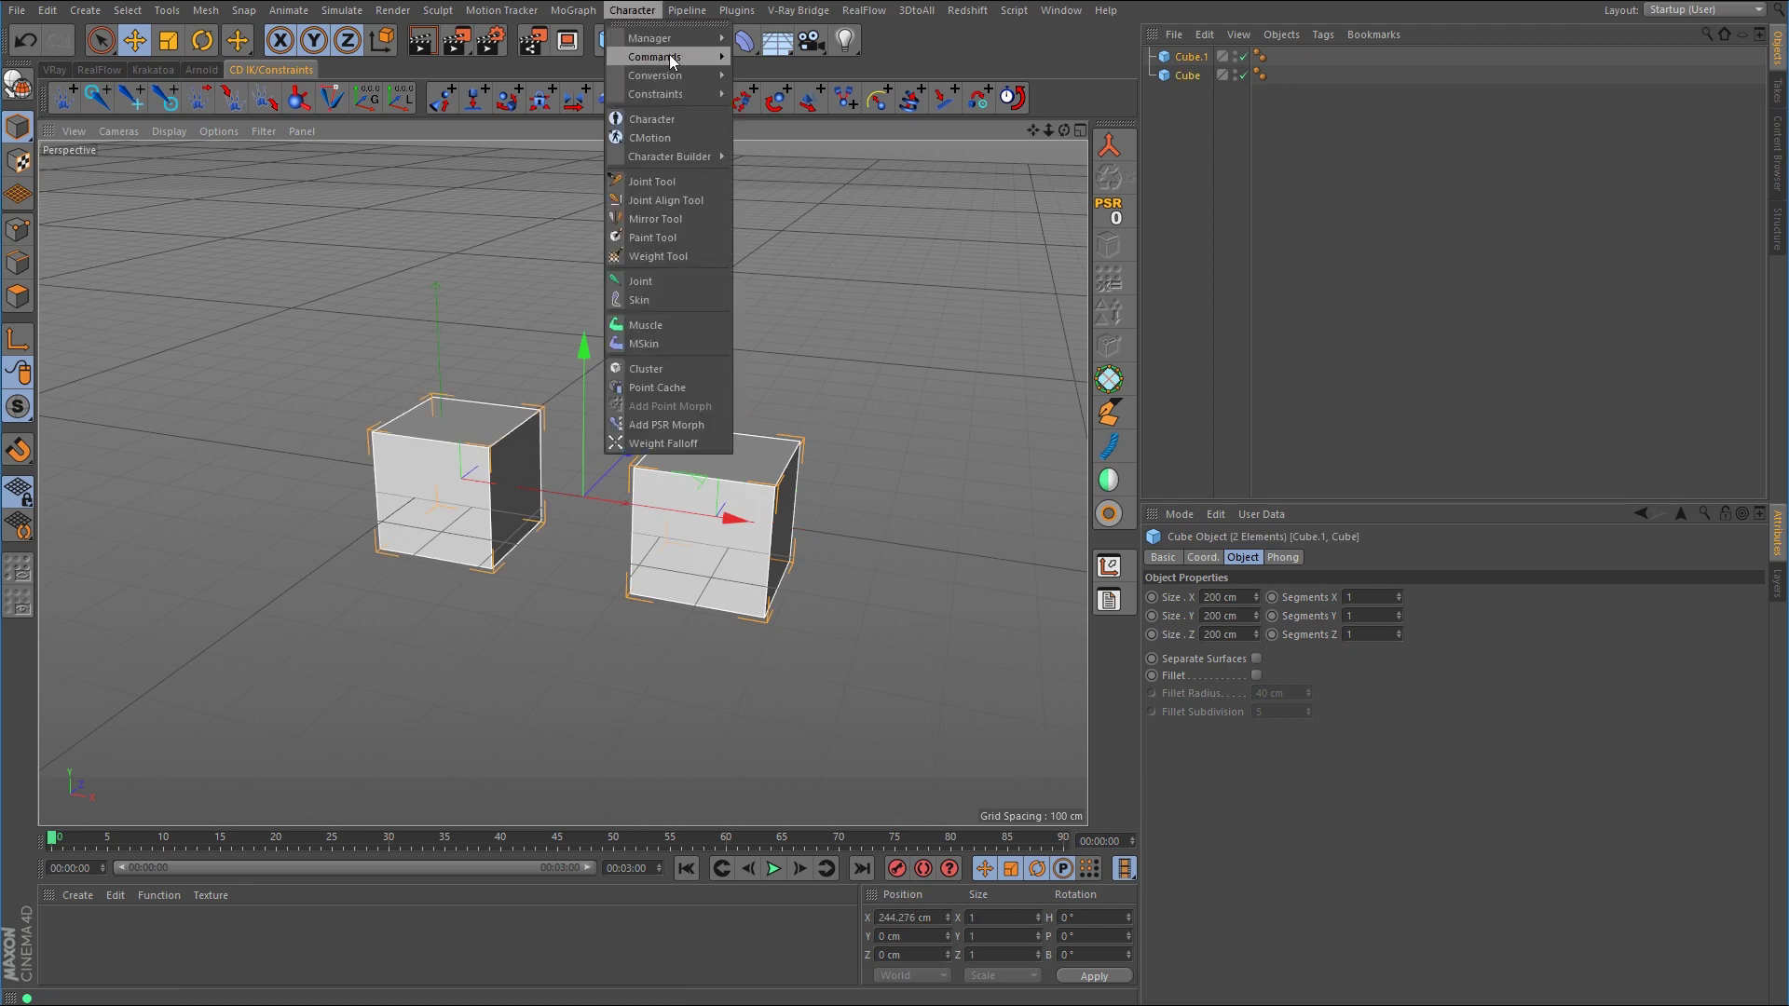
pyautogui.moveTo(680, 96)
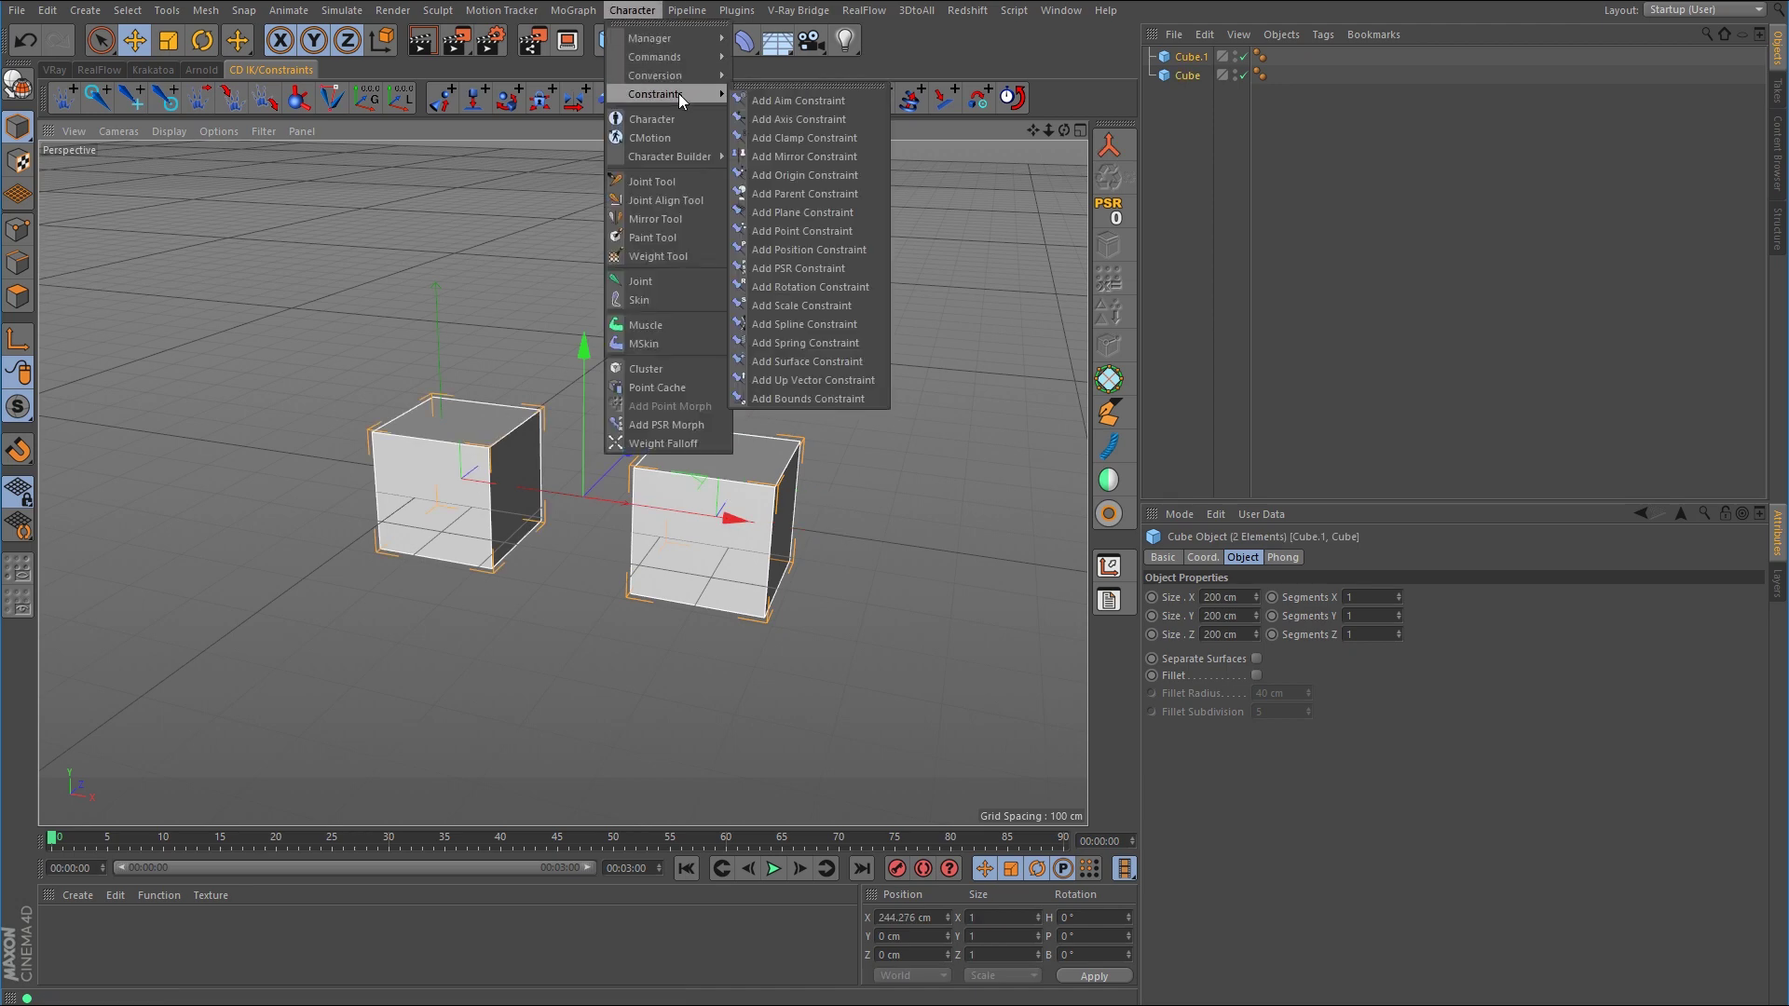
pyautogui.click(819, 137)
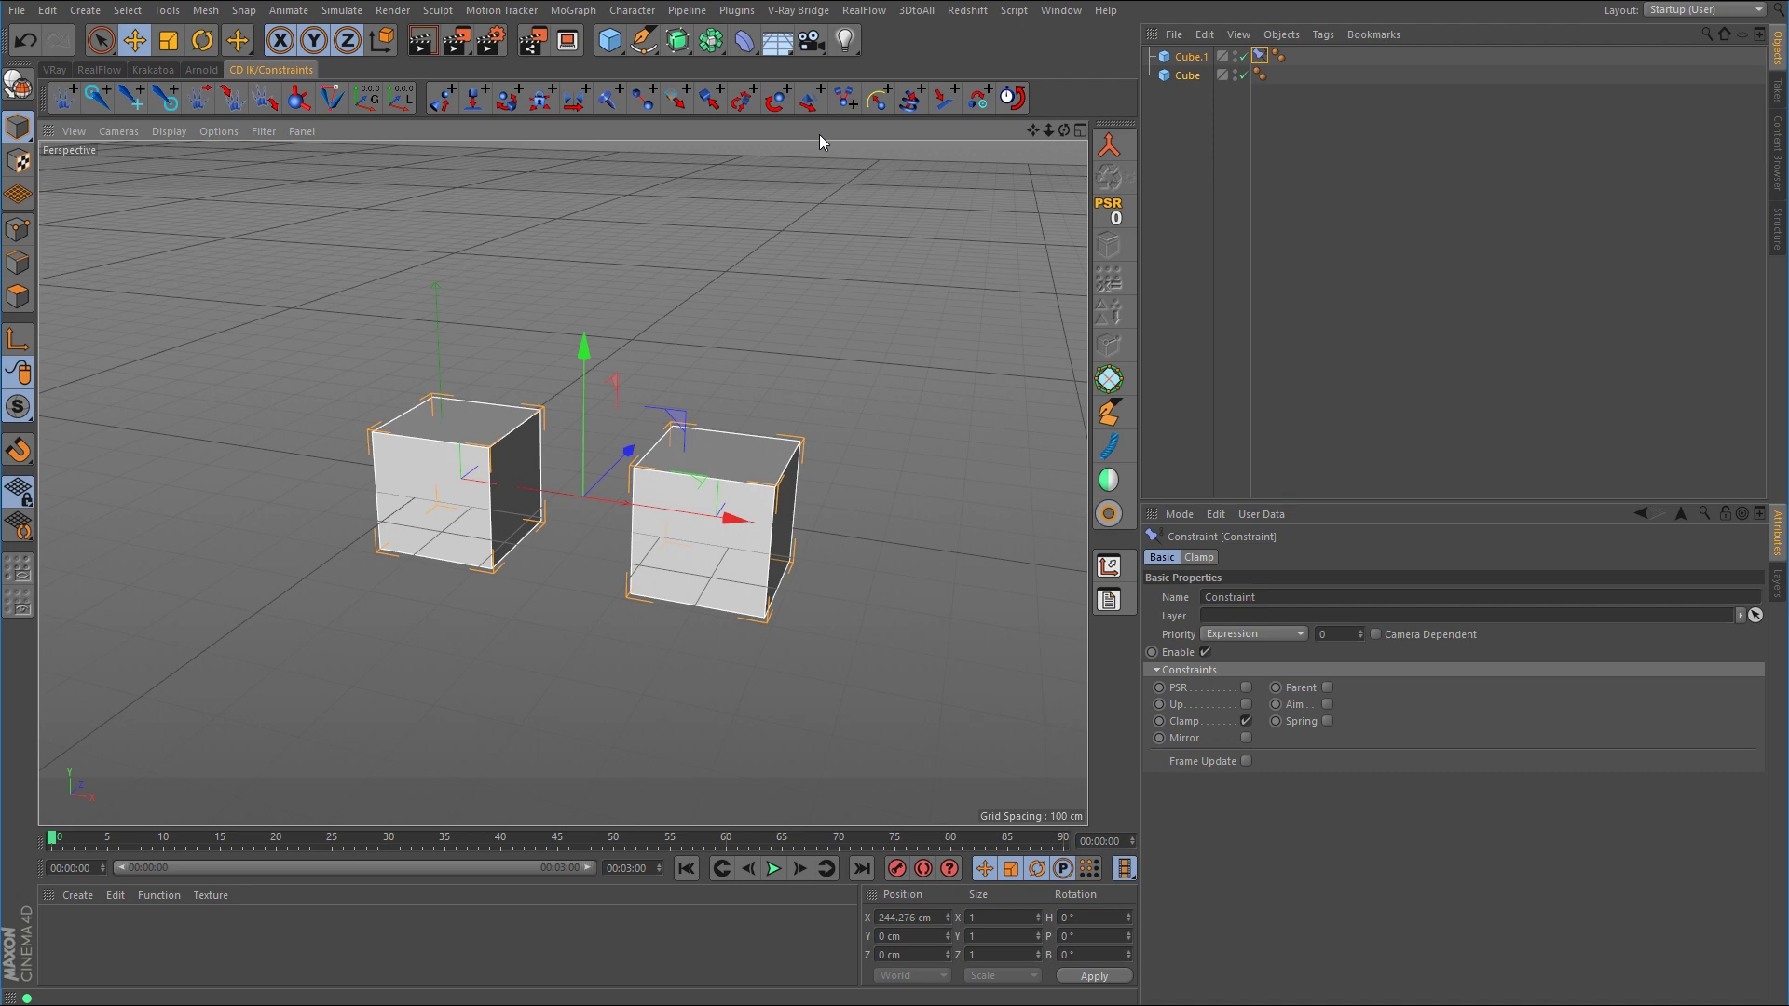
pyautogui.click(1446, 231)
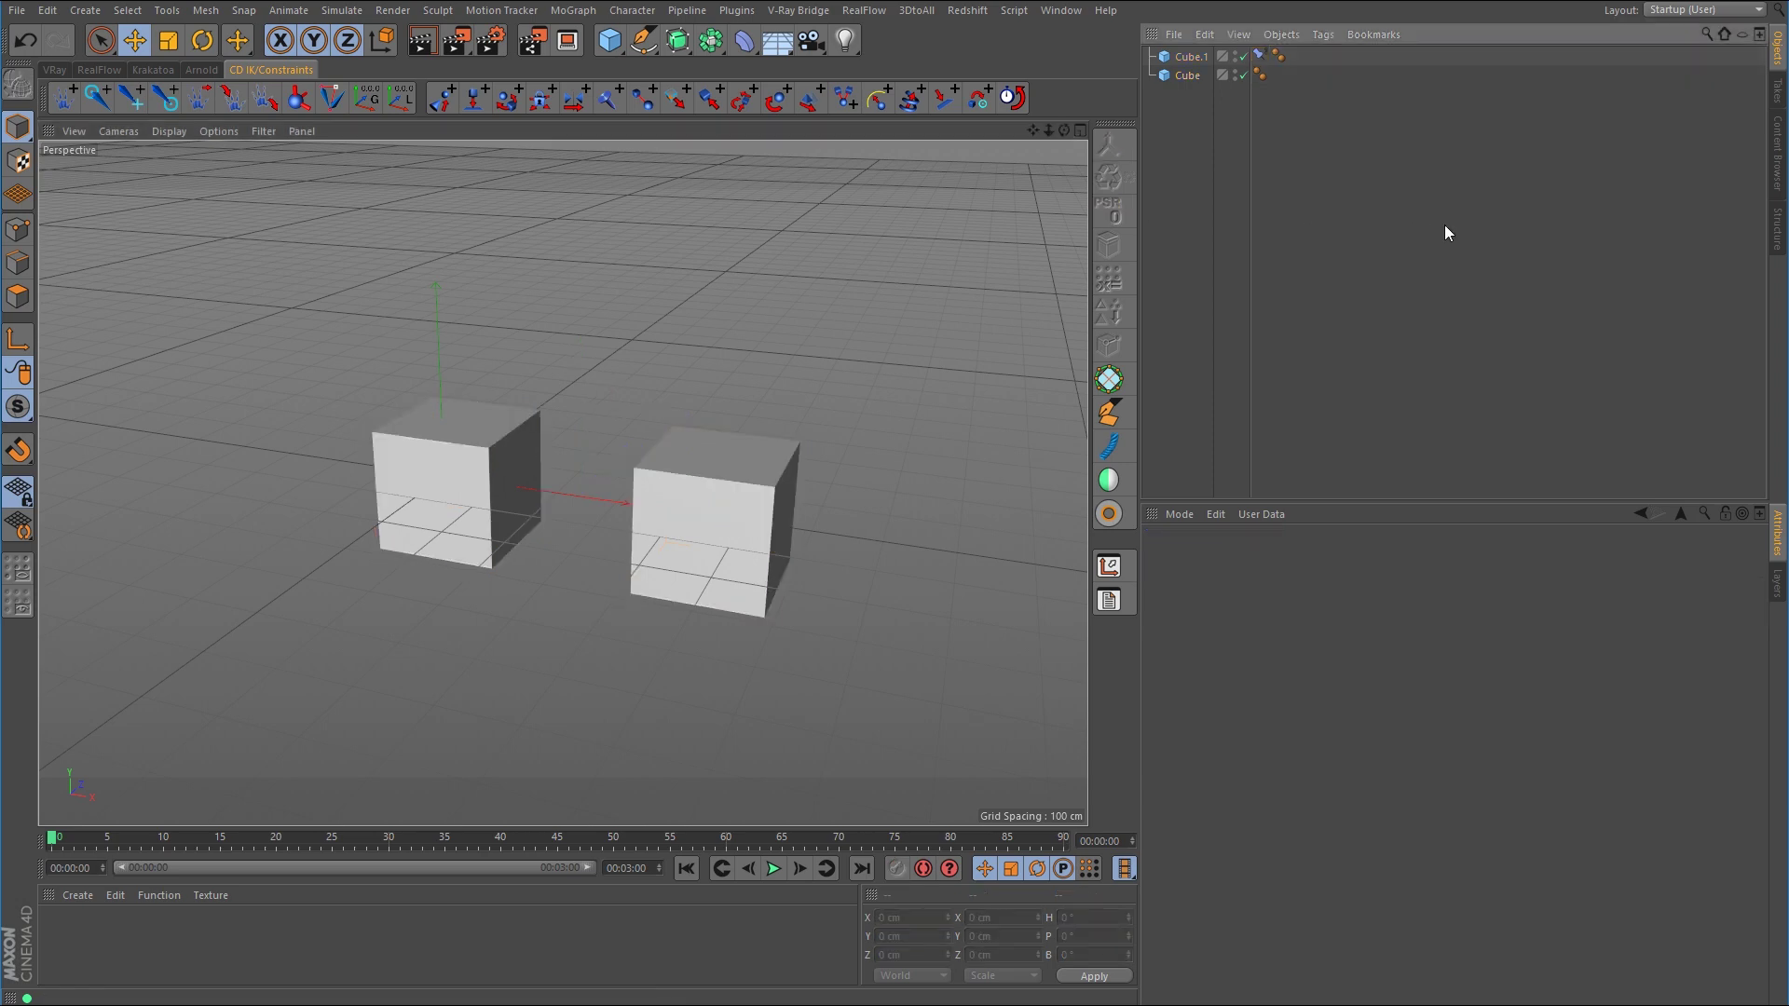
pyautogui.click(1259, 56)
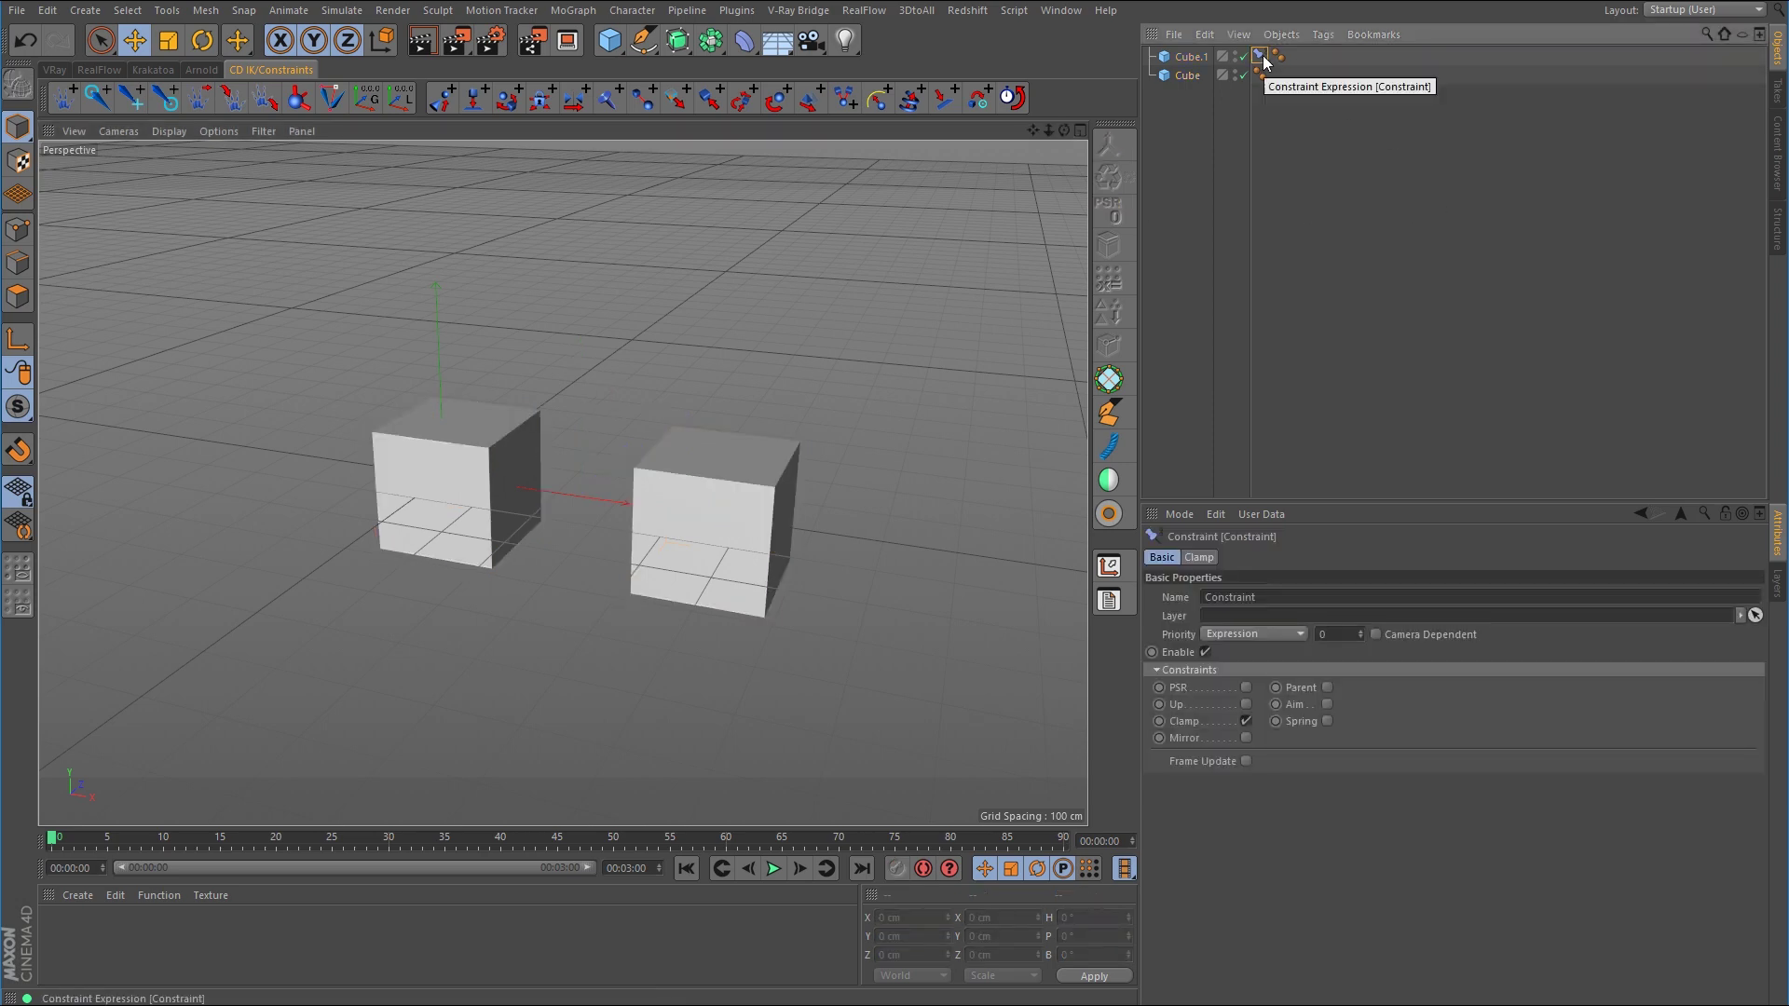
pyautogui.click(1196, 557)
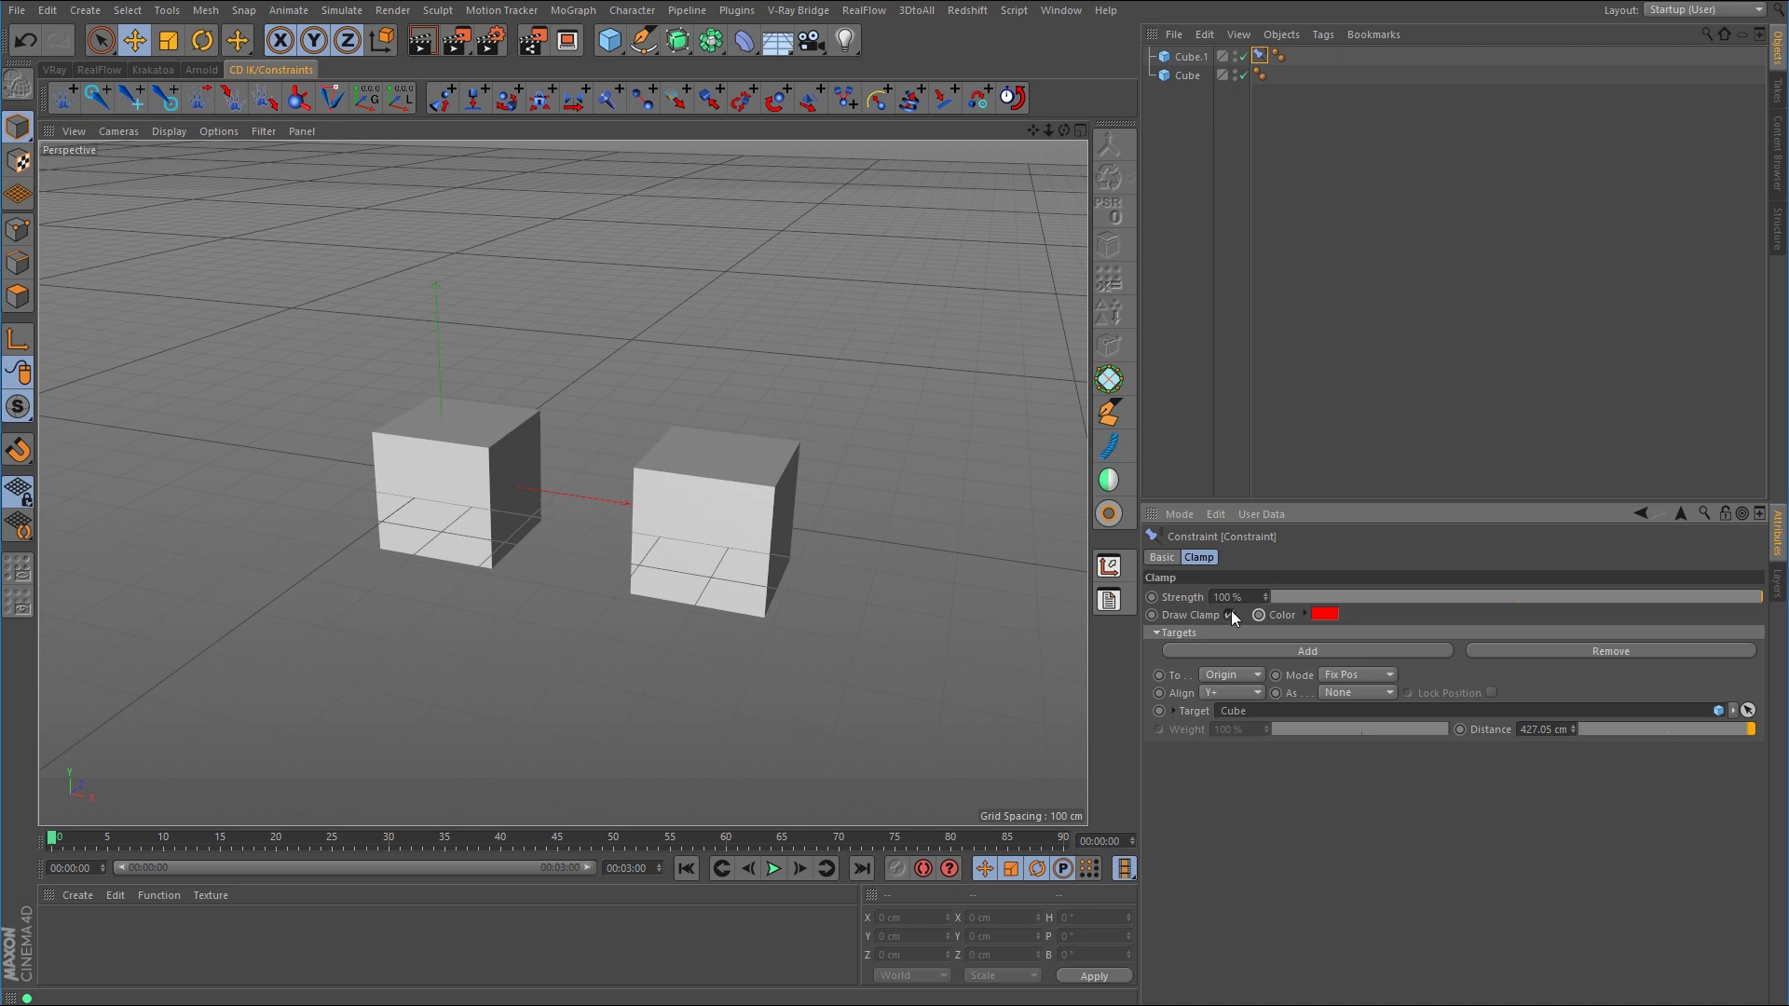
pyautogui.scroll(5, 600, 499)
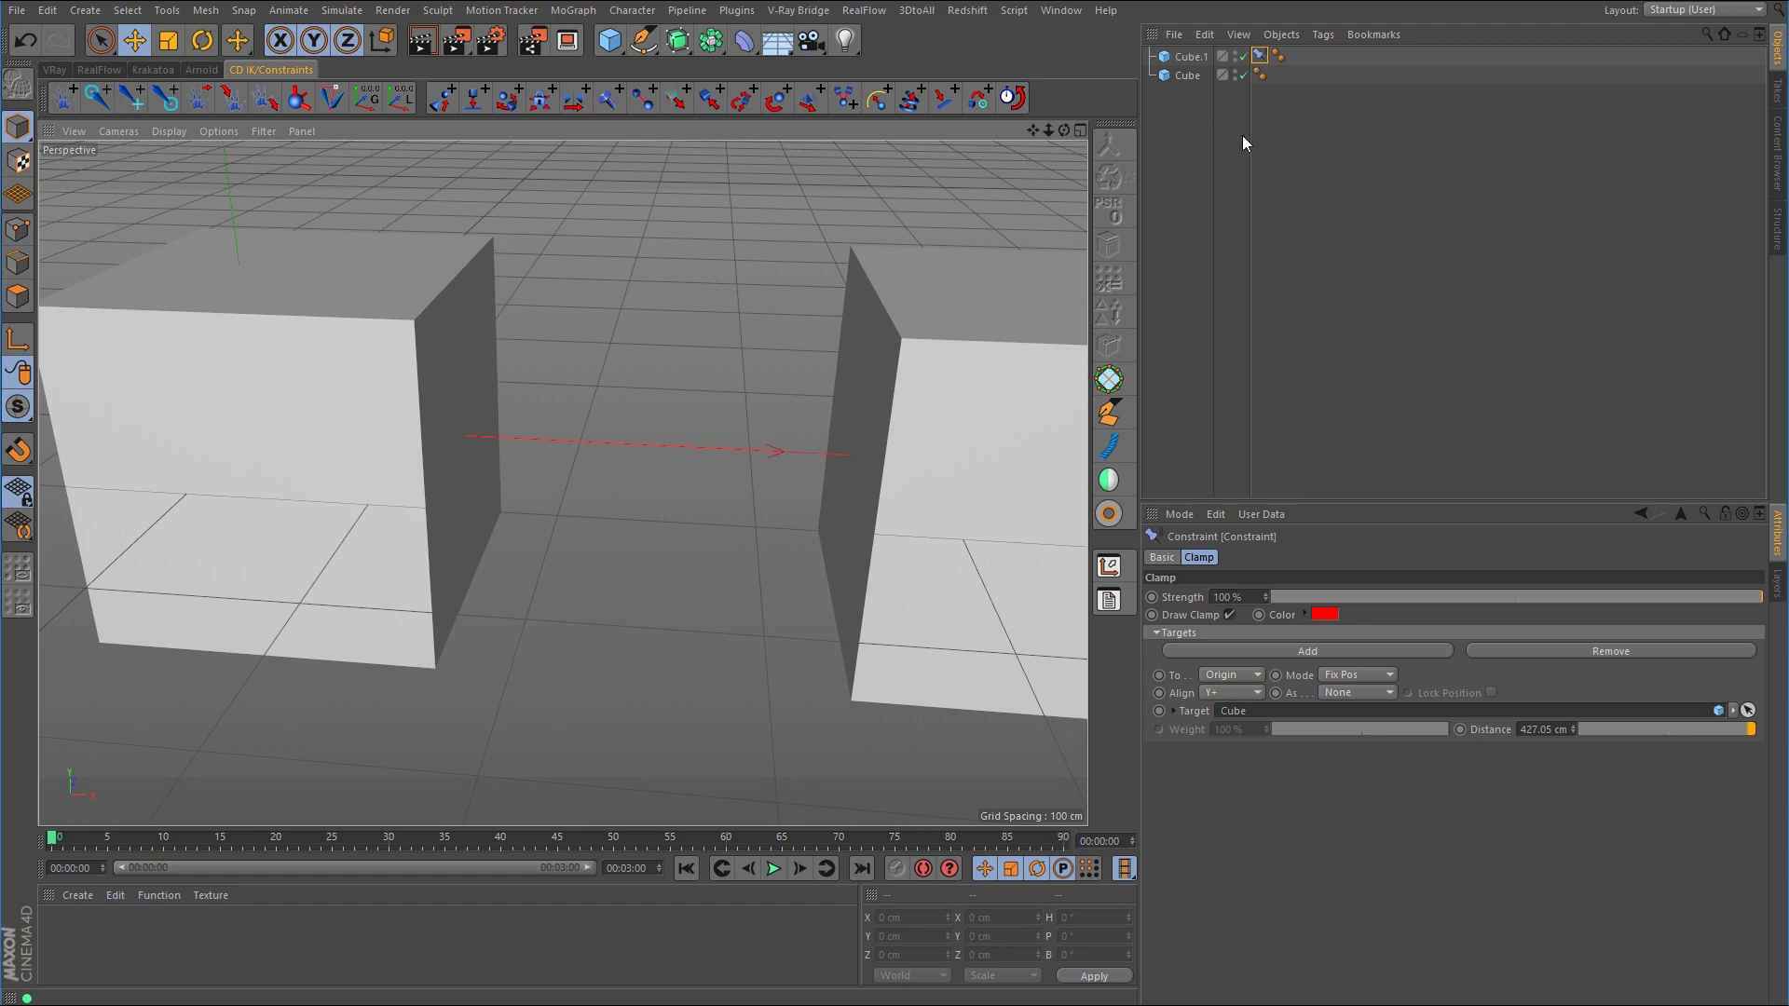
# Place Cube above Cube.1 in the object hierarchy and move Cube along X to about 69 cm
pyautogui.moveTo(1191, 74); pyautogui.dragTo(1192, 49)
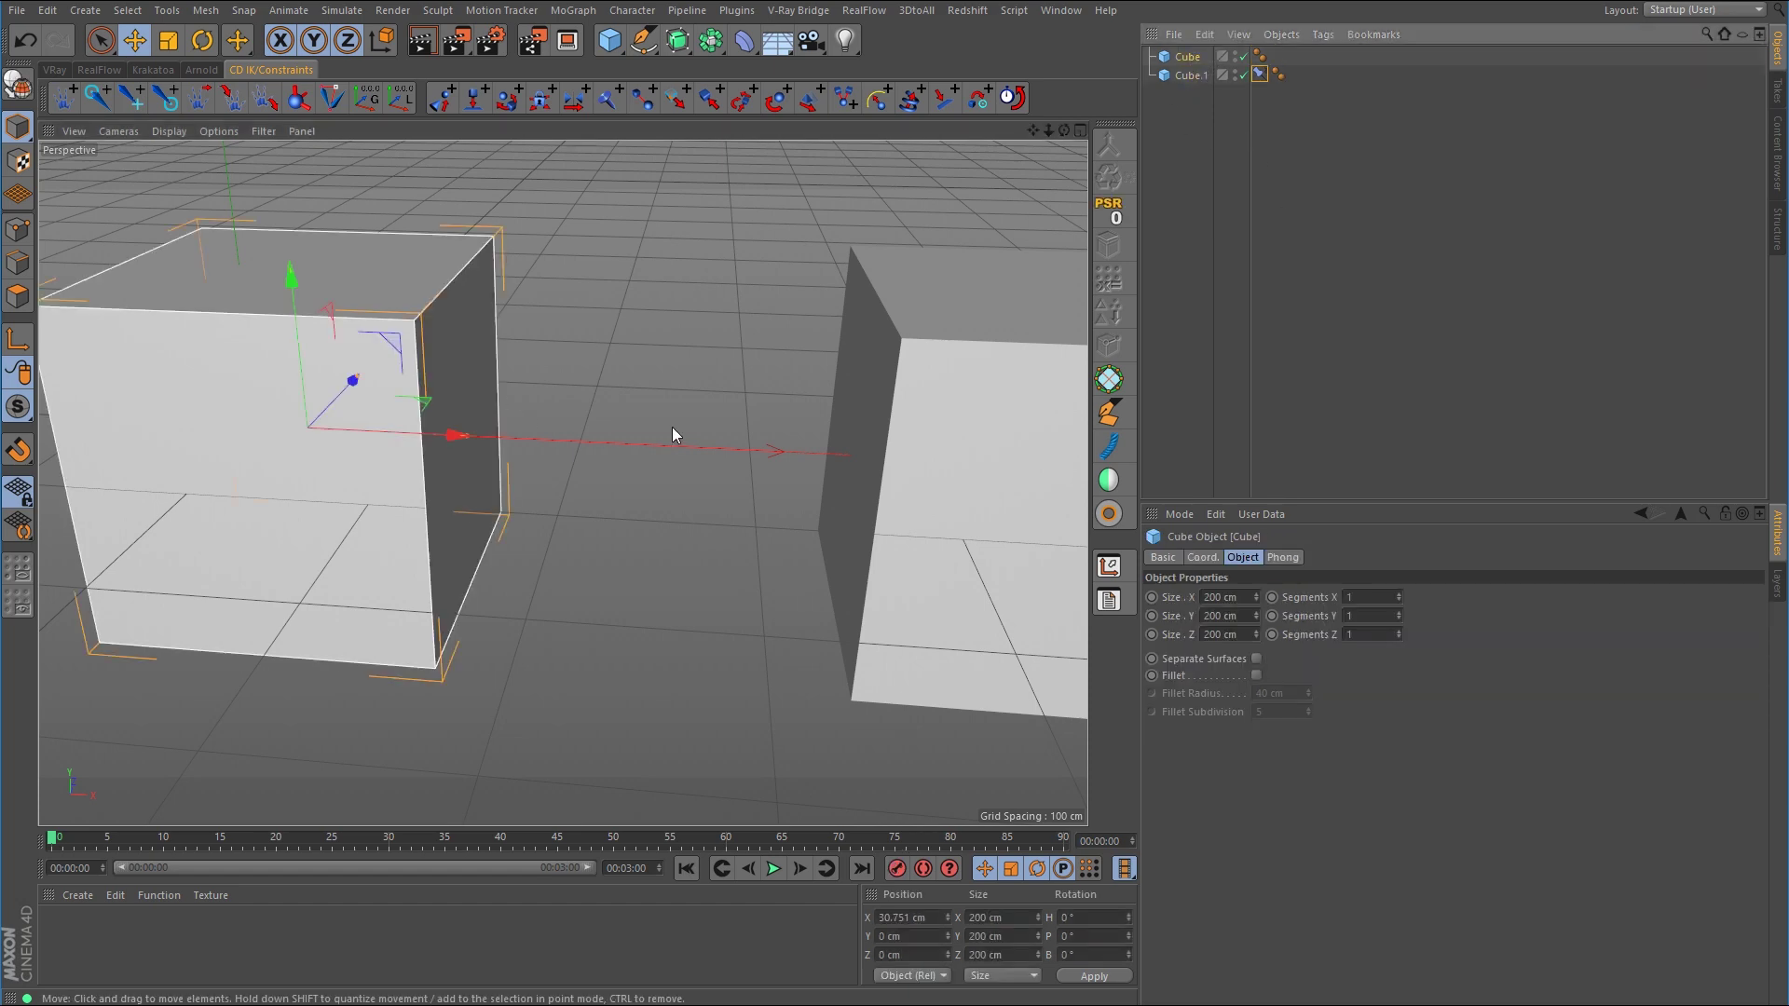
pyautogui.scroll(-5, 673, 434)
pyautogui.keyDown('alt'); pyautogui.moveTo(723, 459); pyautogui.dragTo(523, 477, button='middle'); pyautogui.keyUp('alt')
pyautogui.moveTo(444, 461)
pyautogui.mouseDown()
pyautogui.moveTo(667, 477)
pyautogui.moveTo(415, 472)
pyautogui.moveTo(629, 475)
pyautogui.moveTo(468, 471)
pyautogui.mouseUp()
# Set Cube.1's clamp target to Min mode with a 200 cm distance, and test it by moving Cube to about X 430 cm
pyautogui.click(1260, 74)
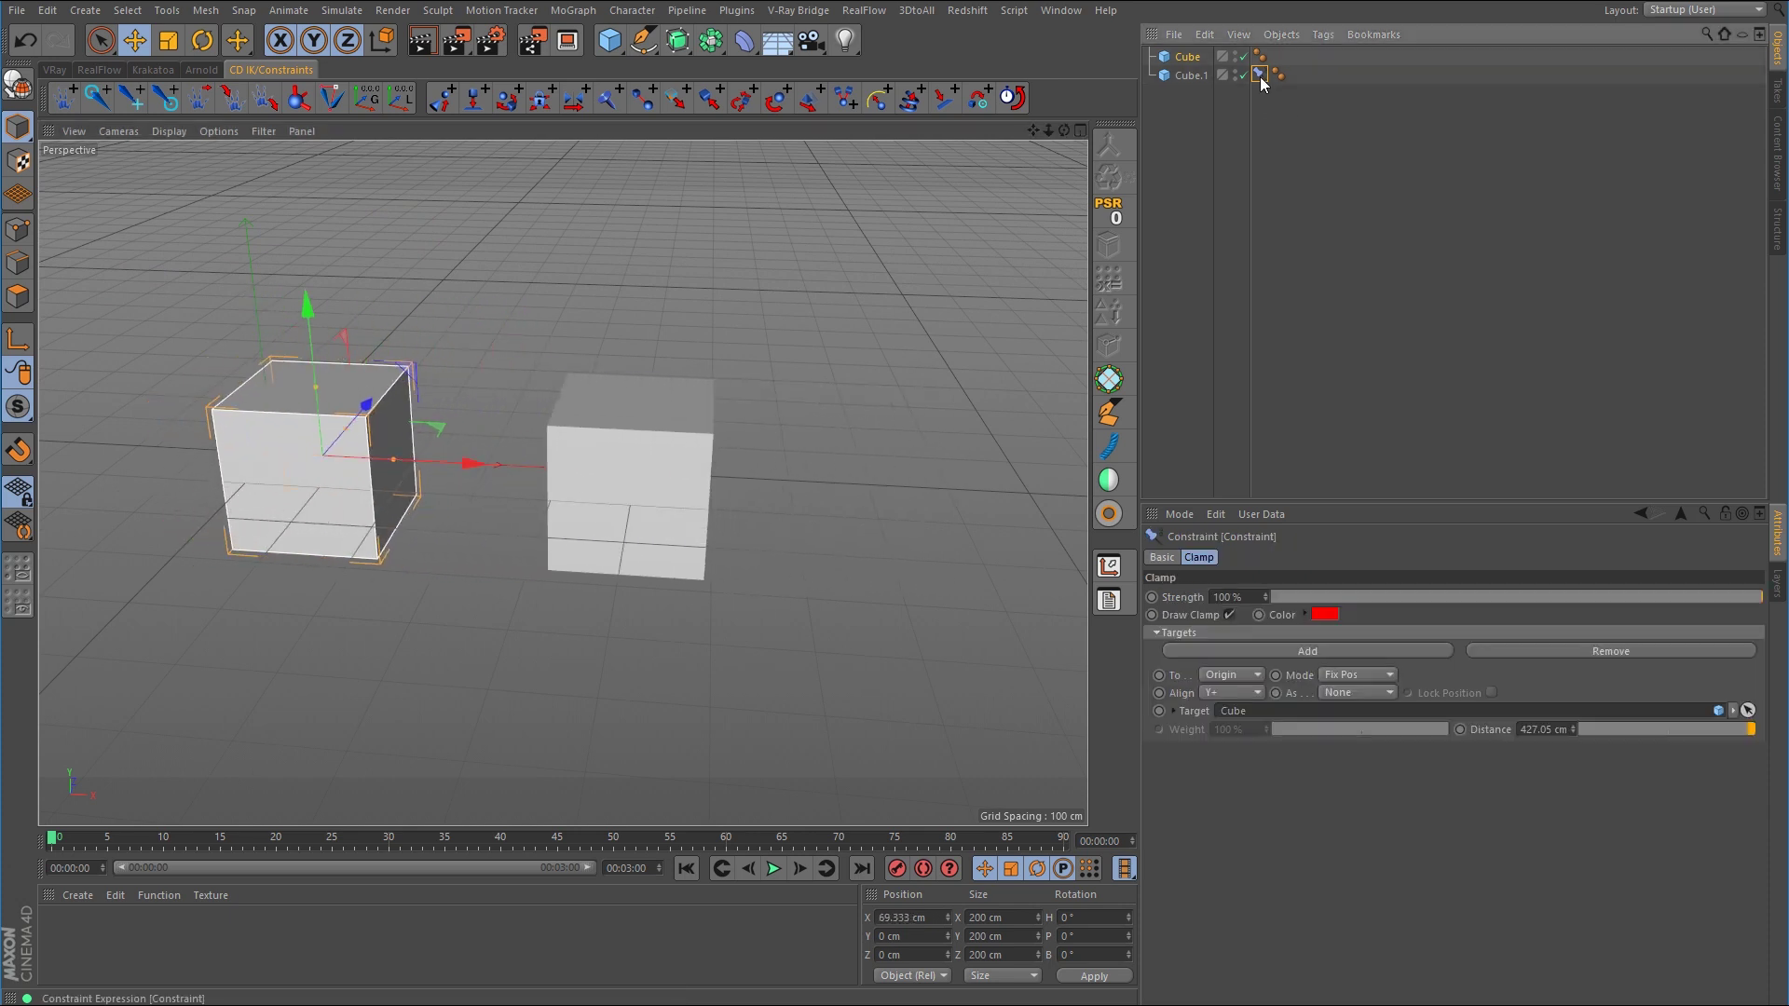
pyautogui.click(1385, 681)
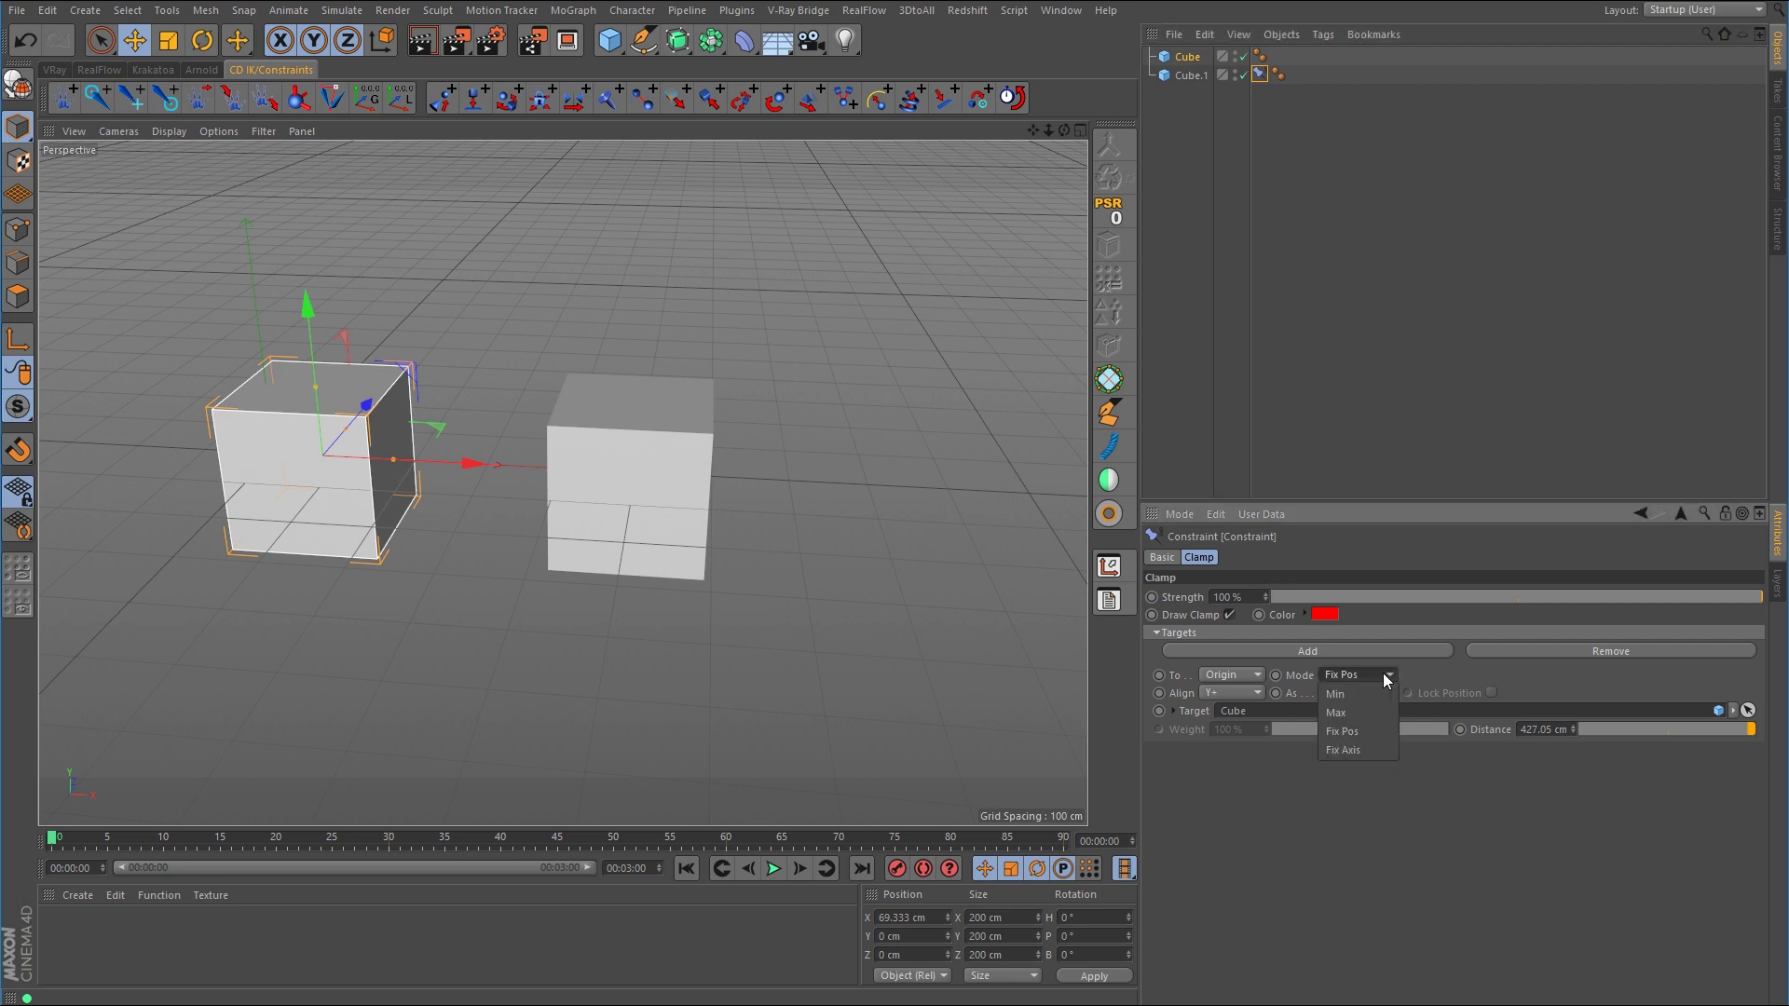
pyautogui.click(1385, 696)
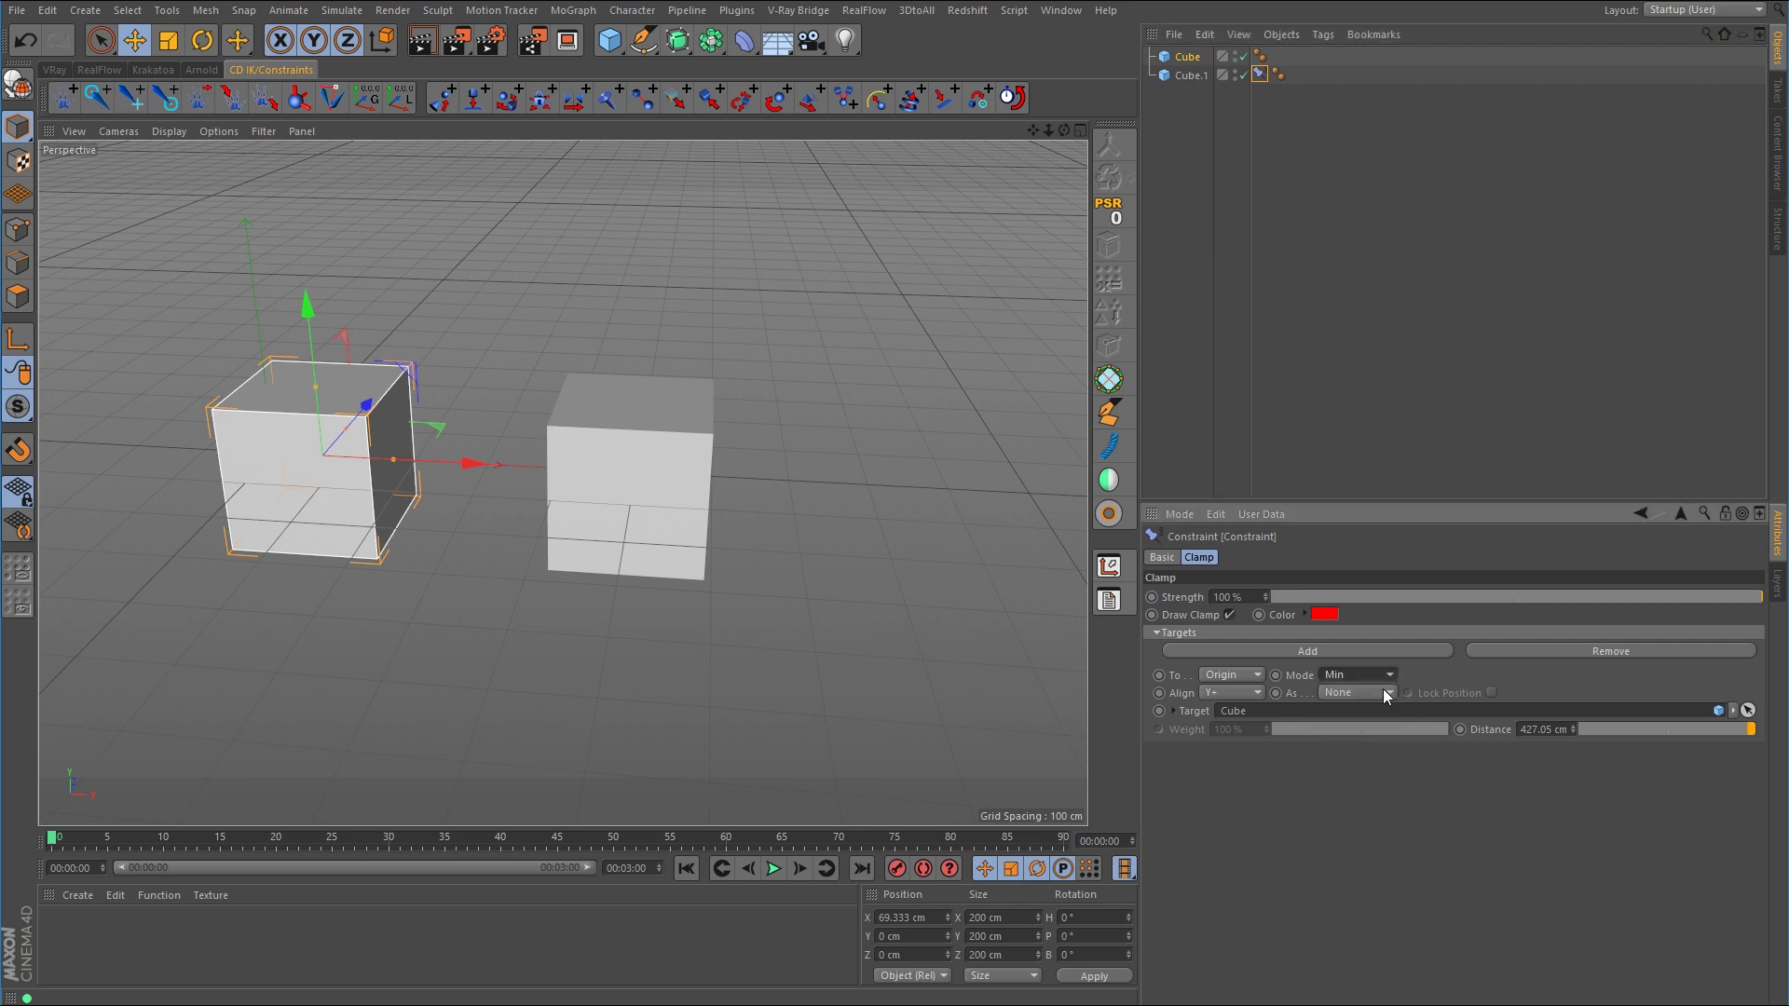
pyautogui.click(1543, 730)
pyautogui.write('200 cm')
pyautogui.moveTo(477, 468); pyautogui.dragTo(741, 494)
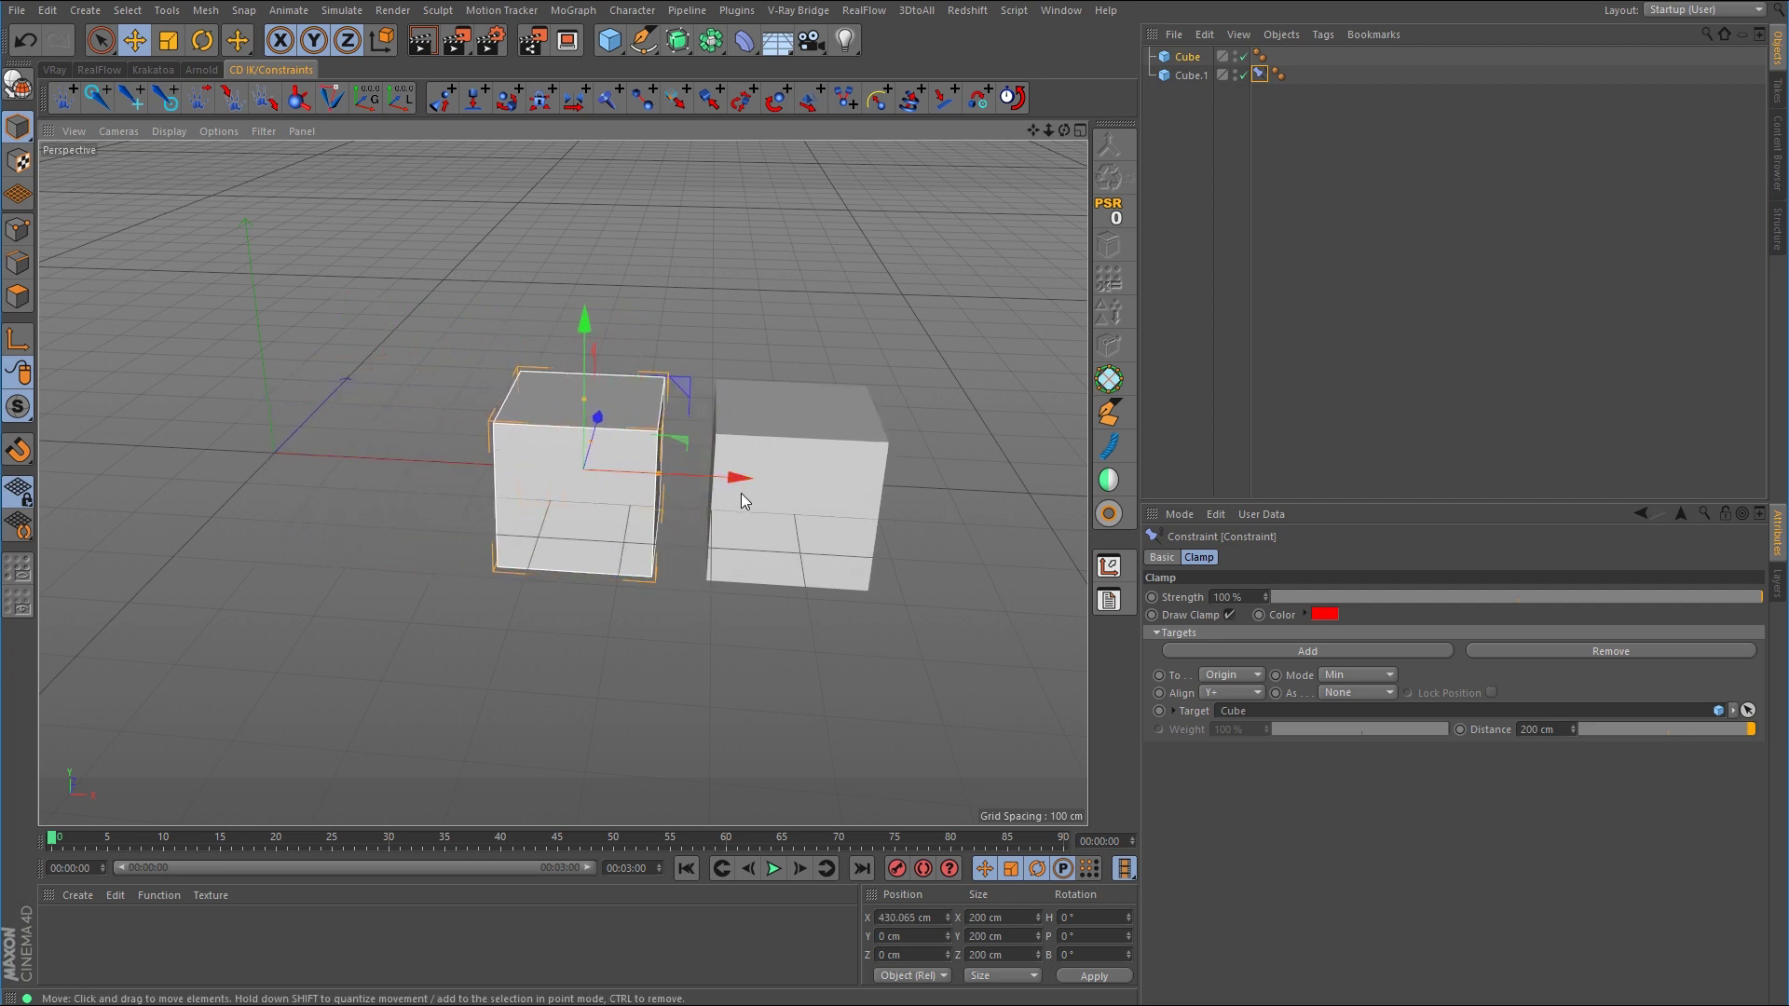
# Add a second clamp target in Max mode with a 400 cm distance, and move Cube to about X 403 cm
pyautogui.click(1293, 647)
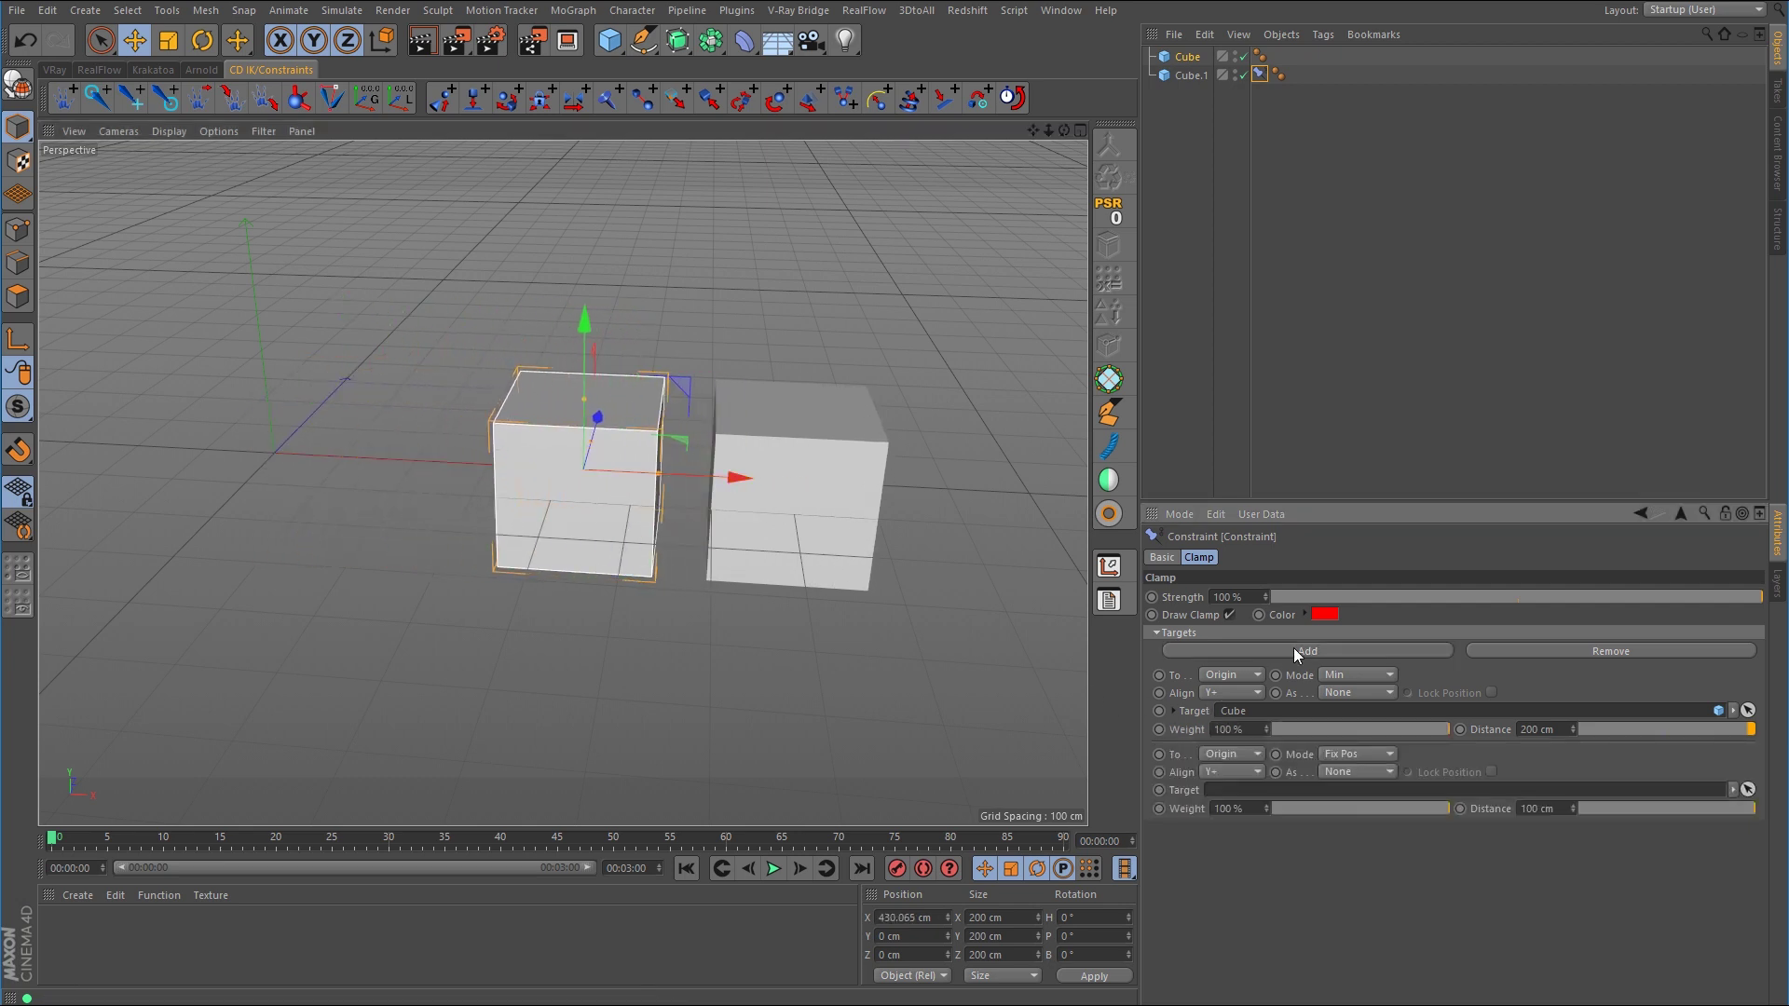
pyautogui.click(1372, 752)
pyautogui.moveTo(1565, 810); pyautogui.dragTo(1484, 810)
pyautogui.write('400')
pyautogui.press('Return')
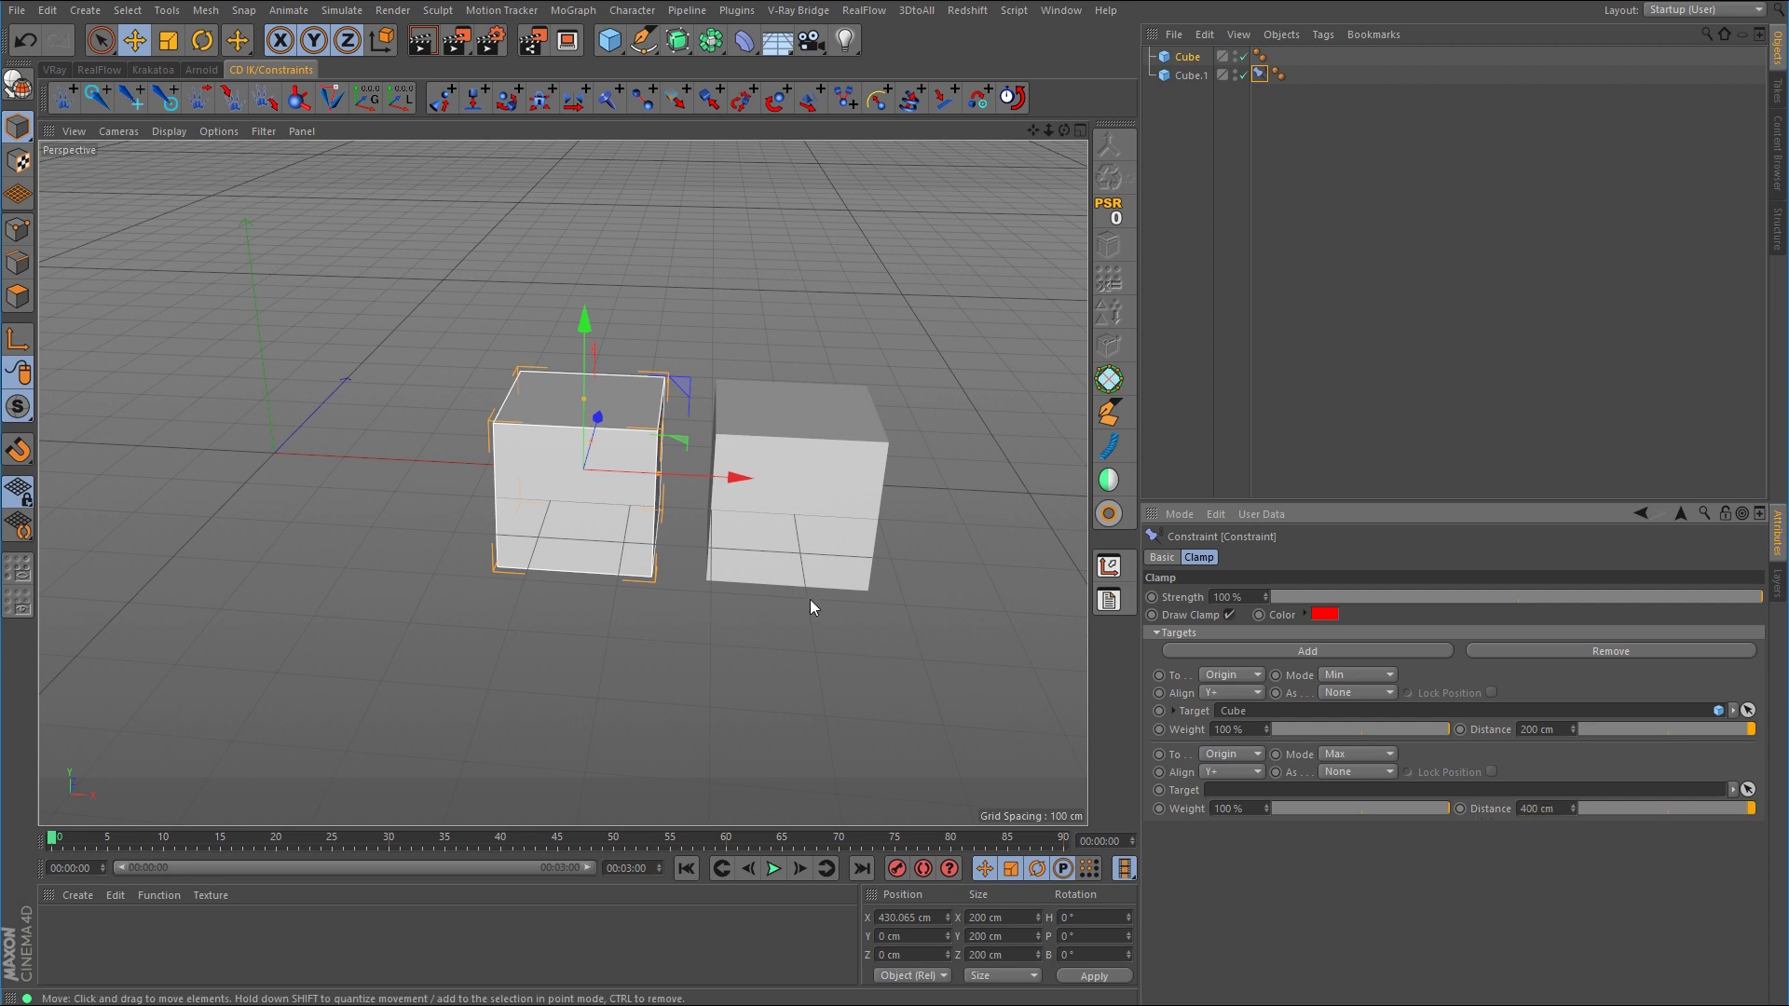
pyautogui.moveTo(736, 479)
pyautogui.mouseDown()
pyautogui.moveTo(289, 477)
pyautogui.moveTo(715, 501)
pyautogui.mouseUp()
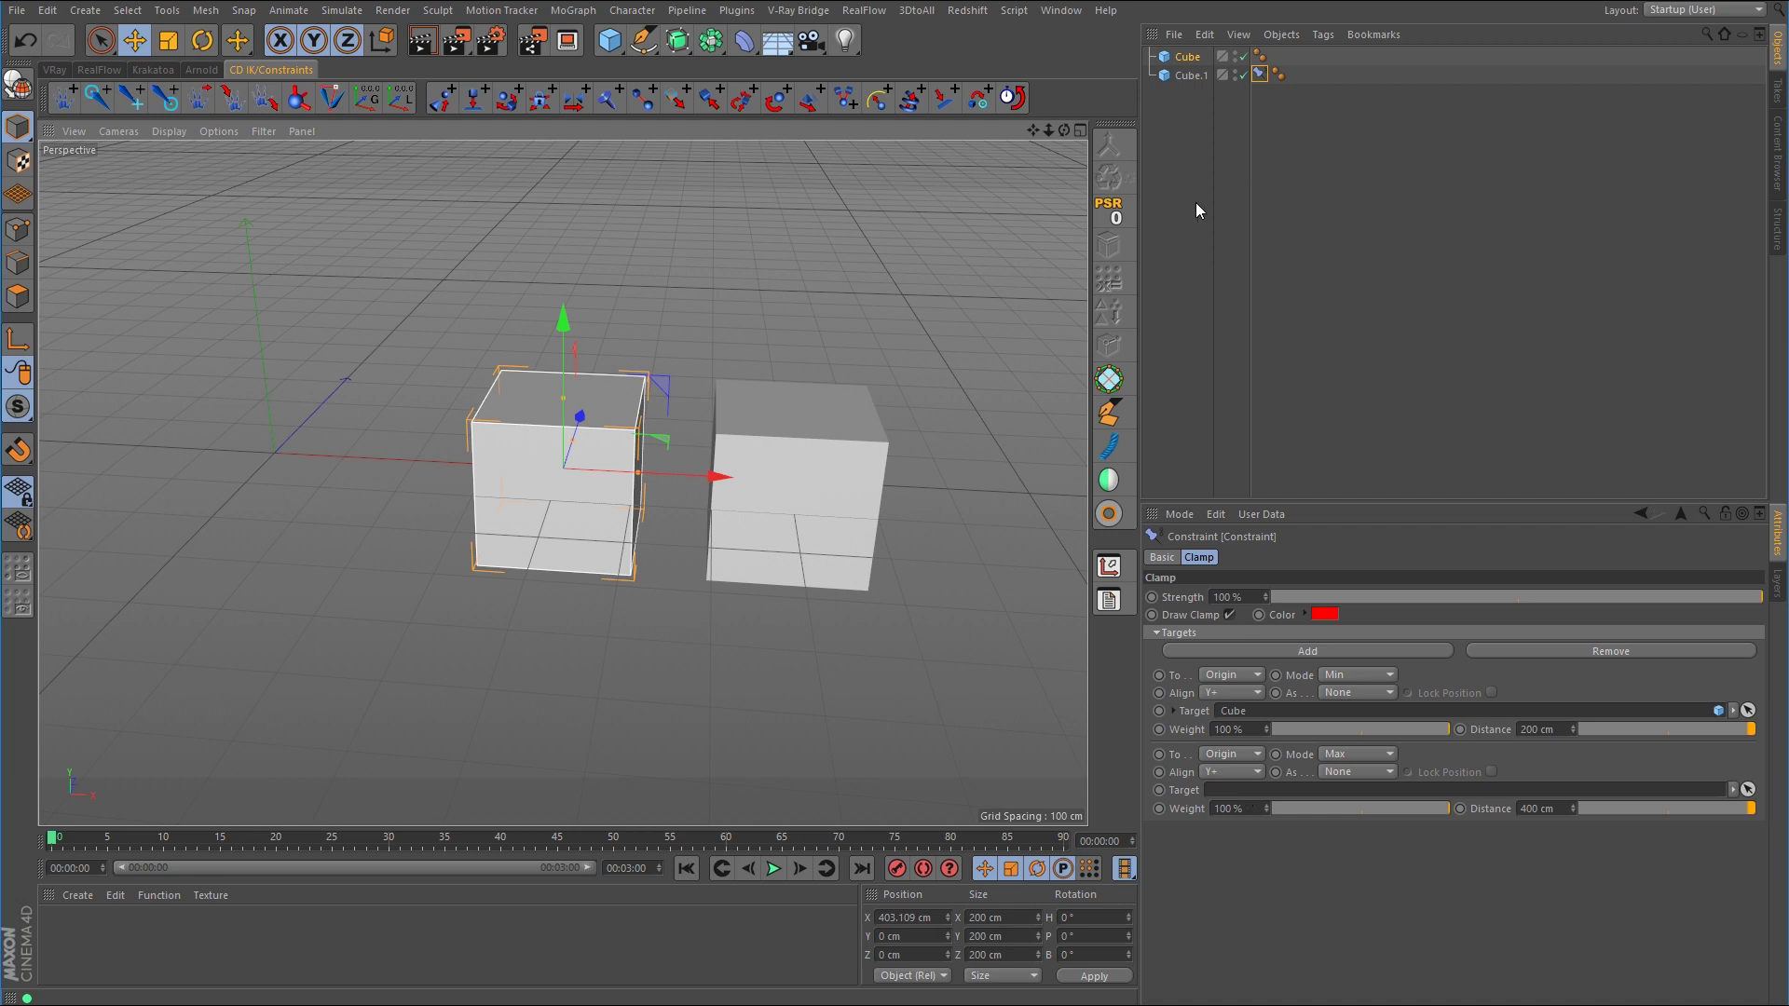
# Assign Cube to the second clamp target and move Cube along X to about 222 cm to test both limits
pyautogui.moveTo(1187, 57); pyautogui.dragTo(1267, 799)
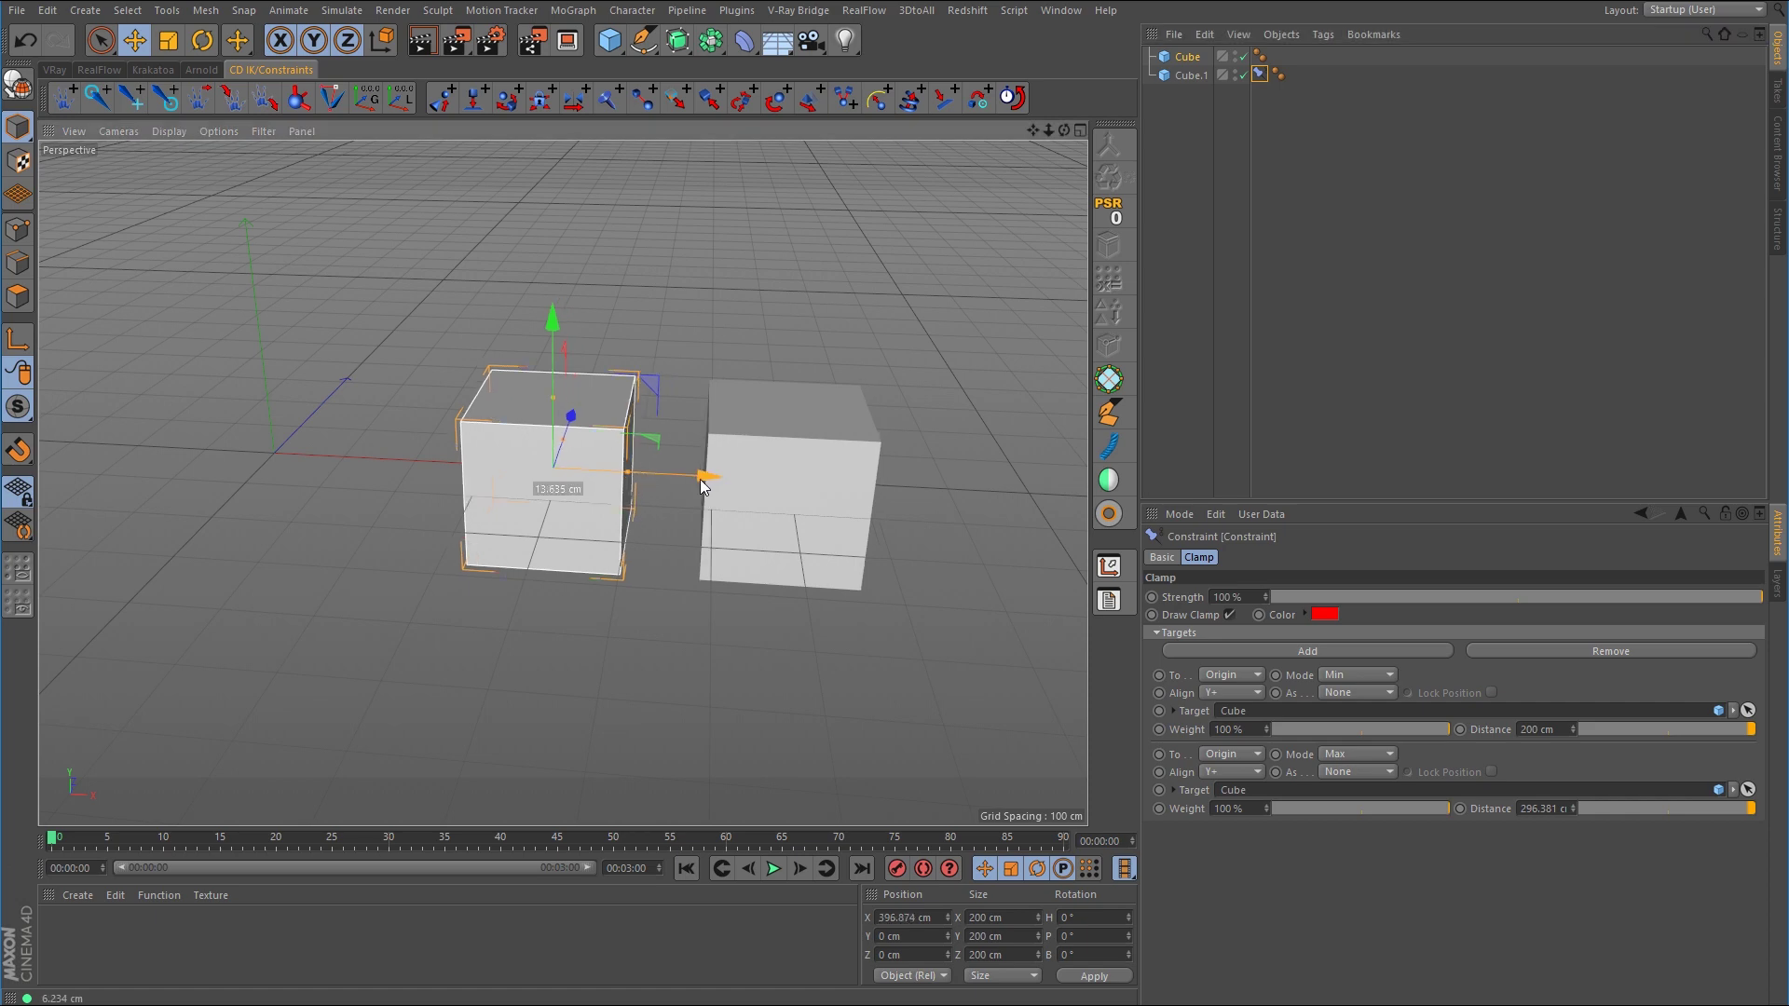
pyautogui.moveTo(700, 479); pyautogui.dragTo(573, 479)
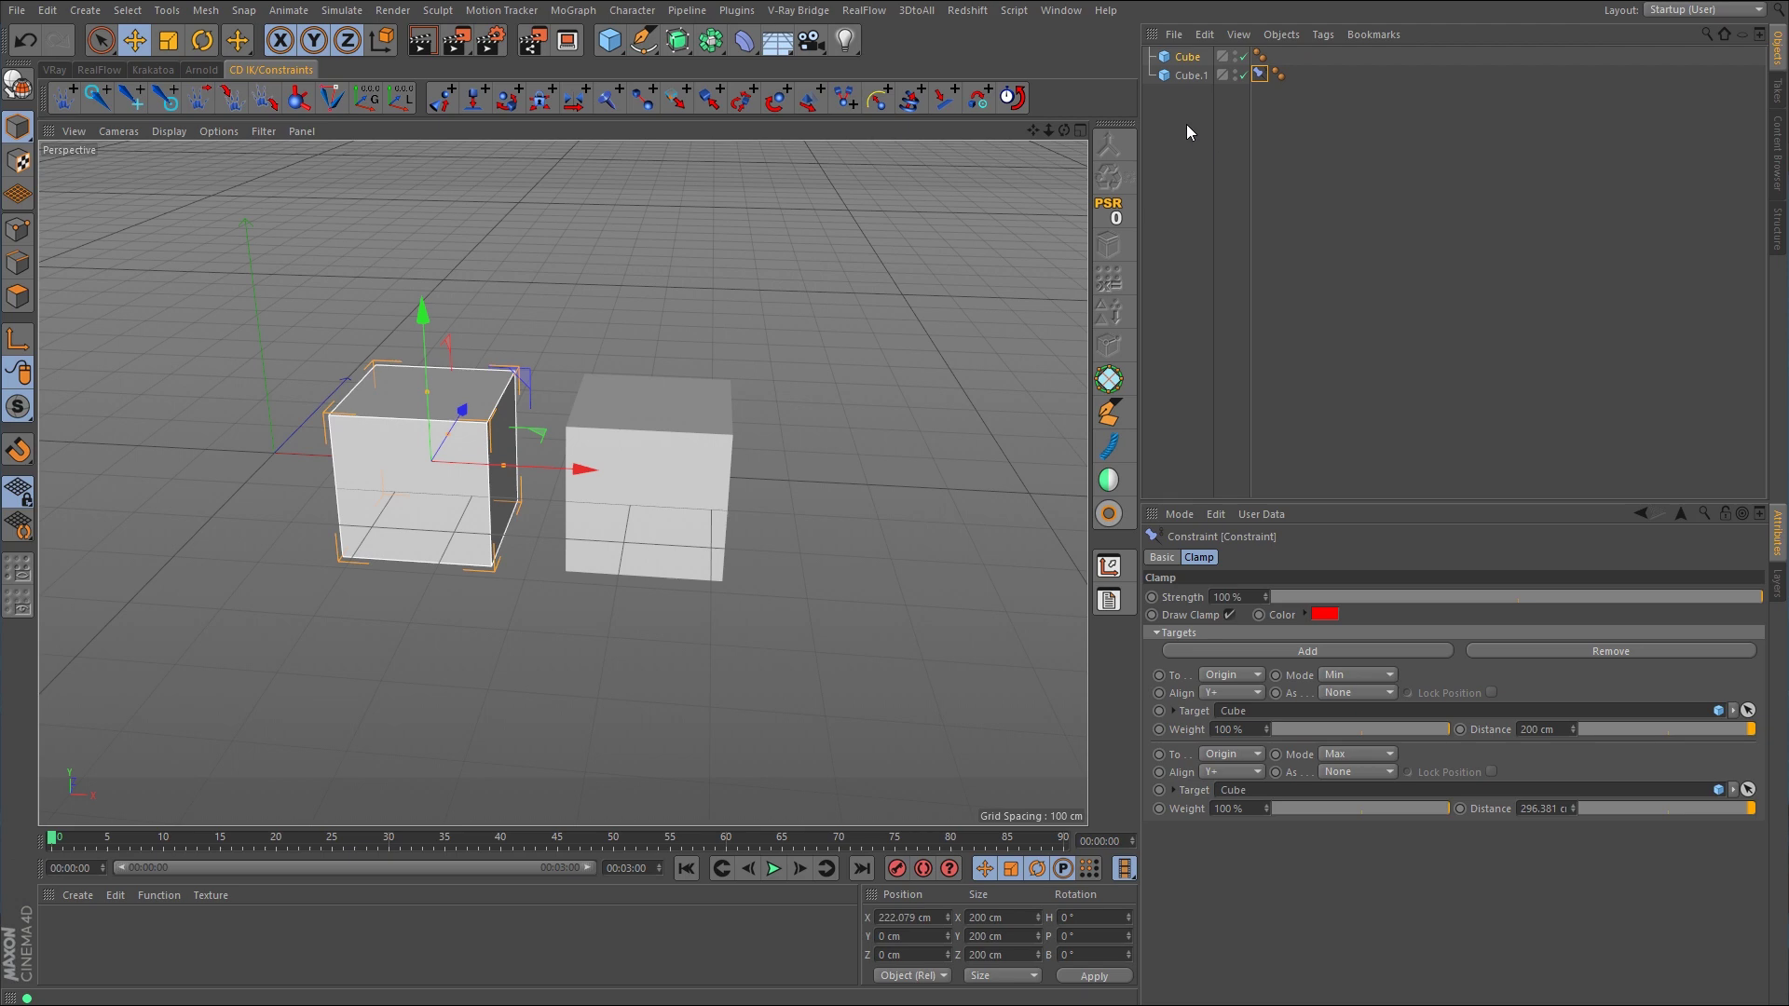
# Delete both cubes from the scene and switch the viewport to the Top view
pyautogui.moveTo(1187, 125); pyautogui.dragTo(1187, 53)
pyautogui.press('Delete')
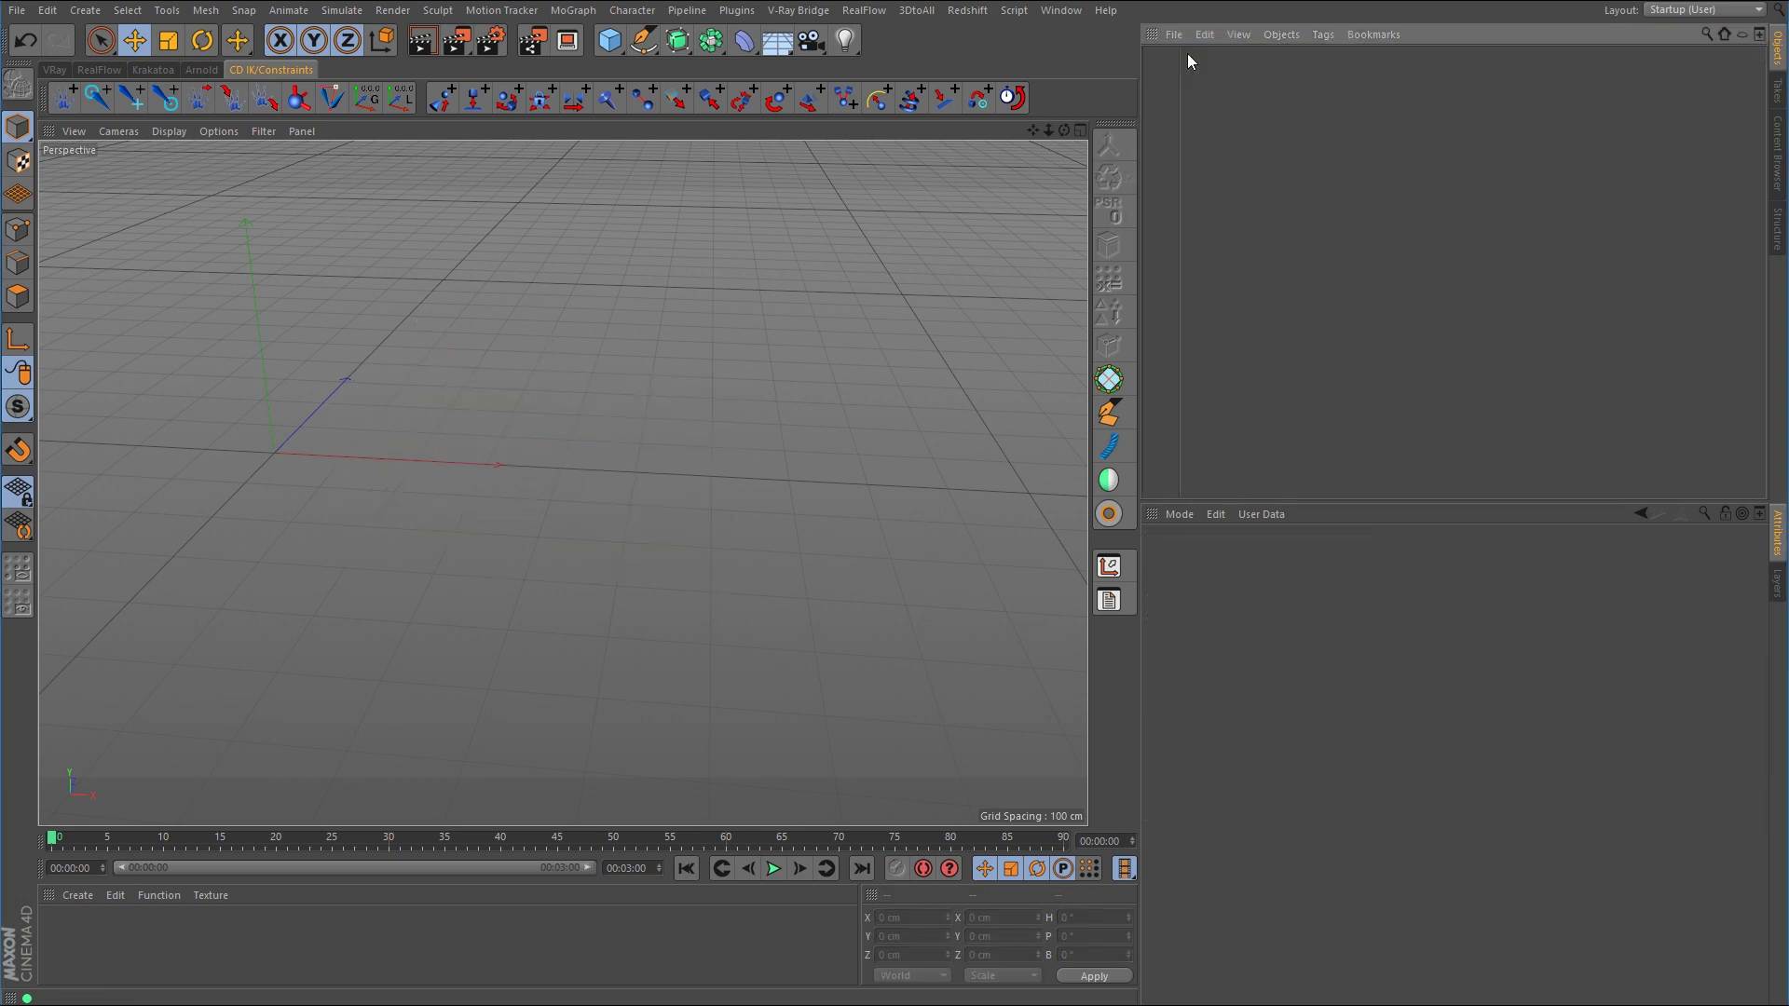
pyautogui.middleClick(875, 404)
pyautogui.middleClick(876, 366)
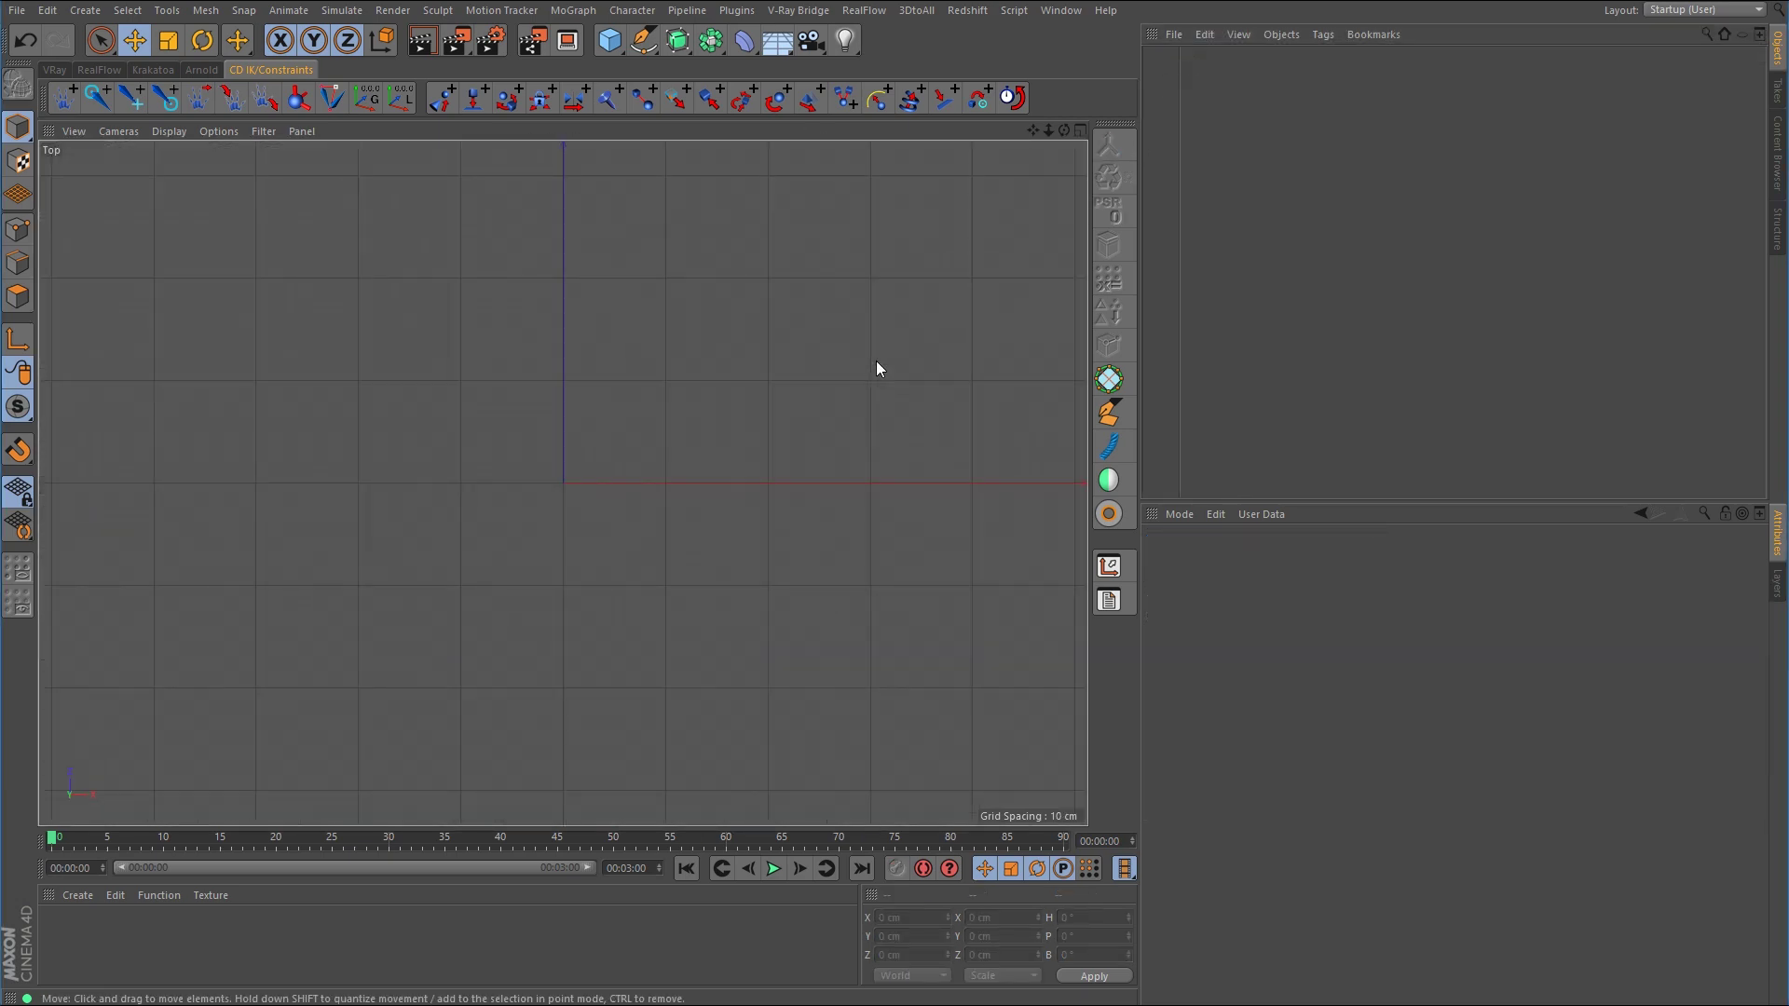
# Draw an open S-shaped Cubic spline with six points, from about X 208, Z 157 cm to about X -335, Z -177 cm
pyautogui.moveTo(643, 40); pyautogui.dragTo(729, 59)
pyautogui.click(1336, 578)
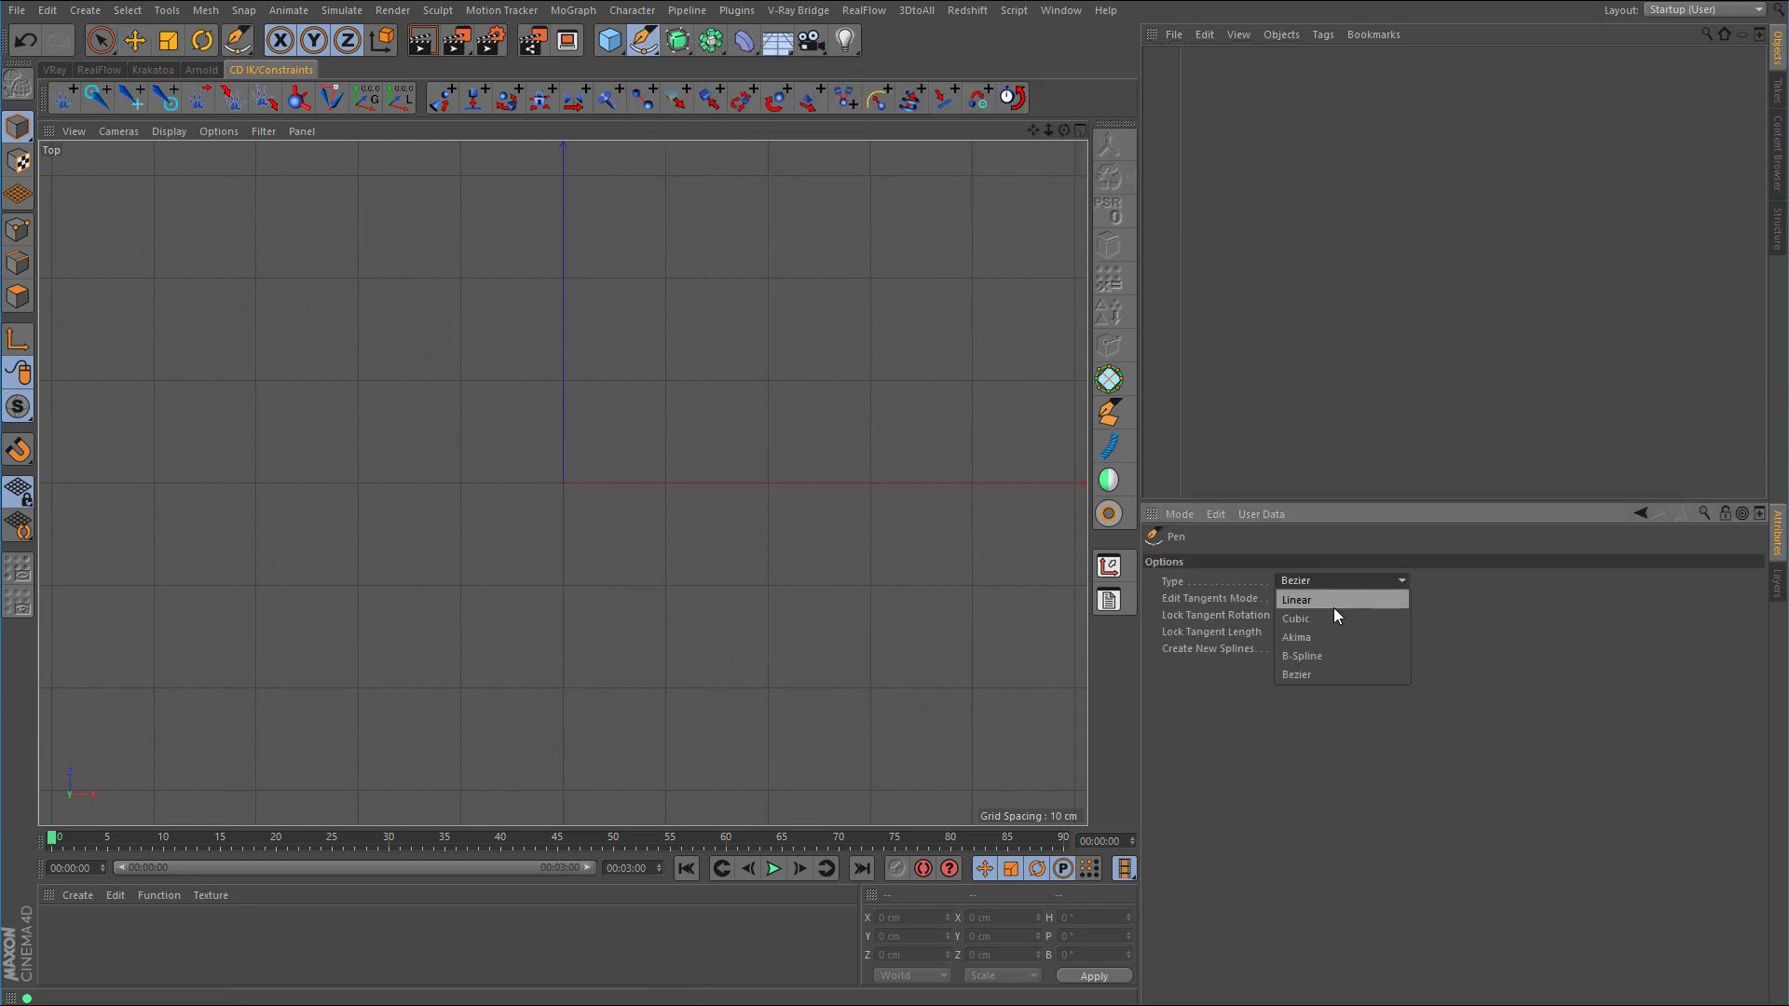
pyautogui.click(1333, 612)
pyautogui.click(776, 322)
pyautogui.click(363, 235)
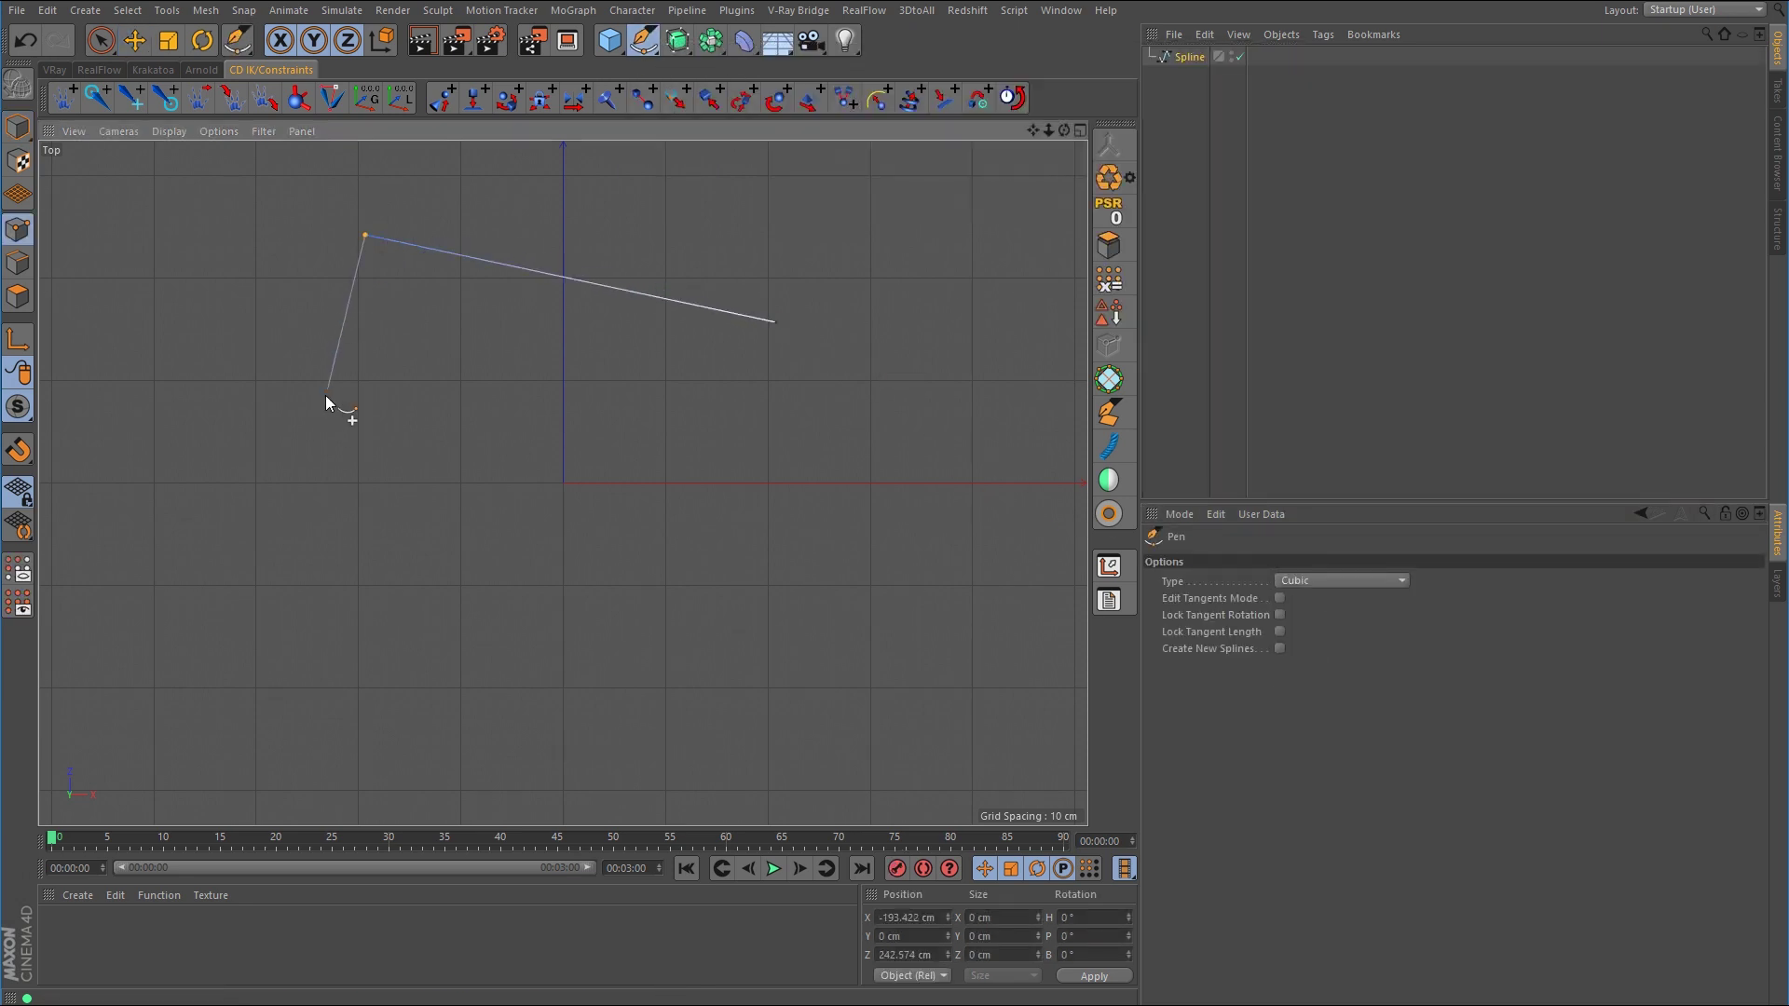
pyautogui.click(321, 416)
pyautogui.click(716, 547)
pyautogui.click(690, 680)
pyautogui.click(224, 662)
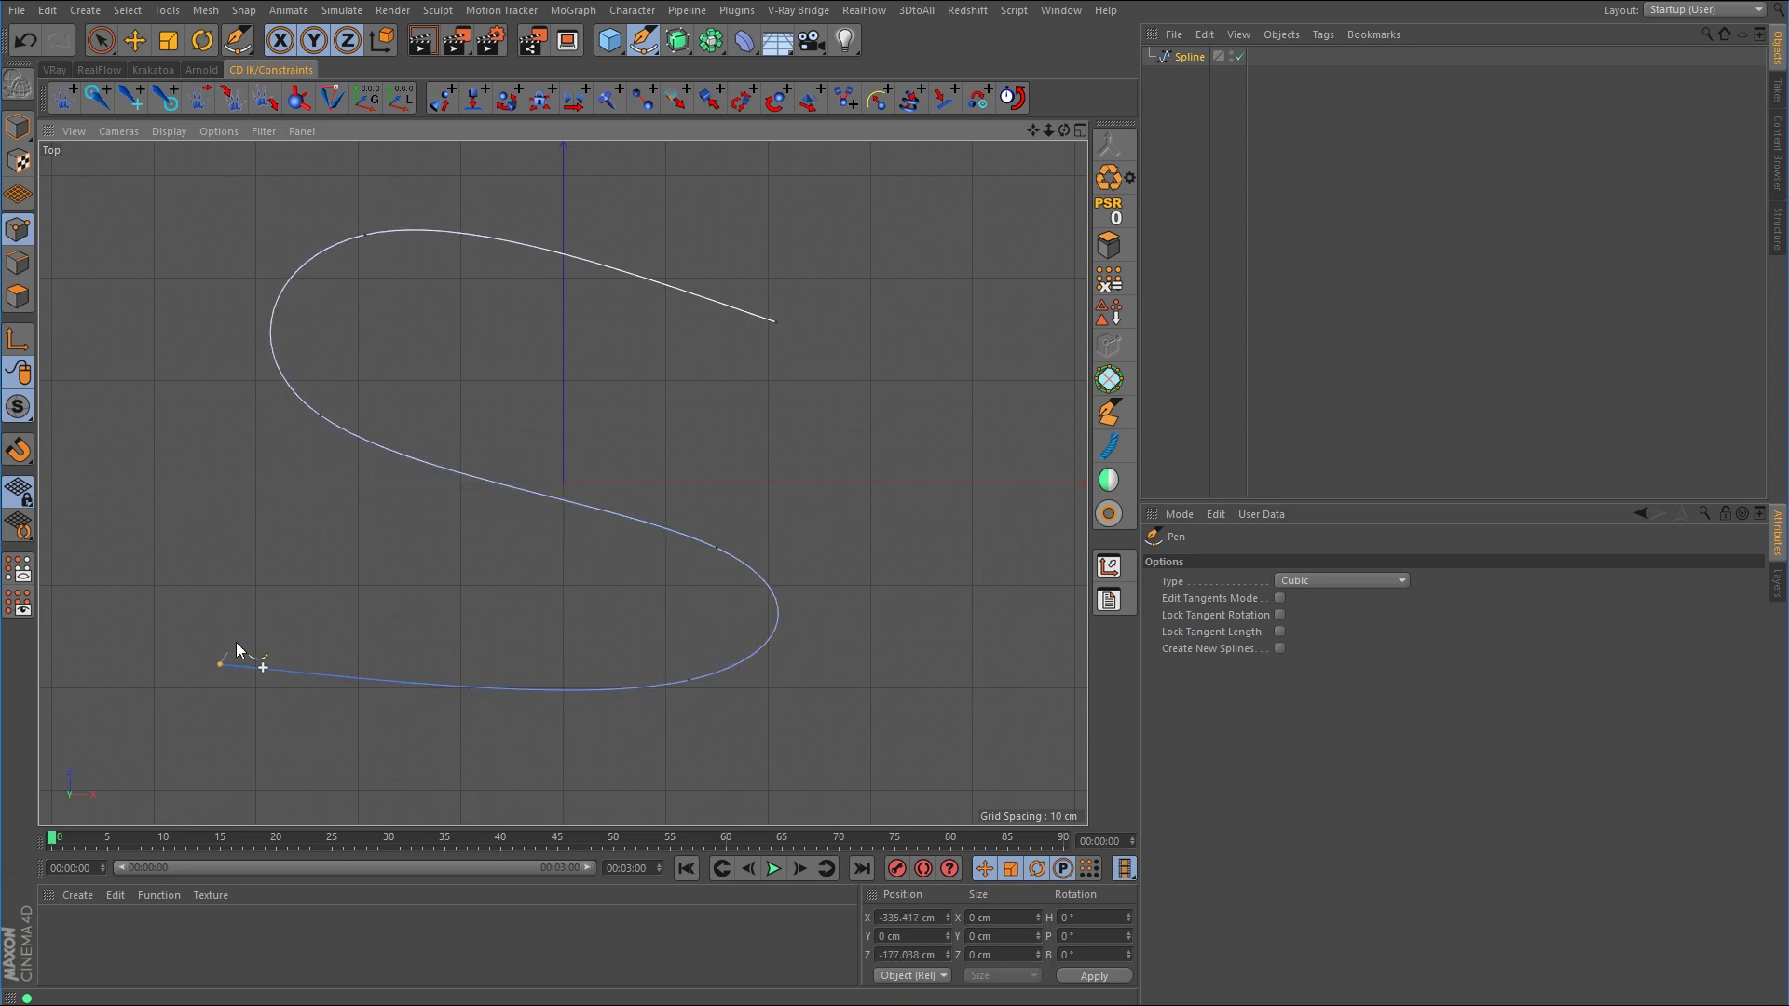
# Switch to the Perspective view, add a cube, and set its X, Y and Z sizes to 45 cm
pyautogui.middleClick(712, 451)
pyautogui.middleClick(345, 294)
pyautogui.click(136, 41)
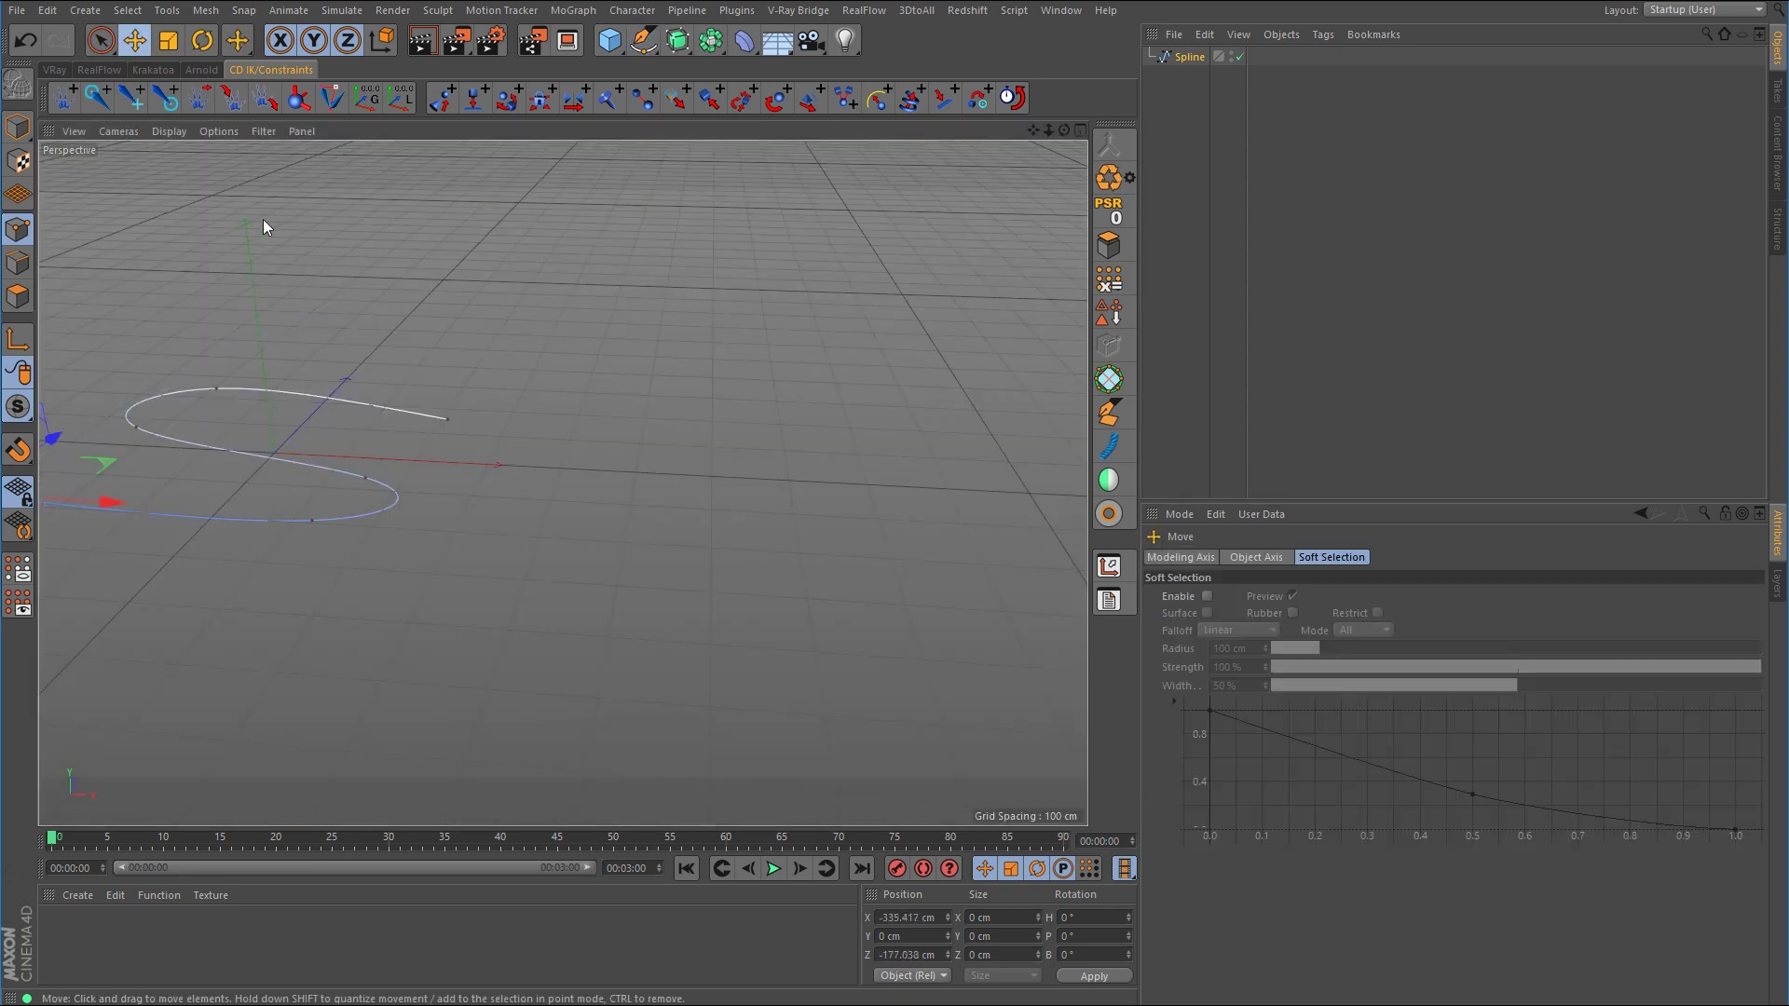
pyautogui.keyDown('alt'); pyautogui.moveTo(293, 302); pyautogui.dragTo(653, 411, button='middle'); pyautogui.keyUp('alt')
pyautogui.keyDown('alt'); pyautogui.moveTo(652, 405); pyautogui.dragTo(590, 367); pyautogui.keyUp('alt')
pyautogui.moveTo(610, 40); pyautogui.dragTo(706, 60)
pyautogui.click(1221, 598)
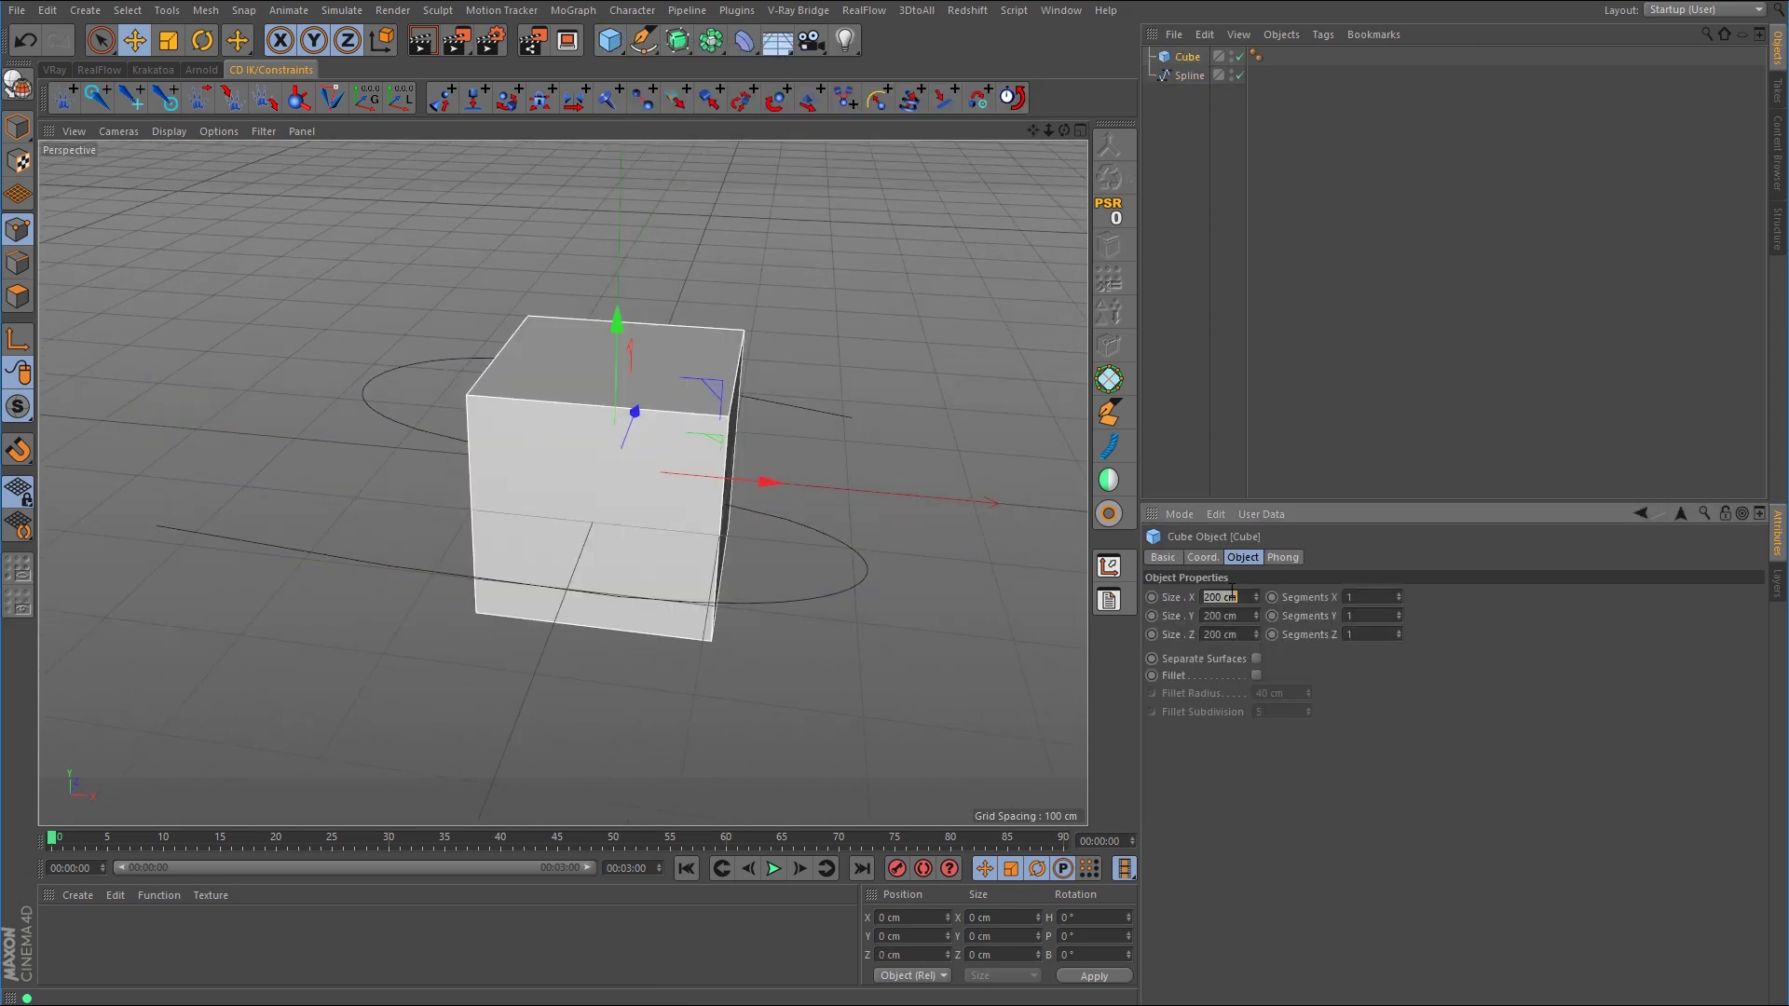
pyautogui.write('45')
pyautogui.press('Tab')
pyautogui.write('45')
pyautogui.press('Tab')
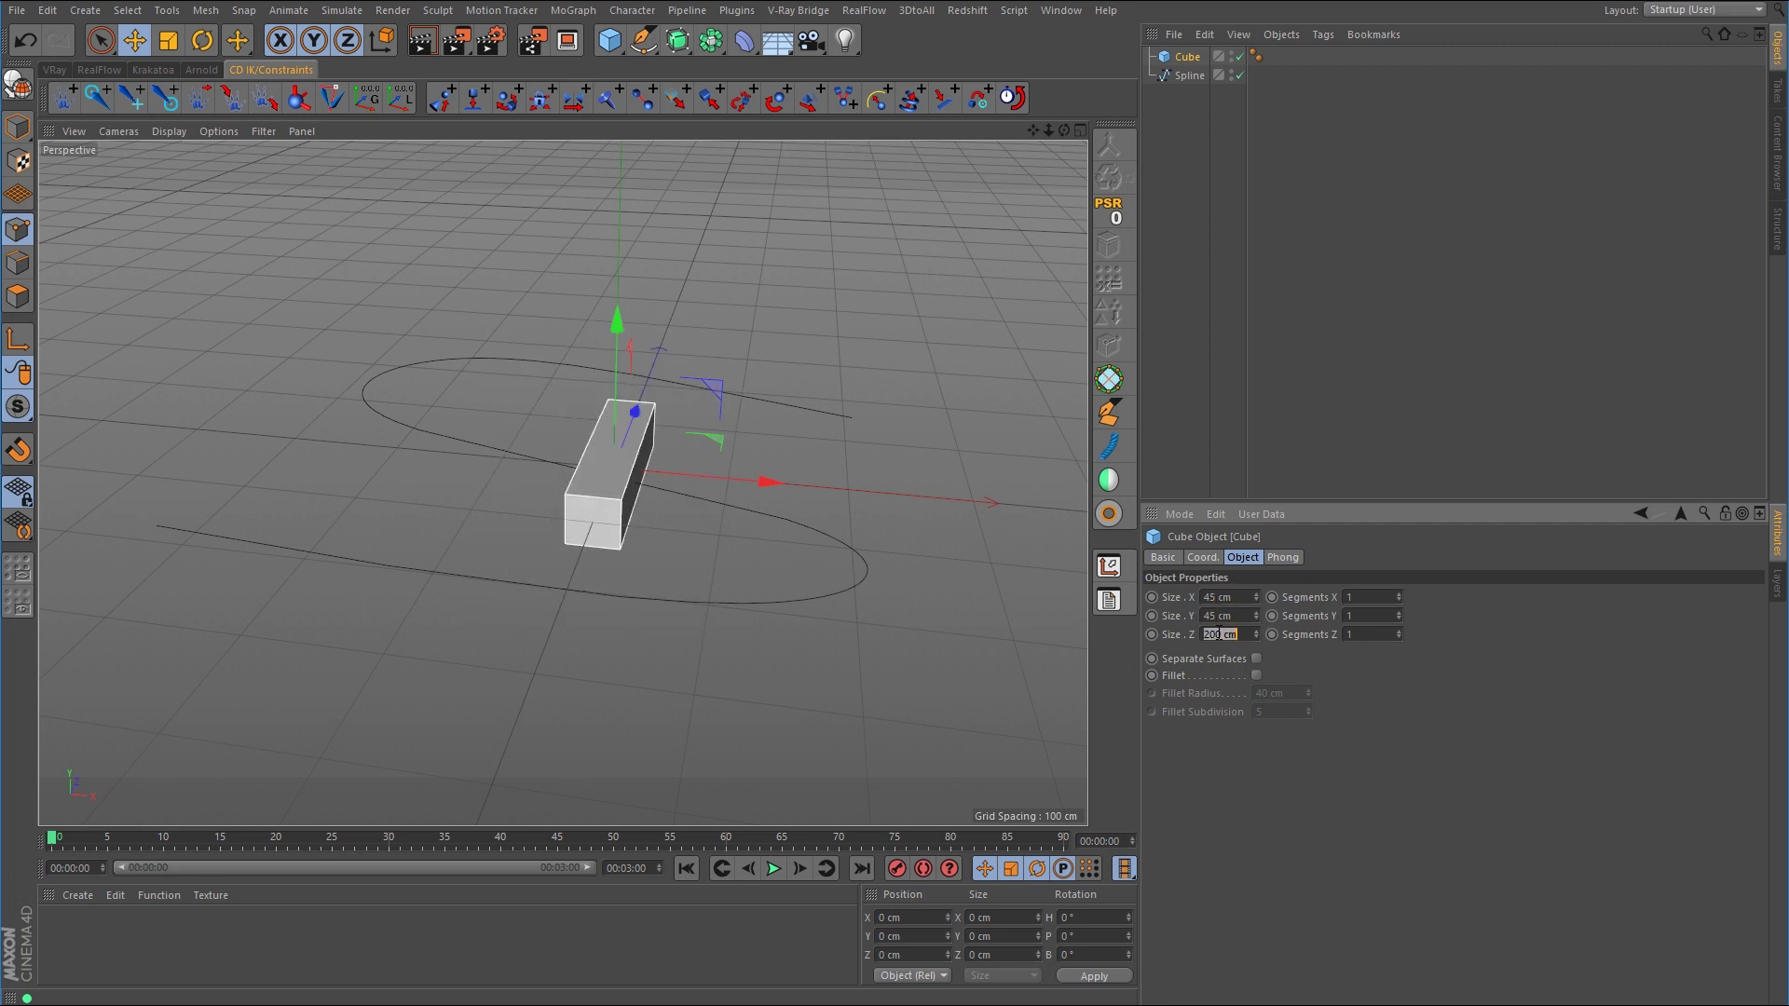
pyautogui.write('45')
pyautogui.press('Return')
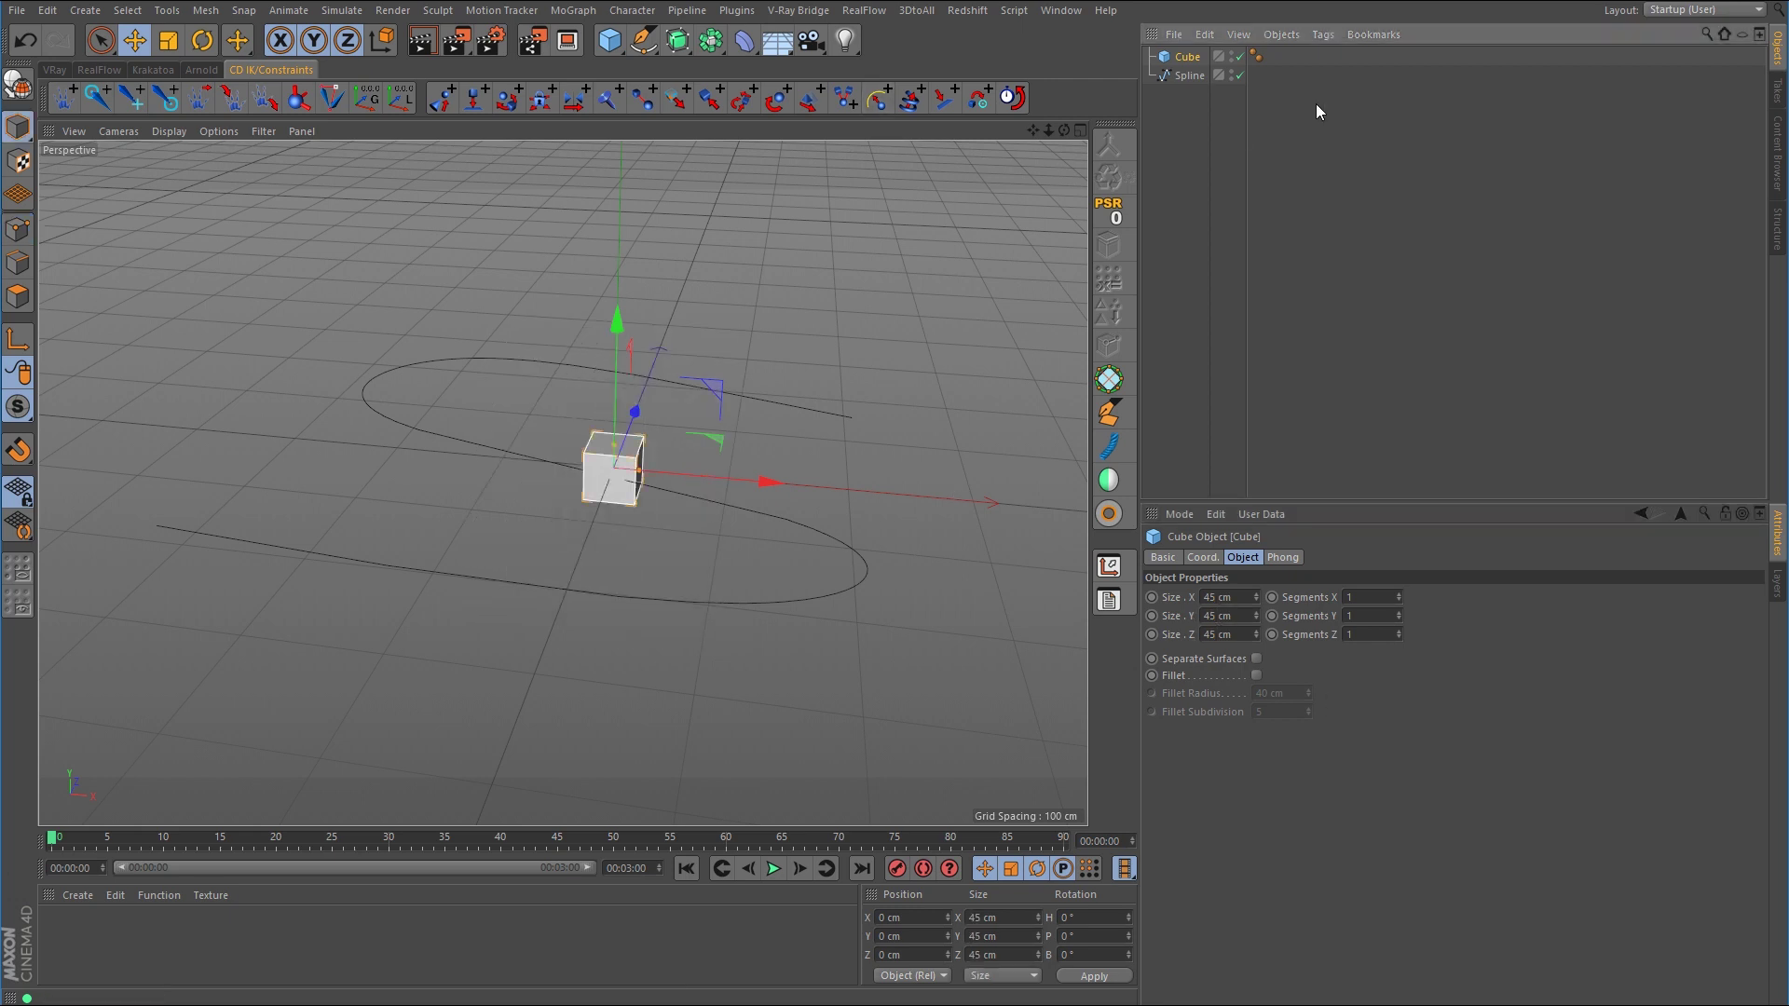
# Add a CD Spline Constraint to the cube and link the S-shaped curve as its Spline
pyautogui.click(1189, 58)
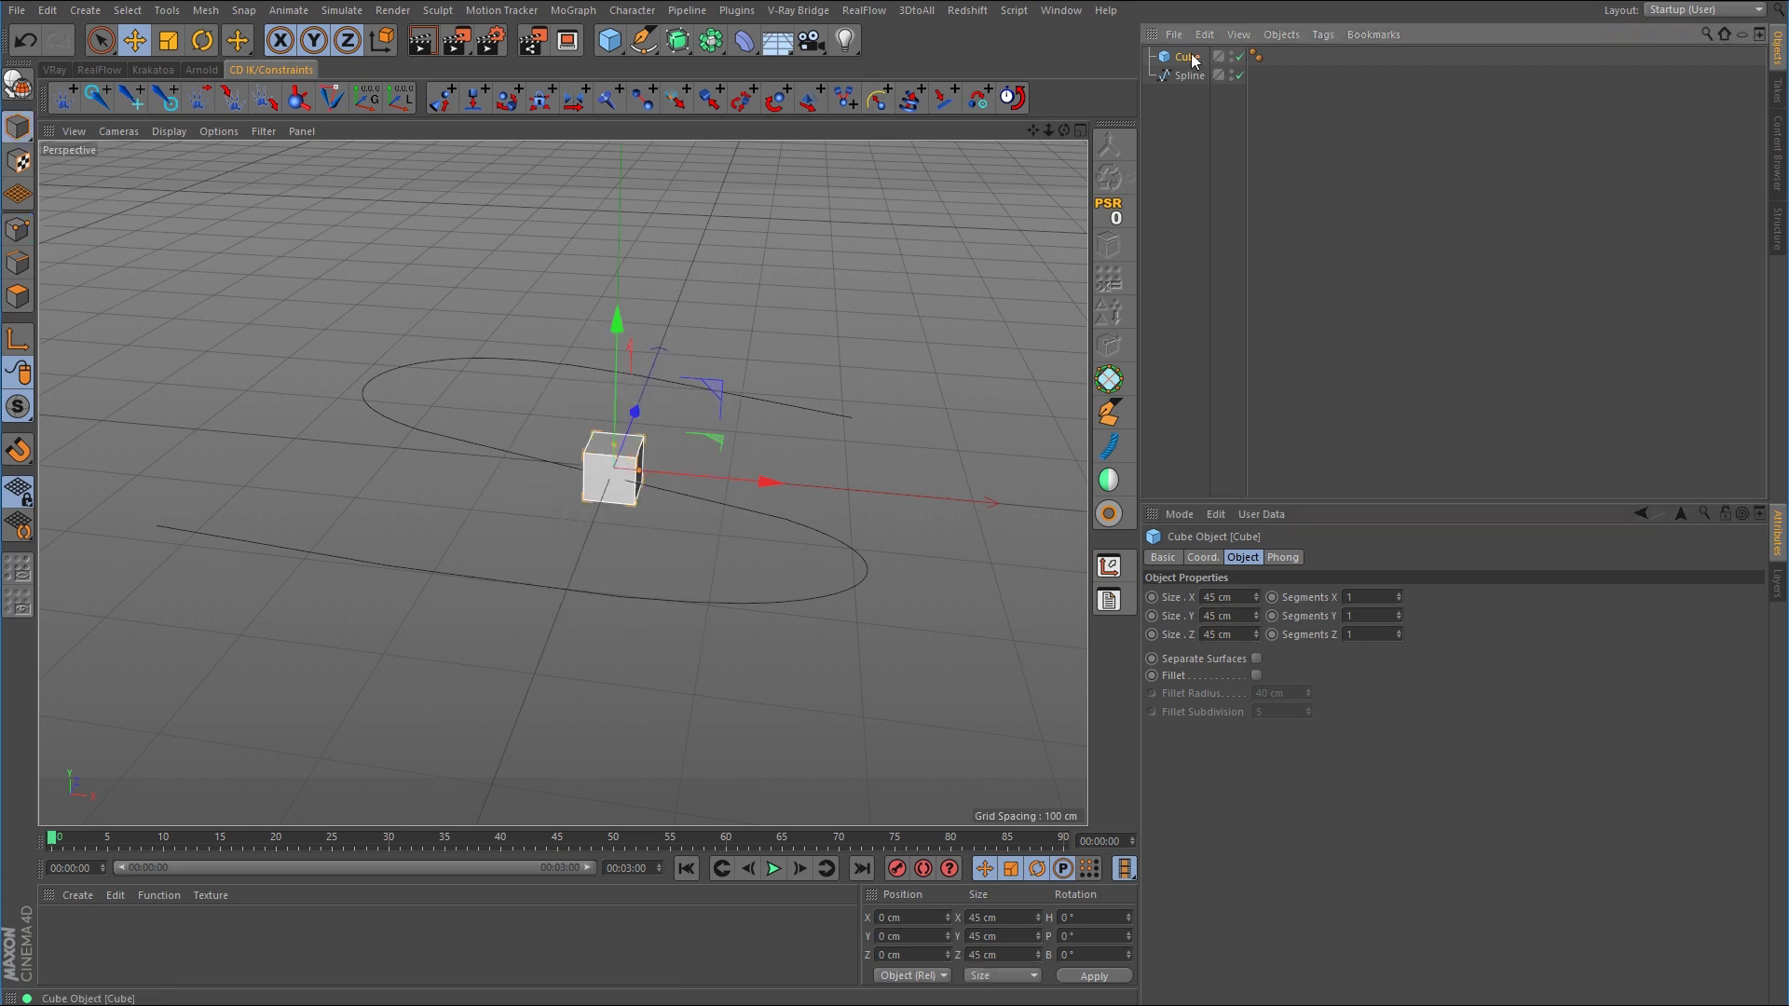
pyautogui.click(879, 102)
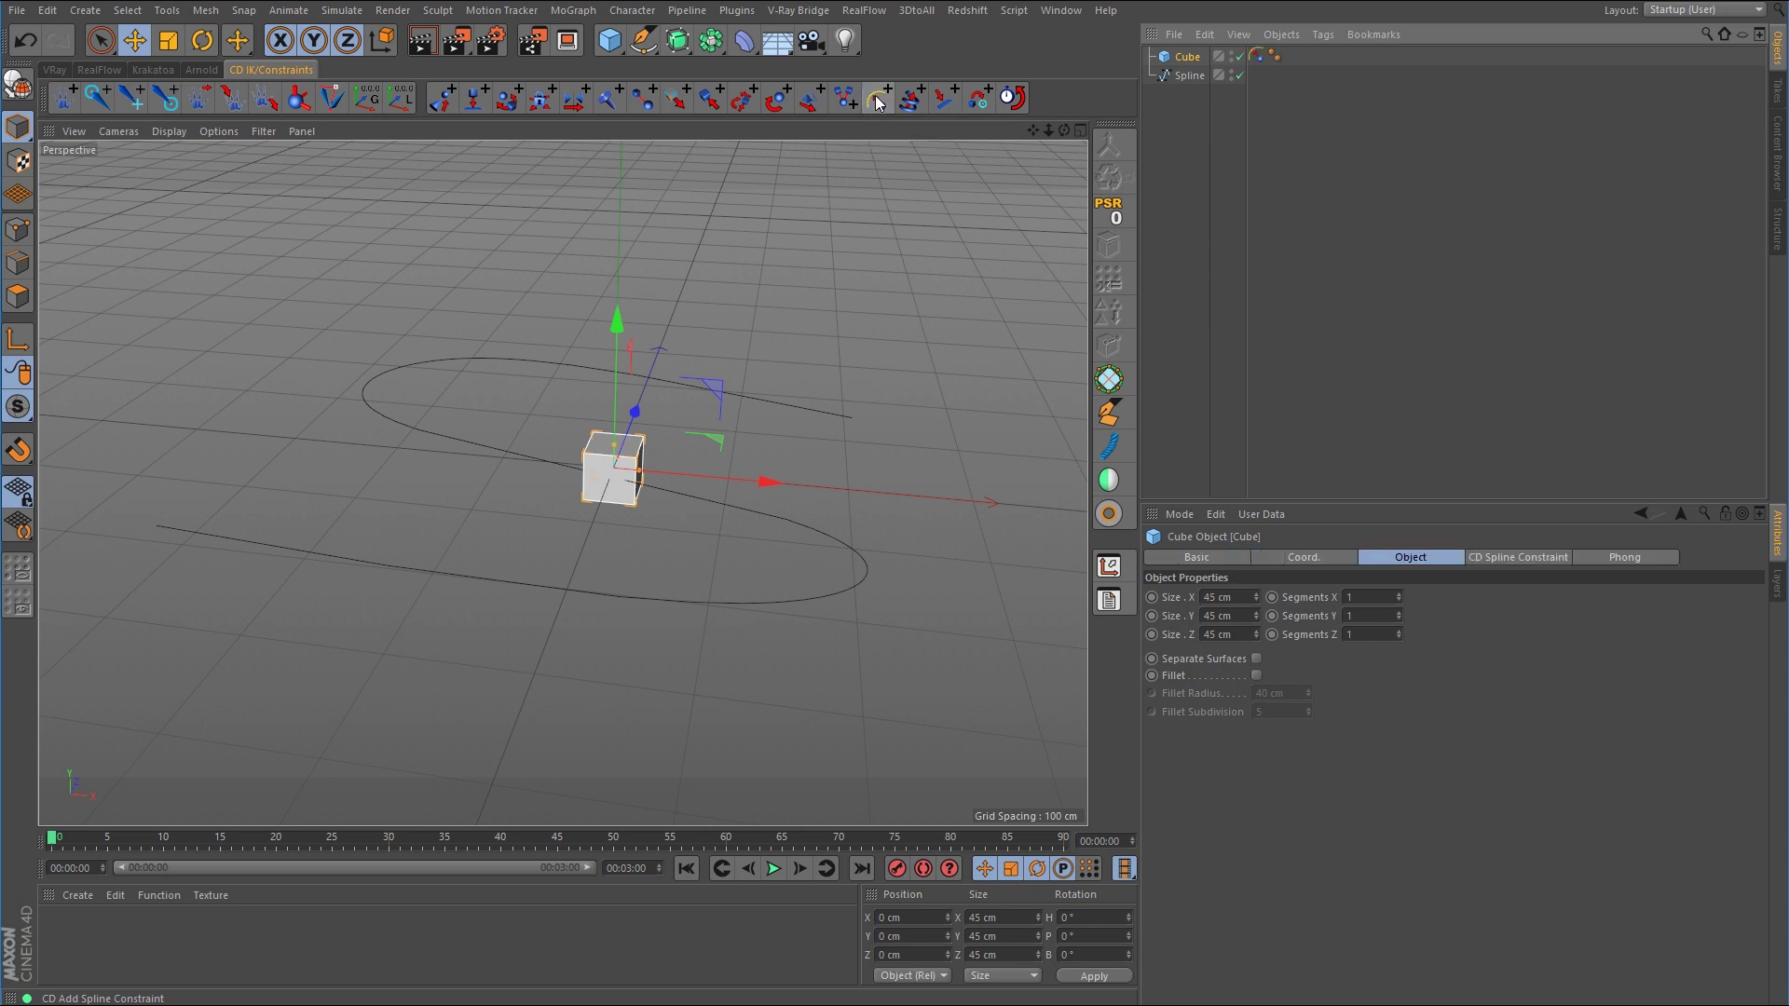
pyautogui.click(1500, 559)
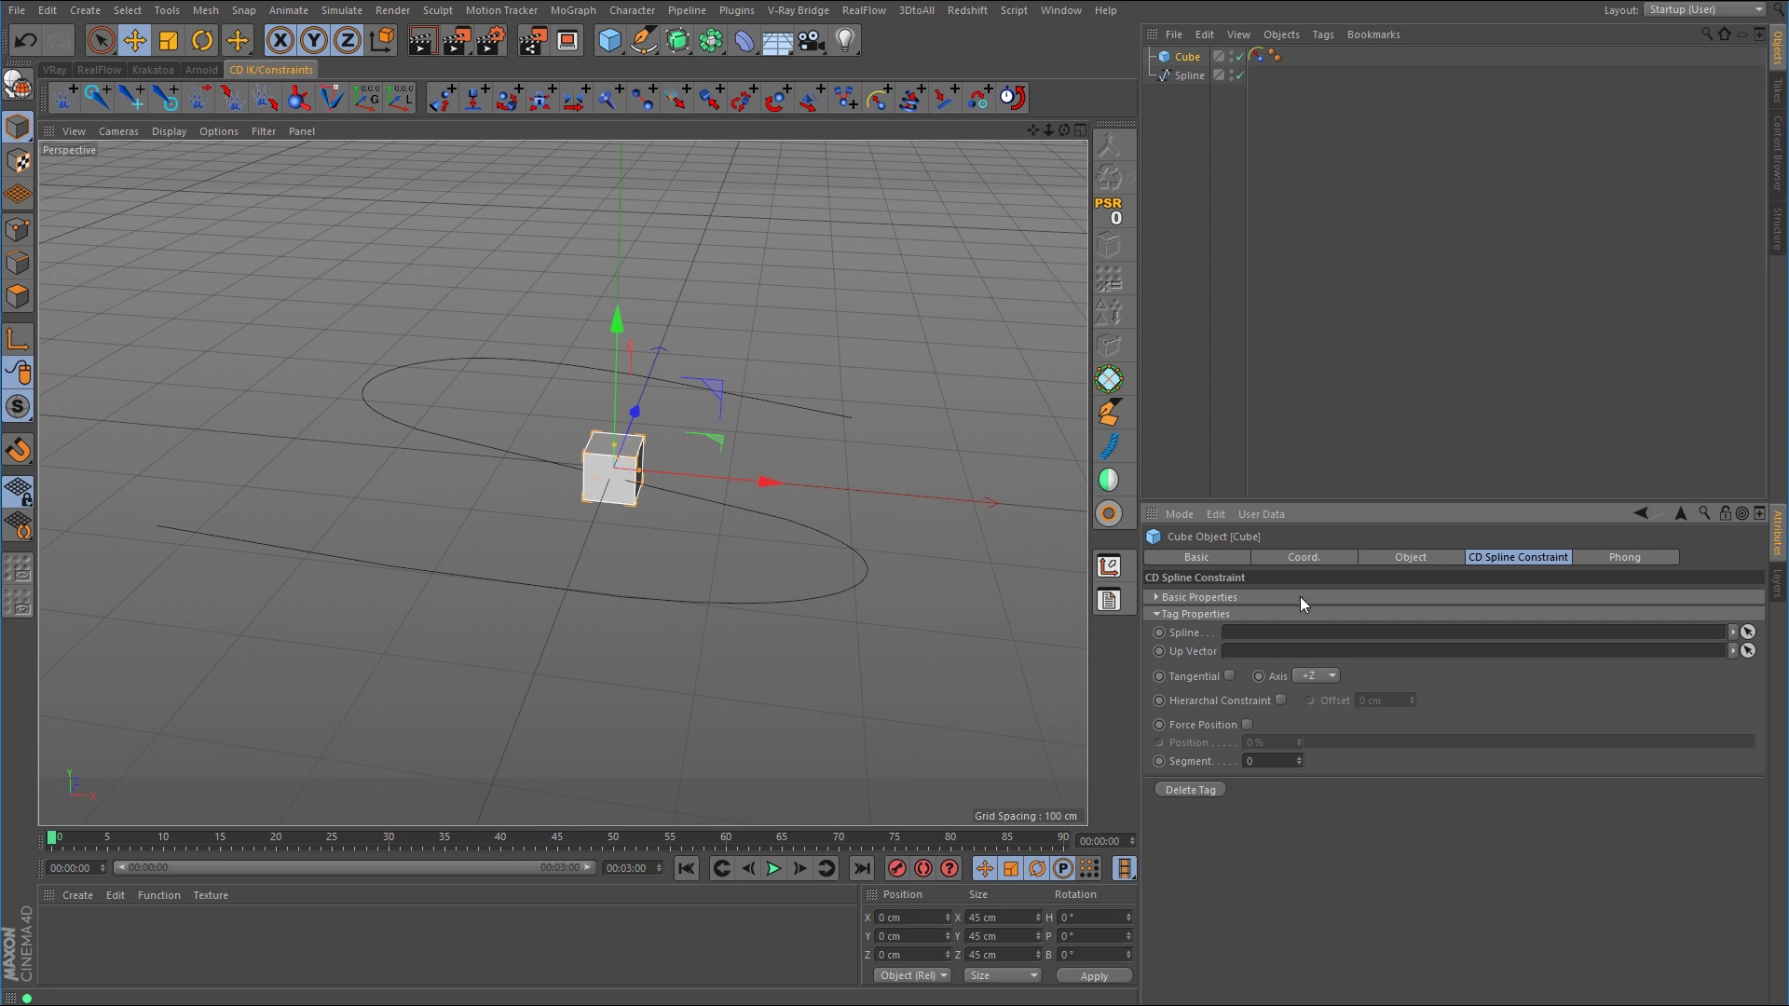
pyautogui.moveTo(1193, 76); pyautogui.dragTo(1260, 631)
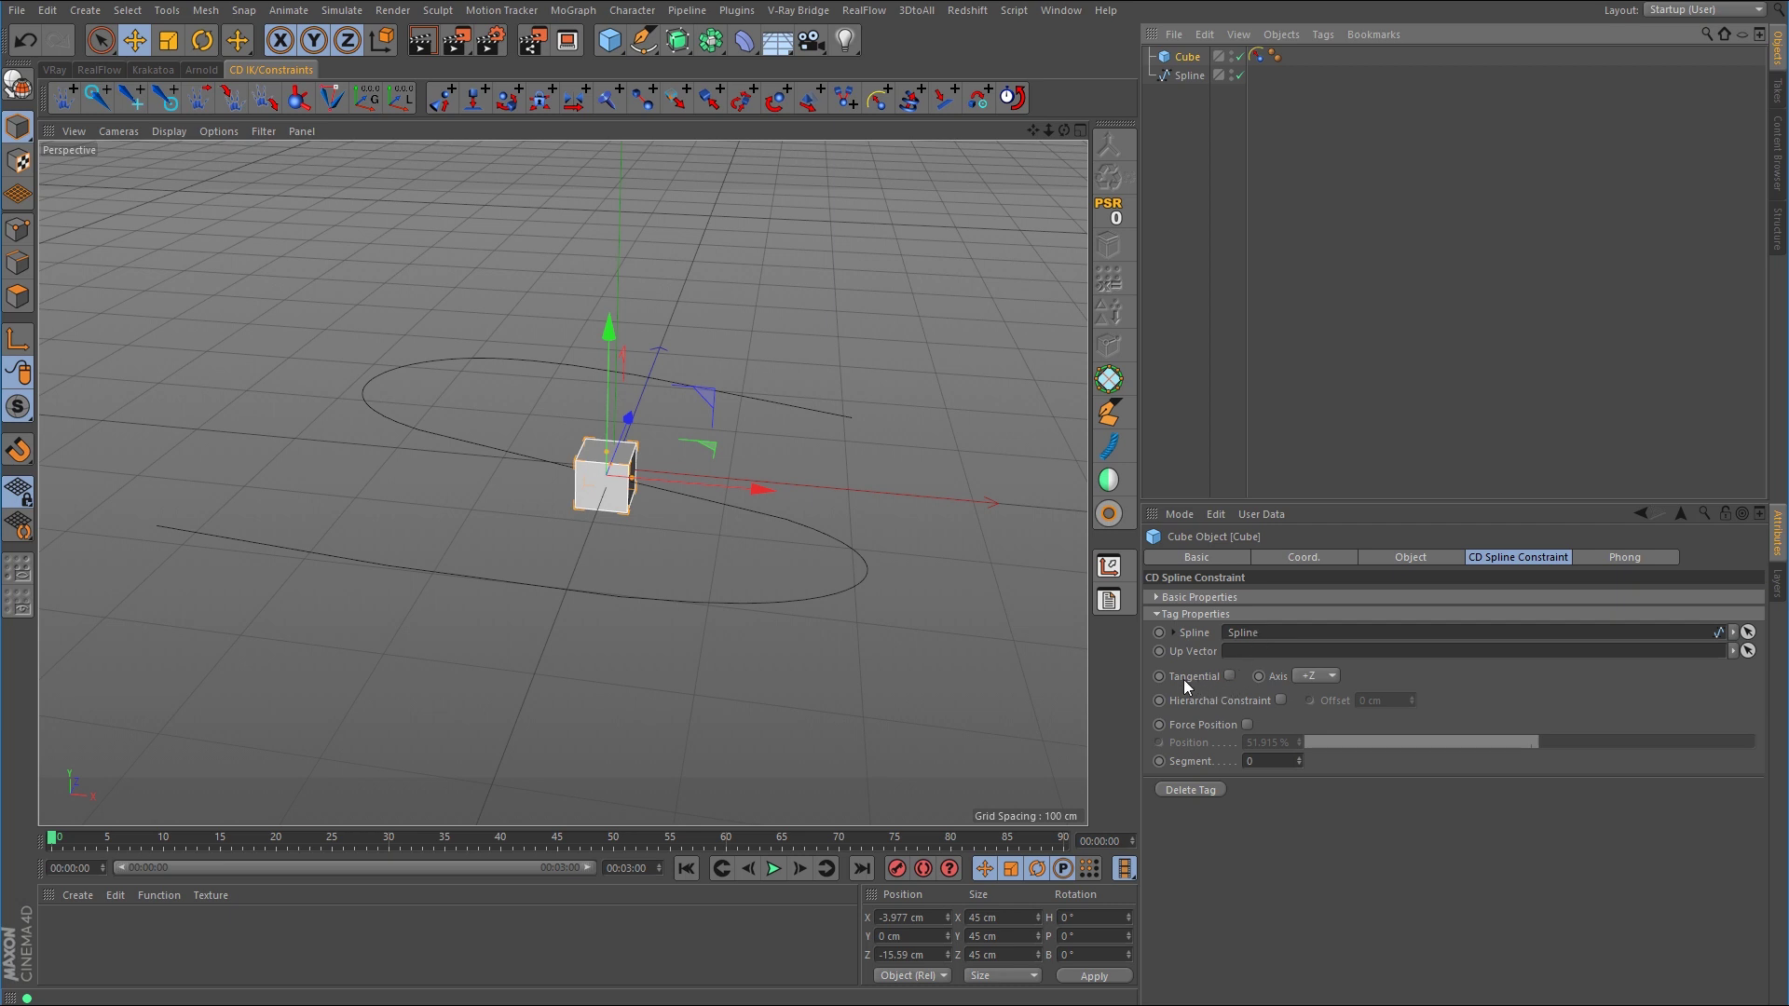
# Turn on Tangential and Force Position in the cube's spline constraint, and slide the cube along the curve to position 0%
pyautogui.click(1229, 677)
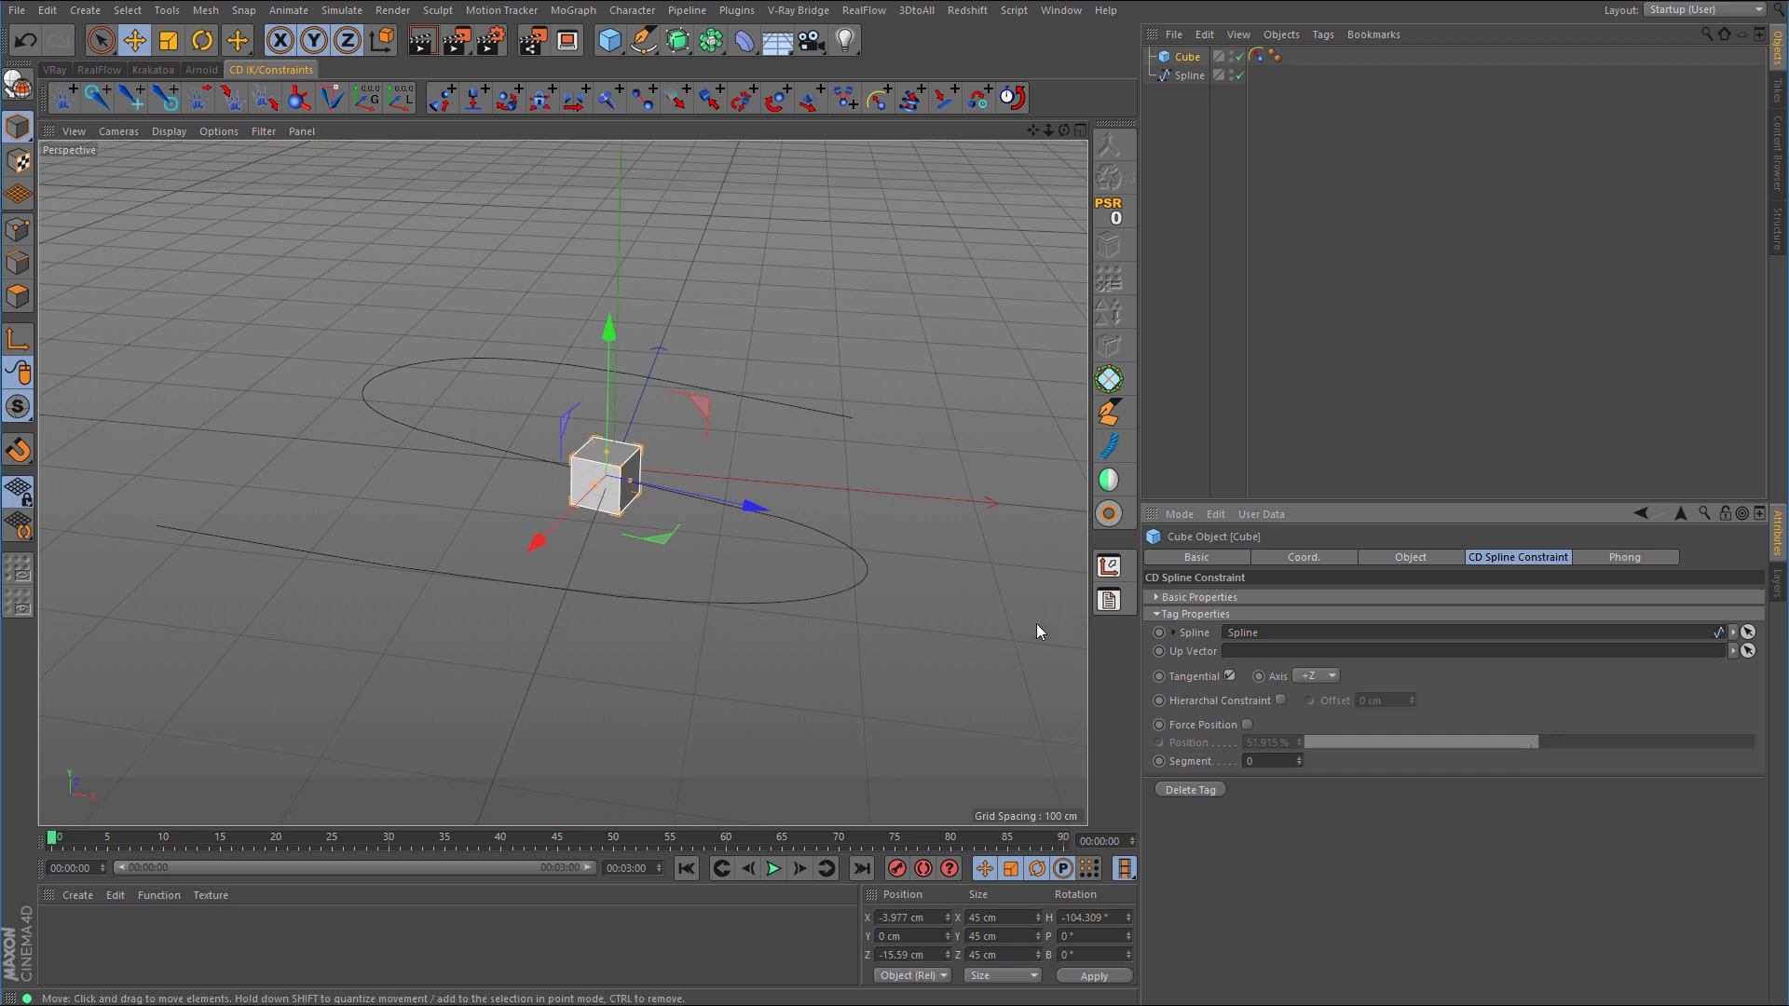
pyautogui.moveTo(757, 508); pyautogui.dragTo(637, 523)
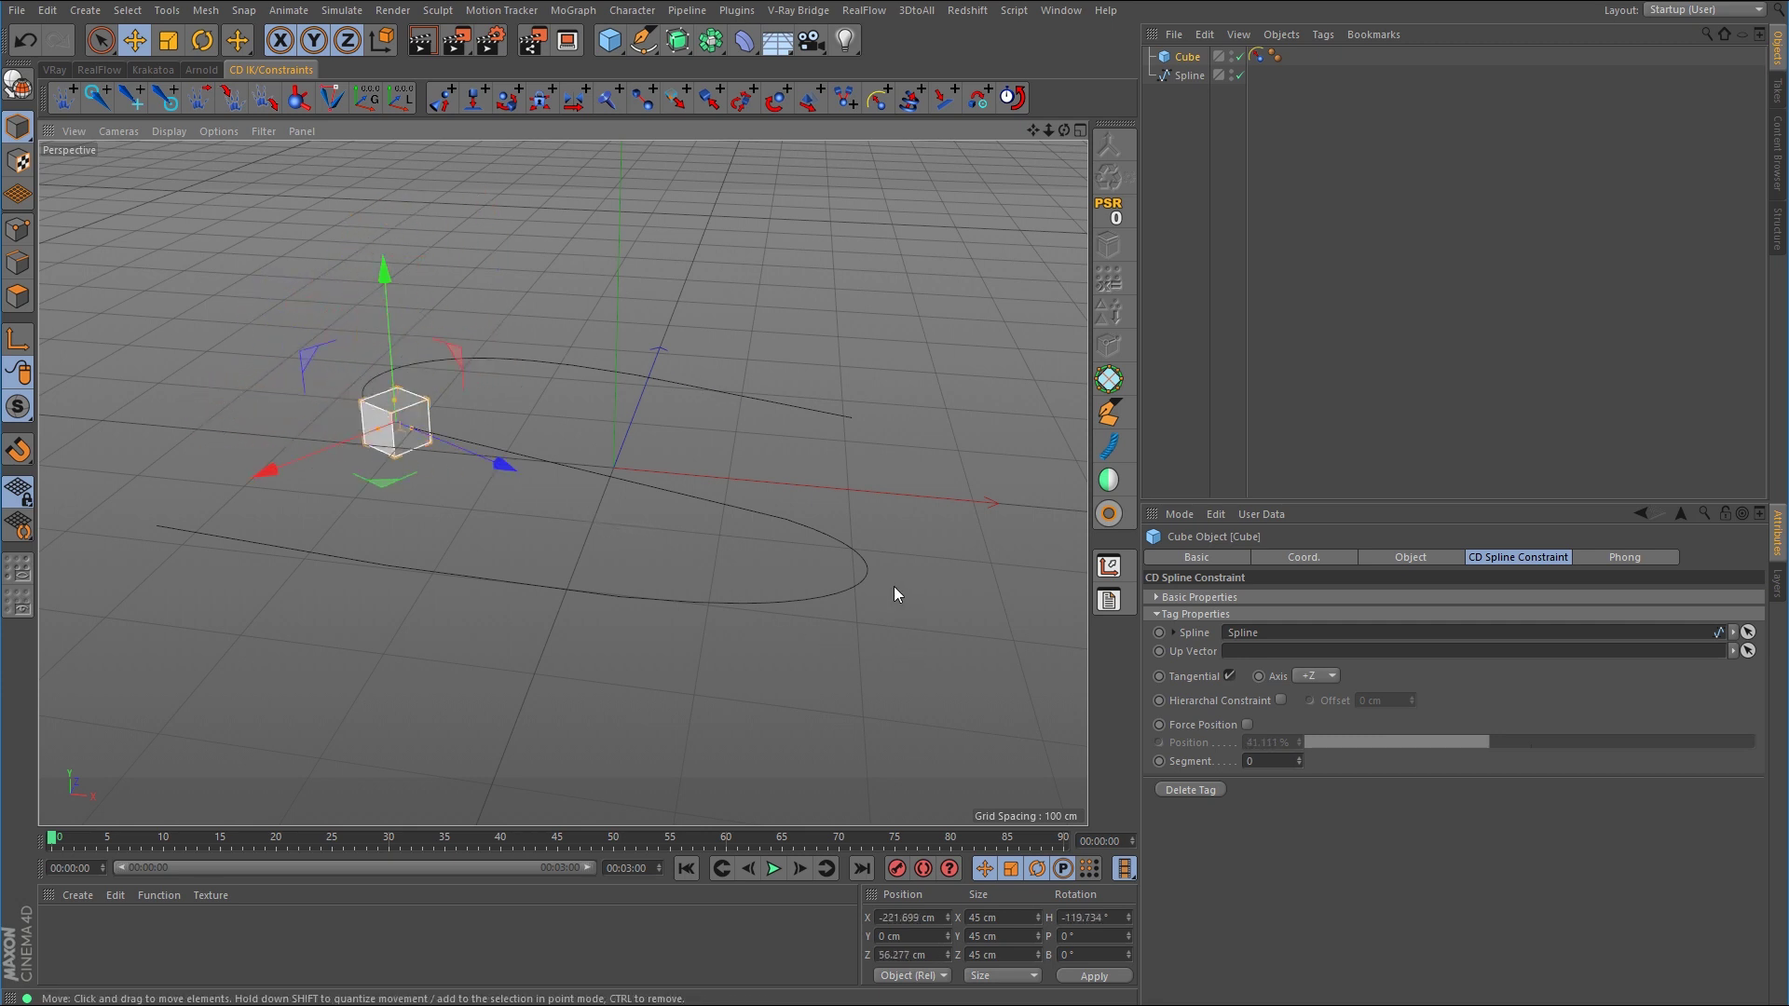
pyautogui.click(1247, 725)
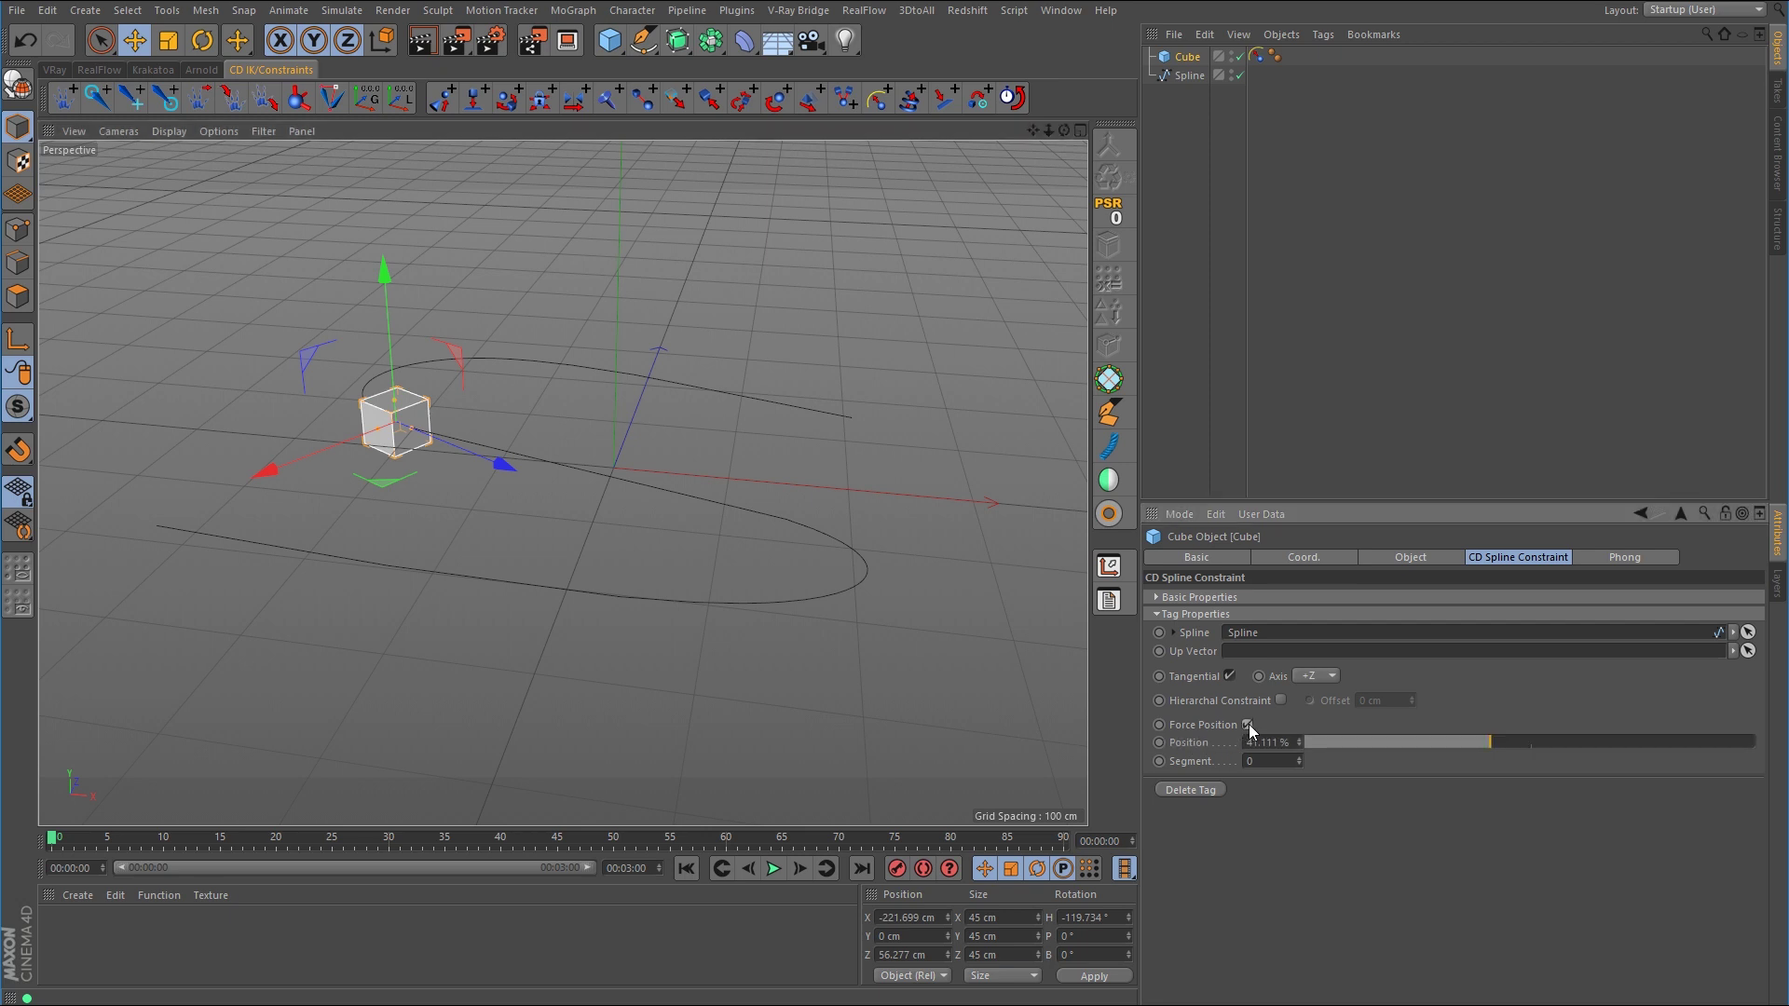
pyautogui.moveTo(1491, 742); pyautogui.dragTo(978, 648)
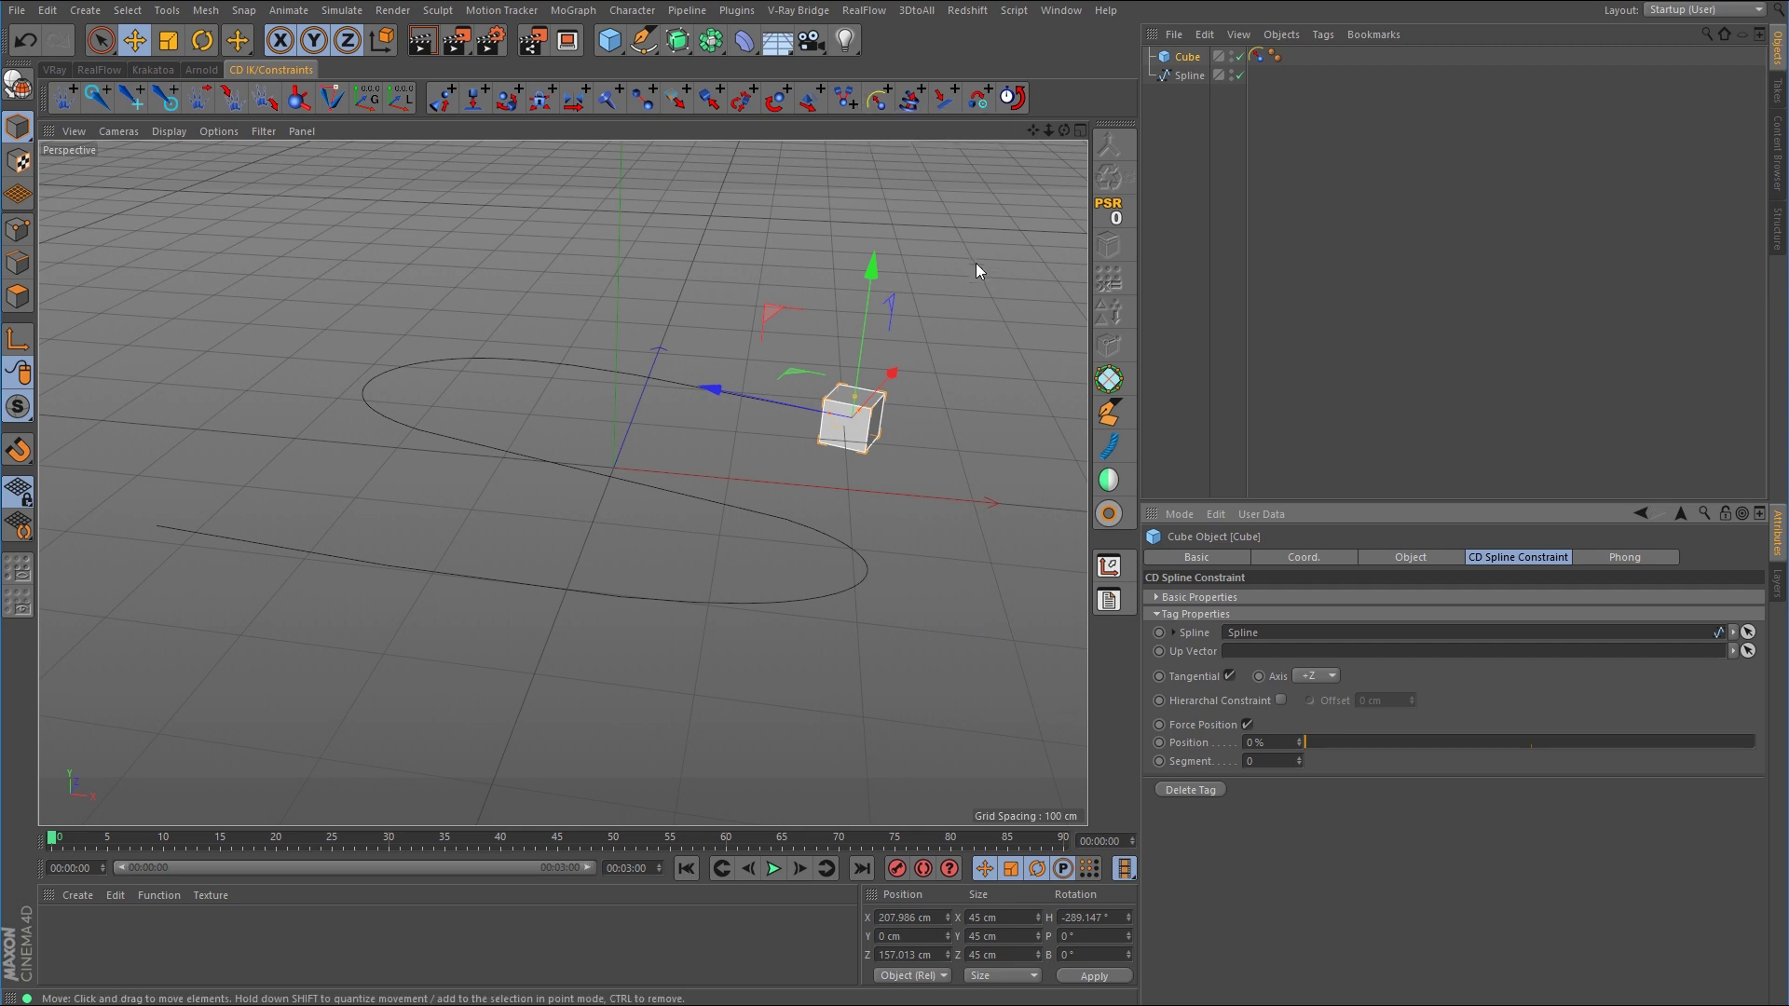
# Create a new empty project and show the Front view full size
pyautogui.hotkey('ctrl', 'n')
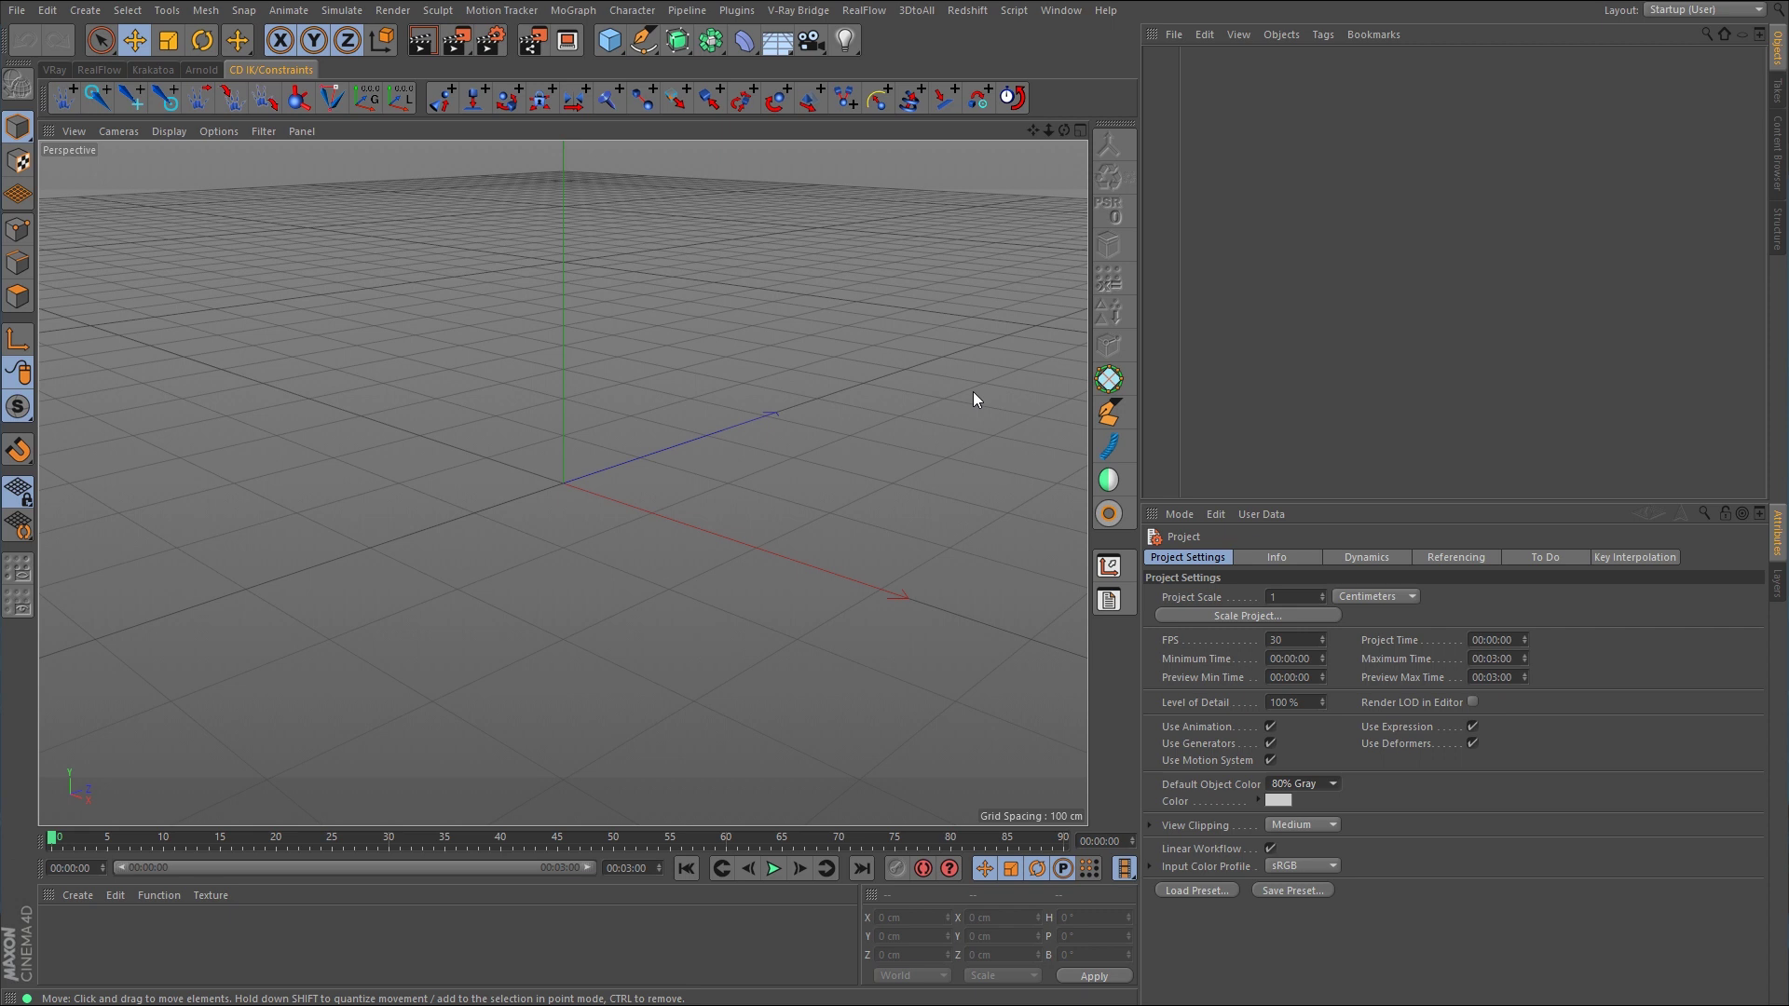
pyautogui.middleClick(903, 531)
pyautogui.middleClick(898, 559)
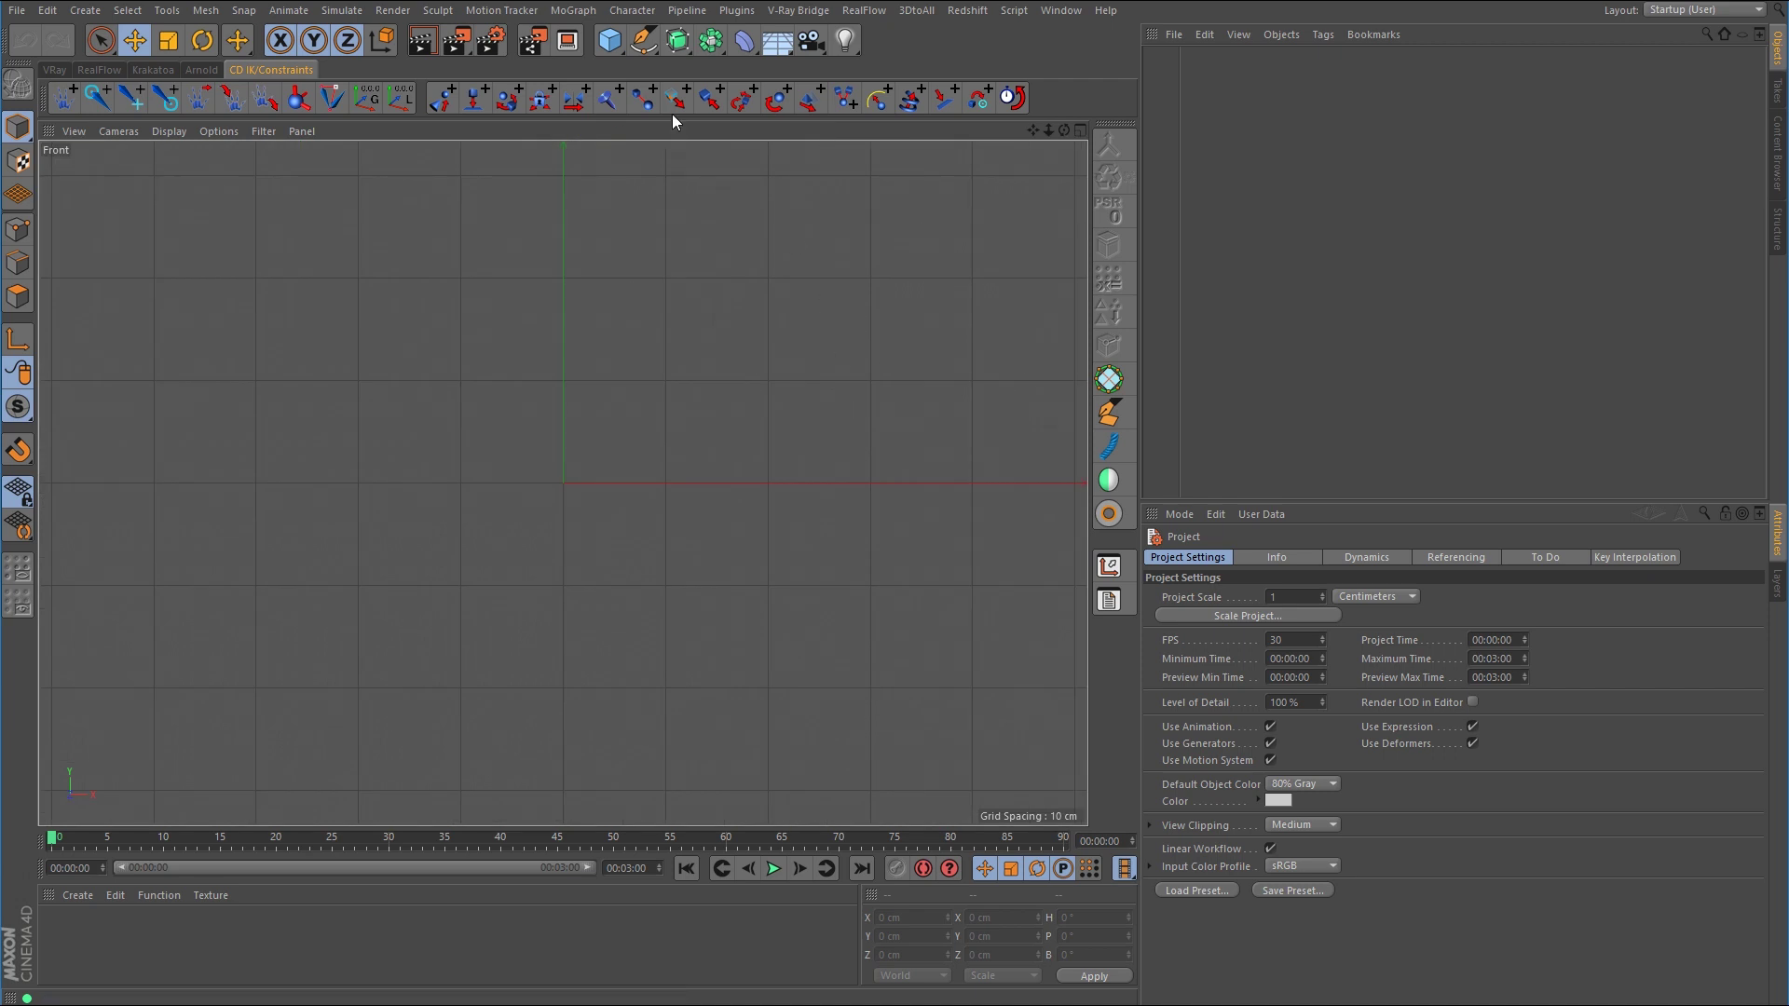
# Draw a closed straight-sided C-shaped profile with the Bezier pen, about 600 cm wide and 265 cm high, with inward lips at its bottom opening
pyautogui.moveTo(652, 42); pyautogui.dragTo(728, 64)
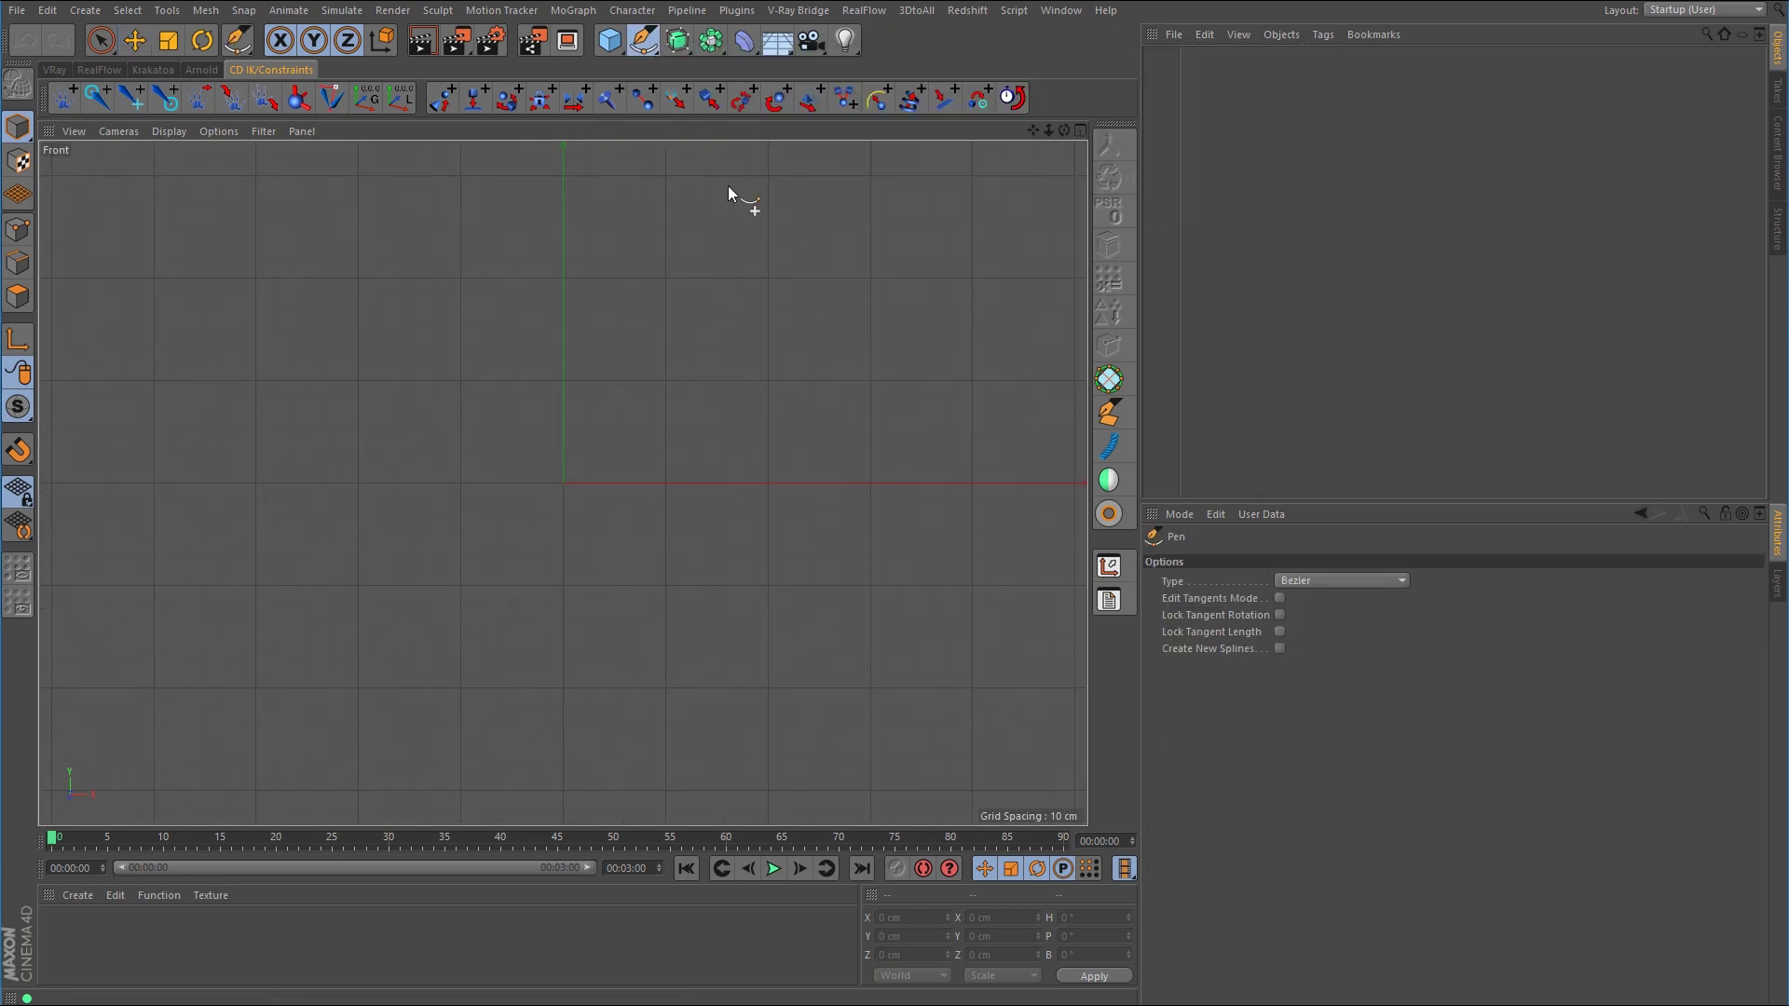
pyautogui.click(358, 276)
pyautogui.click(768, 276)
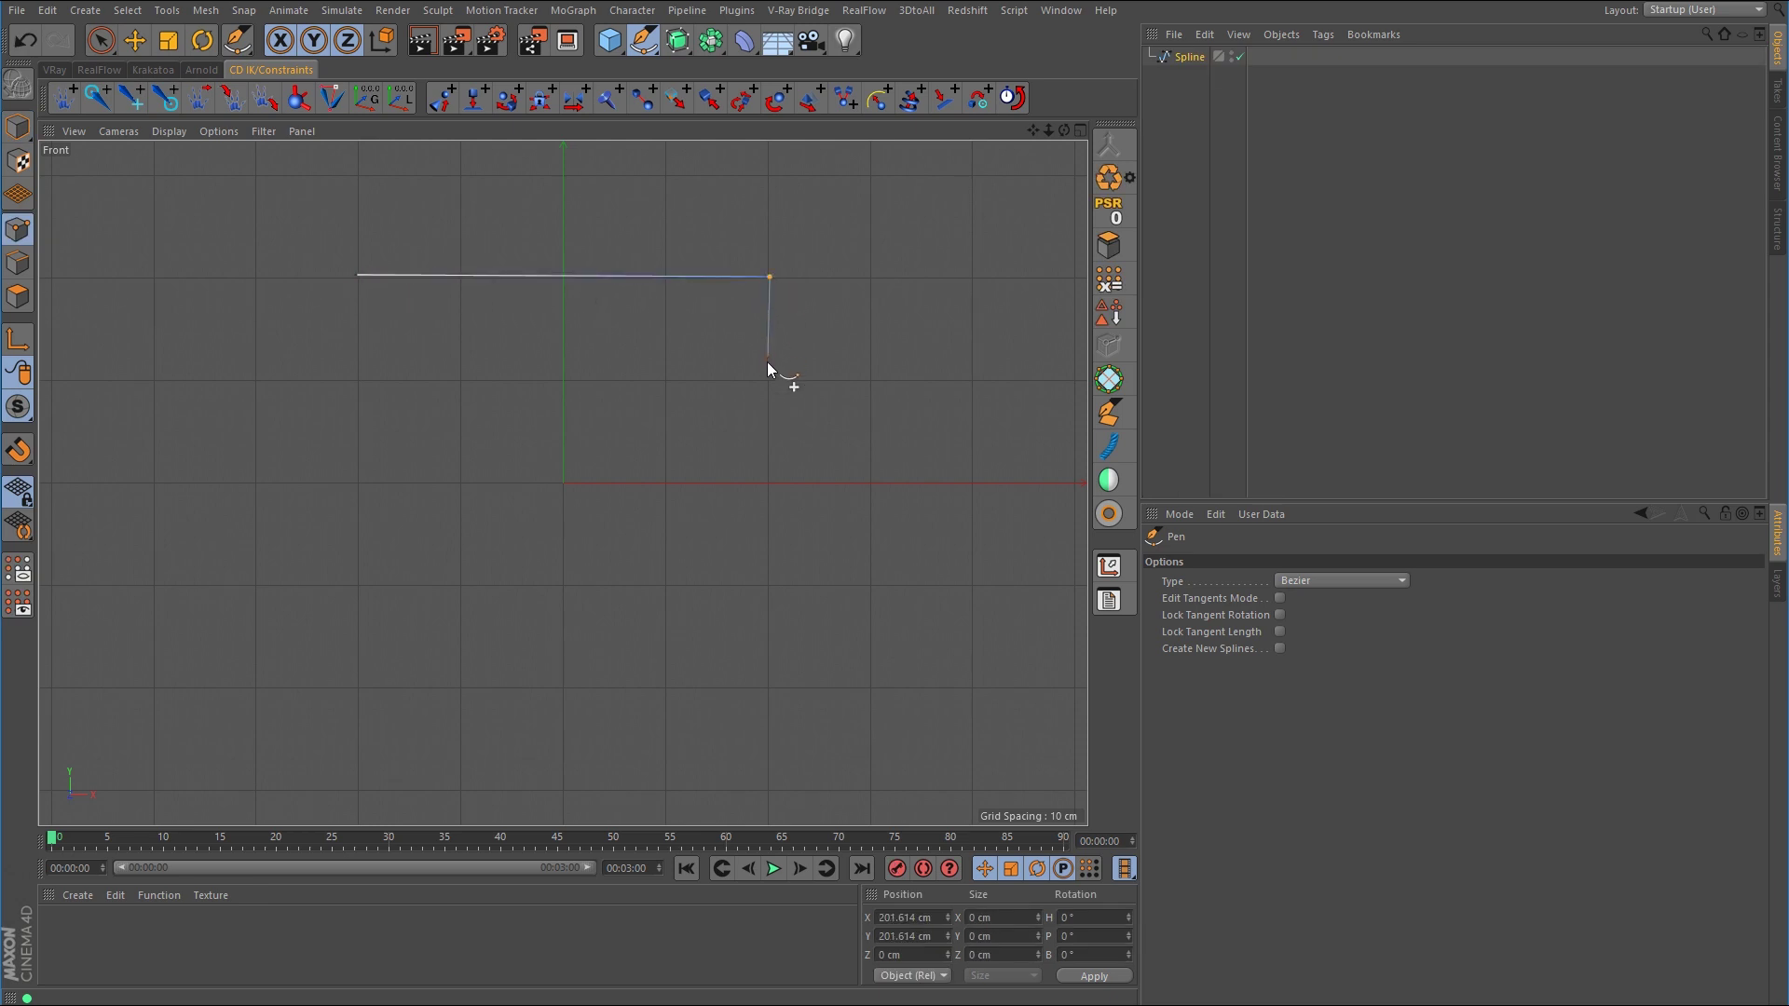
pyautogui.click(768, 379)
pyautogui.click(667, 378)
pyautogui.click(666, 483)
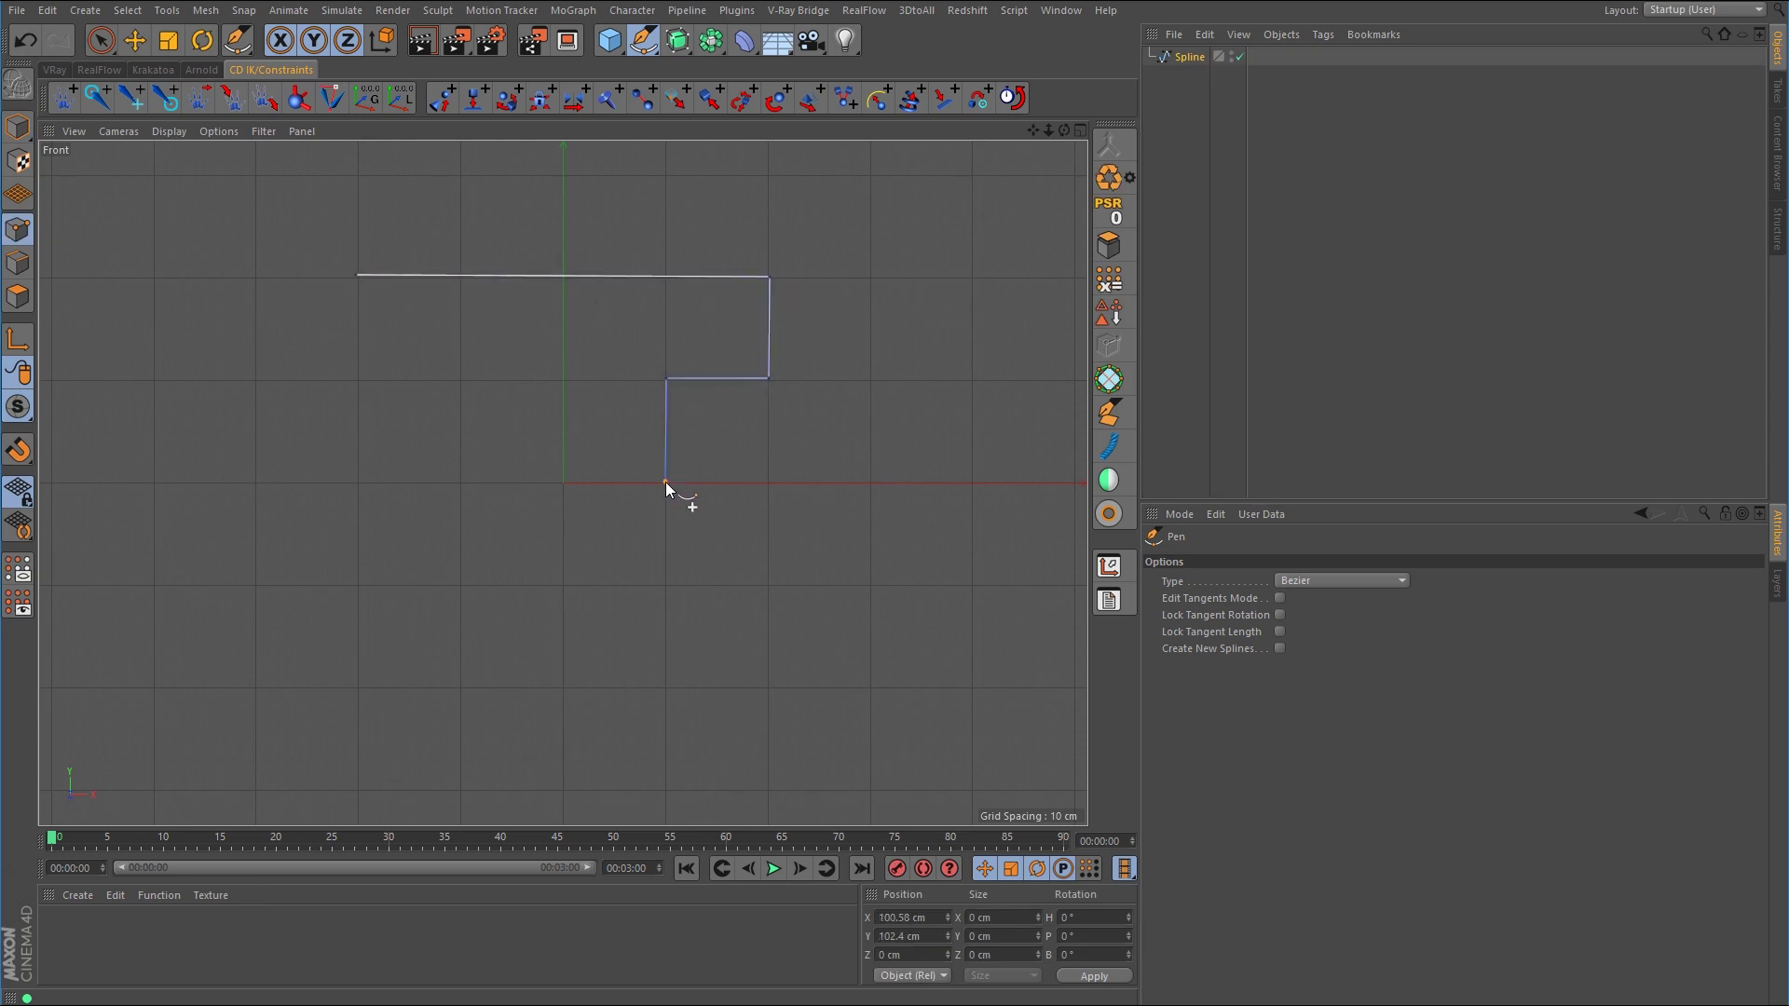
pyautogui.click(869, 482)
pyautogui.click(870, 215)
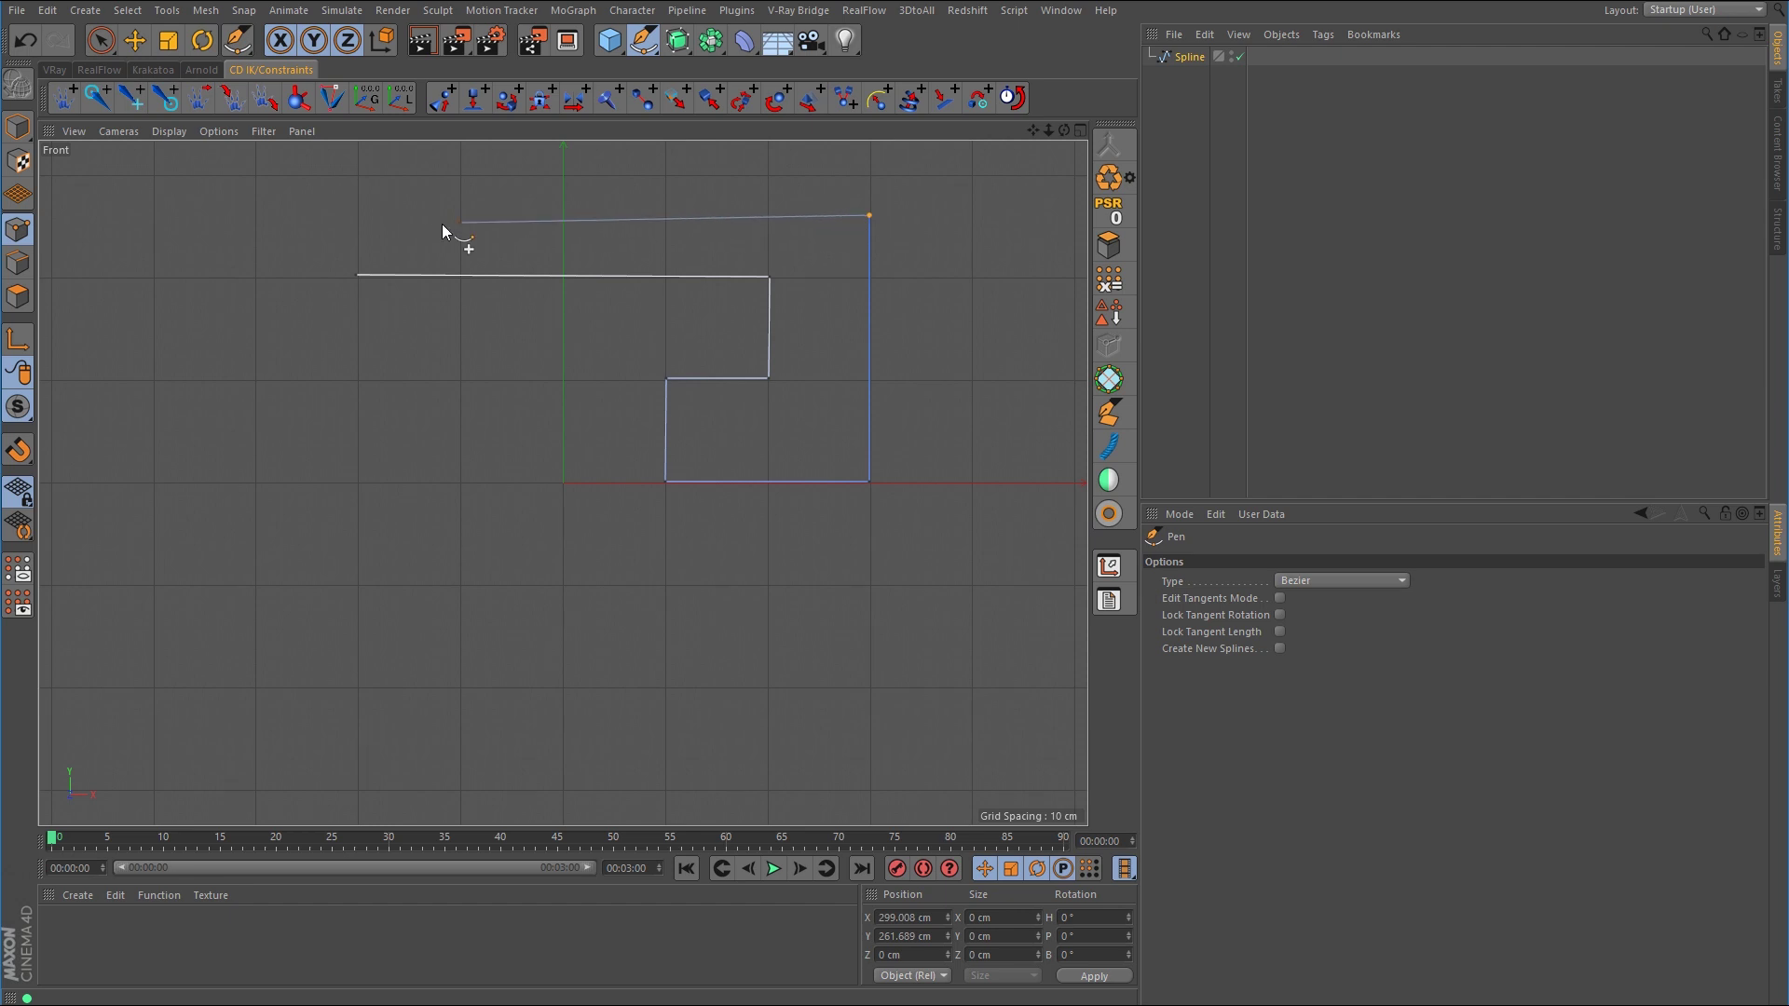
pyautogui.click(254, 217)
pyautogui.click(254, 486)
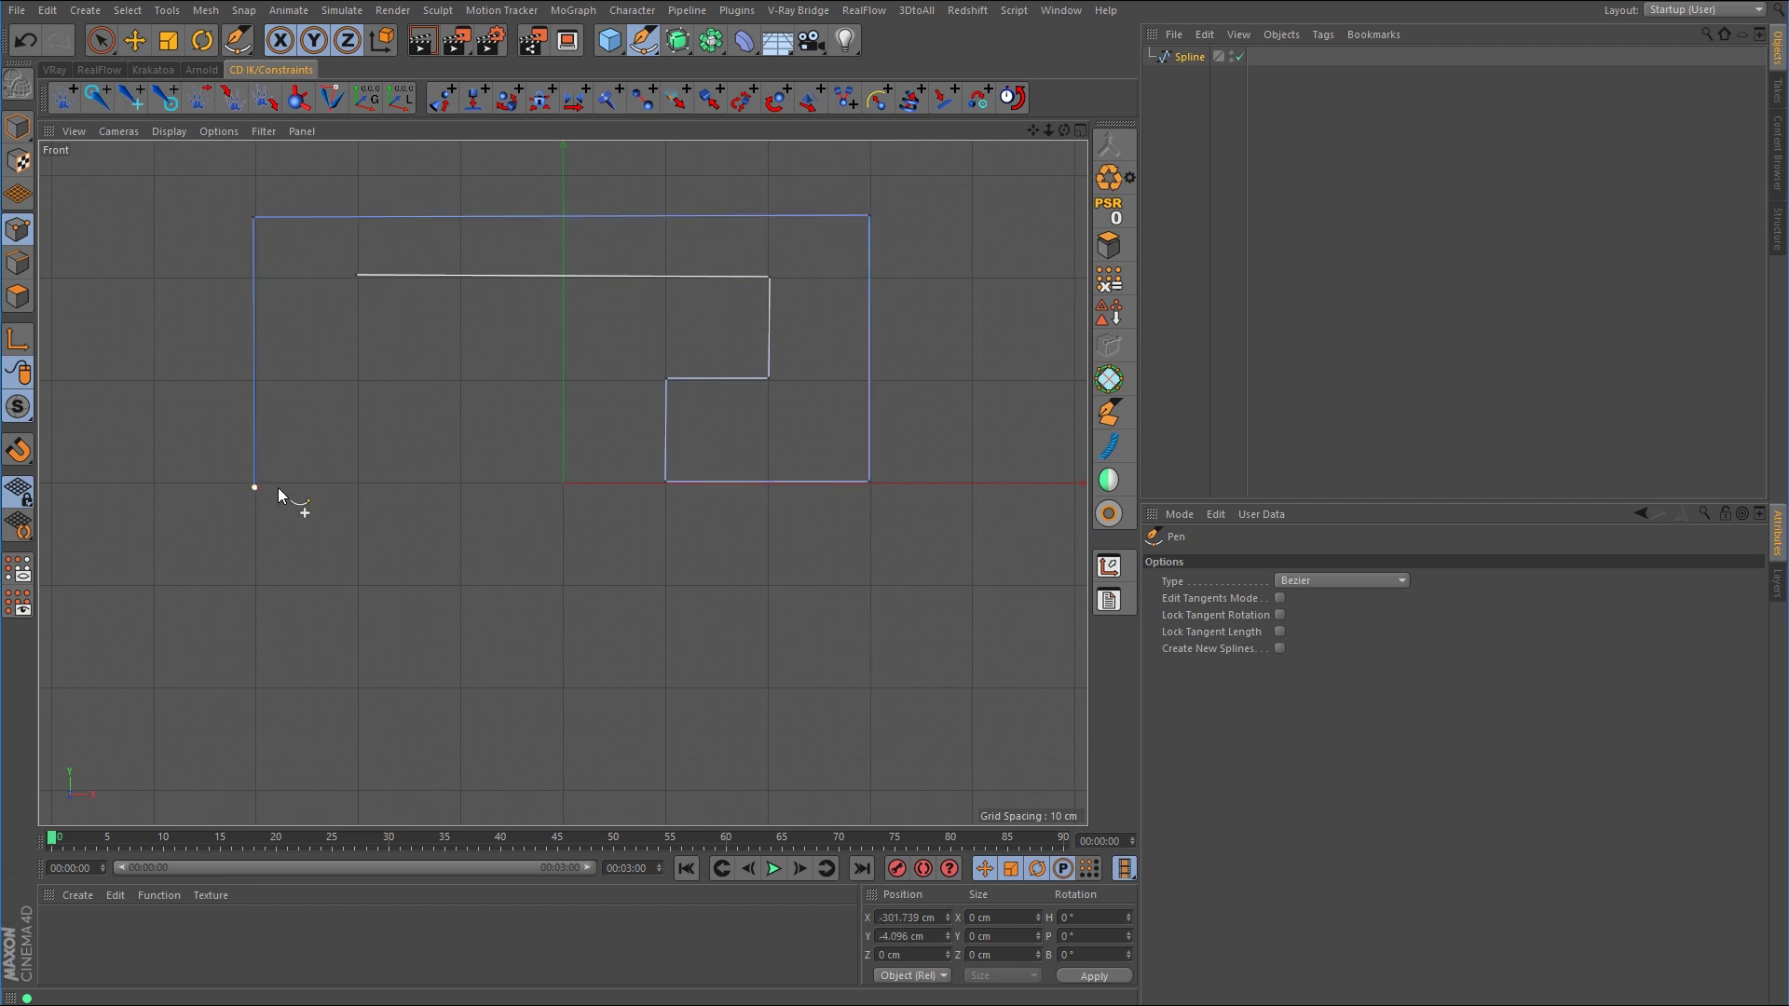
pyautogui.click(461, 483)
pyautogui.click(458, 374)
pyautogui.click(358, 383)
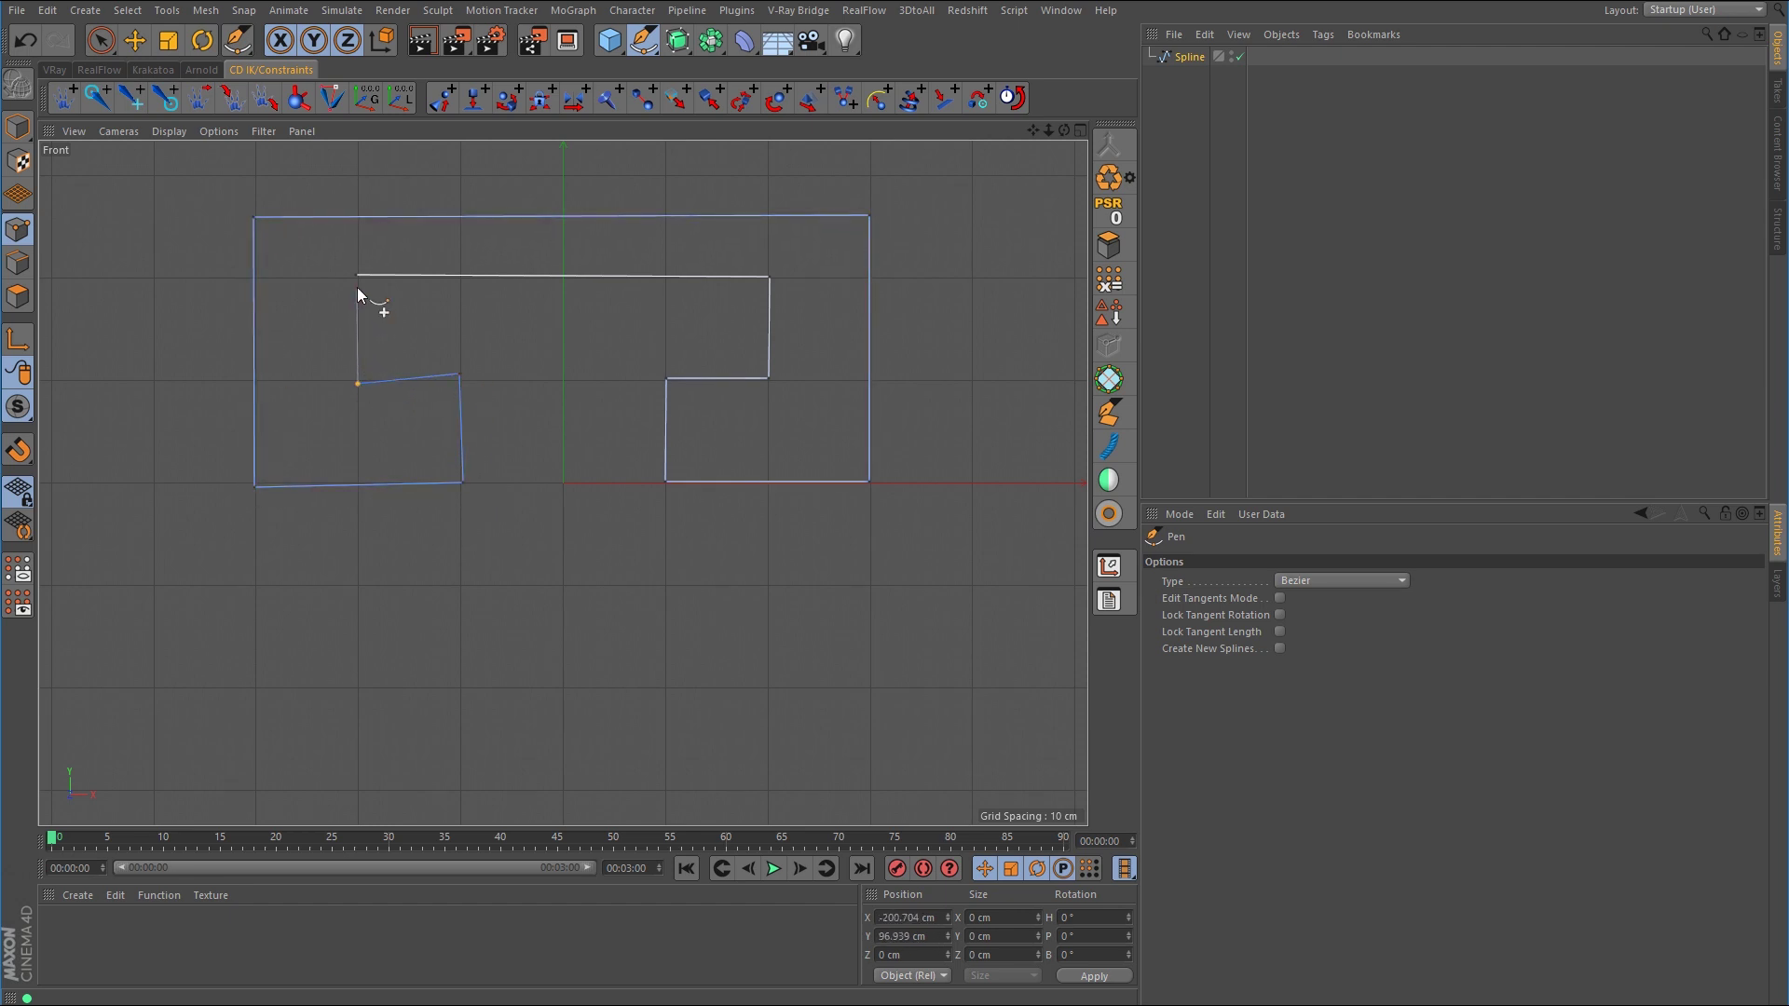
pyautogui.click(357, 276)
# Level the profile's outer top edge by rectangle-selecting its two points and setting their Y size to 0
pyautogui.click(102, 41)
pyautogui.click(186, 96)
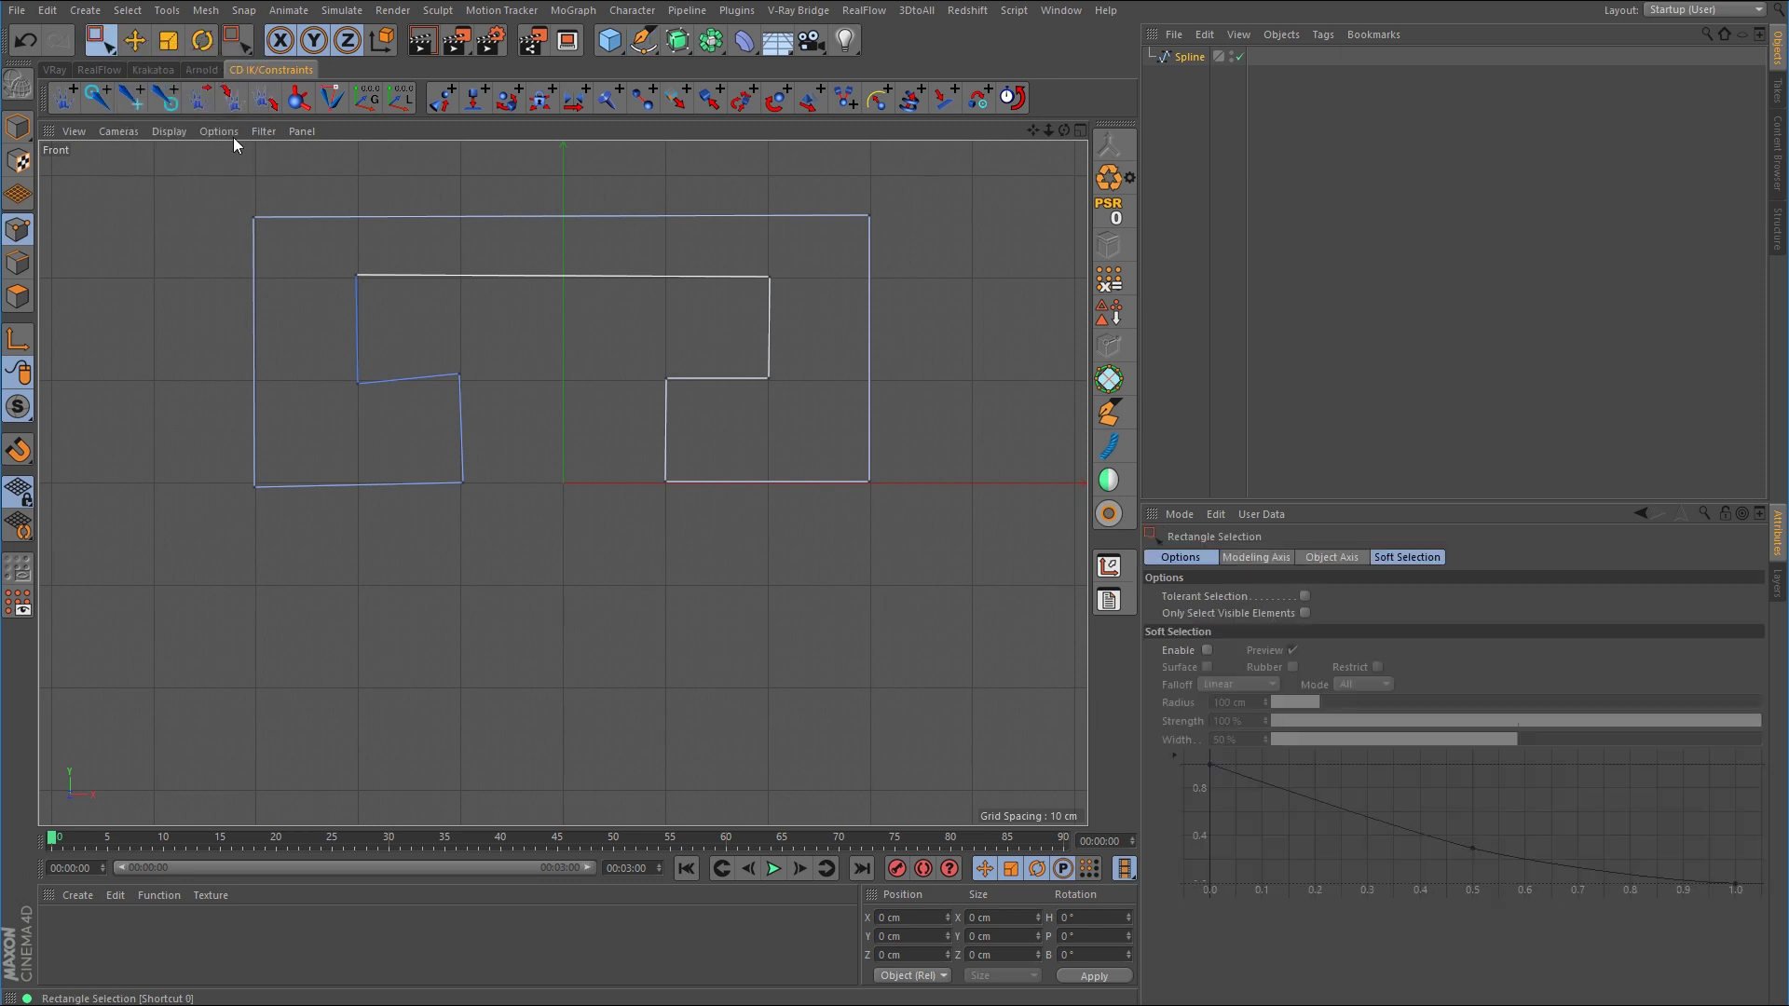
pyautogui.moveTo(213, 190); pyautogui.dragTo(1059, 257)
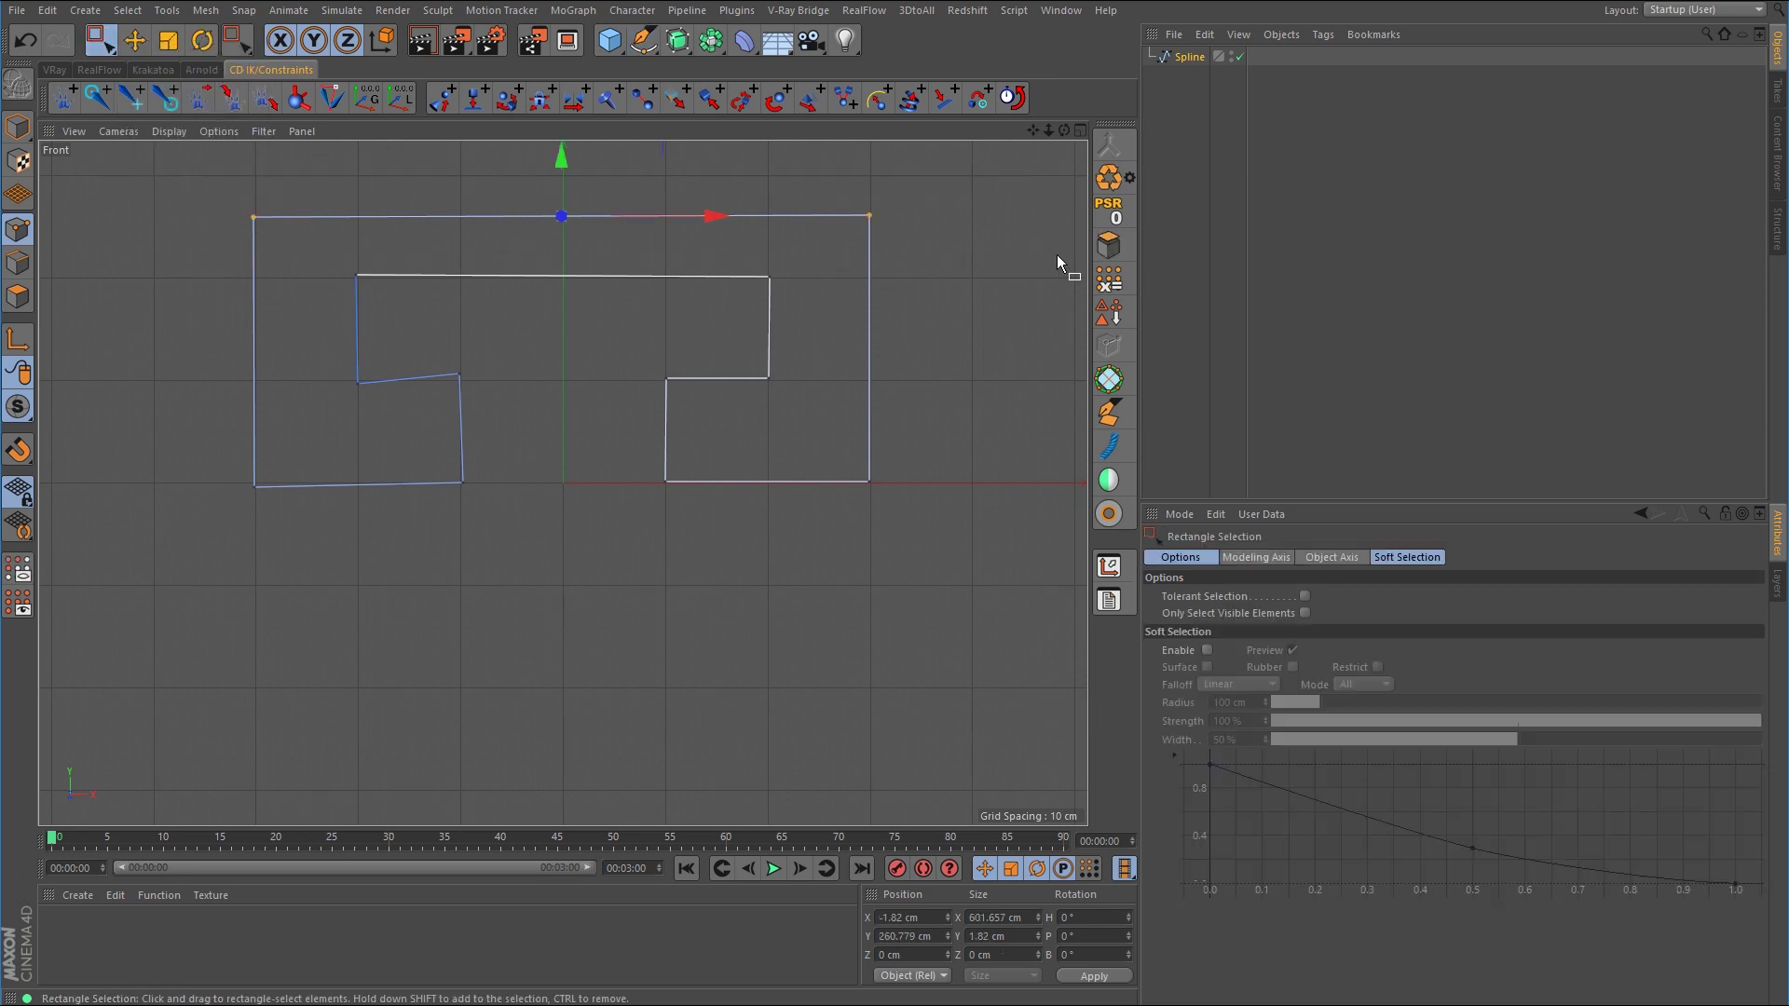
pyautogui.doubleClick(985, 937)
pyautogui.write('0')
pyautogui.press('Return')
# Align the profile's four bottom points horizontally by setting their Y size to 0
pyautogui.moveTo(212, 458); pyautogui.dragTo(901, 503)
pyautogui.doubleClick(996, 936)
pyautogui.write('0')
pyautogui.press('Return')
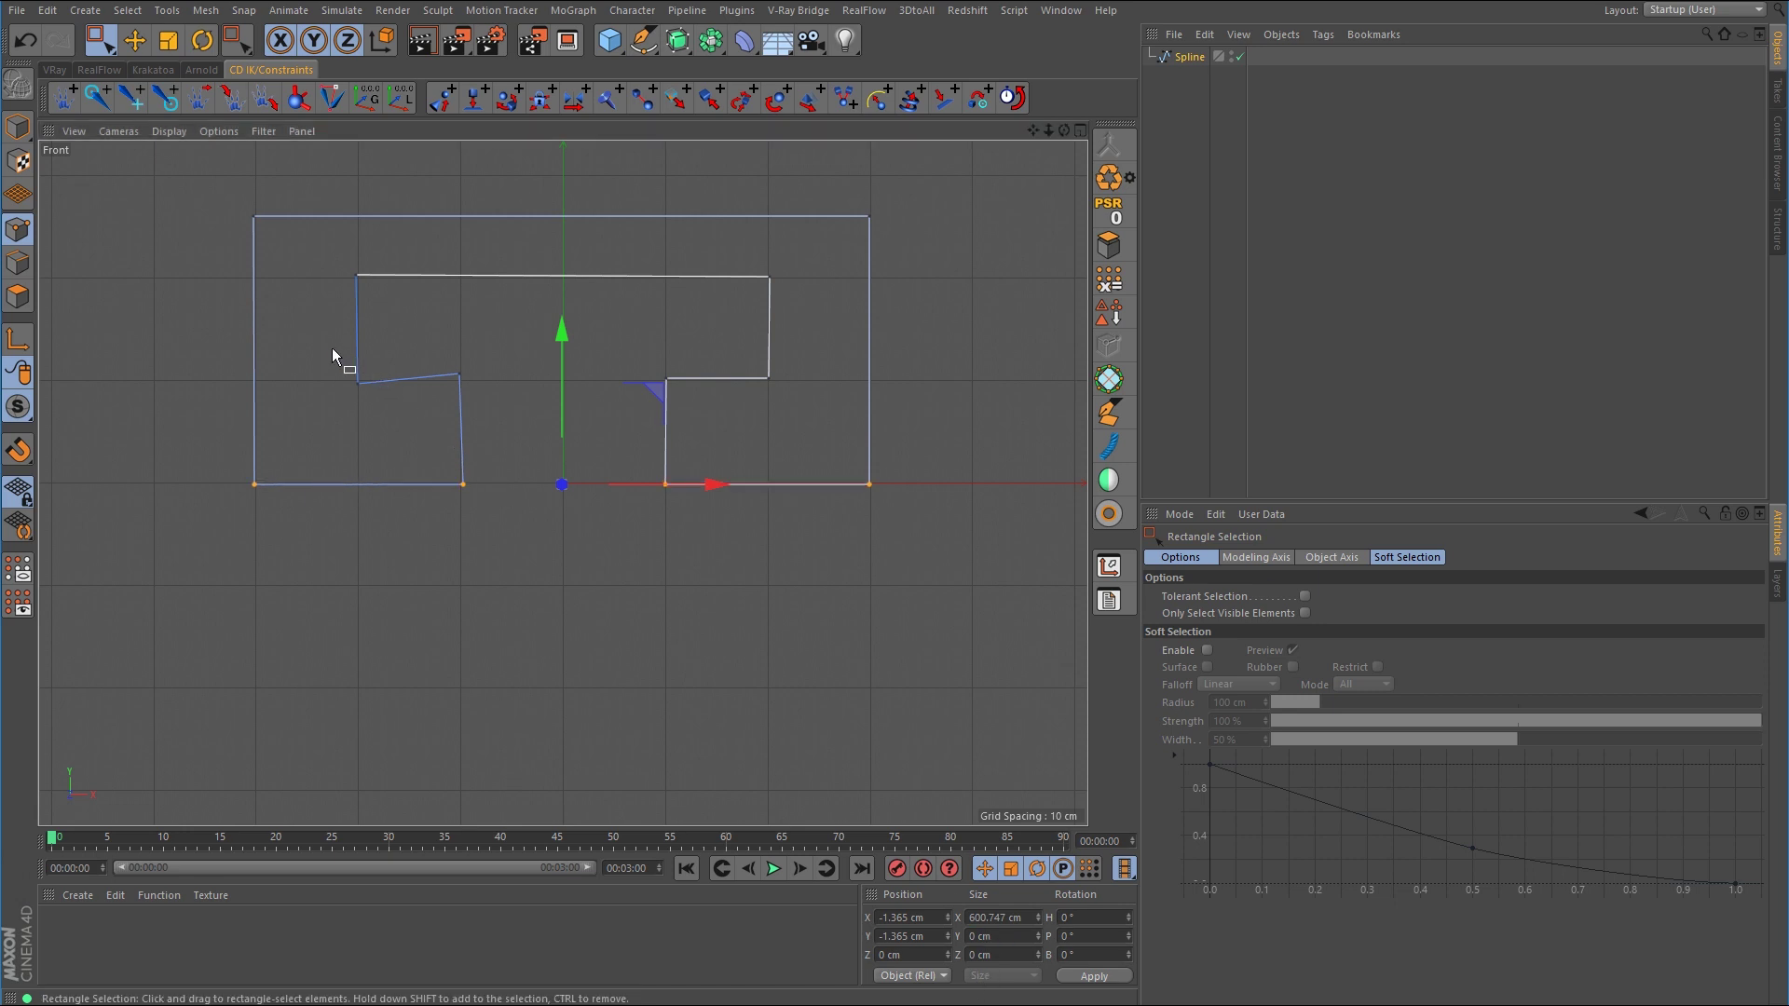
# Level the four points on top of the inner lips and the two inner top points by setting each group's Y size to 0
pyautogui.moveTo(330, 351); pyautogui.dragTo(805, 438)
pyautogui.doubleClick(988, 936)
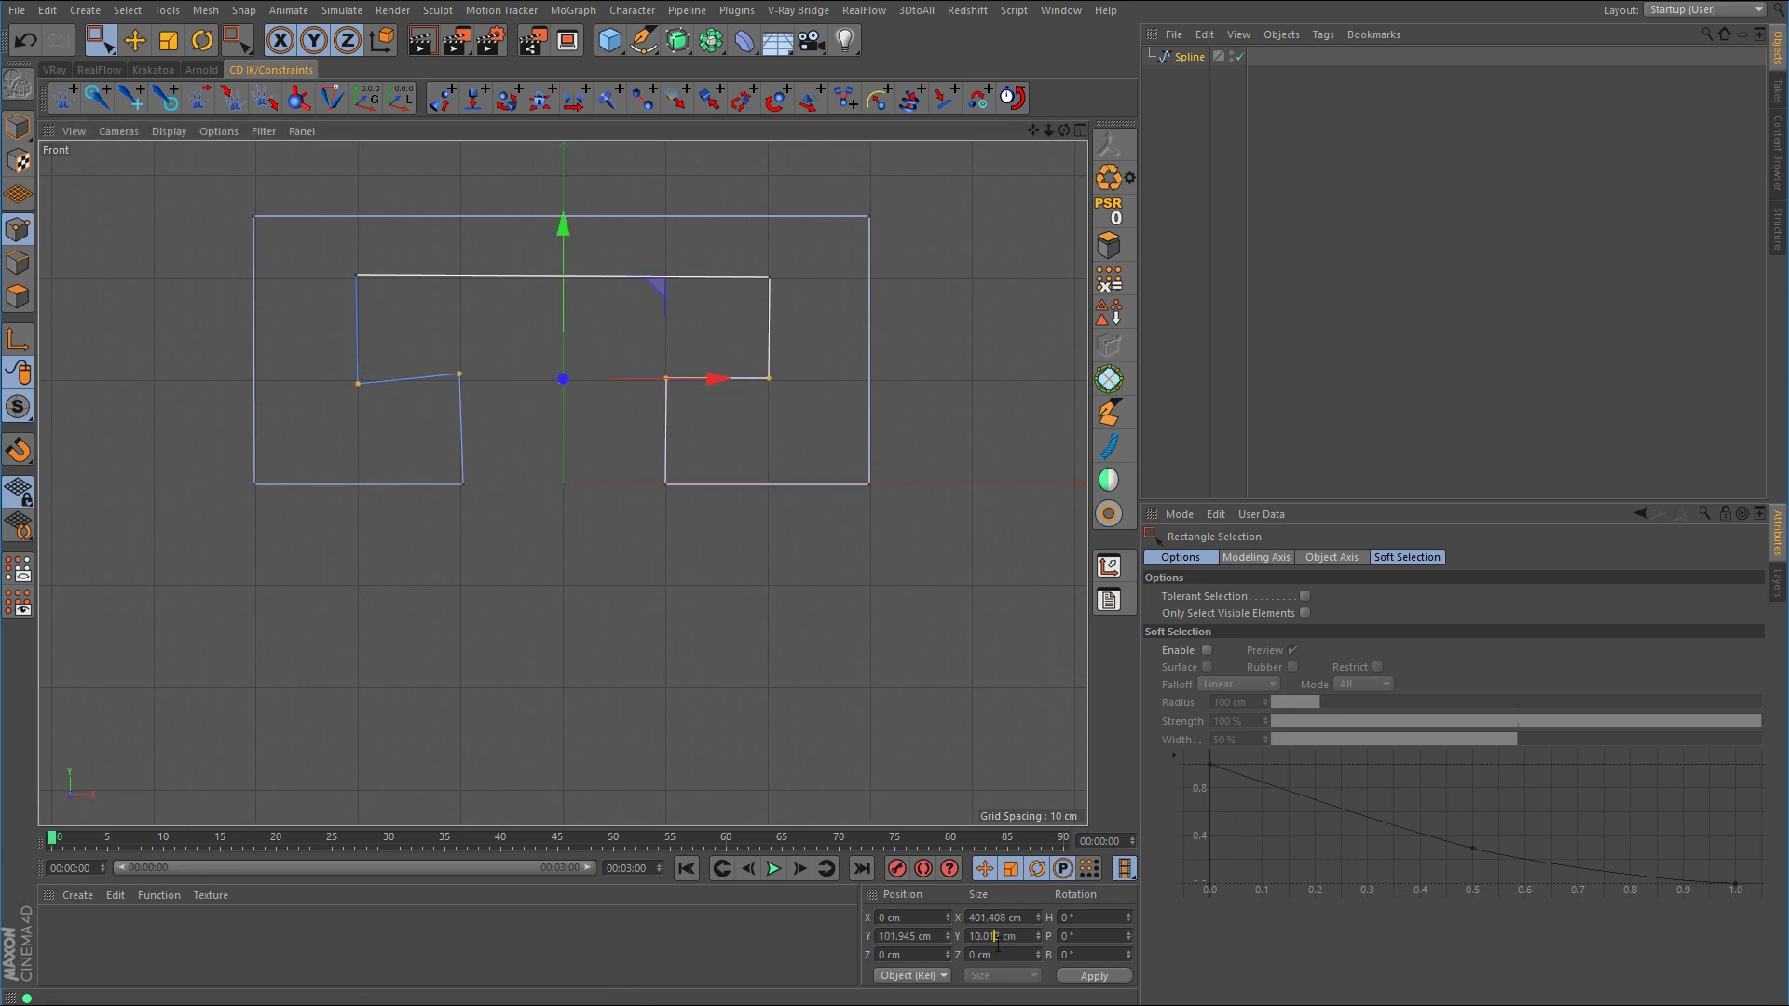
pyautogui.write('0')
pyautogui.press('Return')
pyautogui.moveTo(343, 254); pyautogui.dragTo(783, 291)
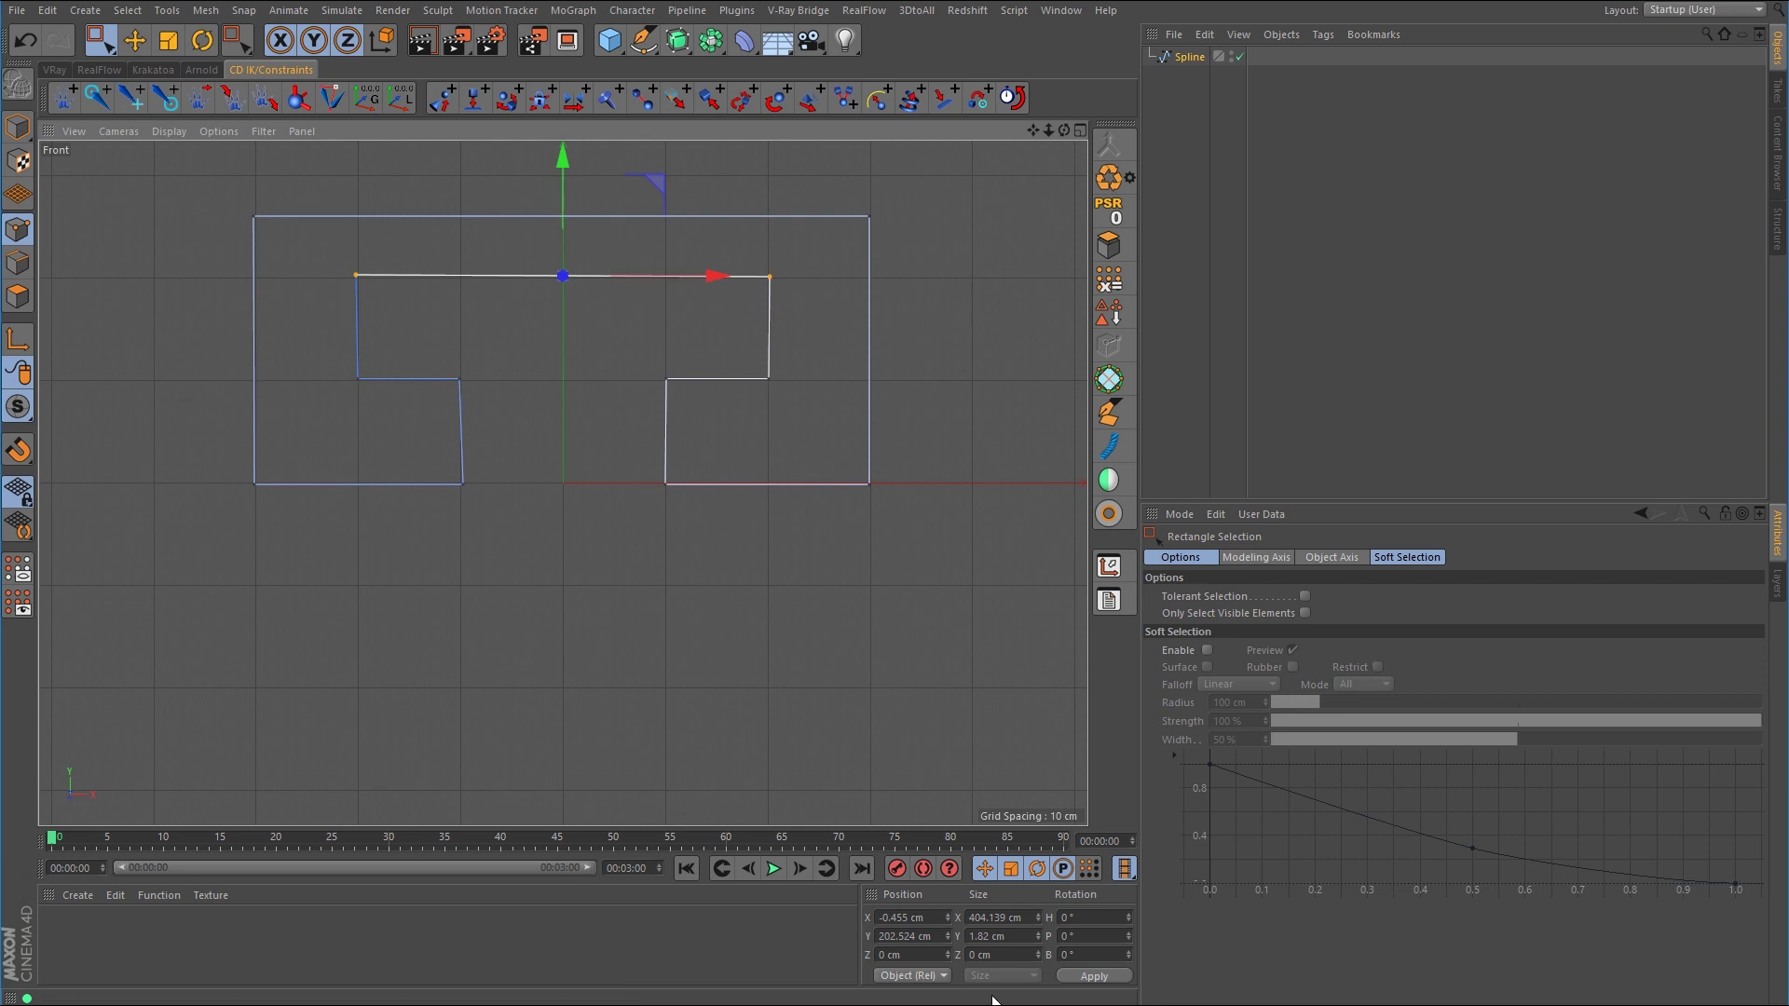
# Straighten the profile's four inner vertical edges by setting the X size of each point pair to 0
pyautogui.moveTo(641, 335); pyautogui.dragTo(701, 521)
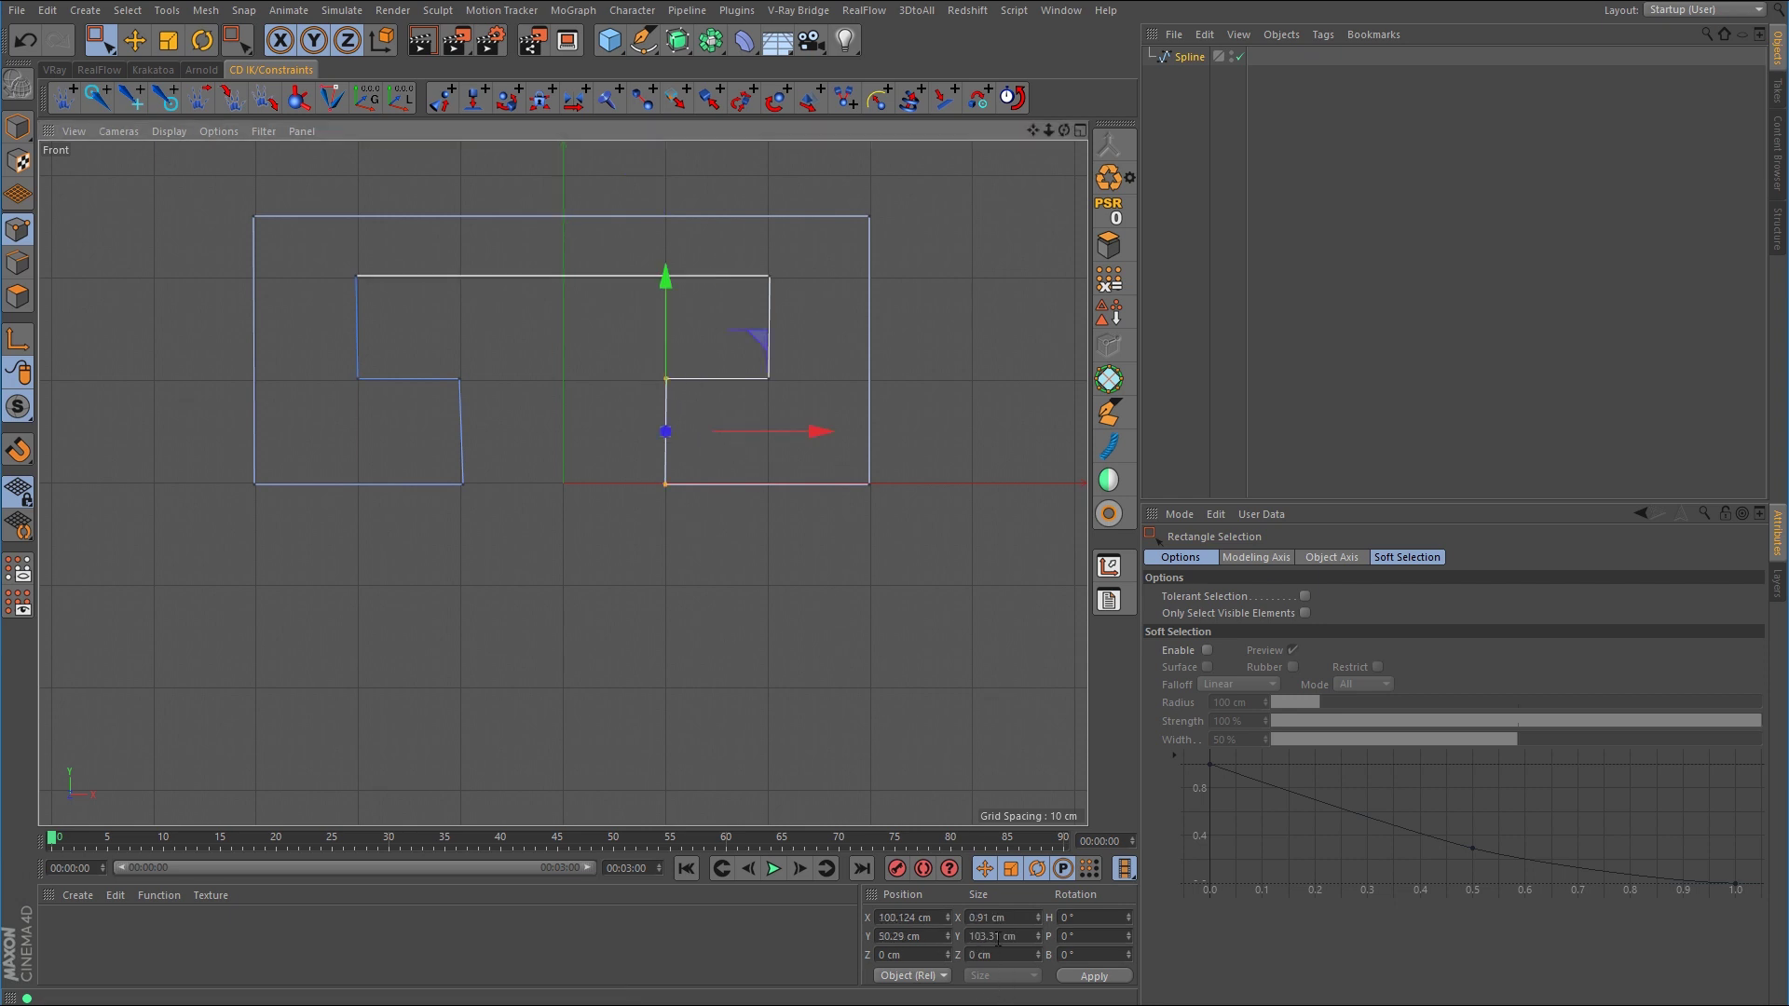
pyautogui.moveTo(485, 363); pyautogui.dragTo(429, 516)
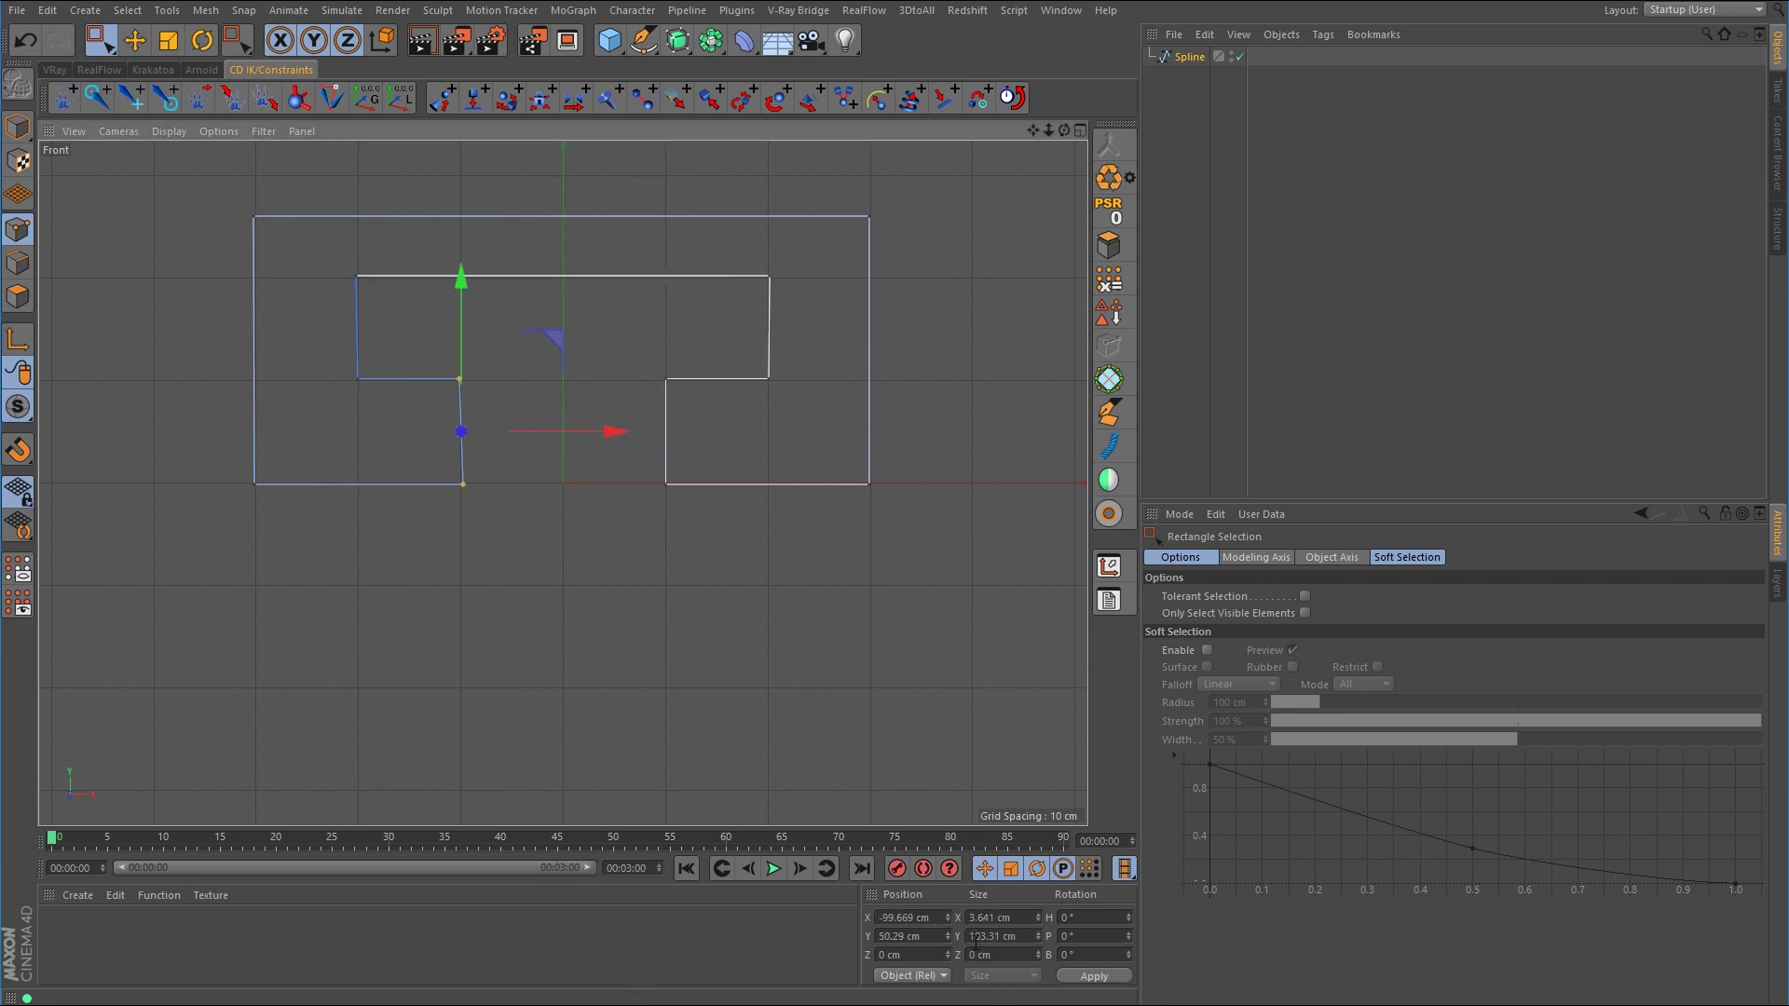
pyautogui.moveTo(380, 257); pyautogui.dragTo(317, 421)
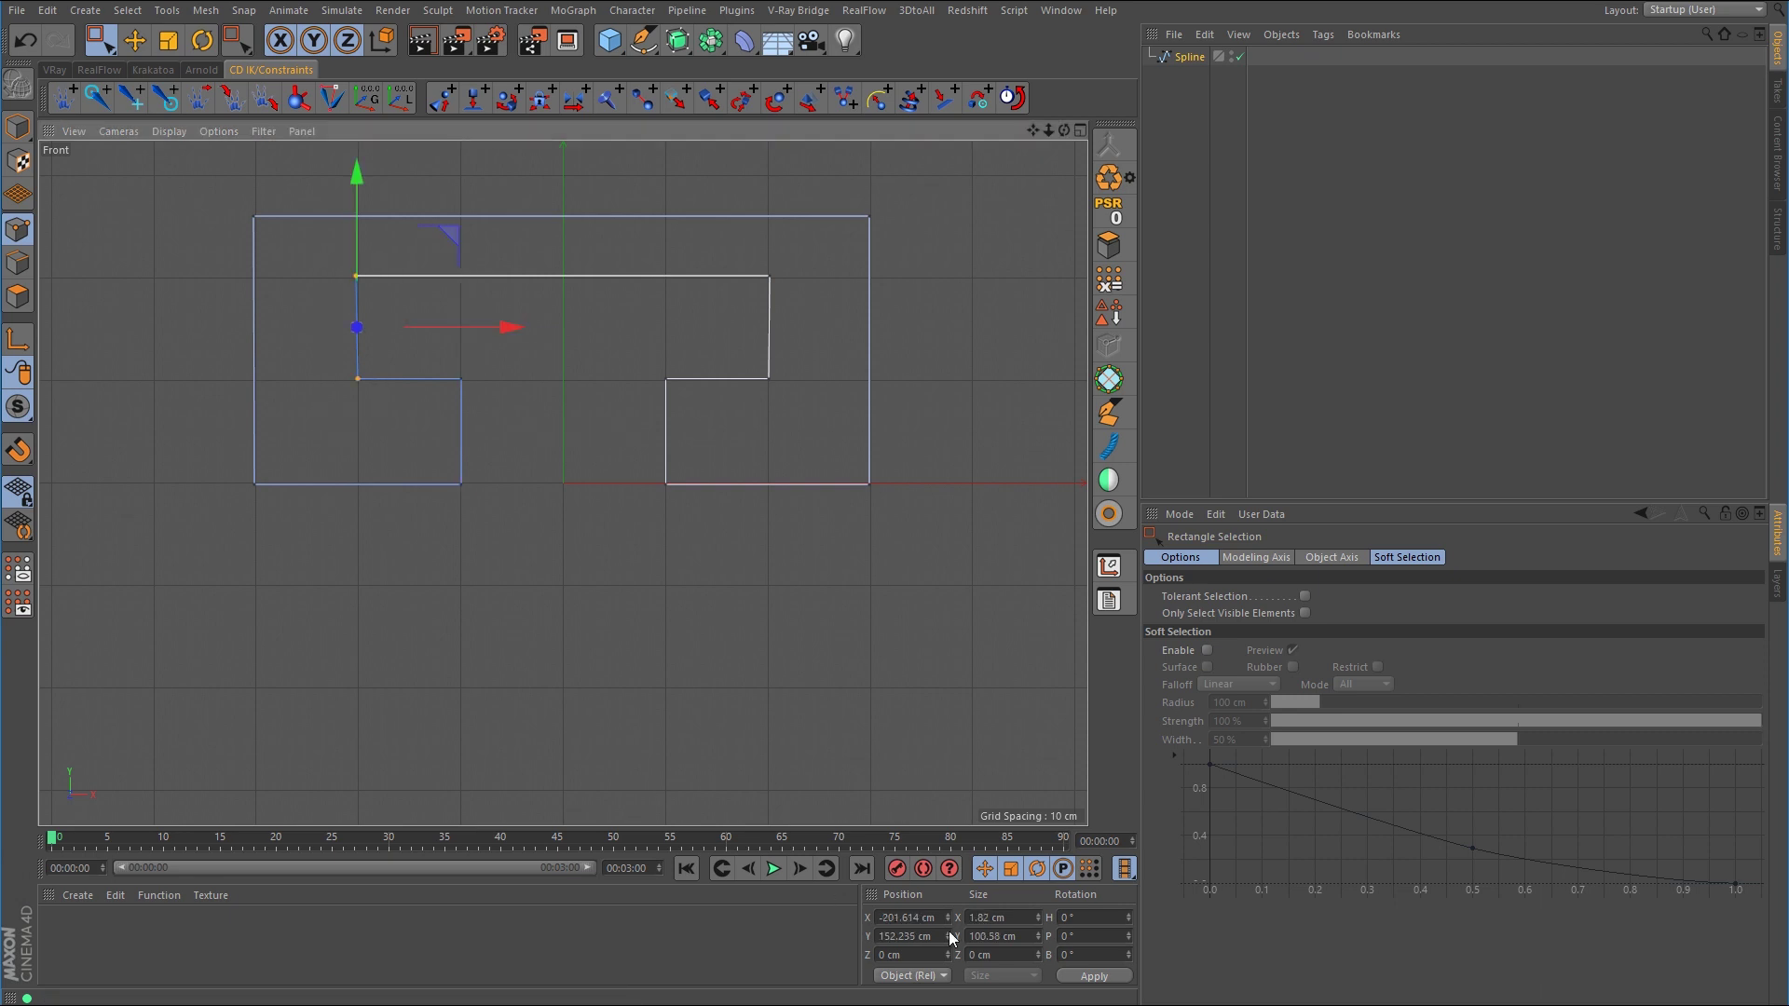
pyautogui.moveTo(742, 254); pyautogui.dragTo(790, 418)
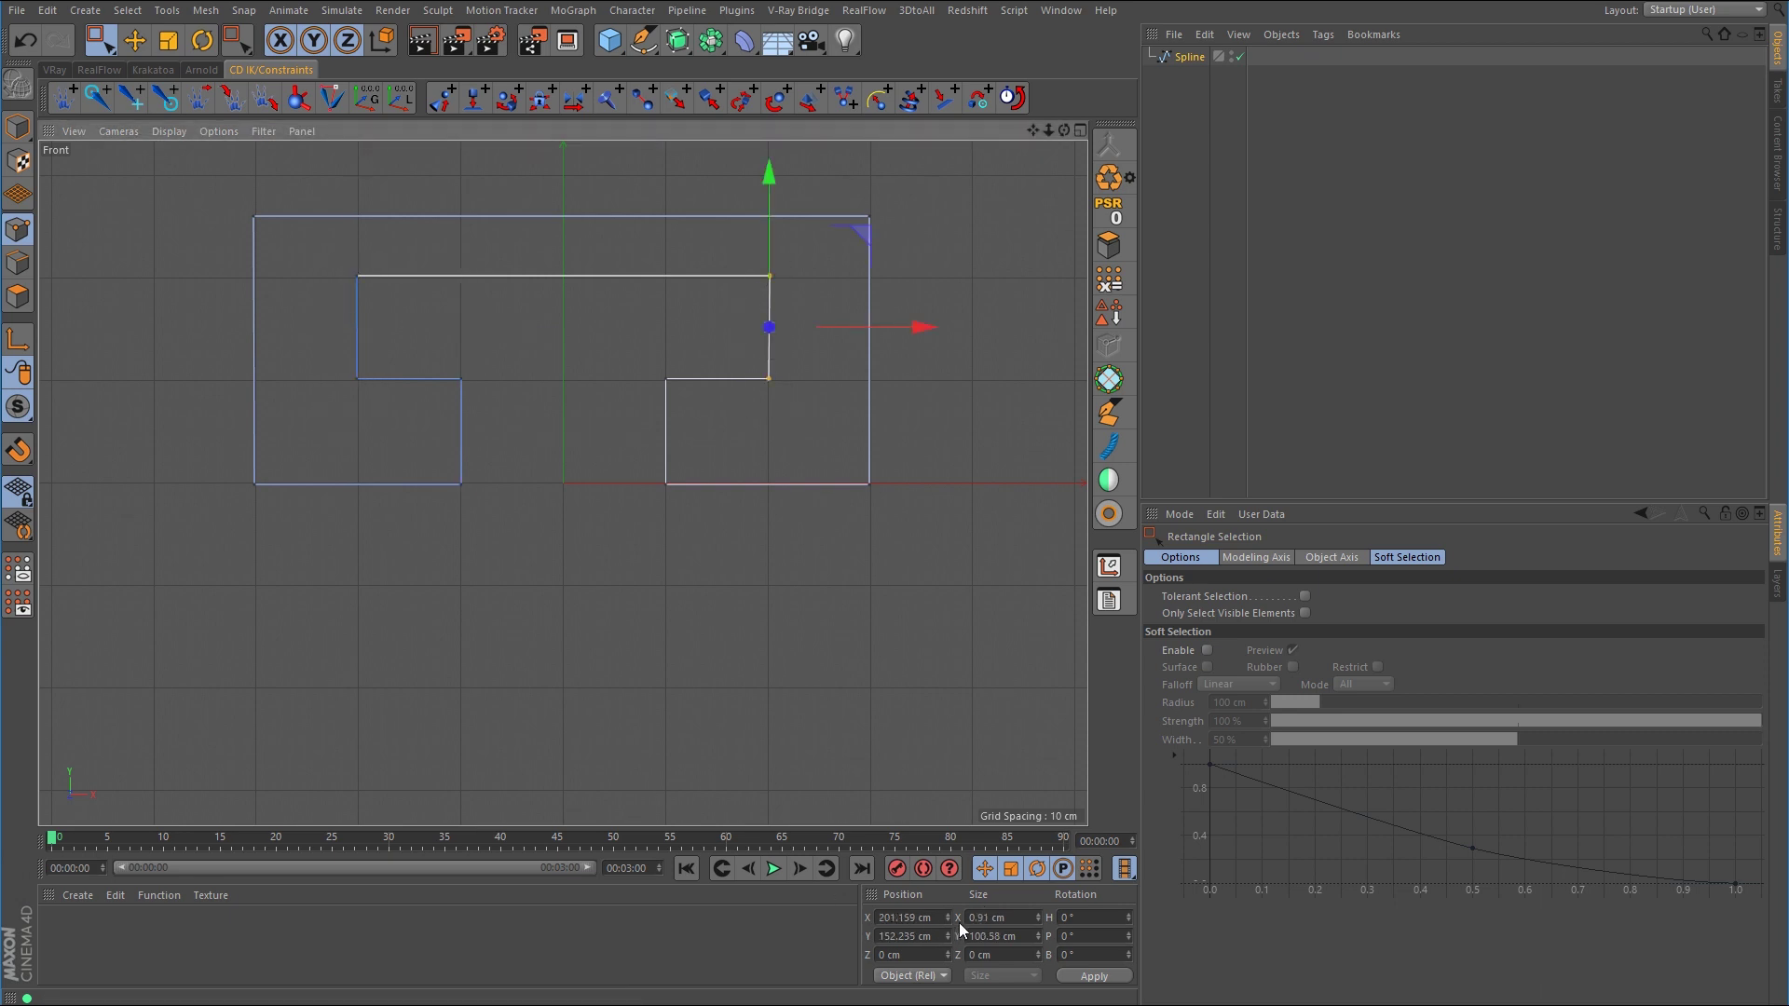
# Straighten the profile's two outer vertical edges, setting the X size of each point pair to 0
pyautogui.moveTo(924, 190); pyautogui.dragTo(855, 550)
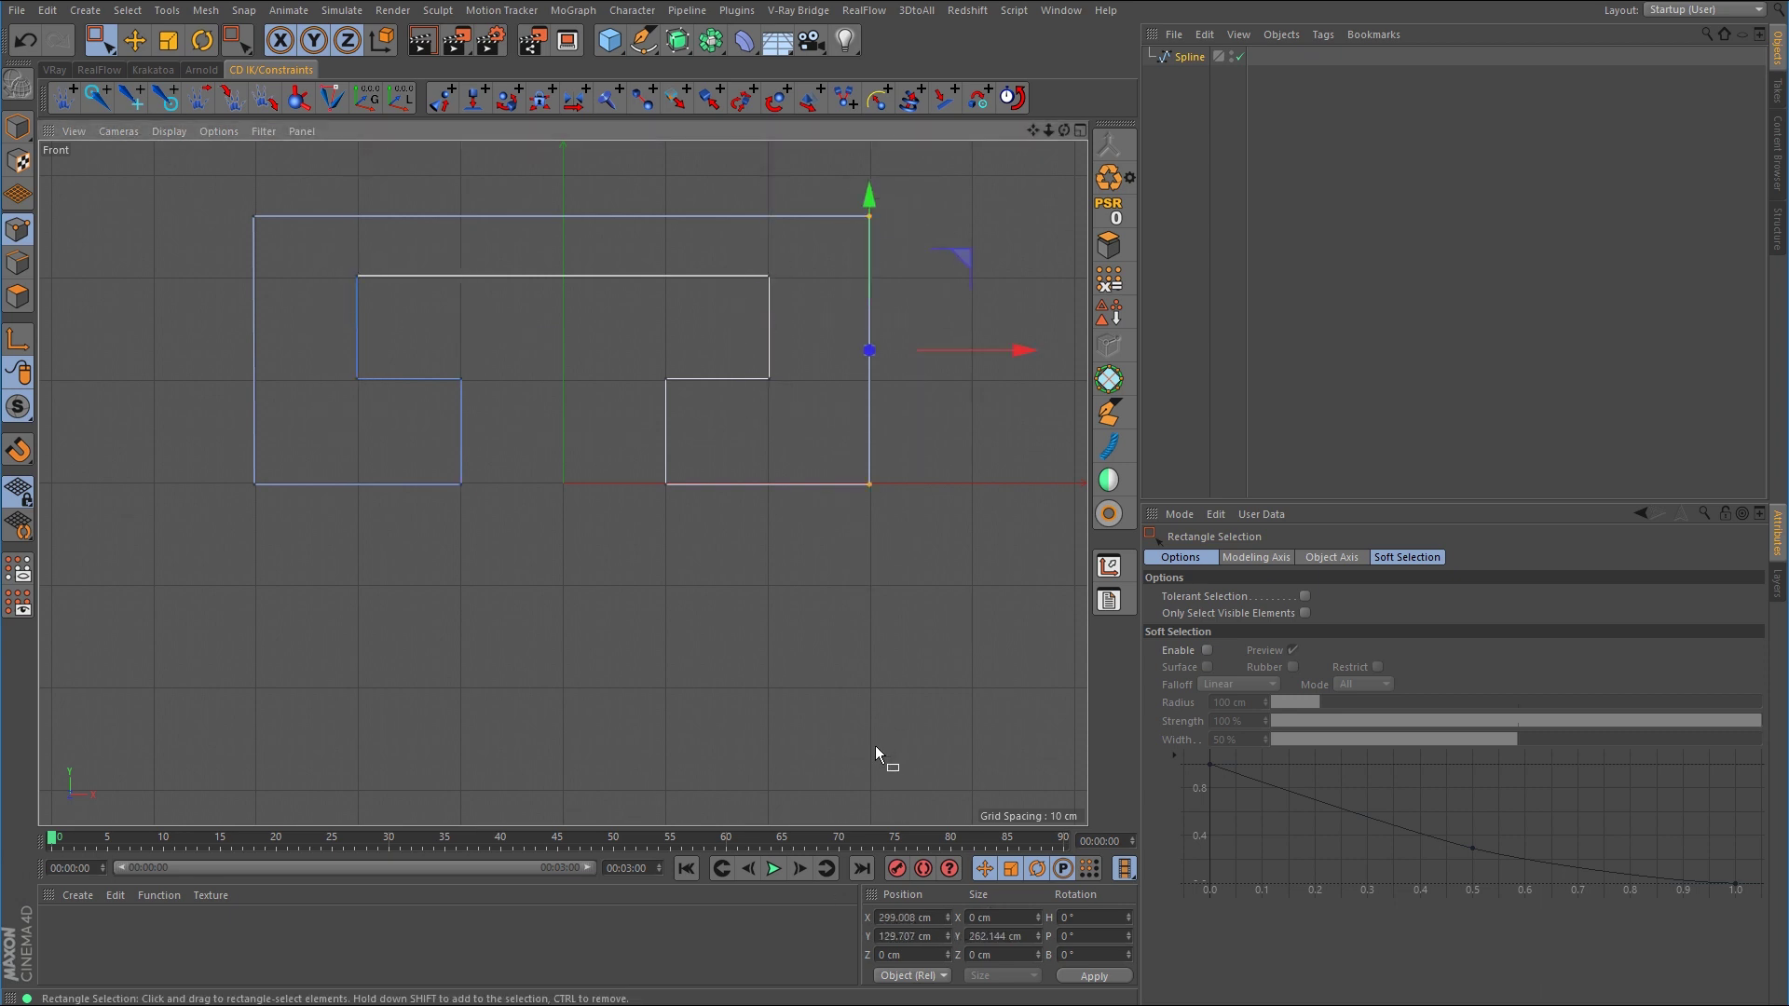
pyautogui.moveTo(279, 183); pyautogui.dragTo(177, 565)
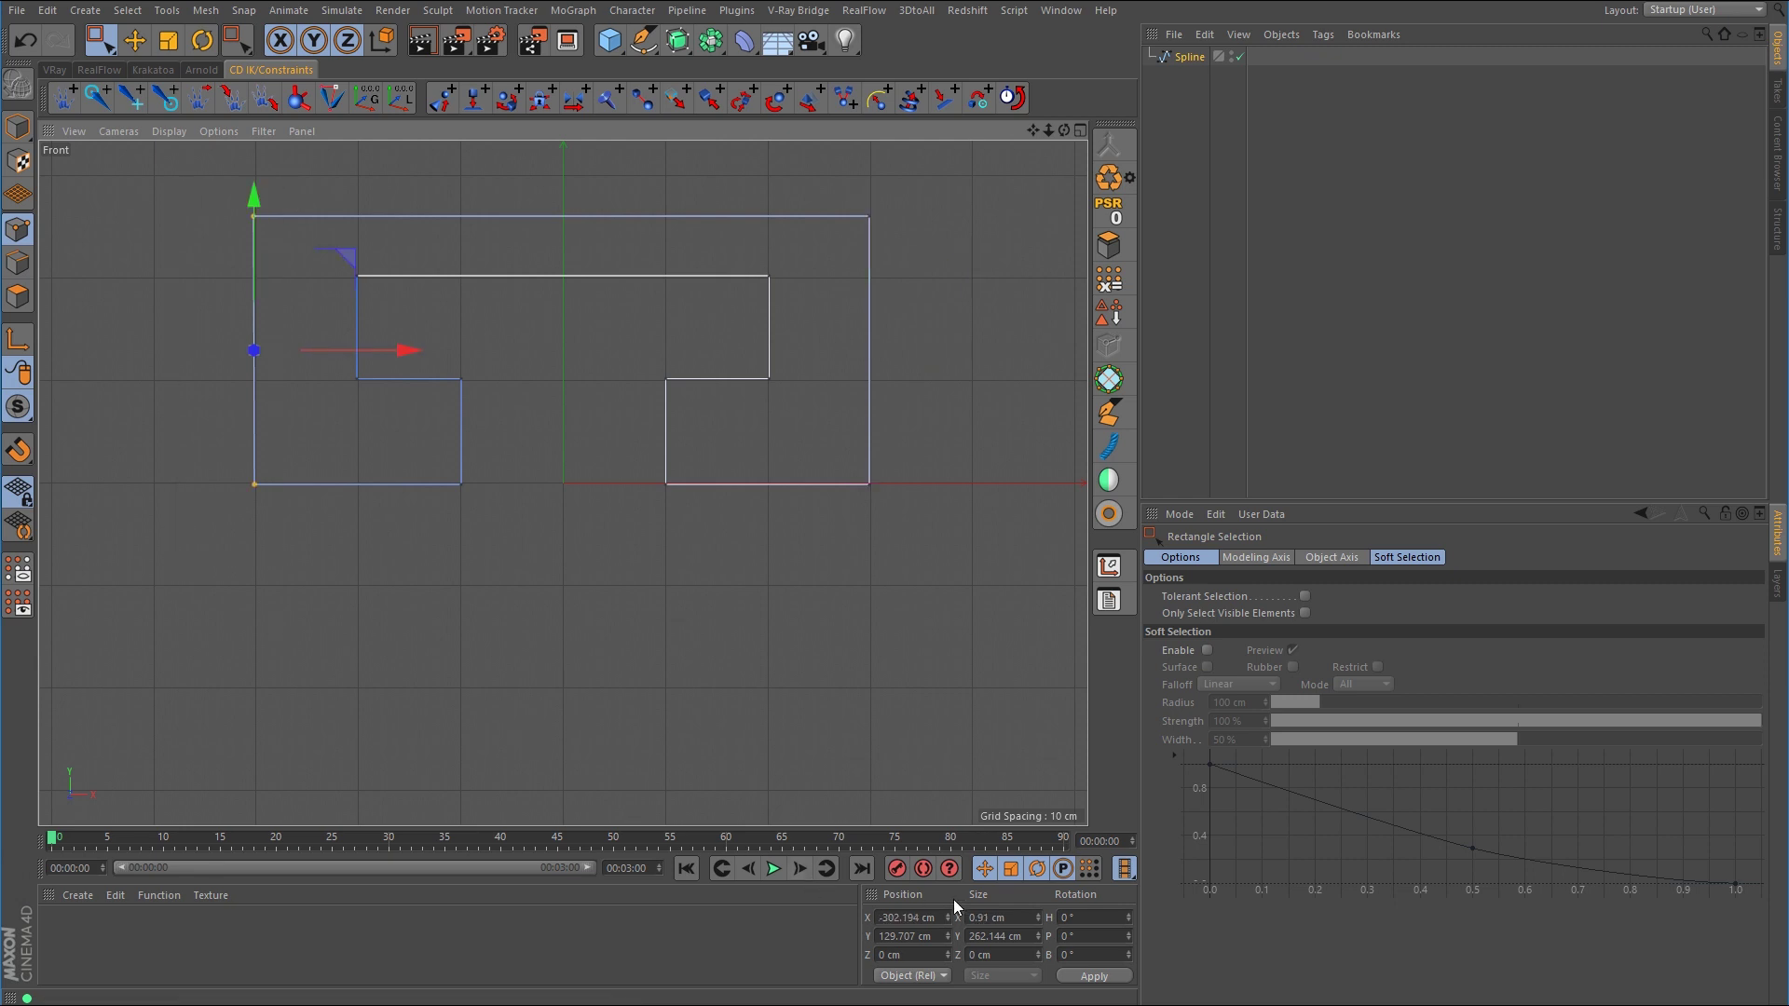
pyautogui.doubleClick(992, 918)
pyautogui.write('0')
pyautogui.press('Return')
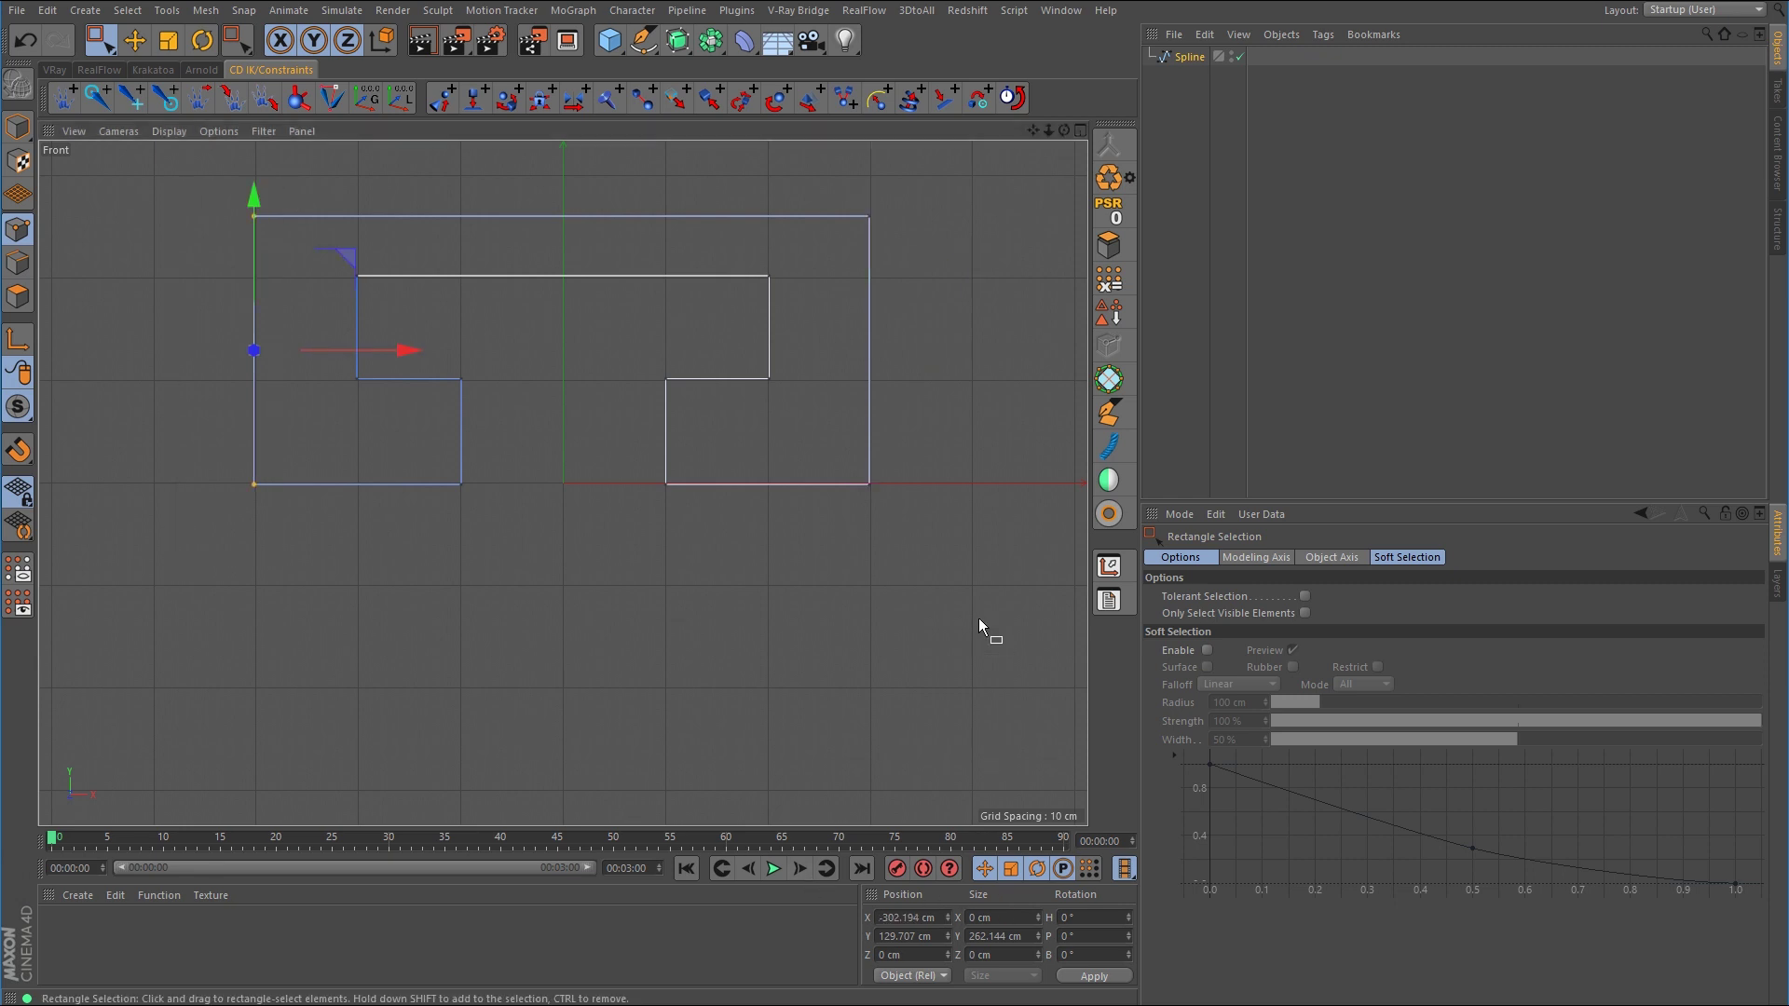
# Return the profile to Model mode and draw an open four-point Z-shaped Bezier spline in the Top view
pyautogui.click(695, 575)
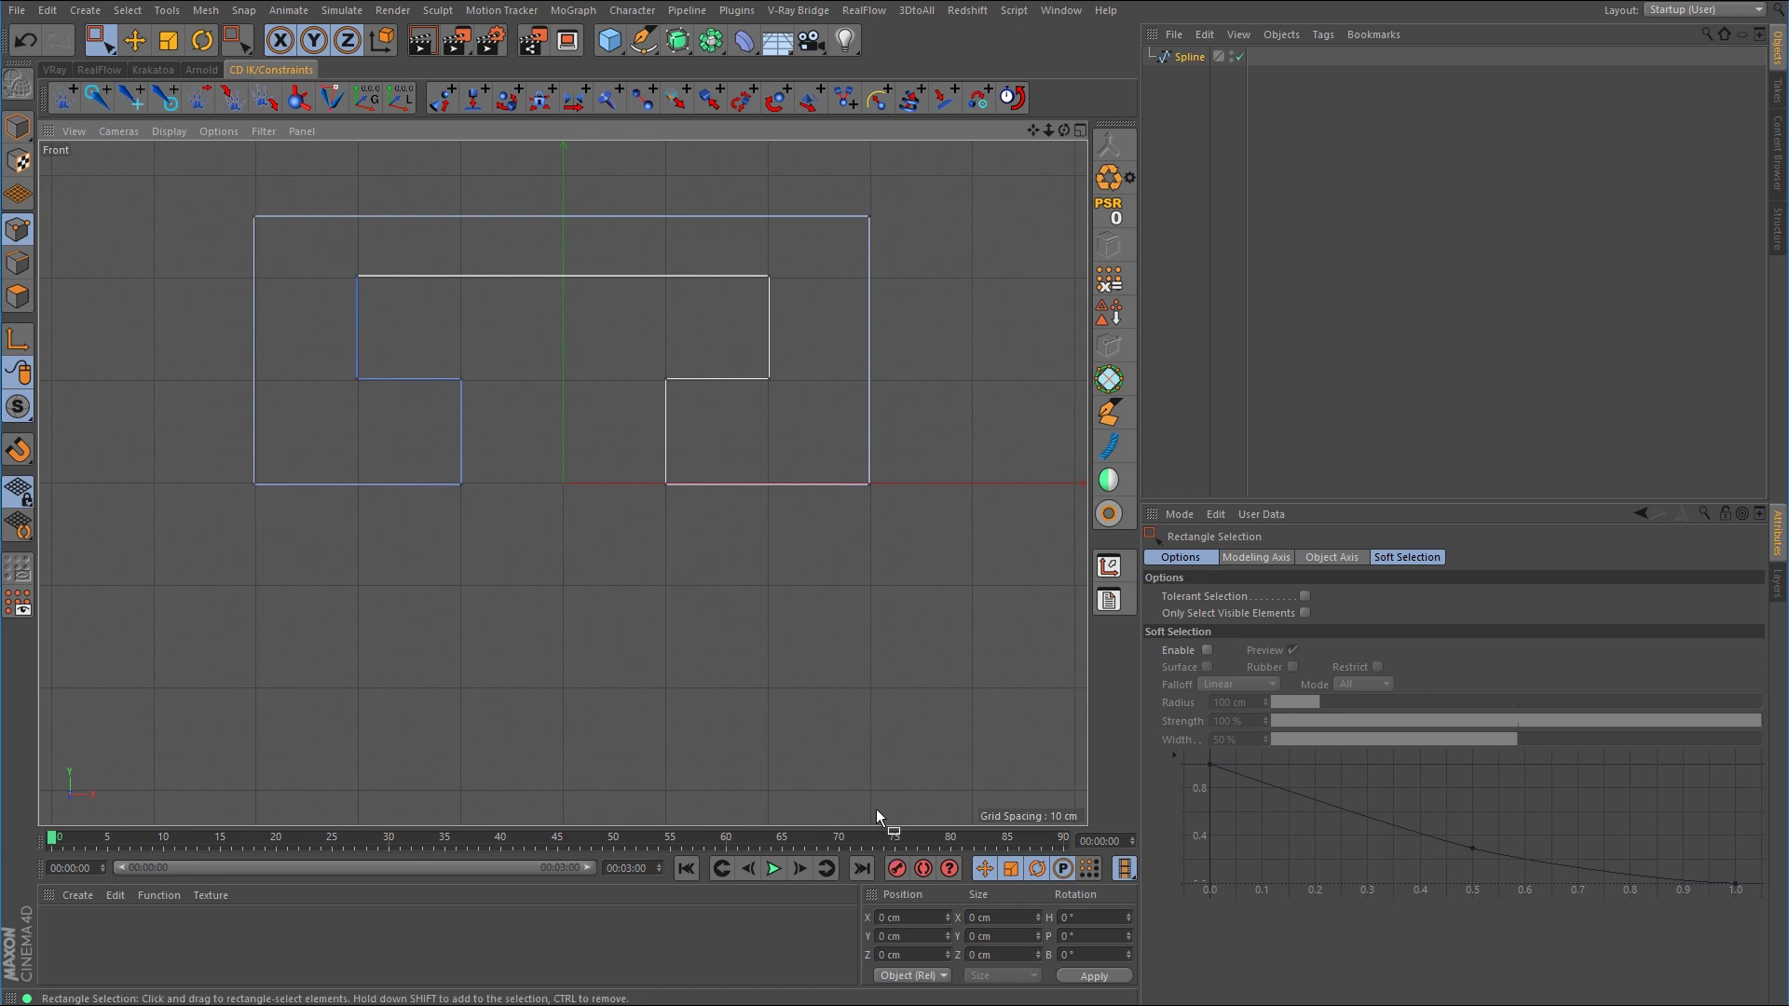
pyautogui.click(18, 126)
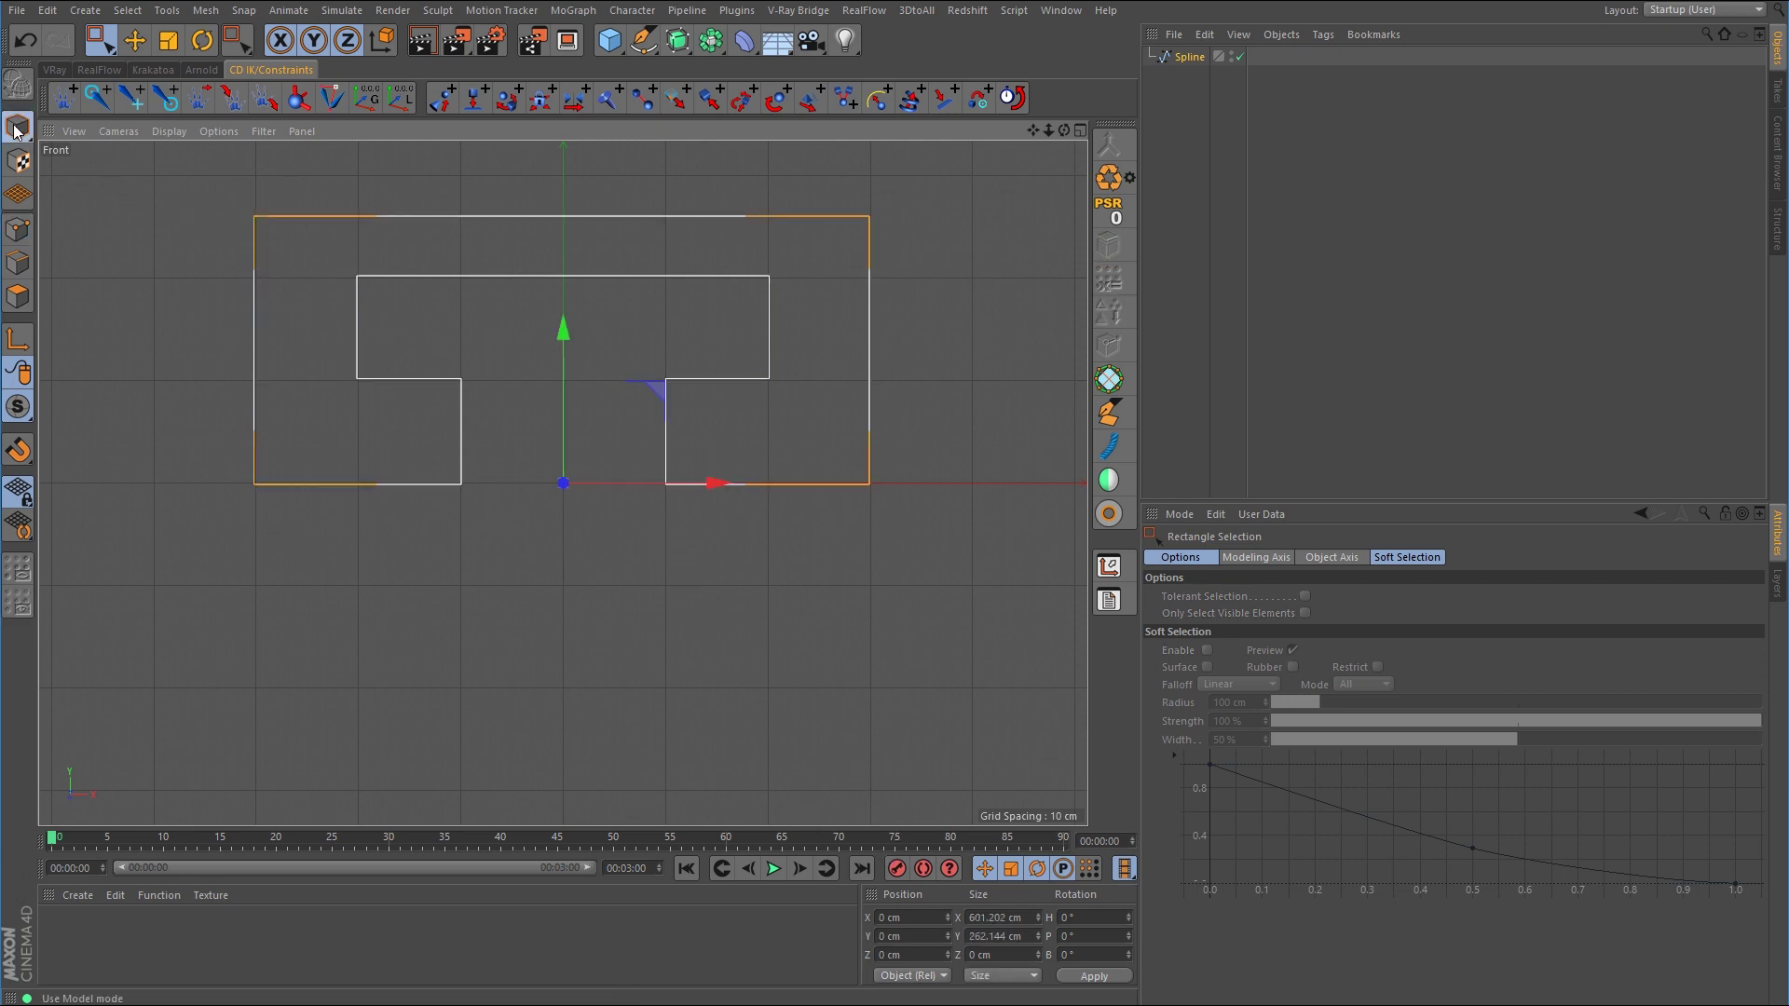
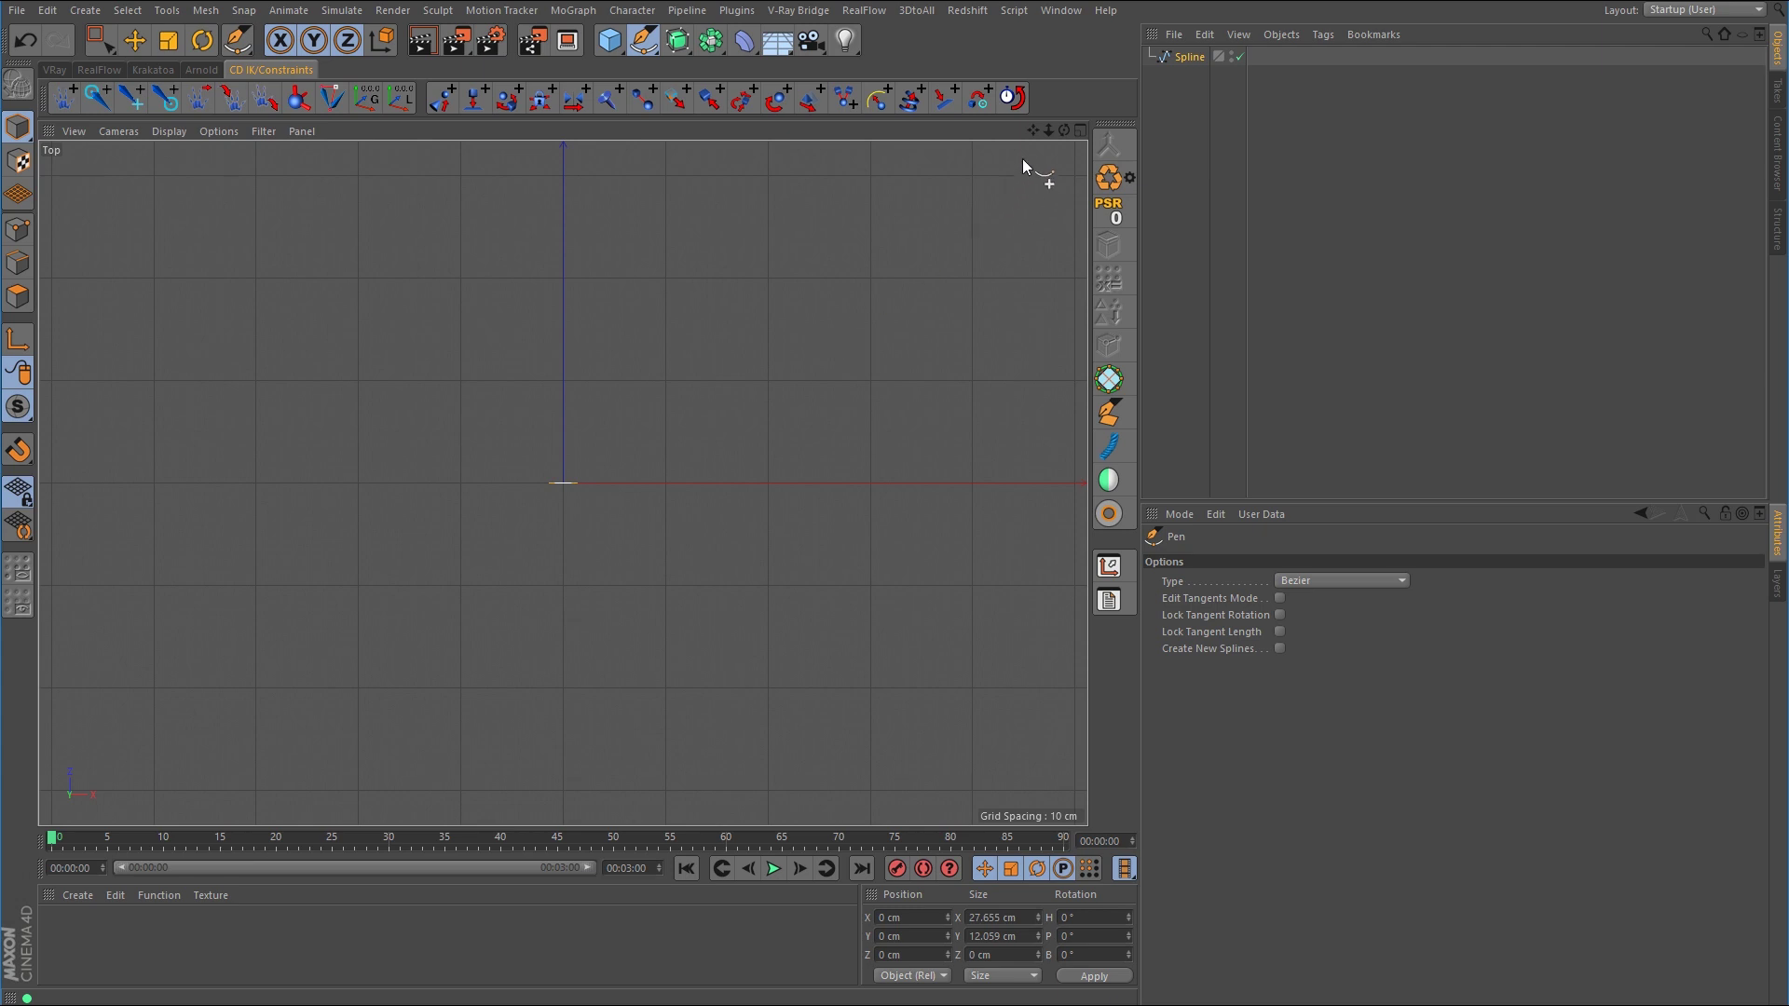
pyautogui.moveTo(738, 489); pyautogui.dragTo(751, 611, button='middle')
pyautogui.click(695, 773)
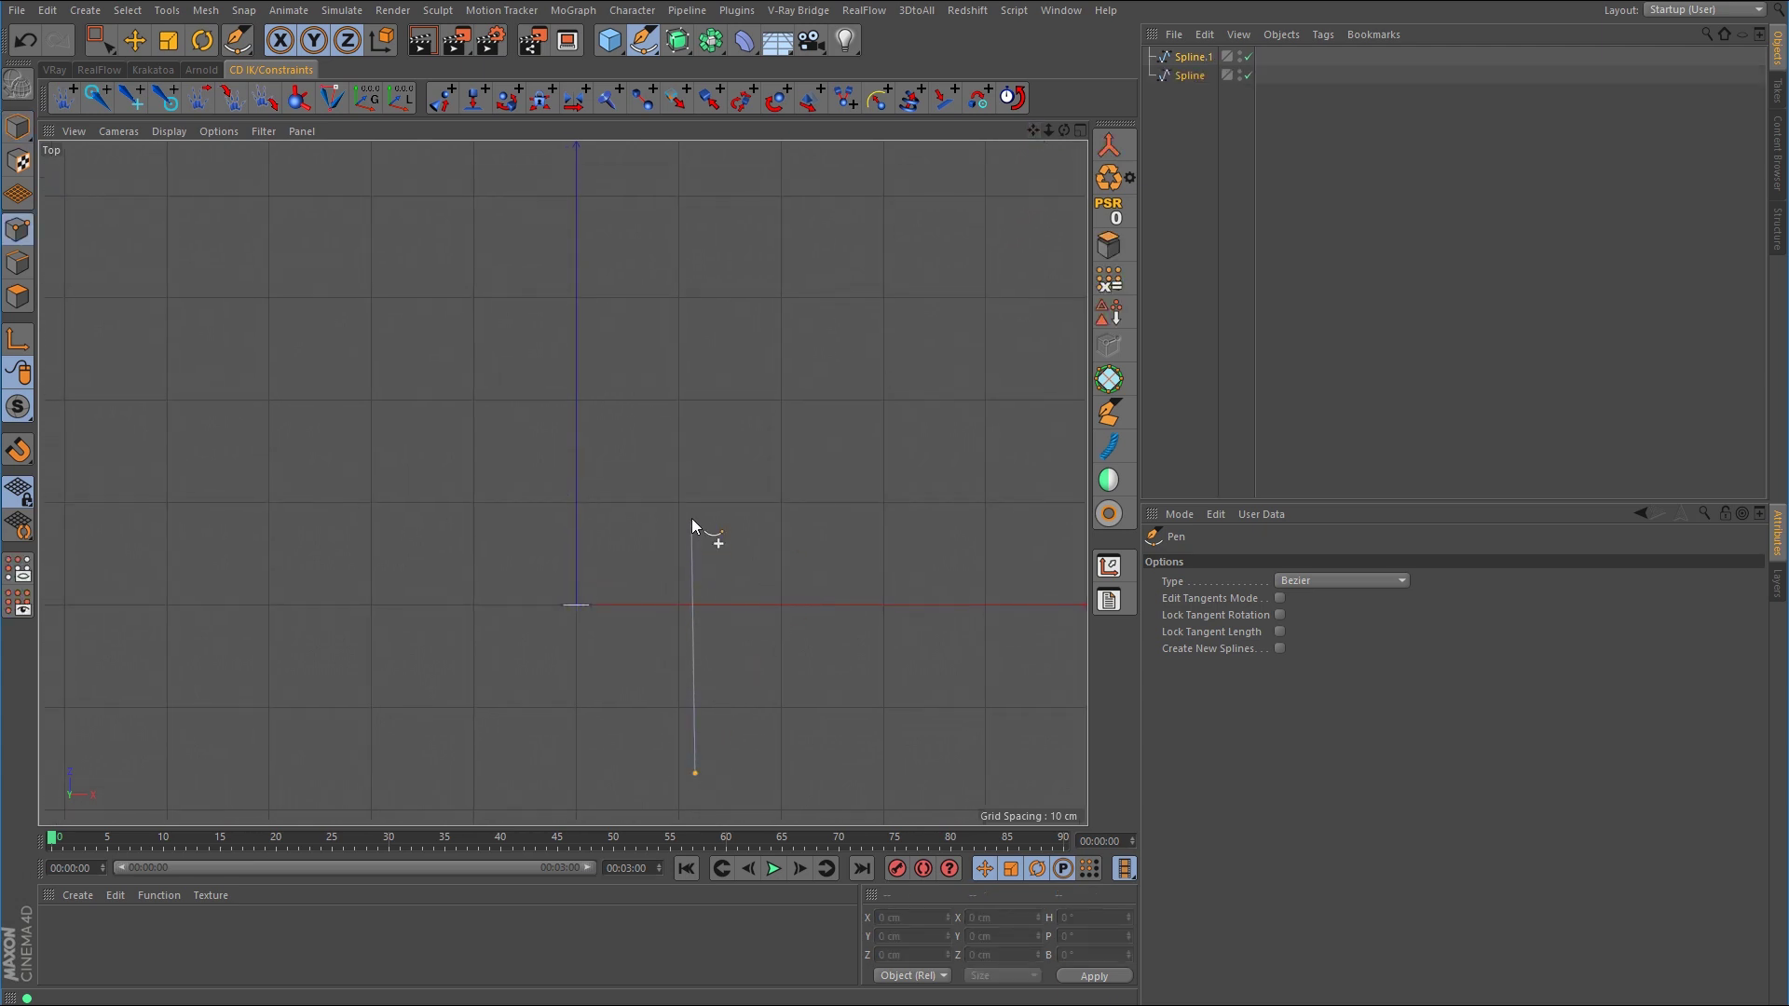
pyautogui.click(691, 518)
pyautogui.click(508, 518)
pyautogui.click(494, 217)
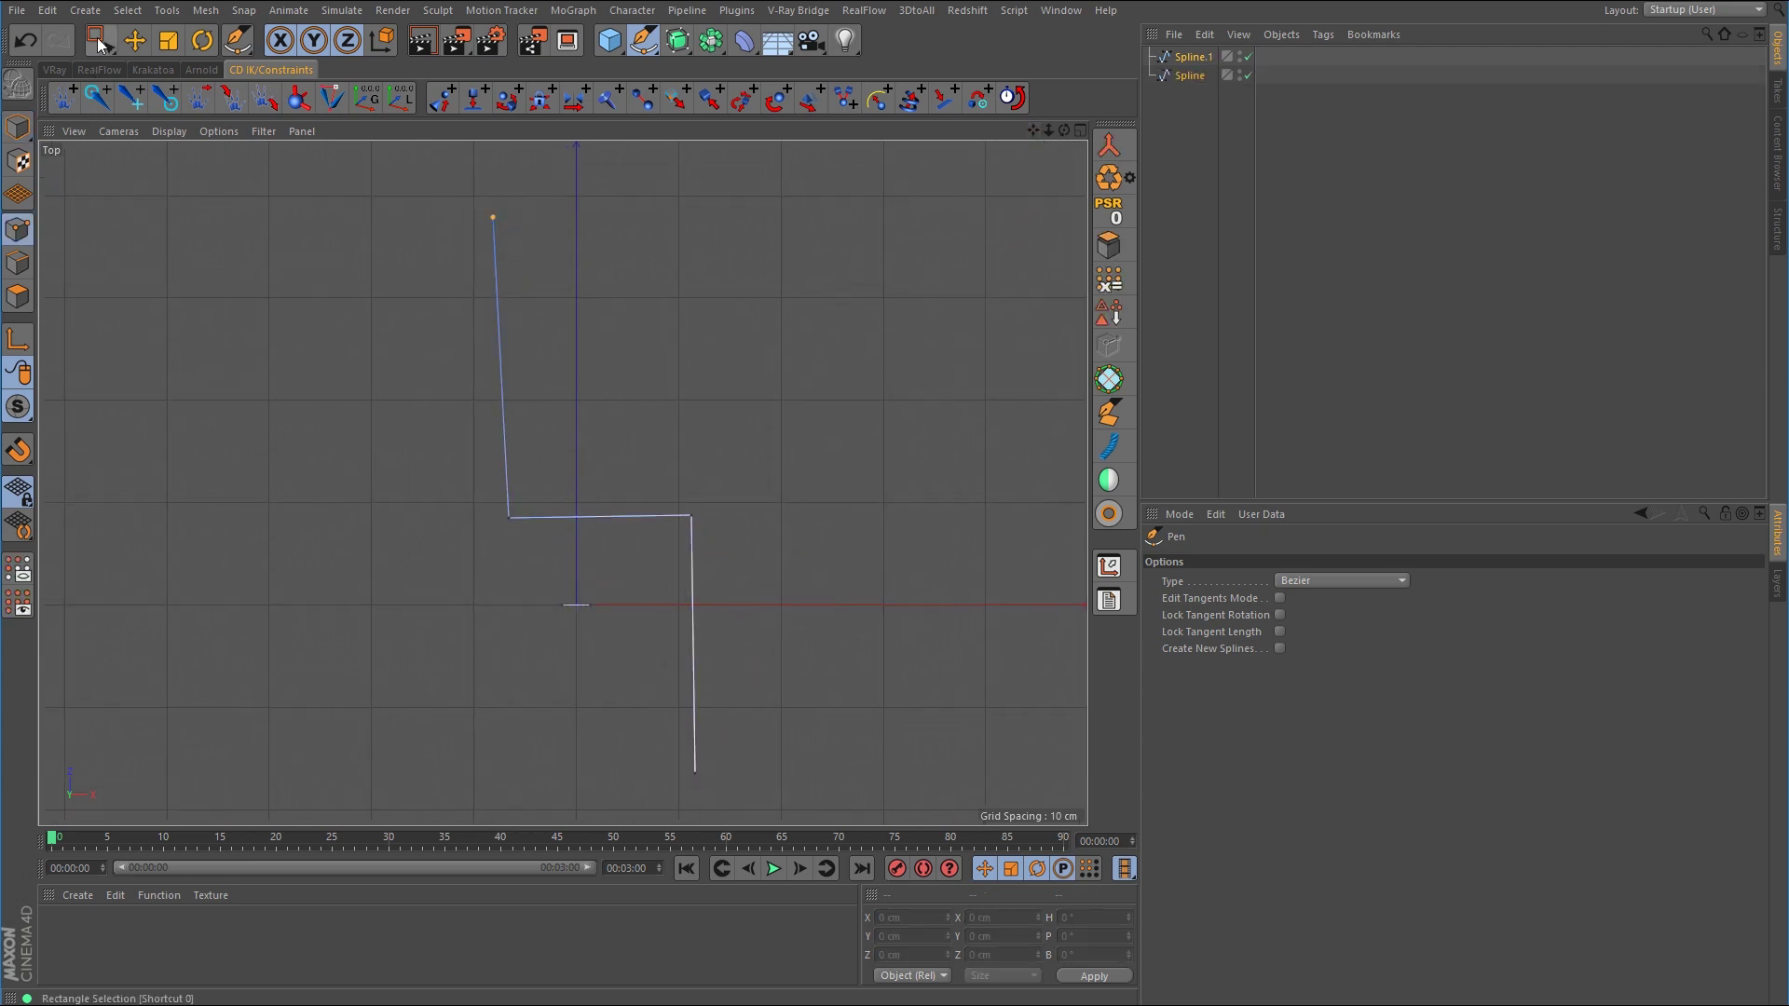
# Straighten the new spline's two long outer segments by setting the X size of each end point pair to 0
pyautogui.press('0')
pyautogui.moveTo(435, 180); pyautogui.dragTo(571, 561)
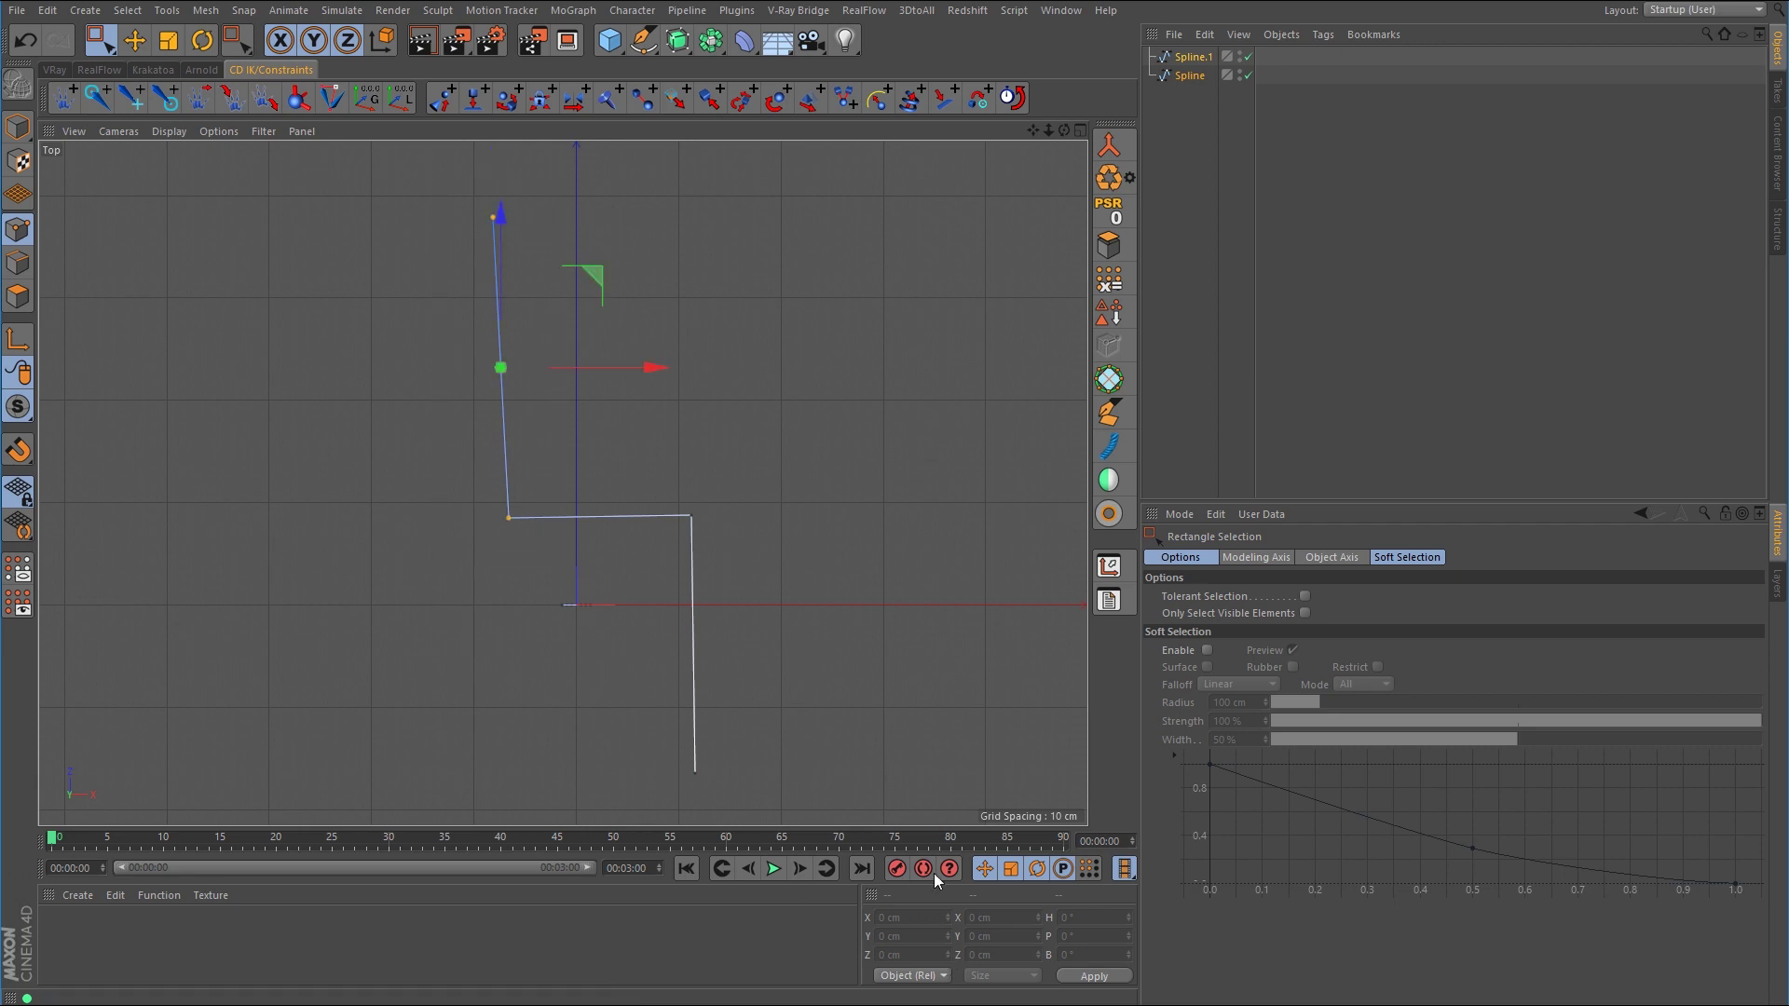
pyautogui.click(1191, 57)
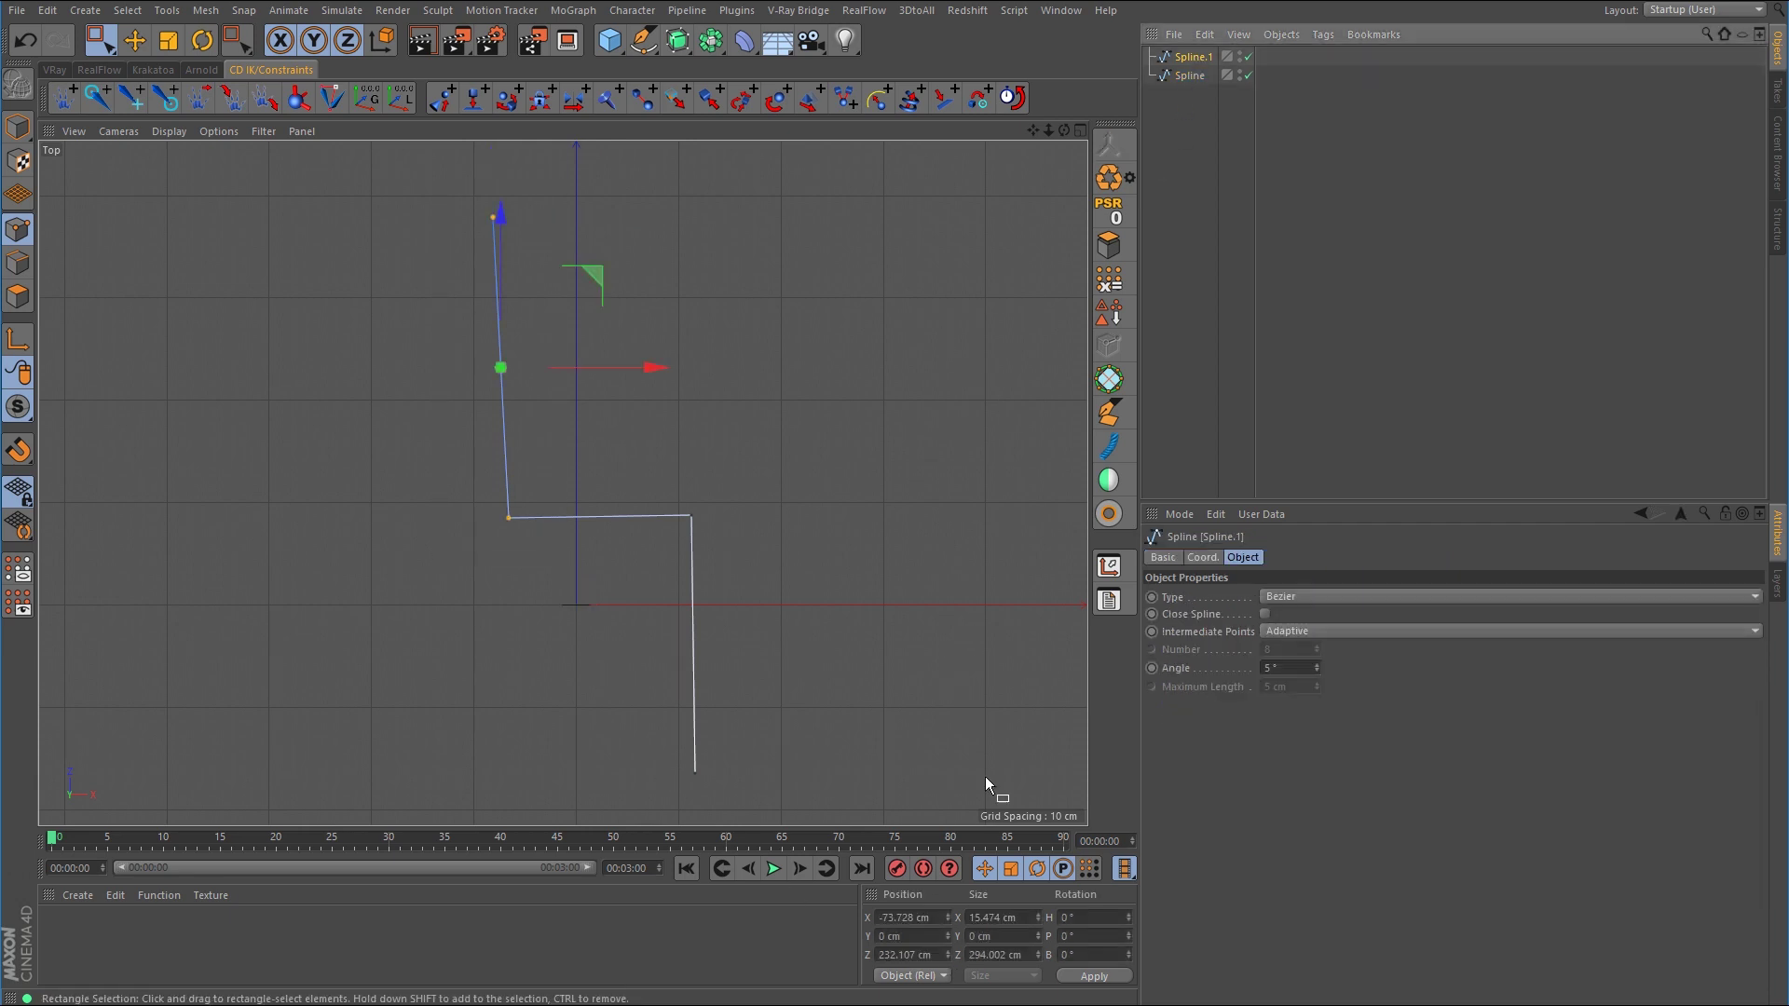
pyautogui.doubleClick(999, 917)
pyautogui.write('0')
pyautogui.press('Return')
pyautogui.moveTo(794, 471); pyautogui.dragTo(631, 782)
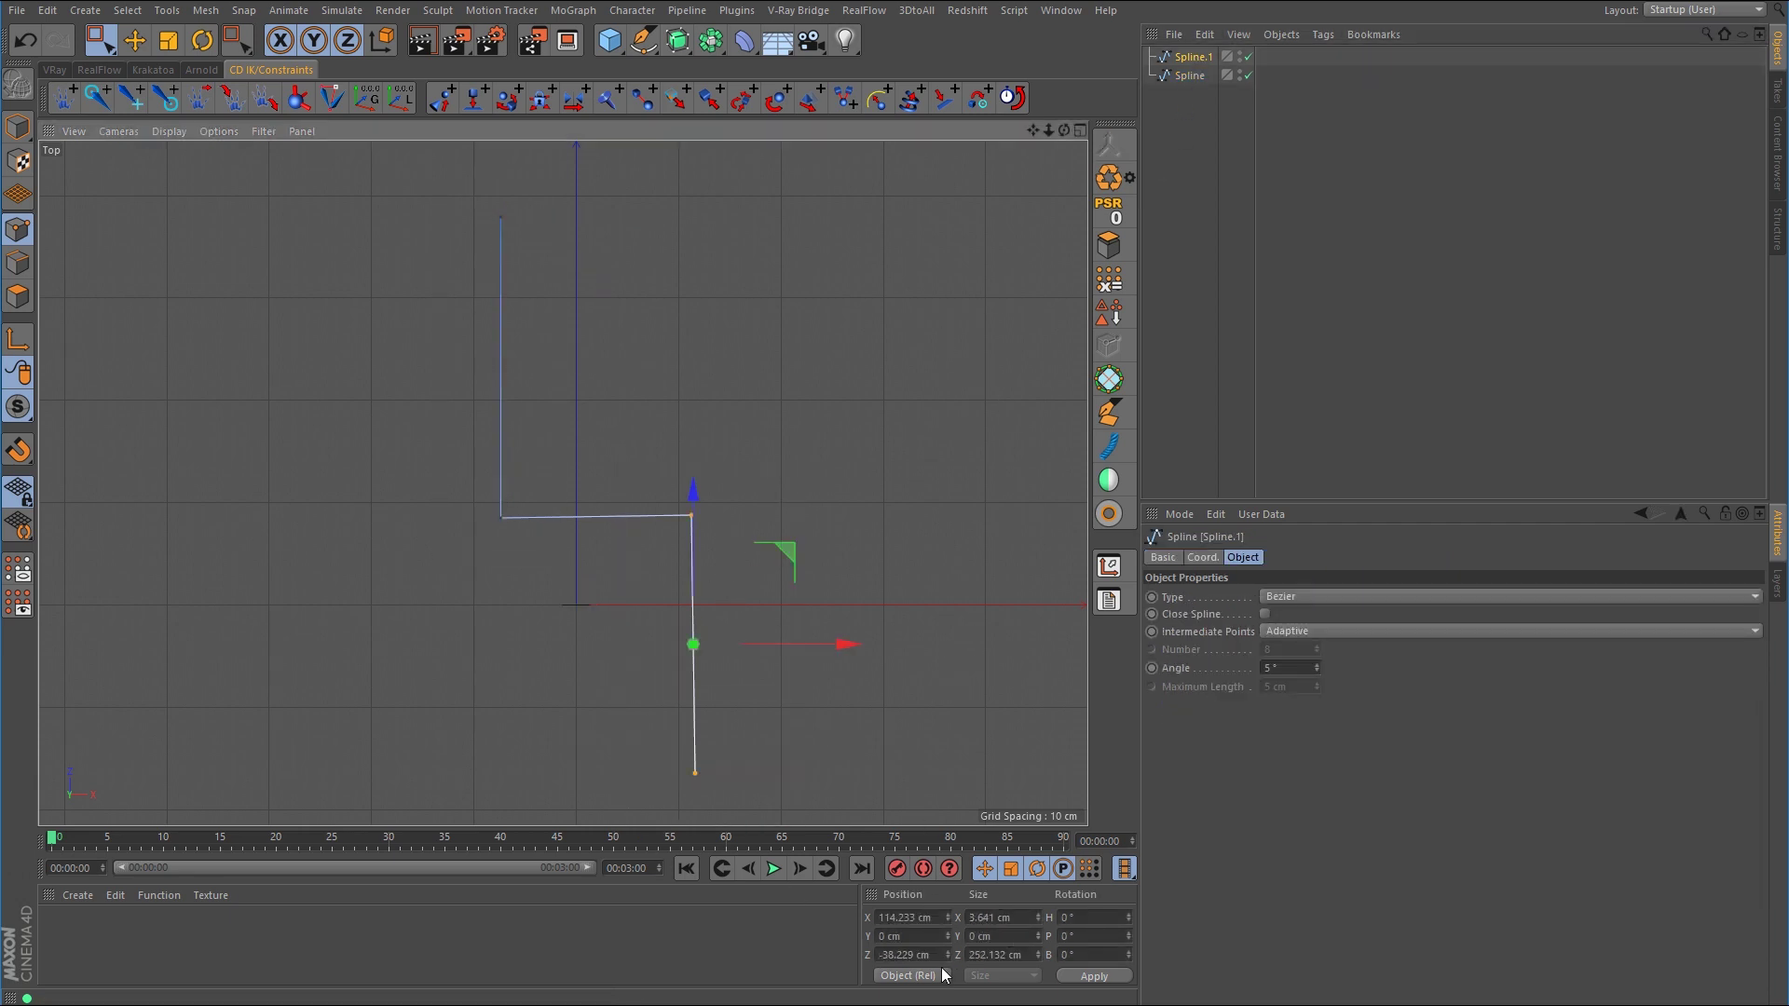
pyautogui.doubleClick(999, 917)
pyautogui.write('0')
pyautogui.press('Return')
# Level the spline's middle segment by setting the Z size of its two corner points to 0
pyautogui.moveTo(903, 483); pyautogui.dragTo(364, 611)
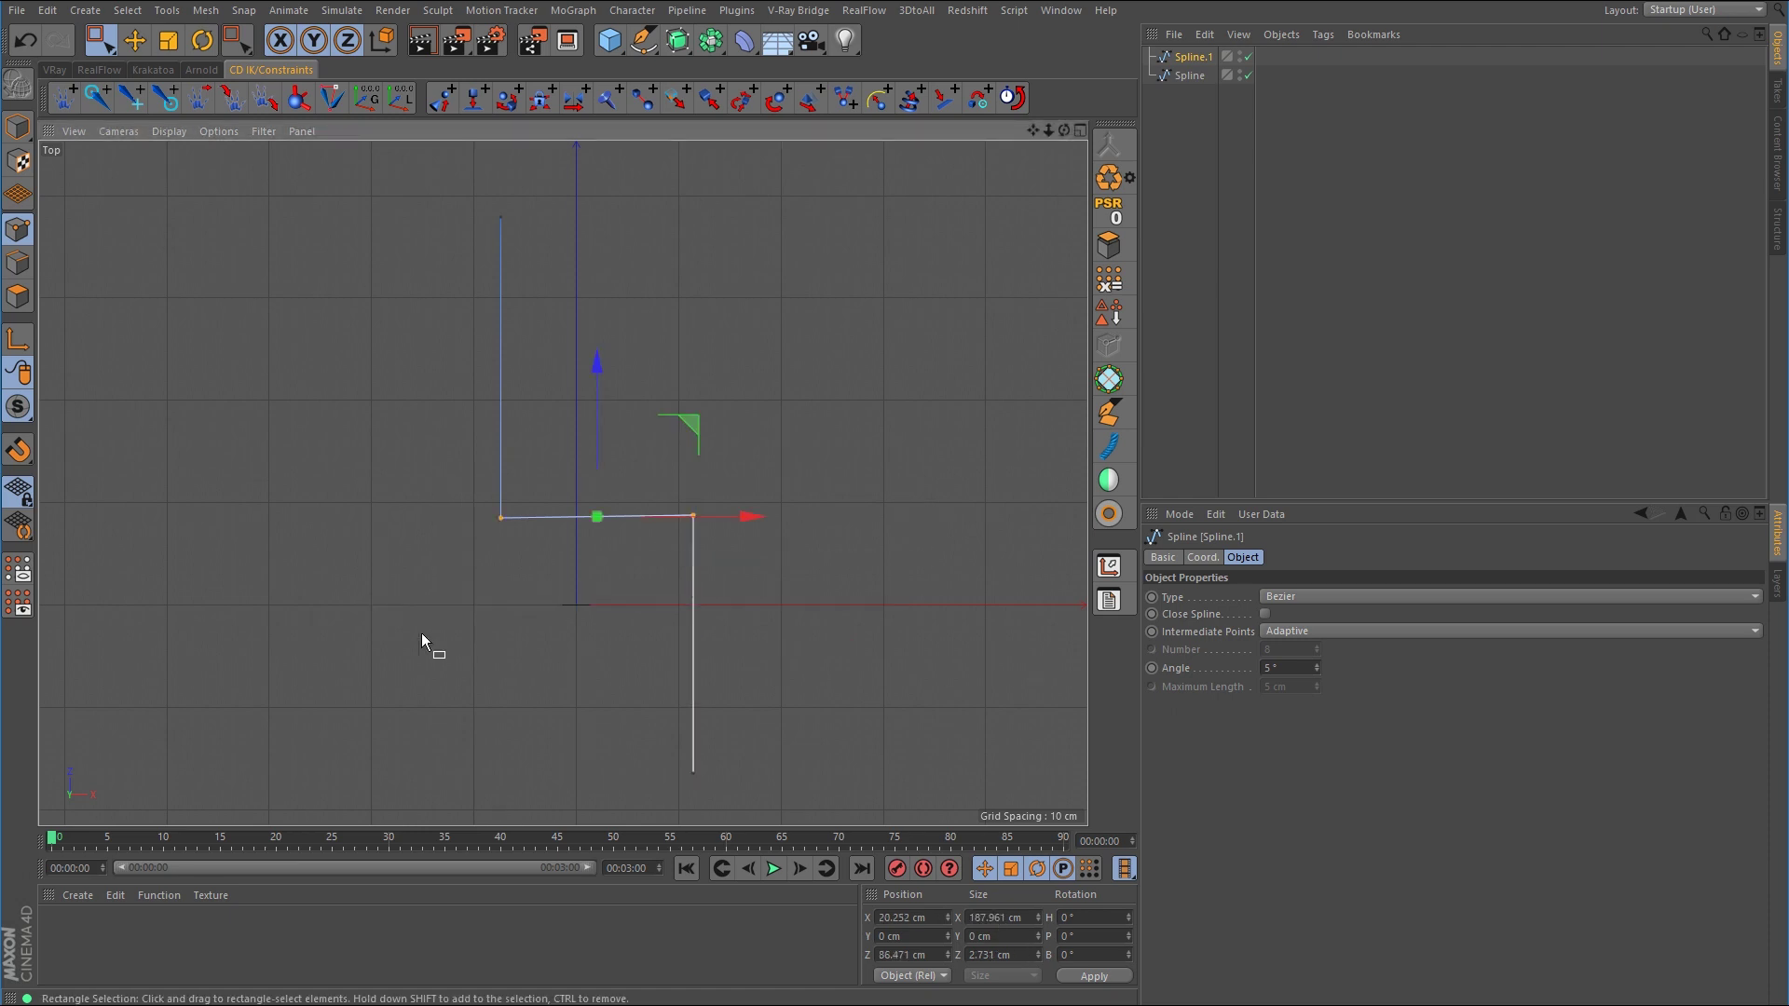
pyautogui.doubleClick(999, 955)
pyautogui.write('0')
pyautogui.press('Return')
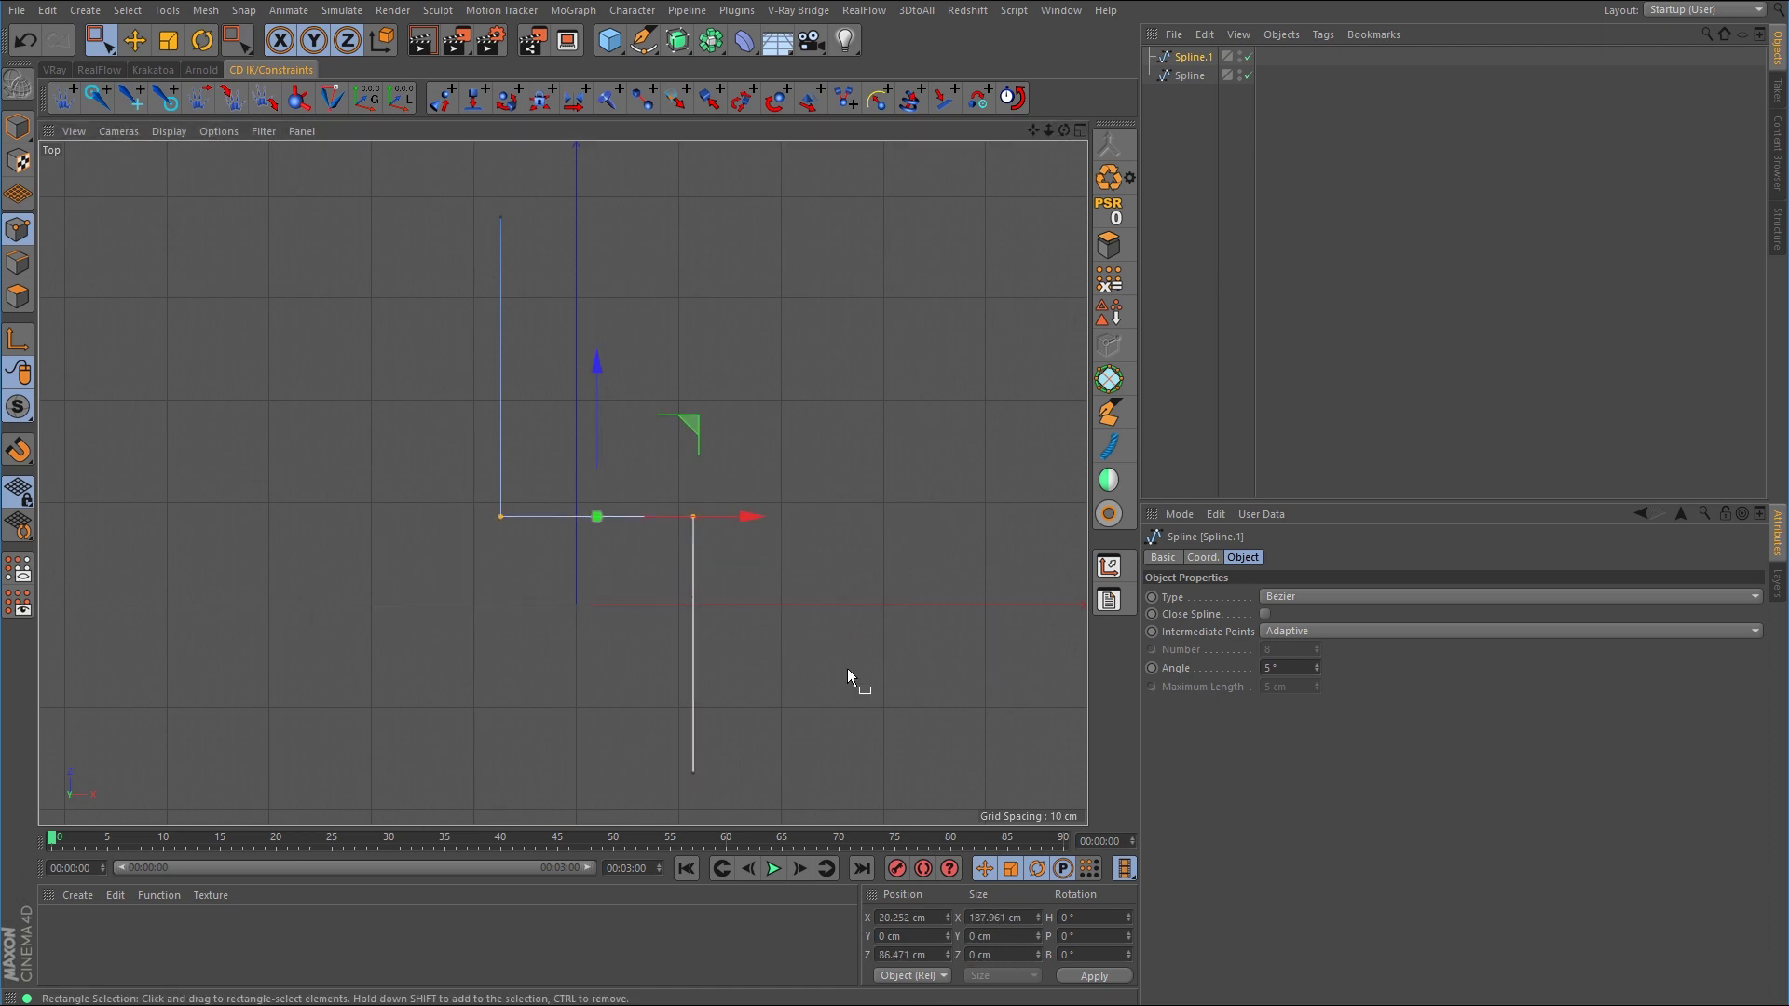
# Round the spline's two corner points using Chamfer with a radius of about 51 cm
pyautogui.moveTo(433, 459); pyautogui.dragTo(758, 557)
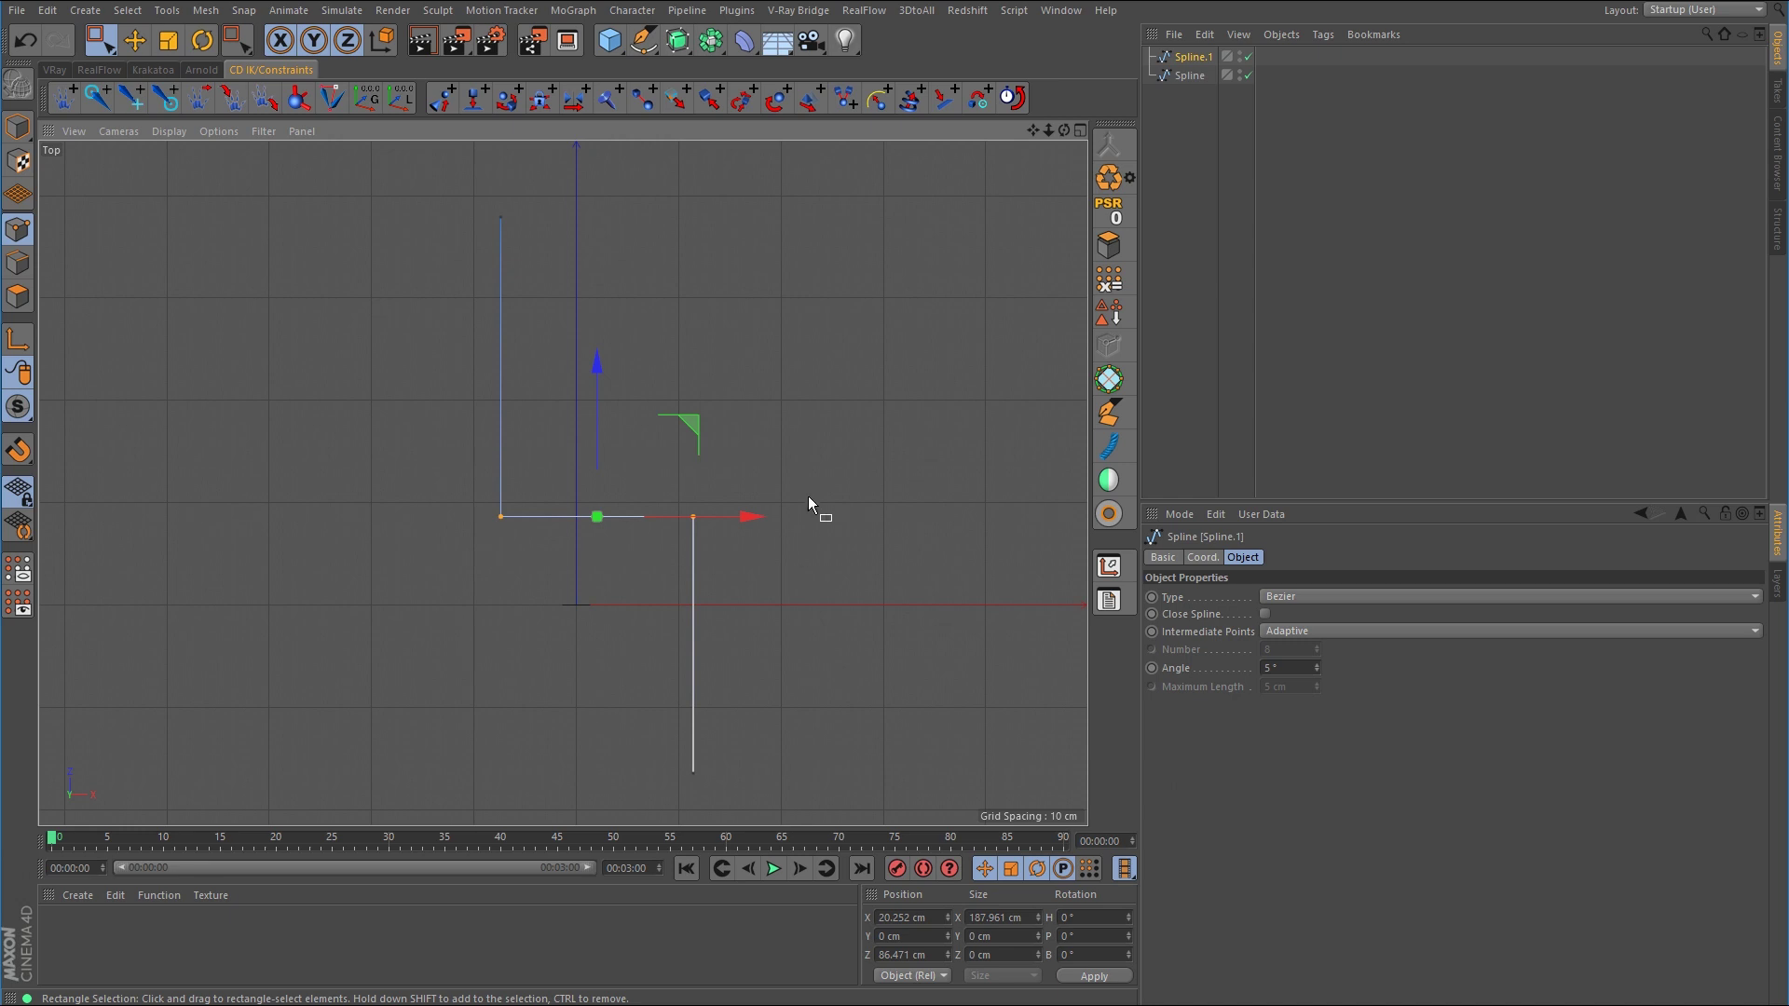
pyautogui.rightClick(808, 494)
pyautogui.click(875, 834)
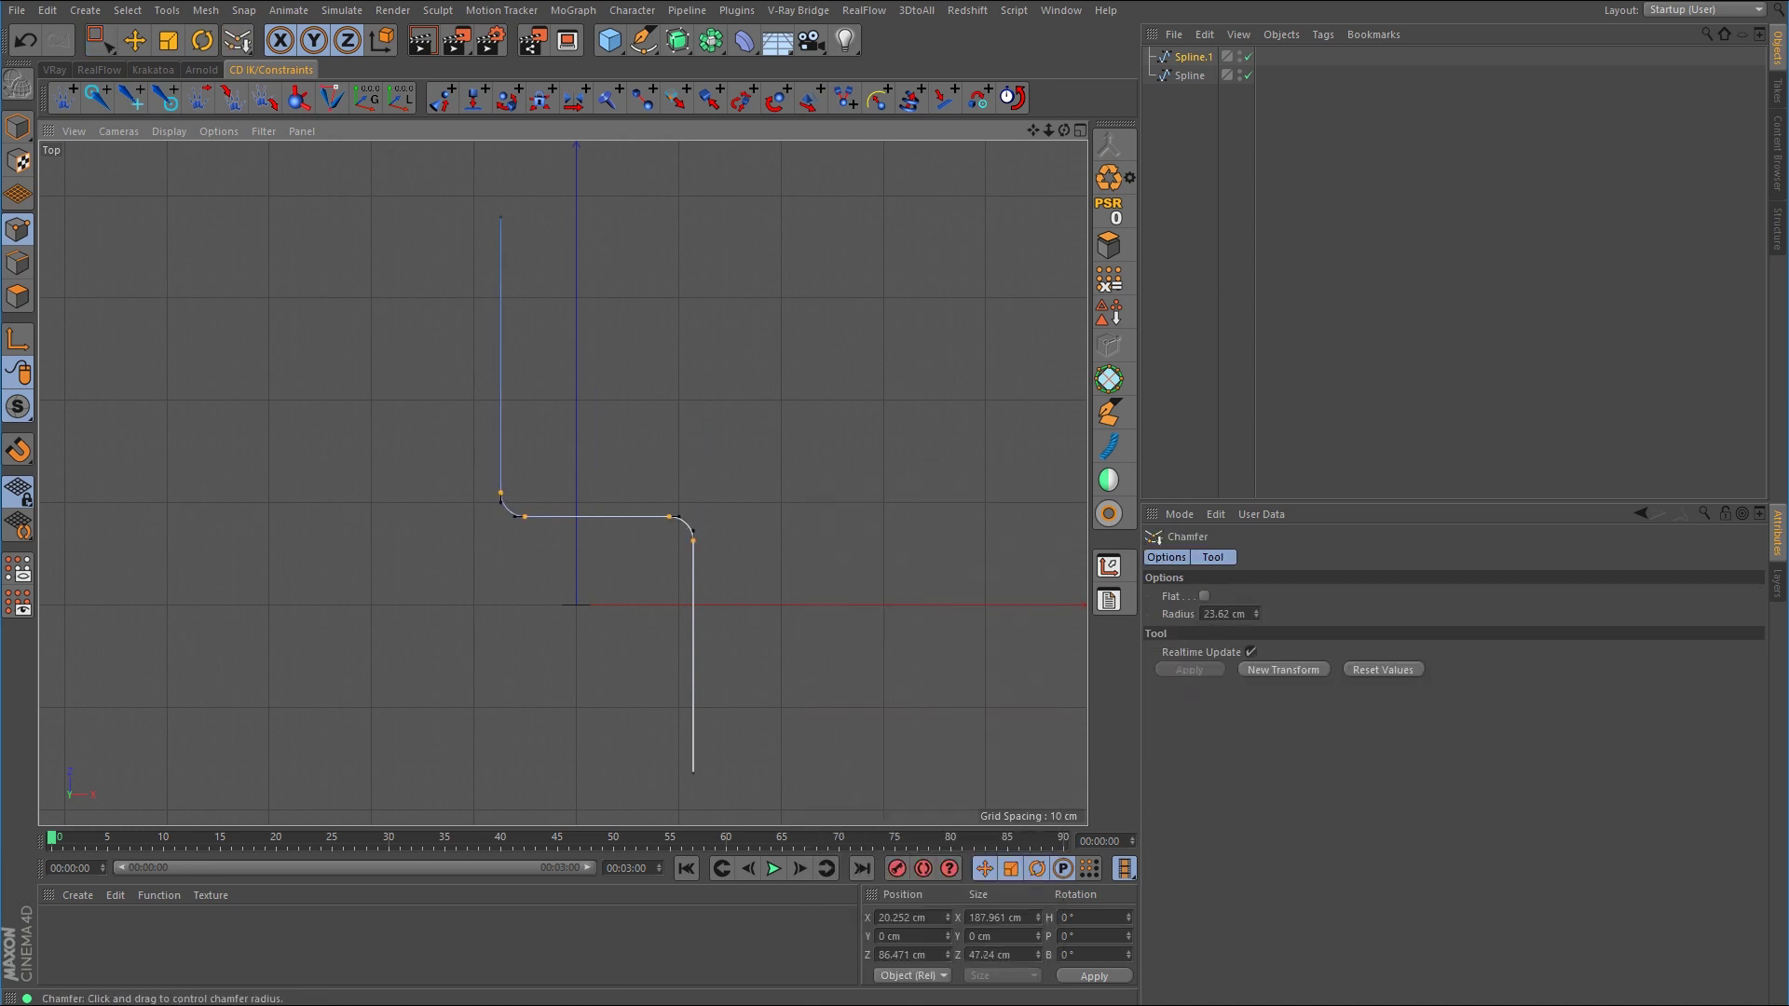
pyautogui.moveTo(689, 522); pyautogui.dragTo(745, 521)
# Add a Sweep object in the Perspective view and set both its start and end caps to None
pyautogui.middleClick(836, 535)
pyautogui.middleClick(382, 354)
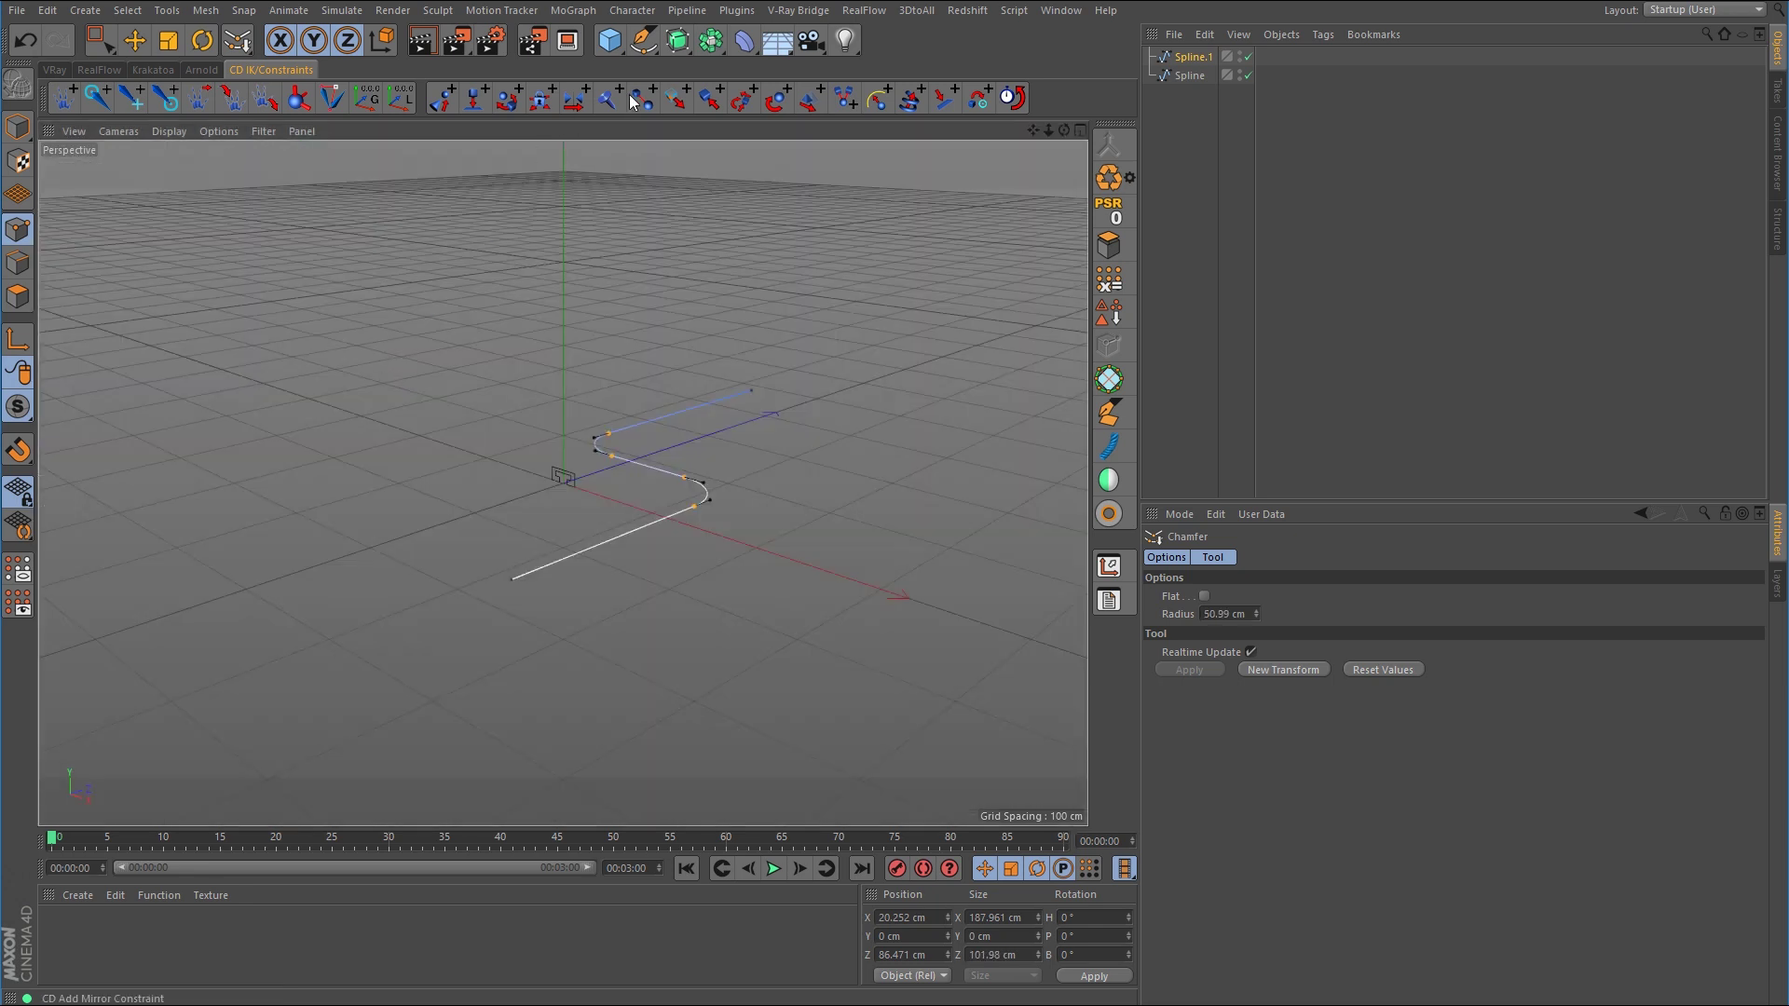
pyautogui.moveTo(684, 37); pyautogui.dragTo(768, 138)
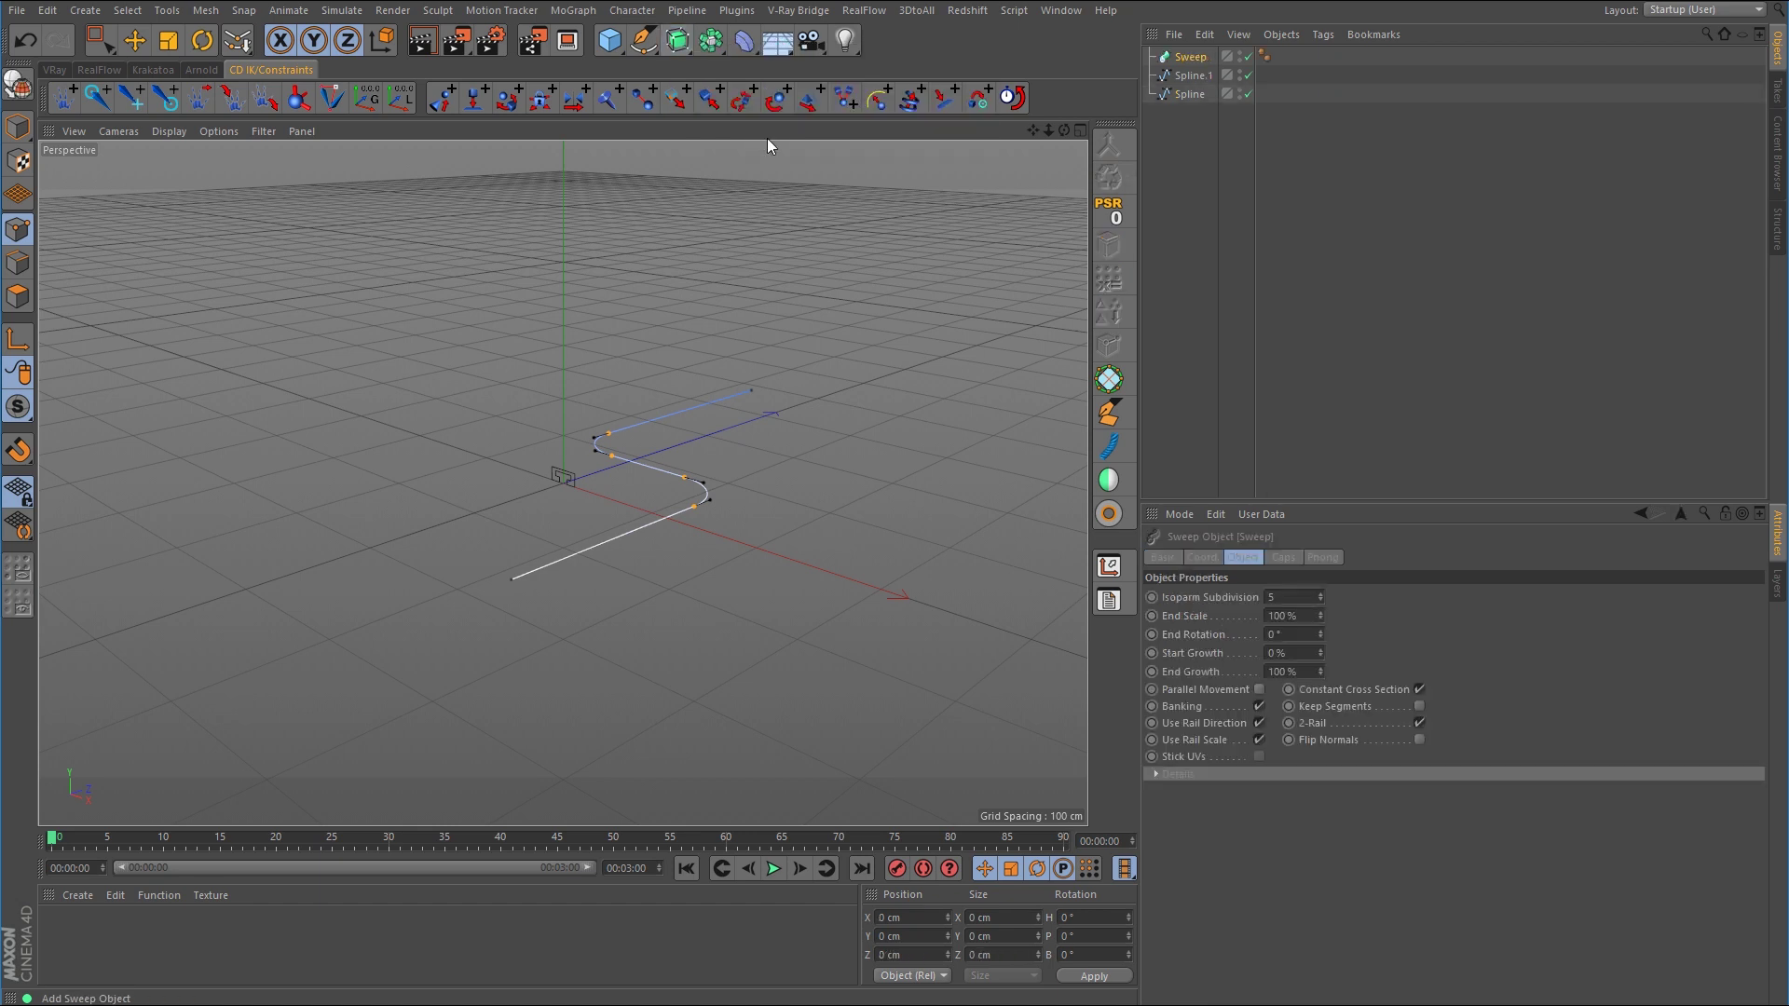
pyautogui.click(1283, 557)
pyautogui.click(1323, 597)
pyautogui.click(1327, 615)
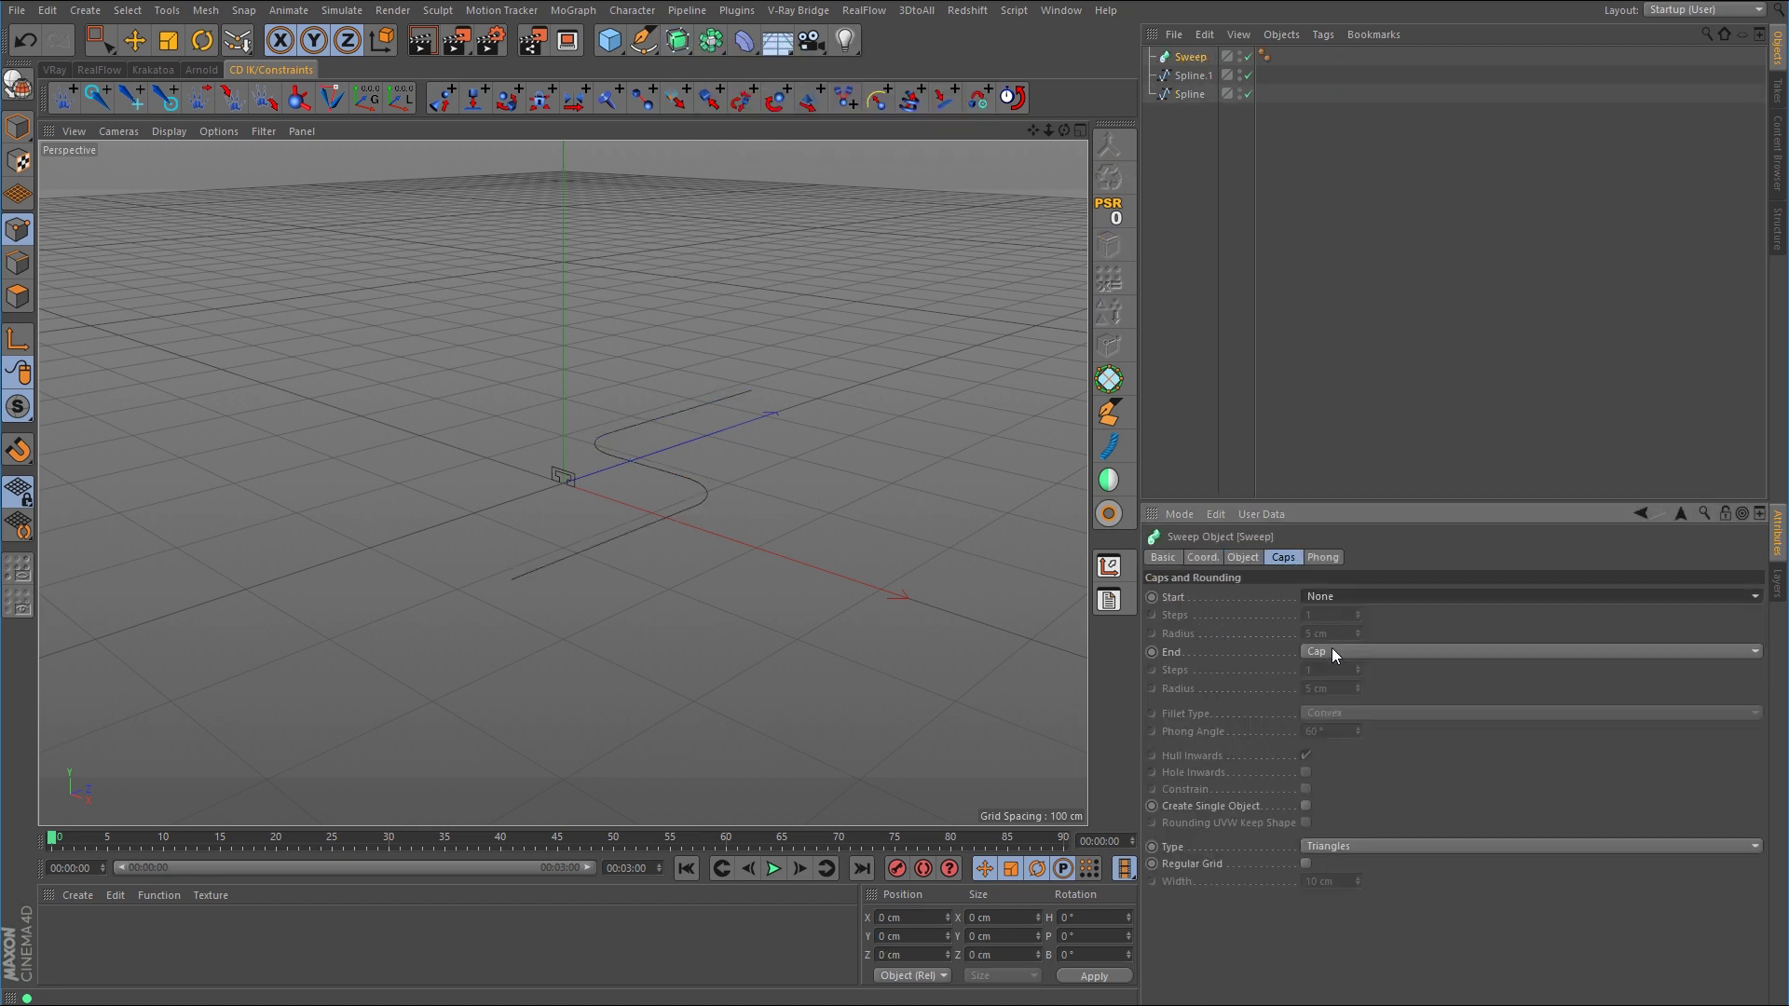
pyautogui.click(1332, 651)
pyautogui.click(1333, 669)
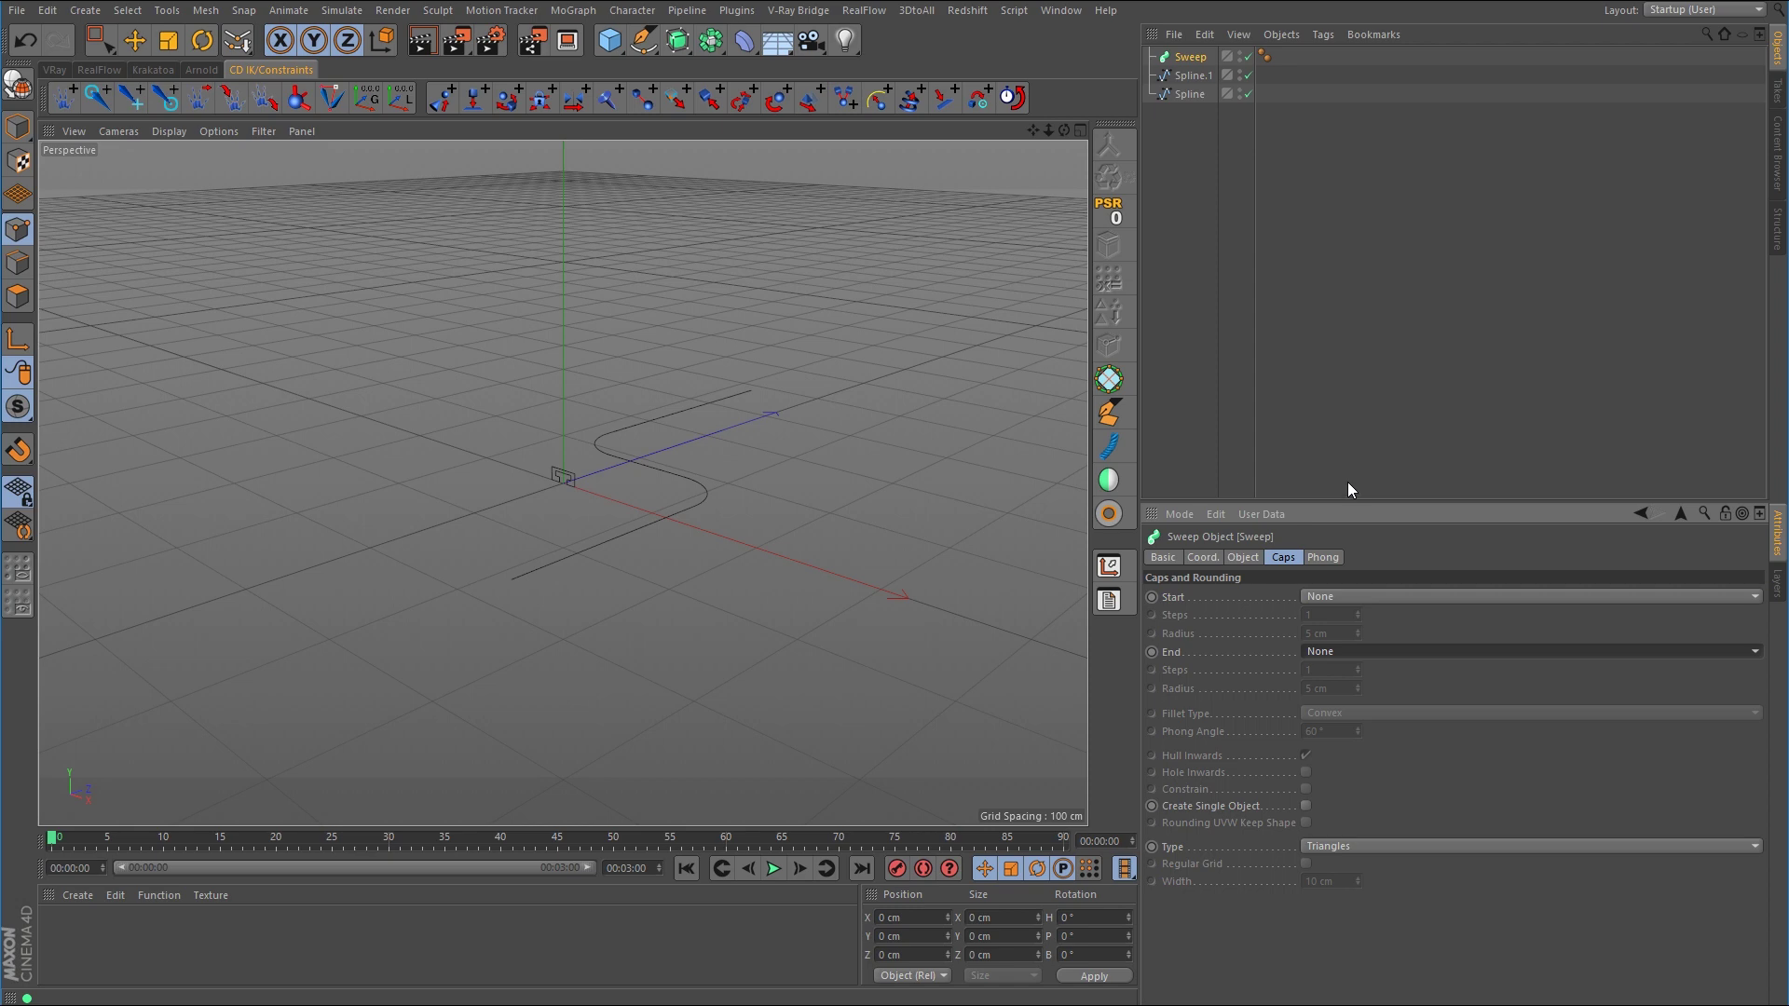
# Rename the Z-shaped spline as path and the closed C-shaped spline as profile
pyautogui.click(1195, 75)
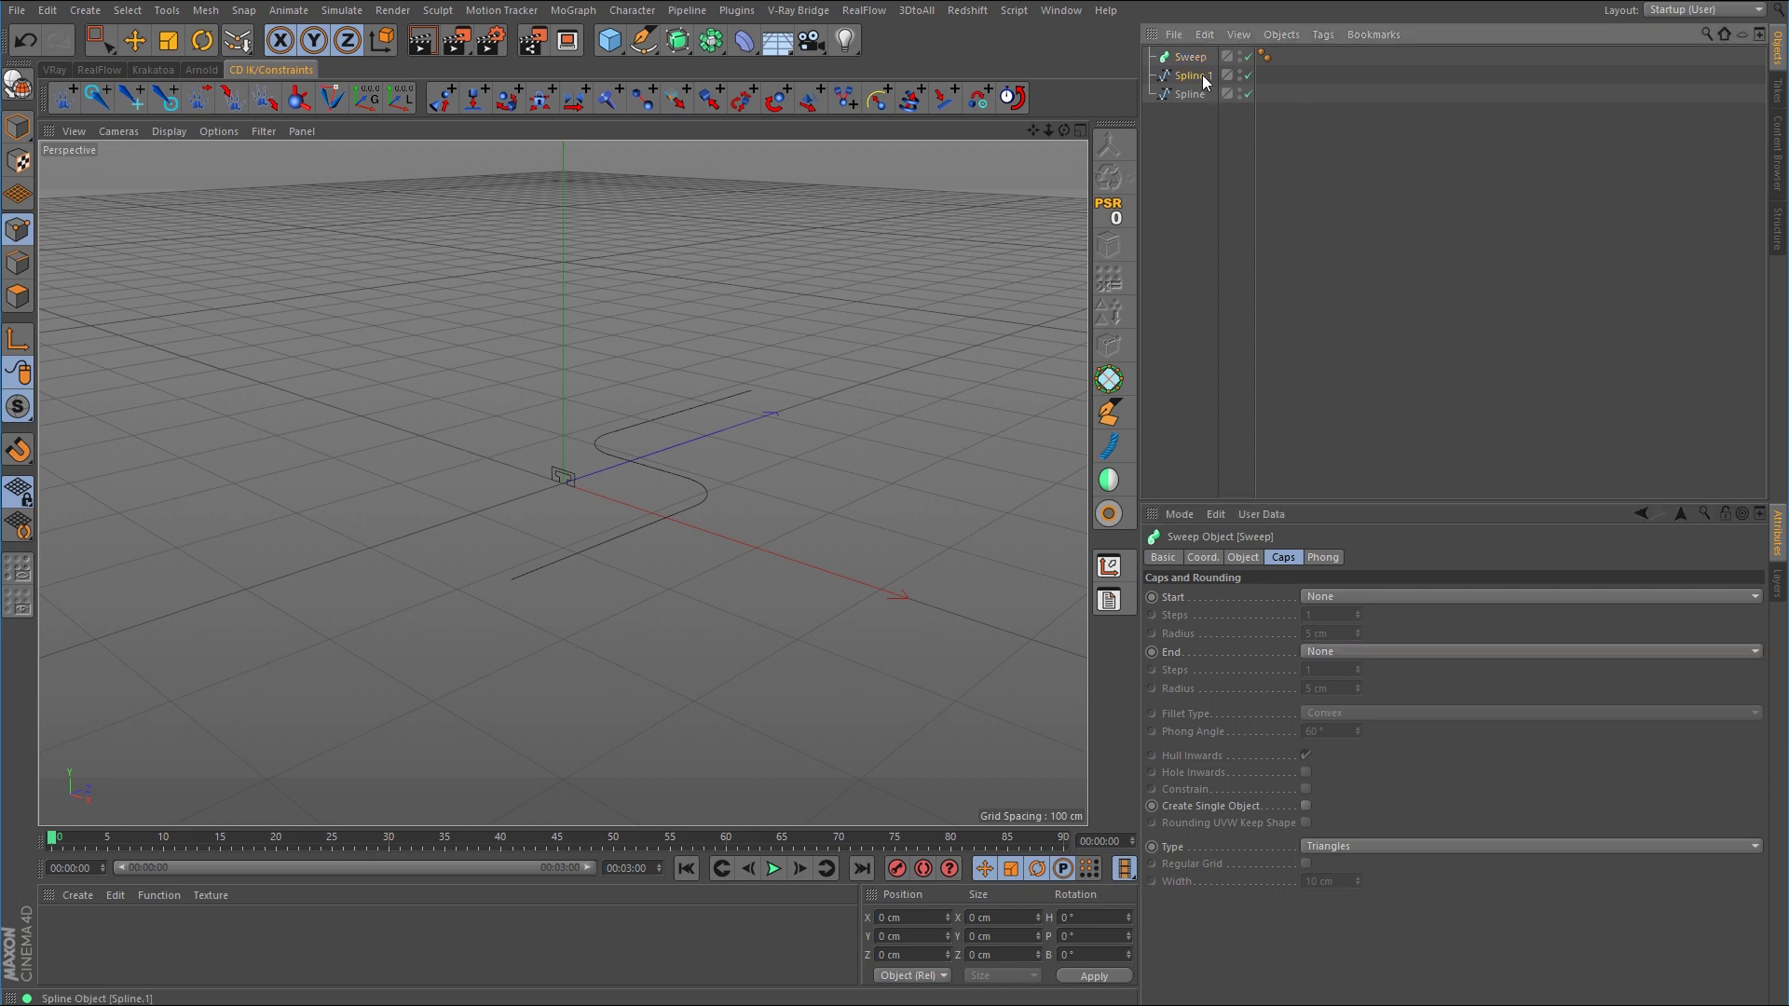
pyautogui.doubleClick(1198, 78)
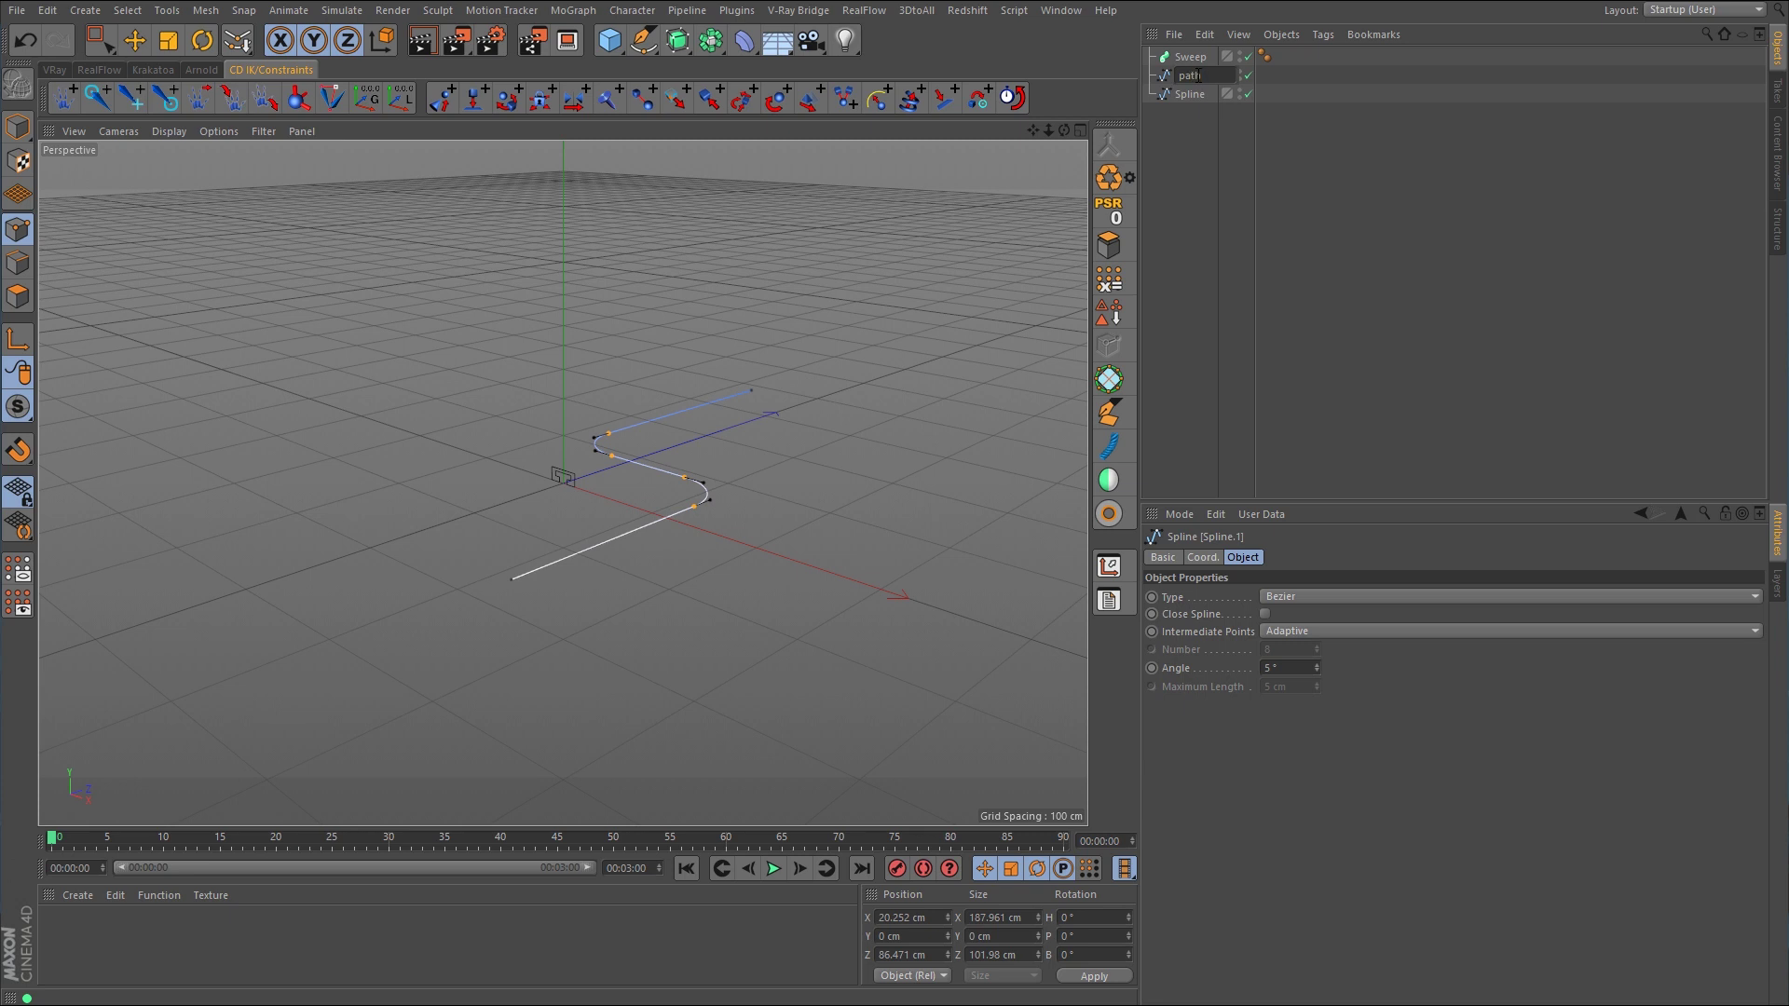
pyautogui.write('path')
pyautogui.press('Tab')
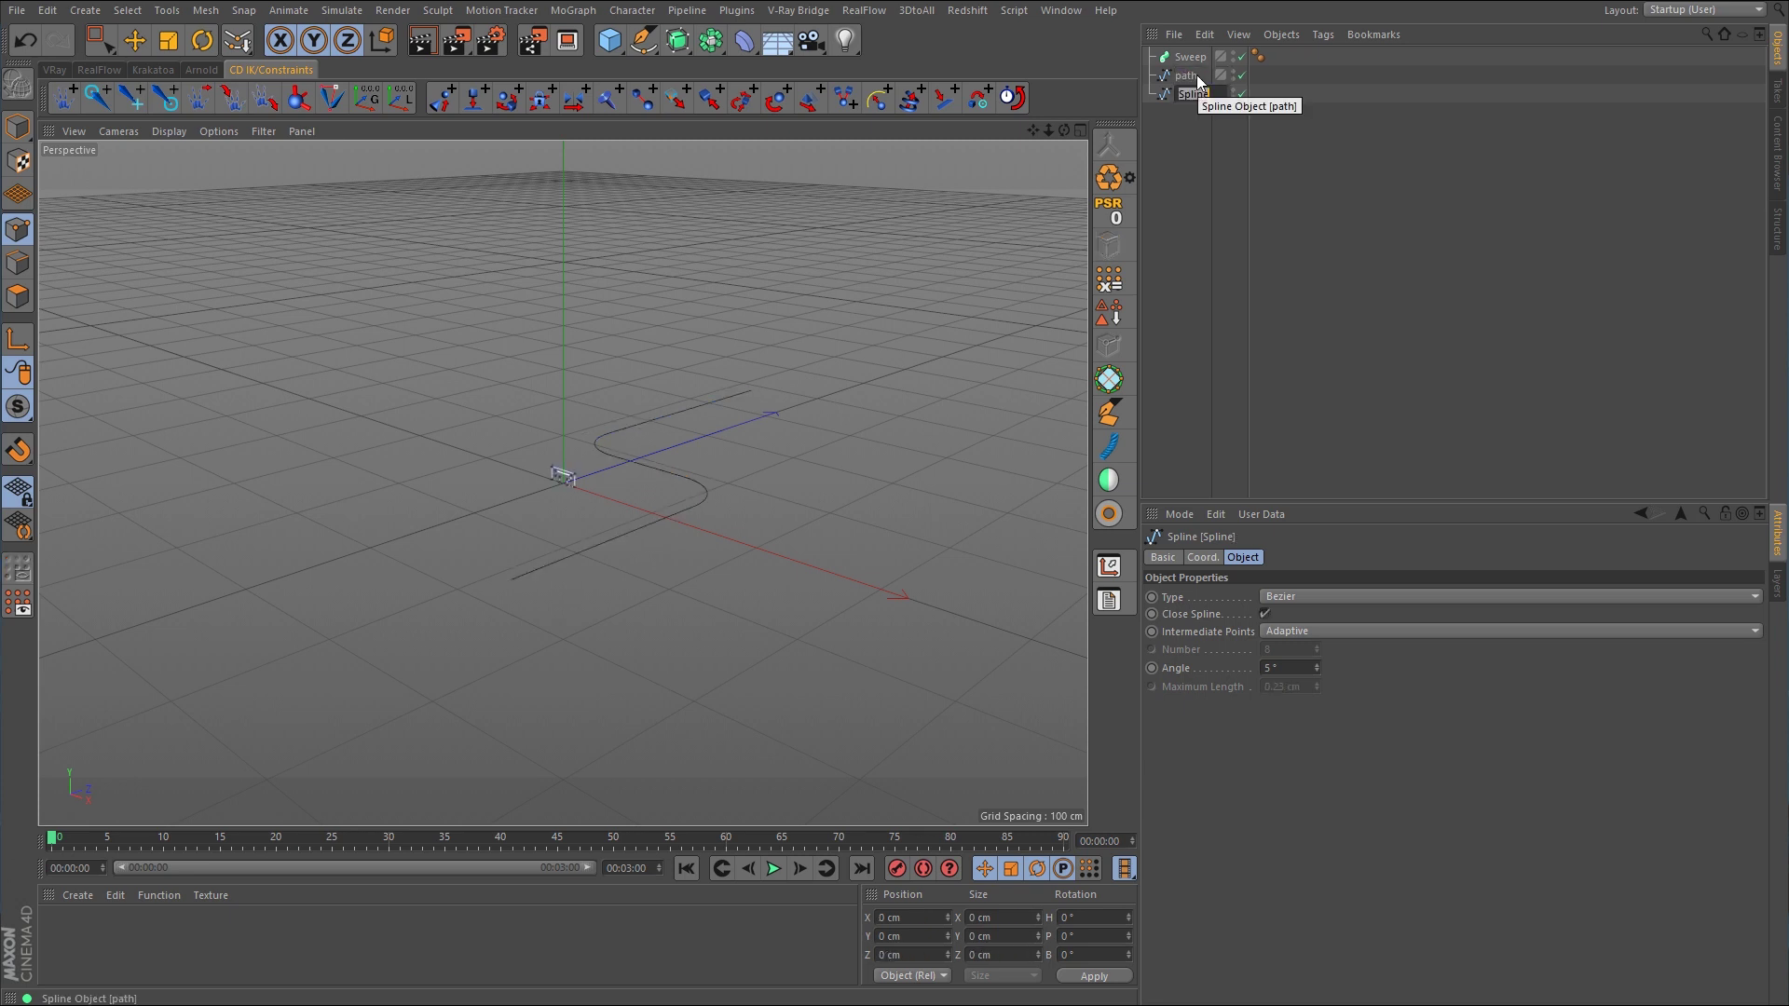
pyautogui.write('profile')
pyautogui.press('Return')
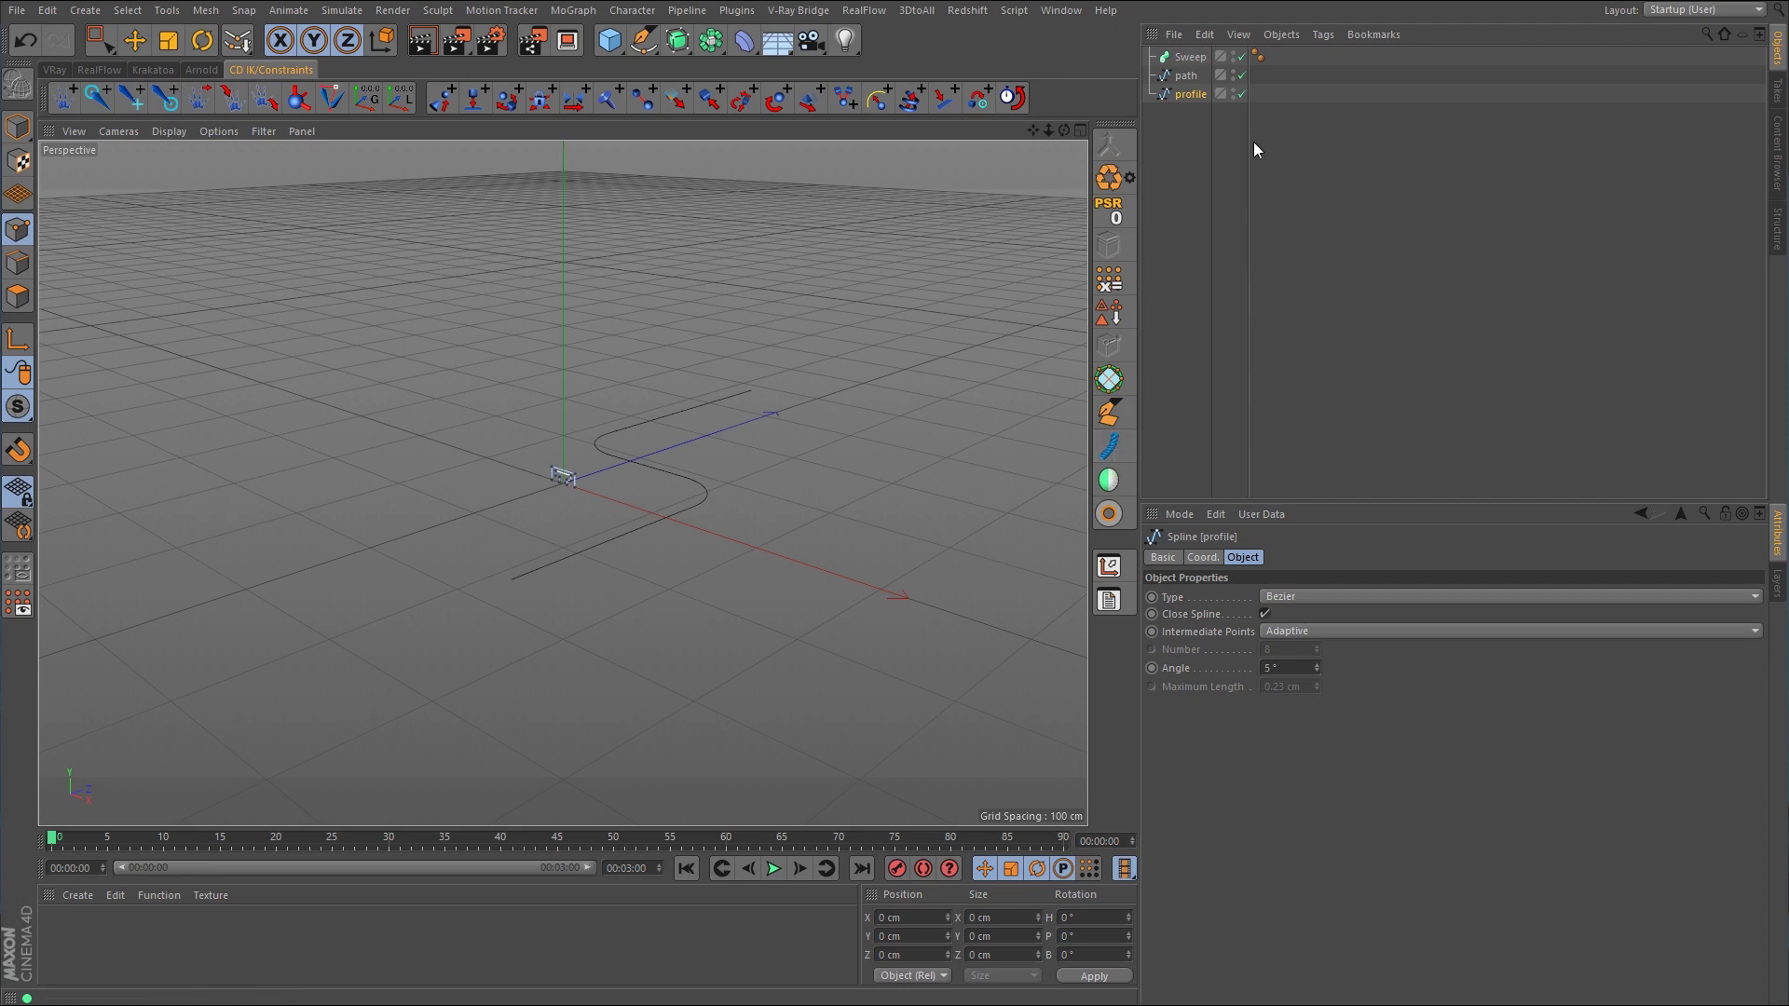
# Nest profile above path inside the Sweep object and set the viewport display to Gouraud Shading (Lines)
pyautogui.moveTo(1187, 76); pyautogui.dragTo(1194, 56)
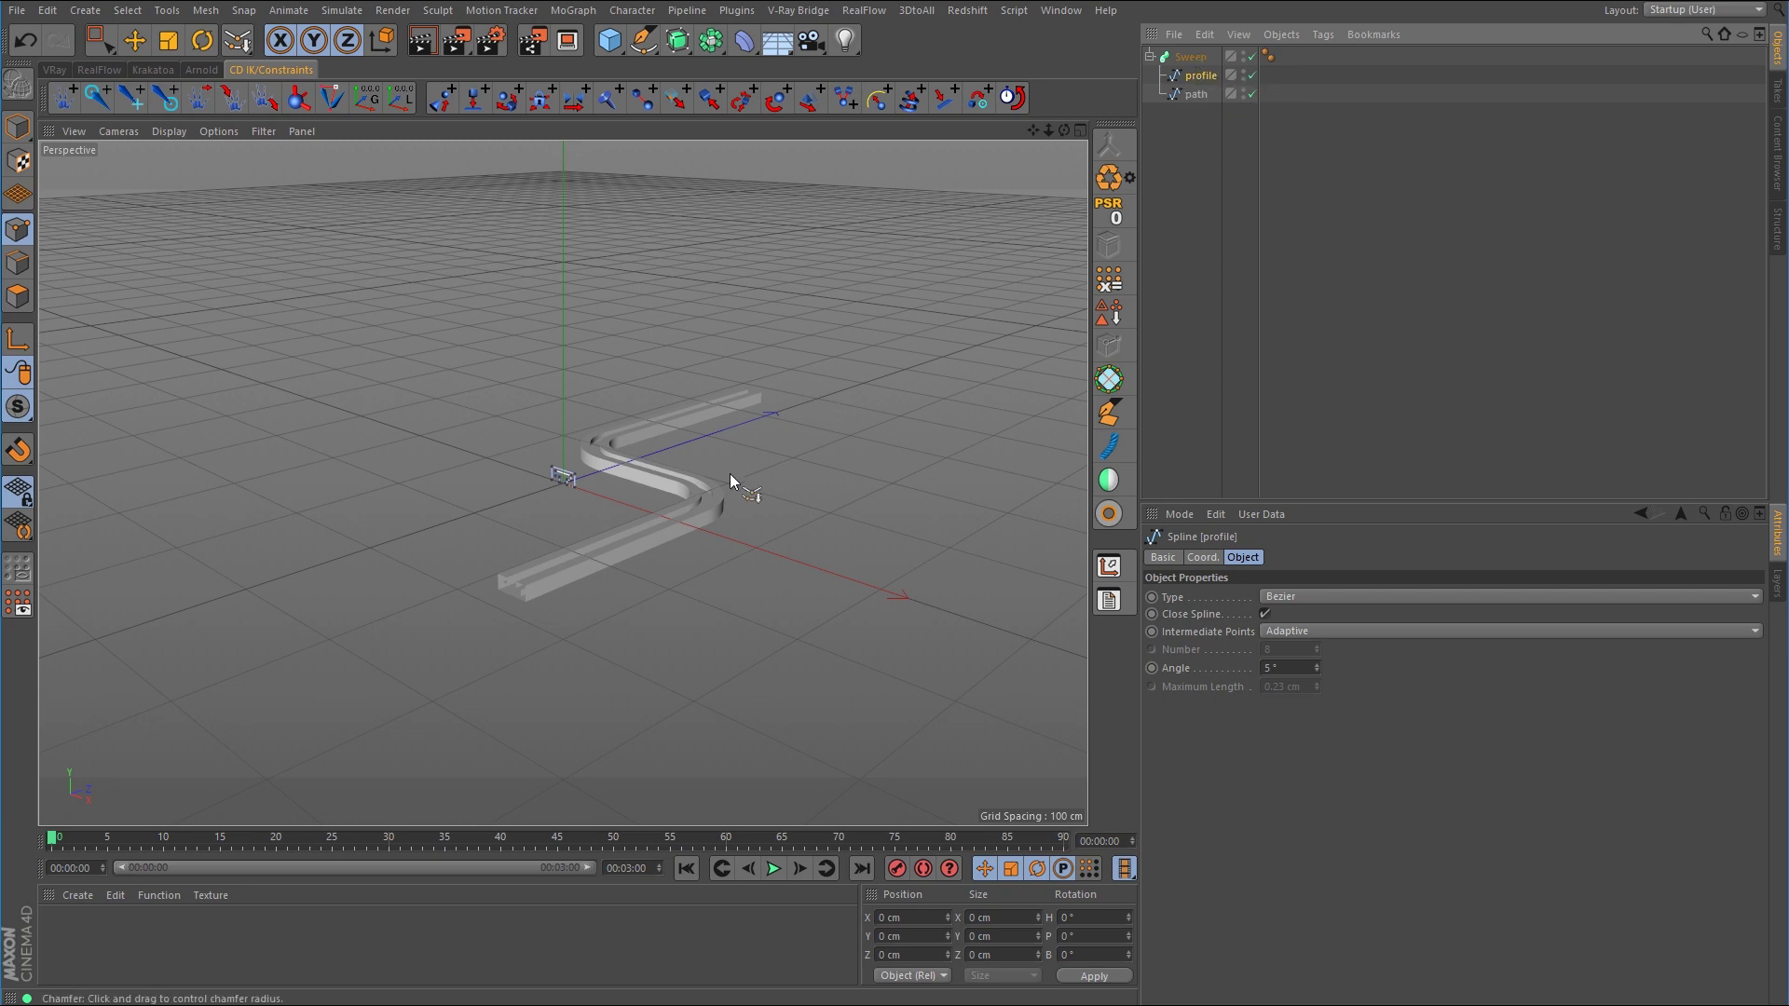
pyautogui.keyDown('alt'); pyautogui.moveTo(645, 527); pyautogui.dragTo(749, 495); pyautogui.keyUp('alt')
pyautogui.click(169, 130)
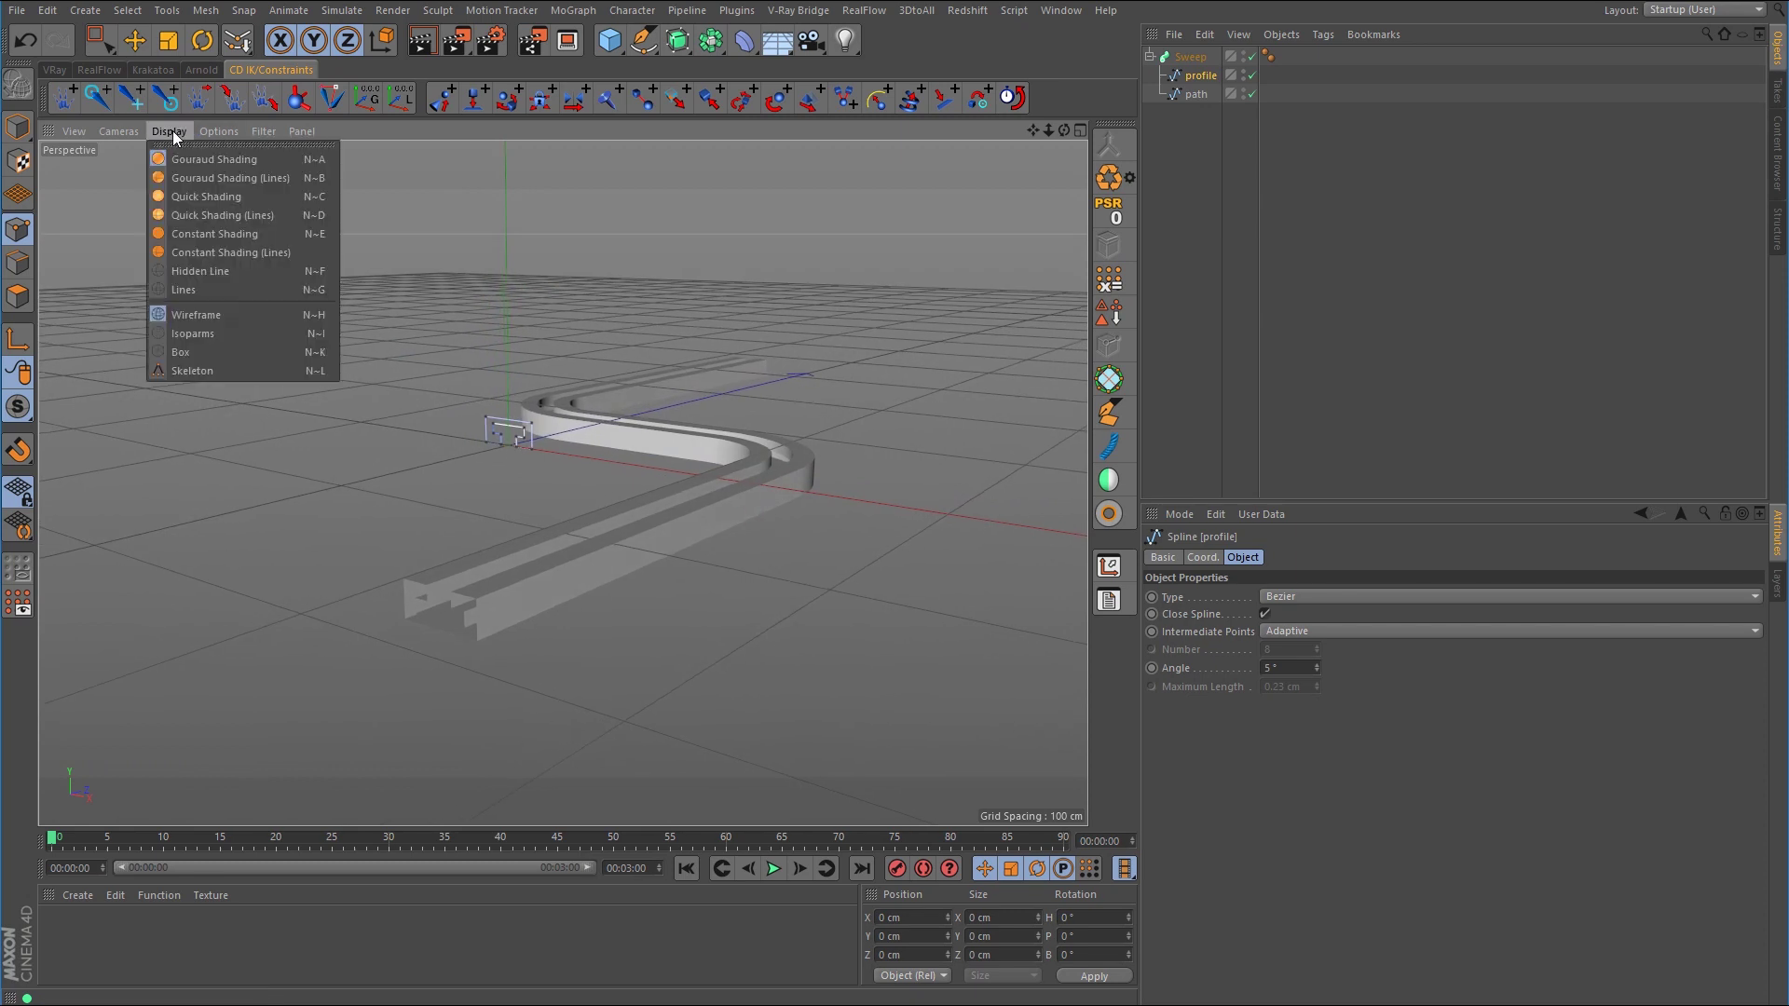
pyautogui.click(194, 159)
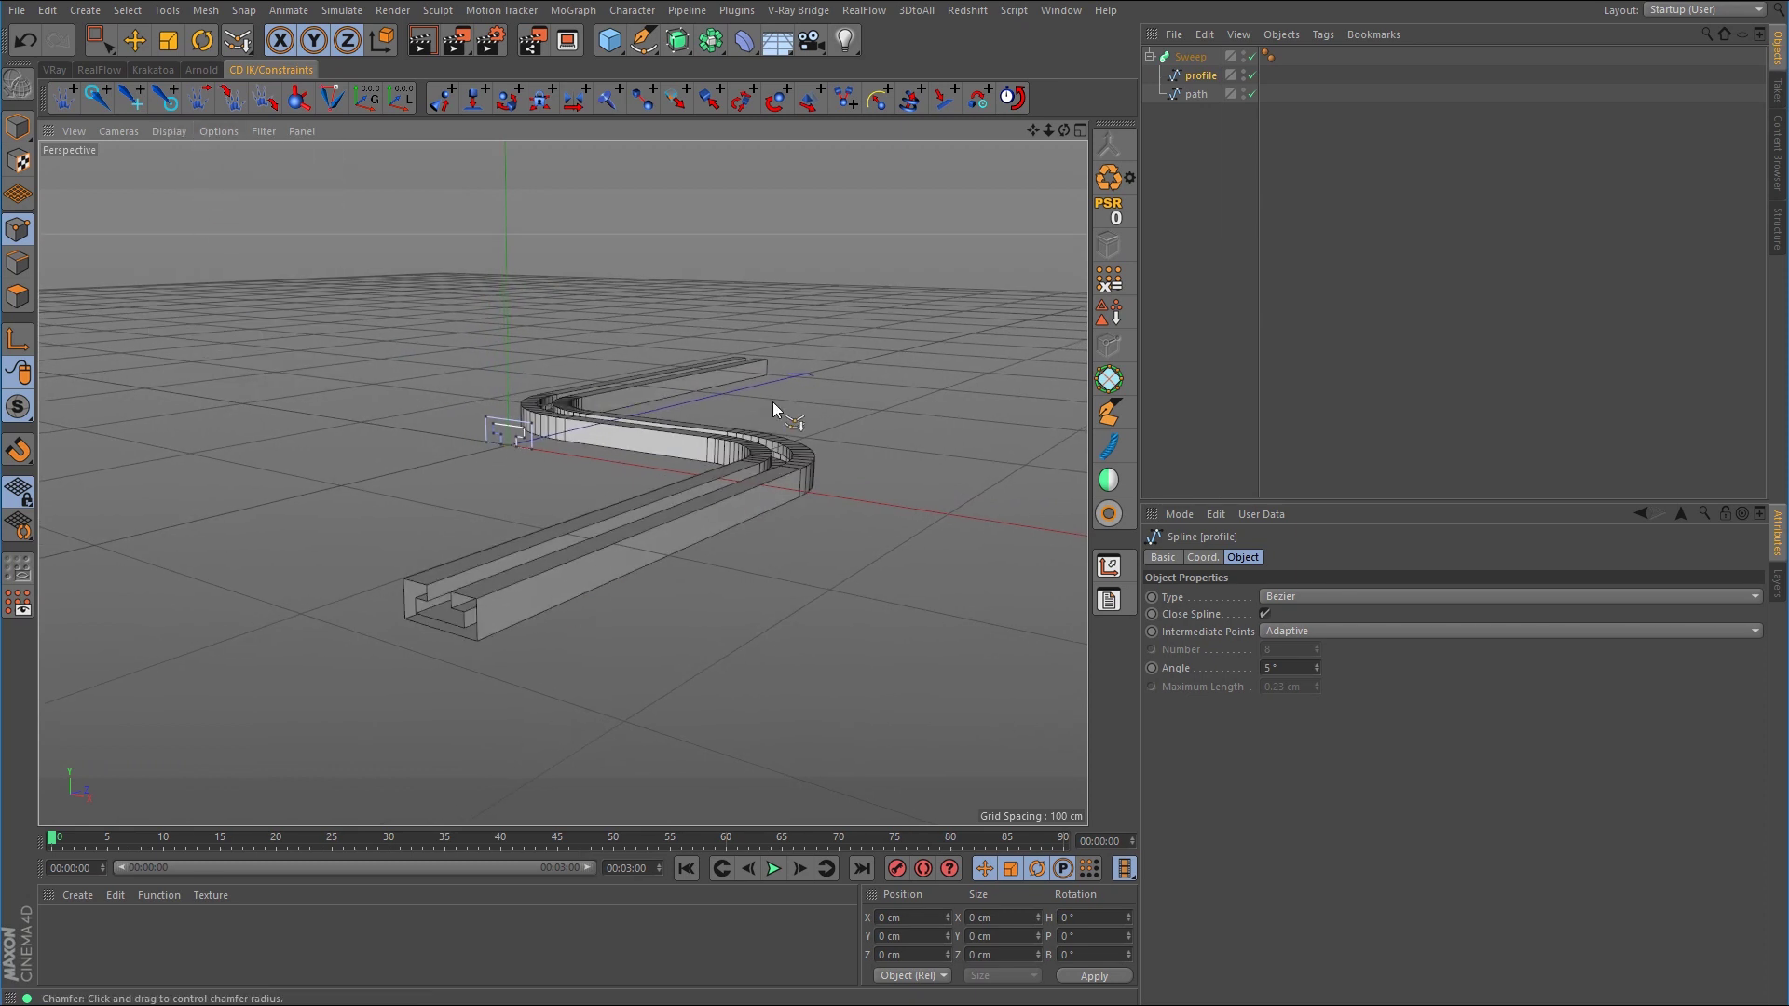
# Lengthen the far end of the path by moving its end point along Z to about 452 cm
pyautogui.click(1196, 94)
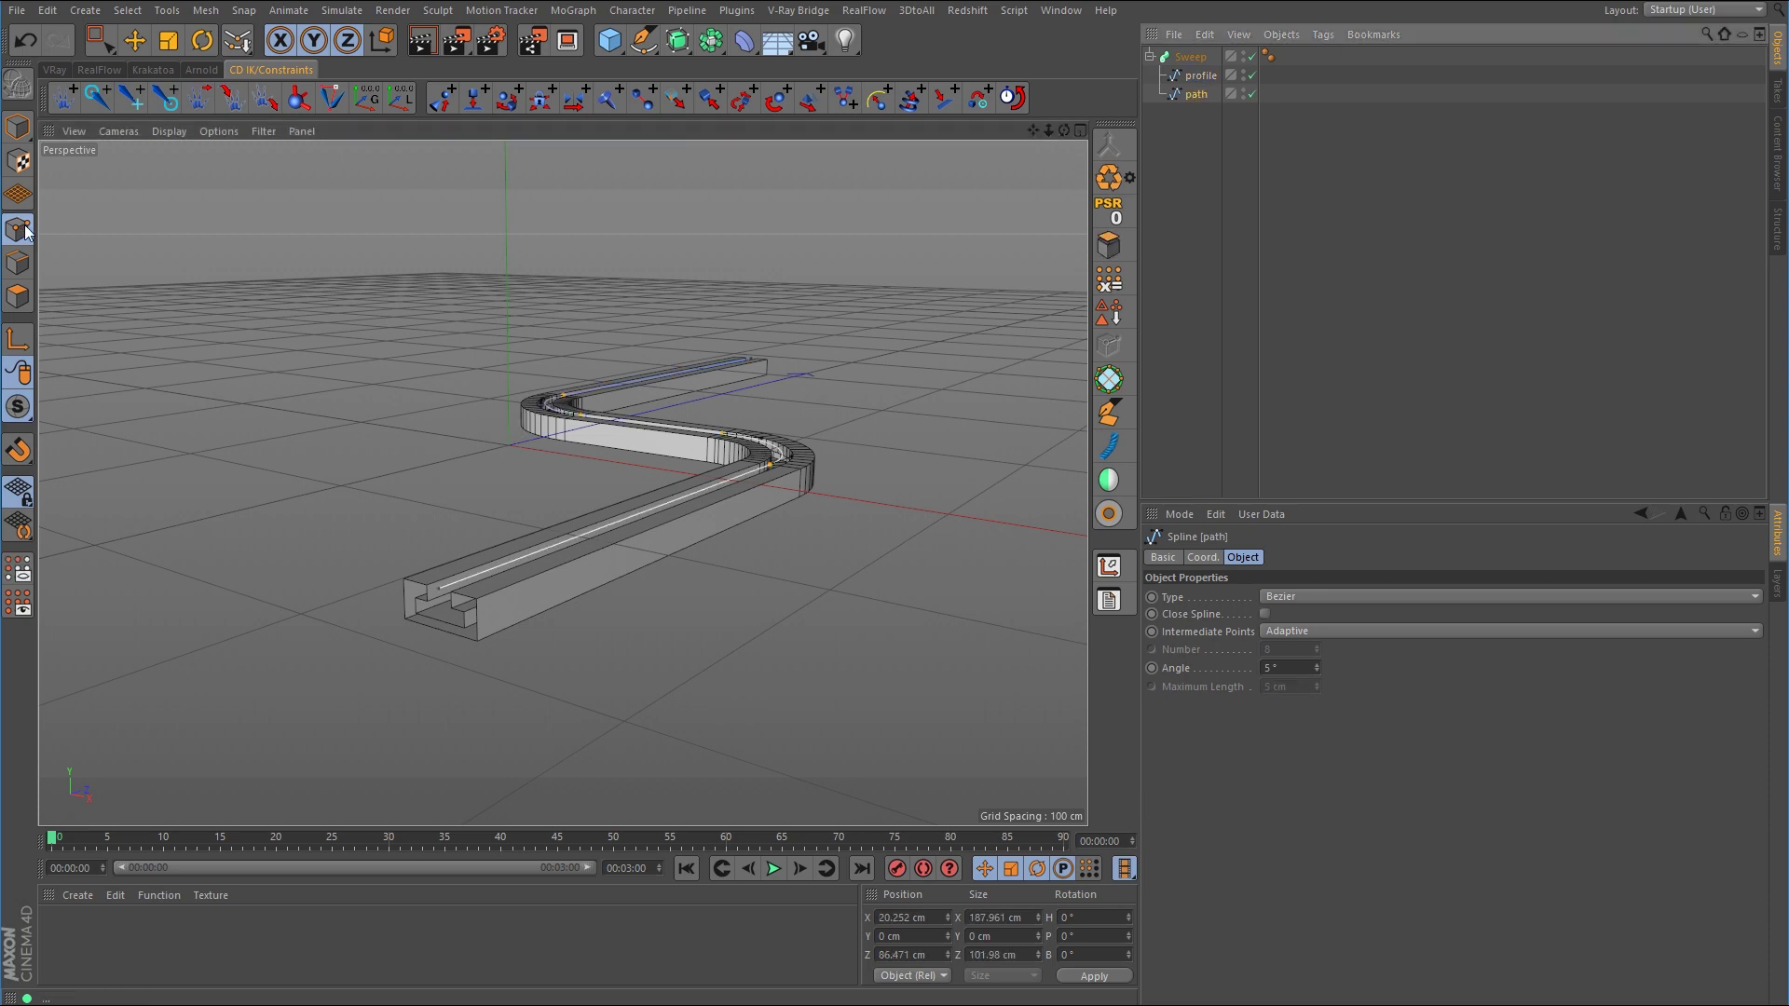
pyautogui.press('0')
pyautogui.keyDown('alt'); pyautogui.moveTo(686, 366); pyautogui.dragTo(907, 328); pyautogui.keyUp('alt')
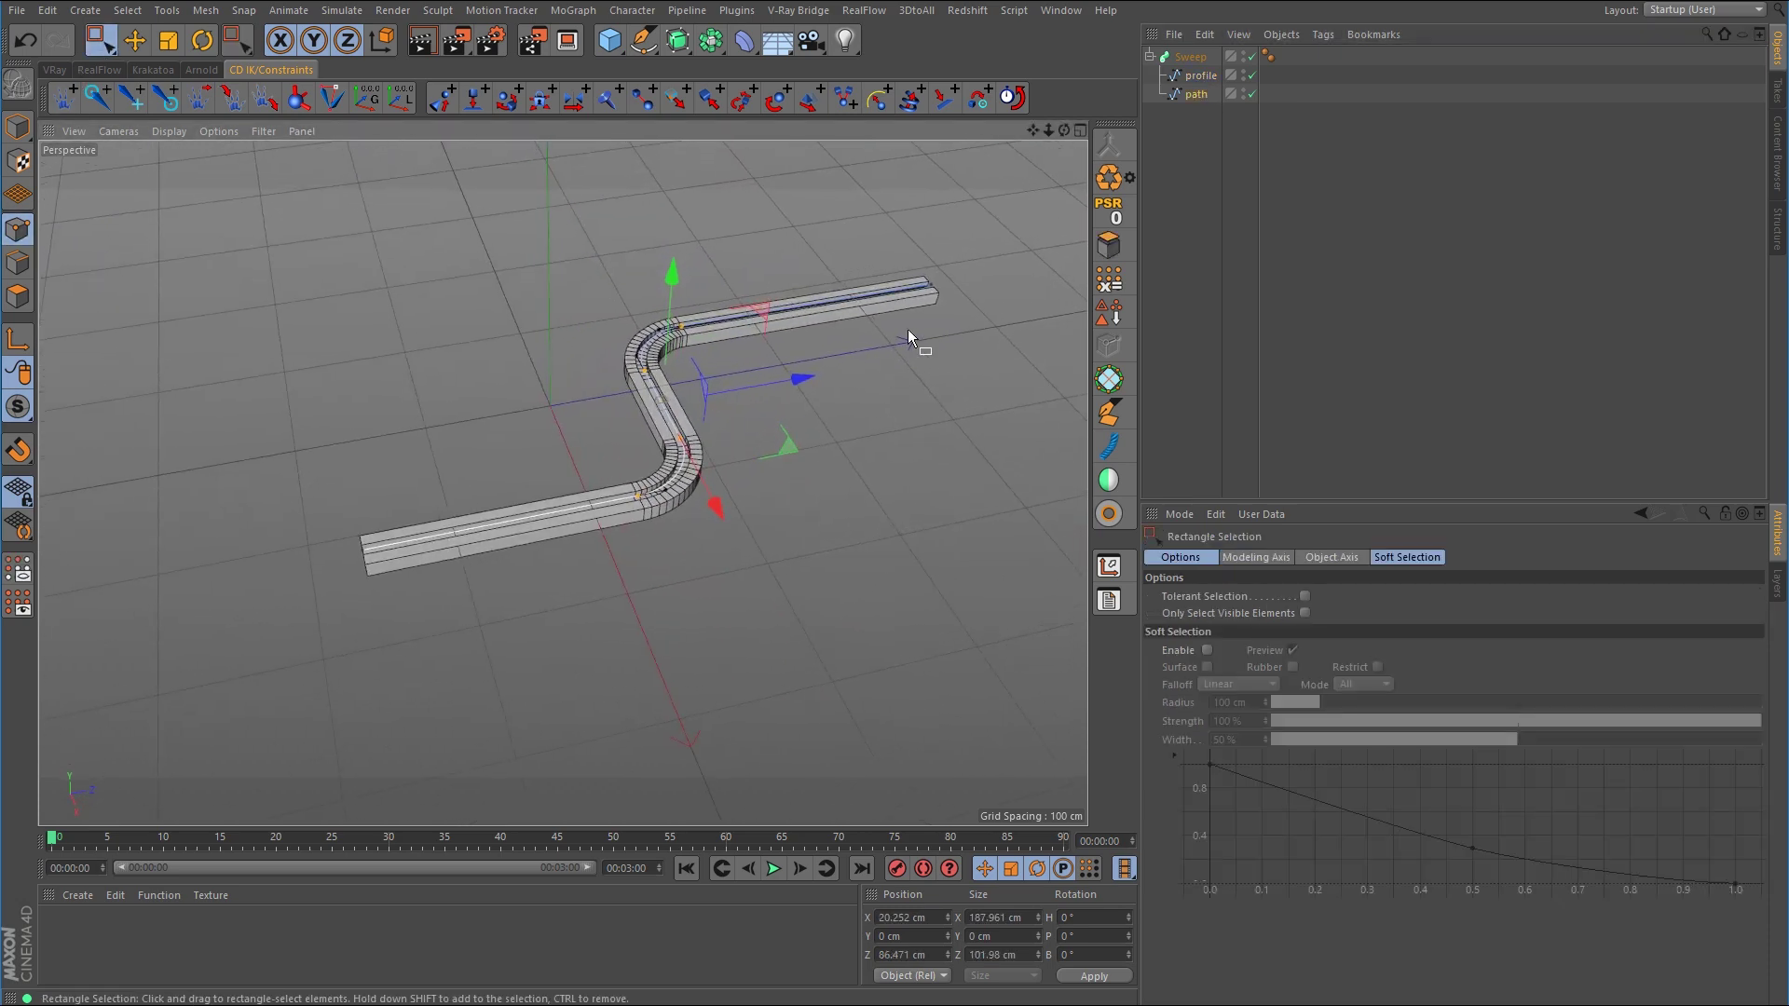
pyautogui.click(909, 323)
pyautogui.click(1011, 276)
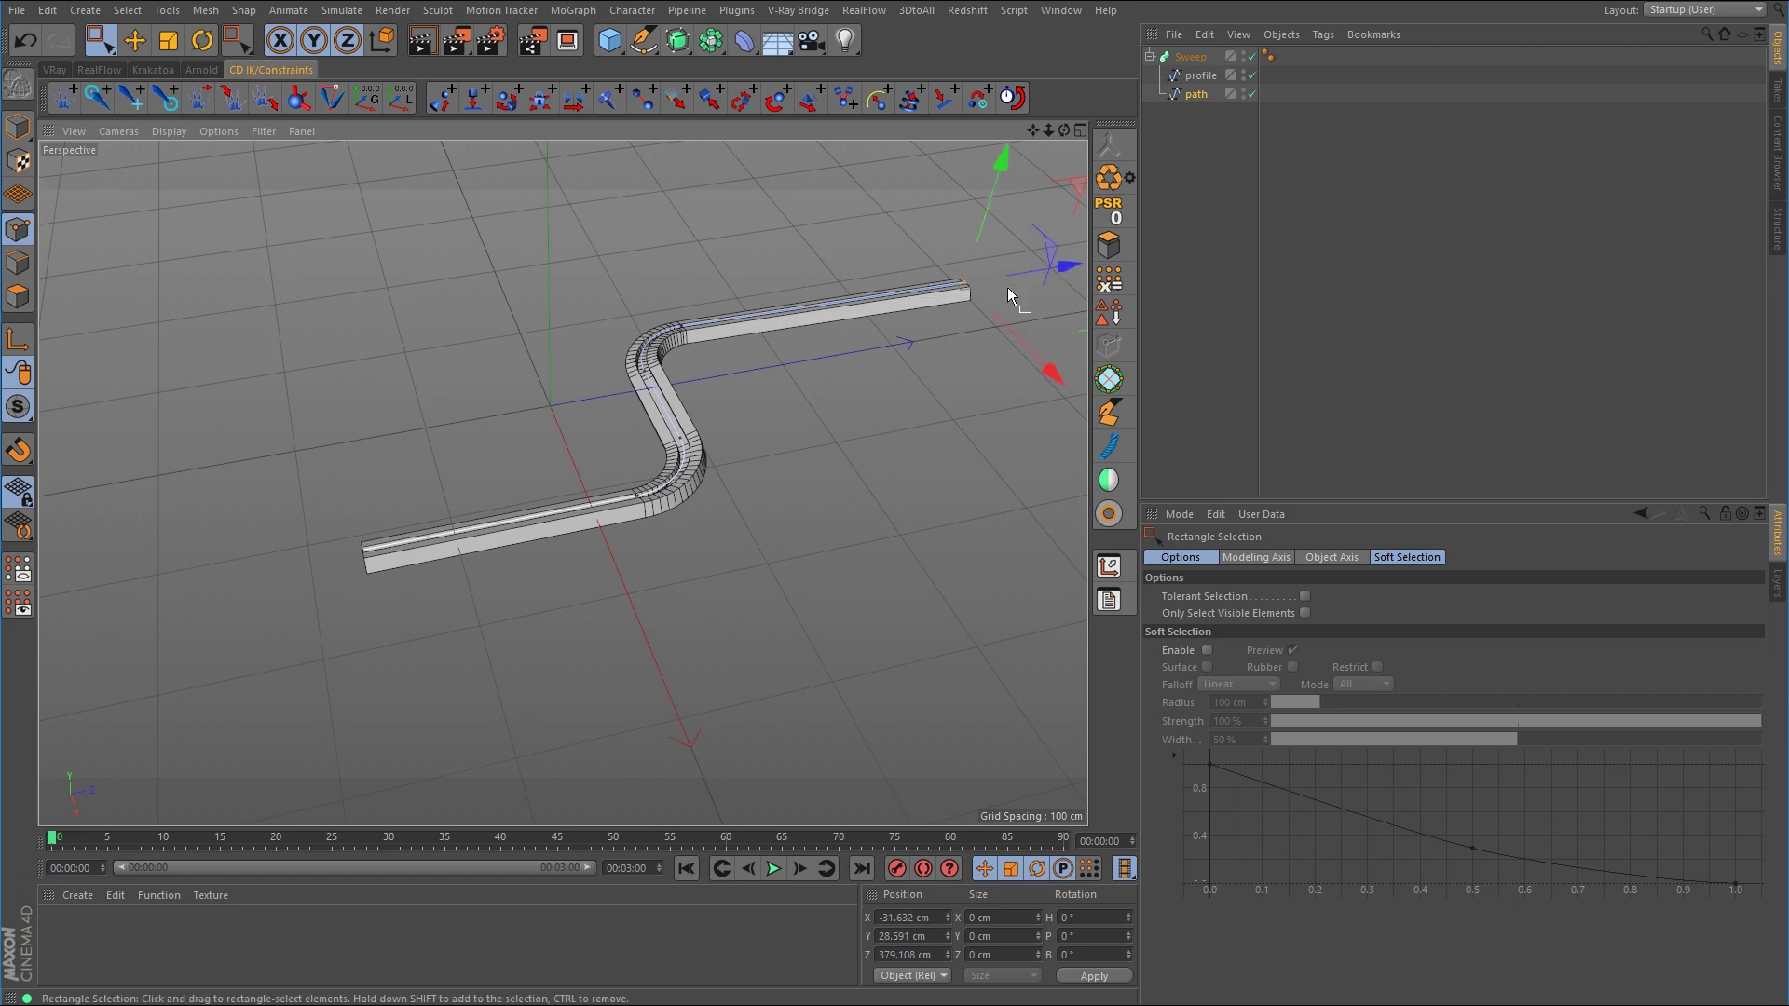
pyautogui.click(1019, 315)
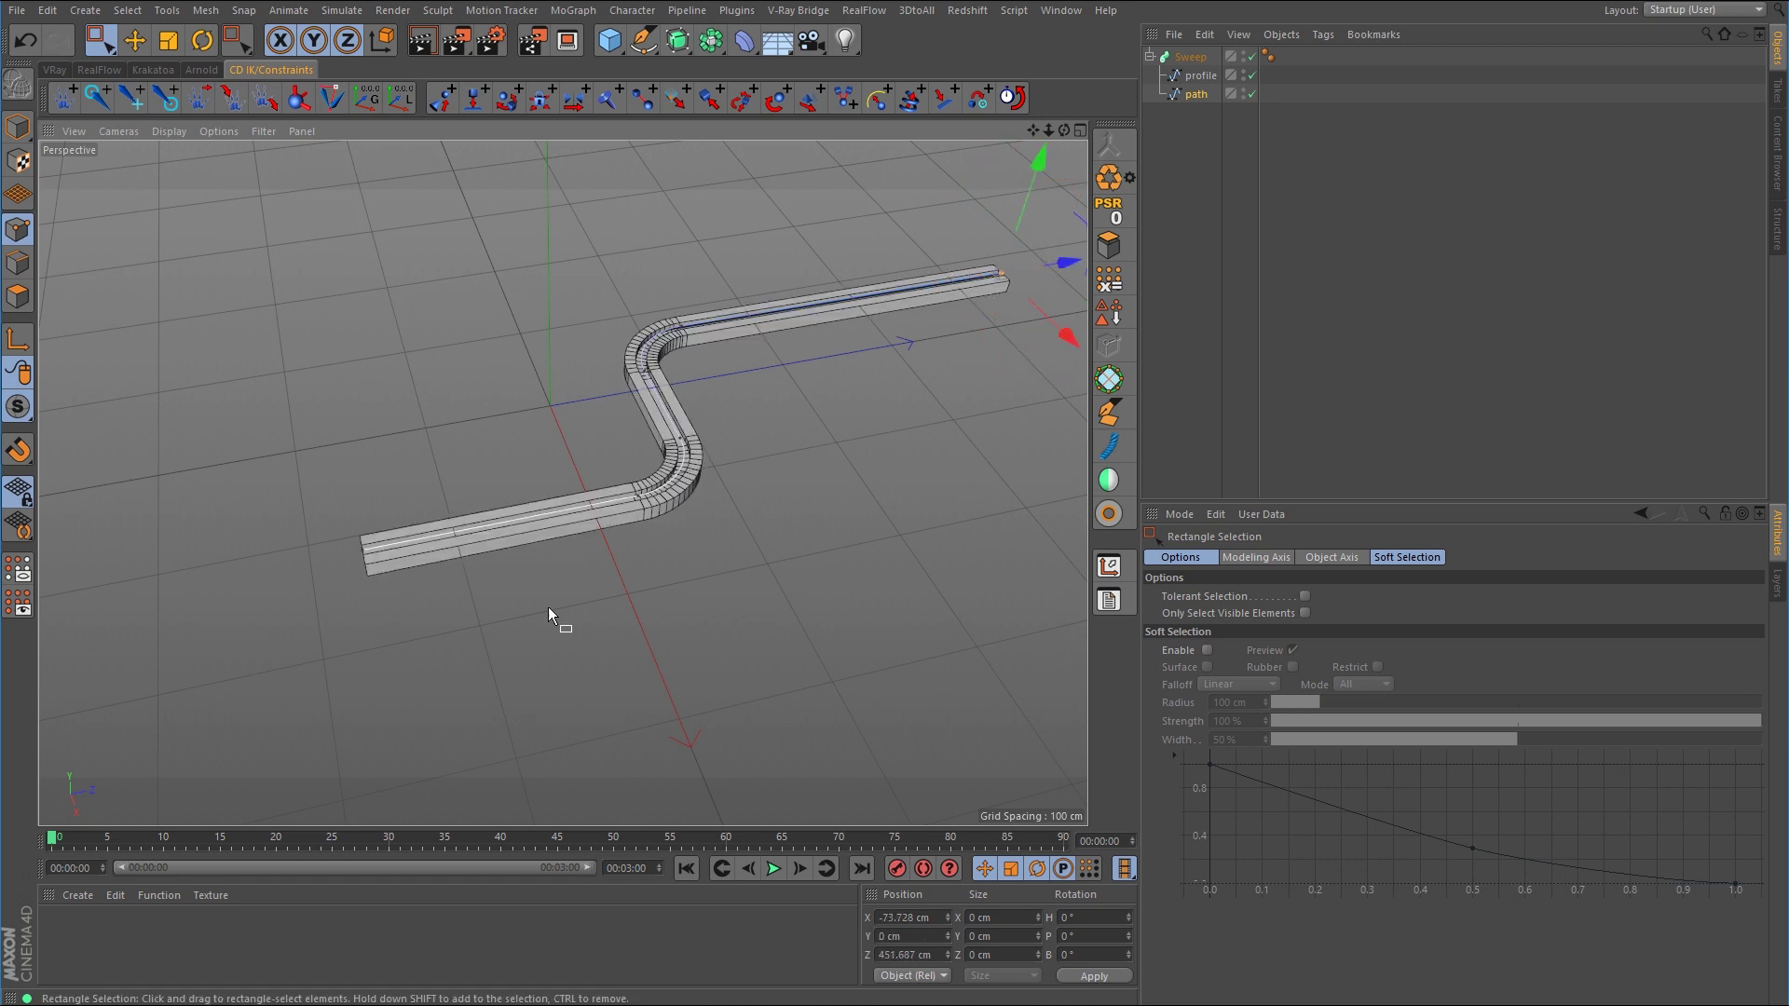
# Lengthen the near end of the path by moving its end point along Z to about -273 cm
pyautogui.keyDown('alt'); pyautogui.moveTo(550, 608); pyautogui.dragTo(650, 575); pyautogui.keyUp('alt')
pyautogui.moveTo(568, 510); pyautogui.dragTo(467, 606)
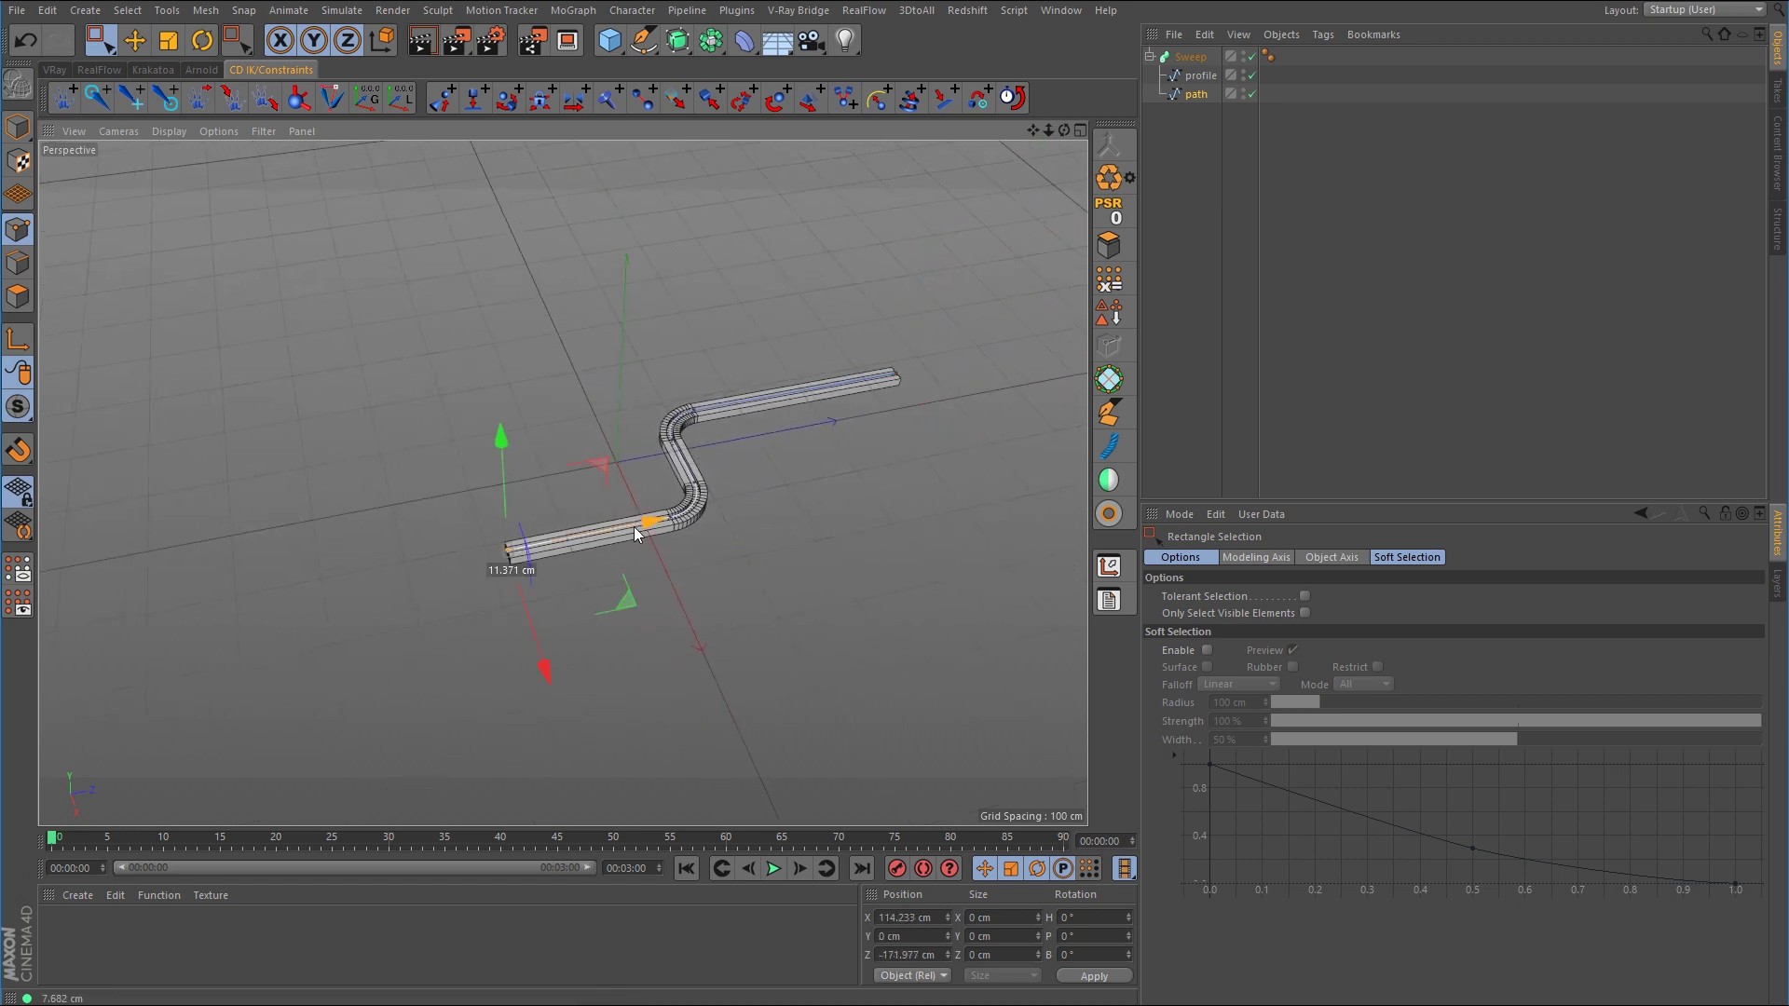
pyautogui.moveTo(633, 527); pyautogui.dragTo(559, 550)
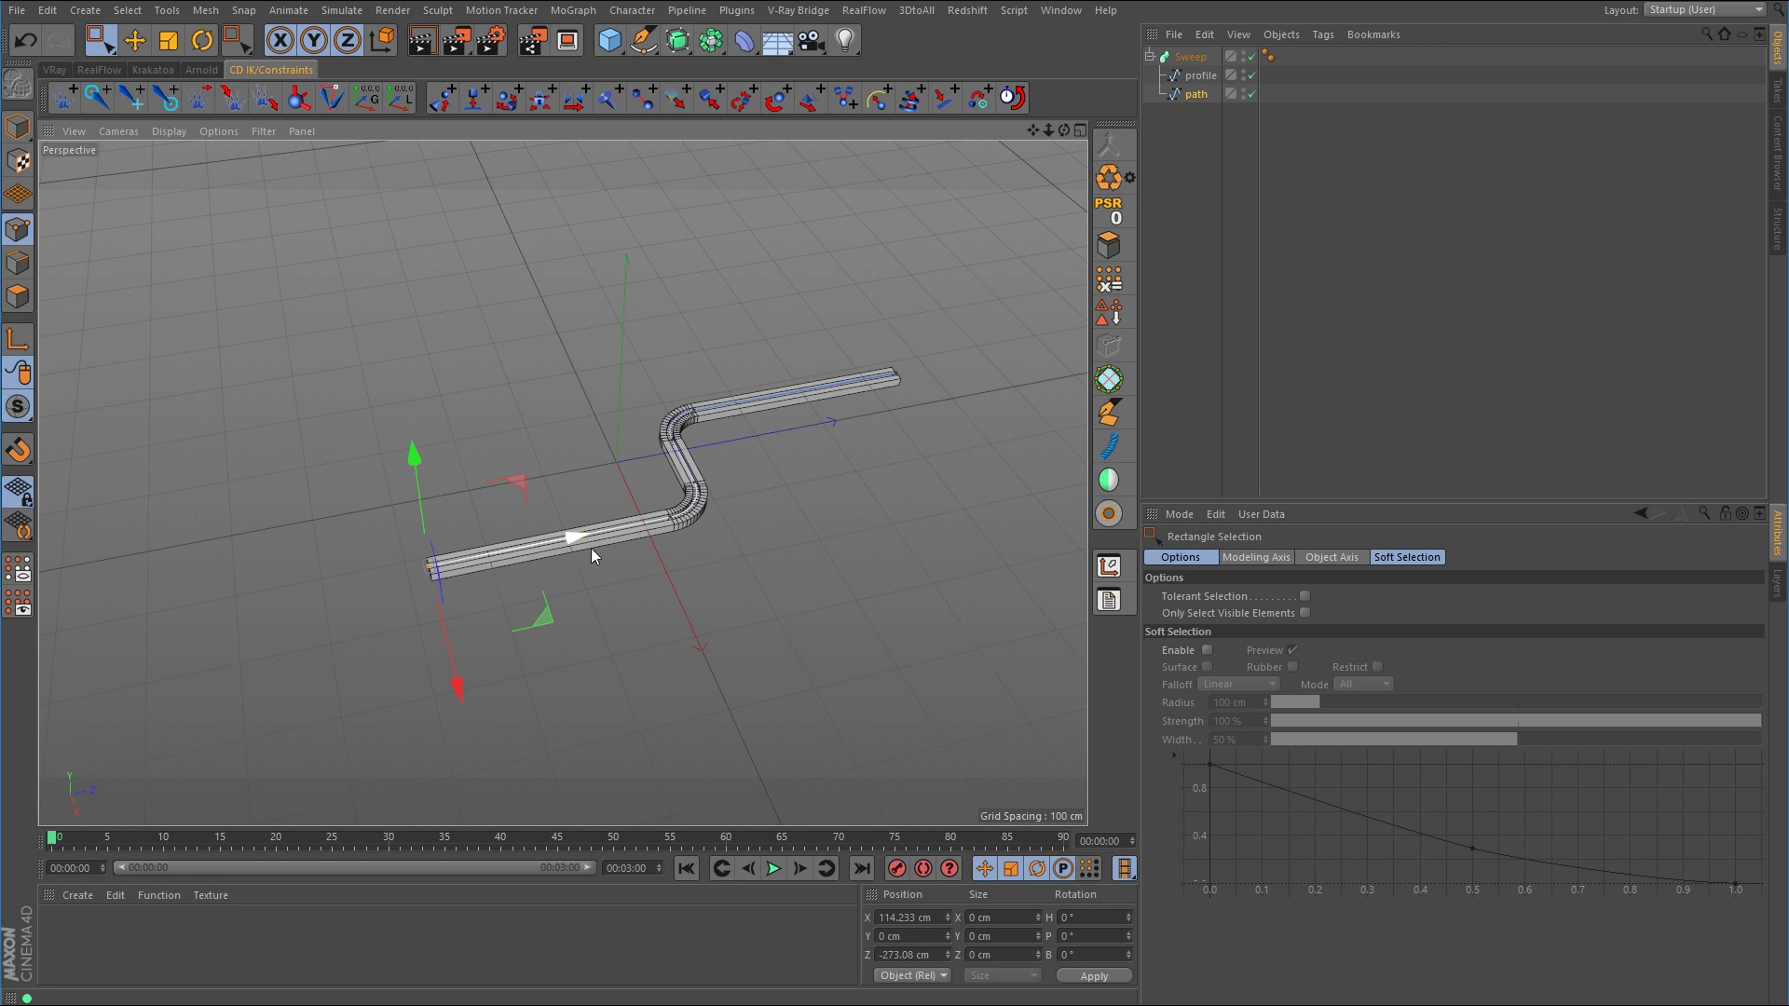
# Rotate the profile spline's axis to a pitch of 180° so the rail's opening faces downward
pyautogui.click(1201, 78)
pyautogui.click(18, 126)
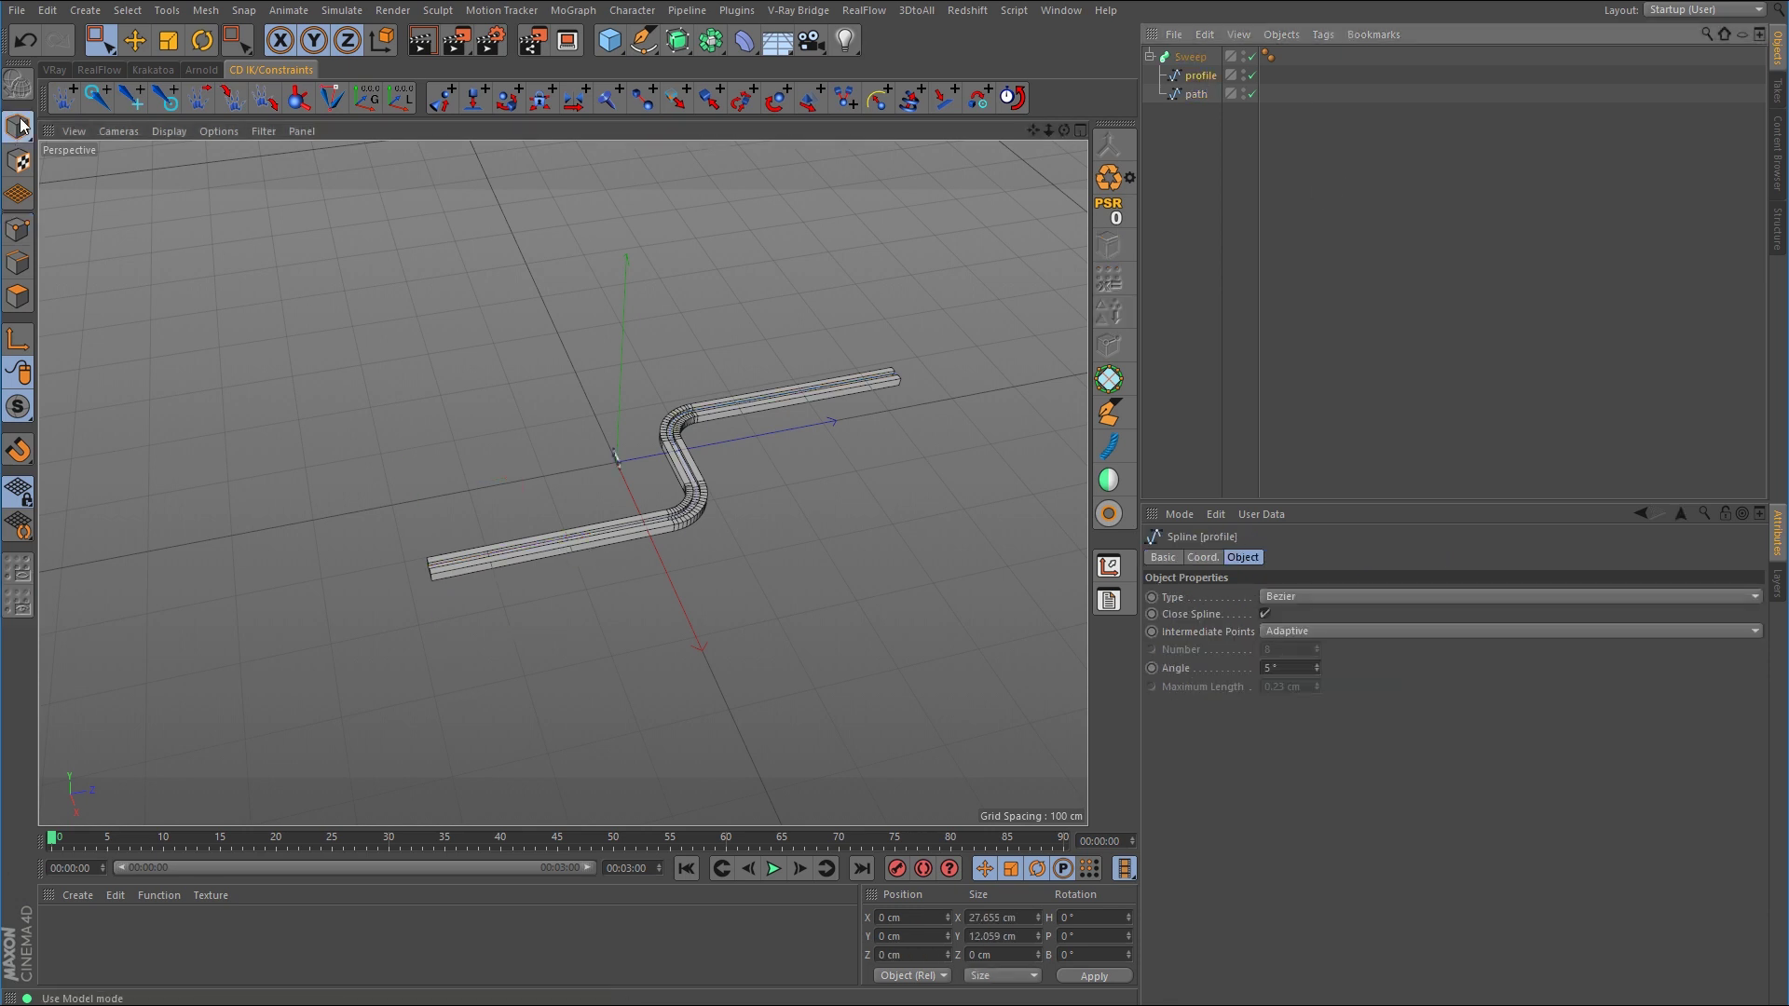
pyautogui.click(134, 40)
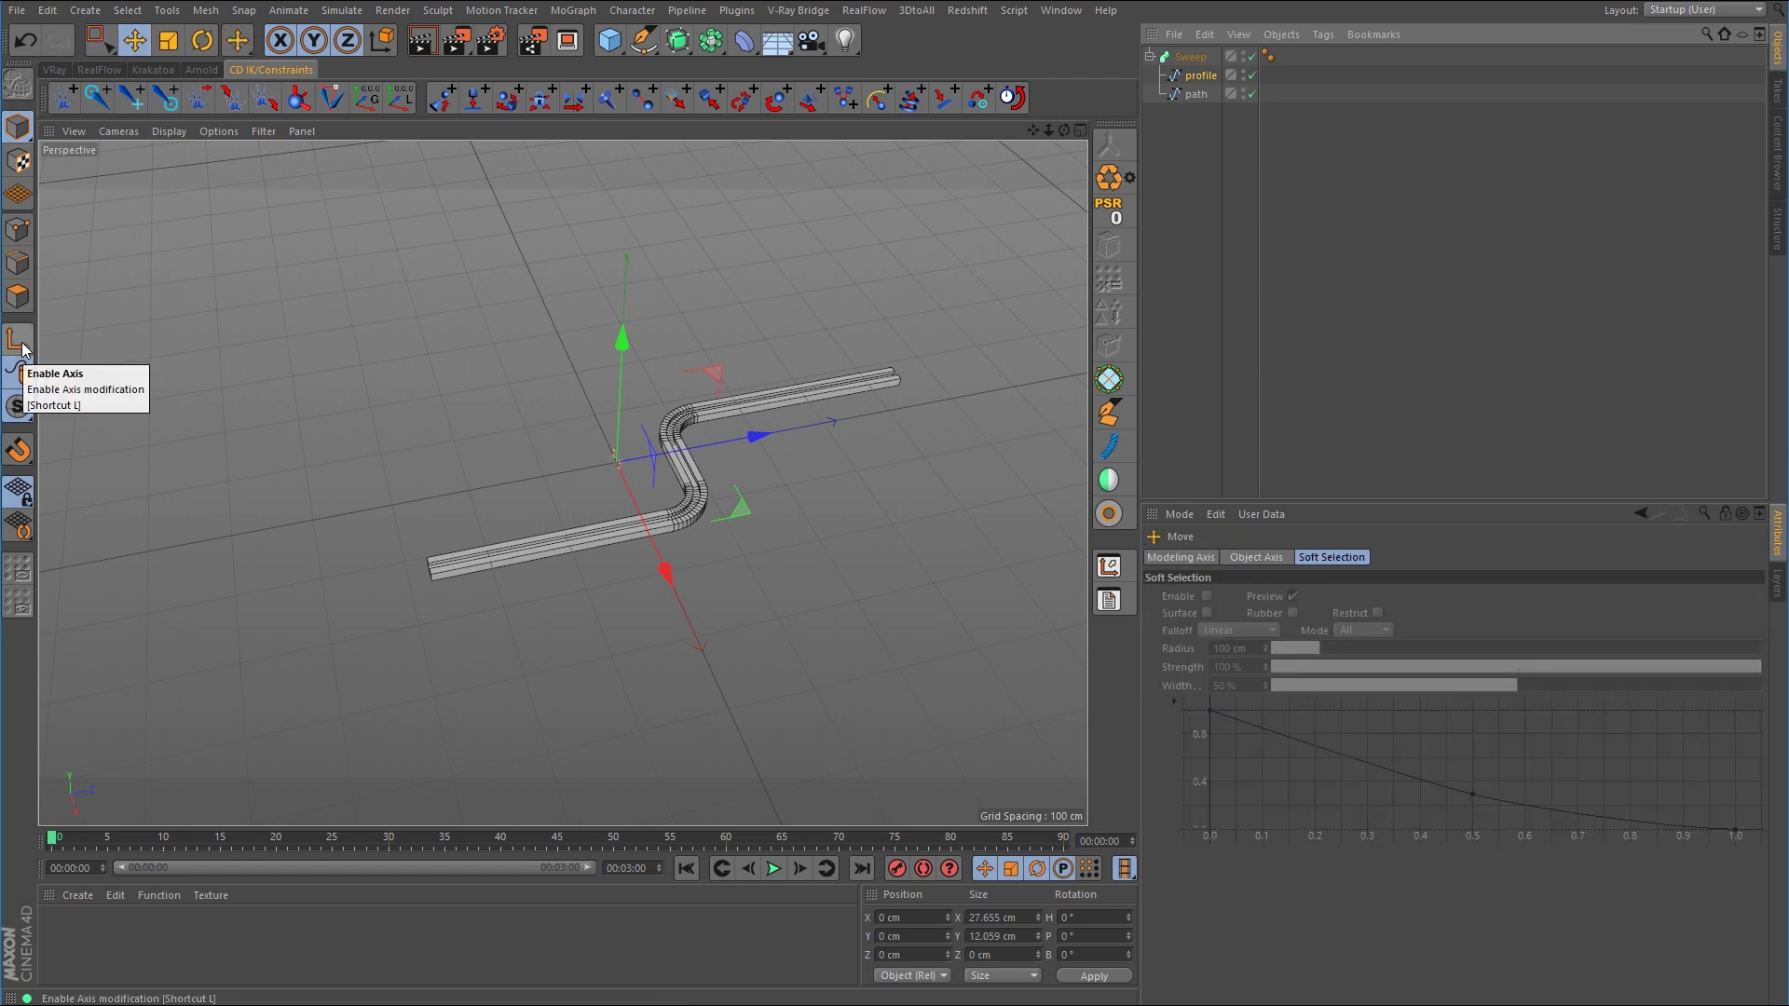
pyautogui.keyDown('alt'); pyautogui.moveTo(440, 451); pyautogui.dragTo(655, 455); pyautogui.keyUp('alt')
pyautogui.keyDown('alt'); pyautogui.moveTo(656, 455); pyautogui.dragTo(809, 417, button='right'); pyautogui.keyUp('alt')
pyautogui.click(202, 40)
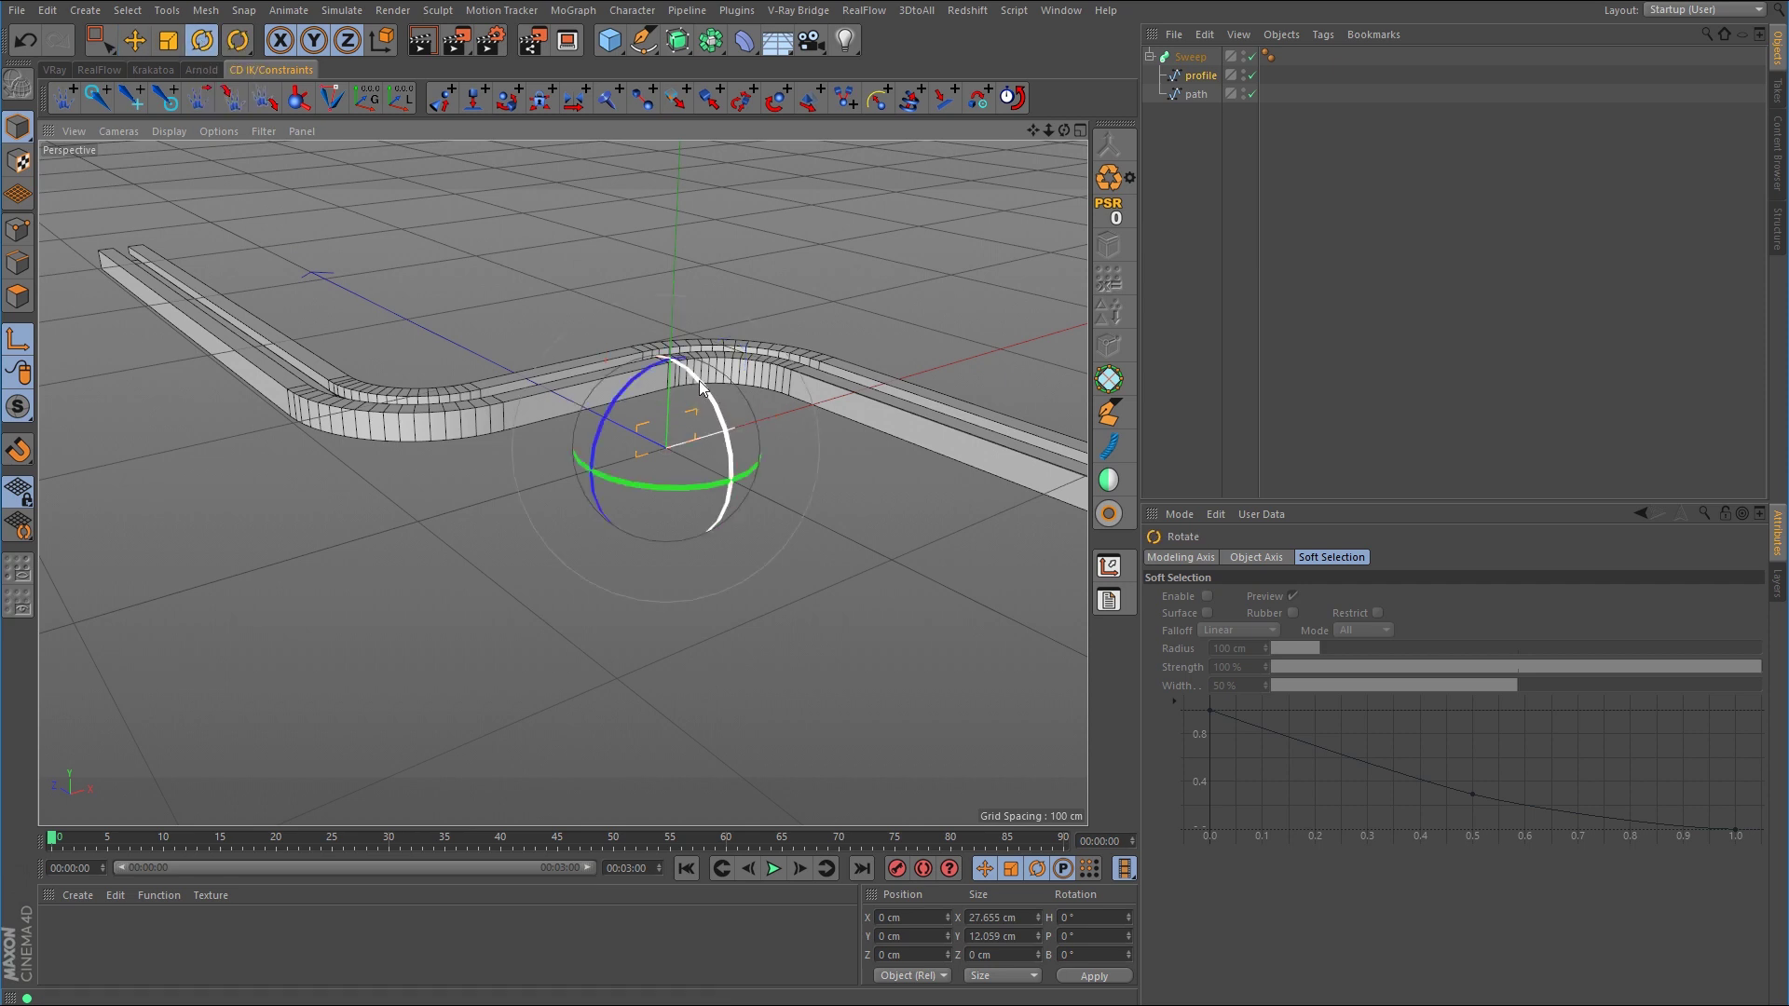
pyautogui.moveTo(699, 380); pyautogui.dragTo(631, 551)
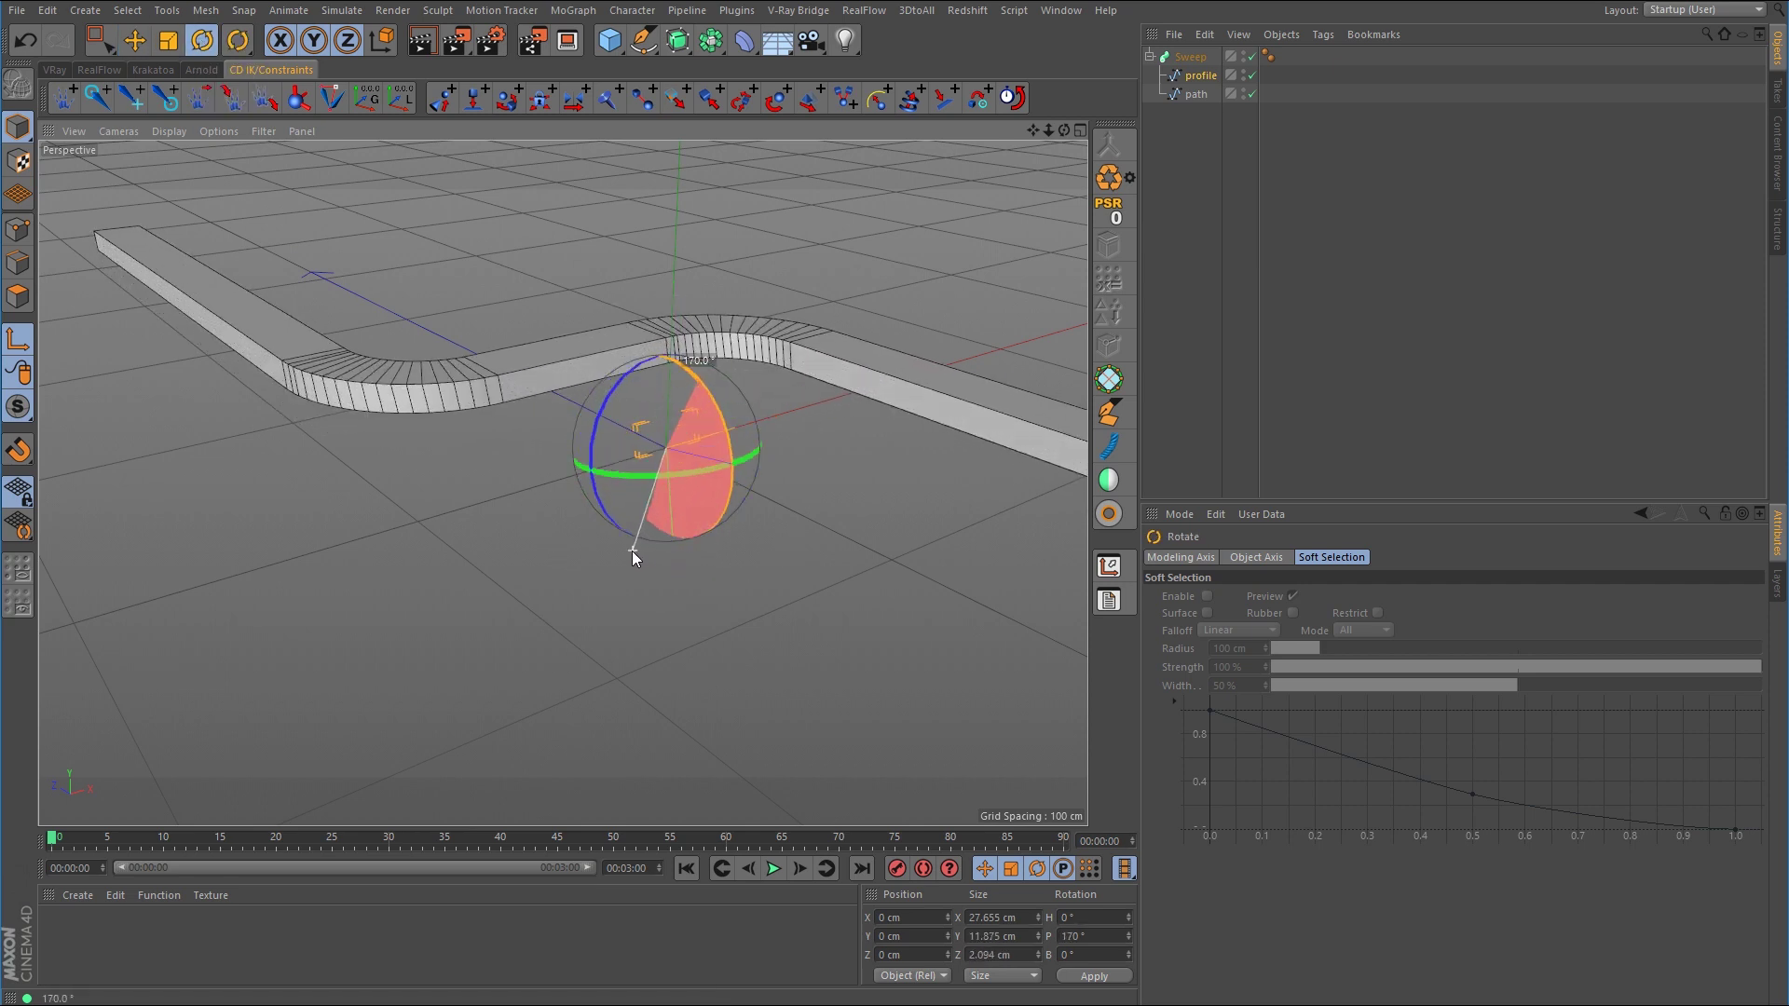
pyautogui.press('e')
# Copy the path spline out of the Sweep object to the top level of the hierarchy and disable the copy
pyautogui.keyDown('alt'); pyautogui.moveTo(691, 409); pyautogui.dragTo(673, 449, button='middle'); pyautogui.keyUp('alt')
pyautogui.scroll(5, 673, 449)
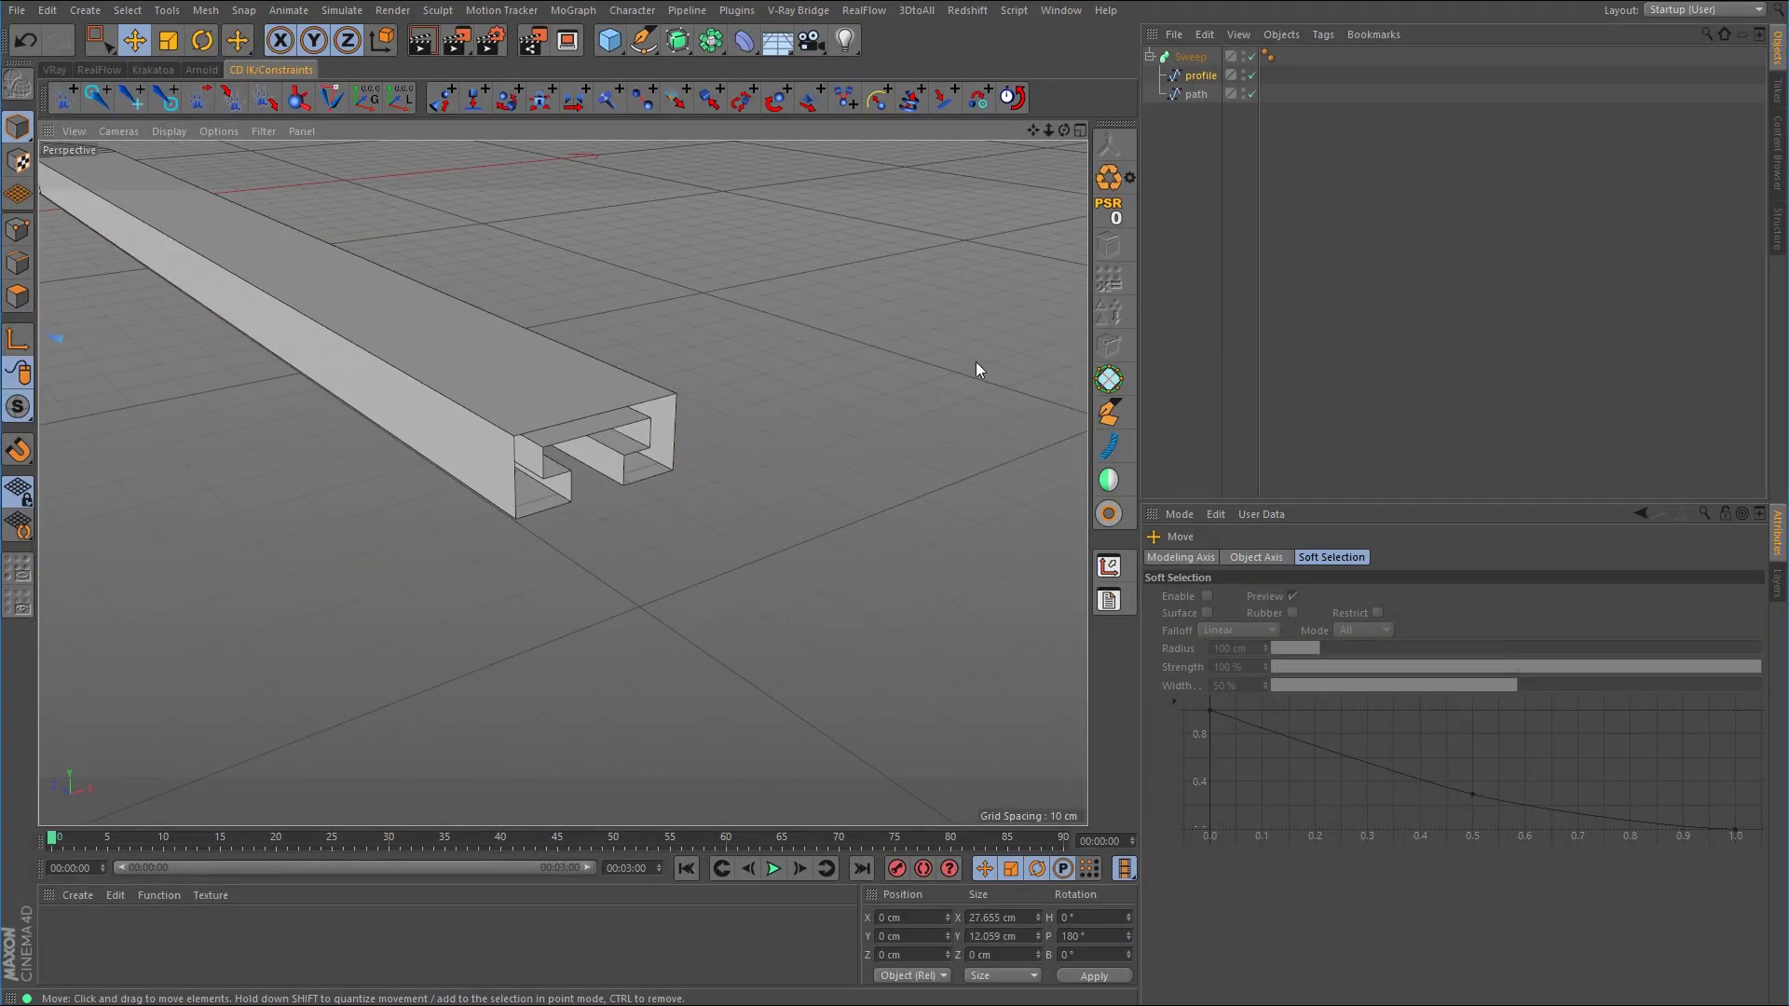
pyautogui.click(1198, 95)
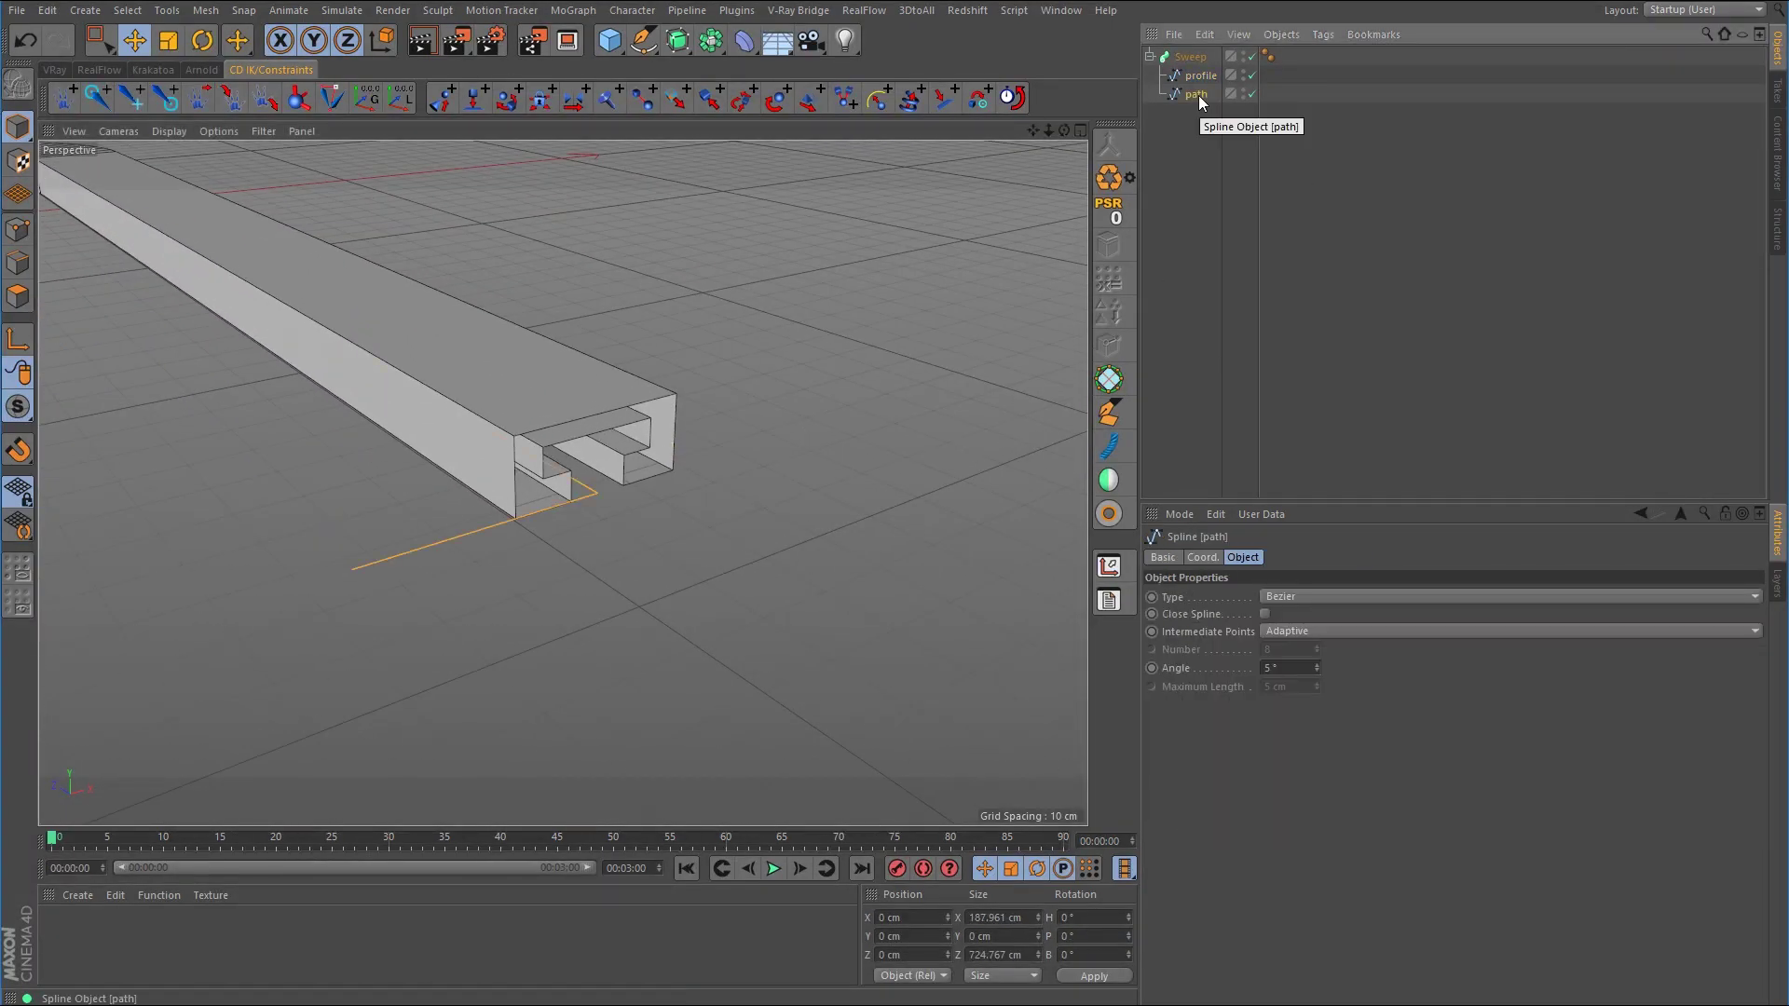
pyautogui.keyDown('ctrl'); pyautogui.moveTo(1199, 95); pyautogui.dragTo(1198, 199); pyautogui.keyUp('ctrl')
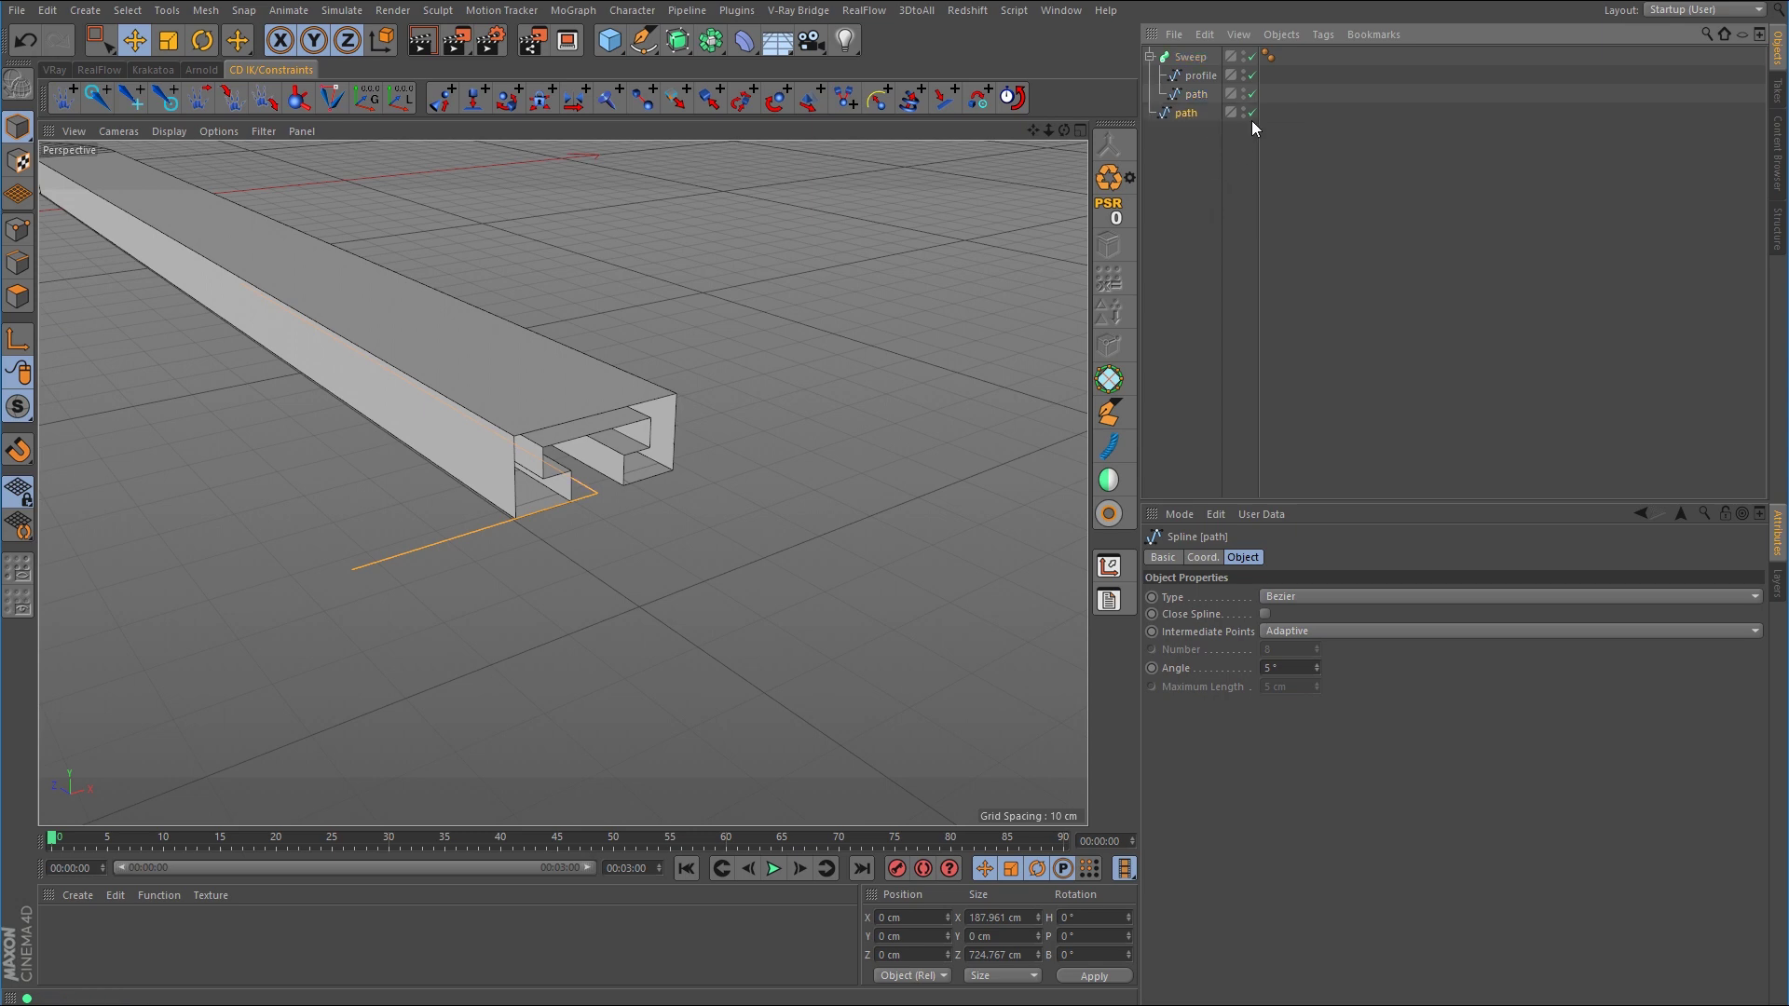
# Convert the Sweep object into an editable polygon object
pyautogui.click(1190, 56)
pyautogui.scroll(-5, 596, 466)
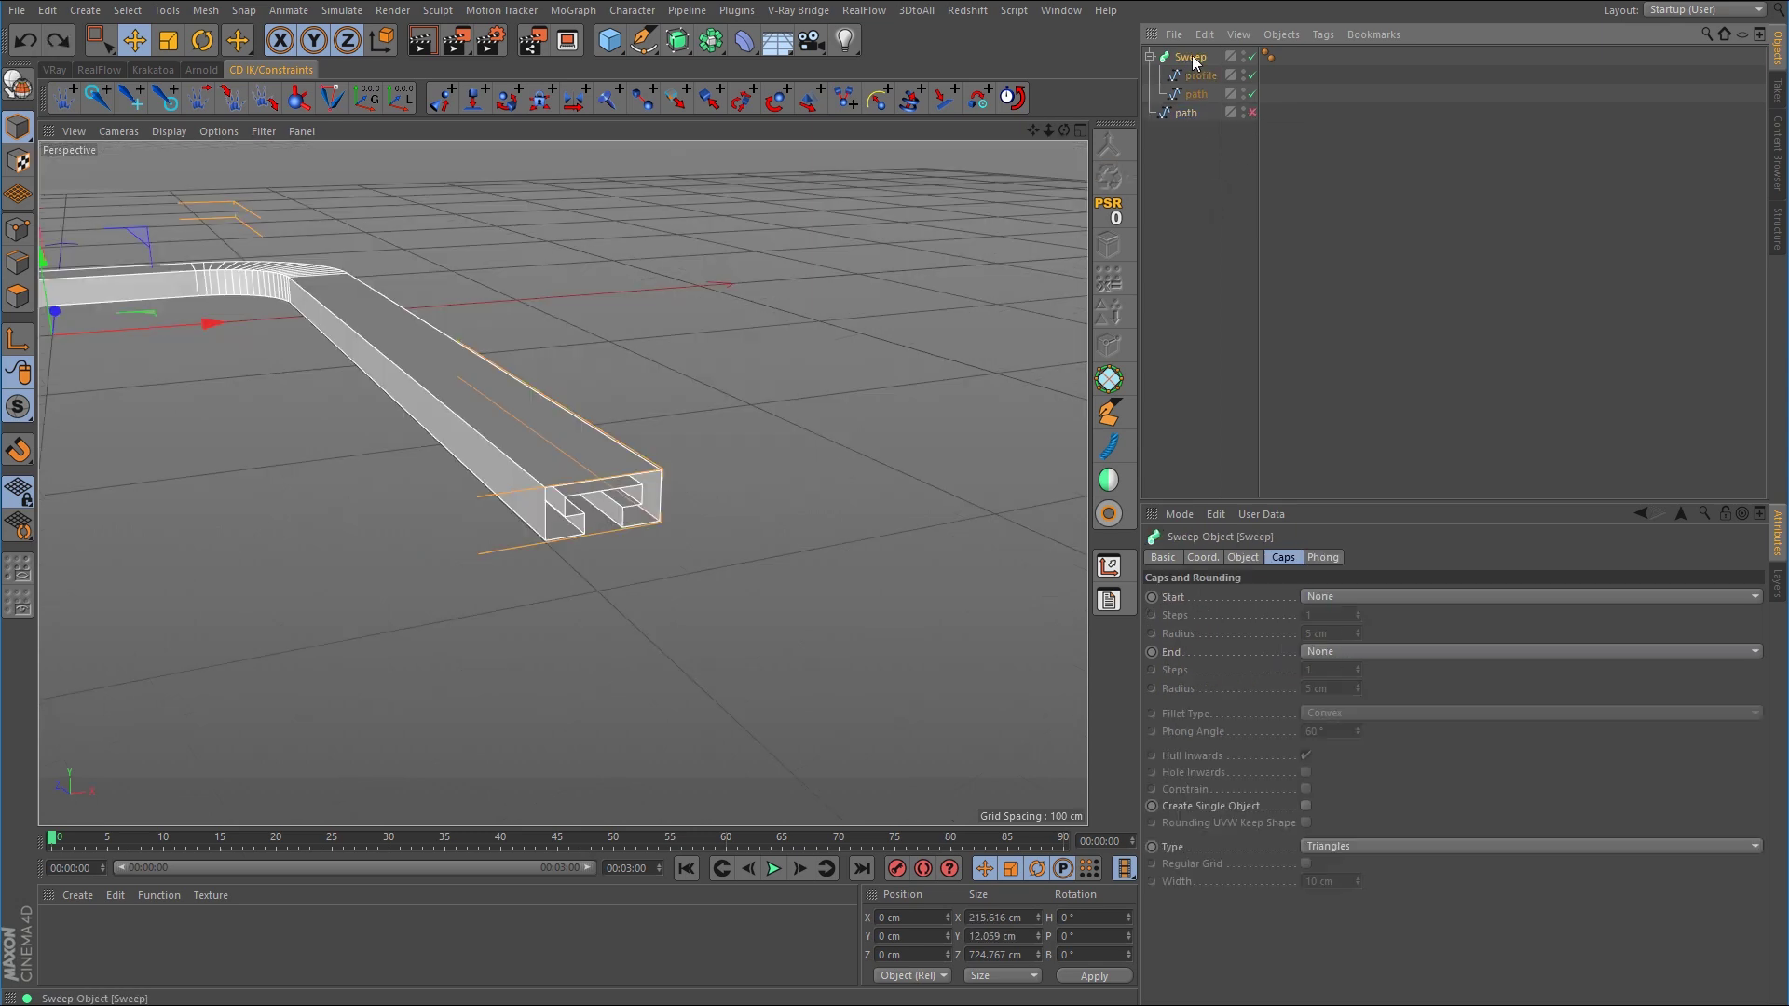
pyautogui.click(7, 82)
# Close the open polygon holes at both ends of the rail
pyautogui.click(17, 230)
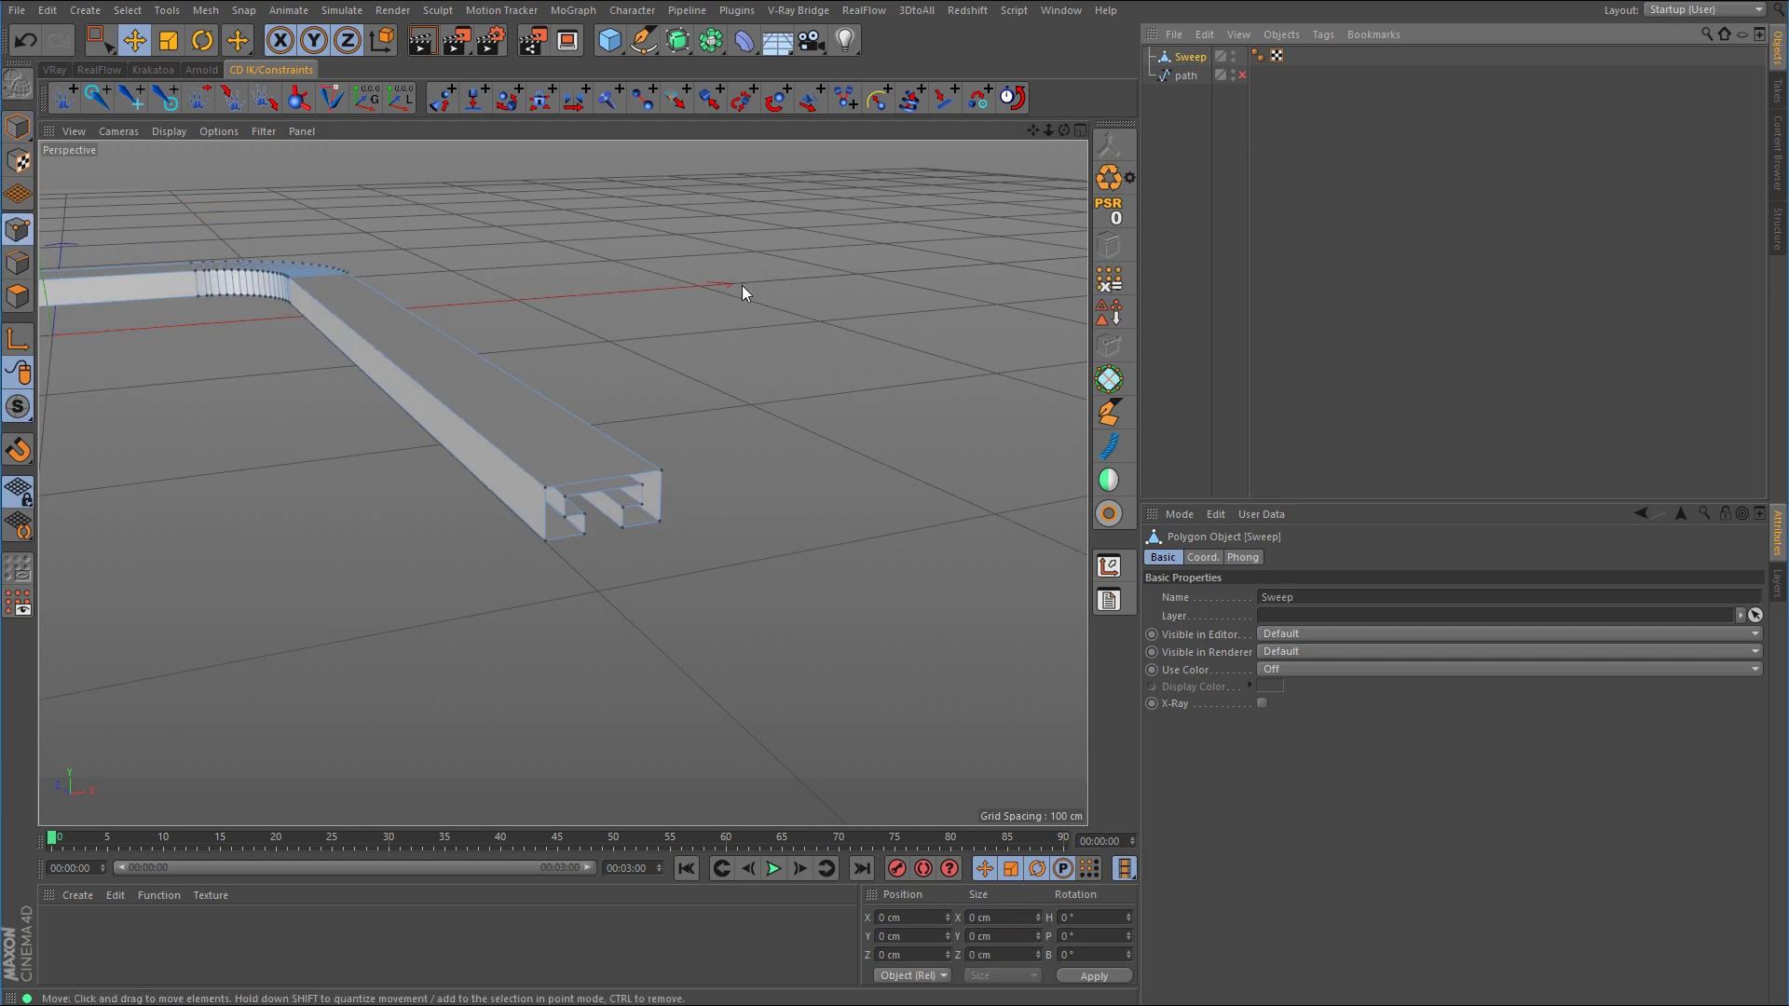
pyautogui.rightClick(741, 285)
pyautogui.click(785, 403)
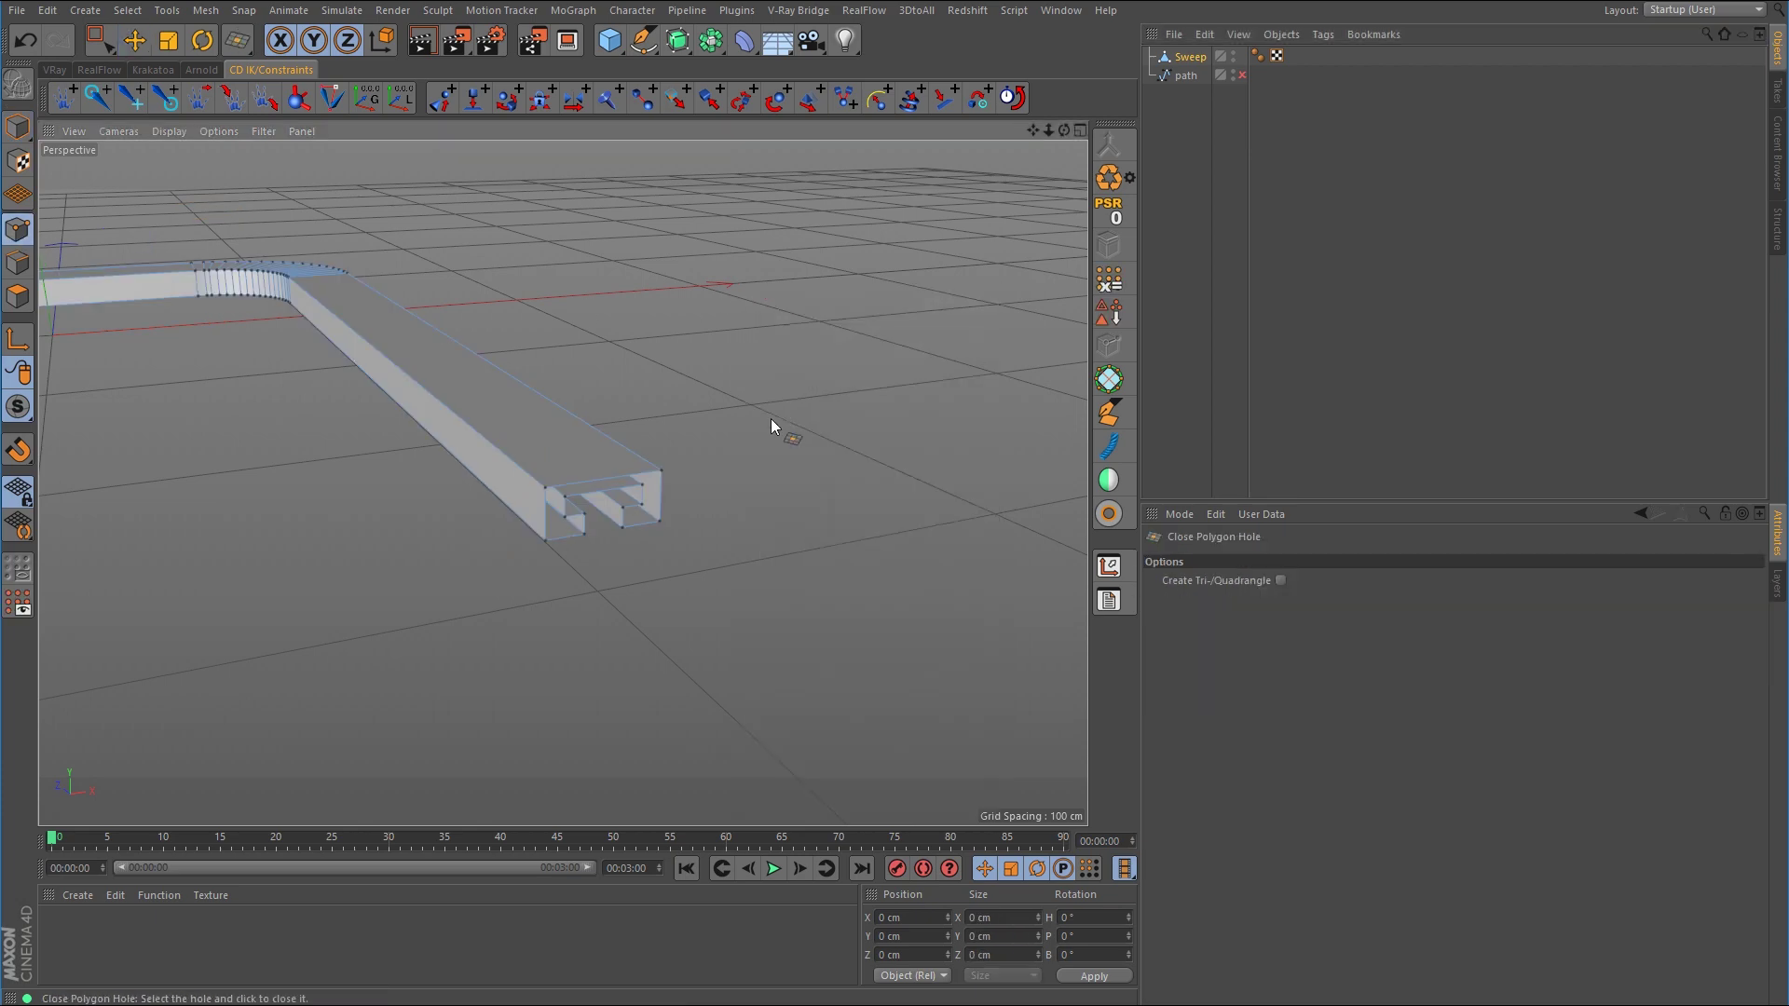
pyautogui.click(652, 489)
pyautogui.moveTo(833, 425)
pyautogui.keyDown('alt'); pyautogui.mouseDown()
pyautogui.moveTo(584, 439)
pyautogui.moveTo(842, 395)
pyautogui.mouseUp(); pyautogui.keyUp('alt')
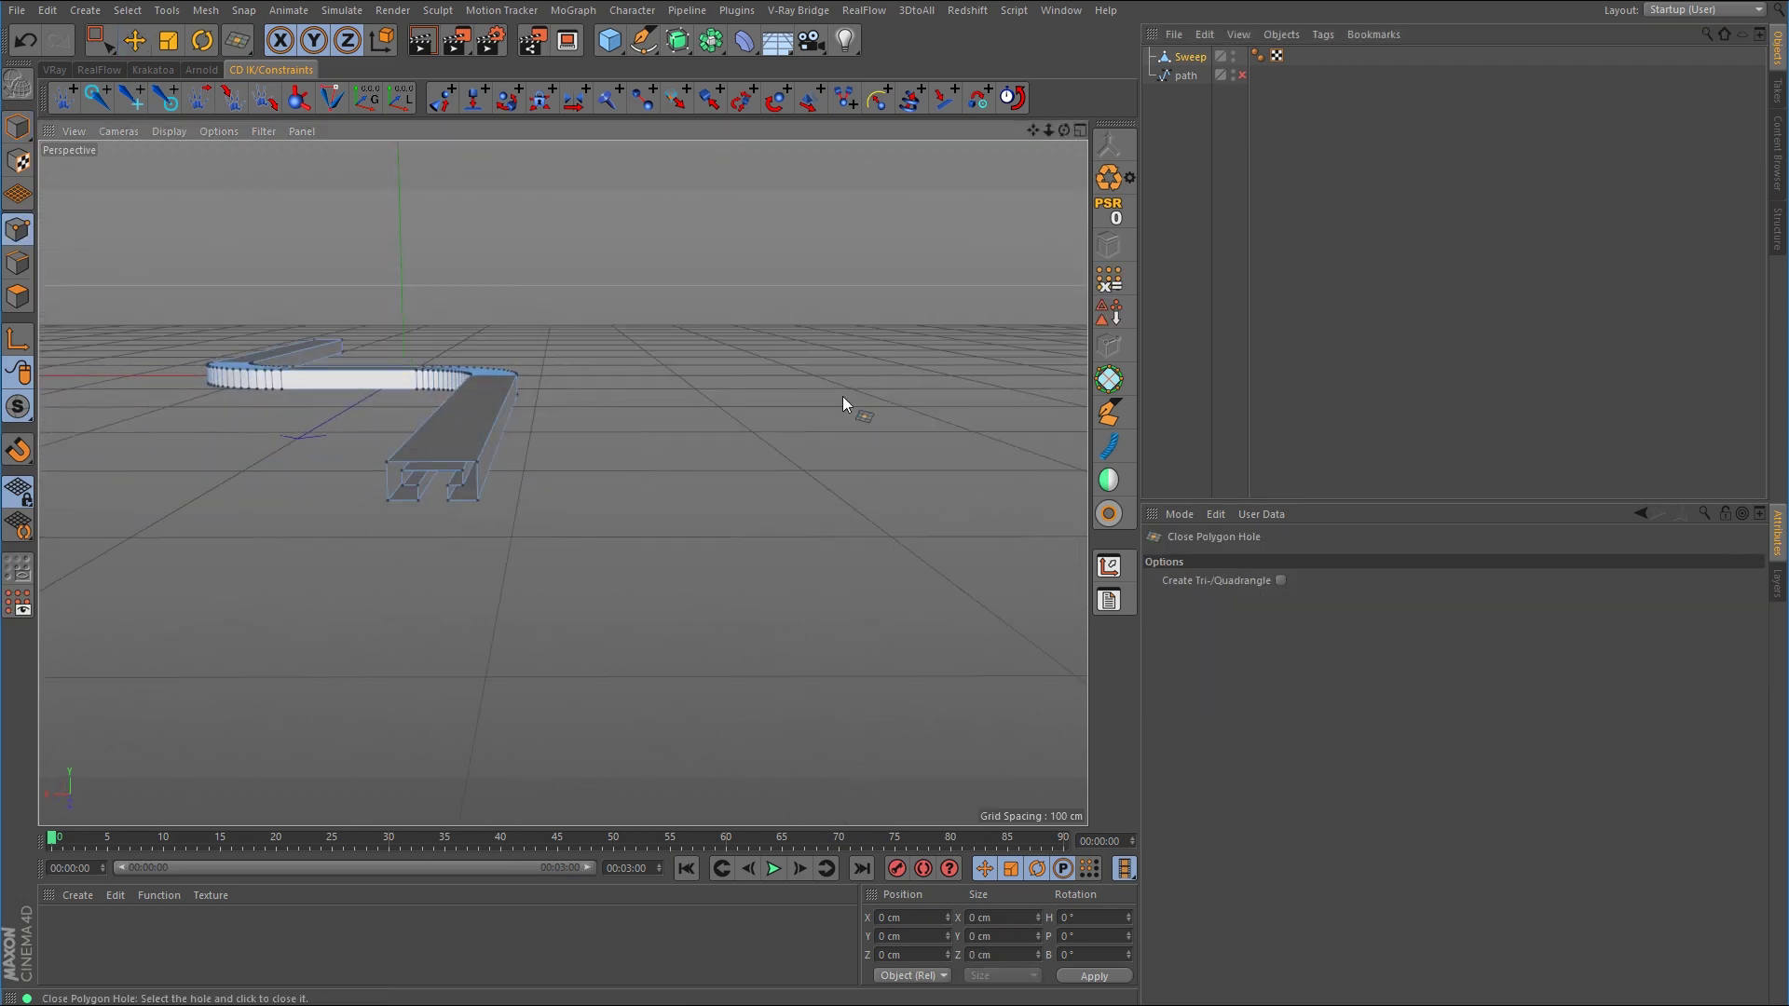
pyautogui.click(483, 484)
pyautogui.keyDown('alt'); pyautogui.moveTo(519, 451); pyautogui.dragTo(639, 396); pyautogui.keyUp('alt')
pyautogui.keyDown('alt'); pyautogui.moveTo(639, 396); pyautogui.dragTo(885, 440, button='right'); pyautogui.keyUp('alt')
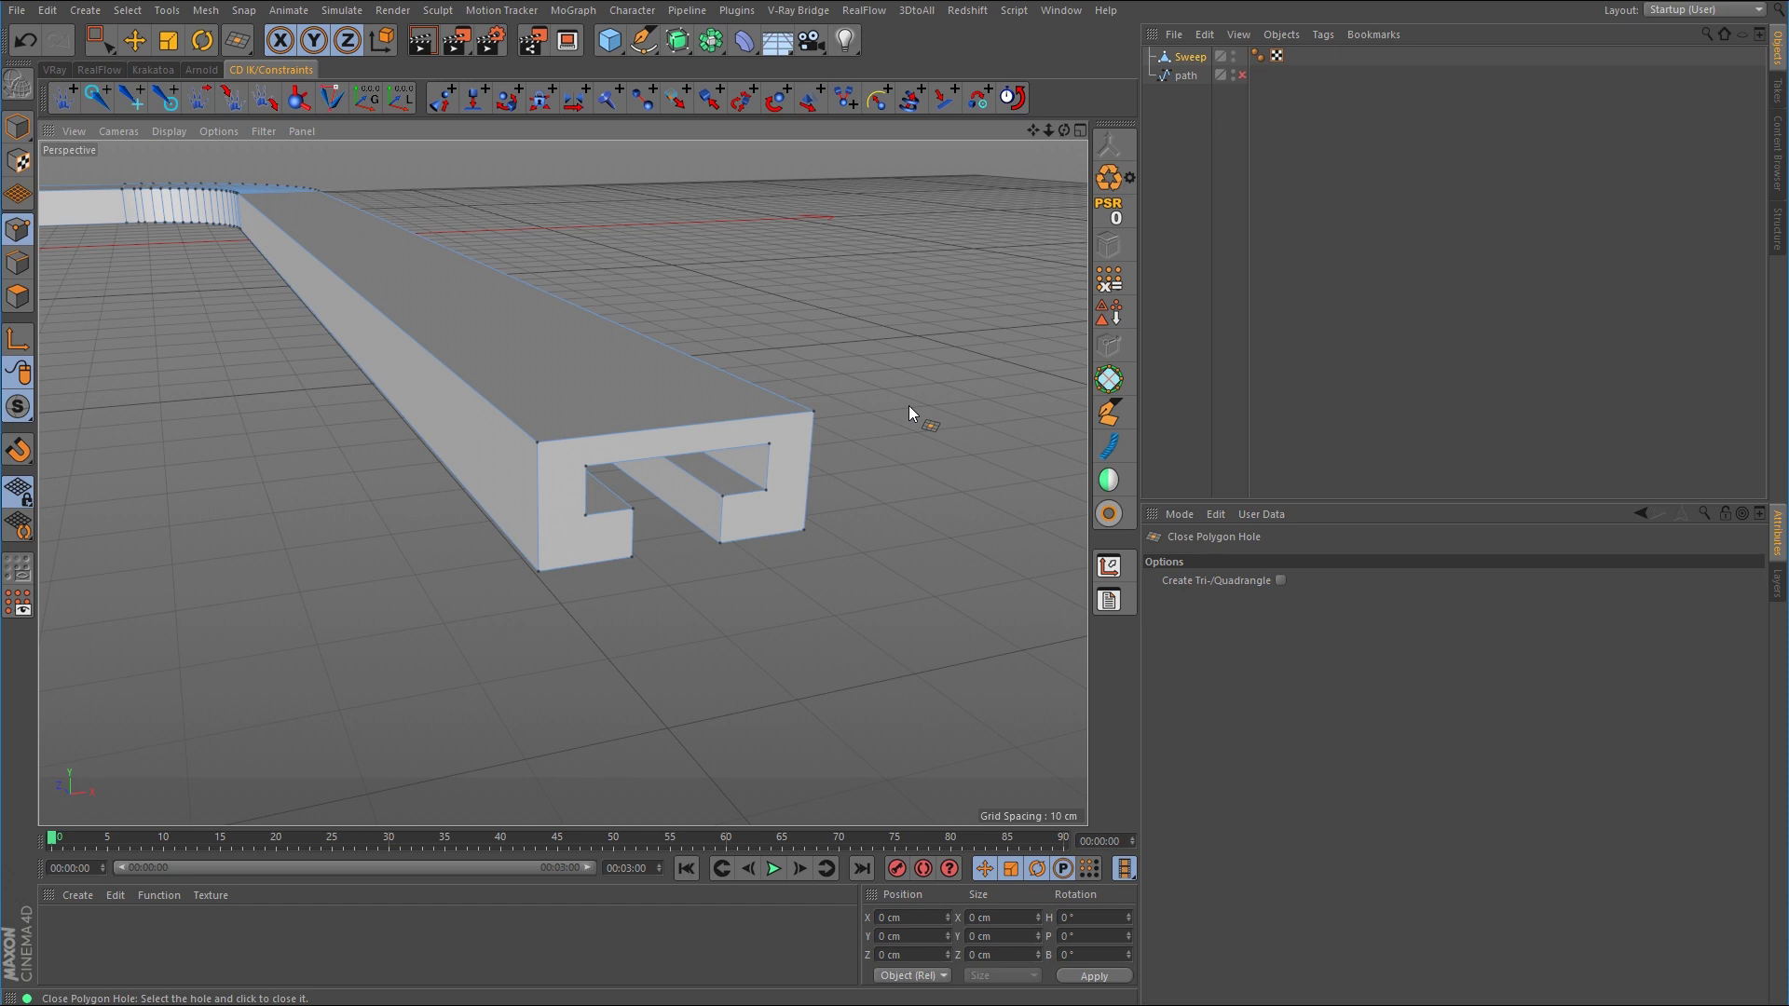
# Return to editing whole objects and add a cylinder primitive to the scene
pyautogui.click(18, 126)
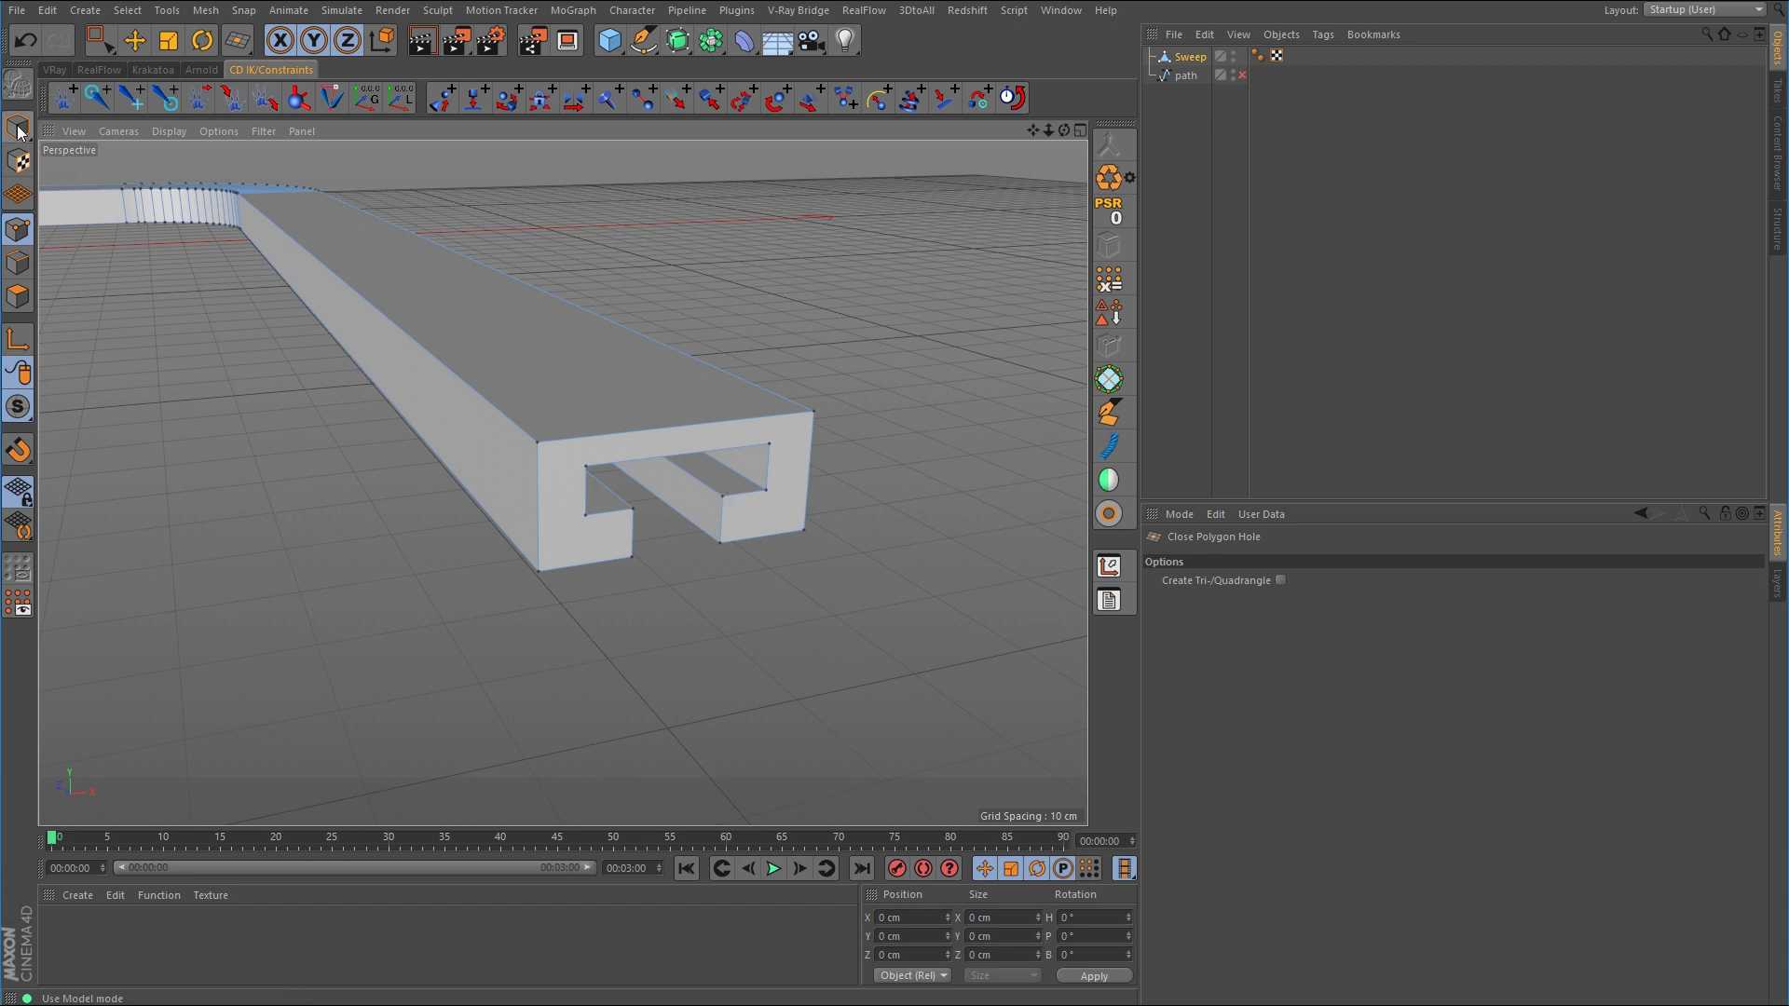
pyautogui.click(134, 40)
pyautogui.click(610, 40)
pyautogui.click(956, 75)
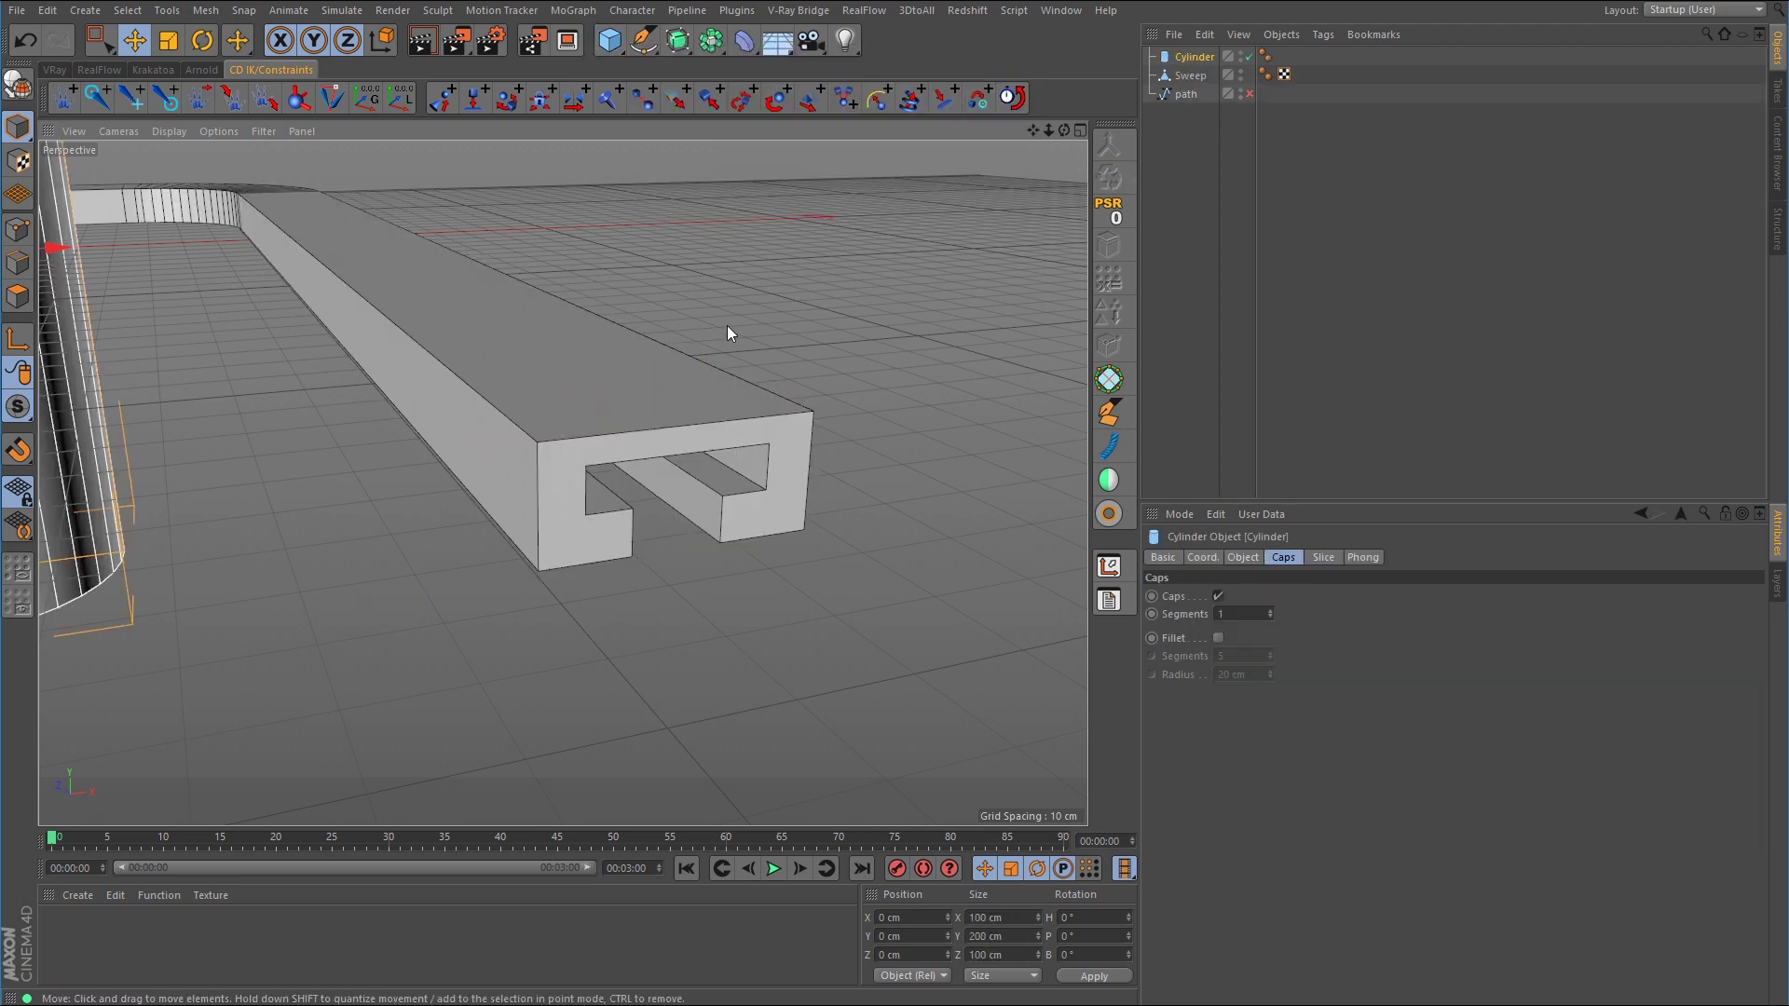
pyautogui.scroll(-8, 708, 350)
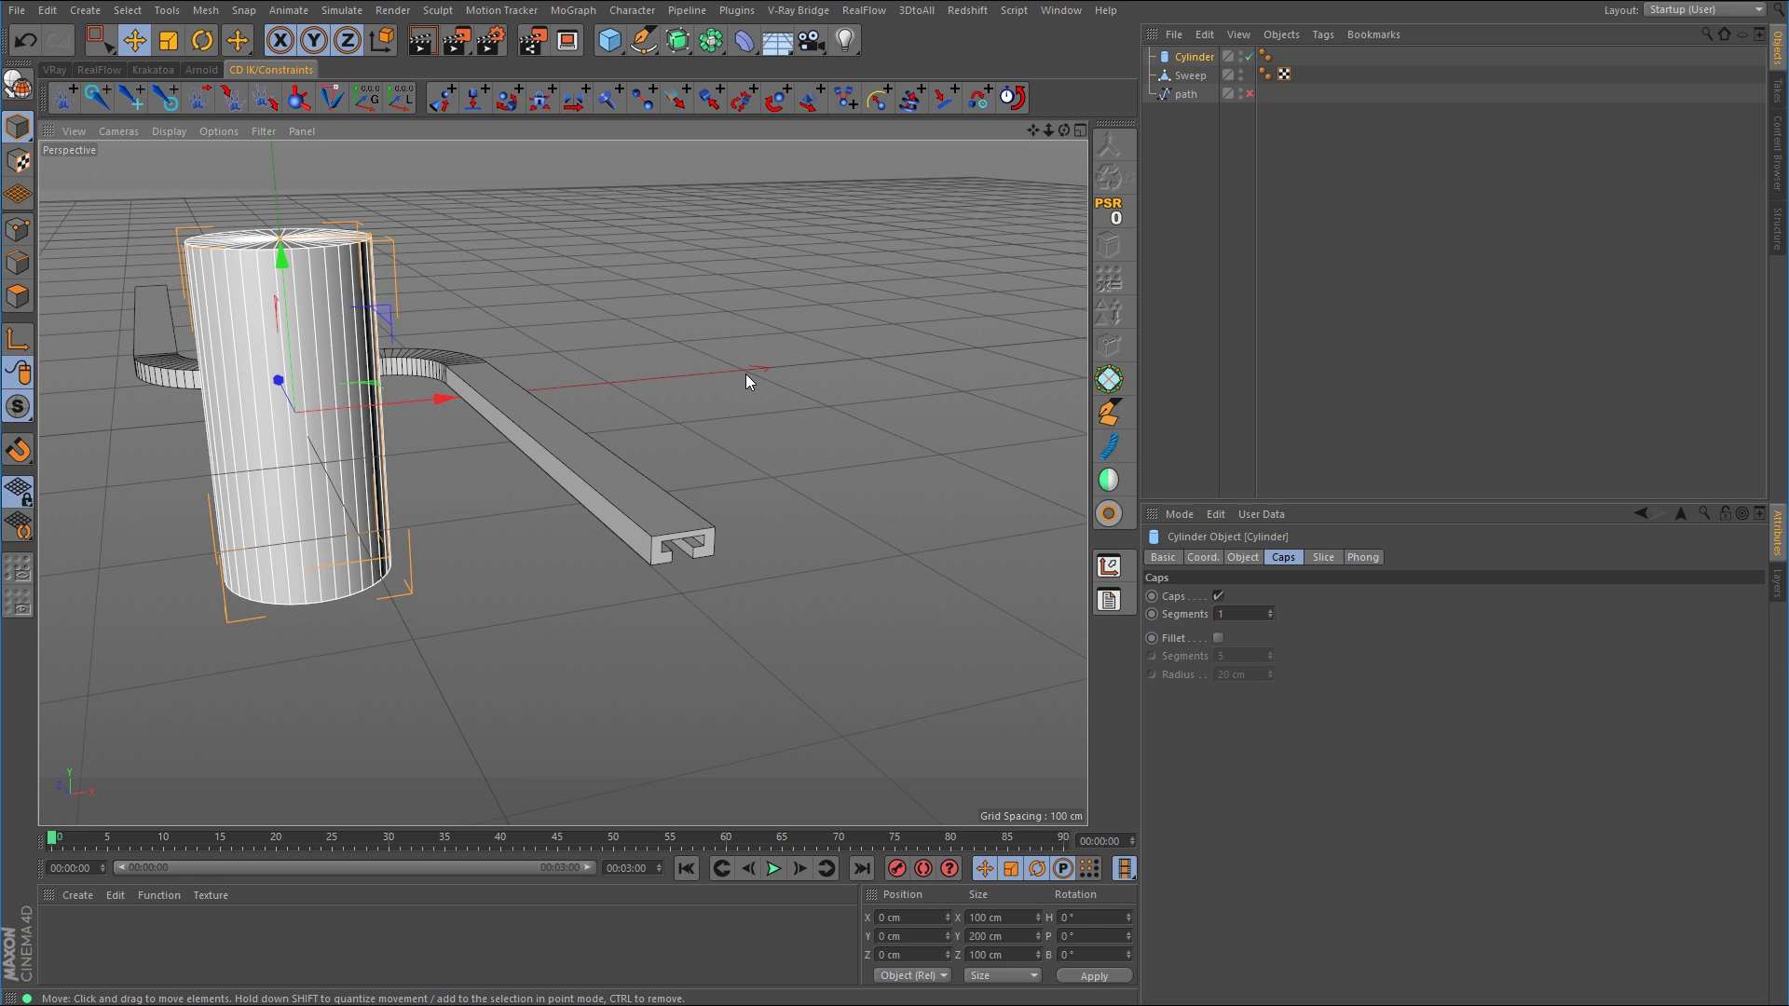
# Move the cylinder to the rail's near end at about X 107, Z -280 cm and shrink its radius to about 5.2 cm
pyautogui.middleClick(802, 371)
pyautogui.middleClick(803, 368)
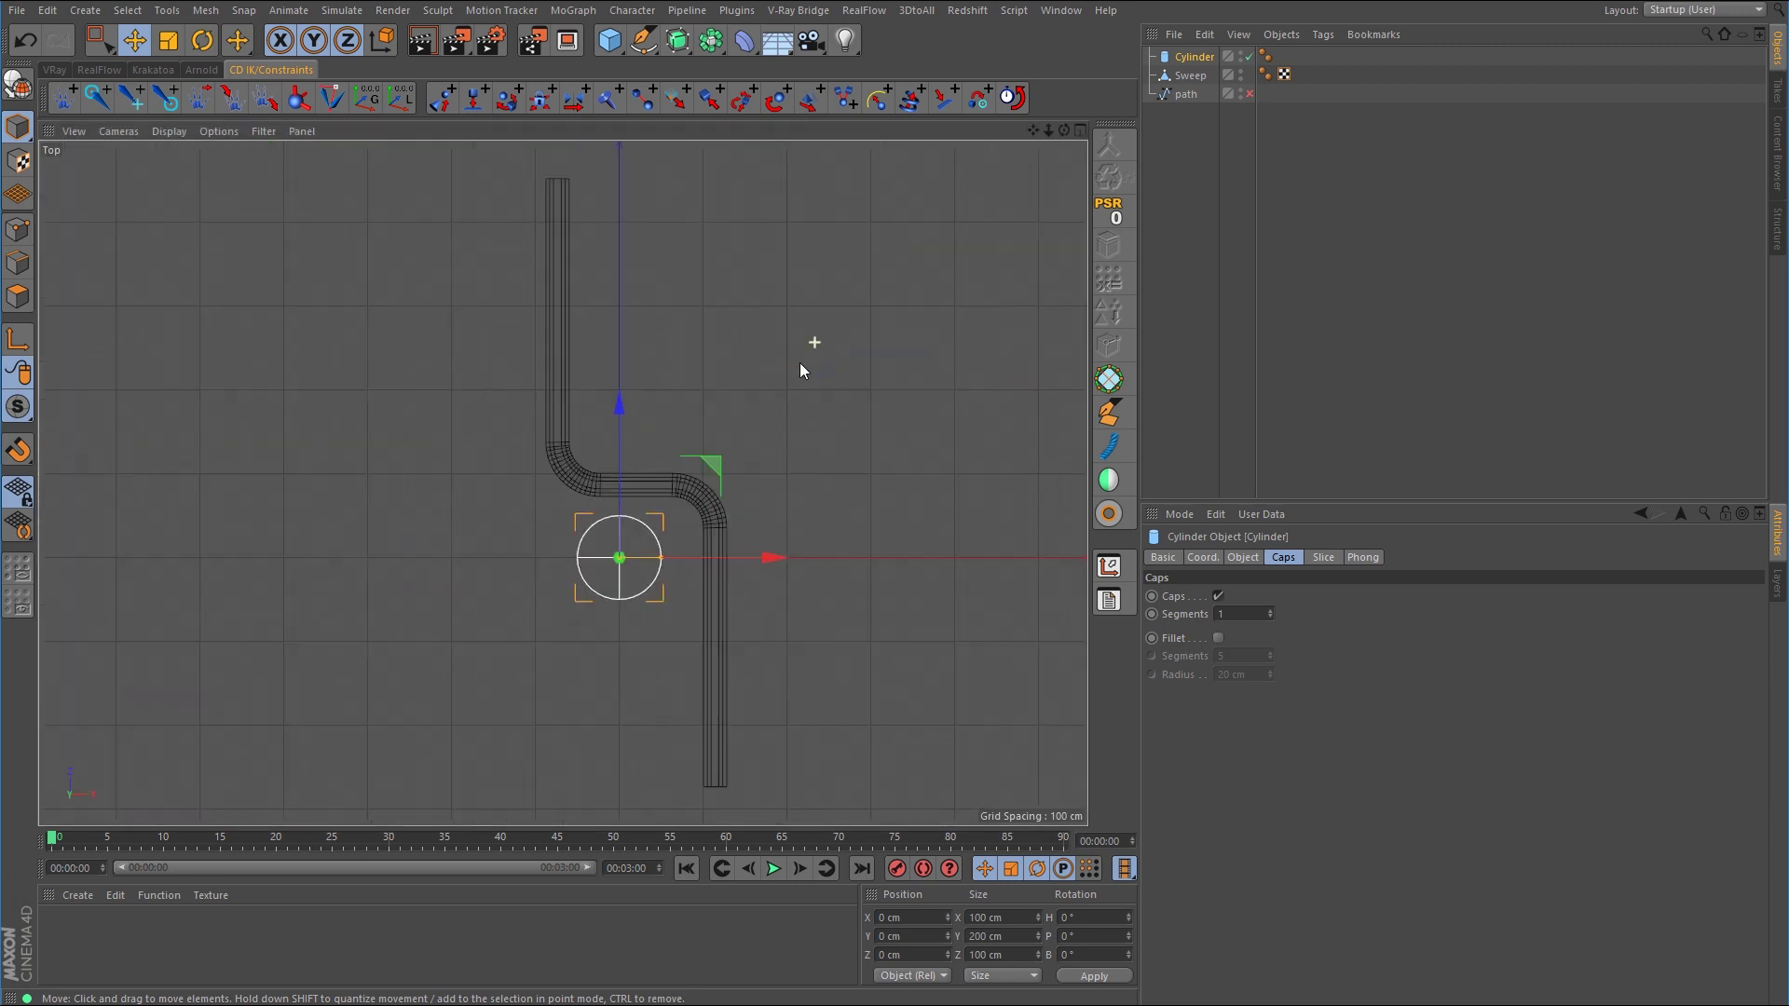
pyautogui.scroll(-4, 799, 371)
pyautogui.moveTo(716, 251); pyautogui.dragTo(726, 363)
pyautogui.scroll(4, 709, 443)
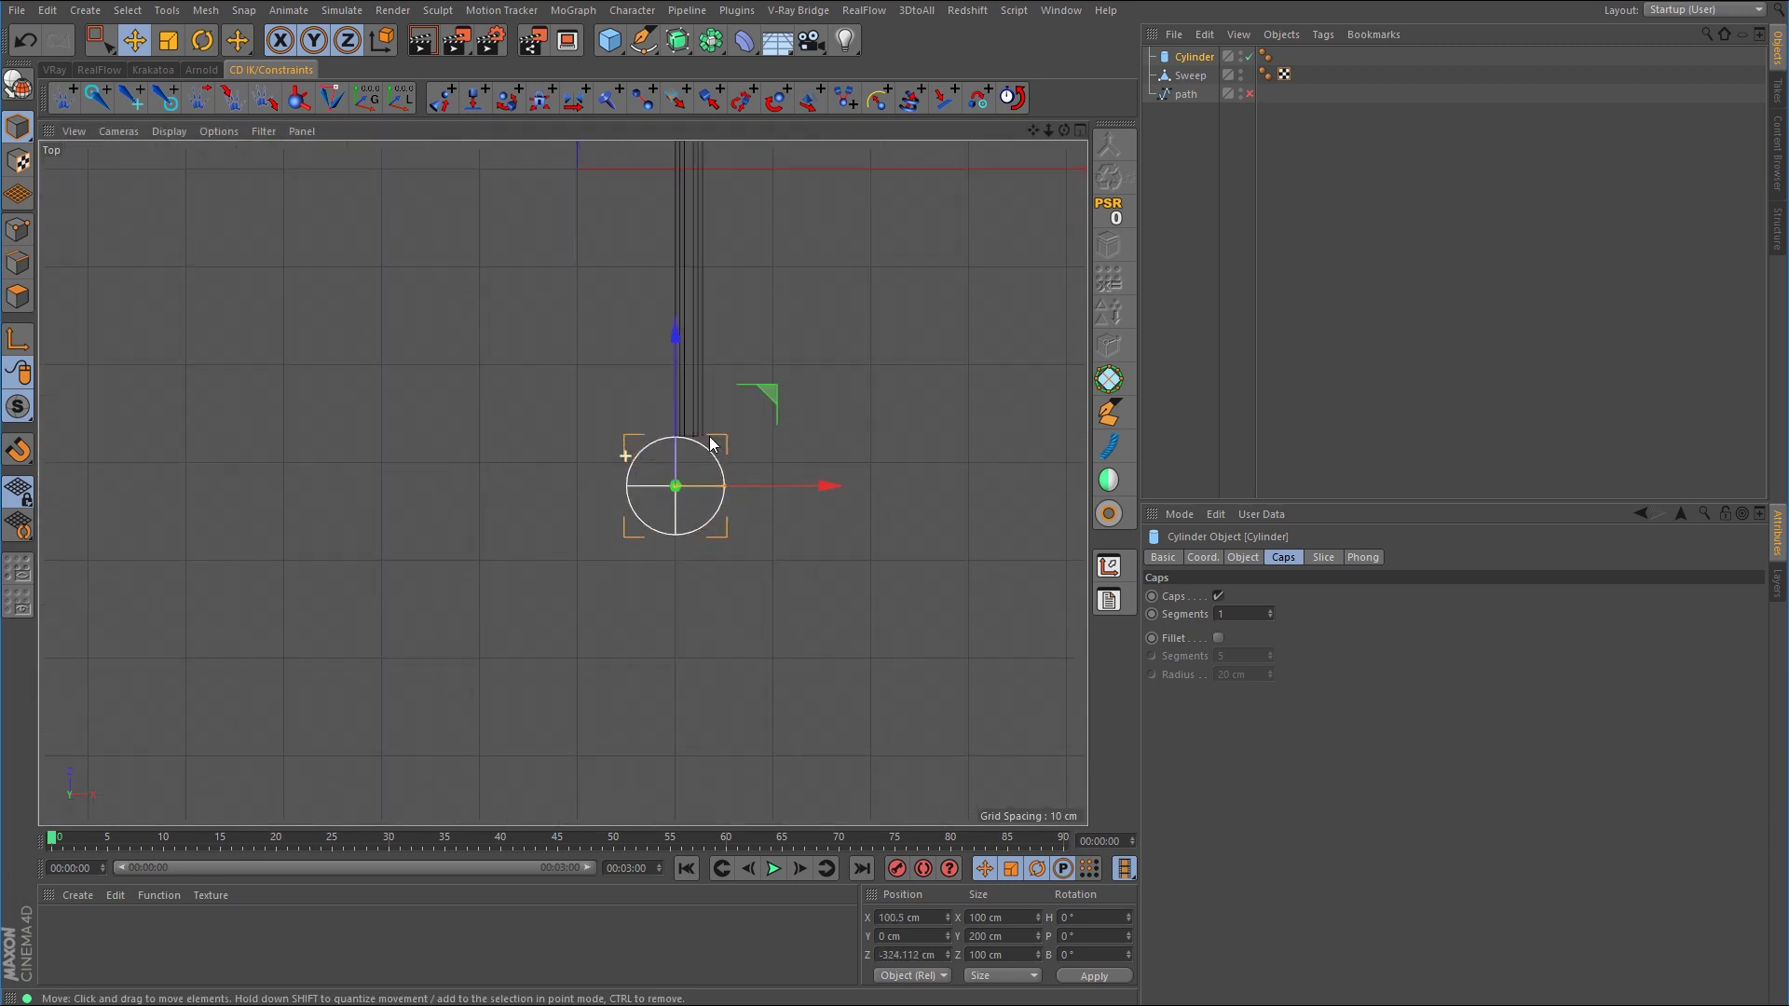
pyautogui.scroll(3, 710, 443)
pyautogui.moveTo(827, 518); pyautogui.dragTo(777, 287)
pyautogui.scroll(3, 773, 475)
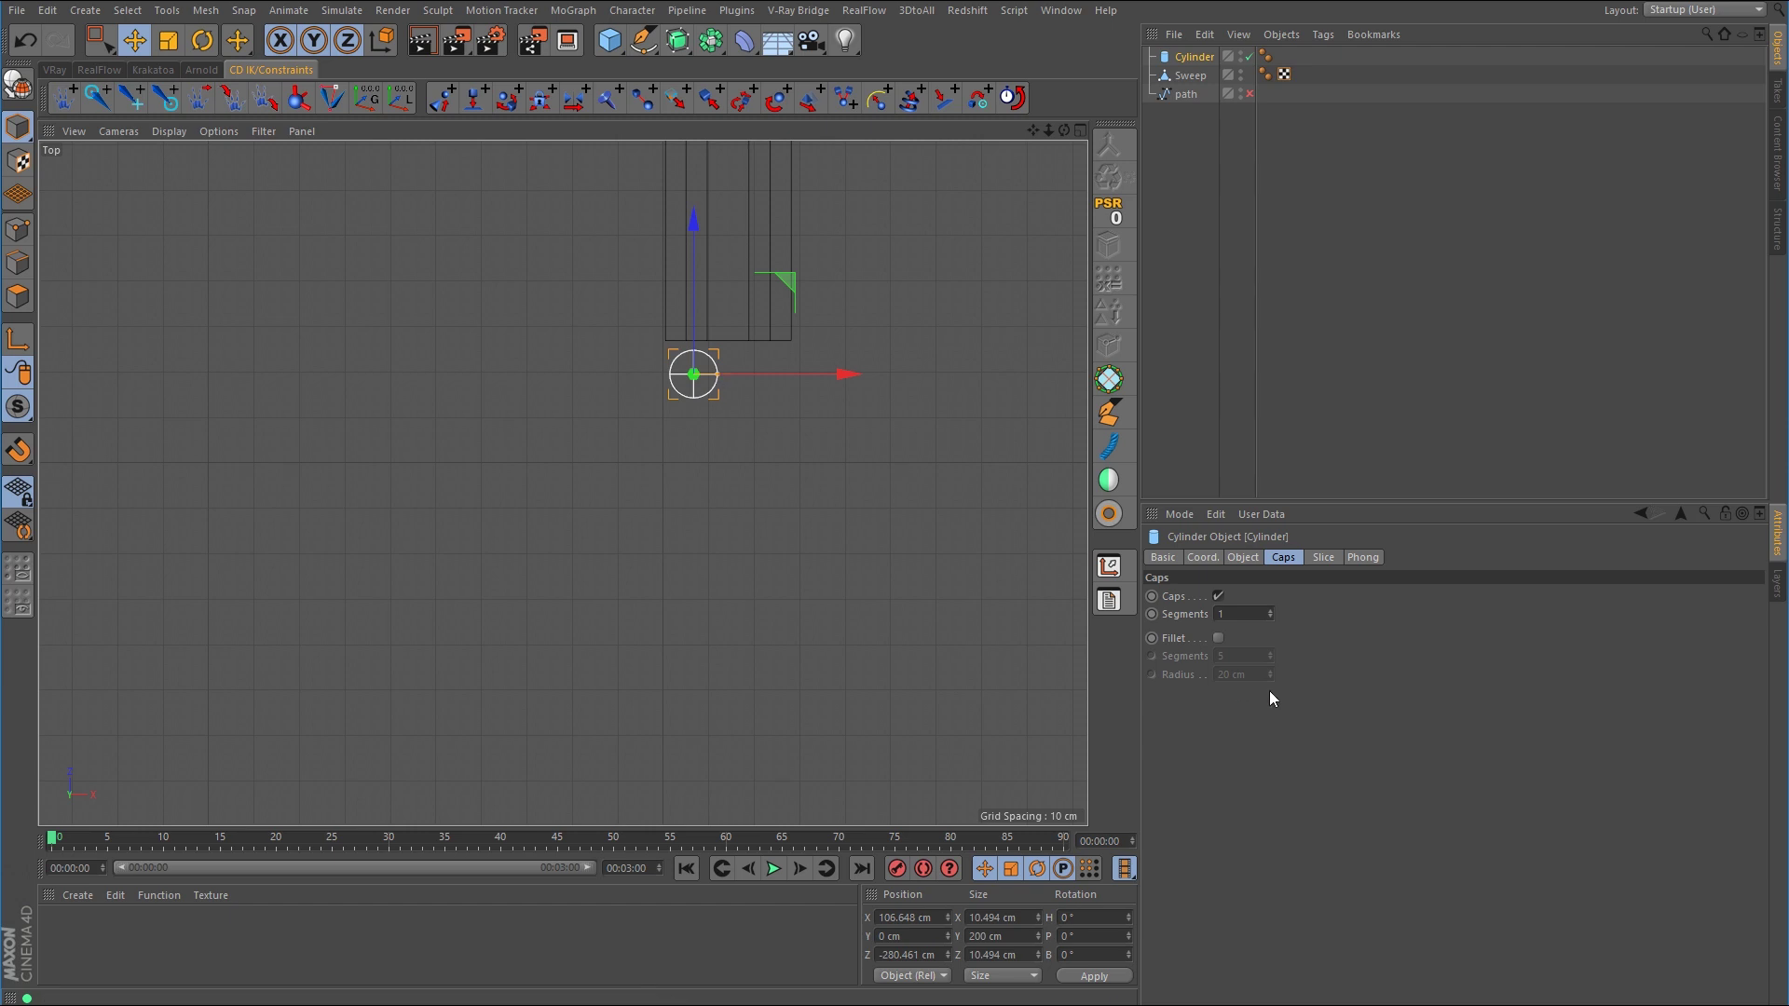
# Set the front view's display mode to Gouraud Shading (Lines)
pyautogui.click(1243, 557)
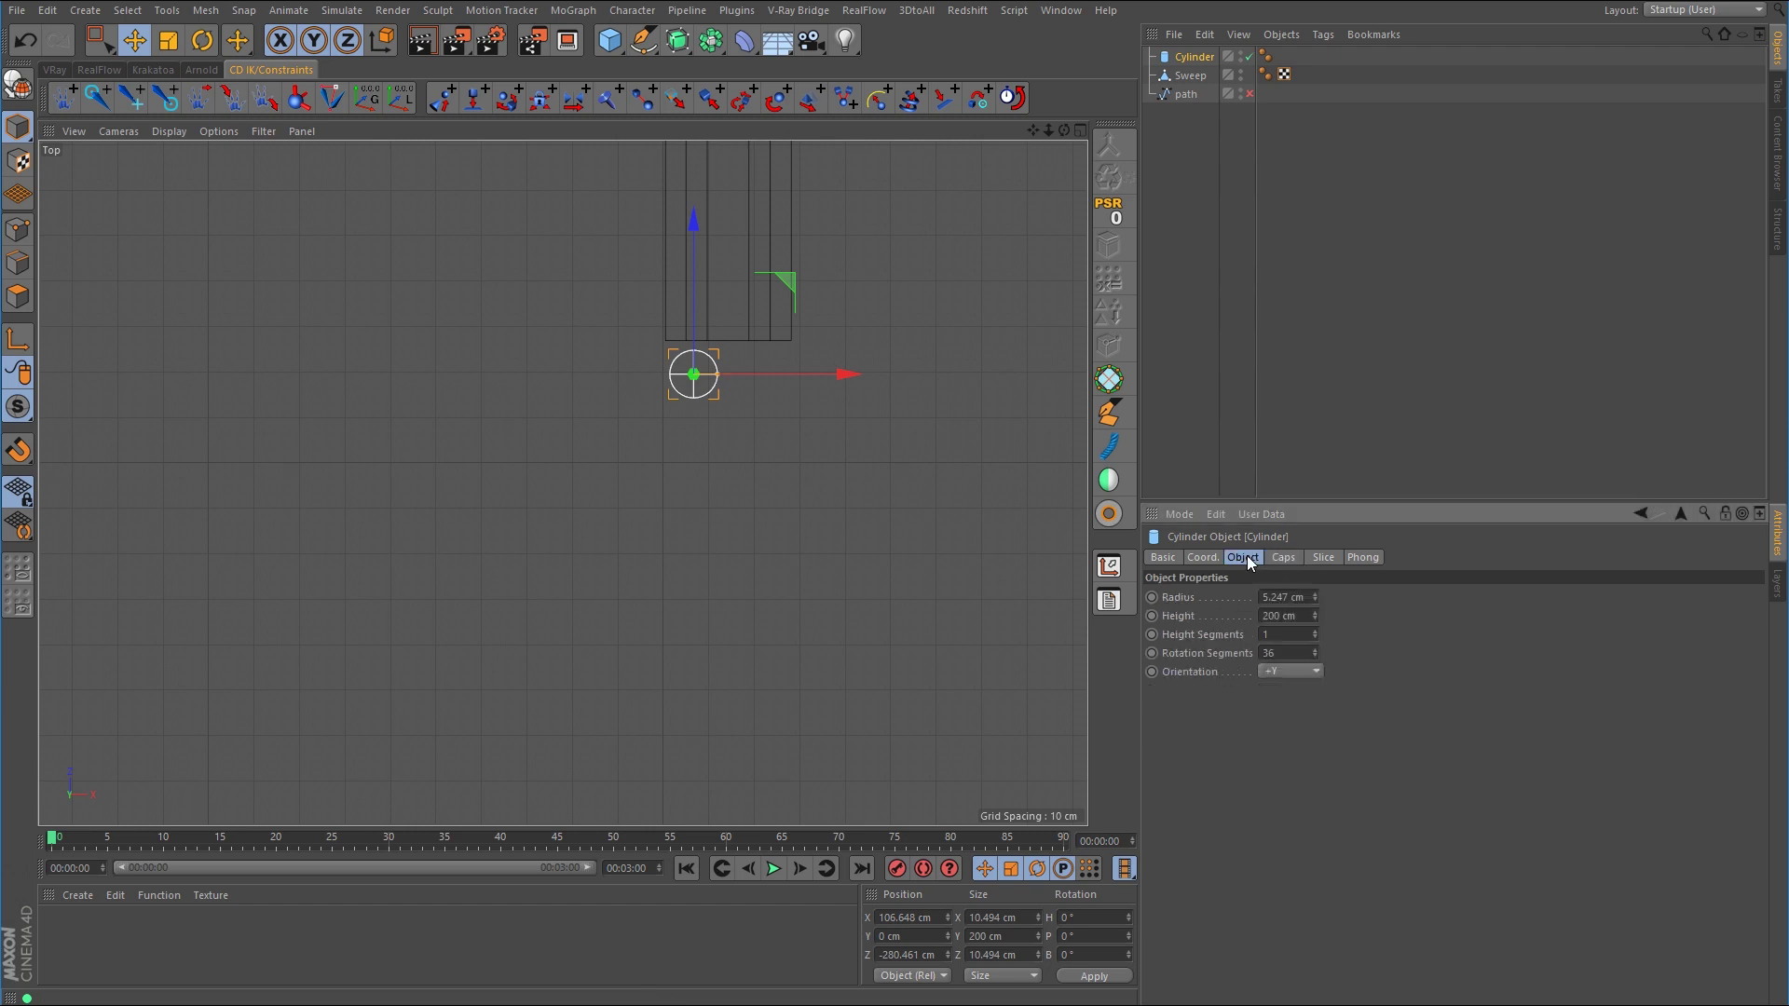
pyautogui.middleClick(892, 600)
pyautogui.middleClick(766, 664)
pyautogui.click(175, 132)
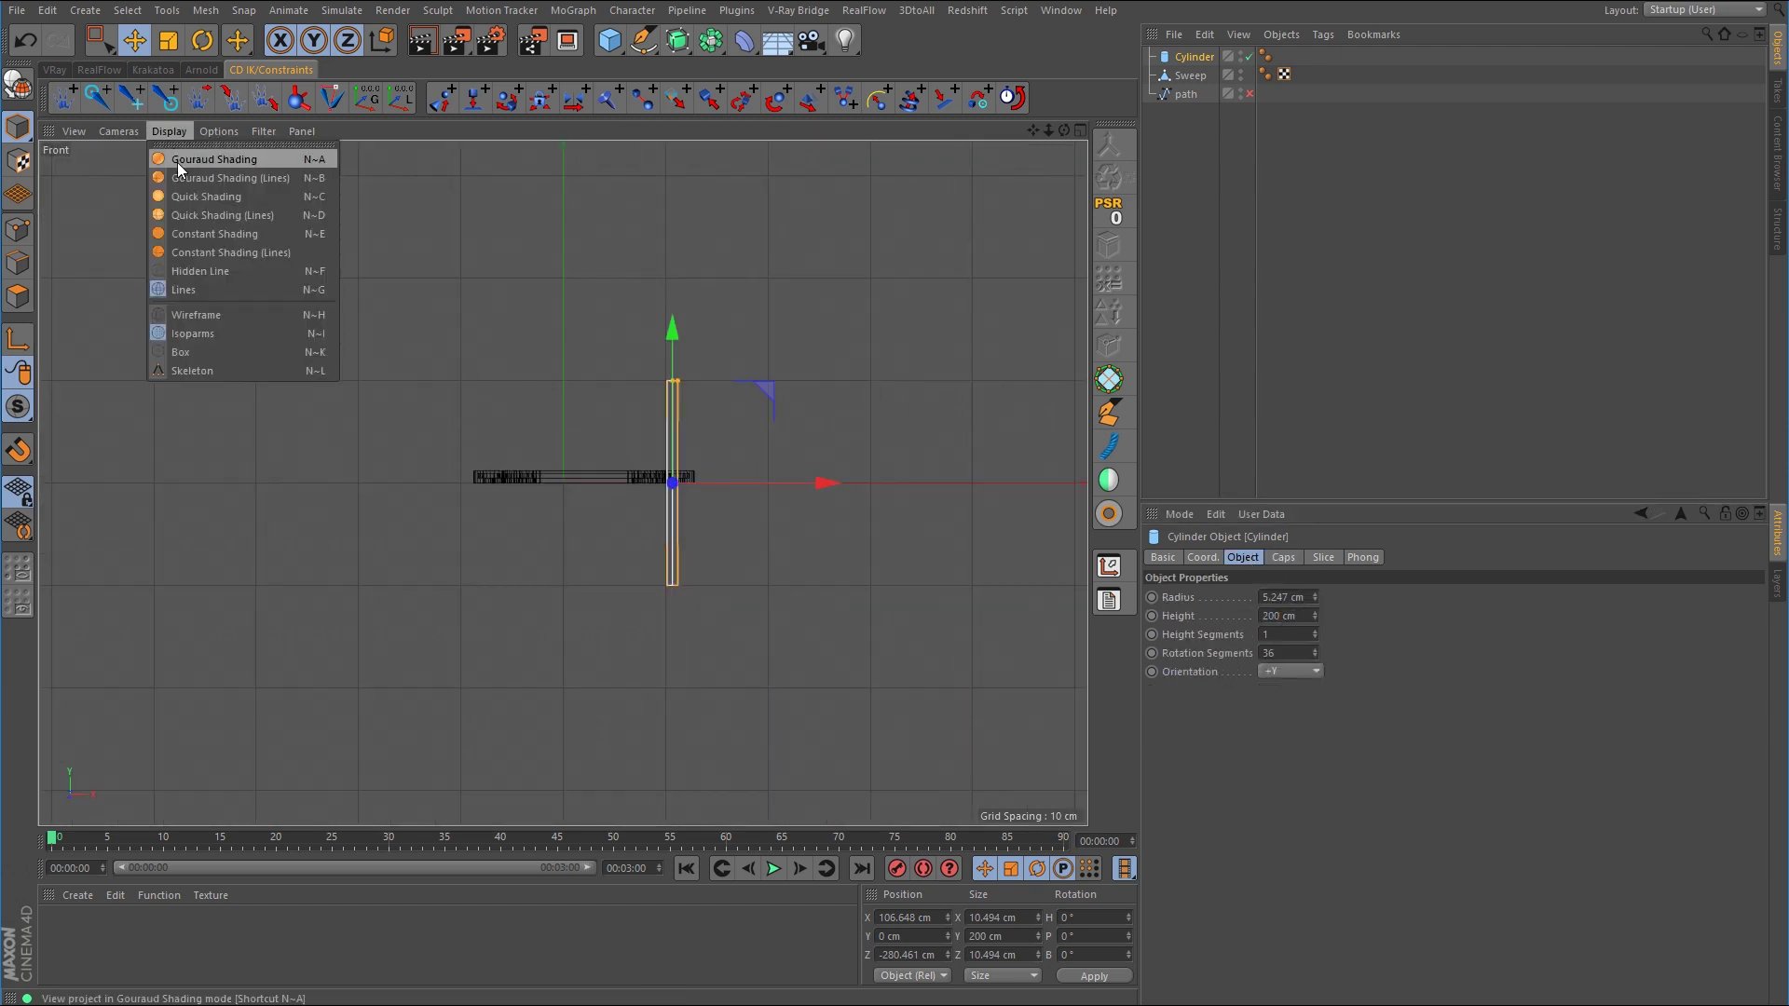
pyautogui.click(181, 177)
pyautogui.click(175, 135)
pyautogui.press('Escape')
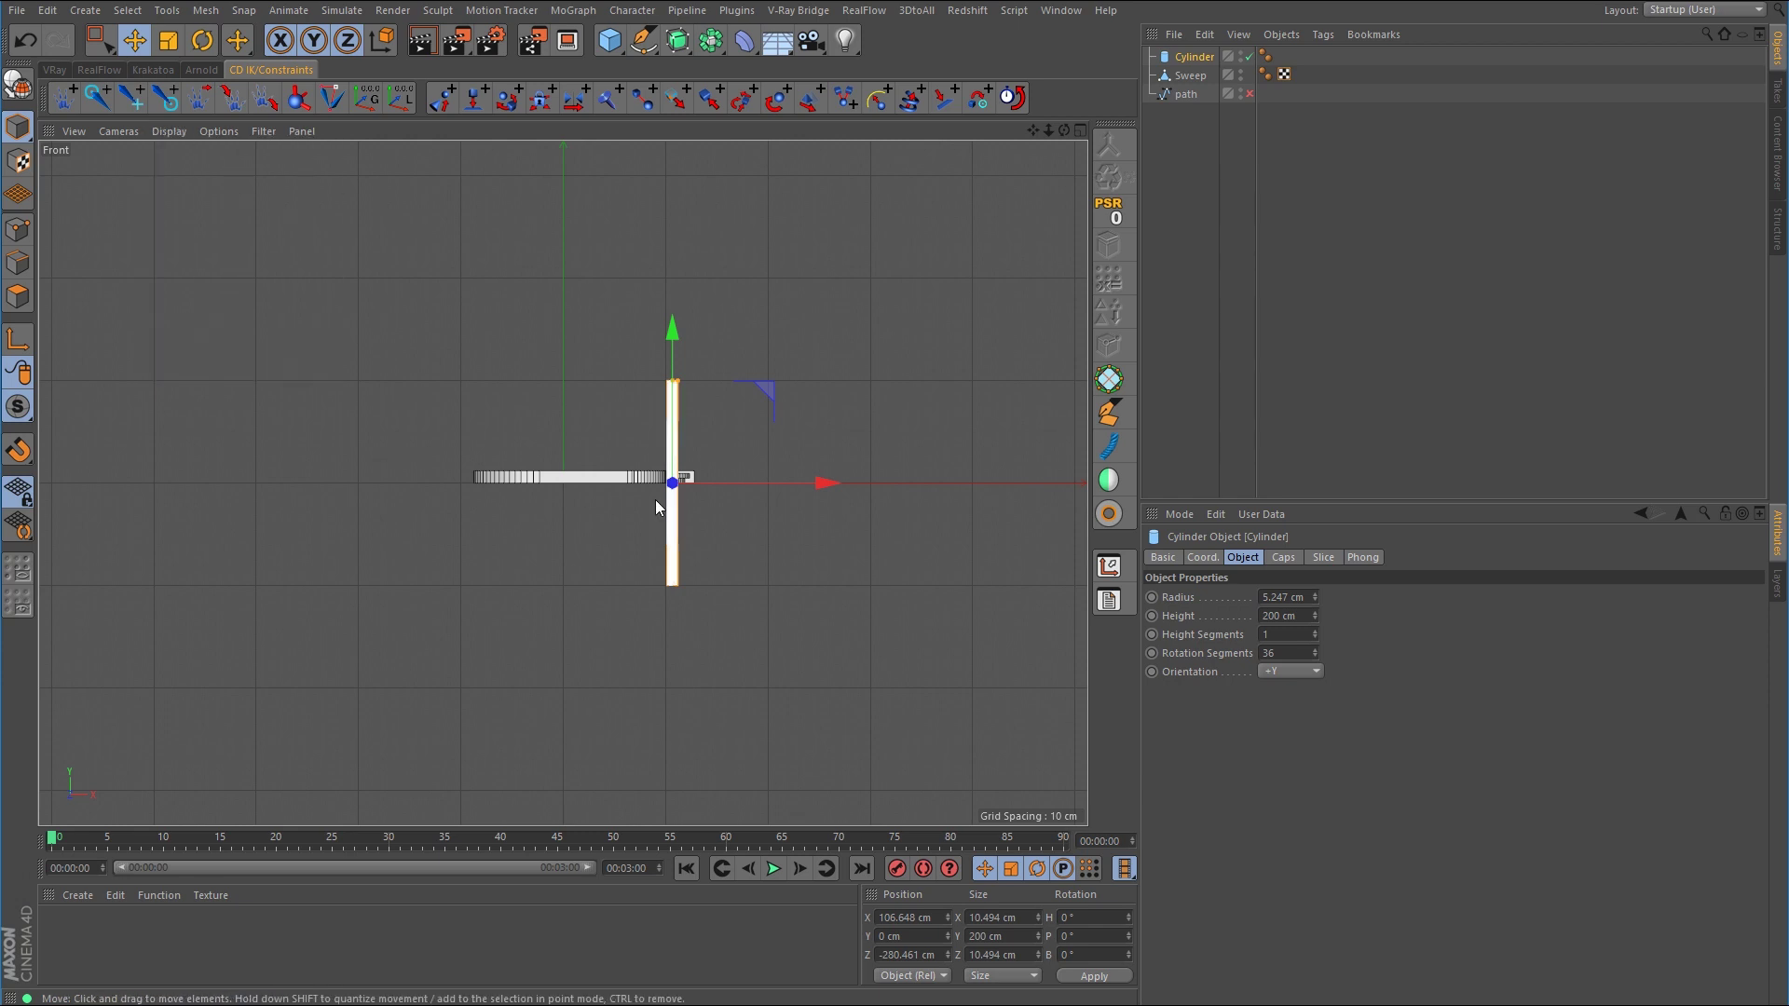
# Fit the cylinder into the rail's slot at about X 109, Y 7 cm, with height about 4.3 cm and radius 4.247 cm
pyautogui.scroll(10, 830, 447)
pyautogui.keyDown('alt'); pyautogui.moveTo(565, 355); pyautogui.dragTo(567, 503, button='middle'); pyautogui.keyUp('alt')
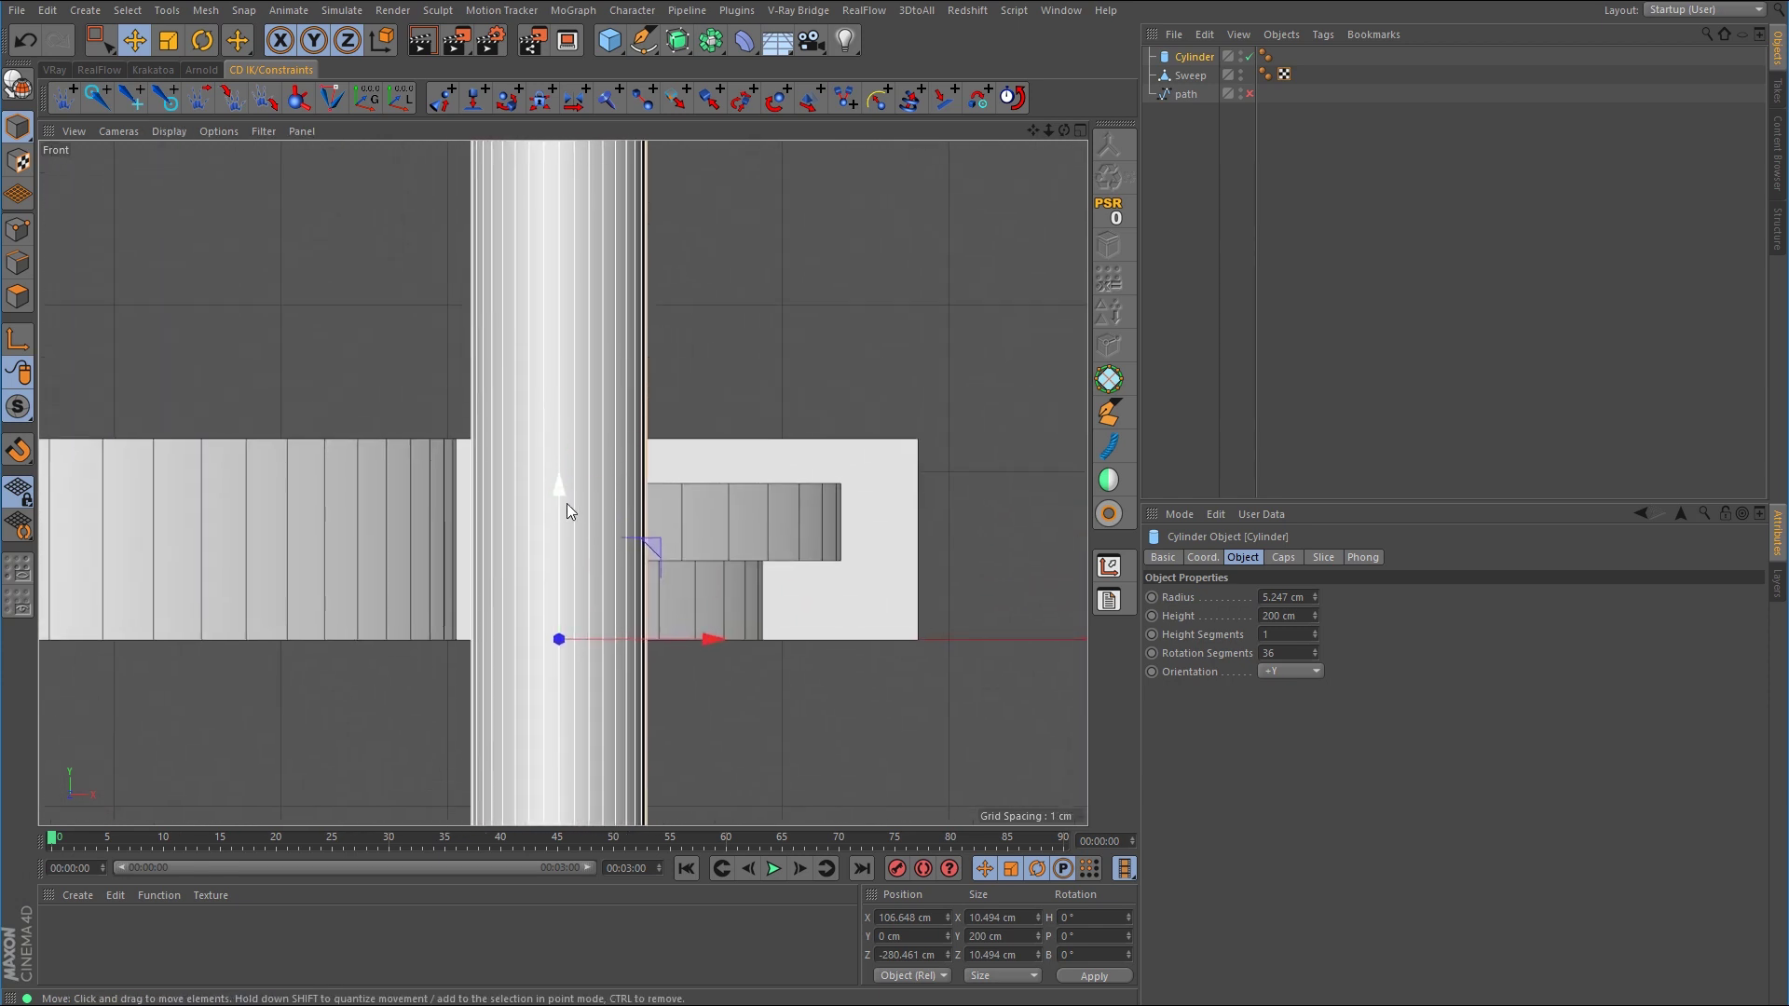
pyautogui.moveTo(566, 503); pyautogui.dragTo(547, 392)
pyautogui.scroll(-3, 654, 349)
pyautogui.scroll(-4, 602, 474)
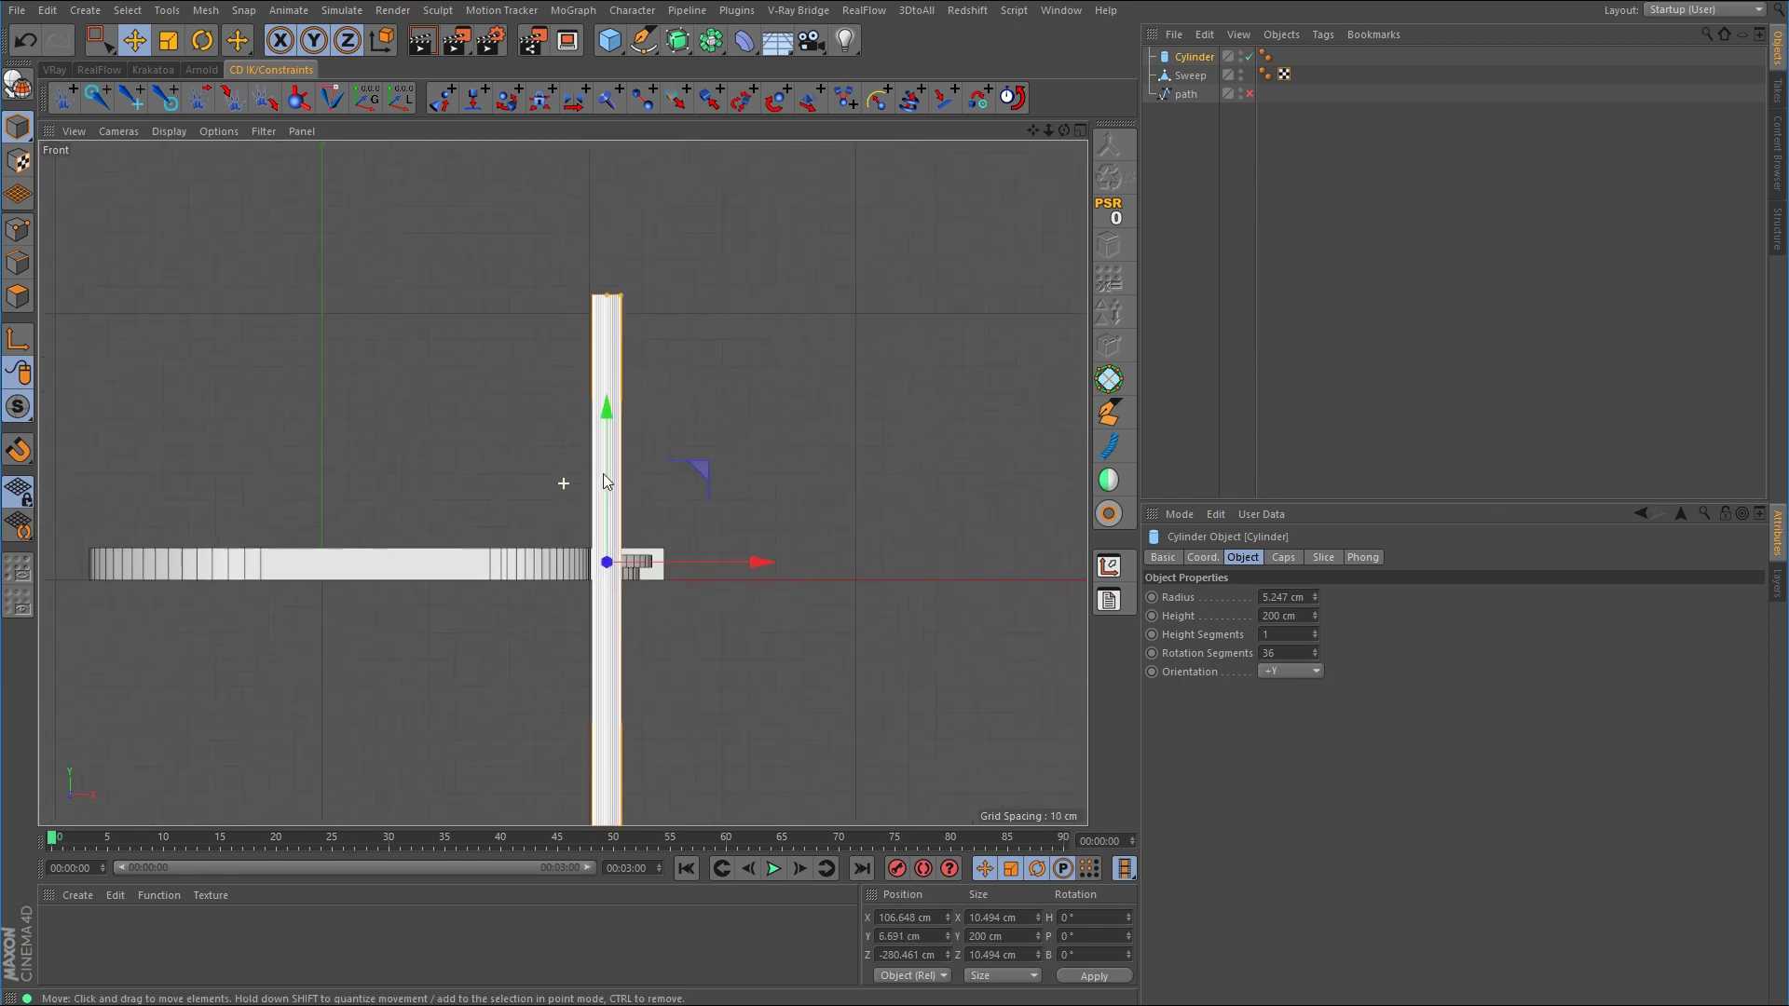
pyautogui.moveTo(606, 300); pyautogui.dragTo(607, 564)
pyautogui.scroll(6, 608, 563)
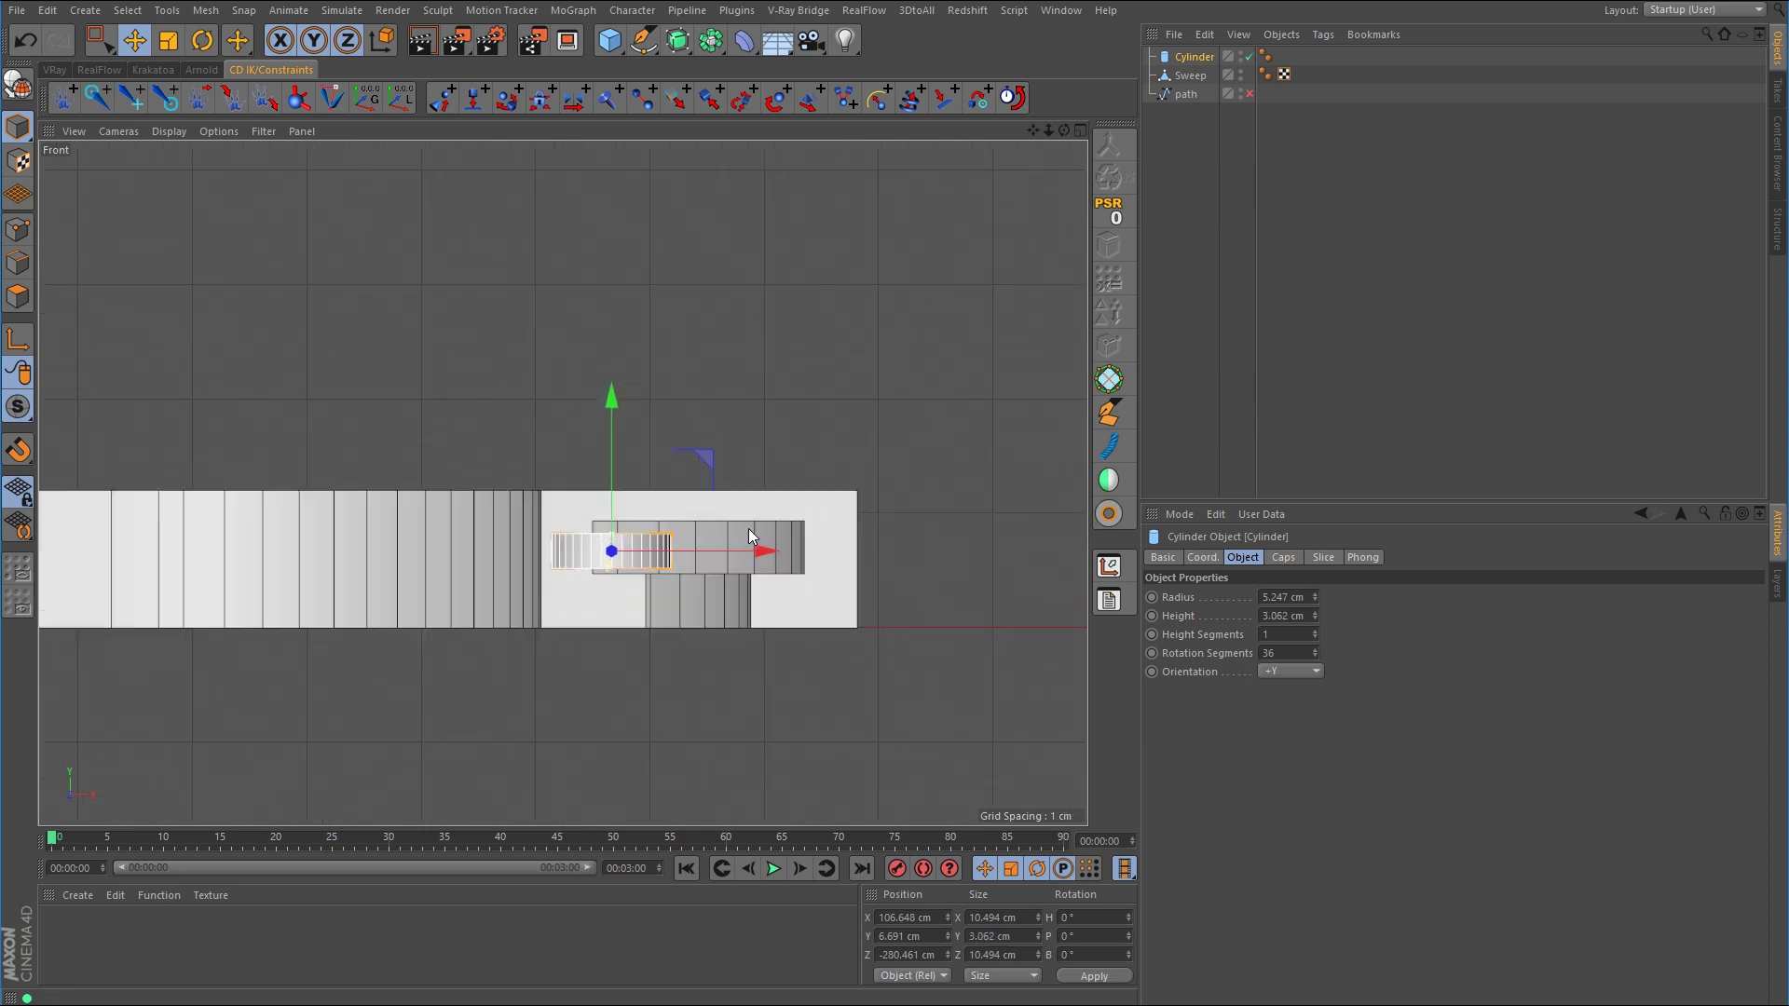
pyautogui.moveTo(621, 466); pyautogui.dragTo(764, 417)
pyautogui.keyDown('alt'); pyautogui.moveTo(764, 416); pyautogui.dragTo(507, 408, button='middle'); pyautogui.keyUp('alt')
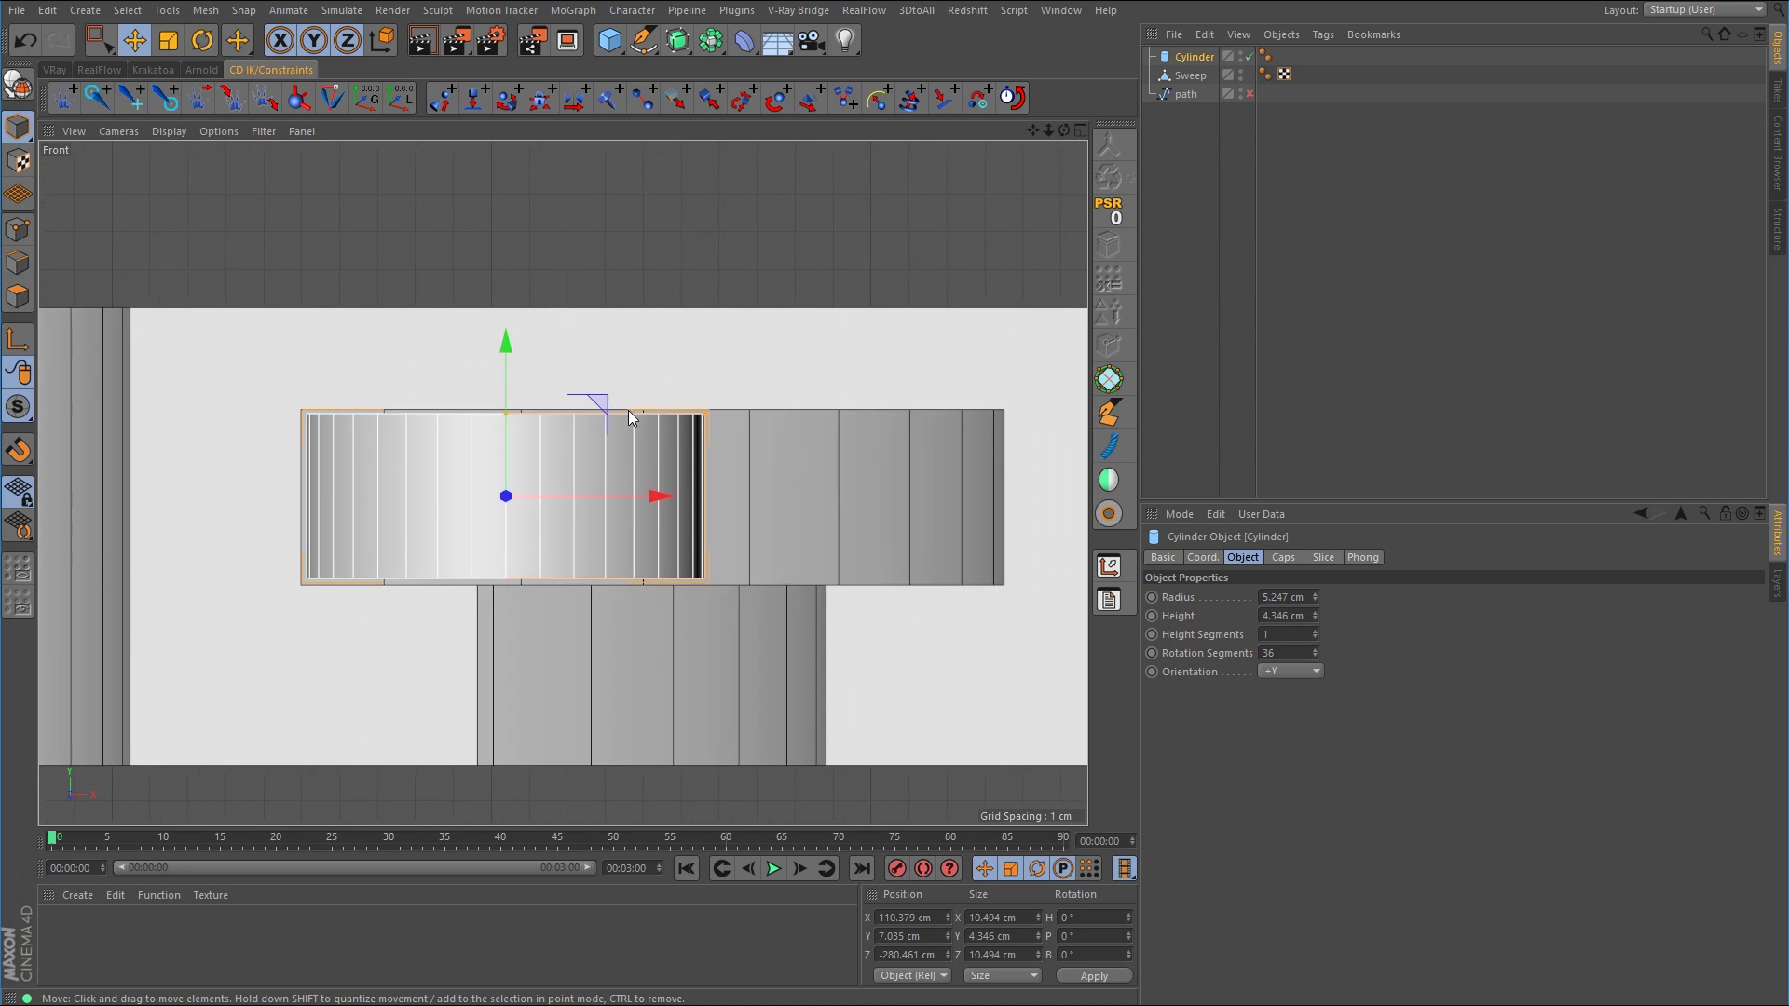
pyautogui.click(1316, 601)
# Duplicate the cylinder along X to about 119 cm and copy the pair about 9.7 cm along negative Z, making a two-by-two block
pyautogui.moveTo(659, 499); pyautogui.dragTo(958, 495)
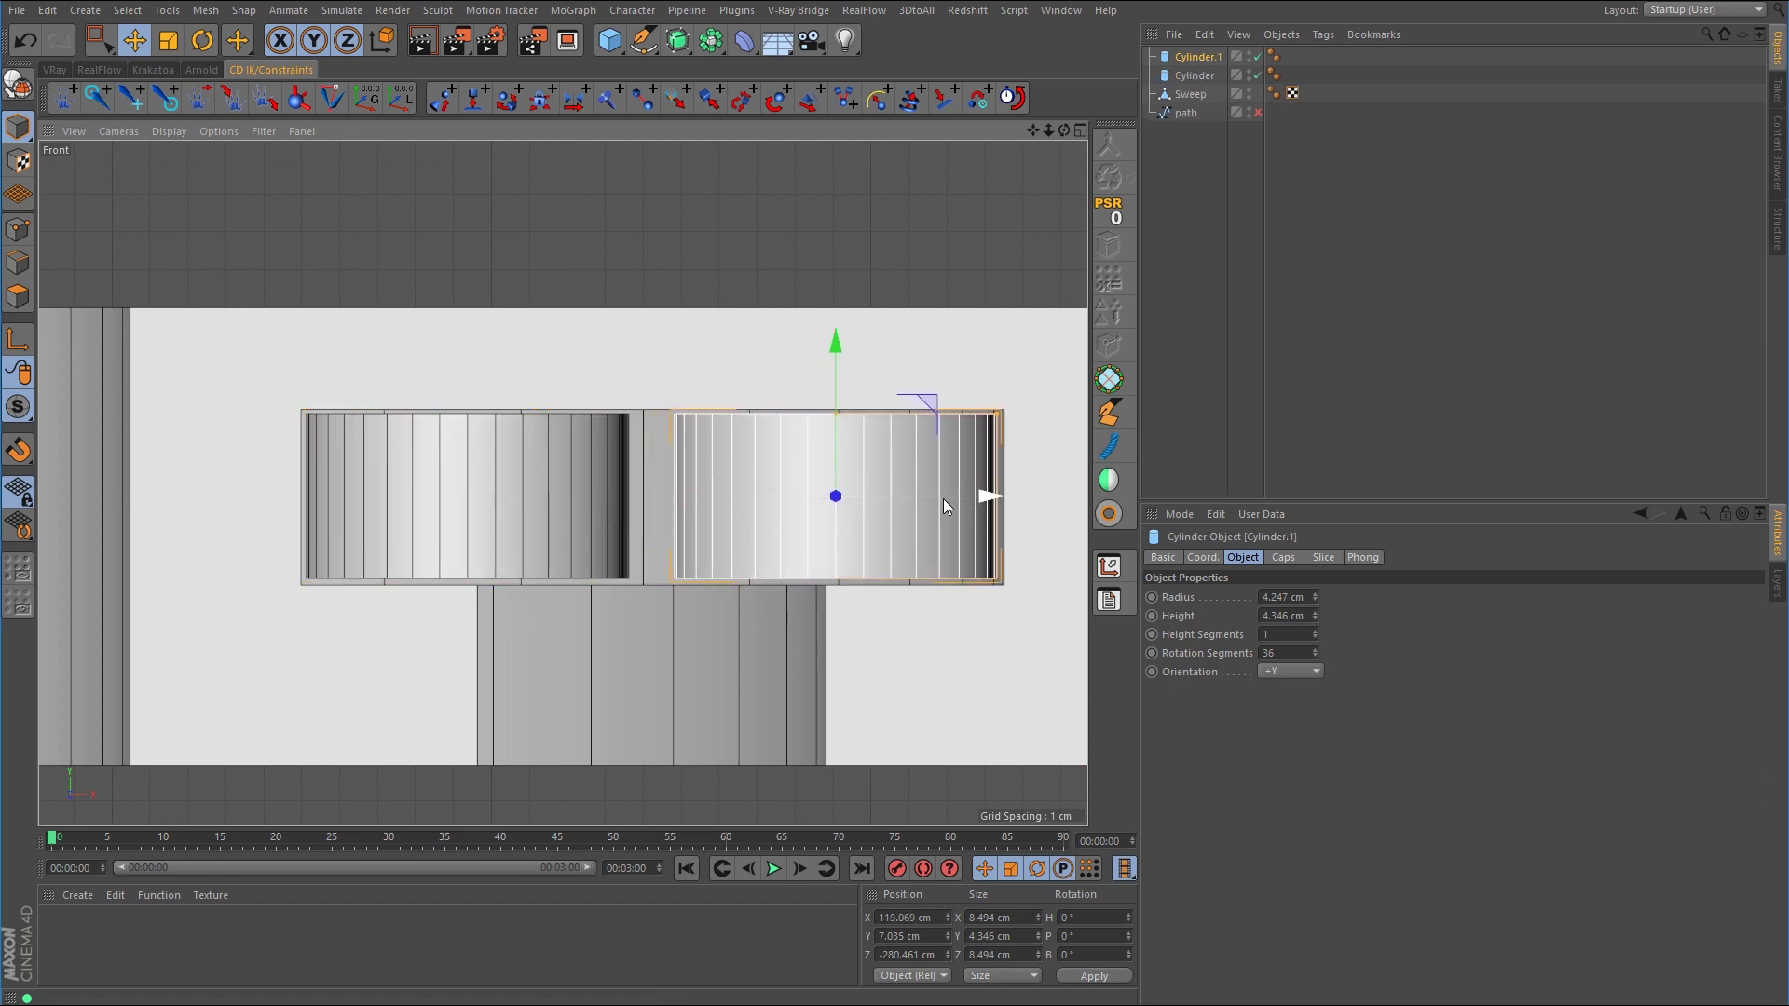
pyautogui.middleClick(943, 500)
pyautogui.middleClick(976, 365)
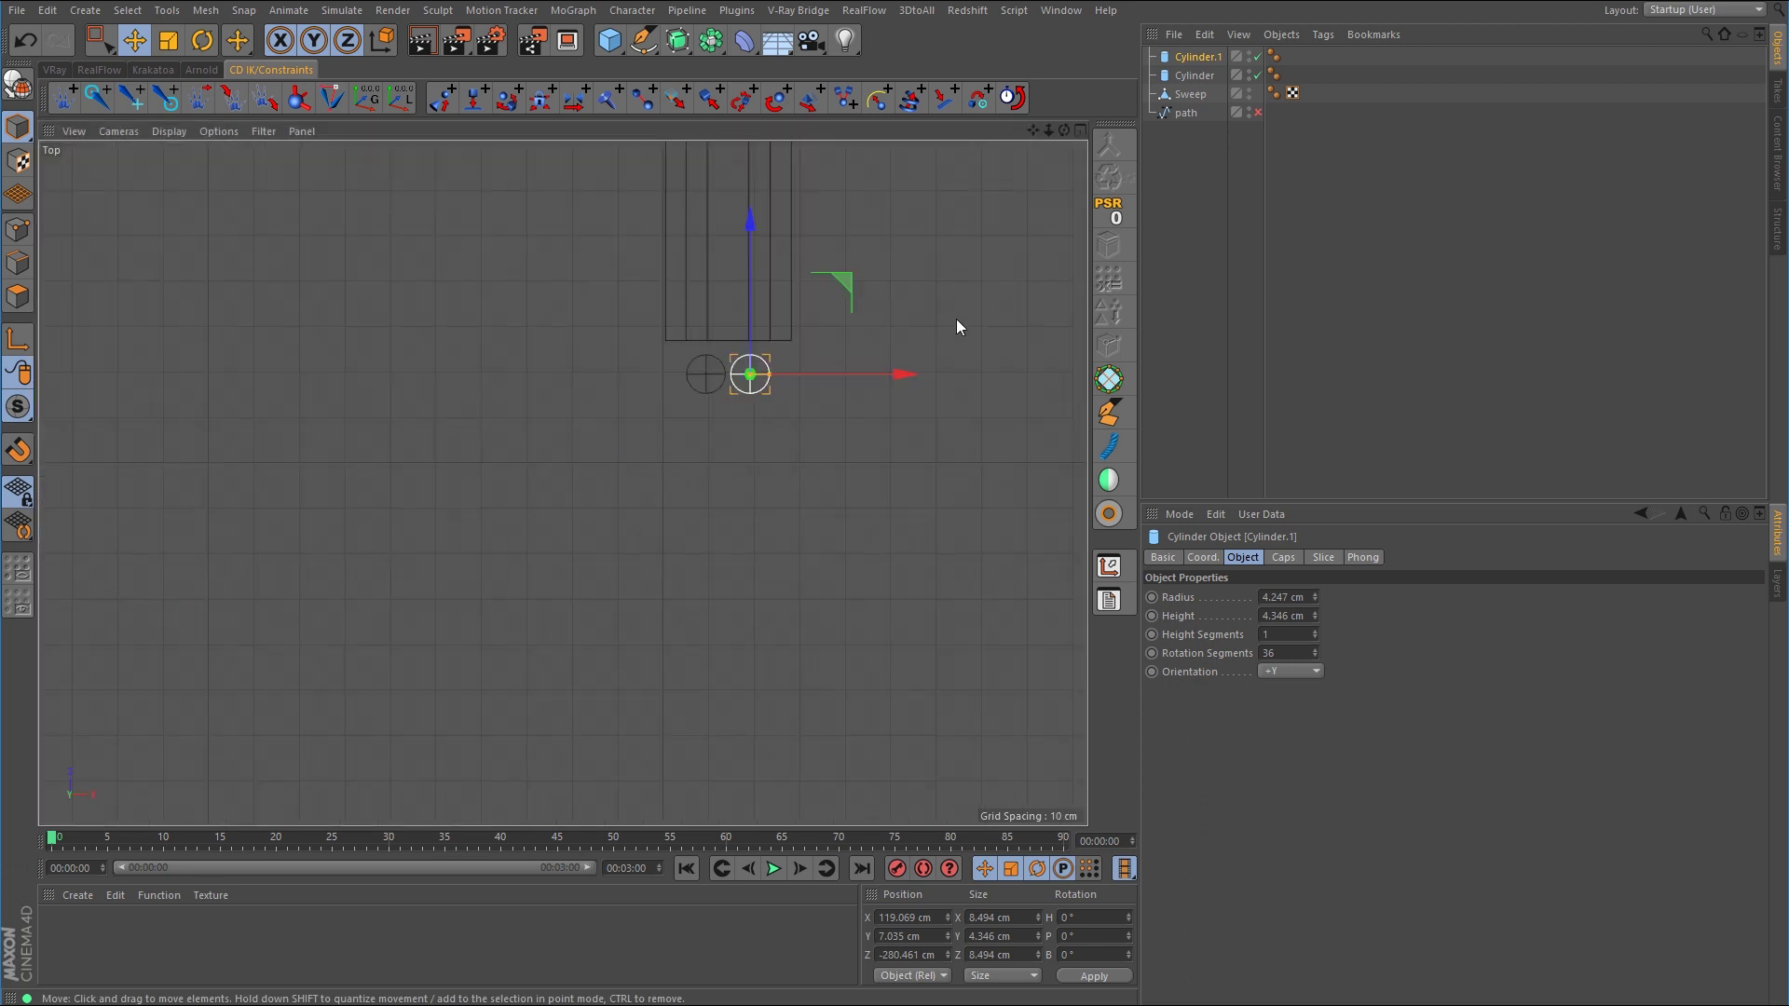
pyautogui.keyDown('ctrl'); pyautogui.click(1195, 75); pyautogui.keyUp('ctrl')
pyautogui.press('o')
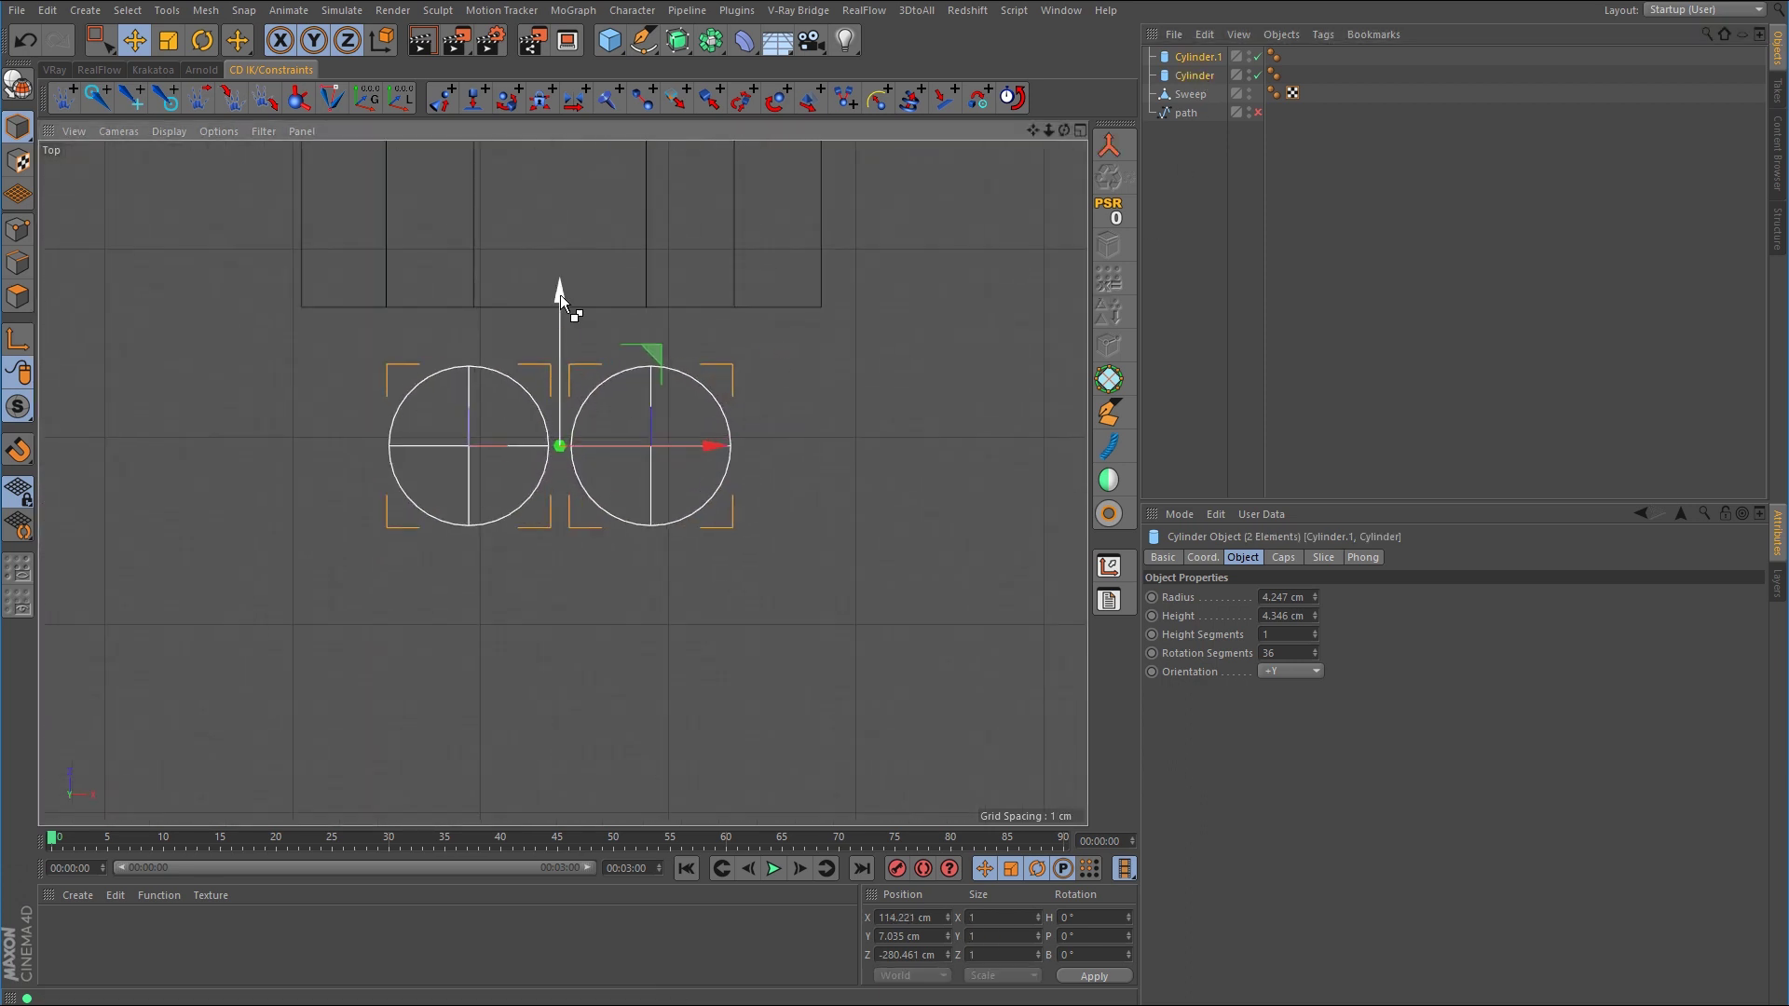
pyautogui.keyDown('ctrl'); pyautogui.moveTo(559, 293); pyautogui.dragTo(563, 477); pyautogui.keyUp('ctrl')
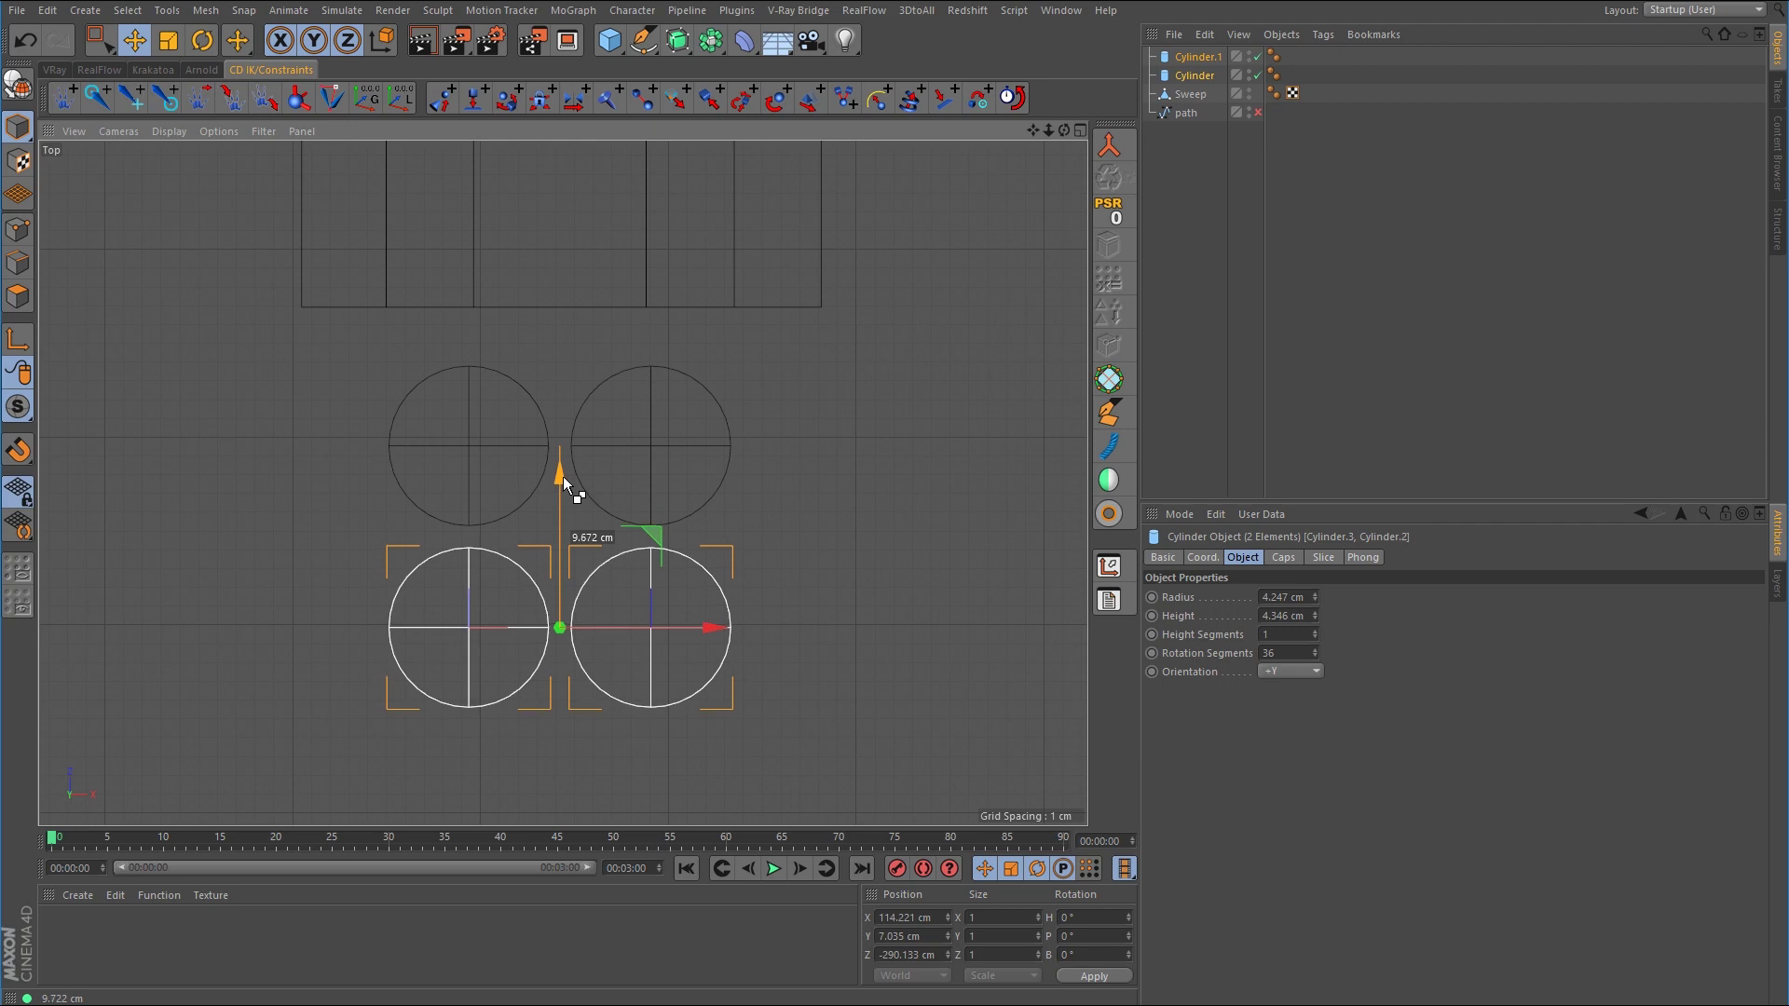
# Group the four cylinders under a null object
pyautogui.click(1200, 56)
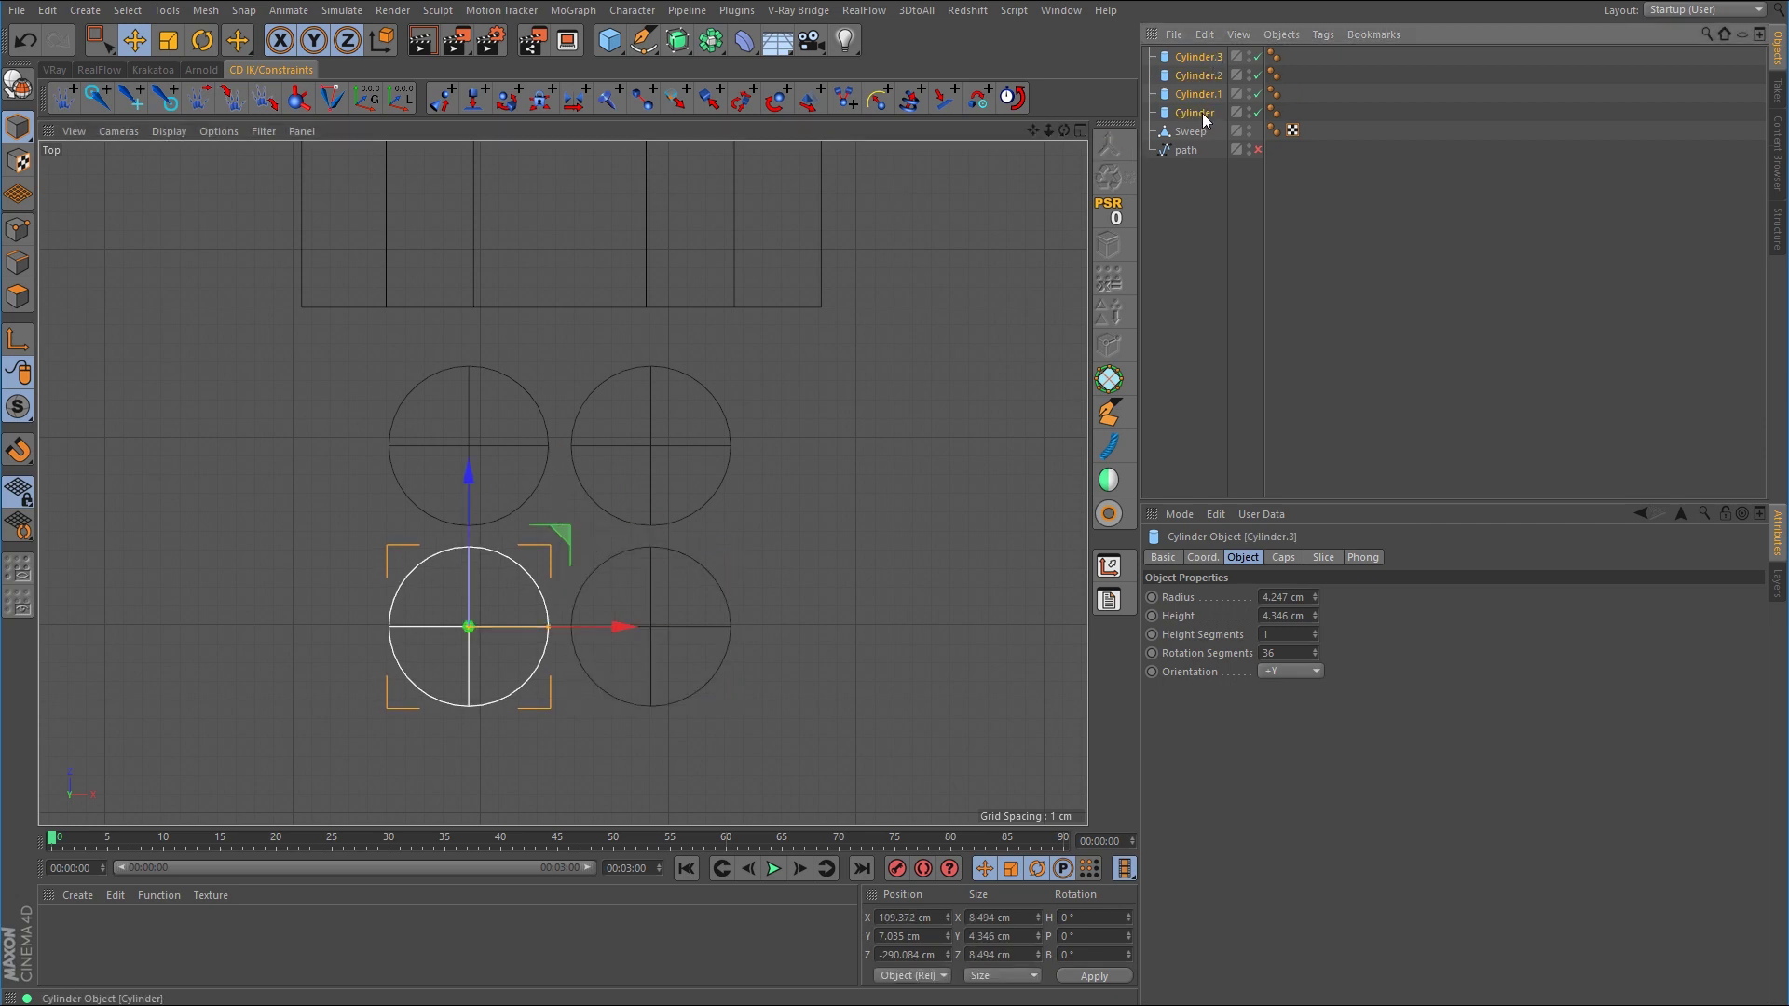
pyautogui.keyDown('shift'); pyautogui.click(1203, 113); pyautogui.keyUp('shift')
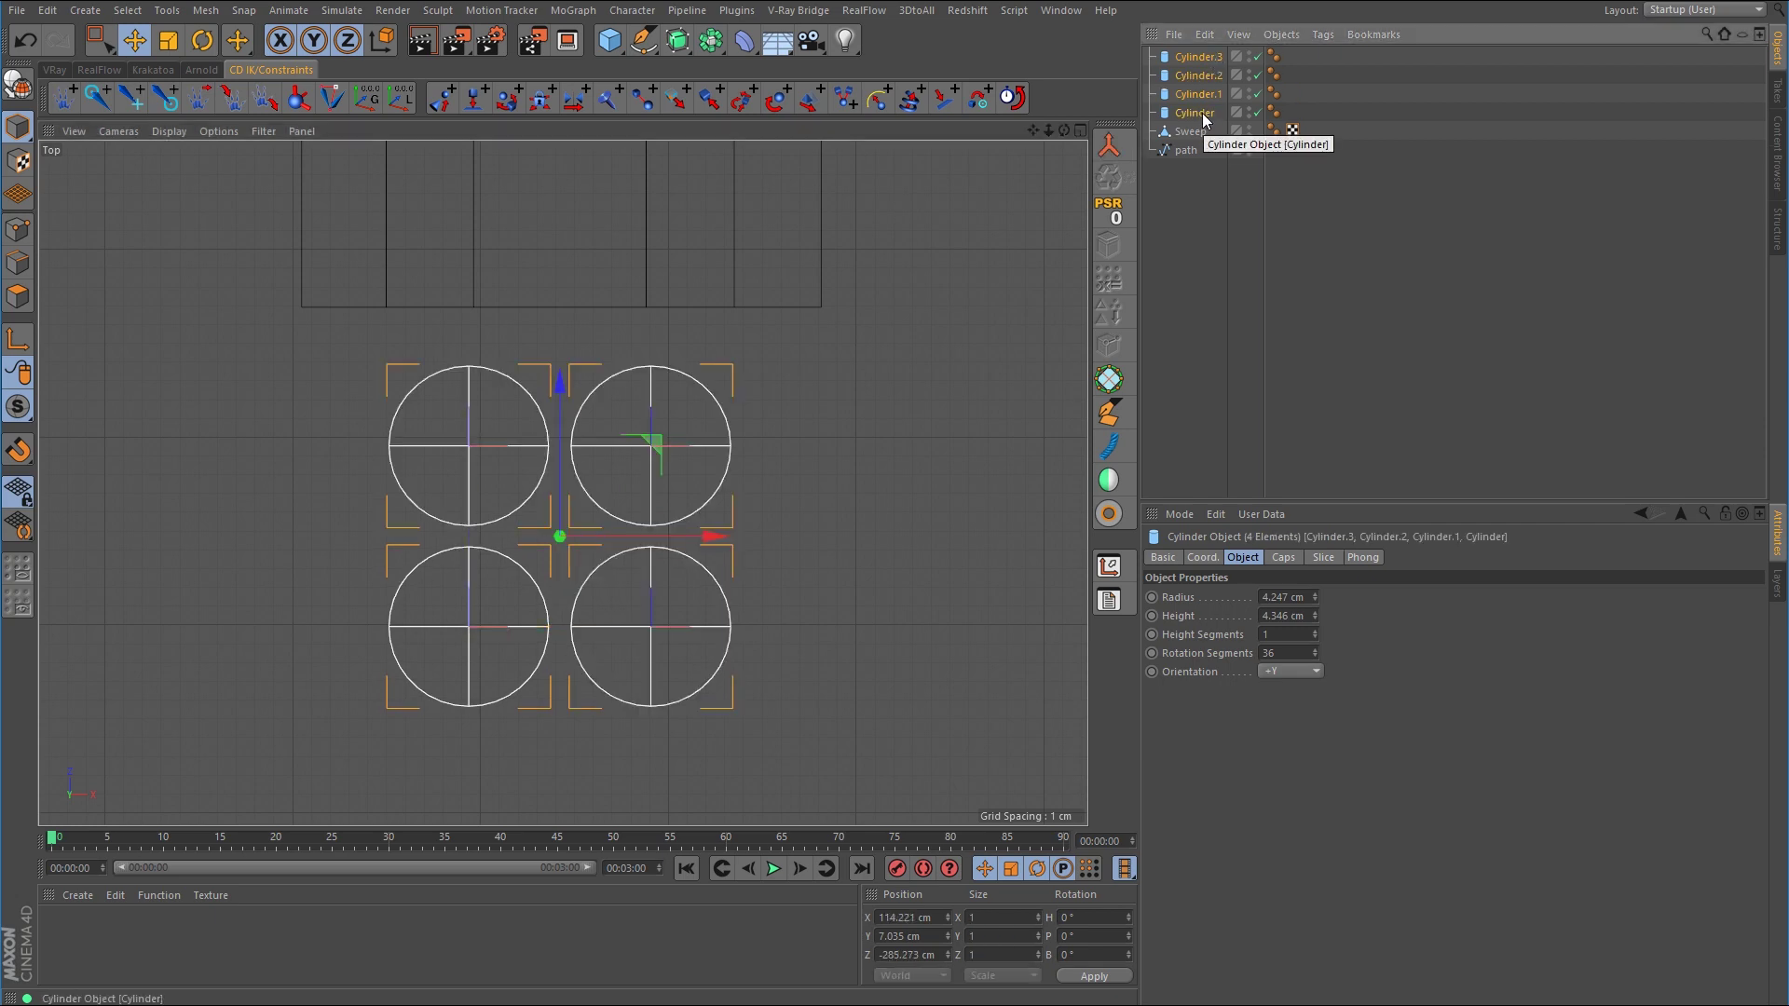
pyautogui.hotkey('alt', 'g')
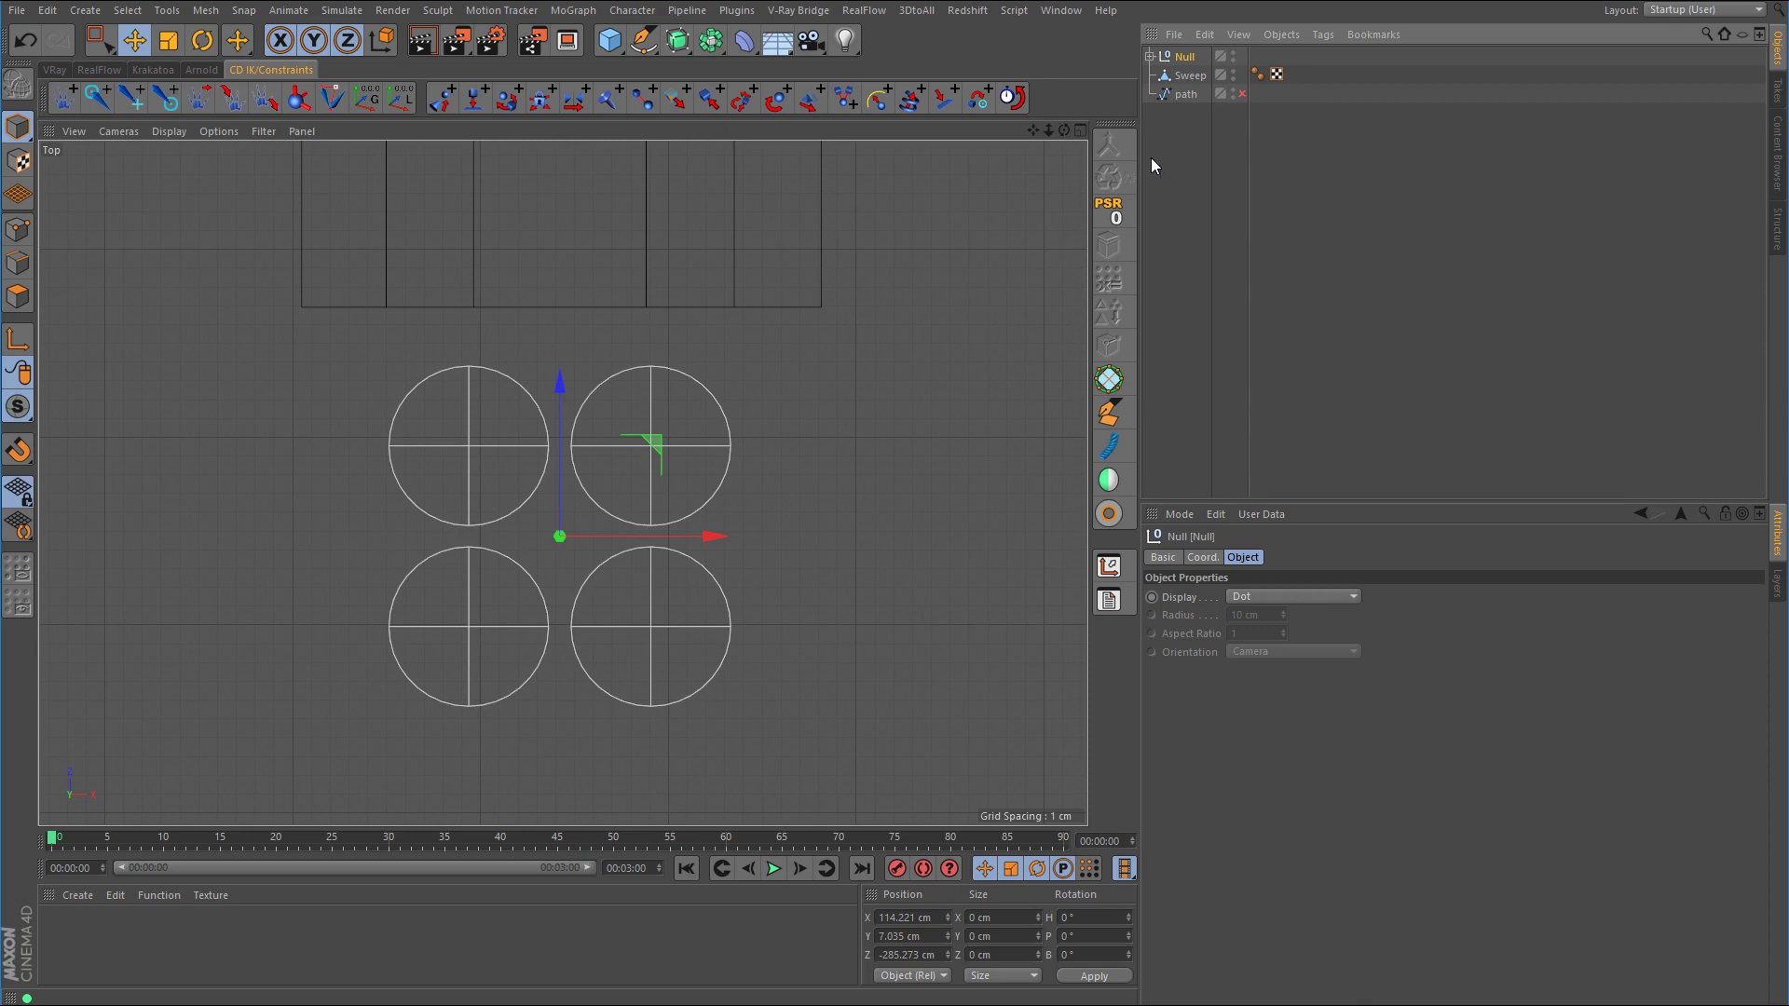
# Add a tube primitive positioned at the centre of the four-cylinder null, keeping it outside the group
pyautogui.middleClick(842, 353)
pyautogui.middleClick(467, 330)
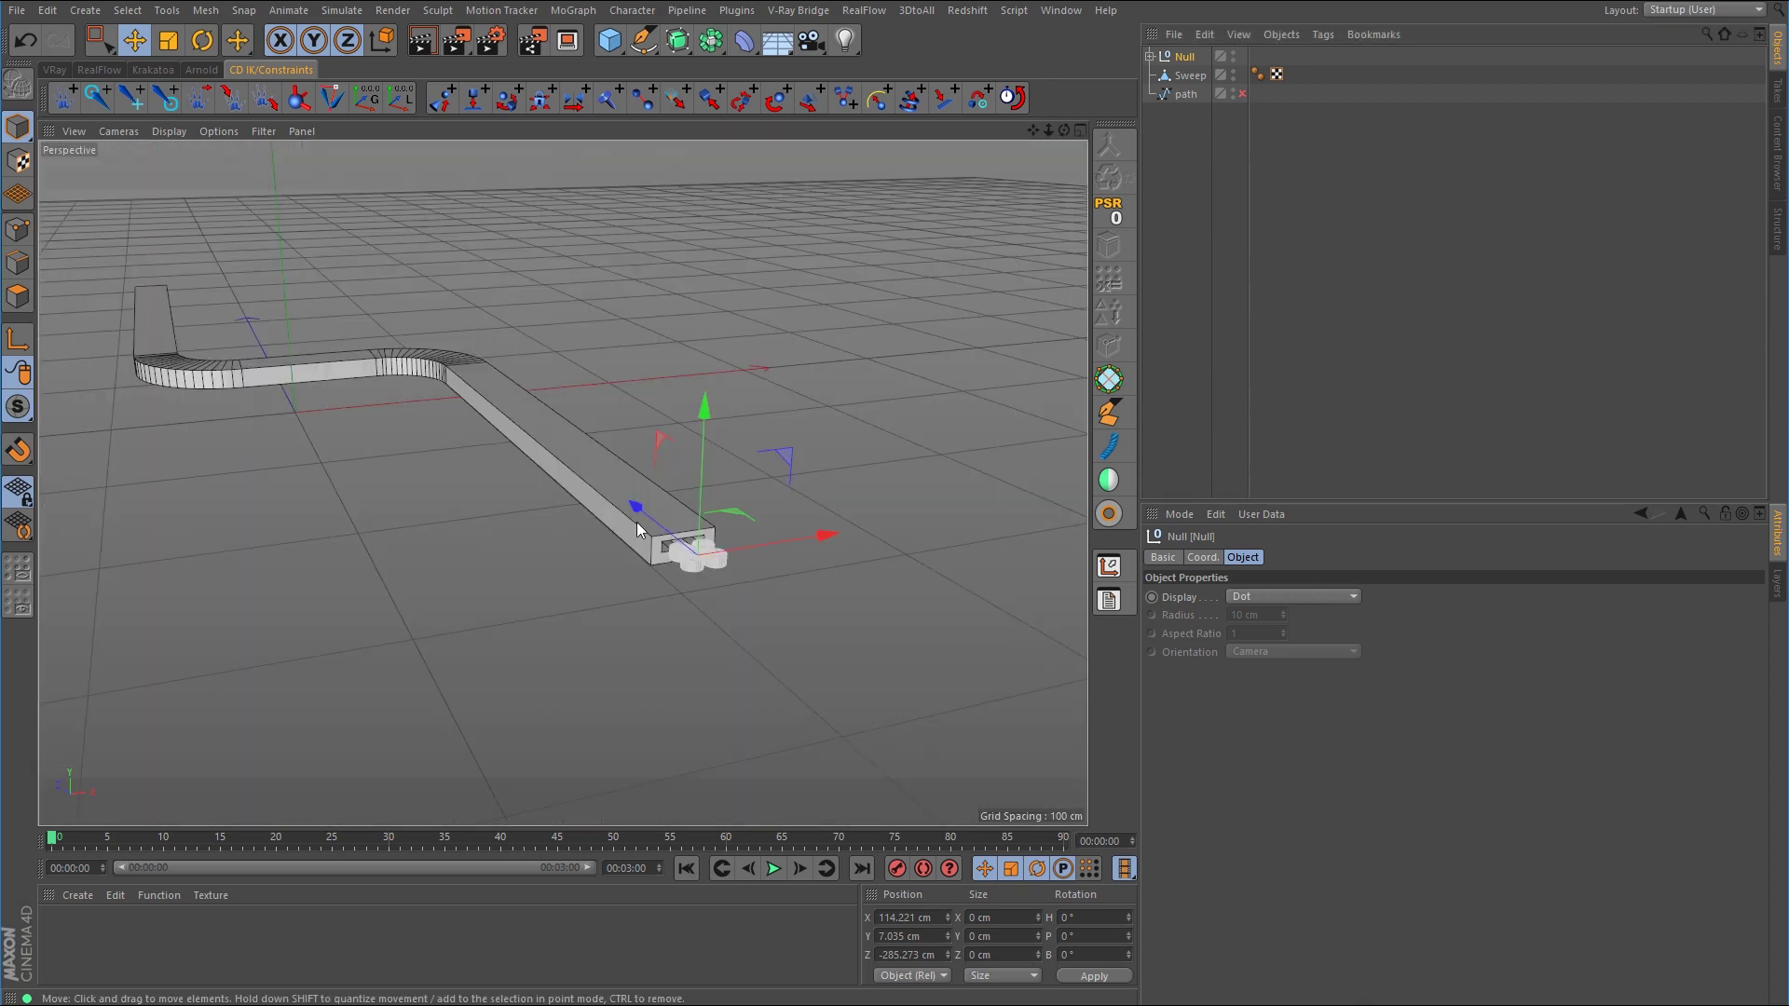
pyautogui.scroll(8, 635, 522)
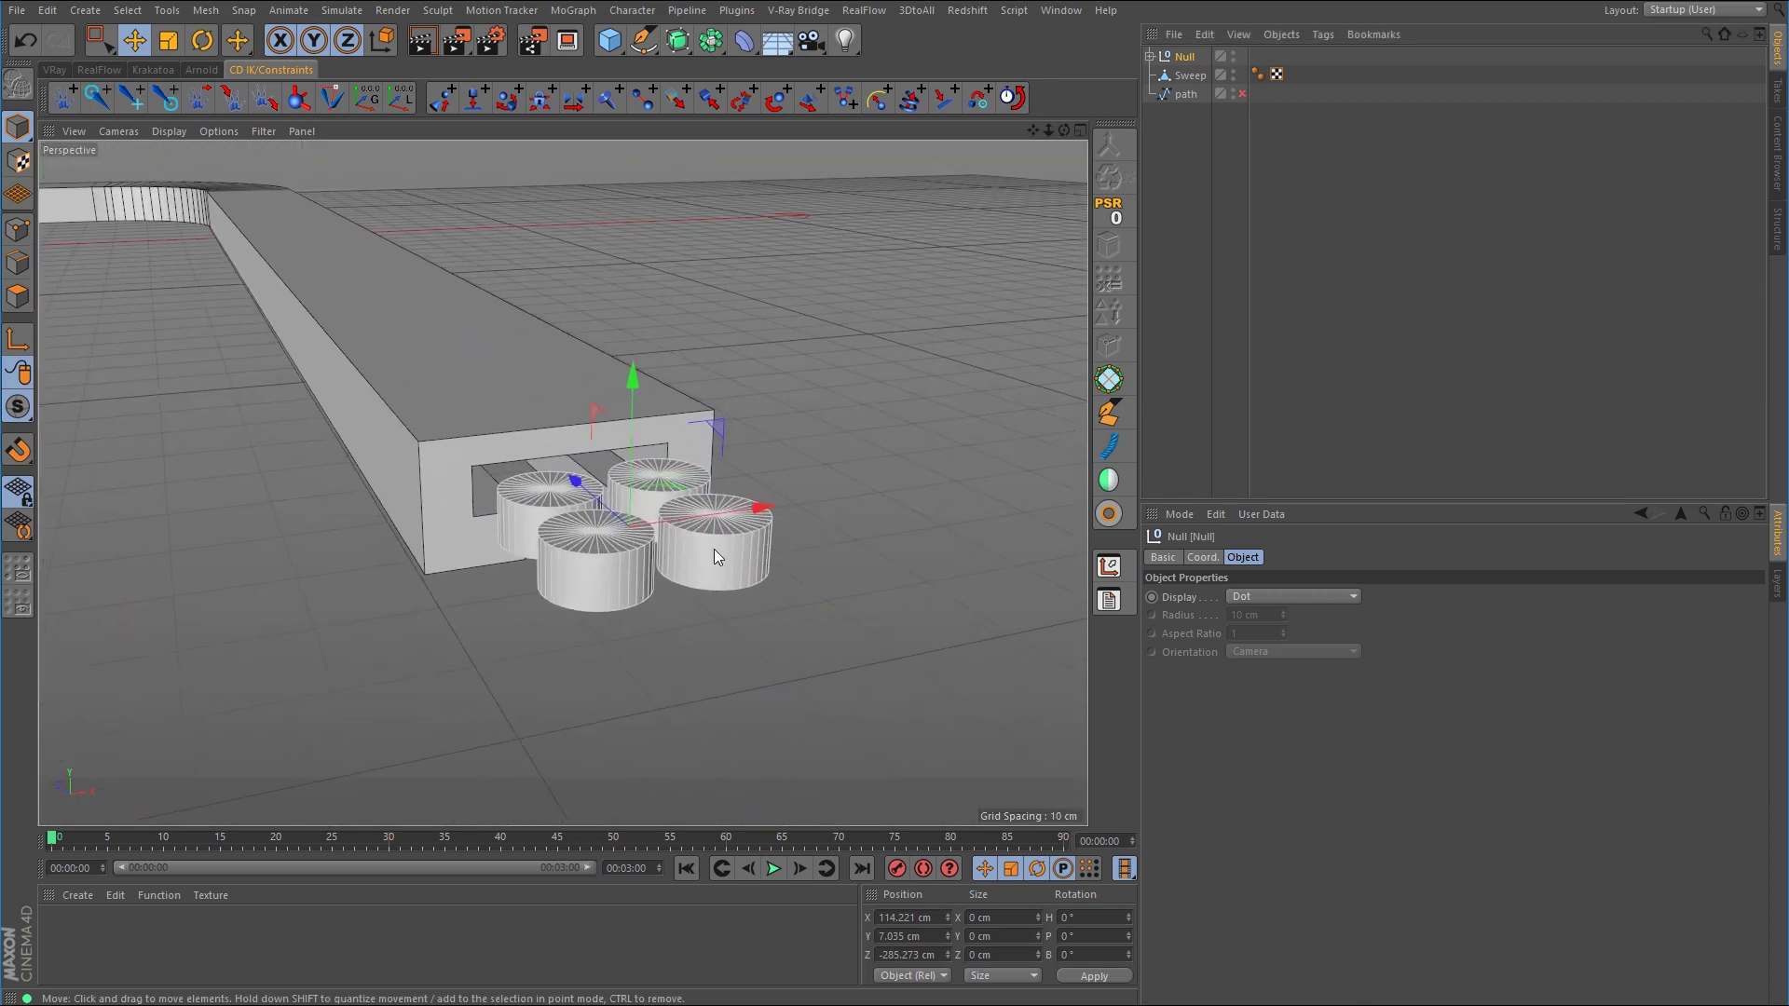
pyautogui.keyDown('alt'); pyautogui.moveTo(714, 556); pyautogui.dragTo(752, 528); pyautogui.keyUp('alt')
pyautogui.moveTo(613, 52); pyautogui.dragTo(991, 141)
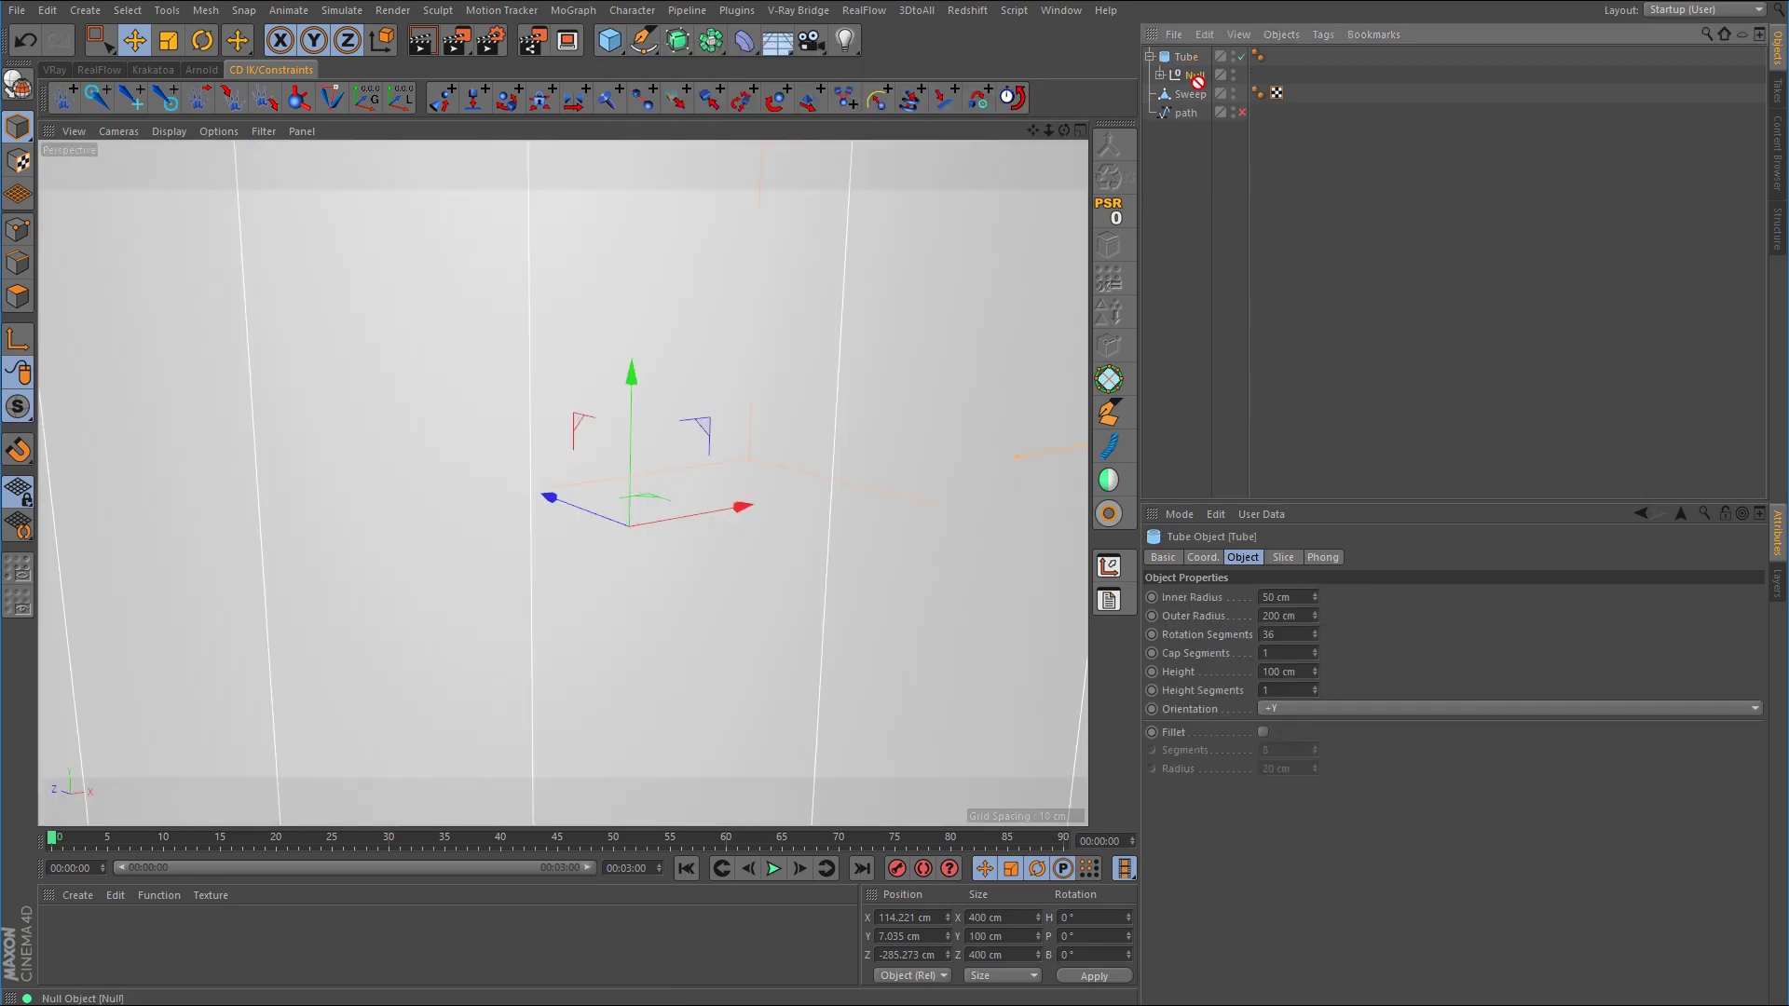
# Reduce the tube's inner radius to about 2.55 cm and its outer radius to 7 cm
pyautogui.press('F2')
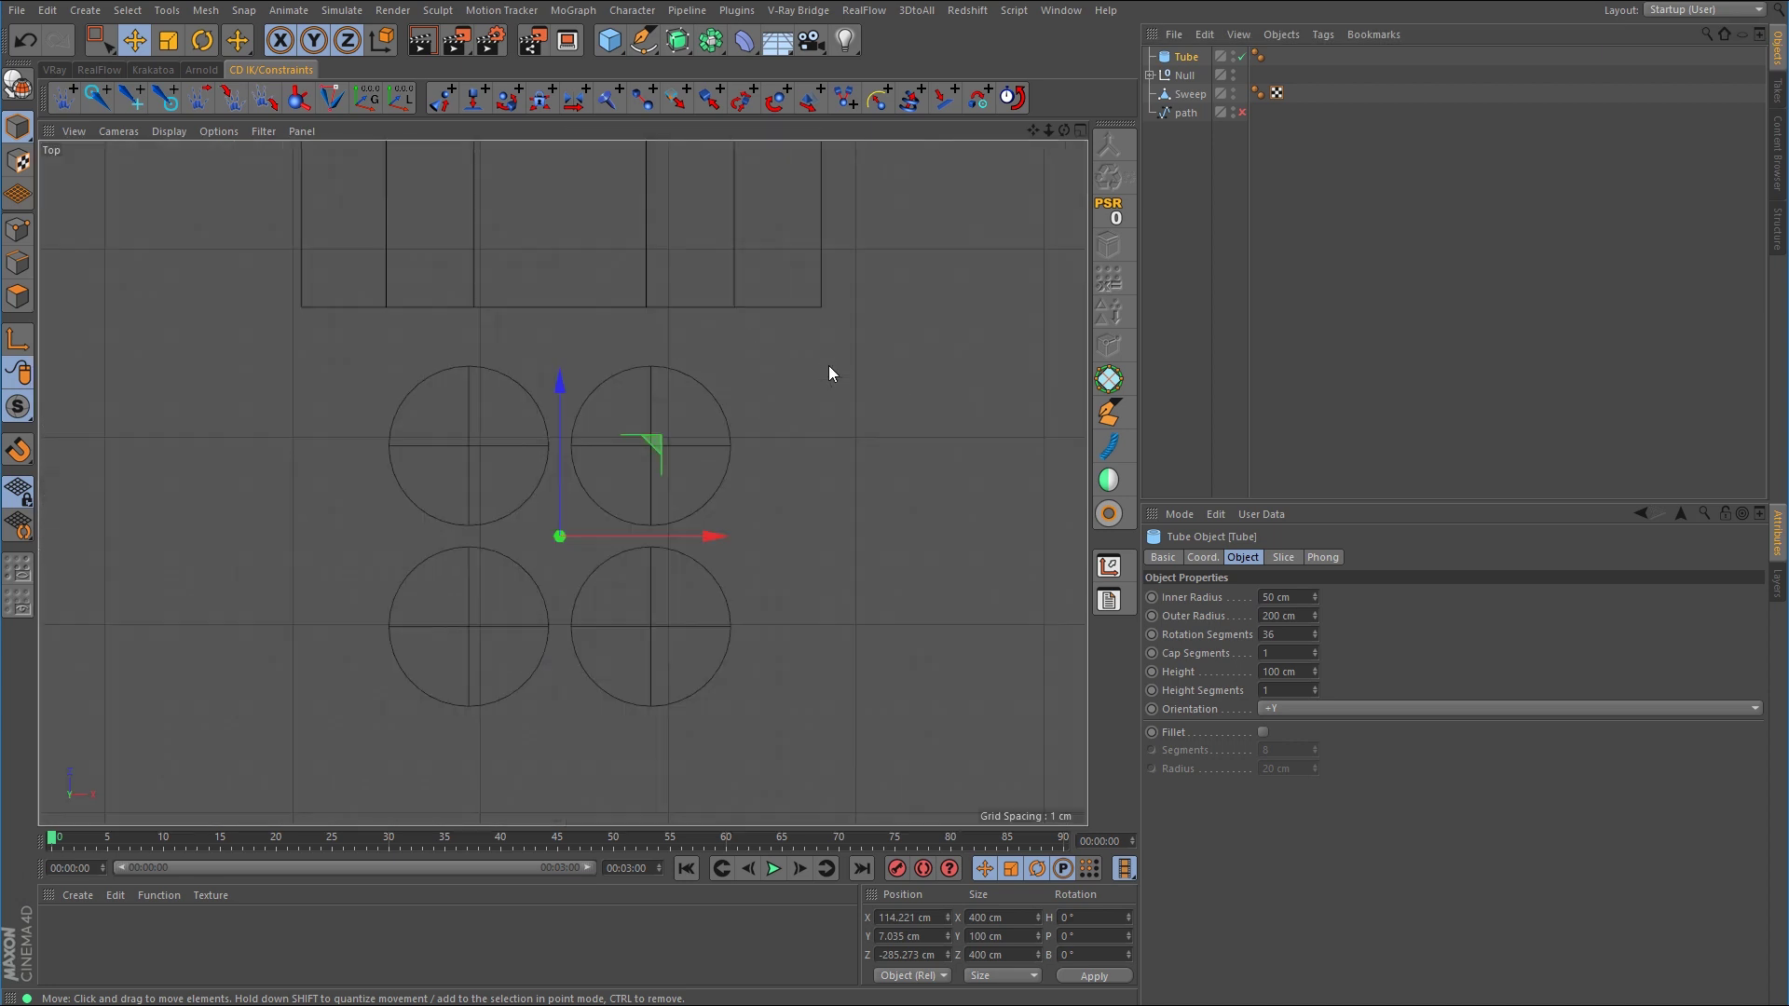
pyautogui.scroll(5, 668, 432)
pyautogui.scroll(-1, 820, 412)
pyautogui.scroll(2, 751, 451)
pyautogui.scroll(3, 713, 461)
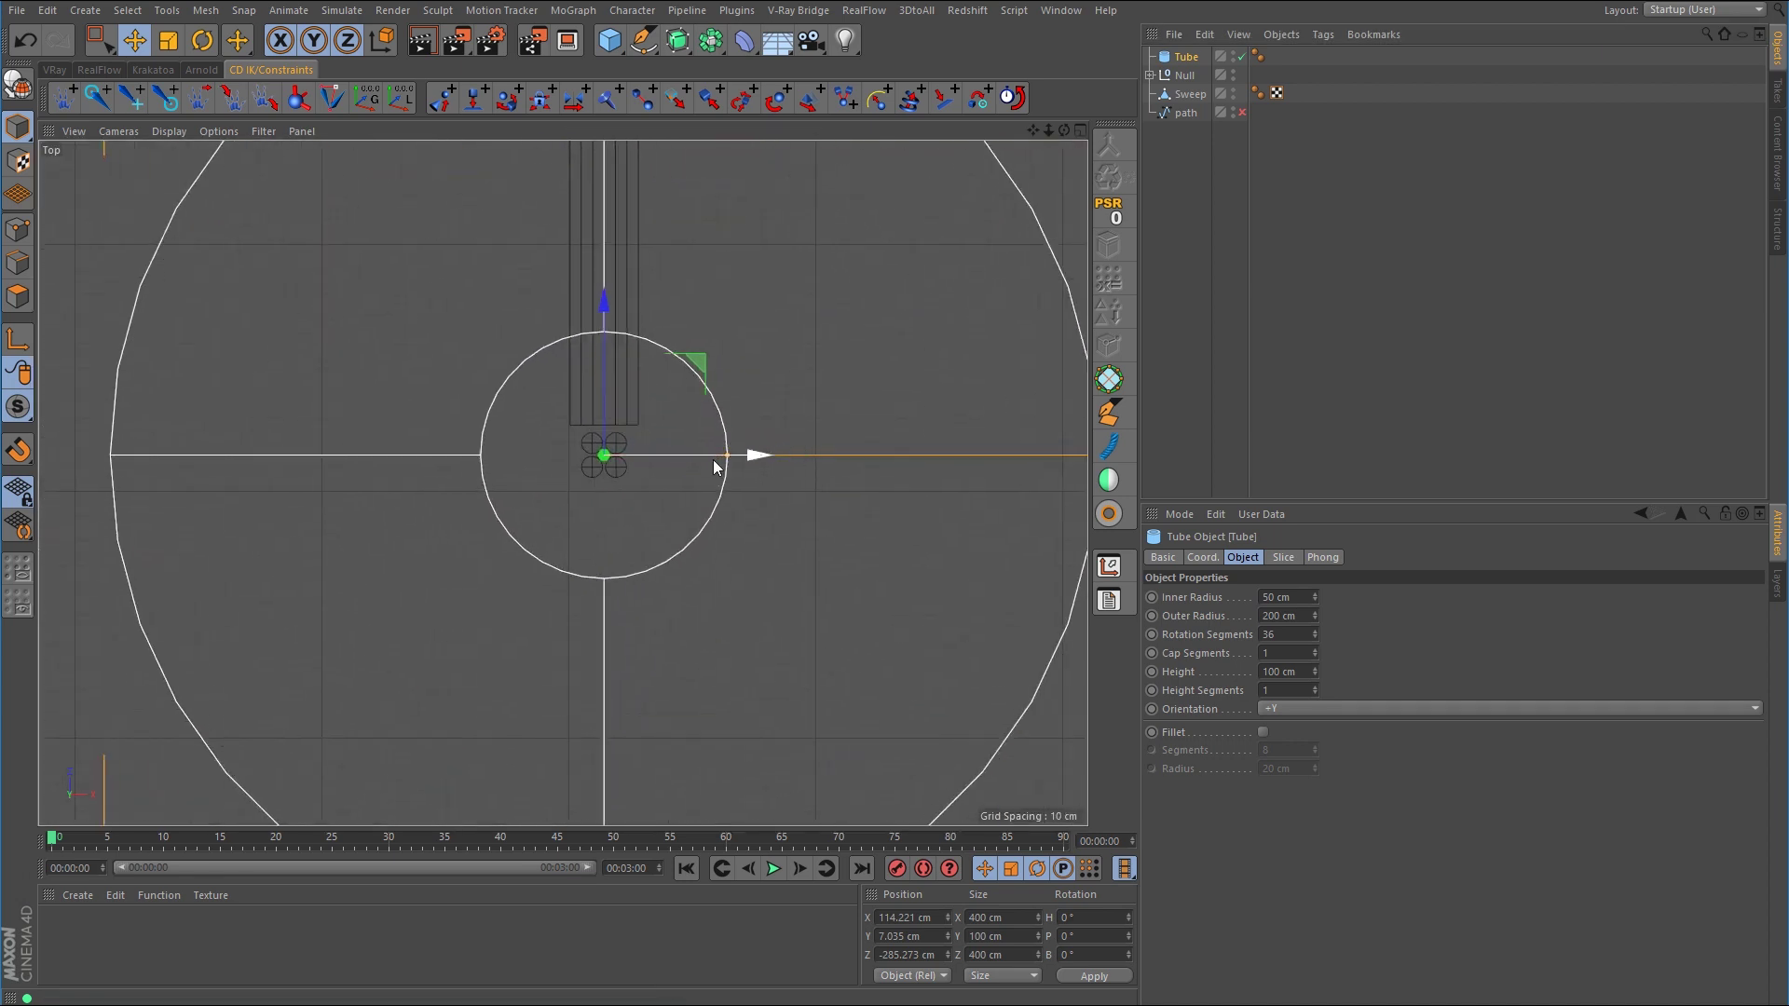
pyautogui.moveTo(713, 460); pyautogui.dragTo(620, 466)
pyautogui.scroll(-3, 750, 453)
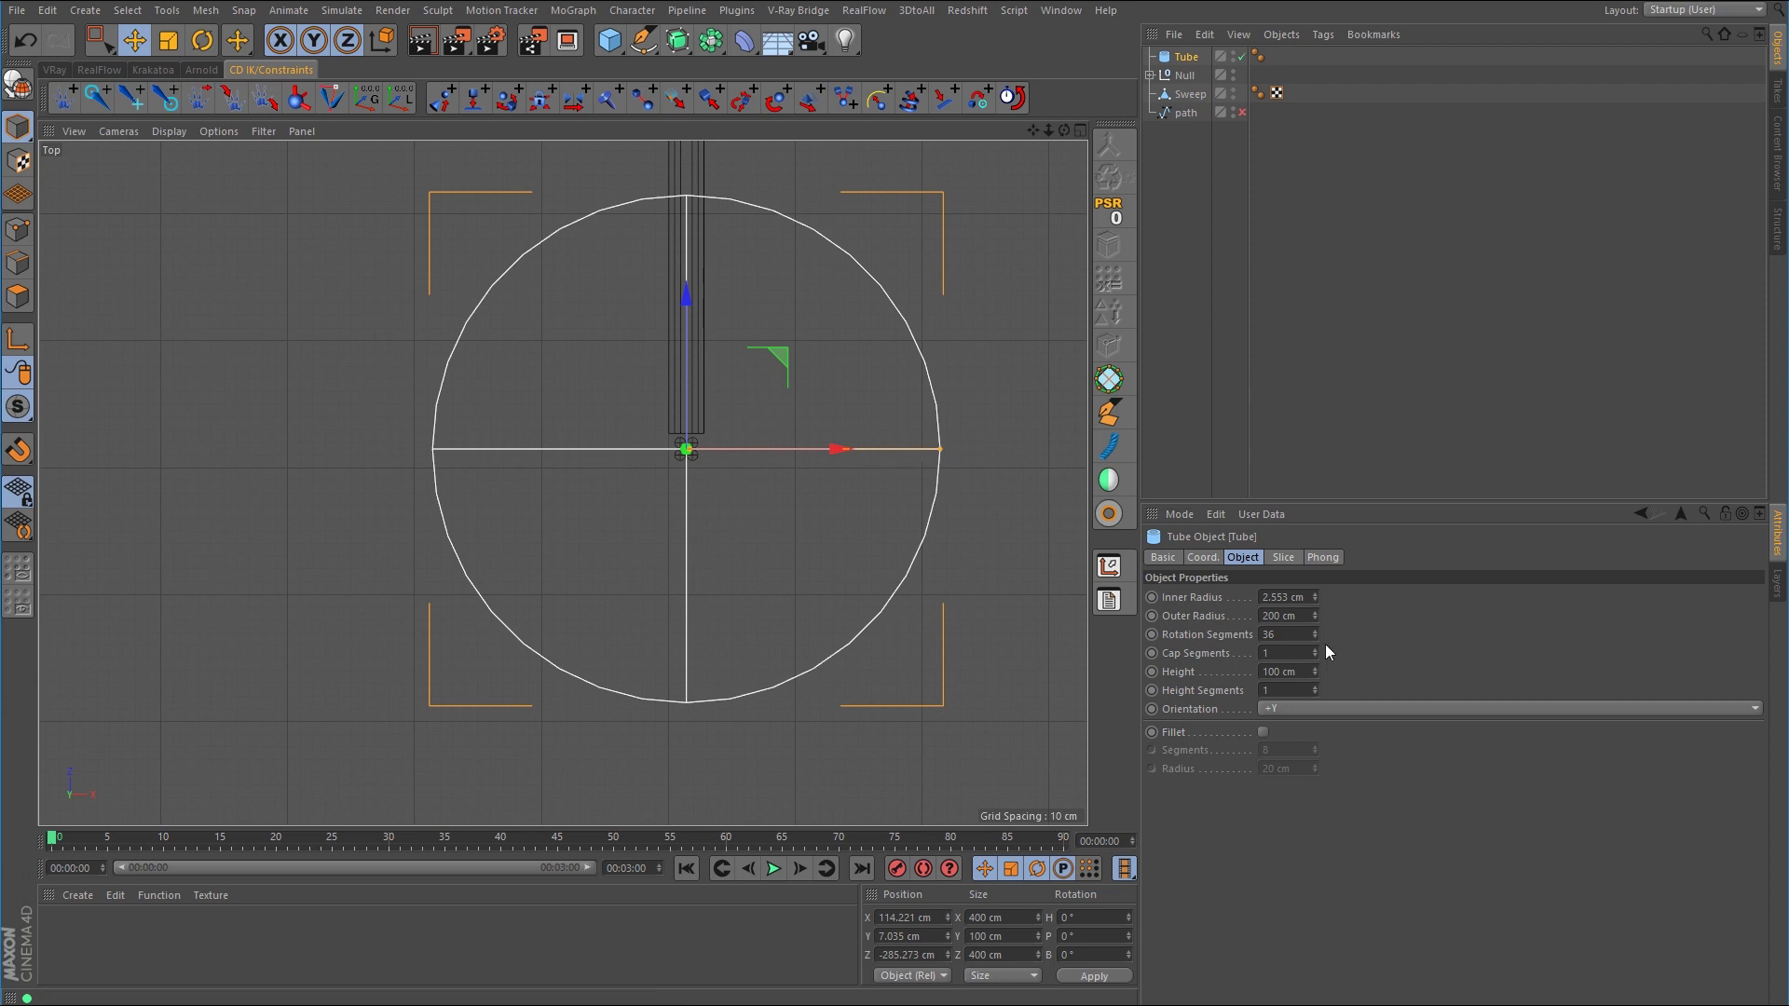
pyautogui.moveTo(1315, 615); pyautogui.dragTo(1315, 684)
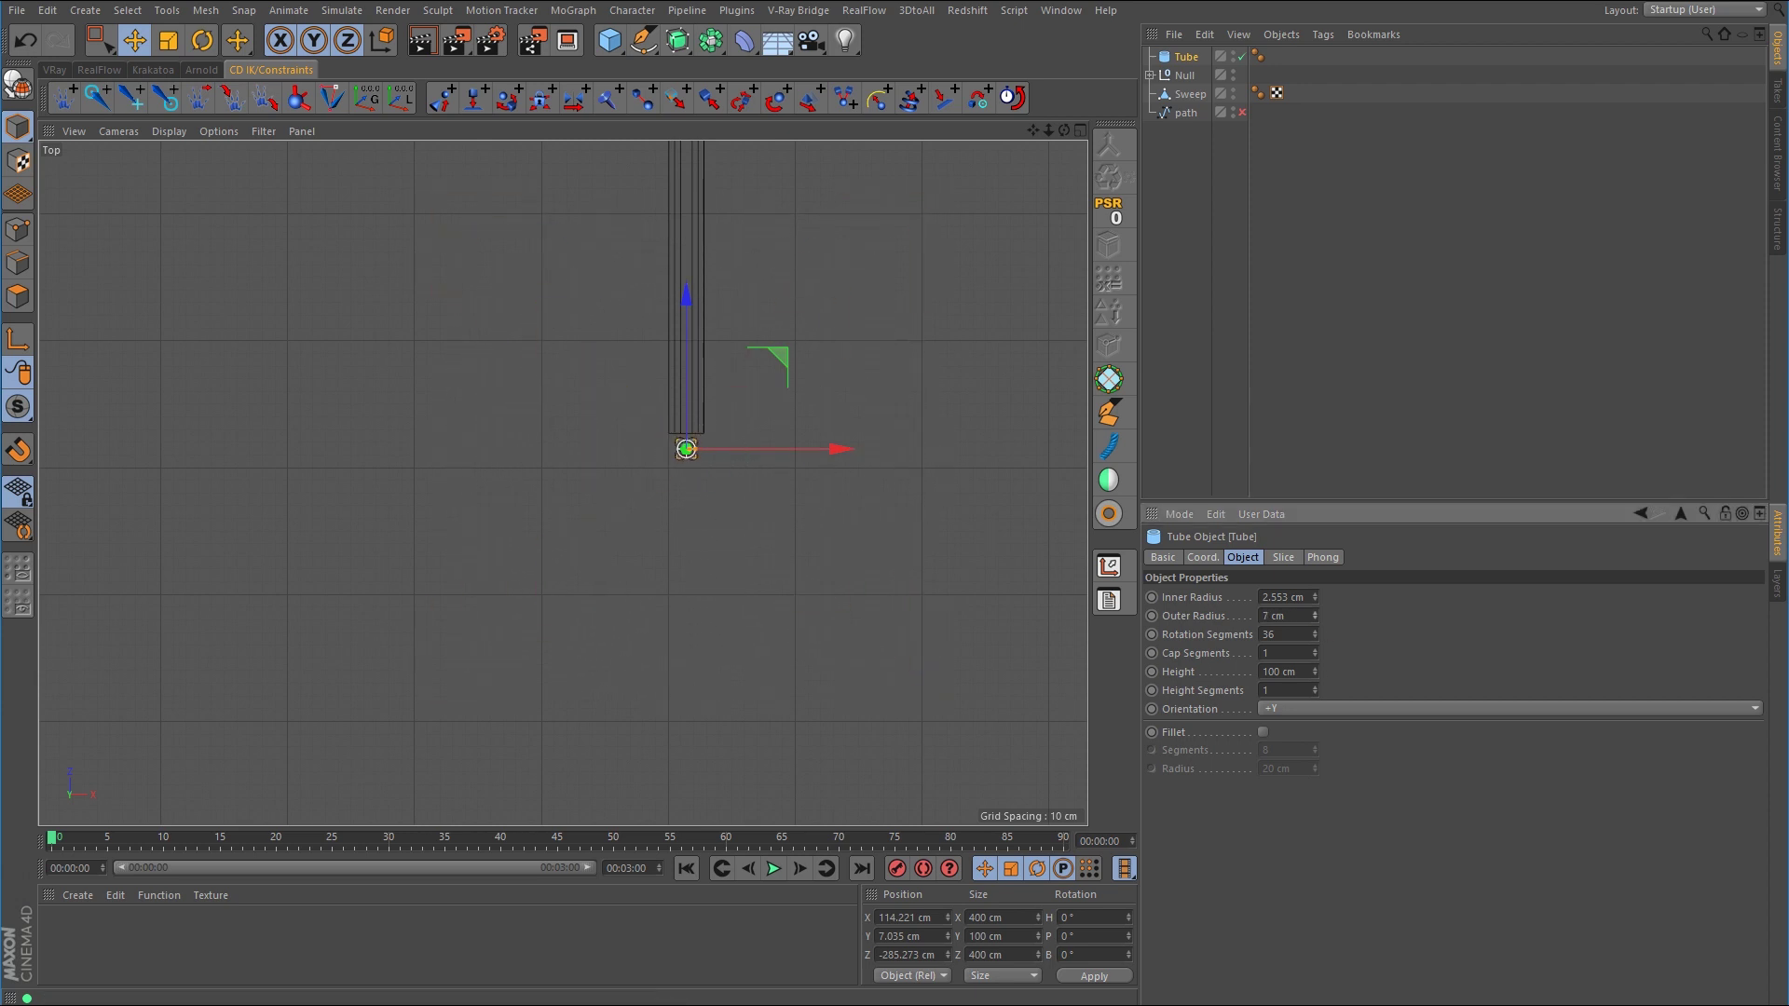
# Orient the tube along +Z and shorten its height to about 4 cm
pyautogui.middleClick(881, 561)
pyautogui.middleClick(399, 334)
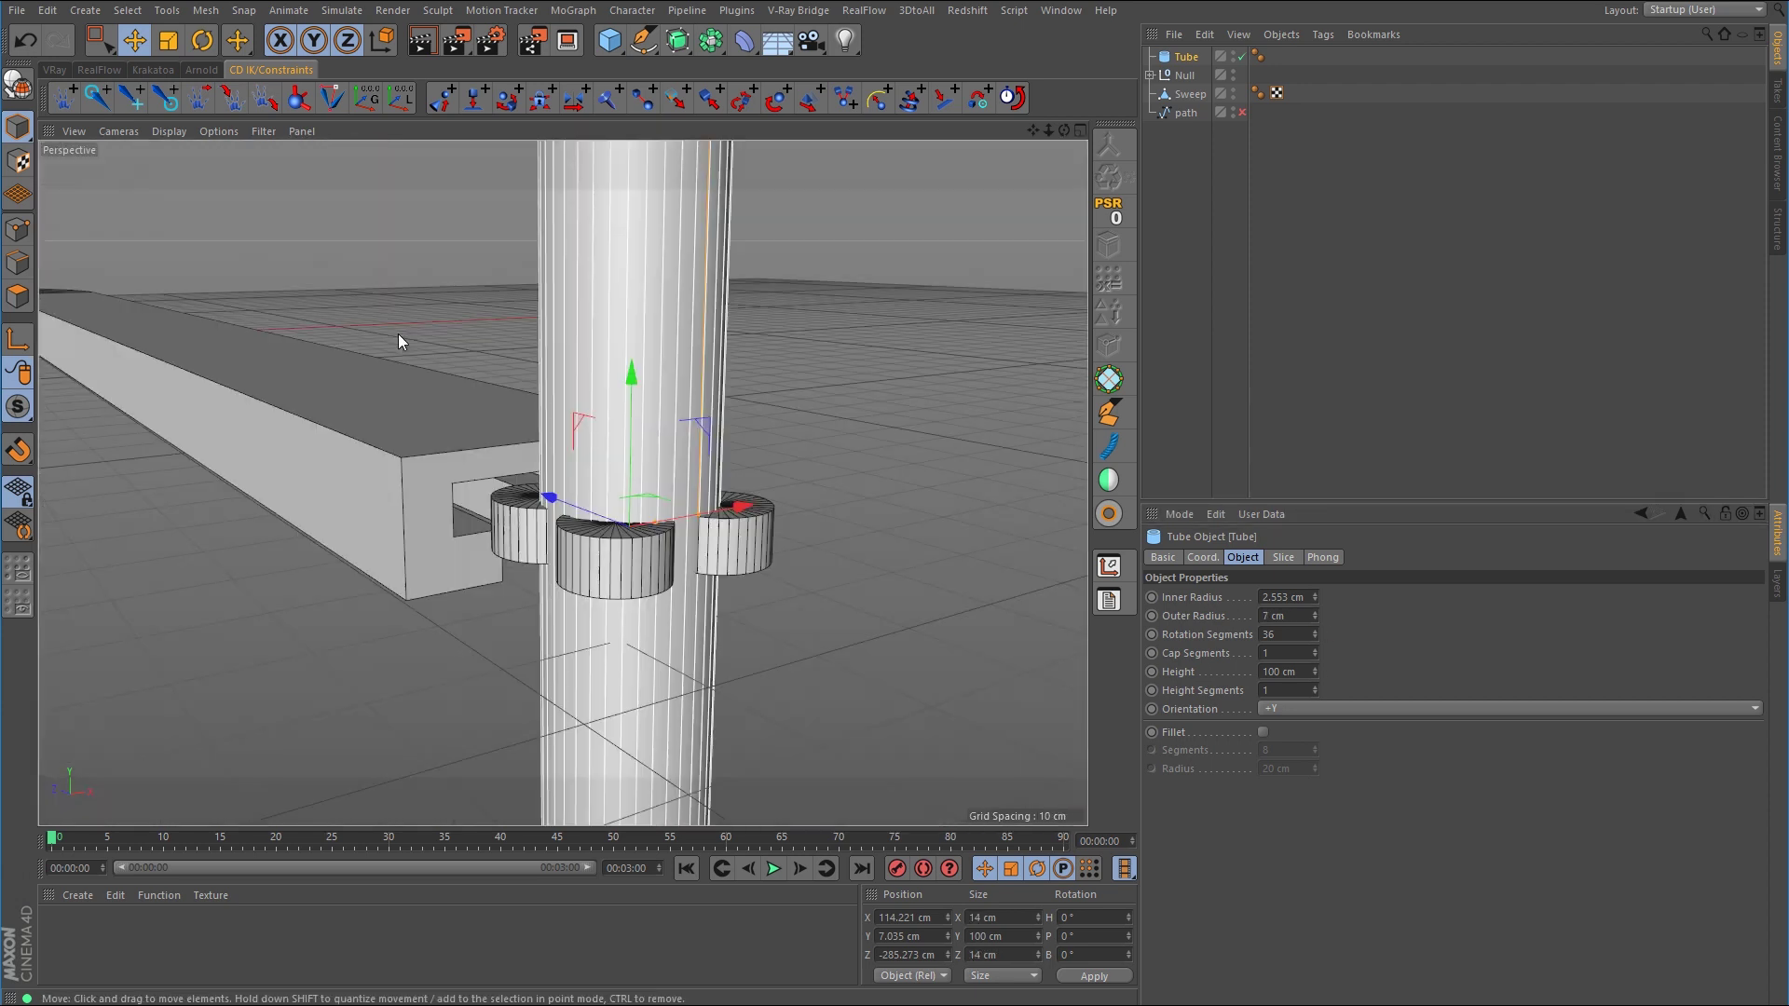
pyautogui.click(1285, 706)
pyautogui.click(1293, 800)
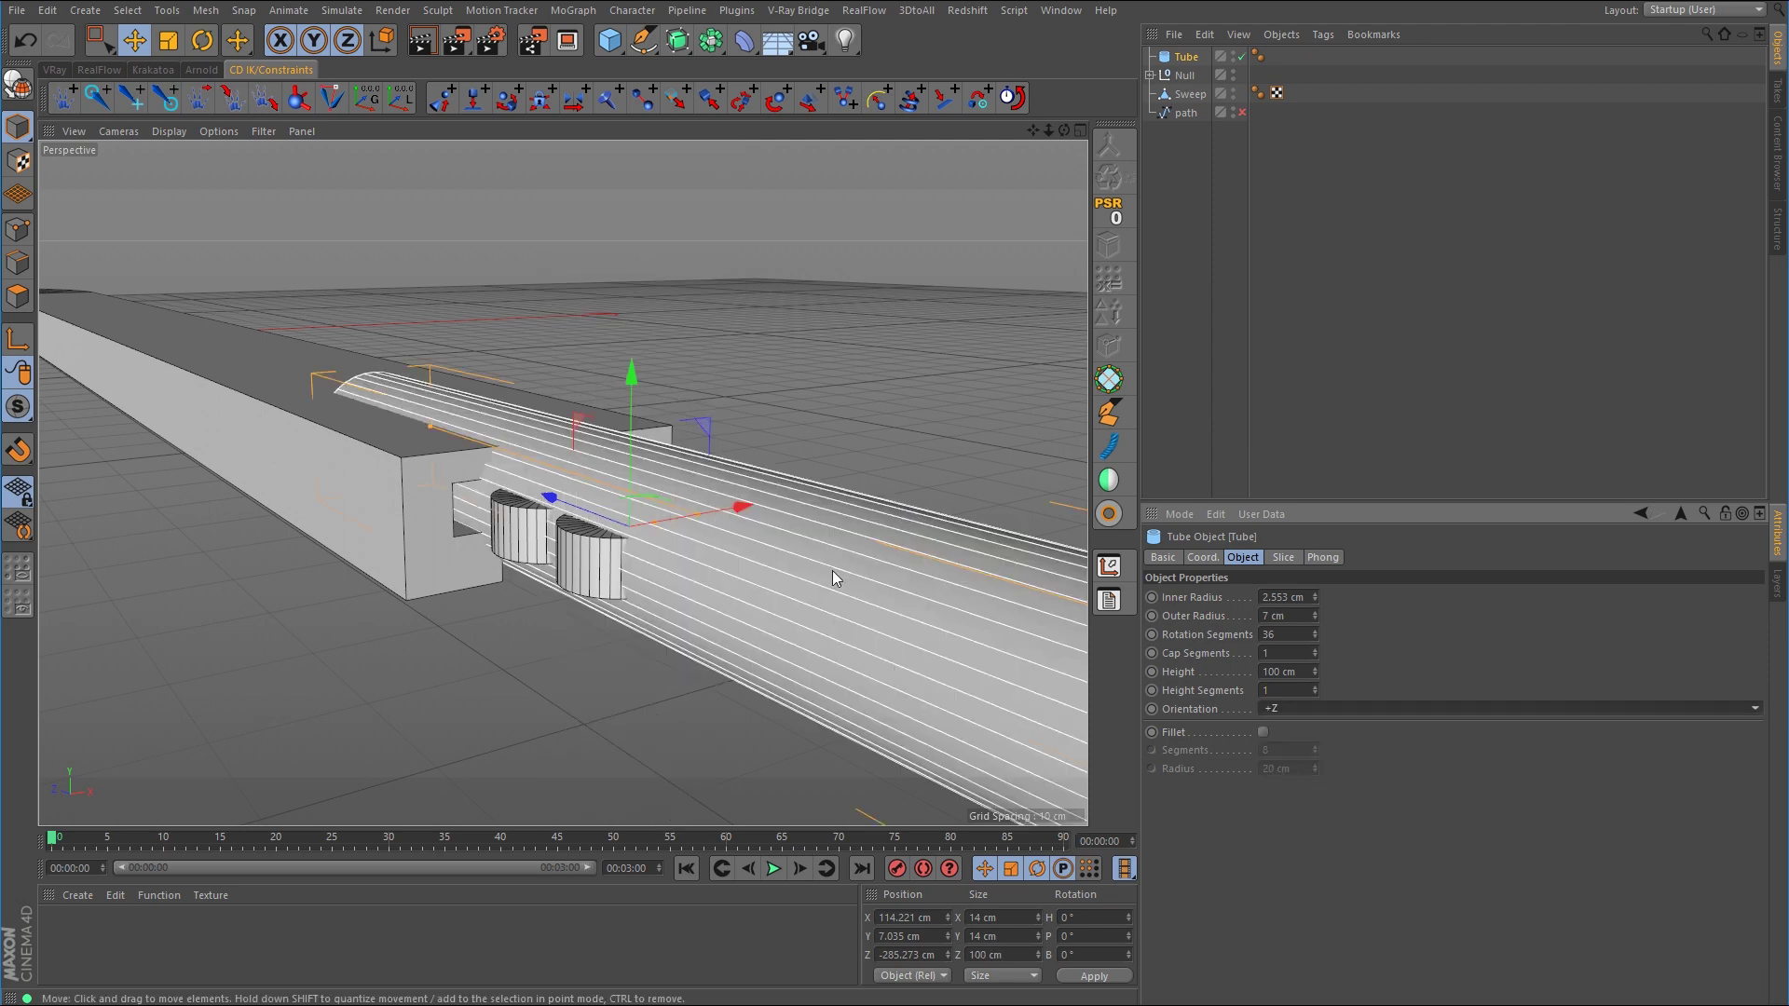
pyautogui.scroll(-5, 834, 579)
pyautogui.moveTo(506, 496); pyautogui.dragTo(687, 518)
# Widen the tube's inner radius to about 5.15 cm and lower the ring to about Y -10.6 cm, beneath the four cylinders
pyautogui.scroll(4, 607, 547)
pyautogui.moveTo(629, 373); pyautogui.dragTo(159, 209)
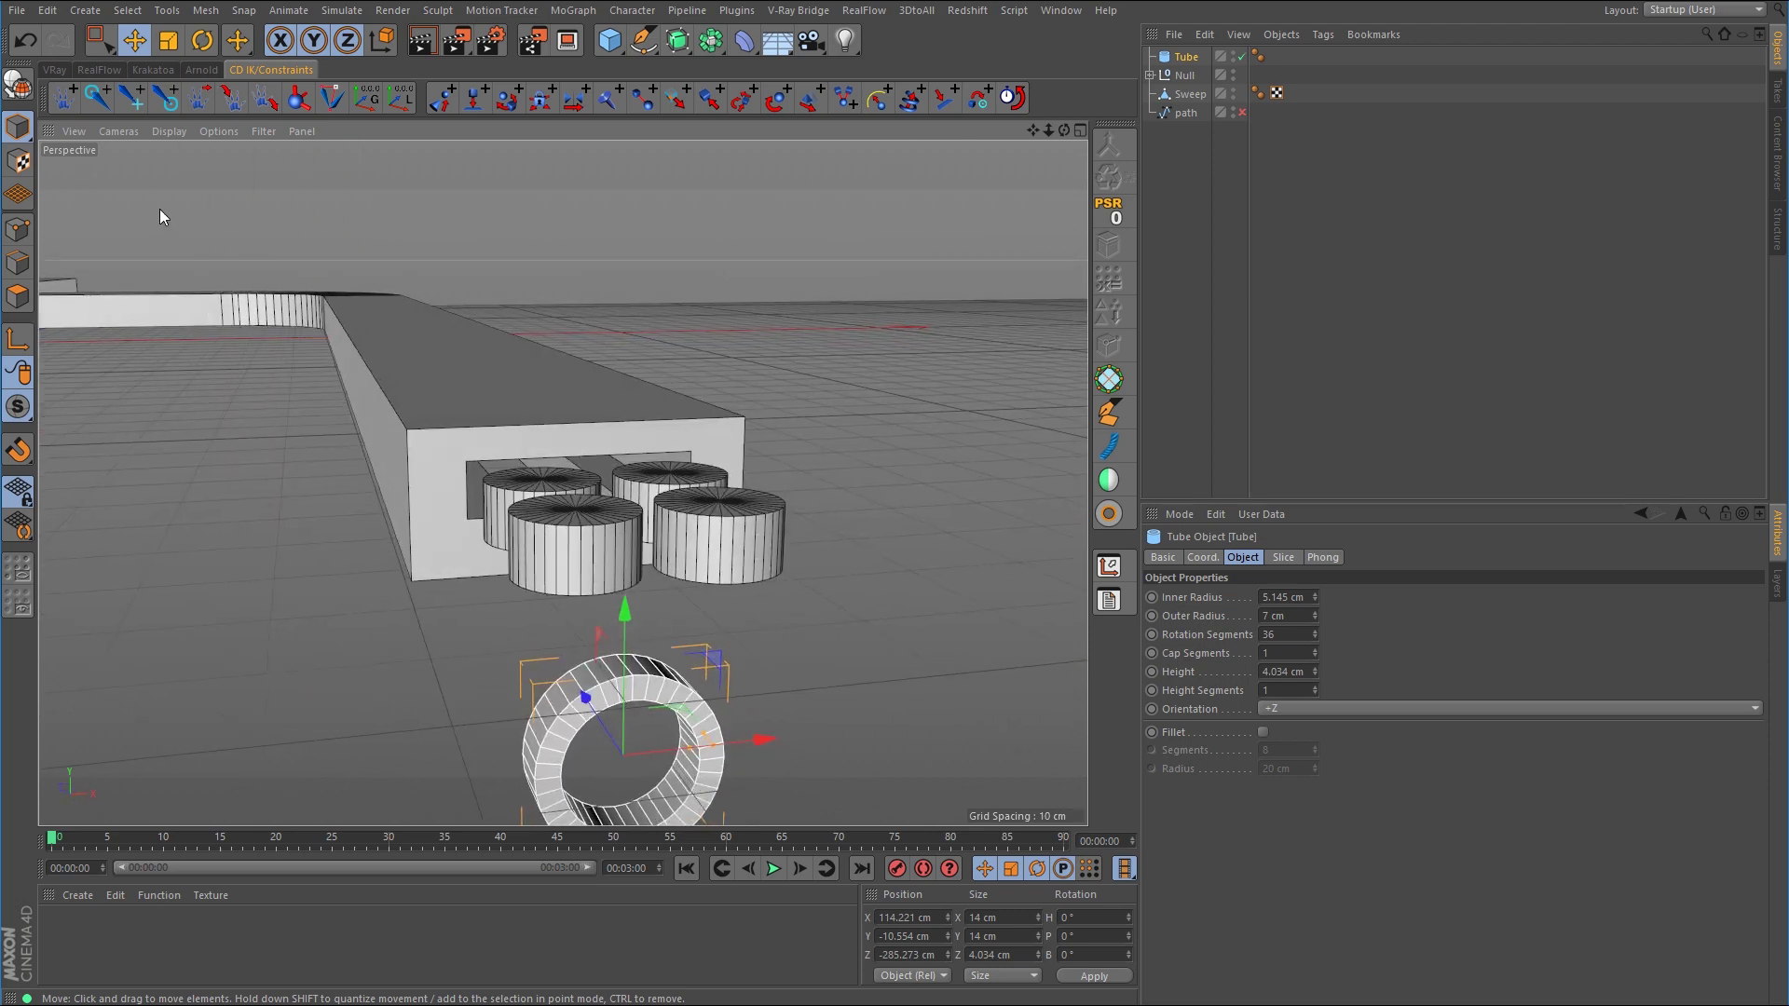
# Make the ring editable and extrude its uppermost outer polygons upward into a stem reaching between the wheels
pyautogui.press('c')
pyautogui.click(101, 40)
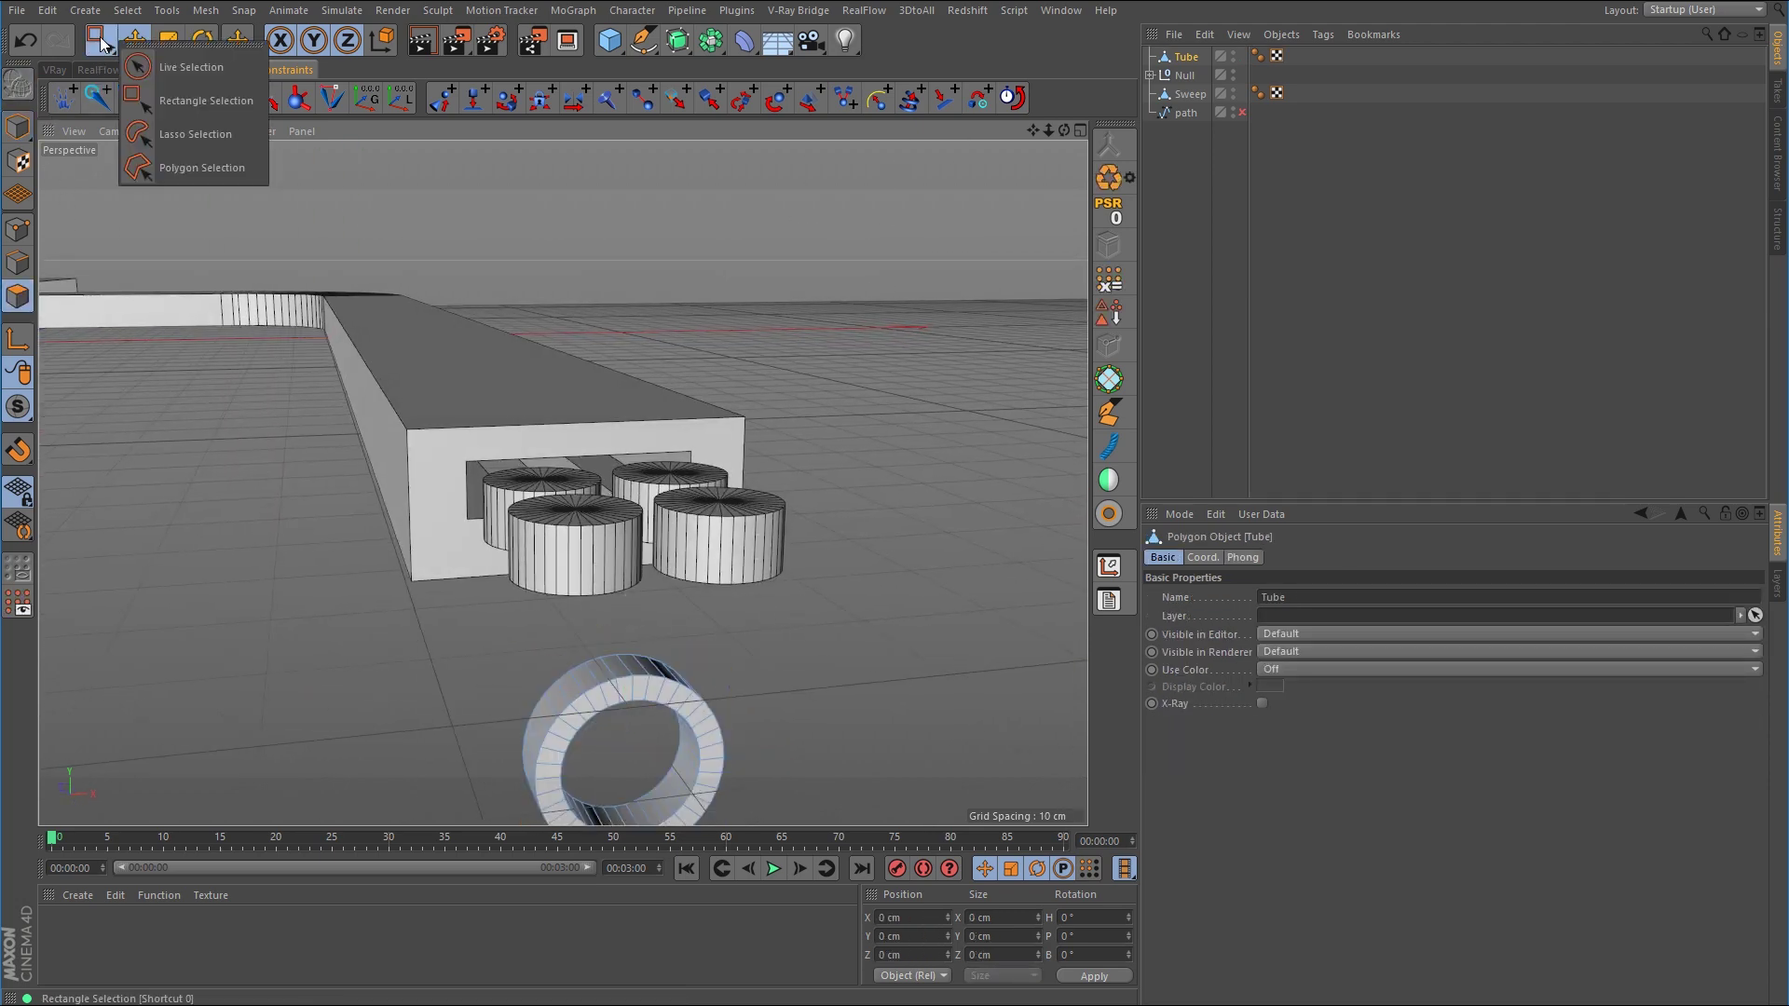
pyautogui.click(177, 58)
pyautogui.moveTo(572, 569)
pyautogui.keyDown('alt'); pyautogui.mouseDown()
pyautogui.moveTo(768, 687)
pyautogui.moveTo(559, 634)
pyautogui.moveTo(604, 638)
pyautogui.mouseUp(); pyautogui.keyUp('alt')
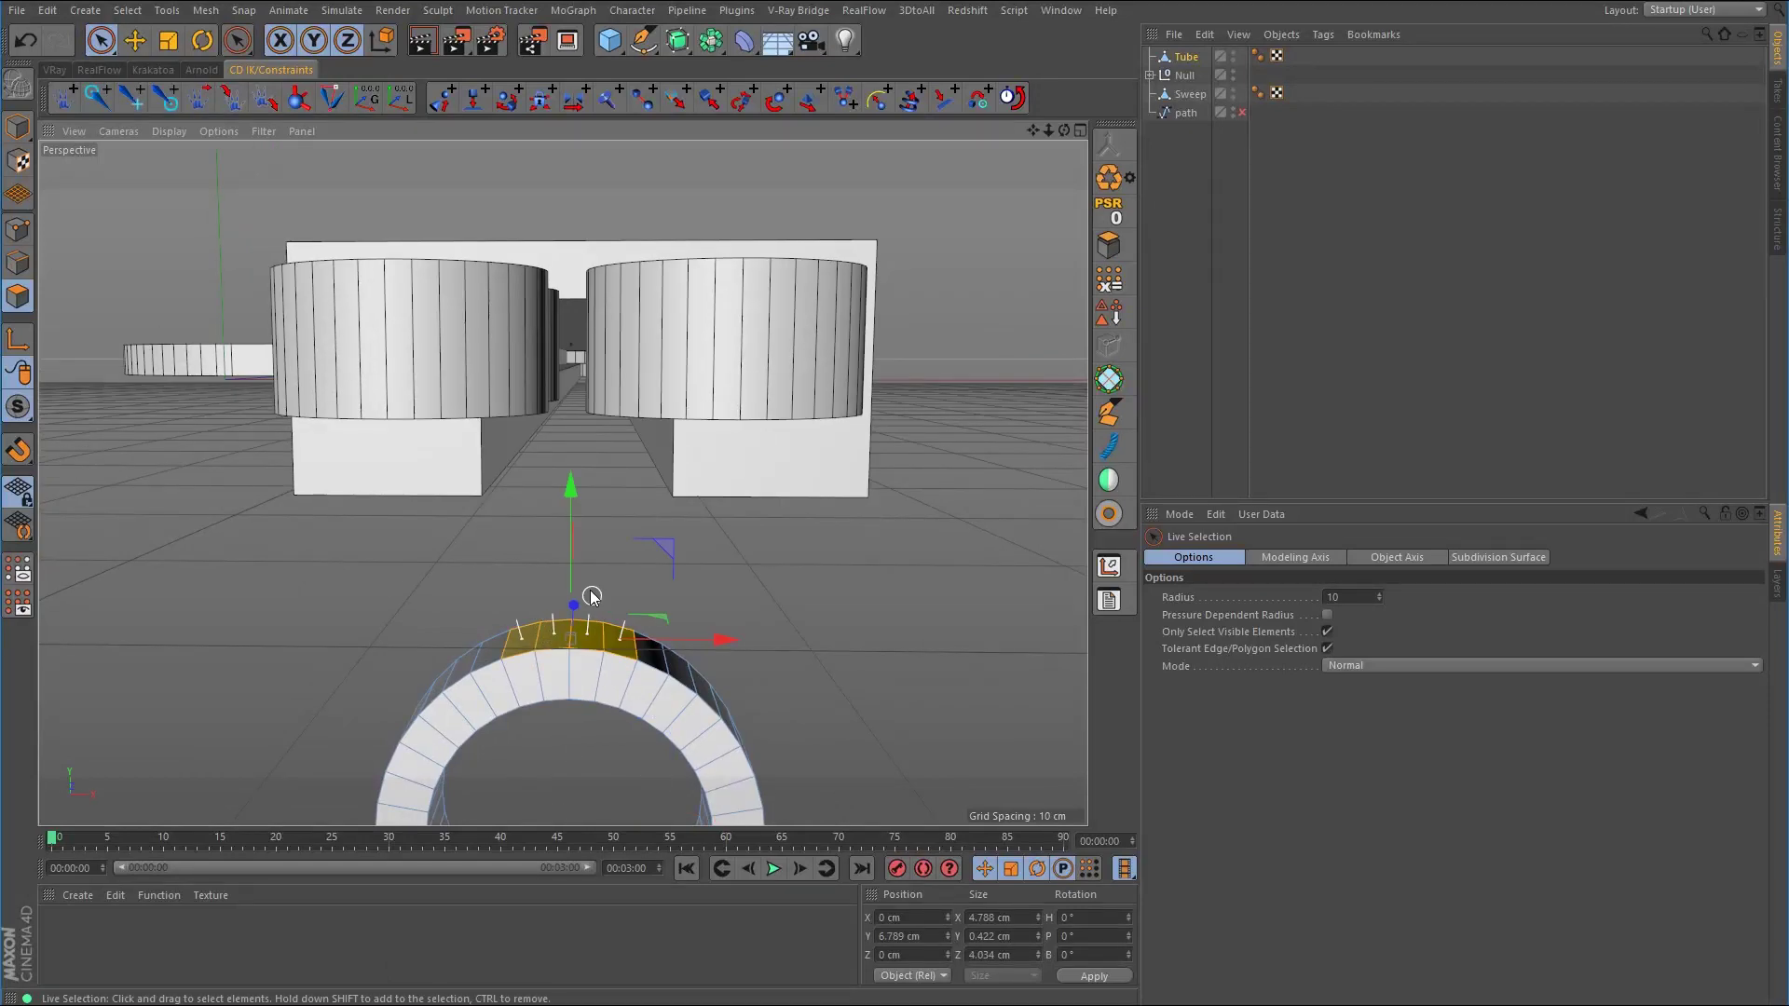
pyautogui.keyDown('ctrl'); pyautogui.moveTo(574, 520); pyautogui.dragTo(527, 338); pyautogui.keyUp('ctrl')
pyautogui.scroll(-3, 572, 233)
# Place the ring object inside the null holding the four cylinders and rename that null "end"
pyautogui.click(16, 128)
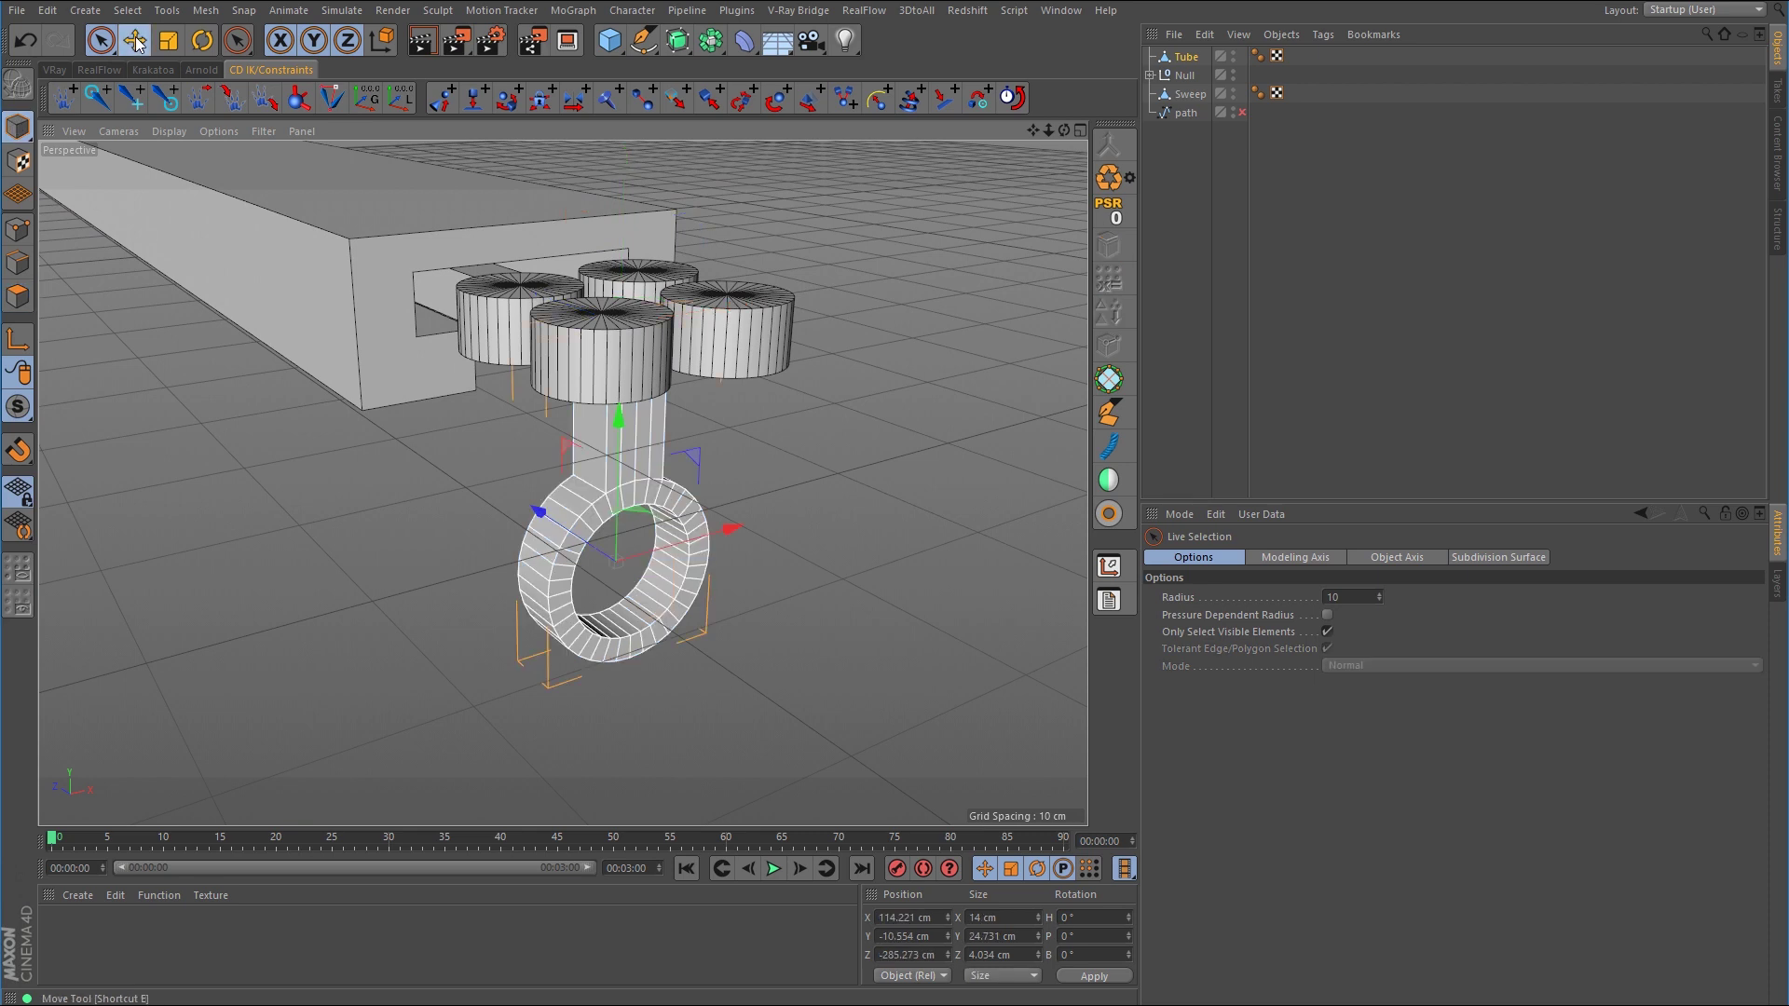
pyautogui.click(134, 40)
pyautogui.moveTo(1193, 79); pyautogui.dragTo(1189, 75)
pyautogui.doubleClick(1189, 56)
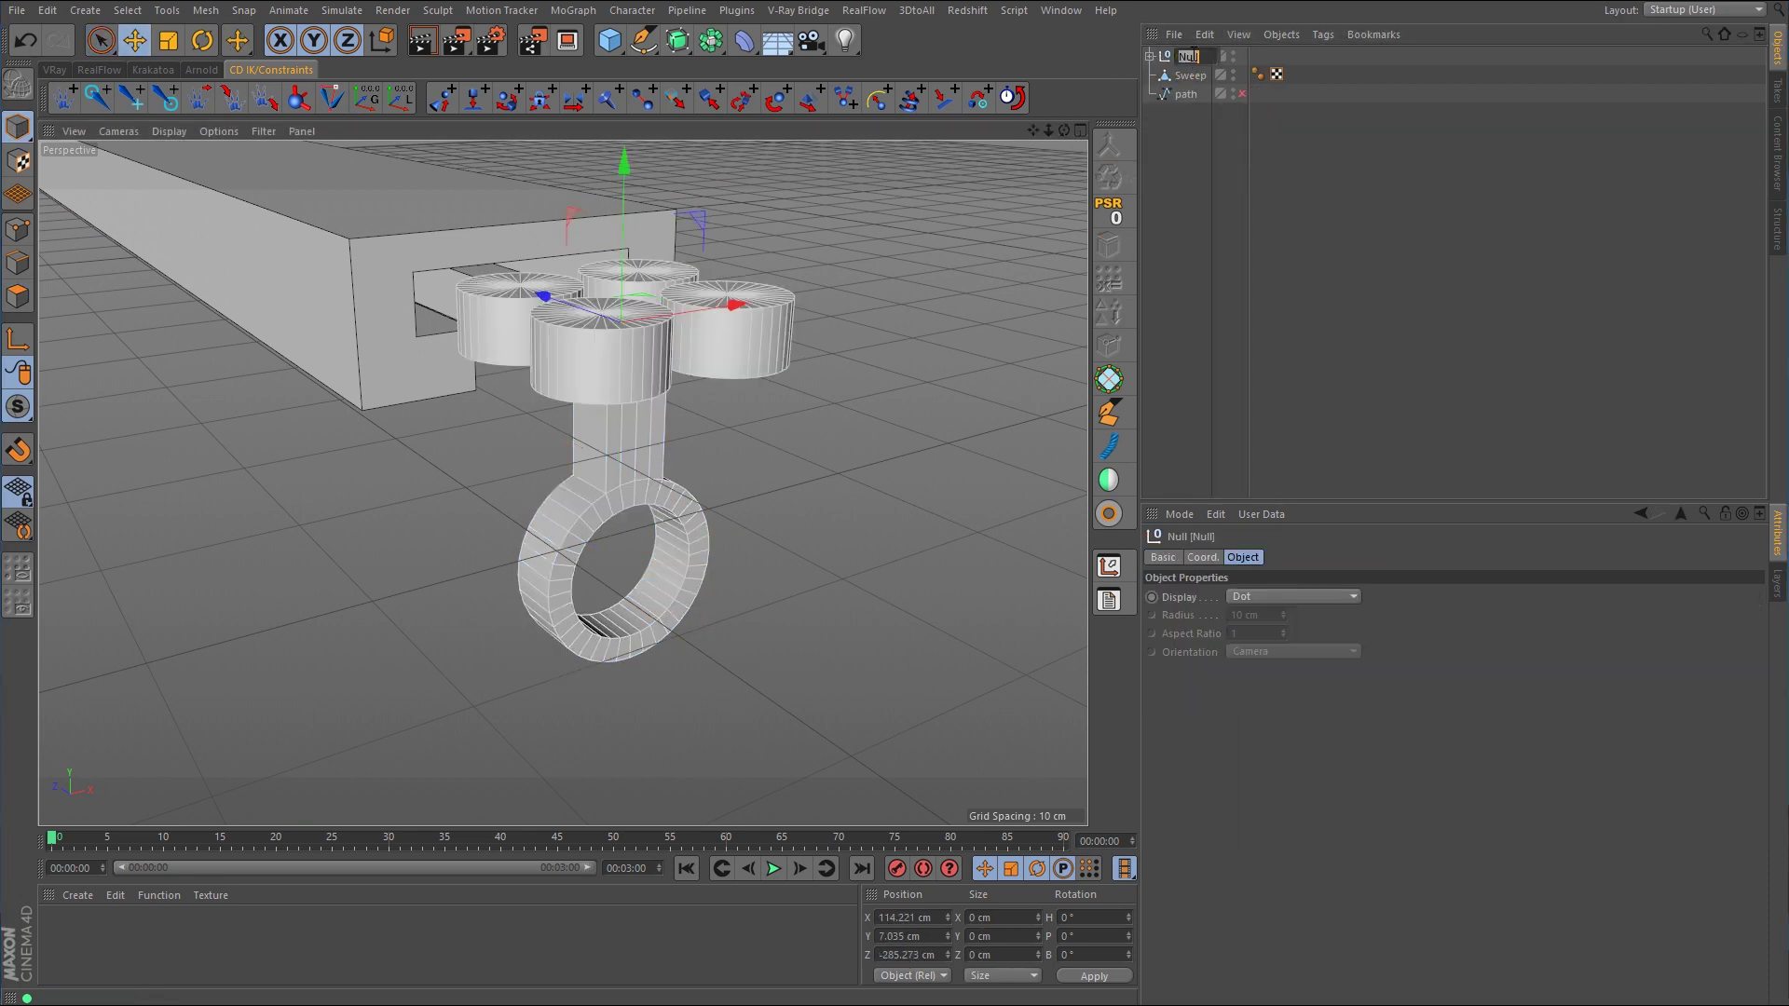
pyautogui.write('end')
pyautogui.press('Return')
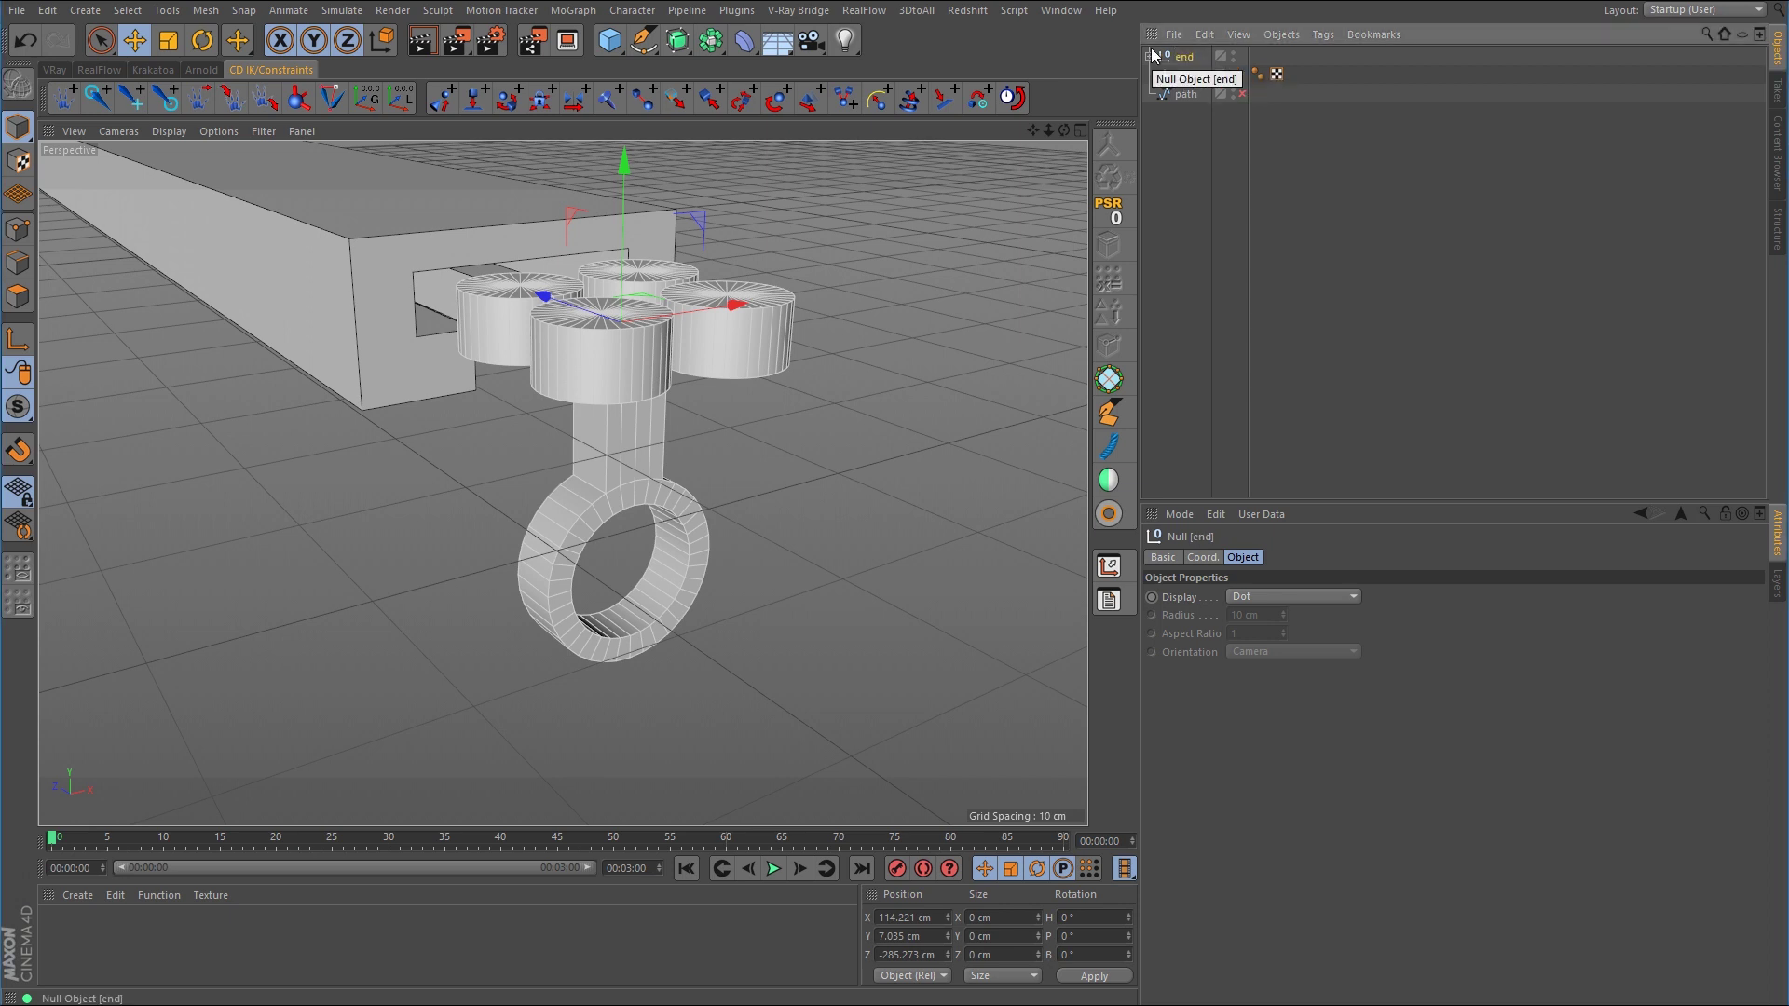
# Hide the grid in the perspective view while looking at the carriage and rail from below
pyautogui.keyDown('alt'); pyautogui.moveTo(730, 472); pyautogui.dragTo(596, 318); pyautogui.keyUp('alt')
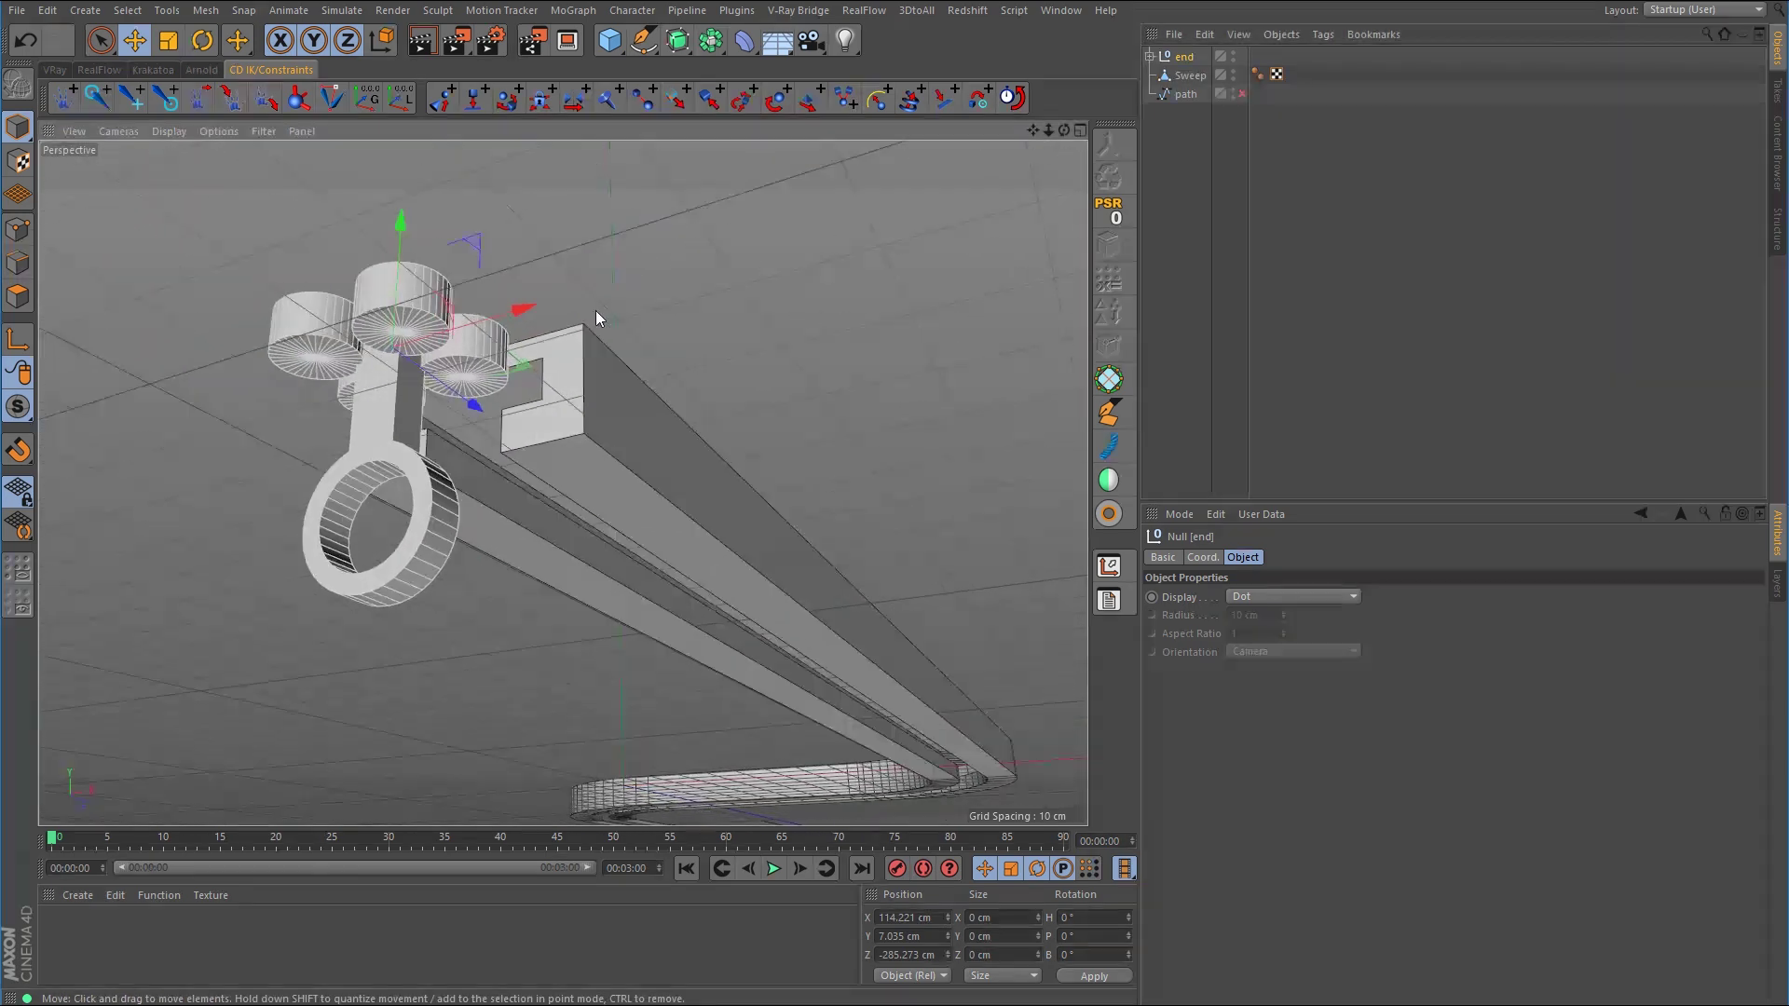
pyautogui.click(176, 131)
pyautogui.click(296, 404)
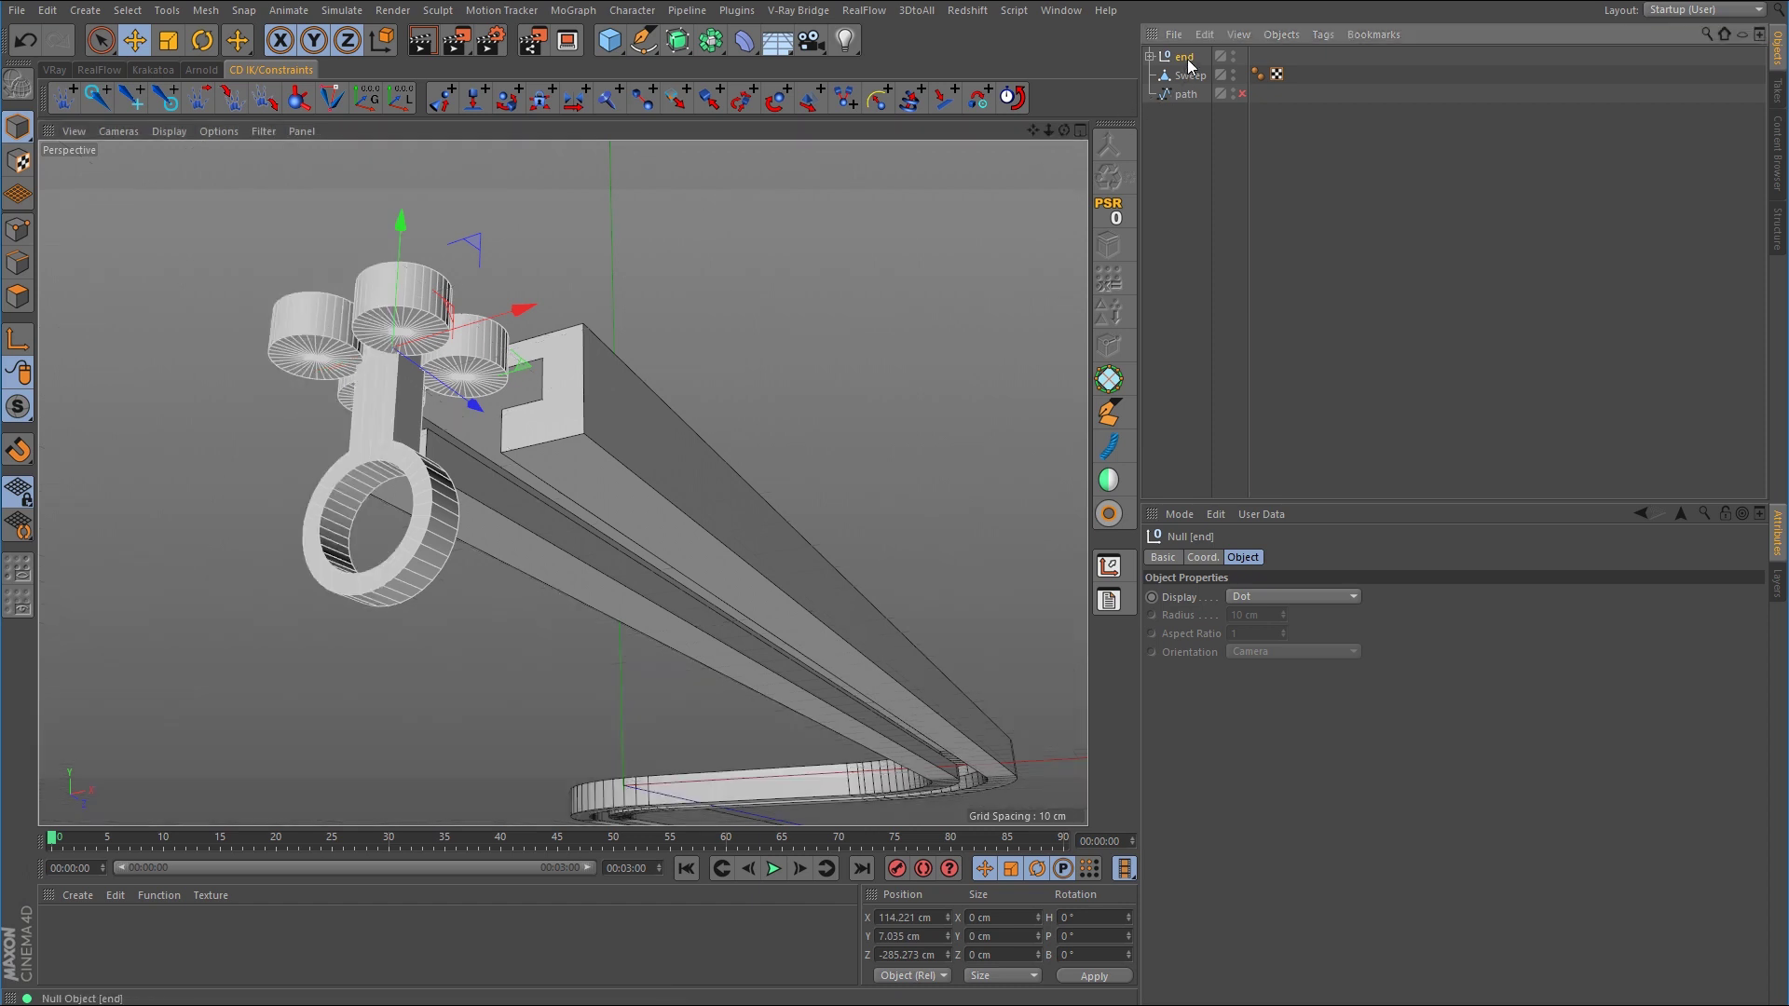
# Add a CD Spline Constraint to the end null, enable the path spline and assign it as the constraint's Spline
pyautogui.click(879, 102)
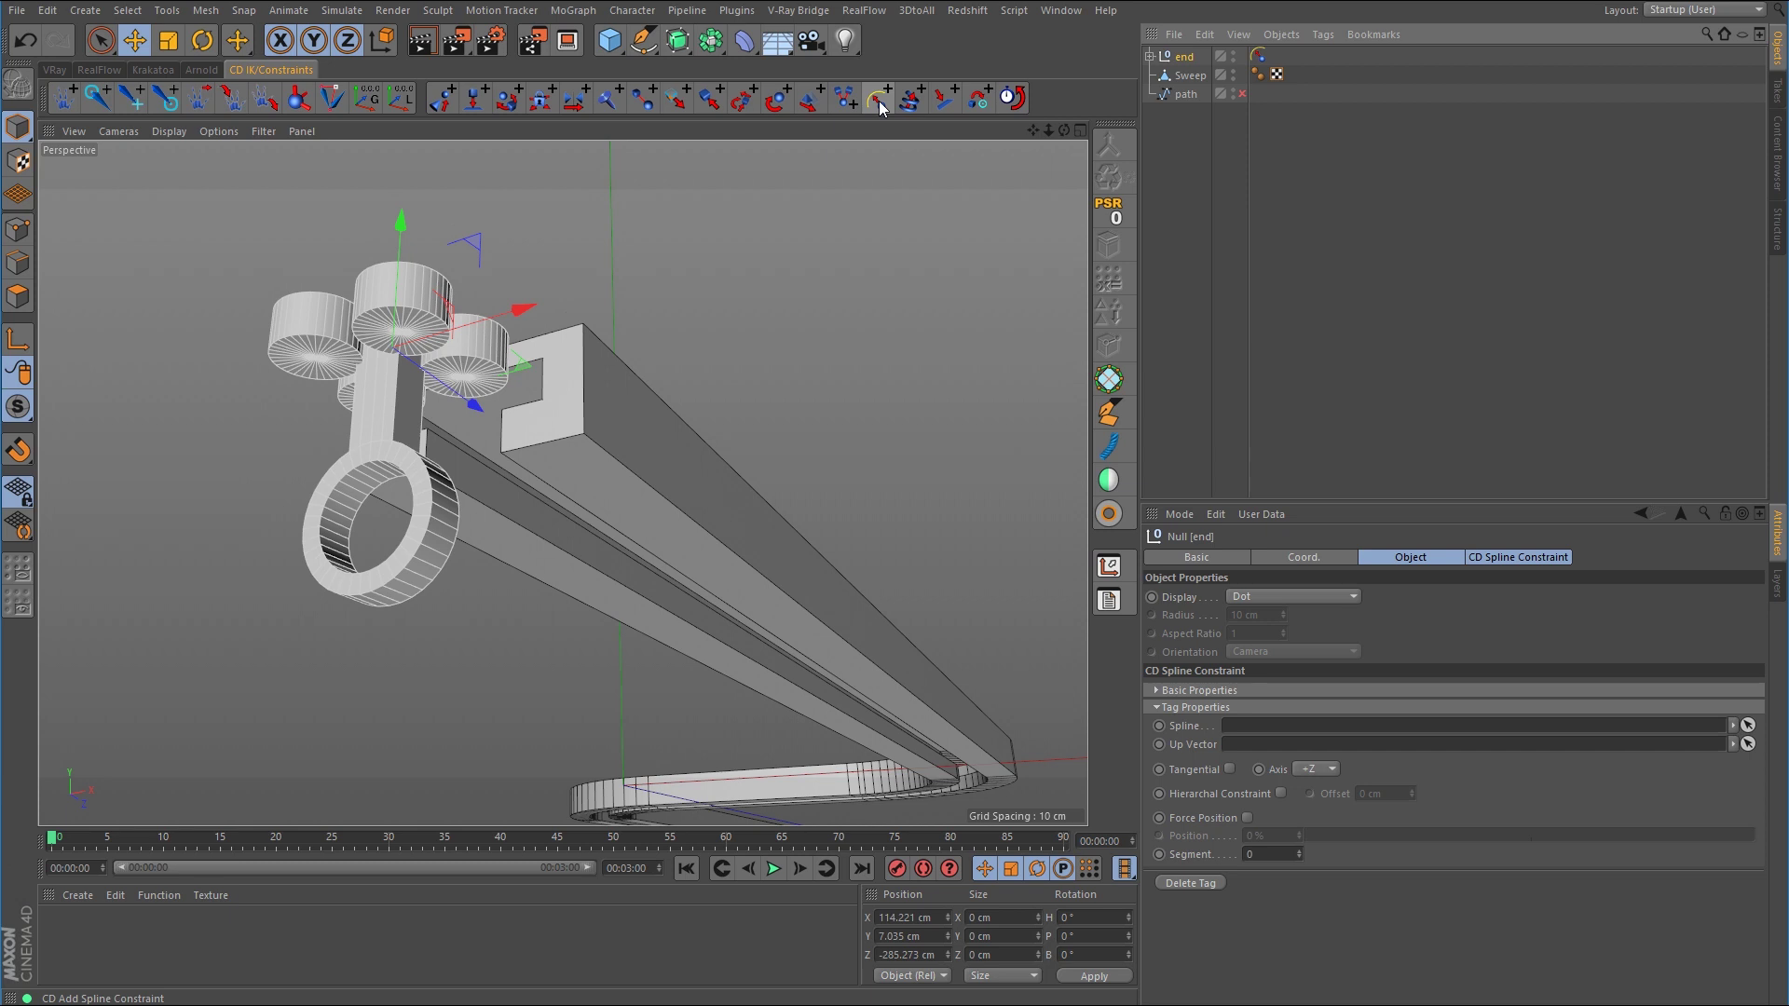
pyautogui.click(1242, 93)
pyautogui.moveTo(1195, 94); pyautogui.dragTo(1271, 726)
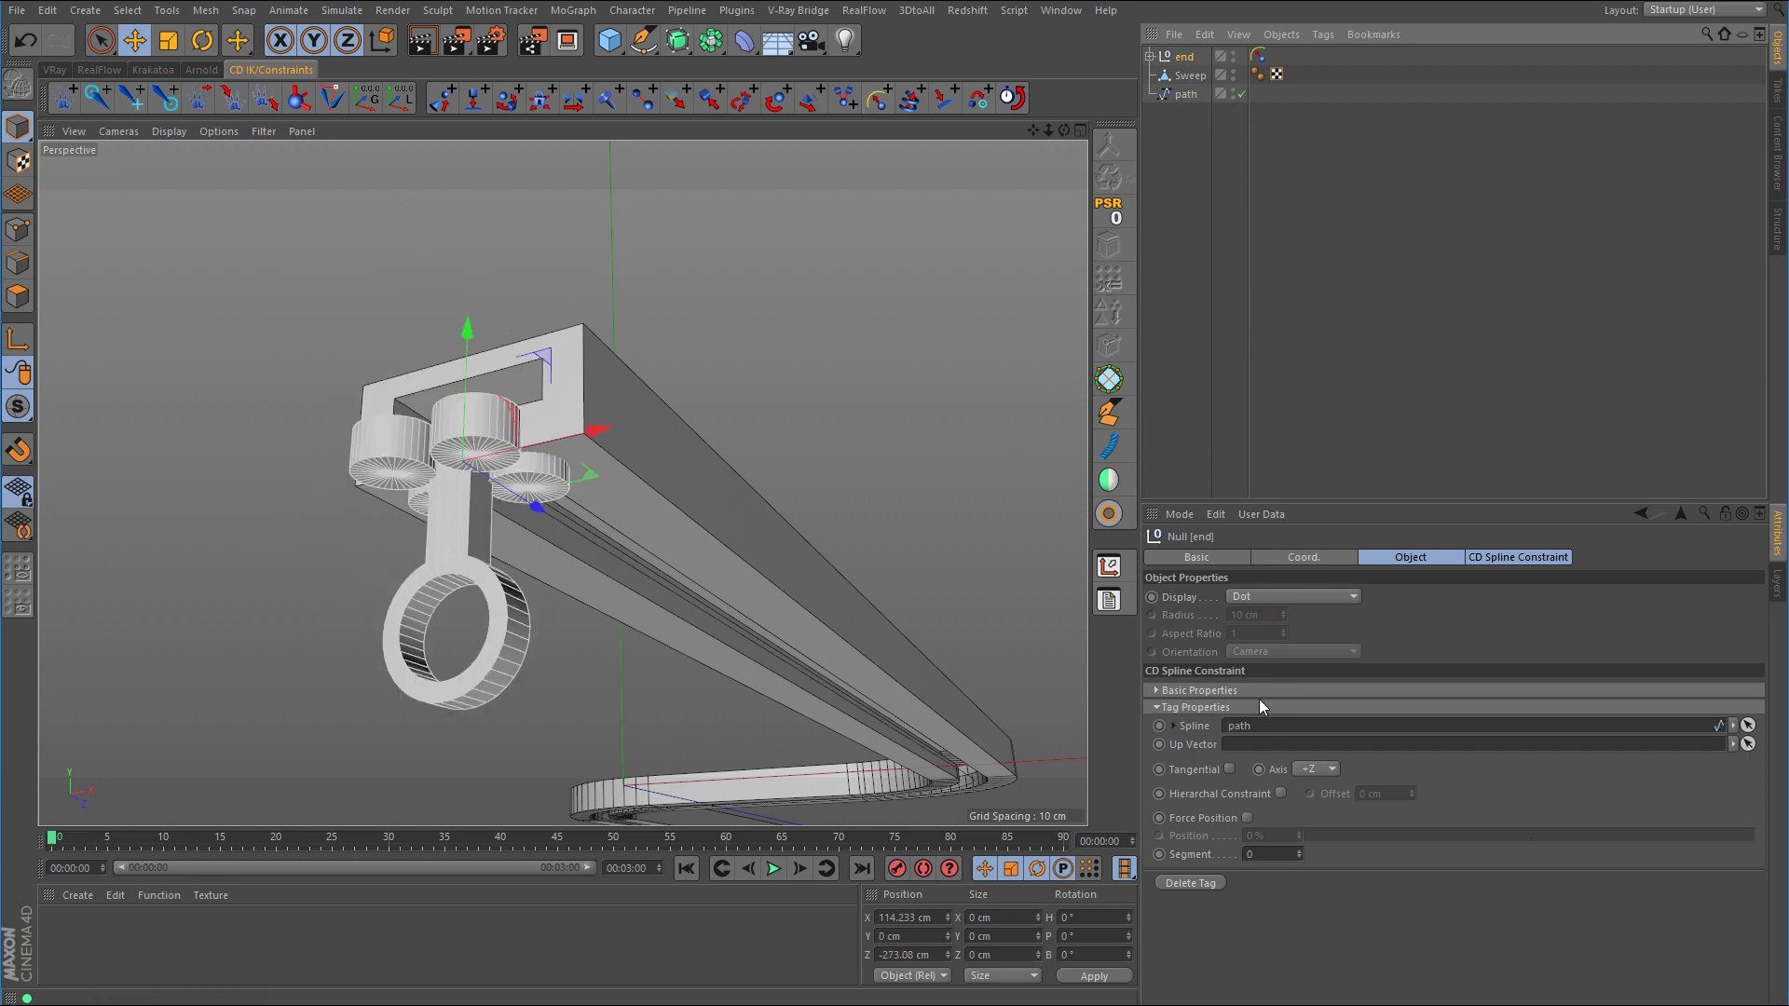
# Raise the path spline to about Y 7 cm so the wheels sit inside the rail's channel
pyautogui.keyDown('alt'); pyautogui.moveTo(863, 497); pyautogui.dragTo(775, 484); pyautogui.keyUp('alt')
pyautogui.click(1185, 94)
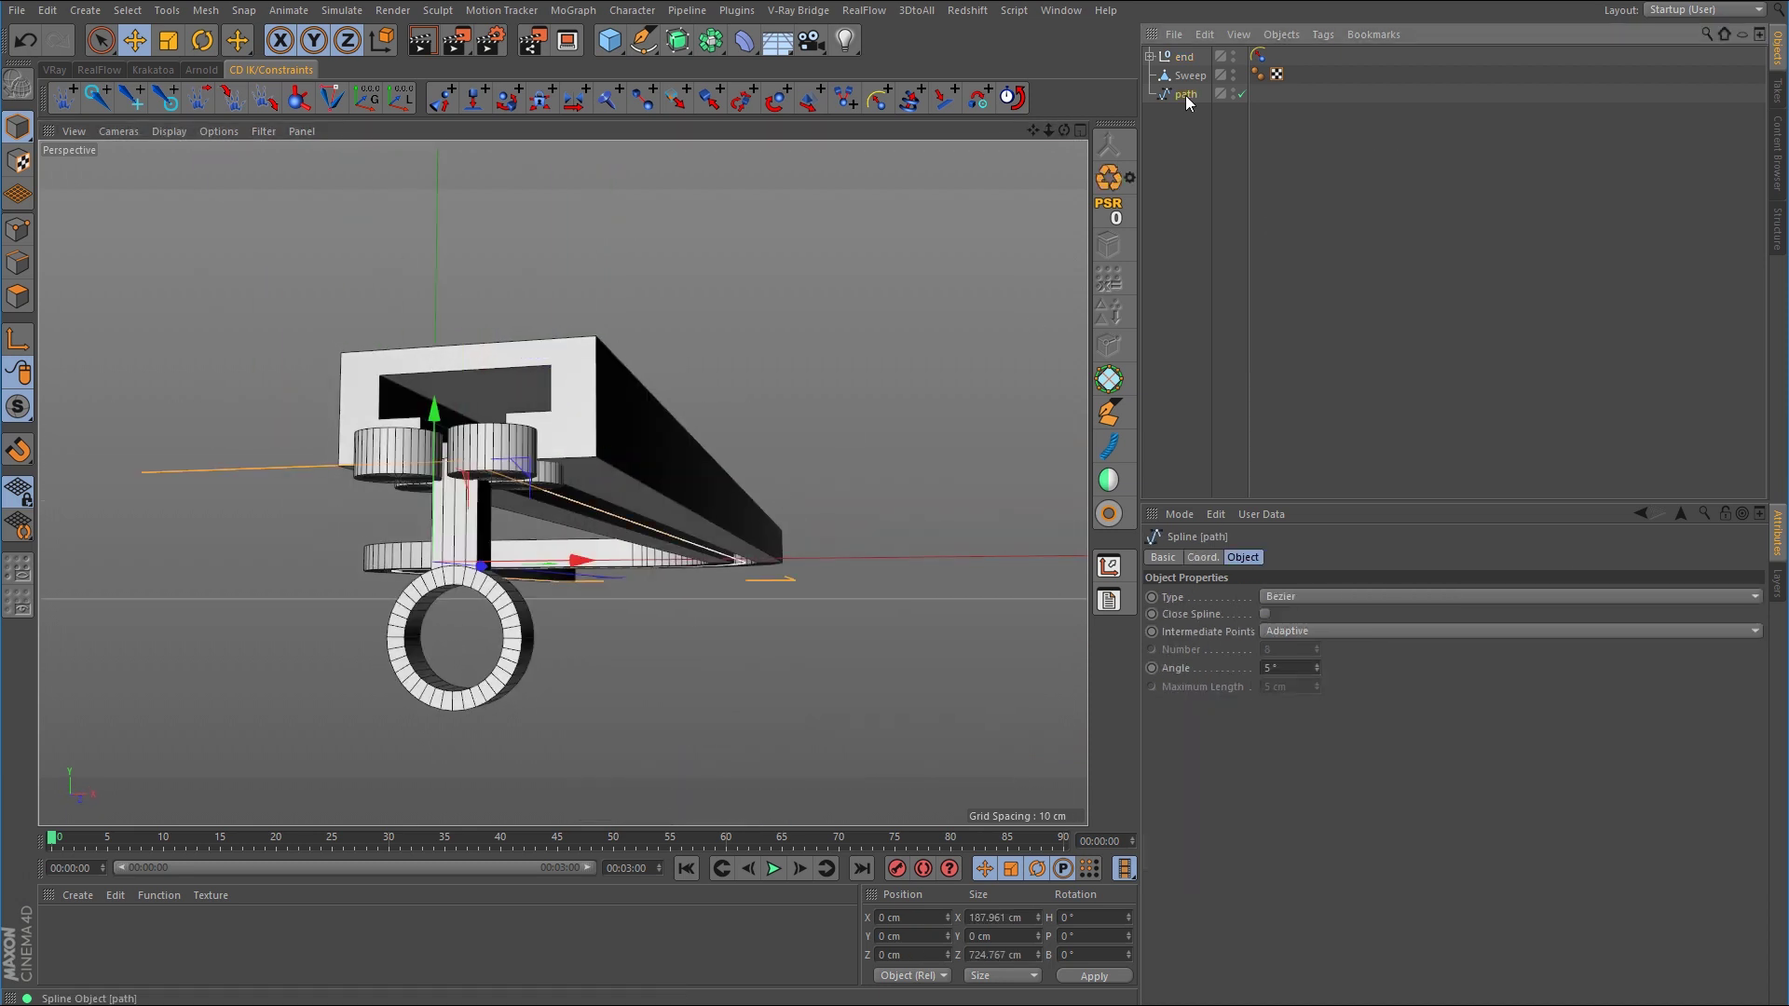
pyautogui.moveTo(432, 459); pyautogui.dragTo(431, 395)
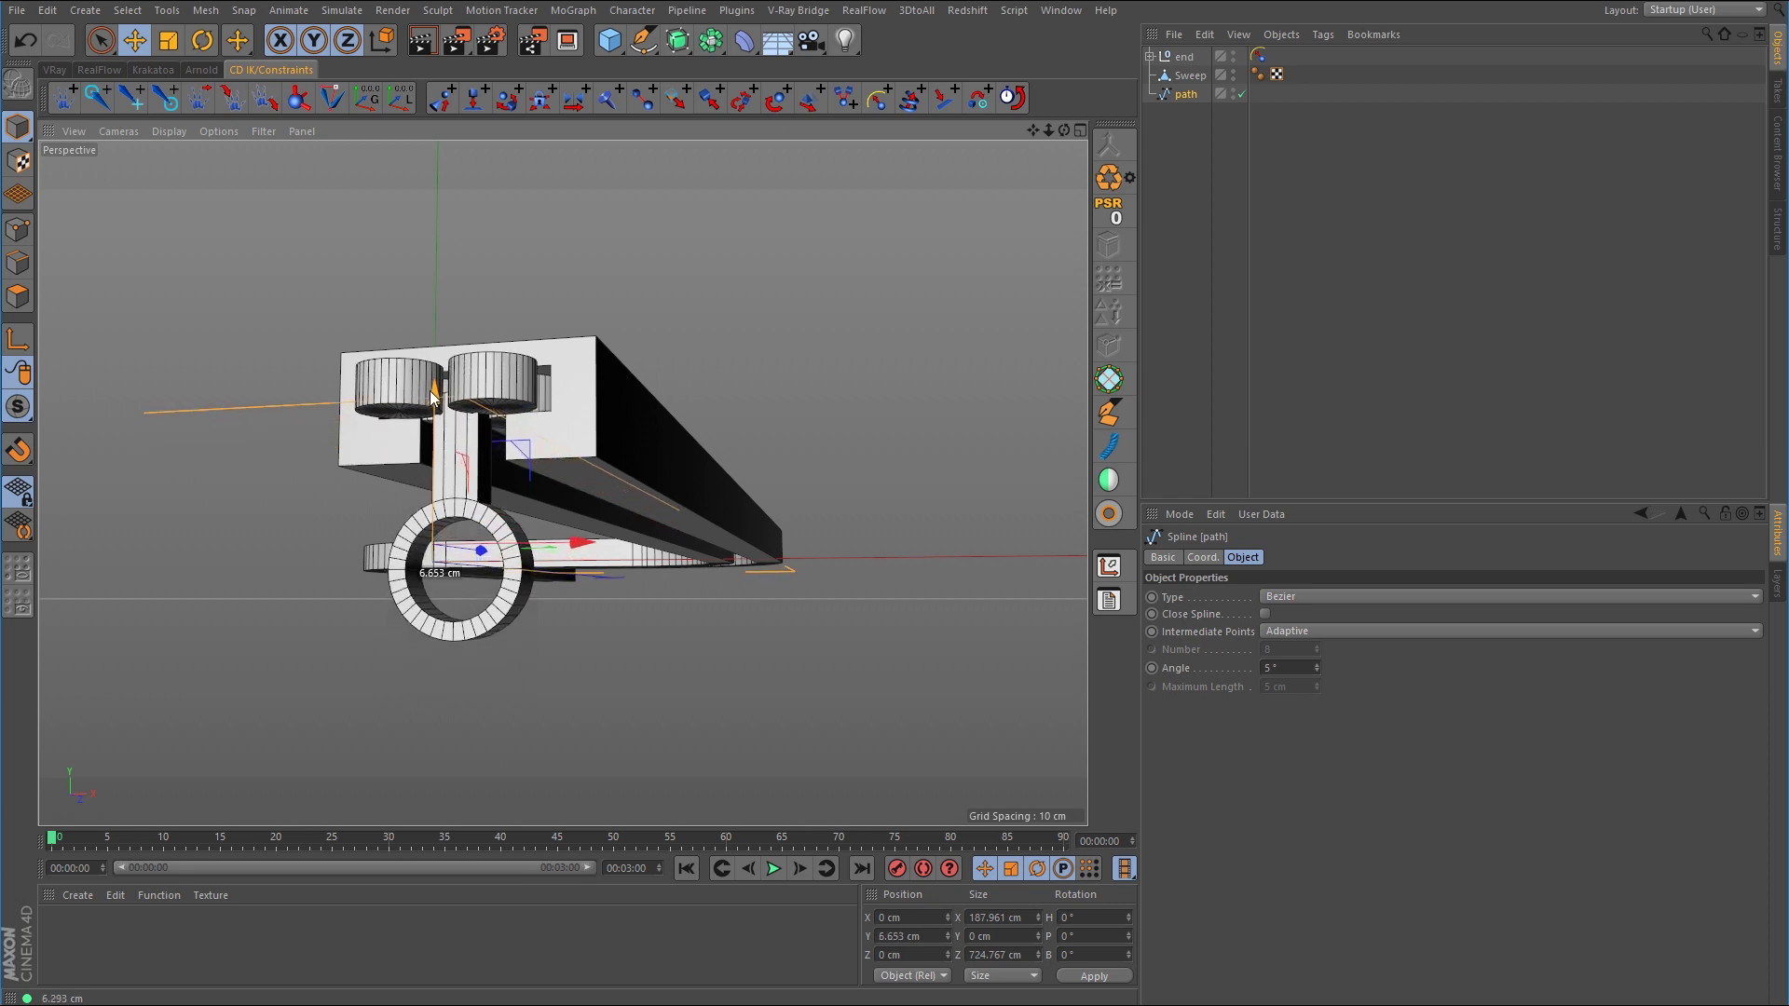
pyautogui.middleClick(889, 734)
pyautogui.middleClick(889, 734)
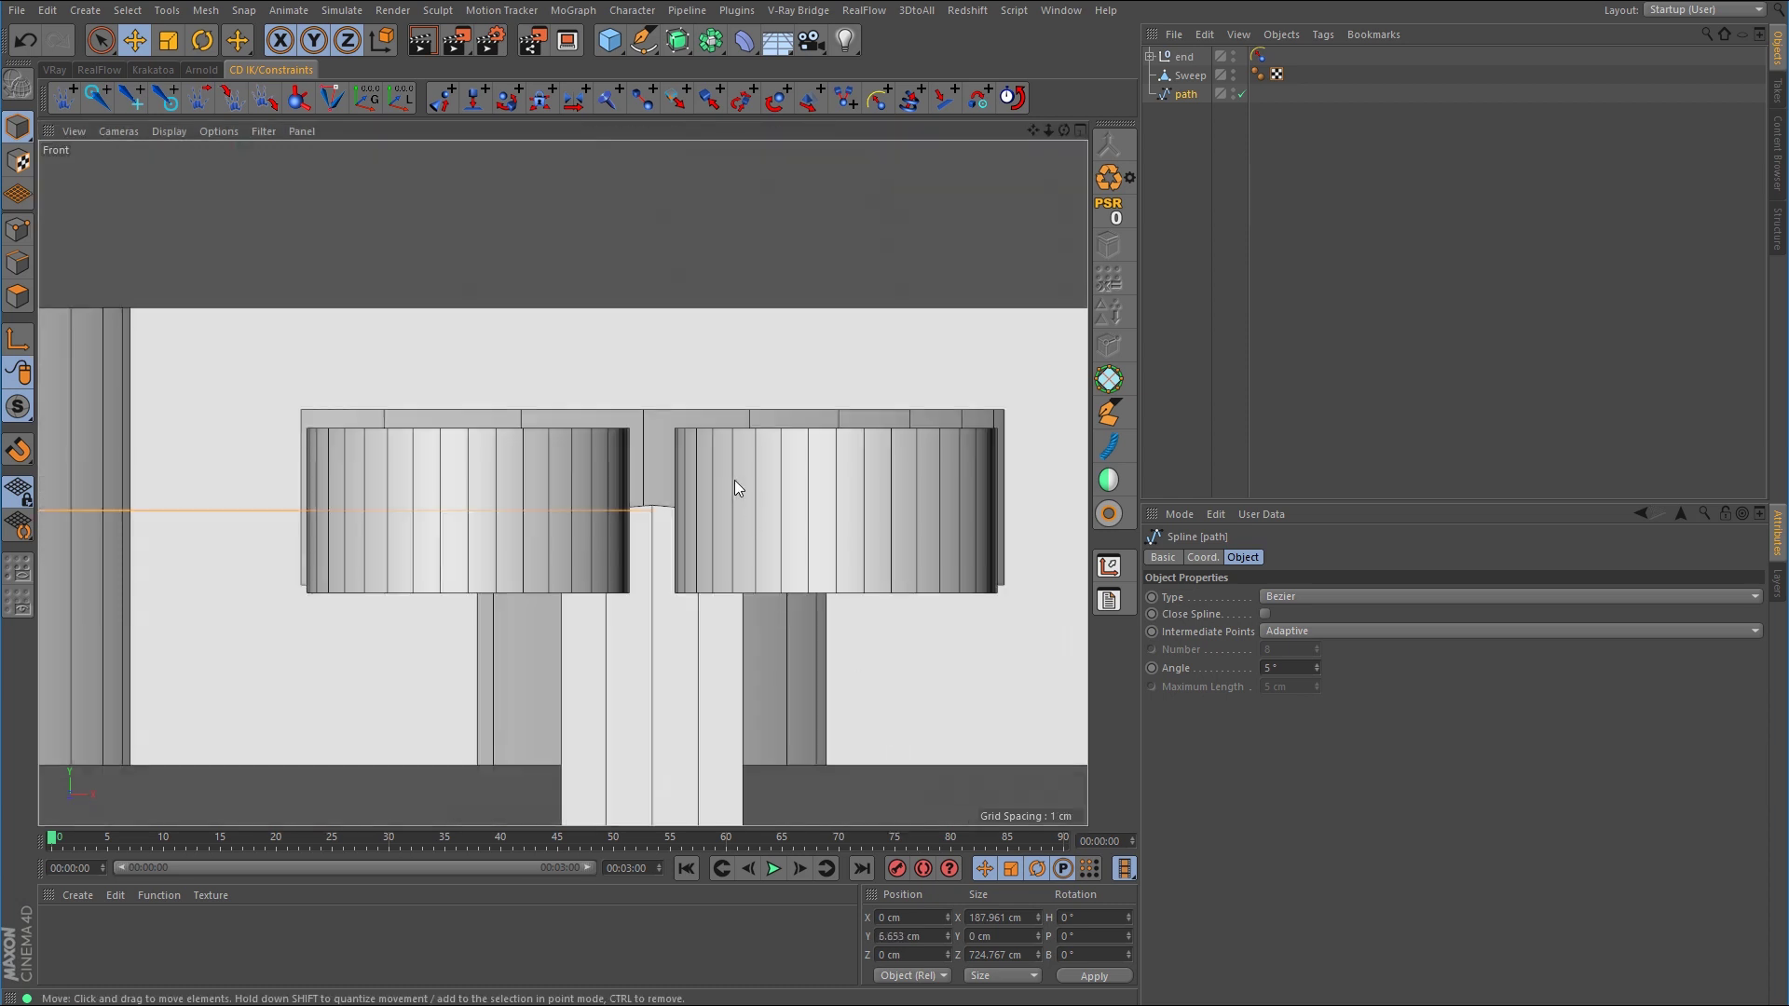
pyautogui.moveTo(734, 479); pyautogui.dragTo(736, 469)
pyautogui.middleClick(814, 560)
pyautogui.middleClick(440, 338)
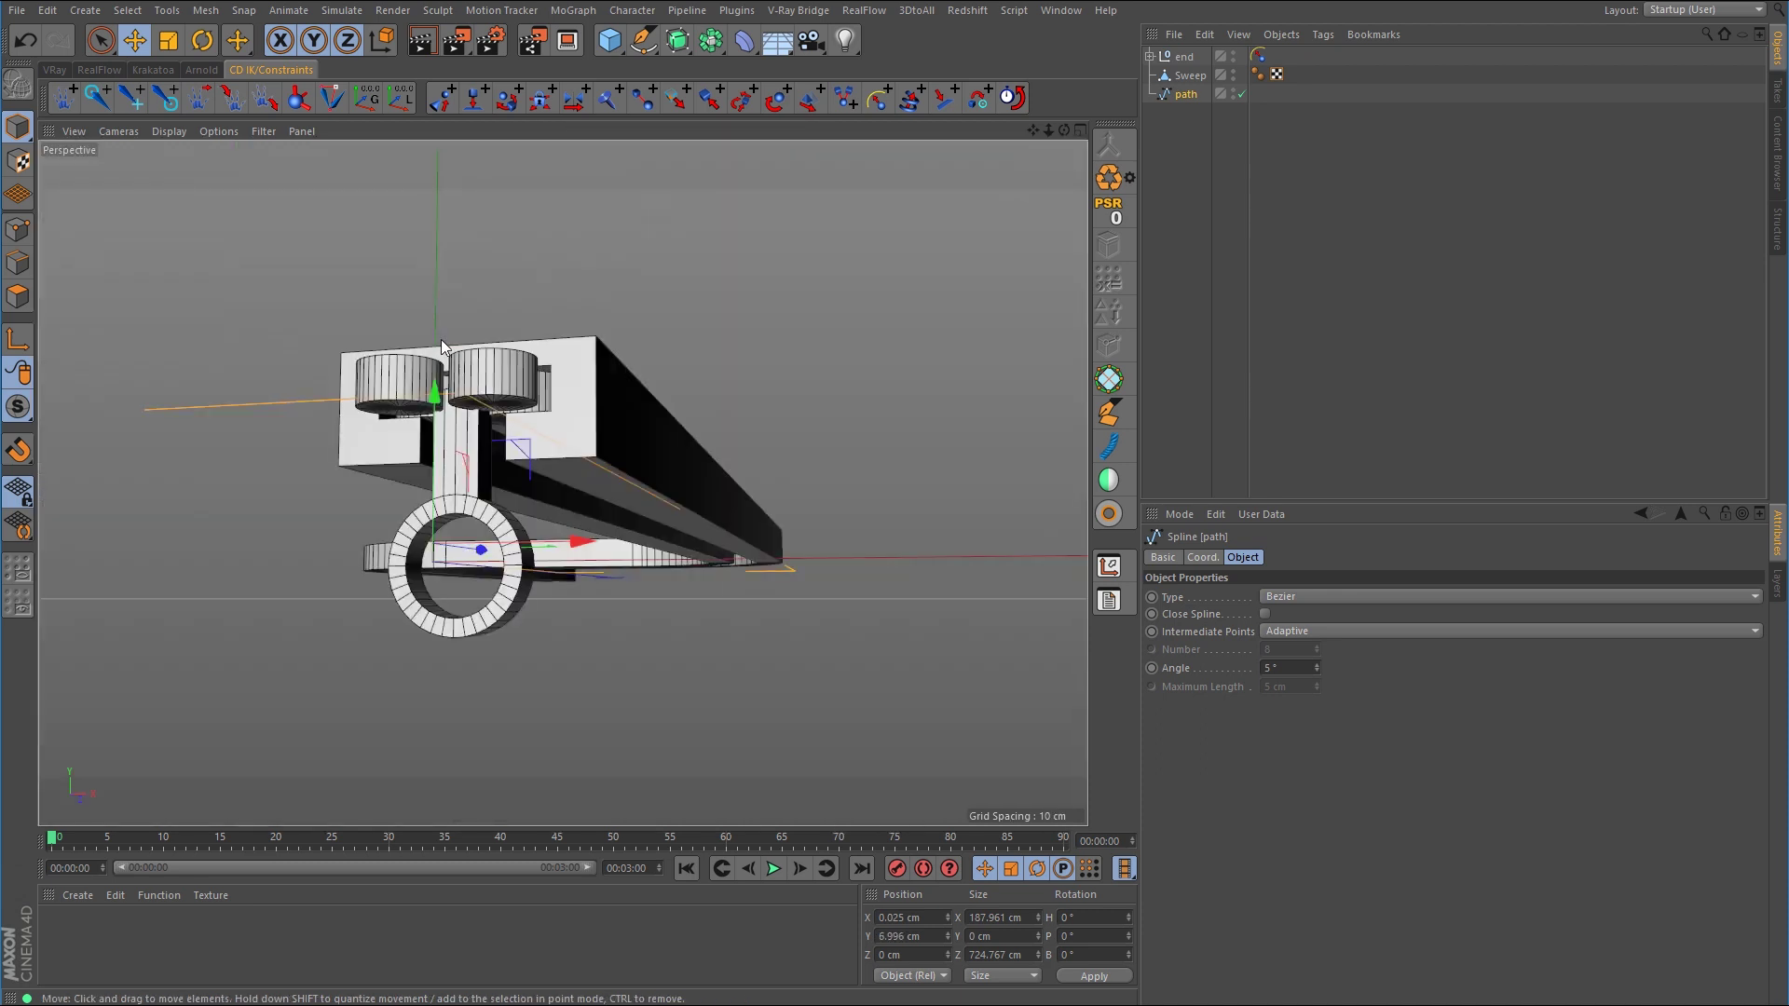
# Enable Tangential and Force Position on the carriage's spline constraint, and run its Position along the path and back to 0 %
pyautogui.click(1258, 56)
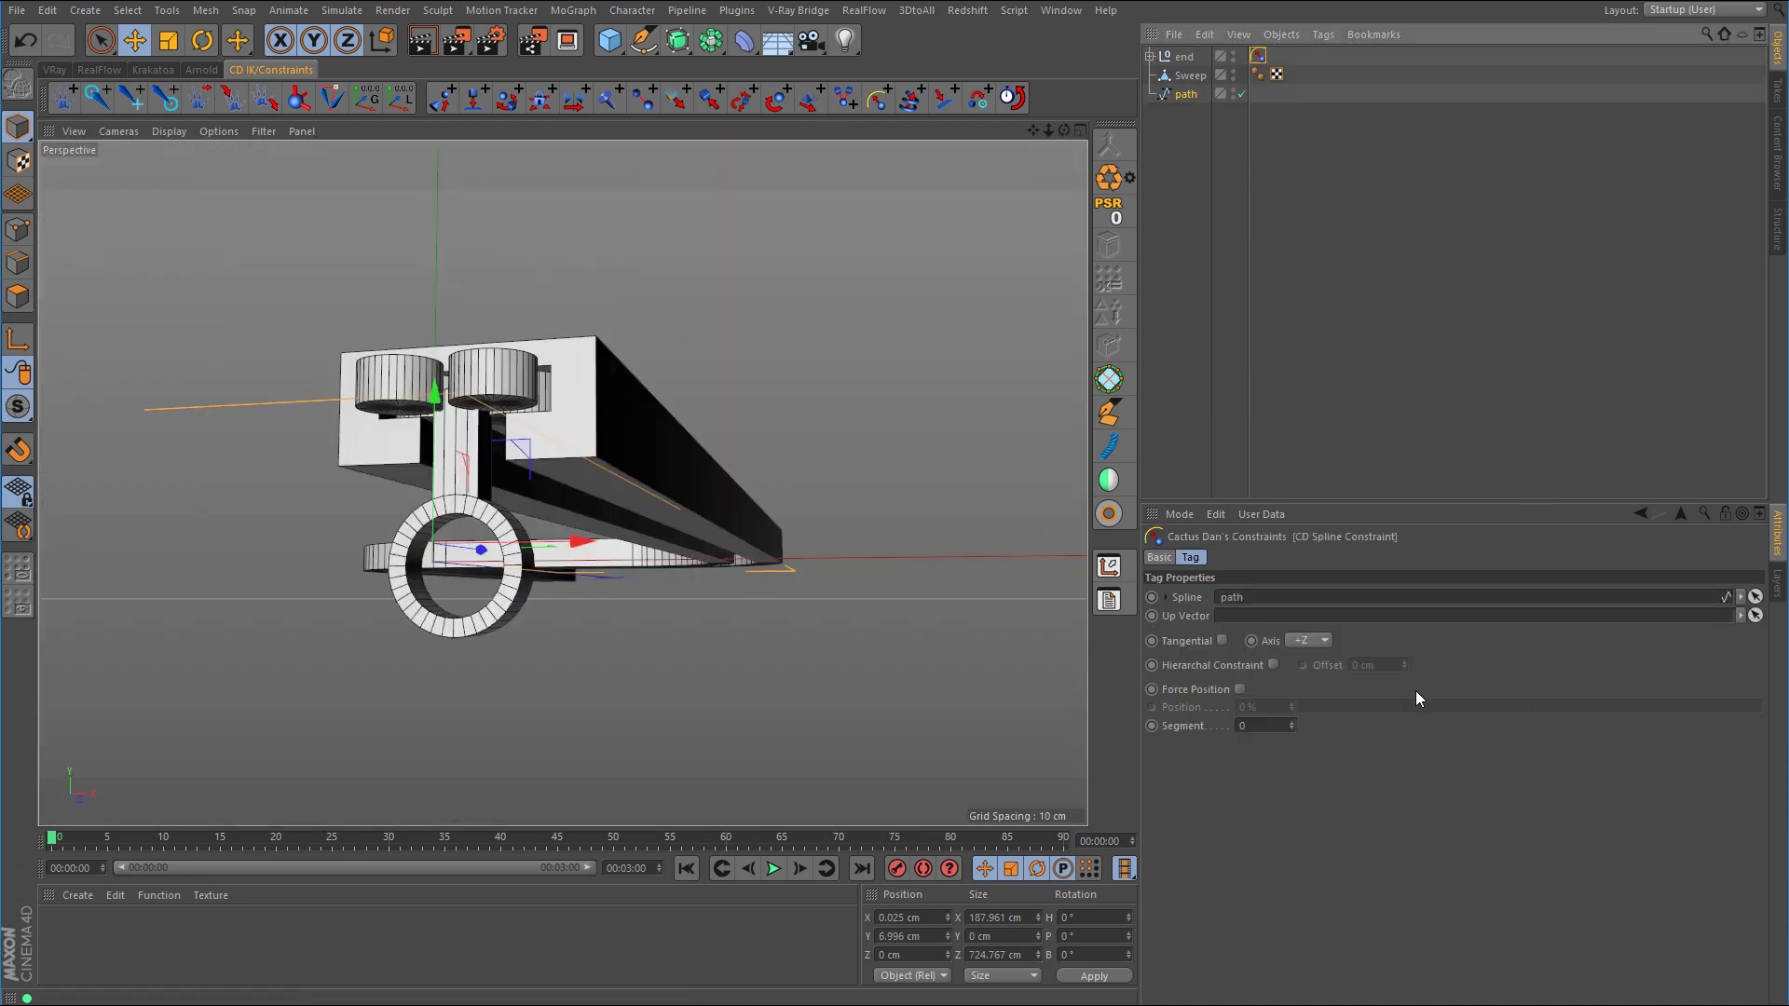
pyautogui.click(1222, 640)
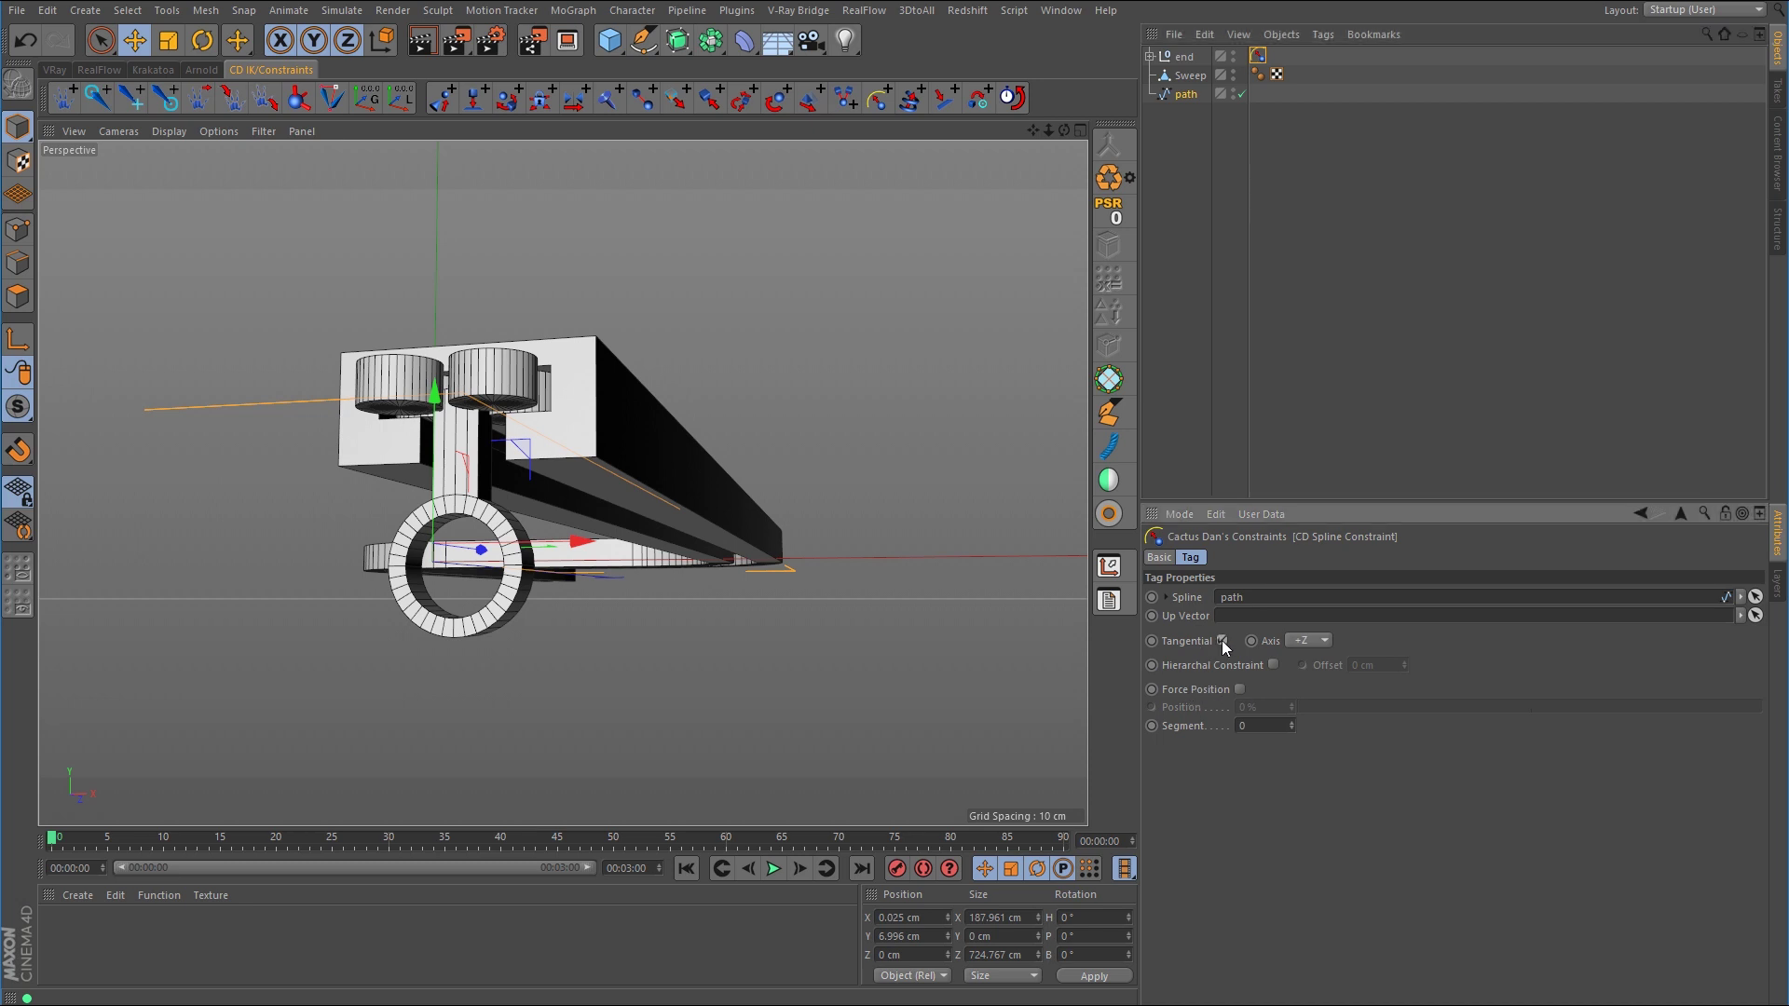
pyautogui.scroll(-6, 786, 423)
pyautogui.keyDown('alt'); pyautogui.moveTo(802, 389); pyautogui.dragTo(772, 491); pyautogui.keyUp('alt')
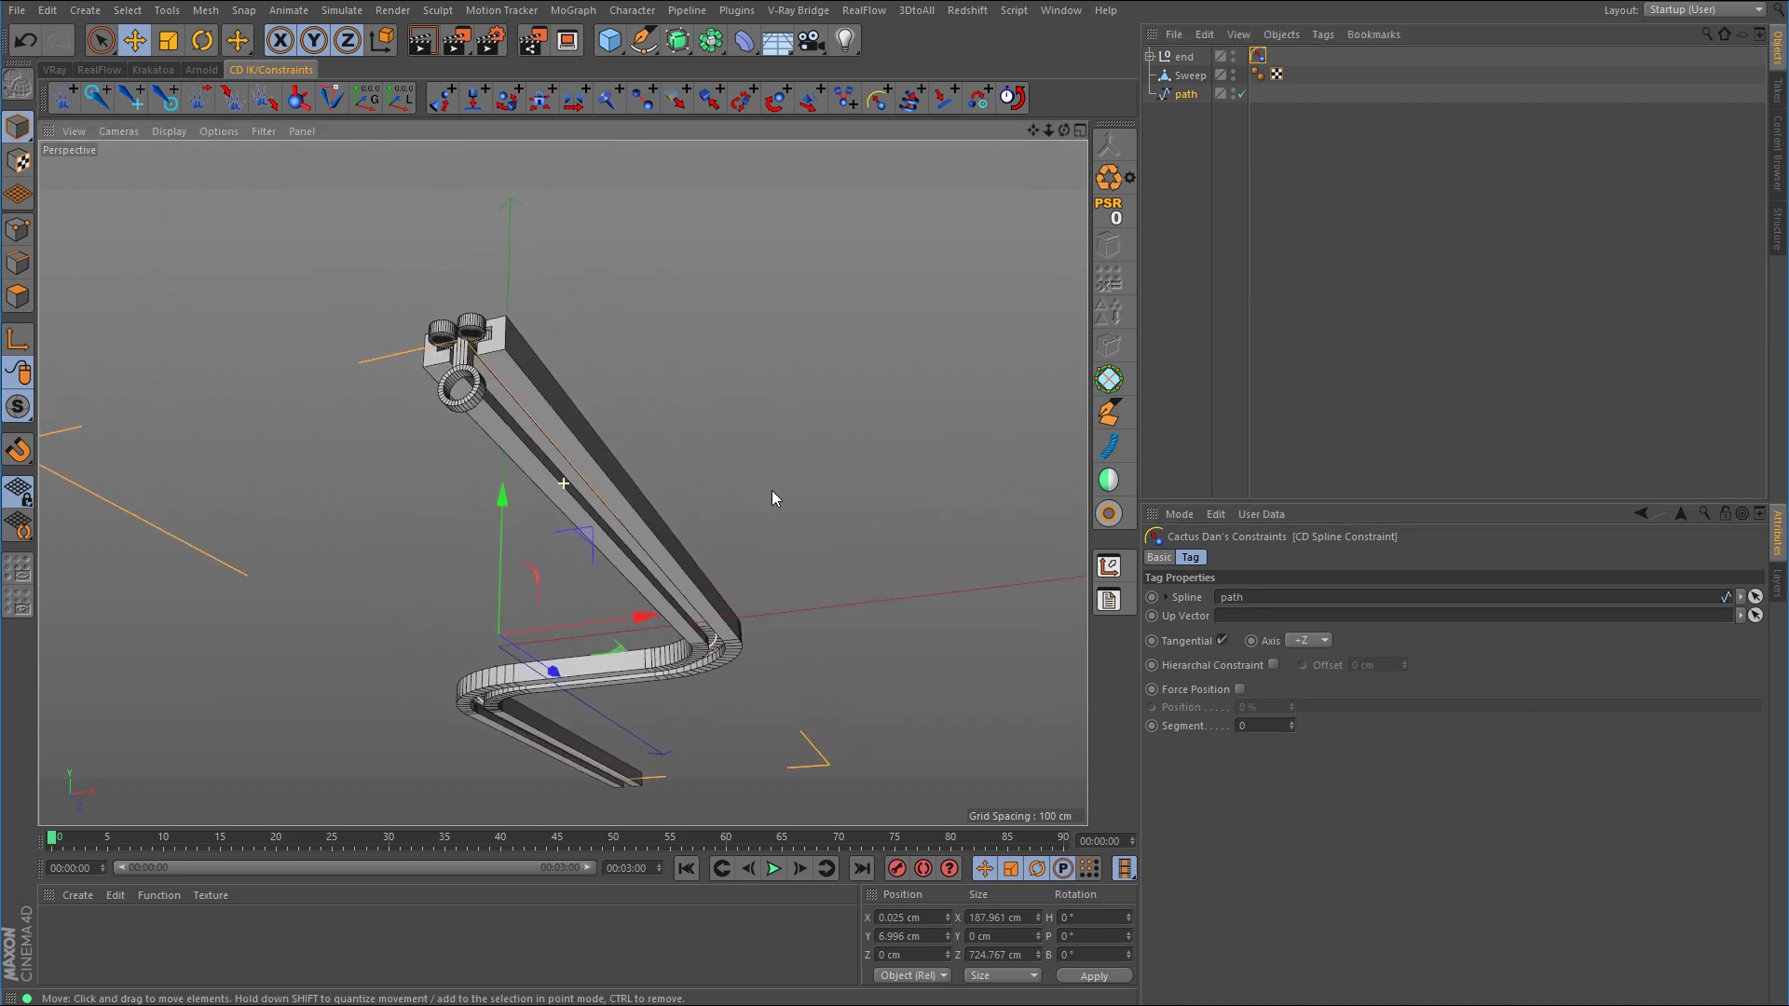
pyautogui.click(1240, 690)
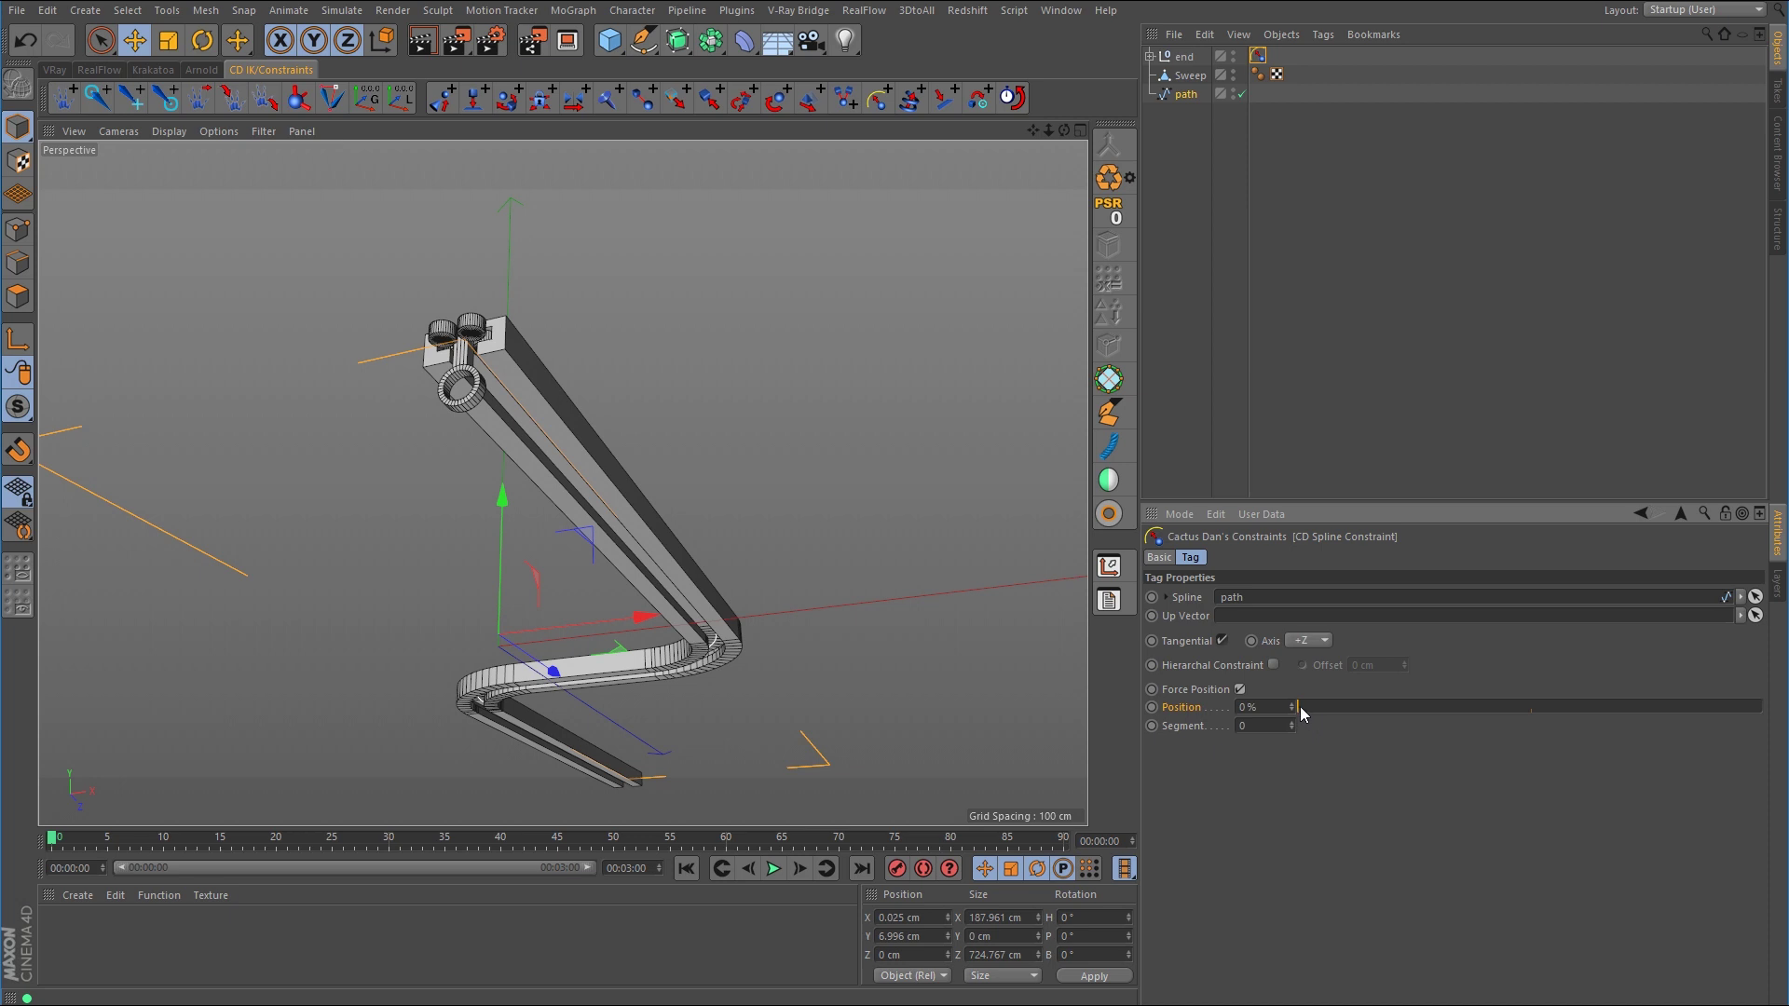
pyautogui.moveTo(1299, 706)
pyautogui.mouseDown()
pyautogui.moveTo(1690, 729)
pyautogui.moveTo(1290, 721)
pyautogui.mouseUp()
# Slide the spline constraint's Position to about 28.64 %, placing the carriage in the rail's first bend
pyautogui.scroll(2, 656, 506)
pyautogui.scroll(-2, 689, 442)
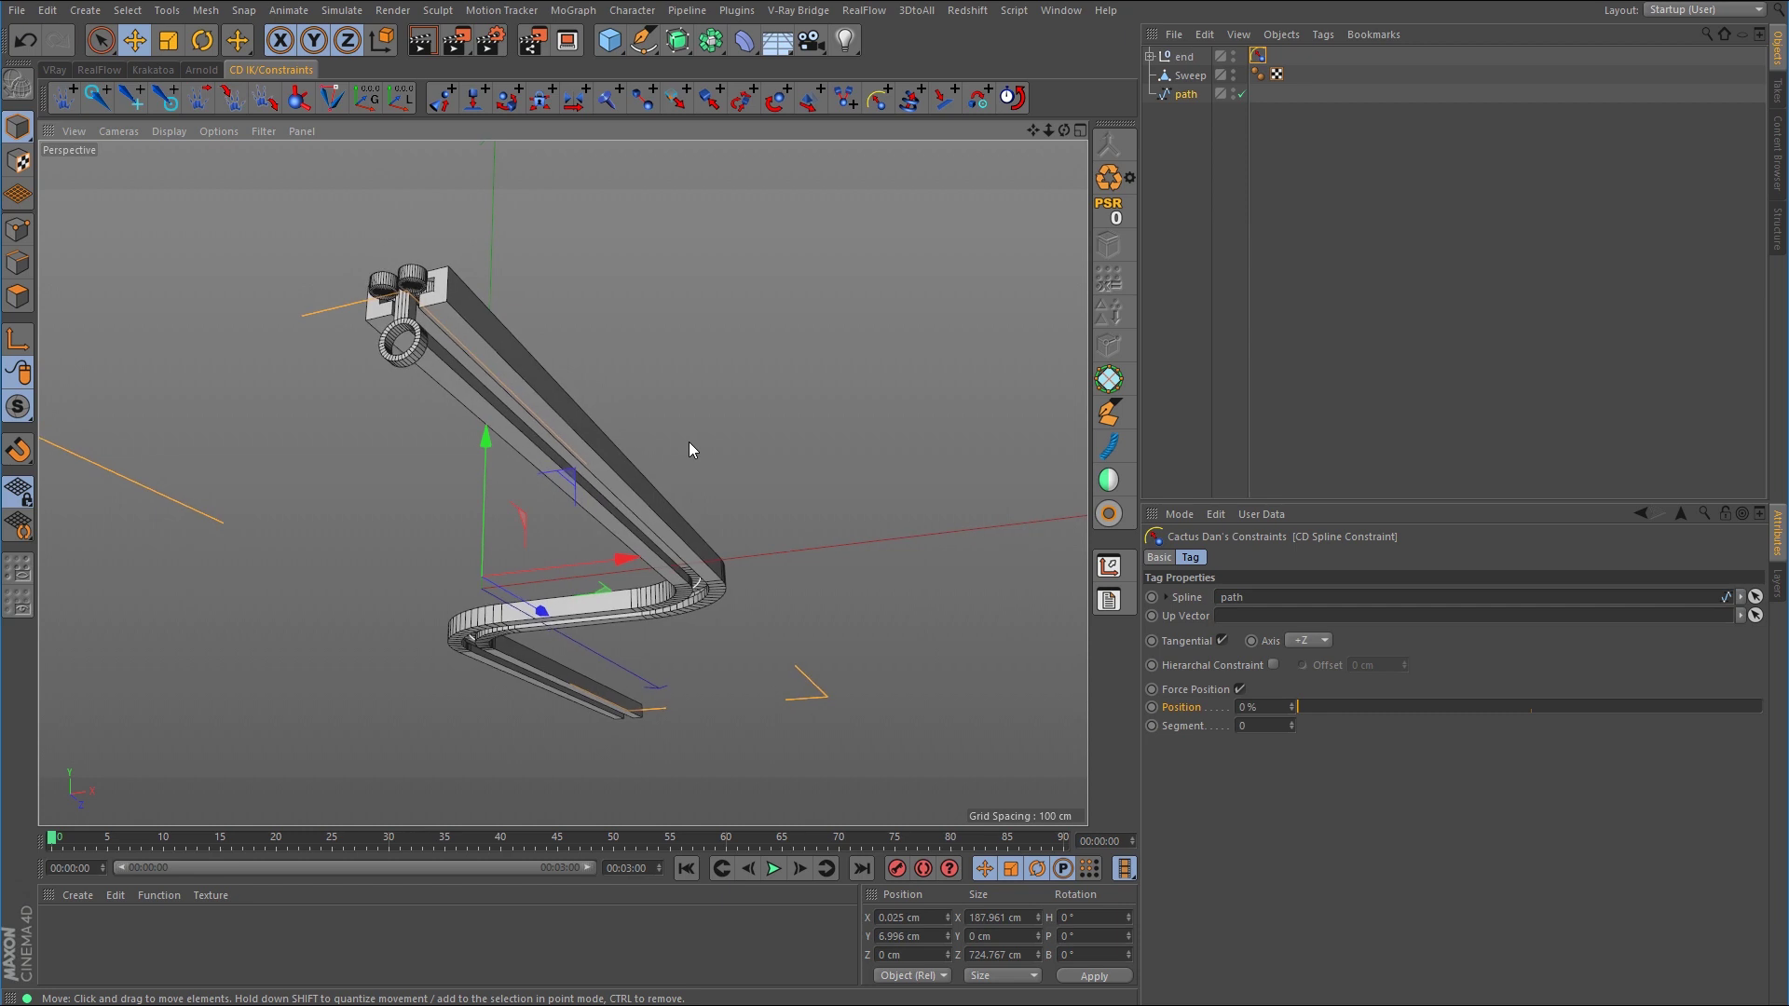
pyautogui.scroll(6, 690, 441)
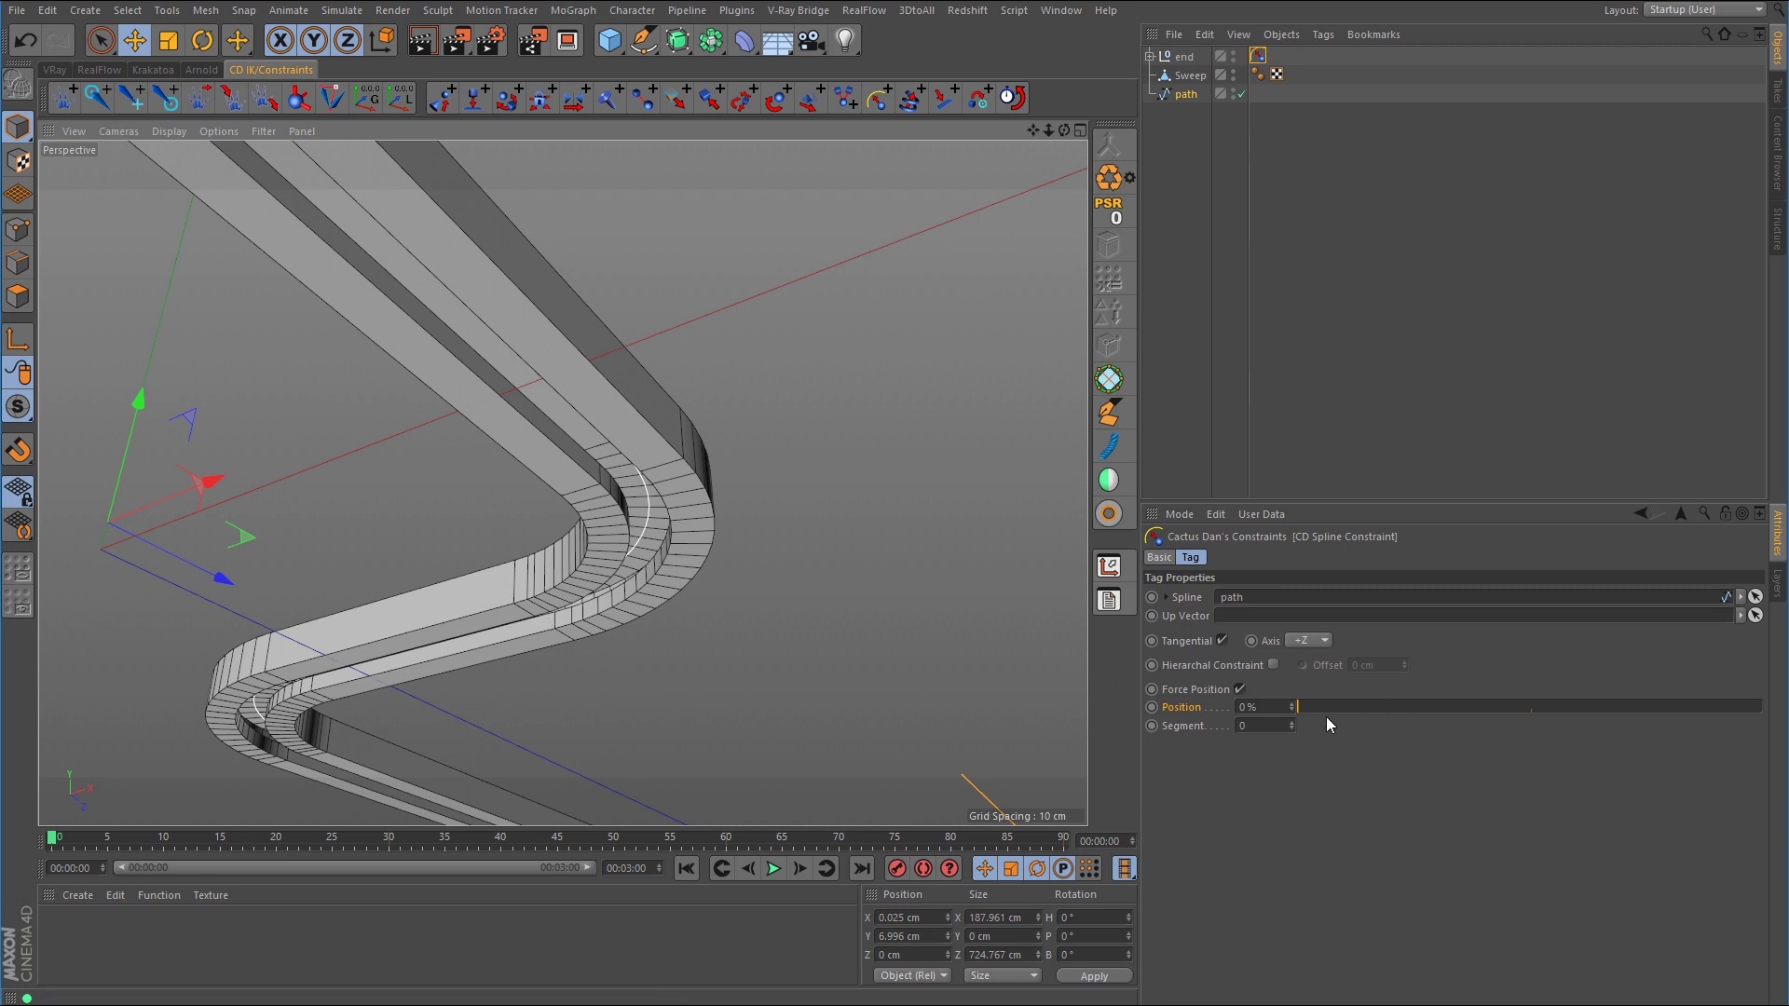
pyautogui.moveTo(1306, 708); pyautogui.dragTo(1431, 710)
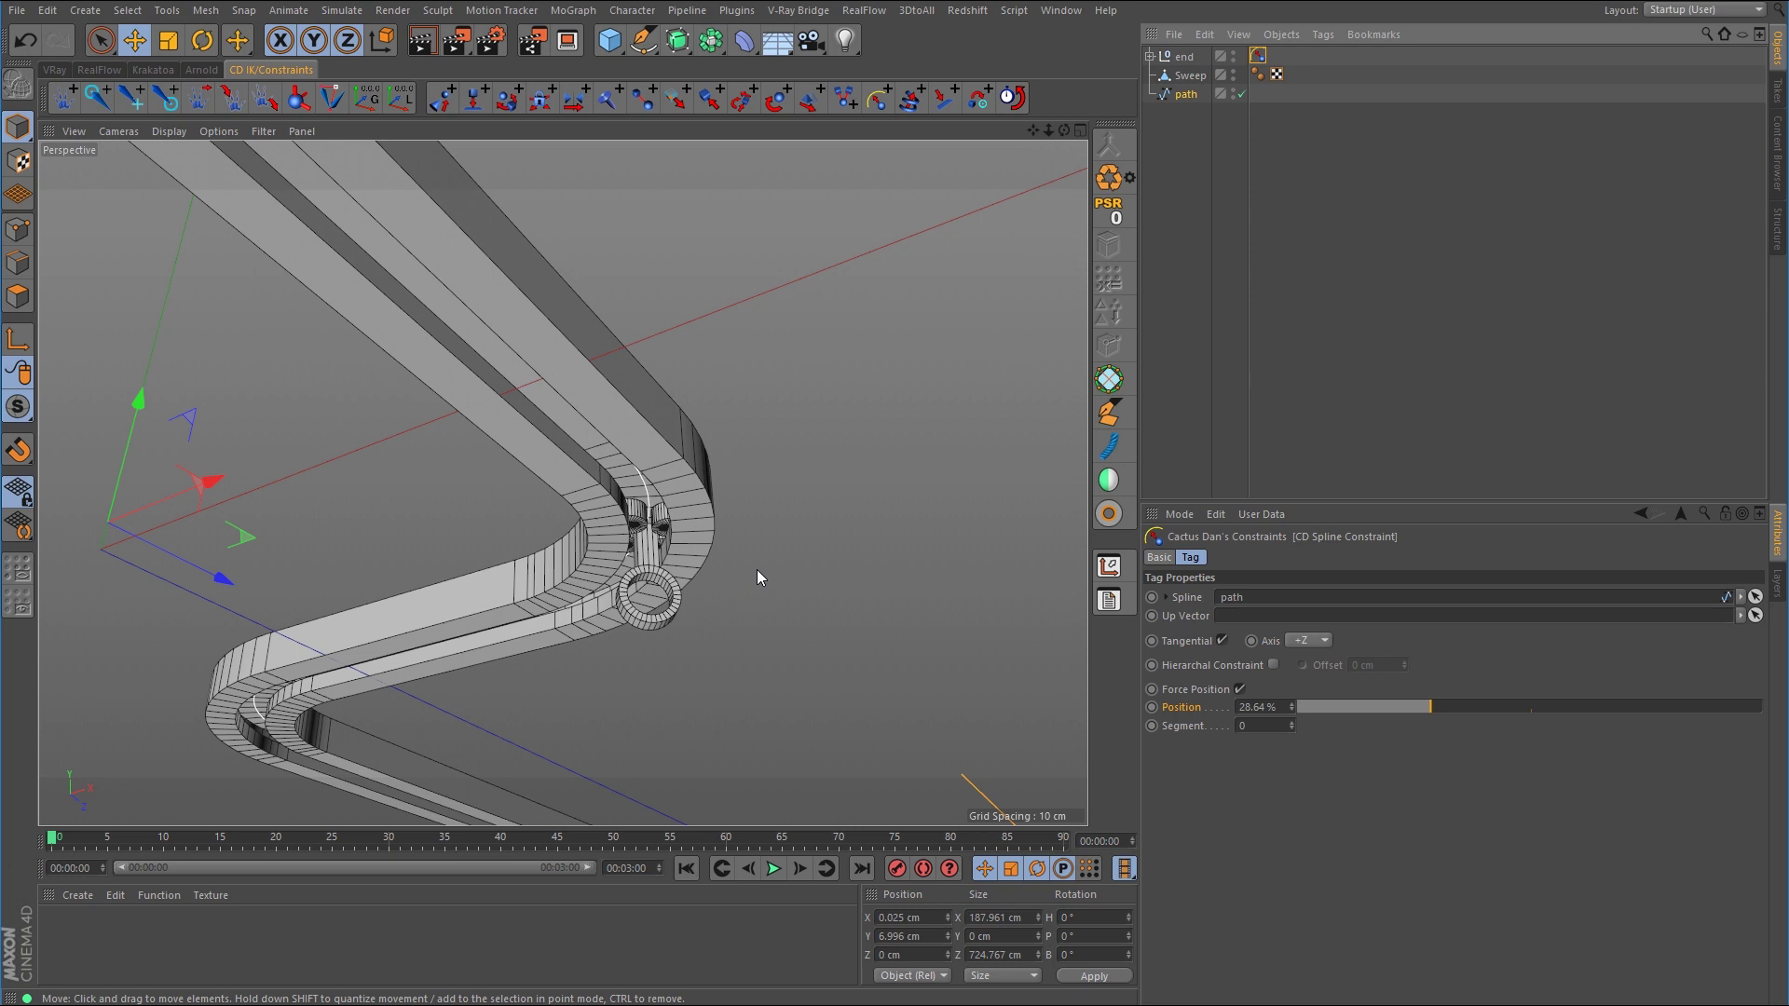
# Set the path spline's Intermediate Points to Uniform with a Number of 30
pyautogui.click(1193, 94)
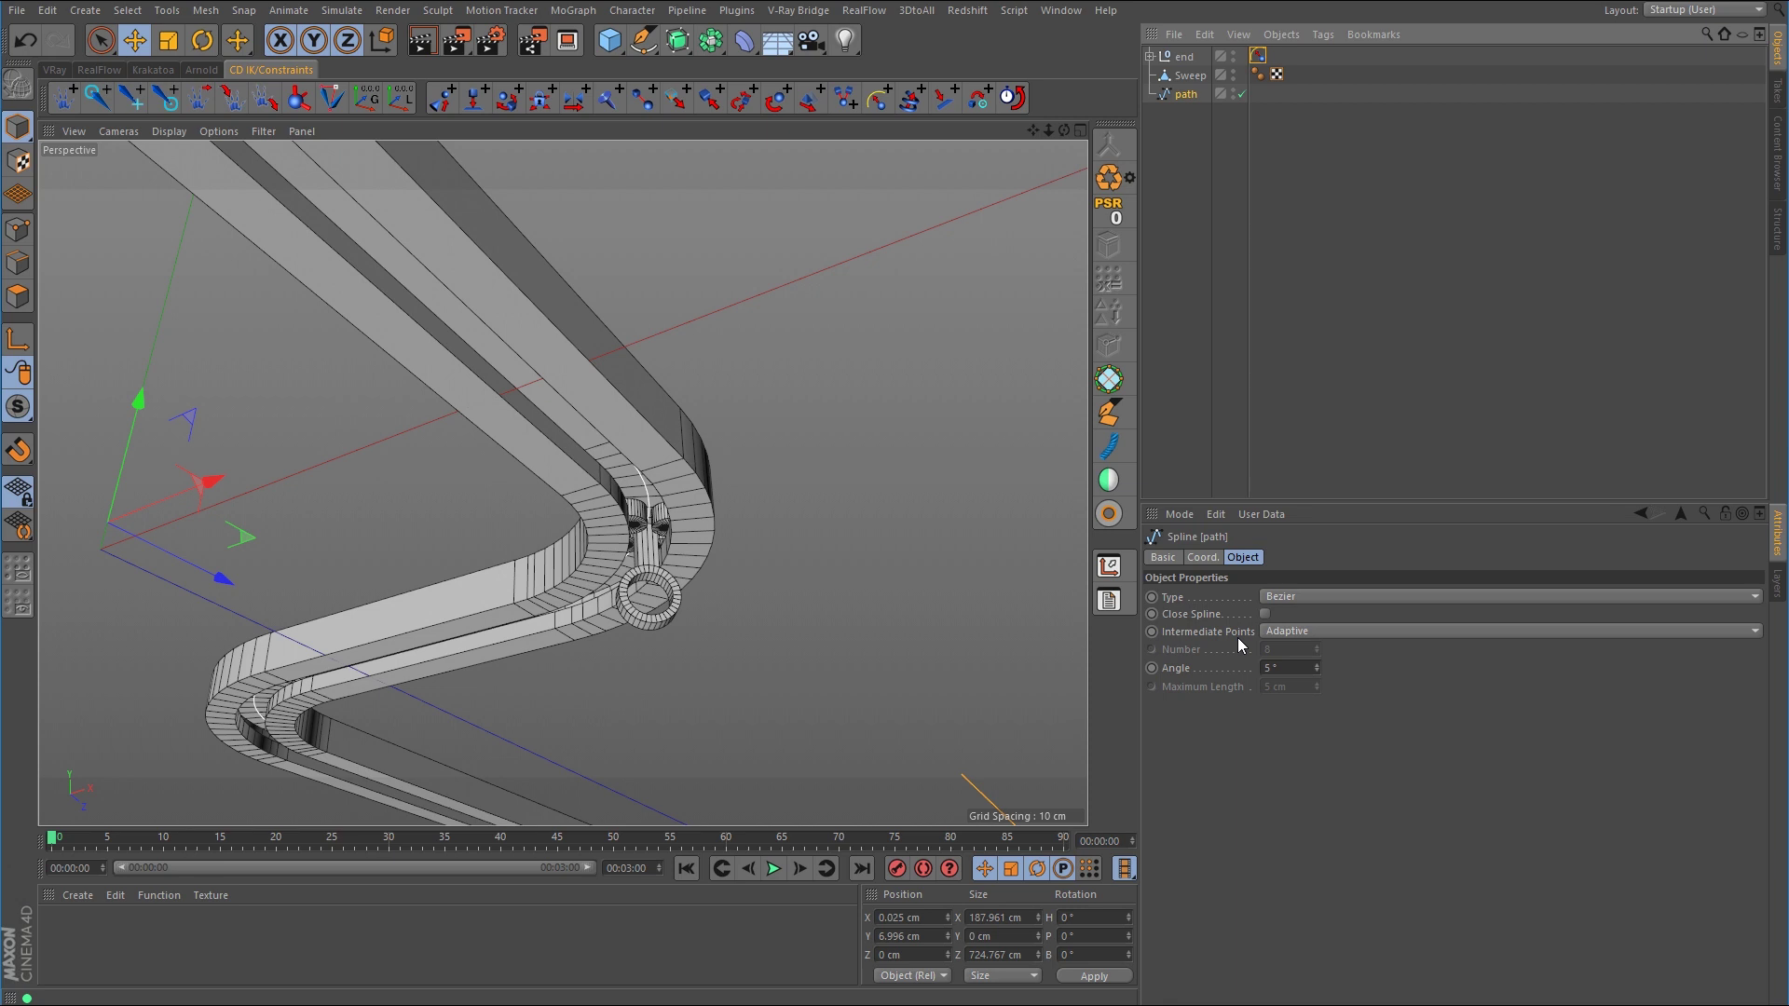
pyautogui.click(1300, 632)
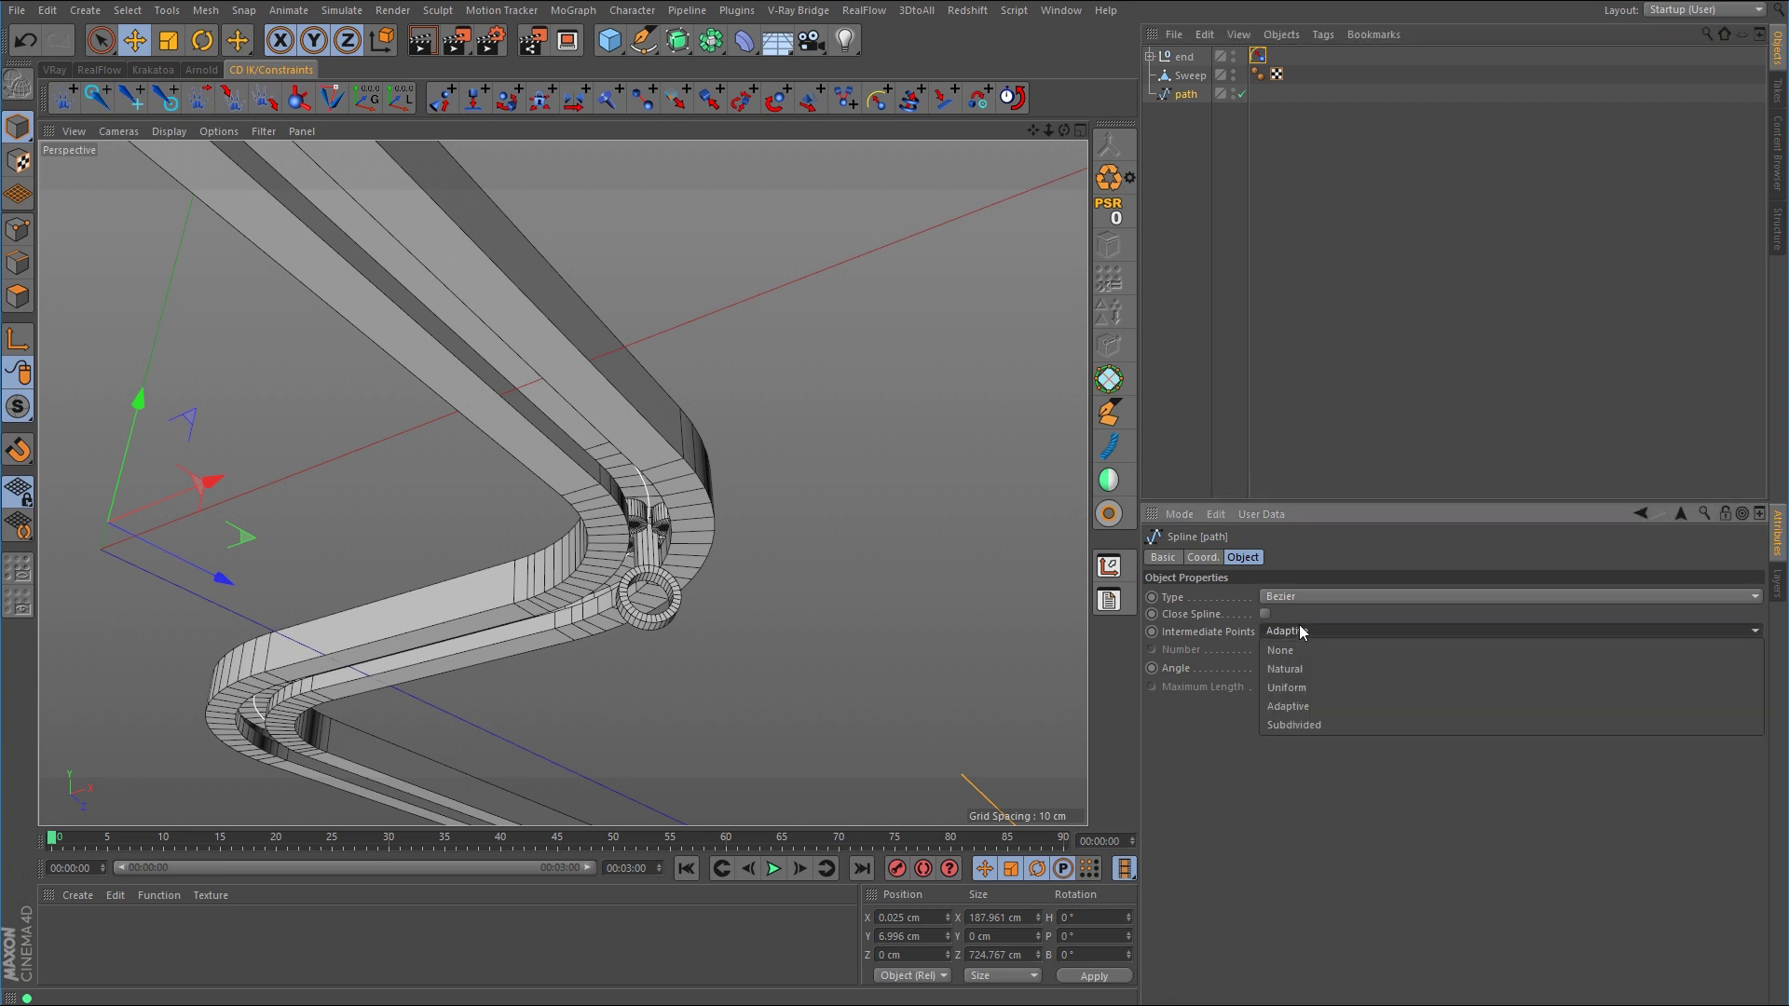
pyautogui.click(1307, 673)
pyautogui.click(1312, 633)
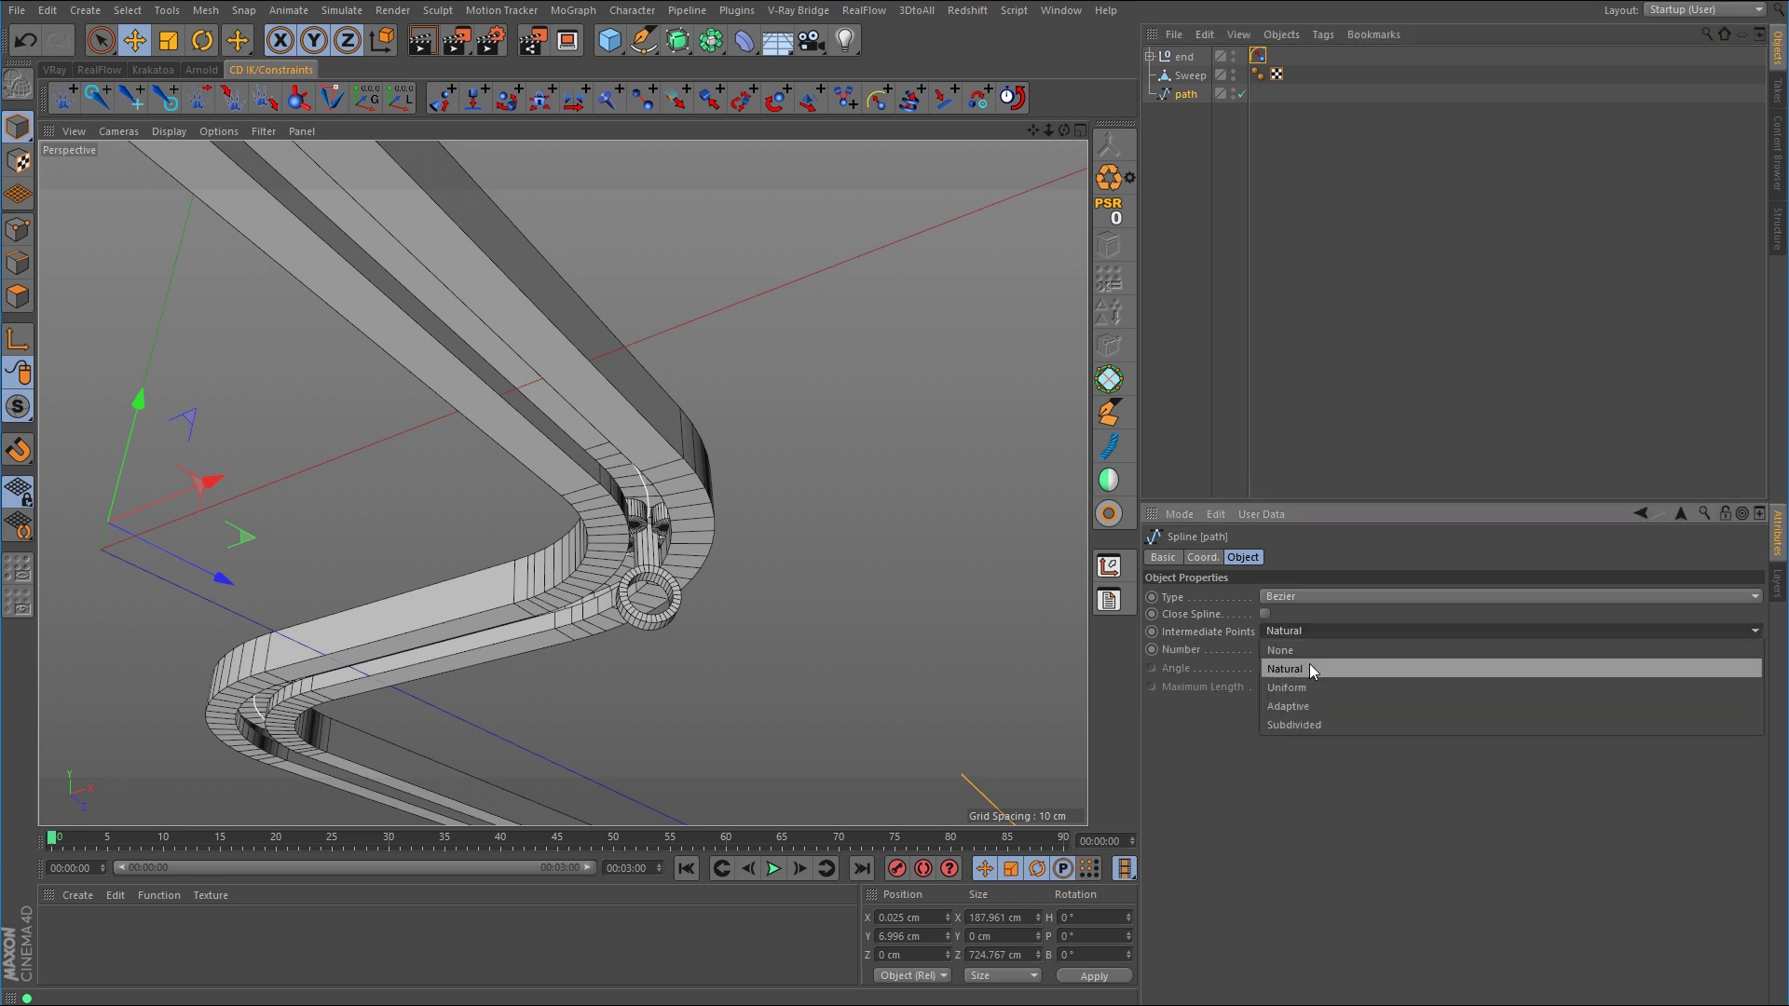
pyautogui.click(1305, 682)
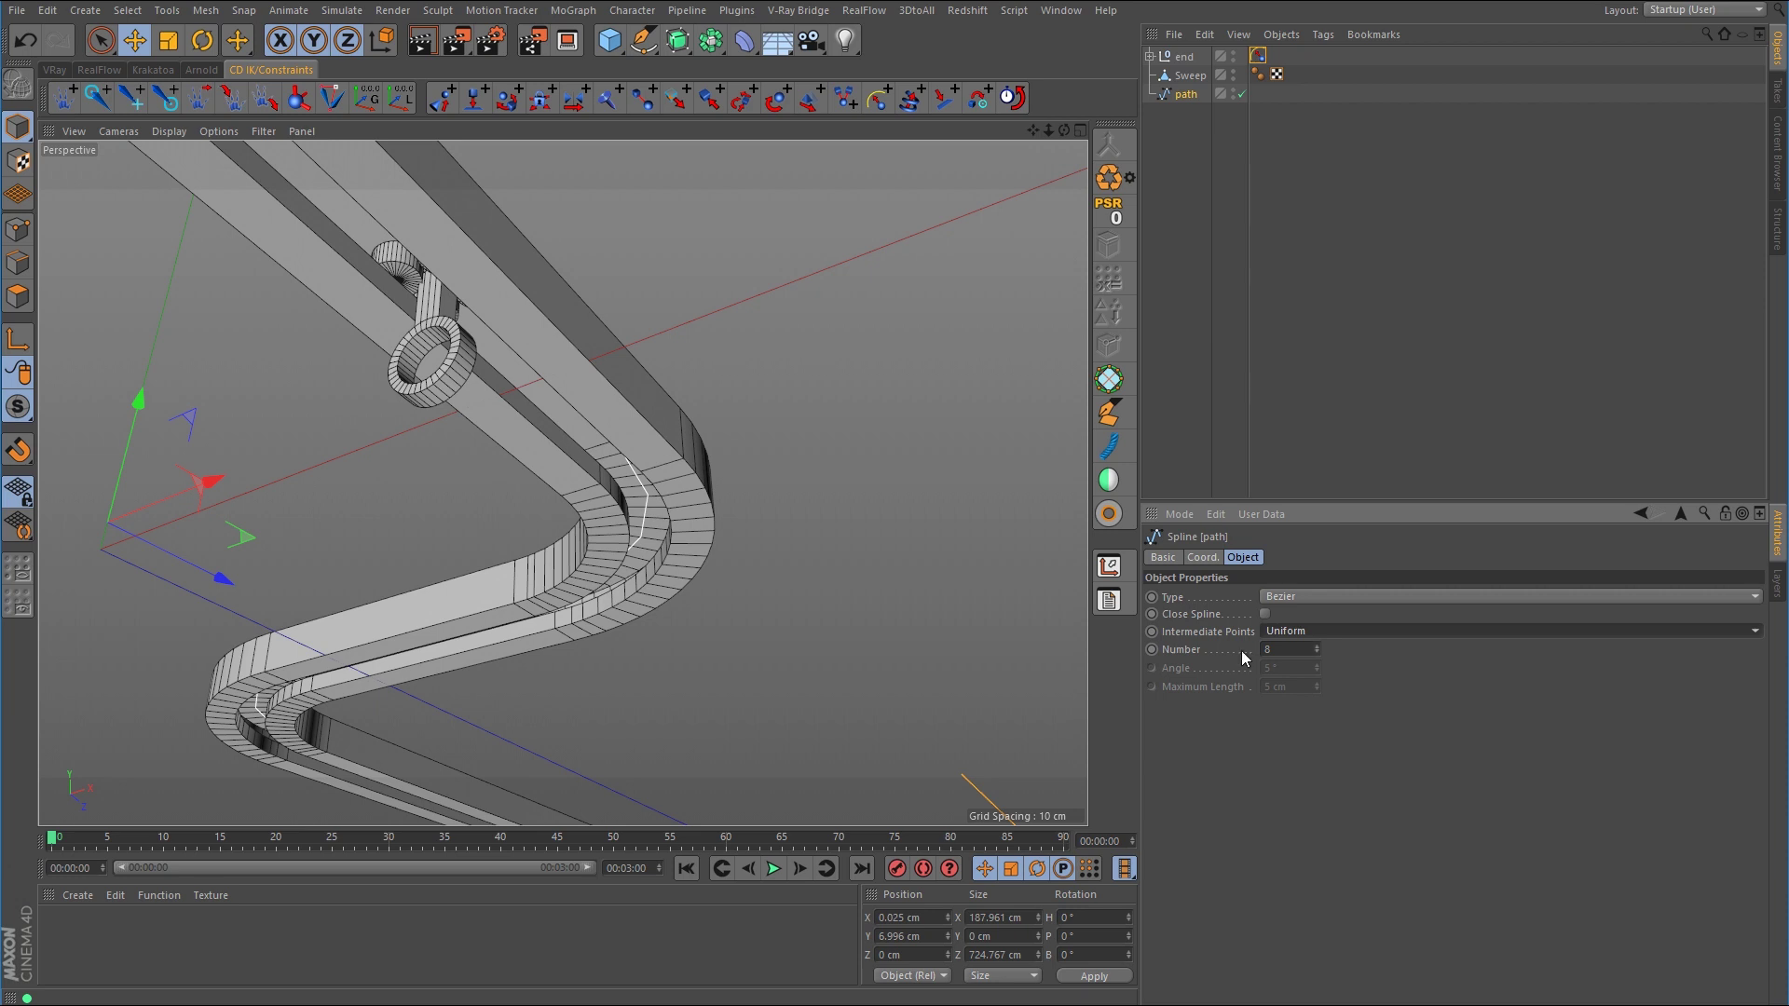
pyautogui.moveTo(1290, 649); pyautogui.dragTo(1210, 649)
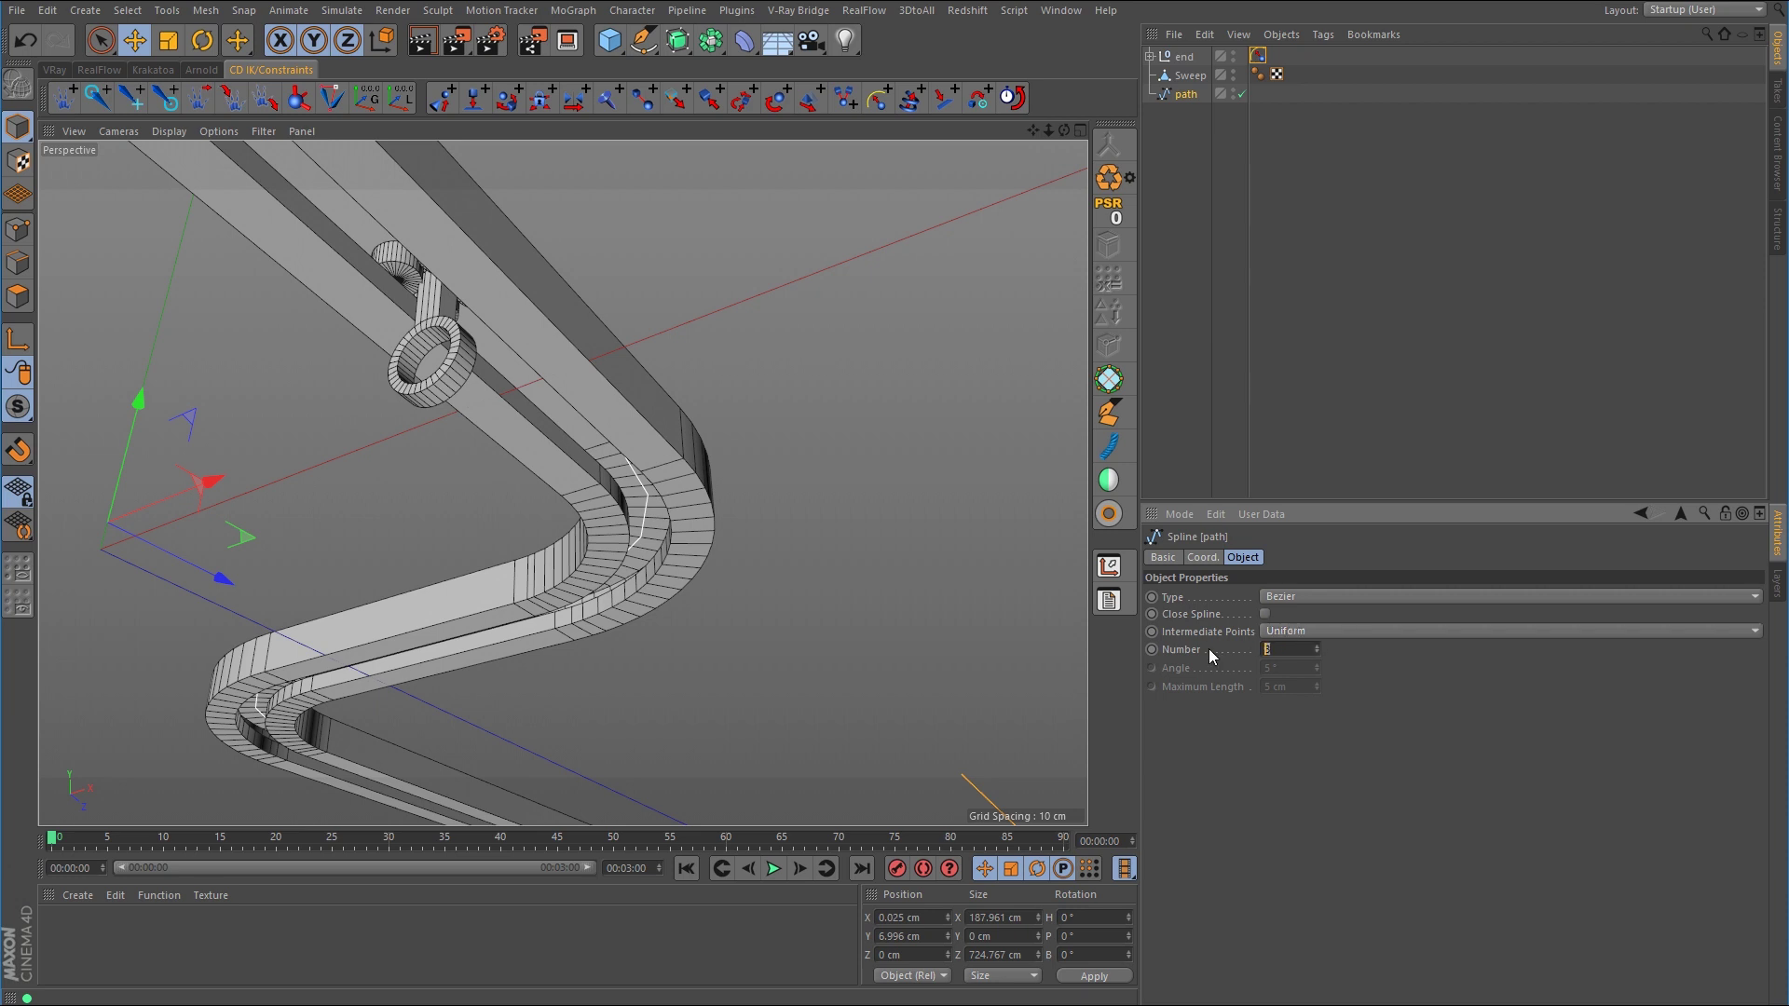
pyautogui.write('30')
pyautogui.press('Return')
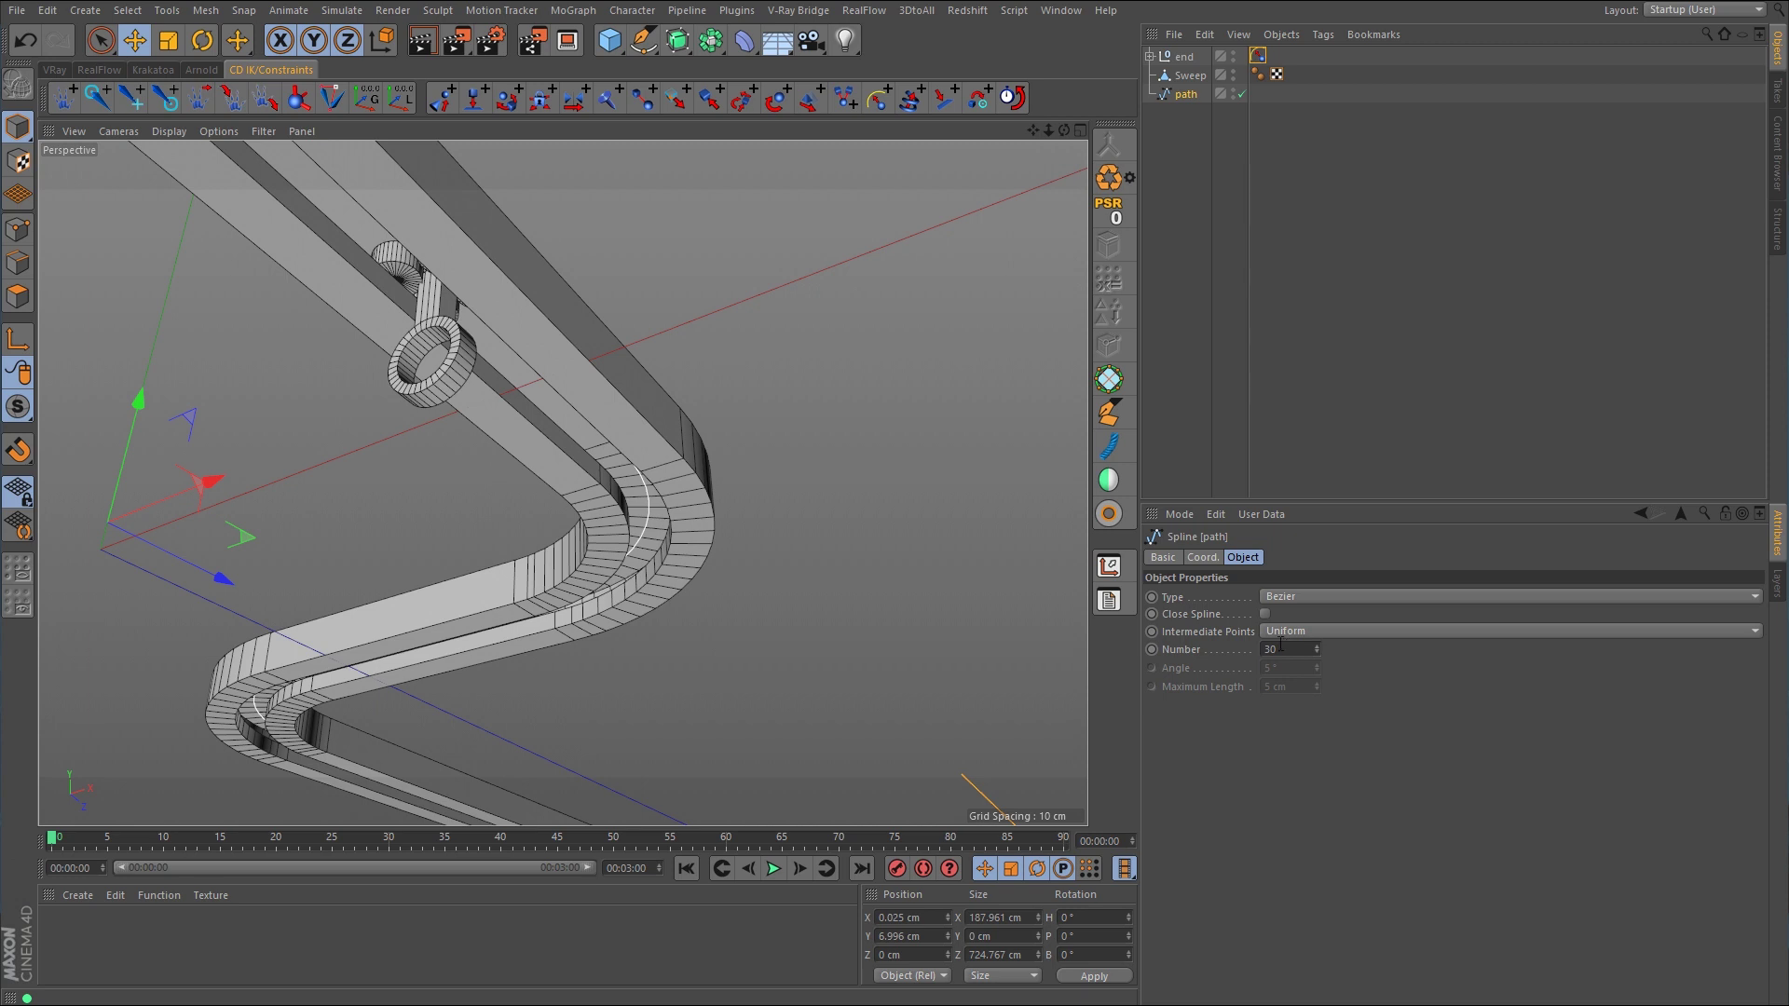
# Return the spline constraint's Position to 0 % so the carriage sits at the start of the rail
pyautogui.click(1257, 56)
pyautogui.scroll(-6, 1032, 536)
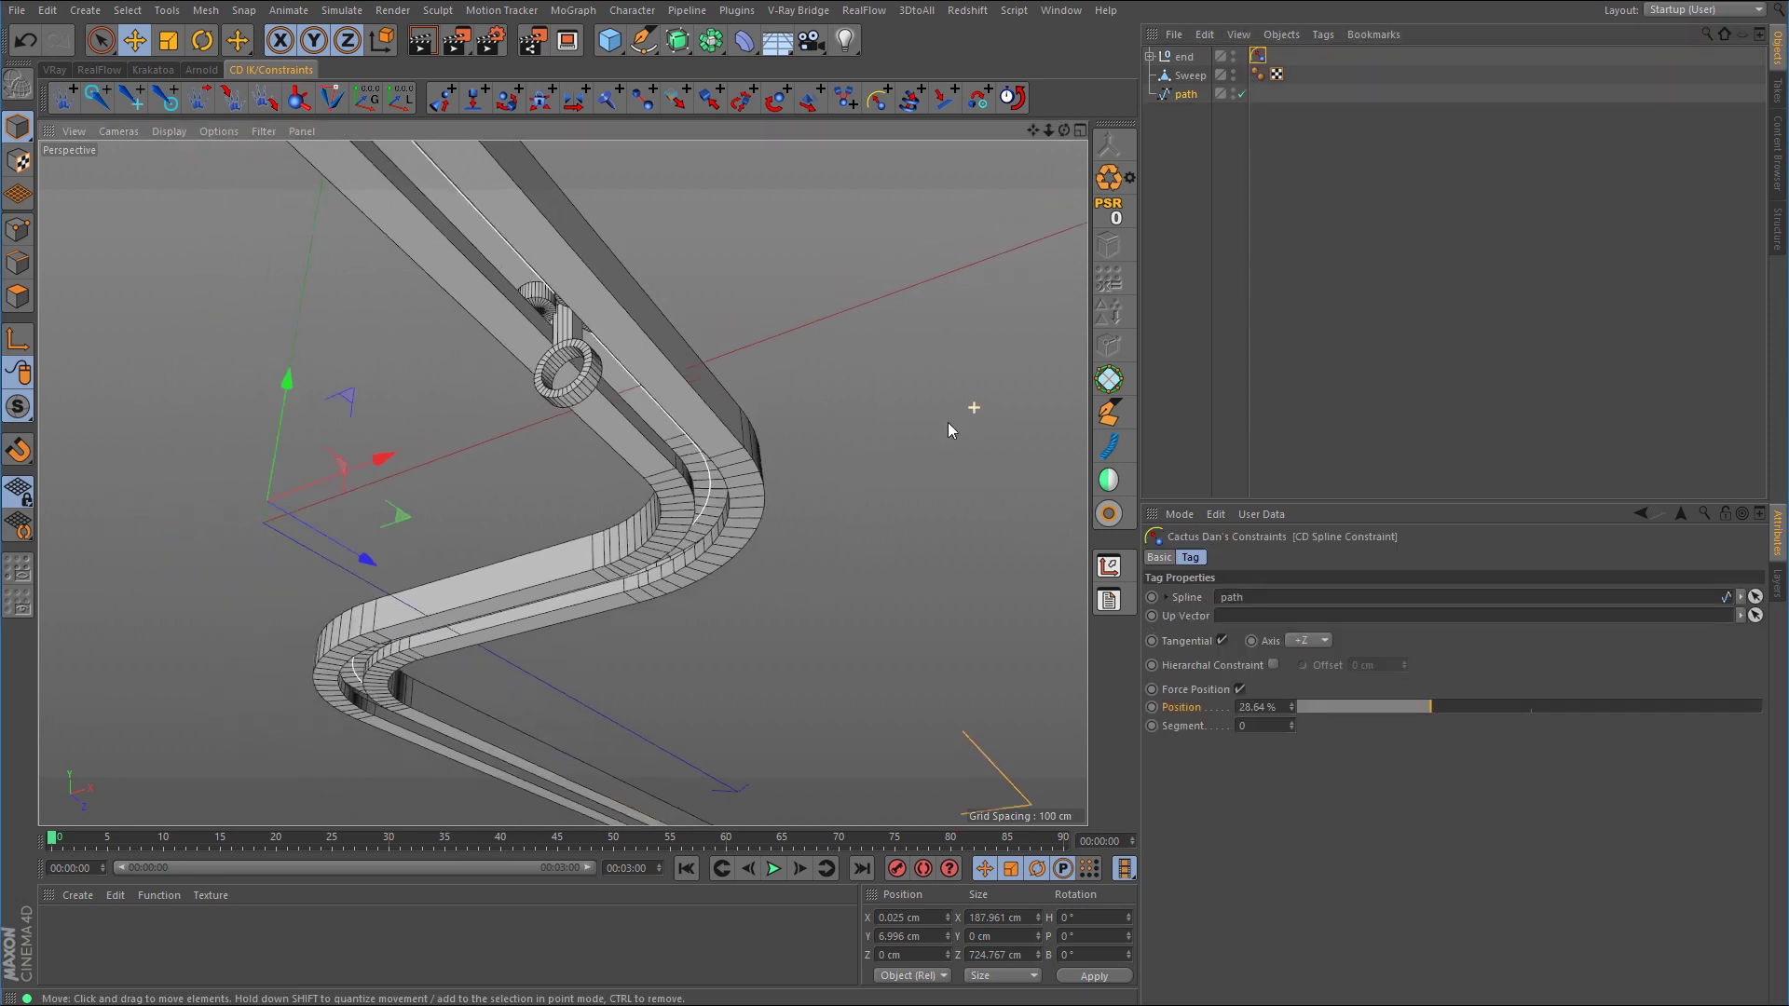
pyautogui.keyDown('alt'); pyautogui.moveTo(947, 422); pyautogui.dragTo(876, 447); pyautogui.keyUp('alt')
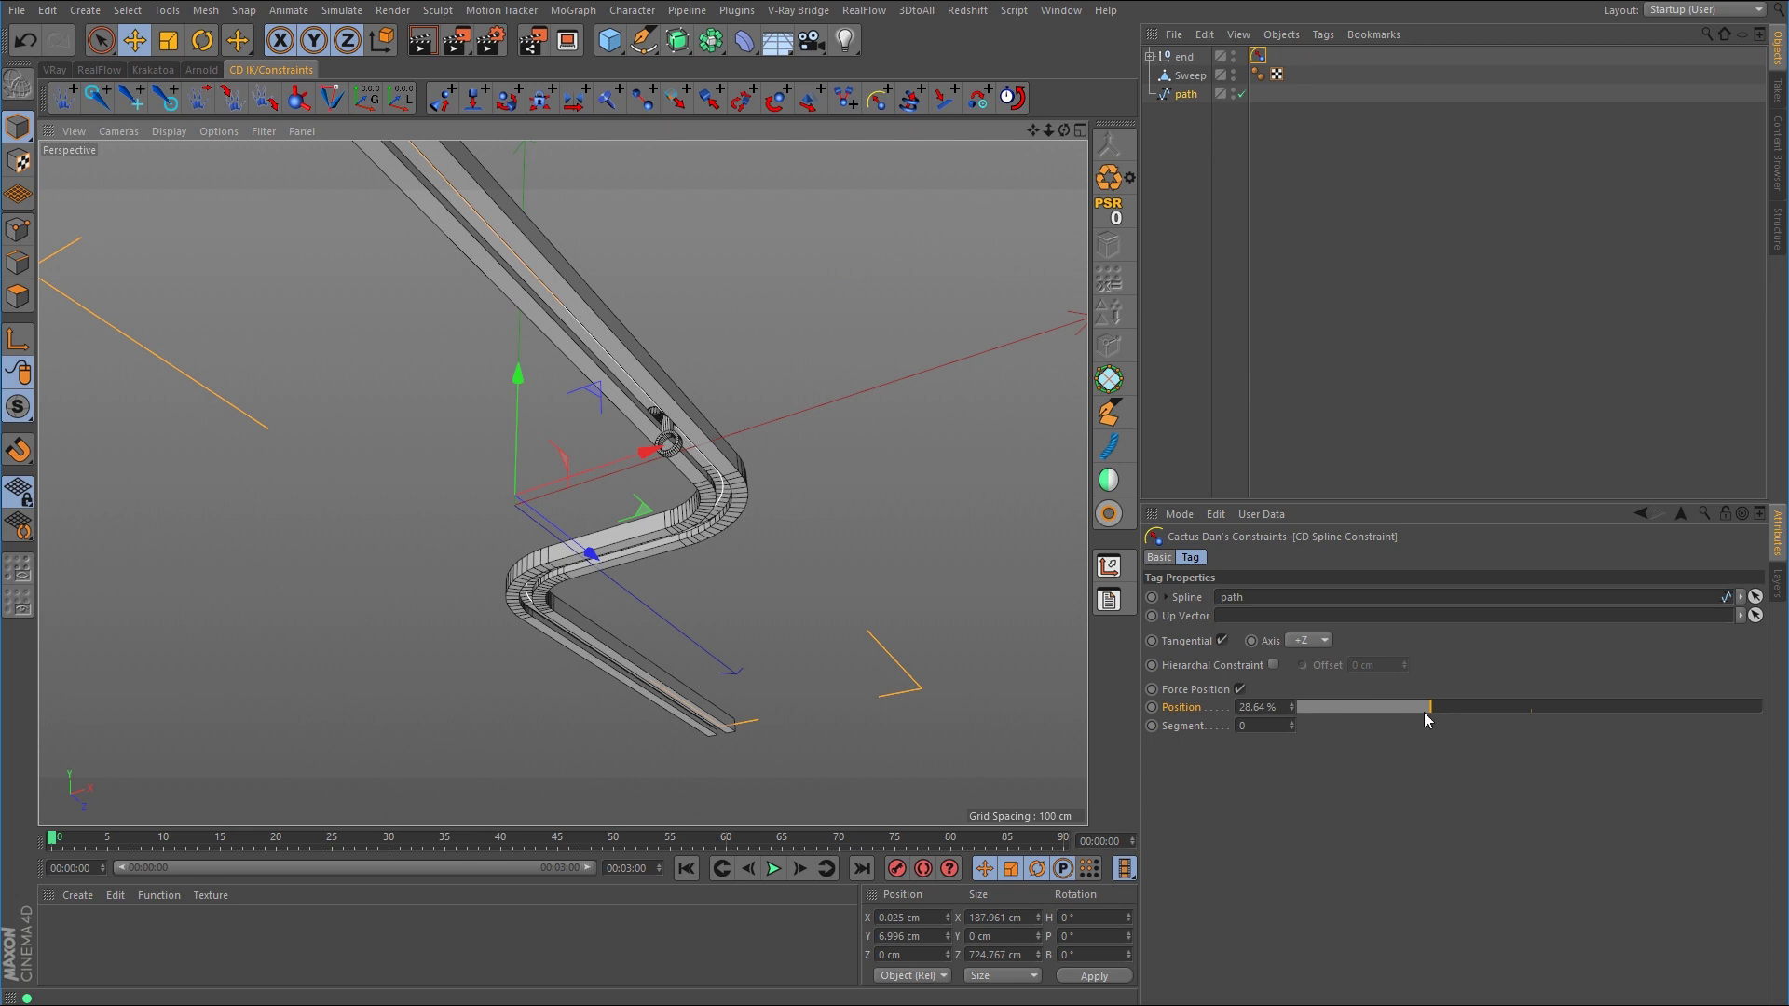
pyautogui.moveTo(1423, 712); pyautogui.dragTo(1252, 701)
# Delete the CD Spline Constraint tag from the end null
pyautogui.scroll(-3, 809, 421)
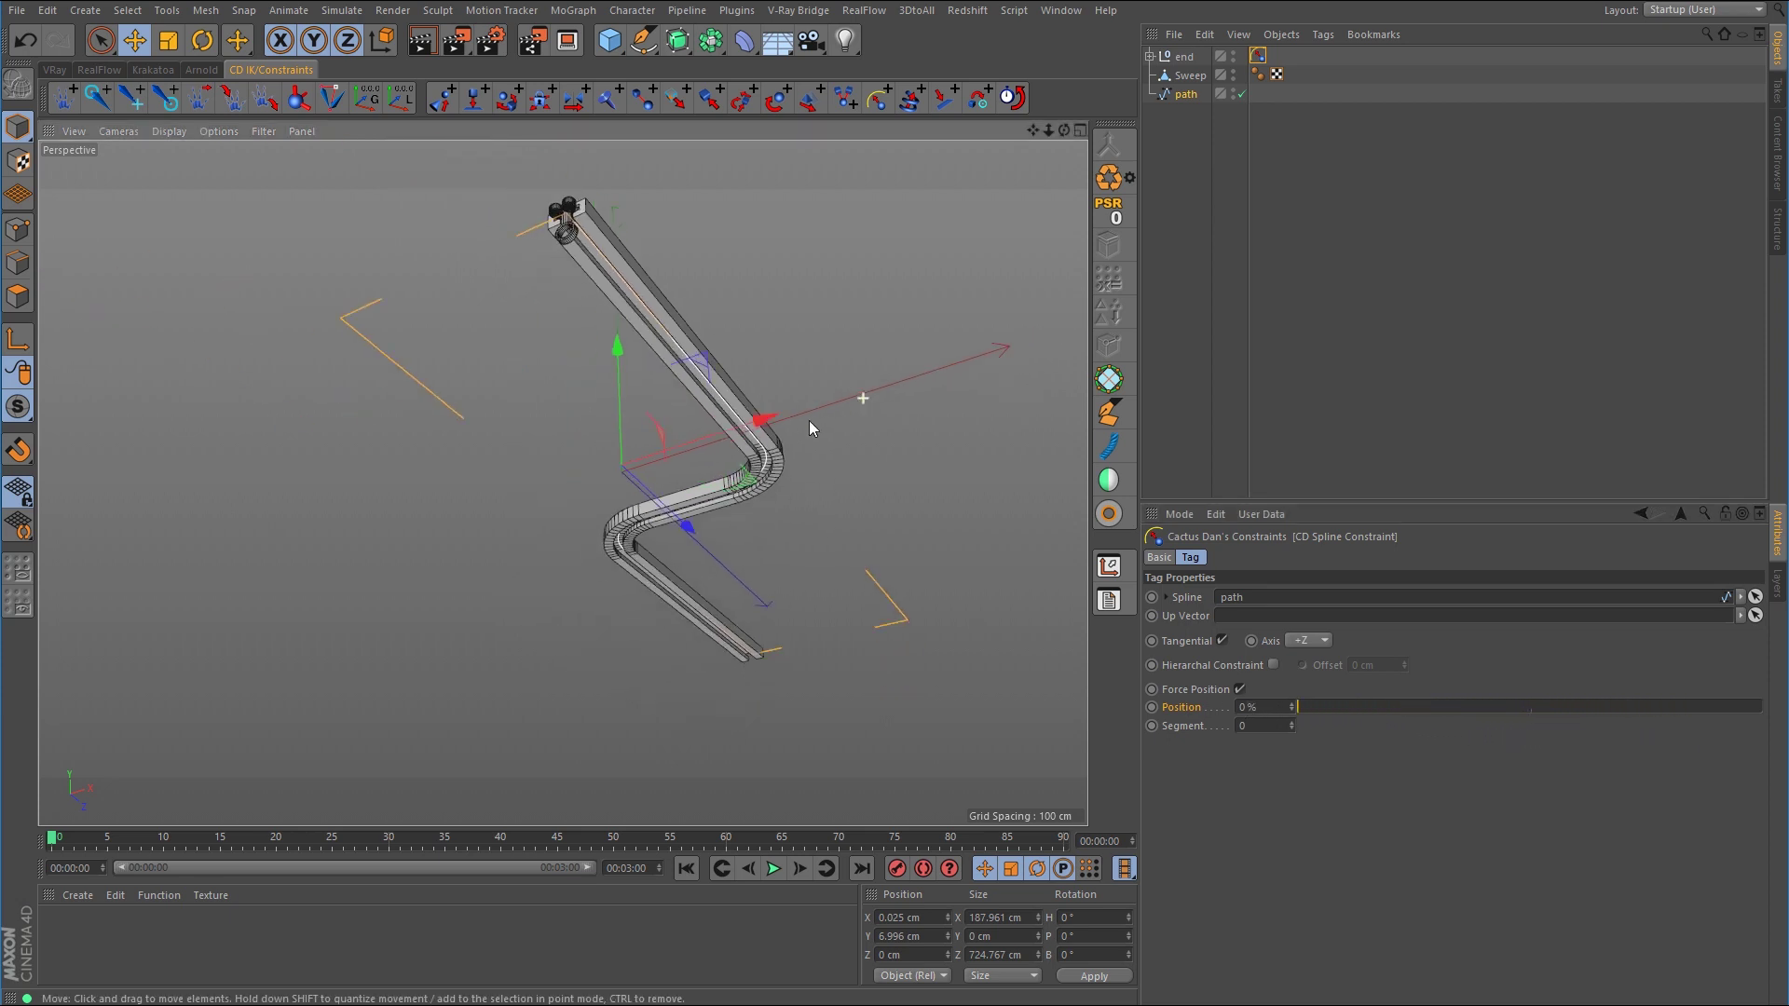
pyautogui.keyDown('alt'); pyautogui.moveTo(808, 421); pyautogui.dragTo(982, 464); pyautogui.keyUp('alt')
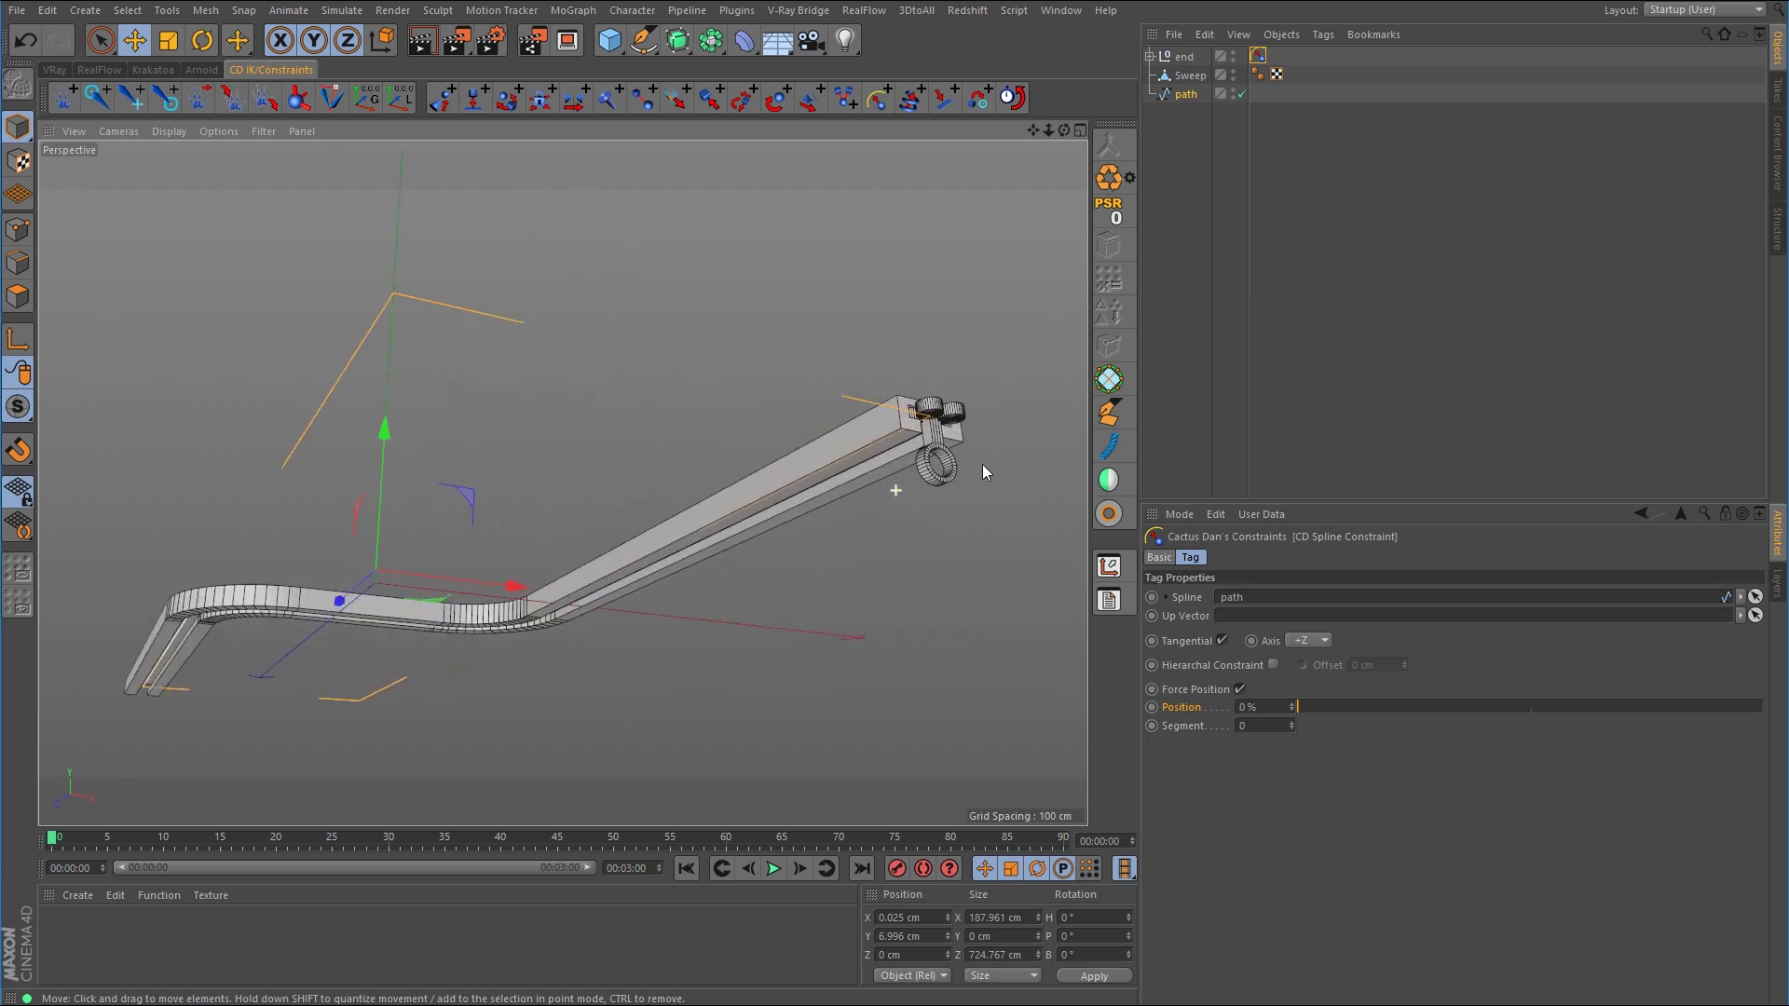
pyautogui.keyDown('alt'); pyautogui.moveTo(982, 464); pyautogui.dragTo(820, 428, button='middle'); pyautogui.keyUp('alt')
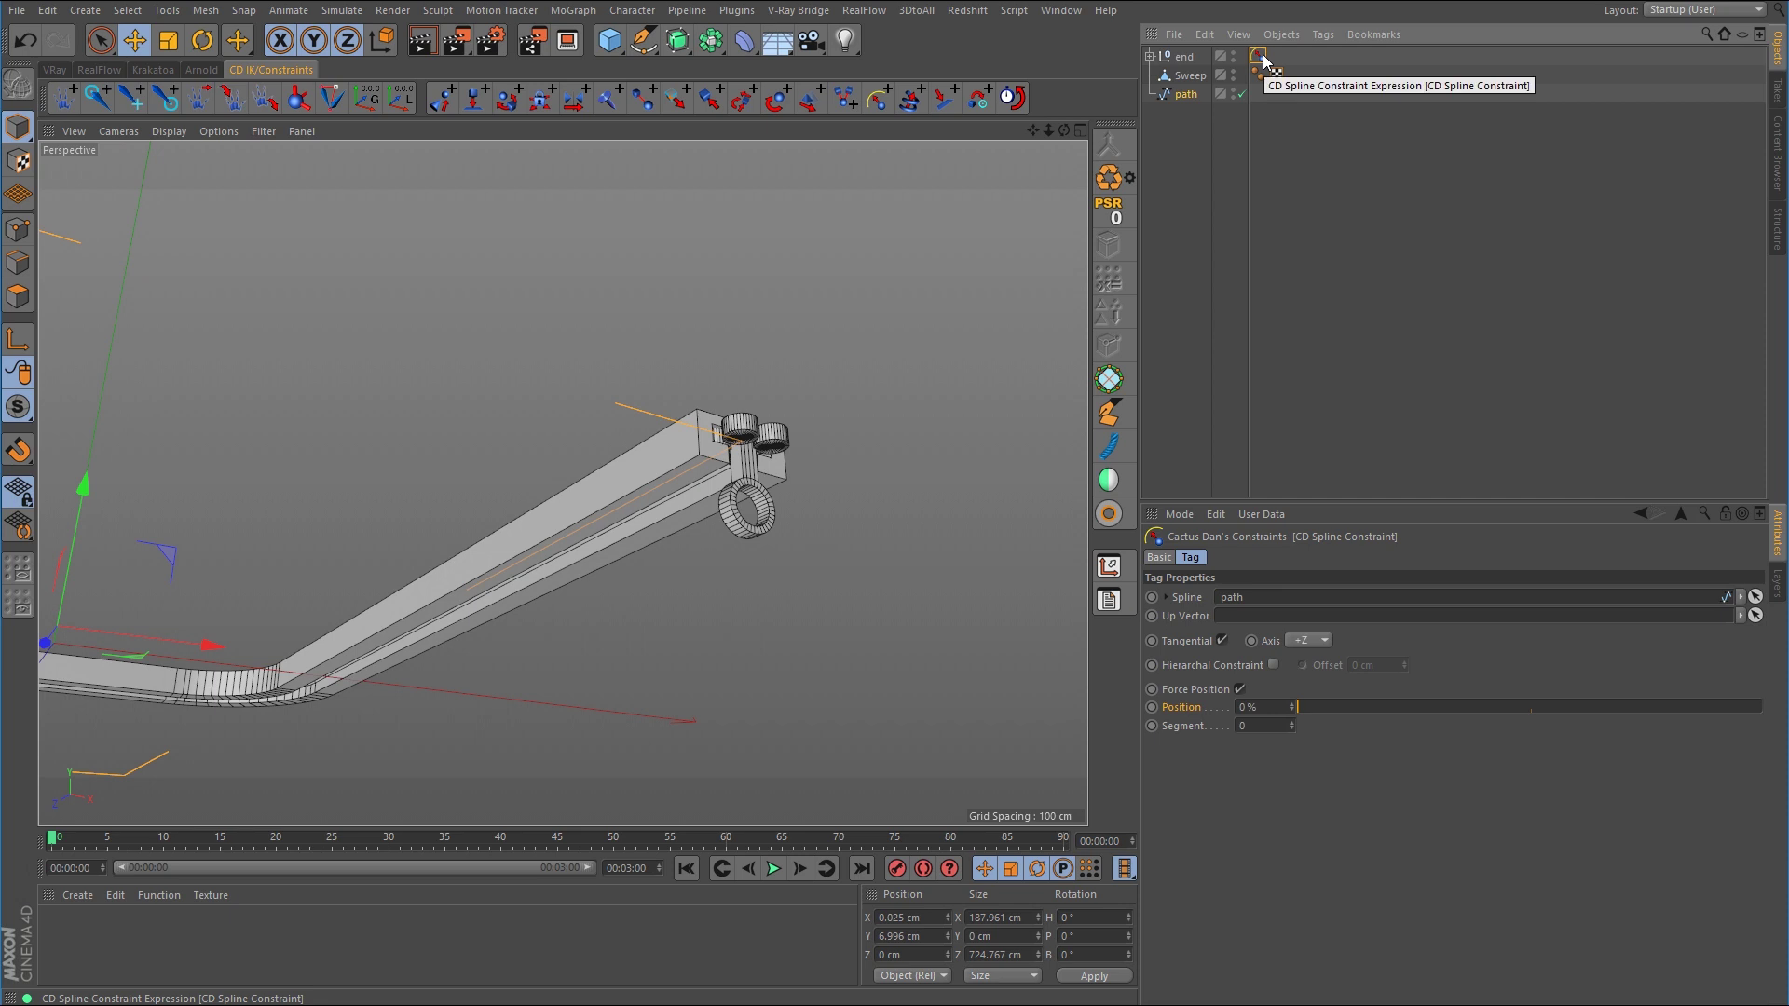
pyautogui.press('Delete')
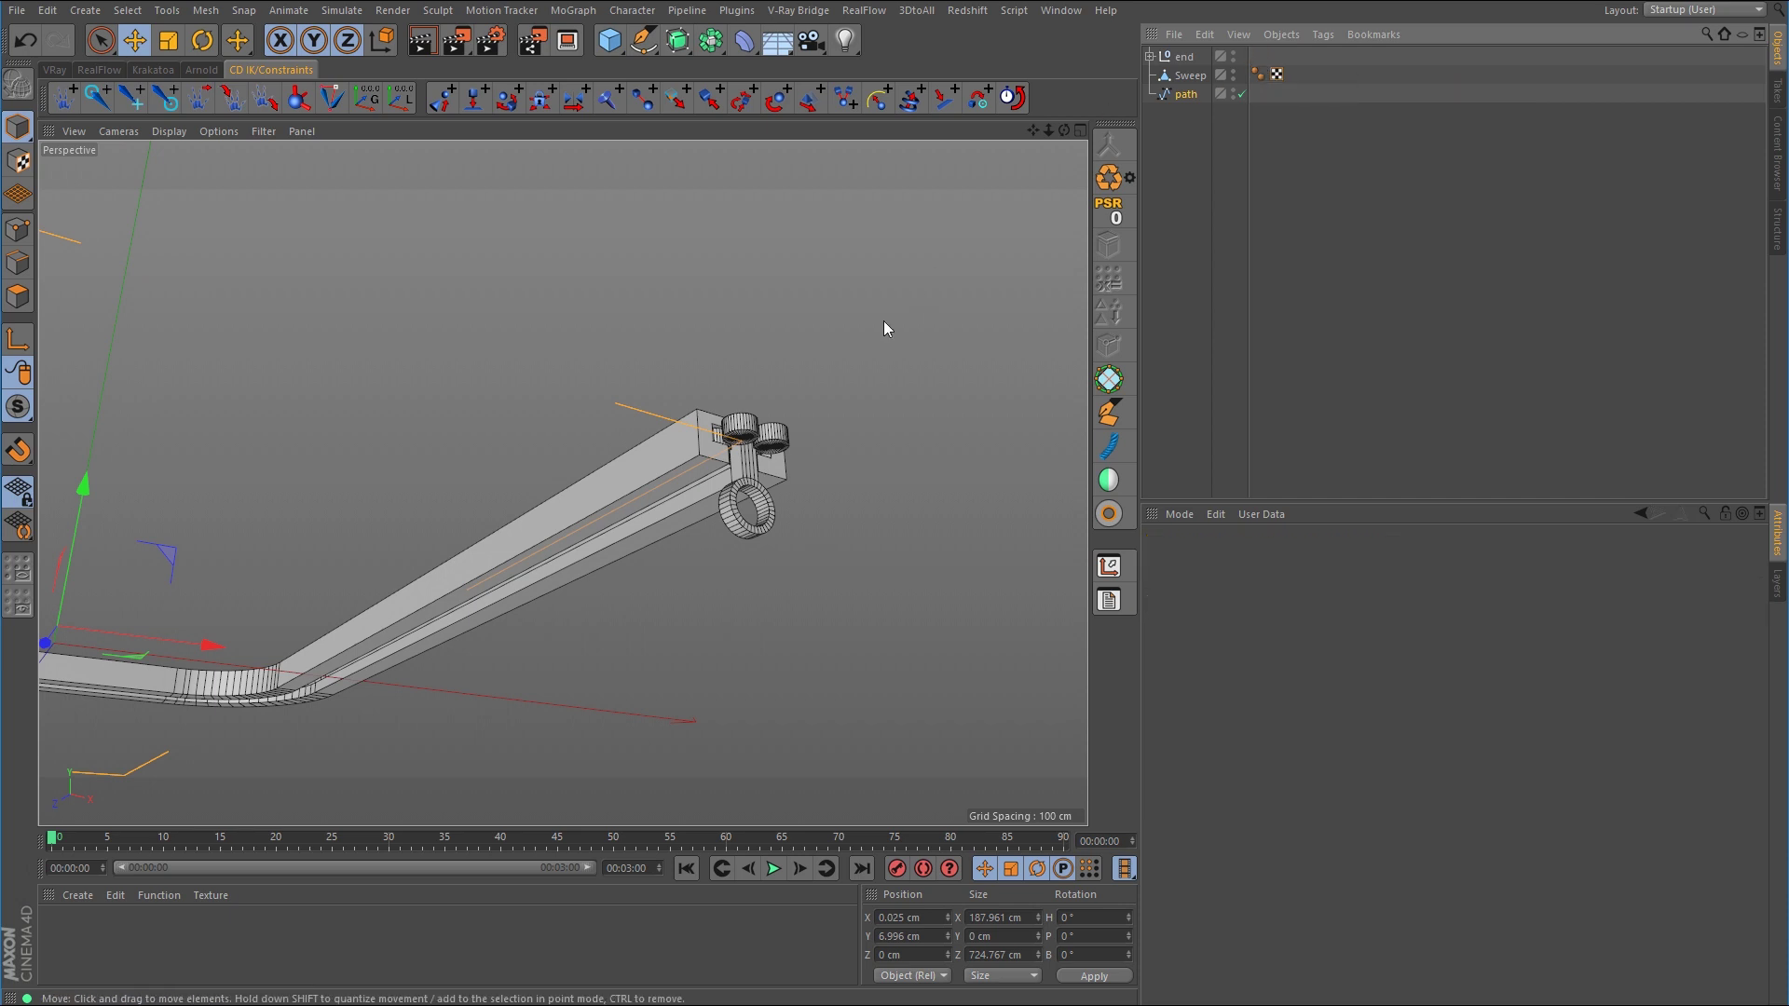
# Duplicate the end carriage three times along the rail, placing the copies at Z about -234.7, -196.9 and -156.5 cm
pyautogui.click(1203, 59)
pyautogui.scroll(2, 693, 522)
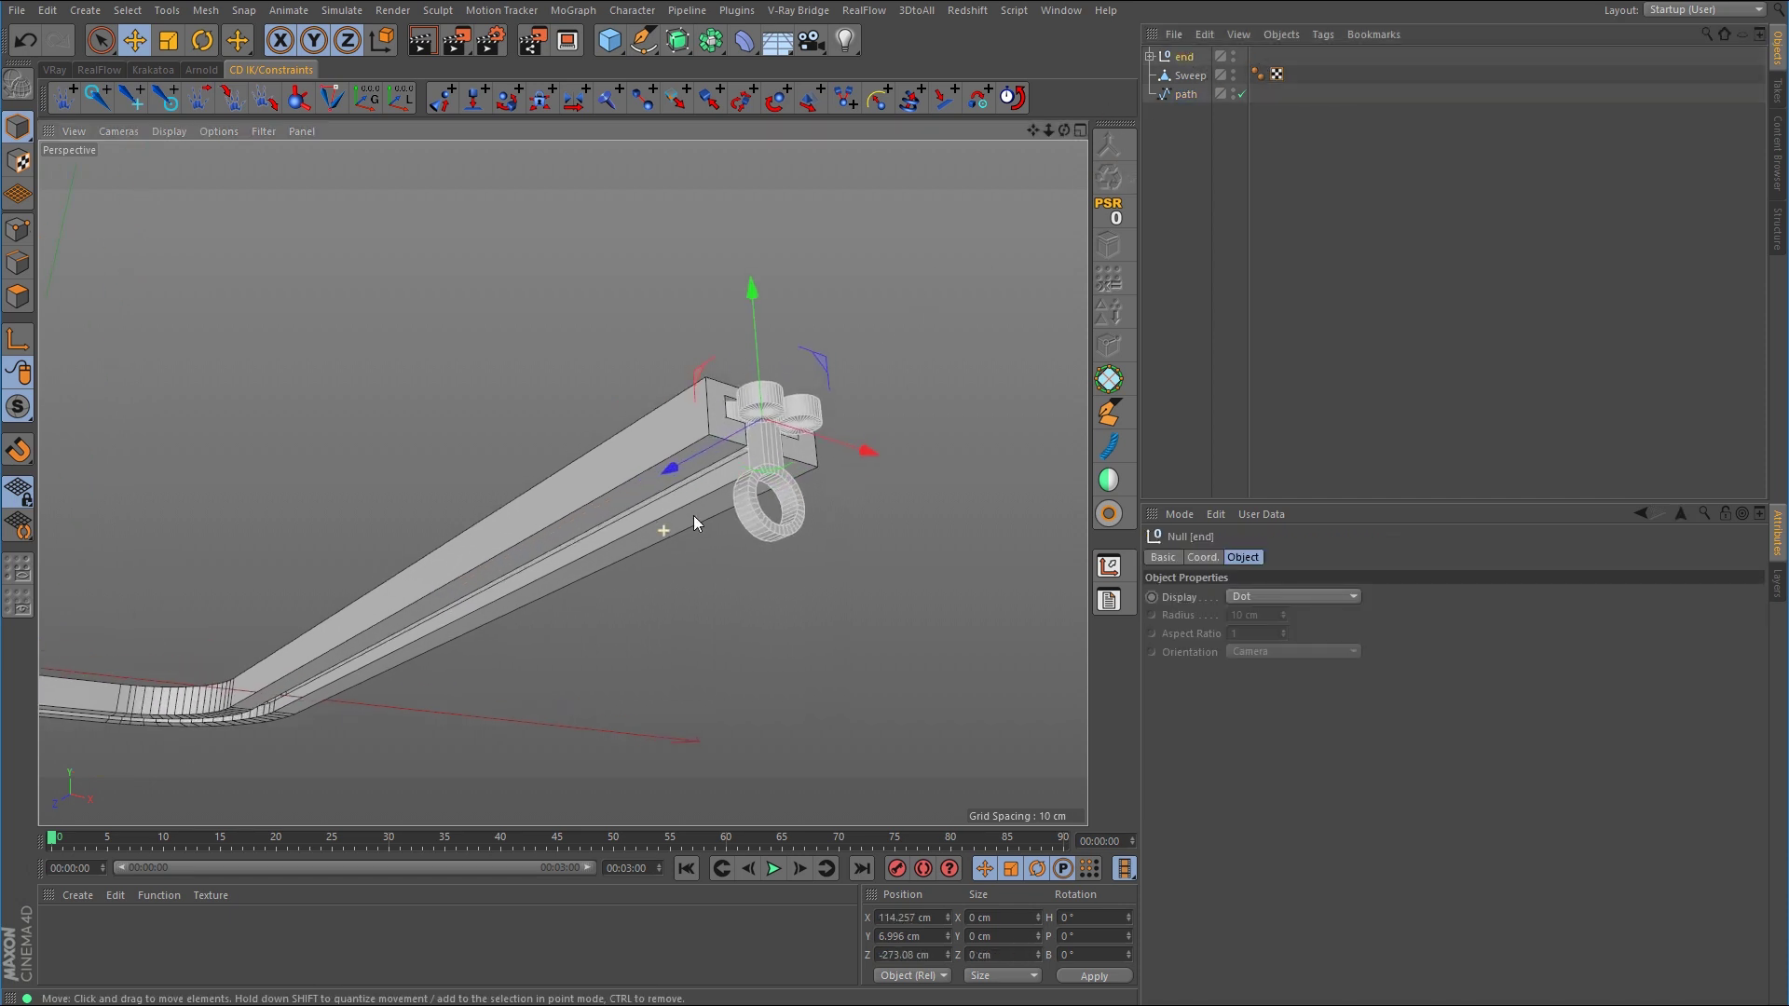
pyautogui.keyDown('alt'); pyautogui.moveTo(693, 516); pyautogui.dragTo(460, 522); pyautogui.keyUp('alt')
pyautogui.keyDown('alt'); pyautogui.moveTo(461, 521); pyautogui.dragTo(702, 449, button='middle'); pyautogui.keyUp('alt')
pyautogui.keyDown('ctrl'); pyautogui.moveTo(702, 449); pyautogui.dragTo(674, 473); pyautogui.keyUp('ctrl')
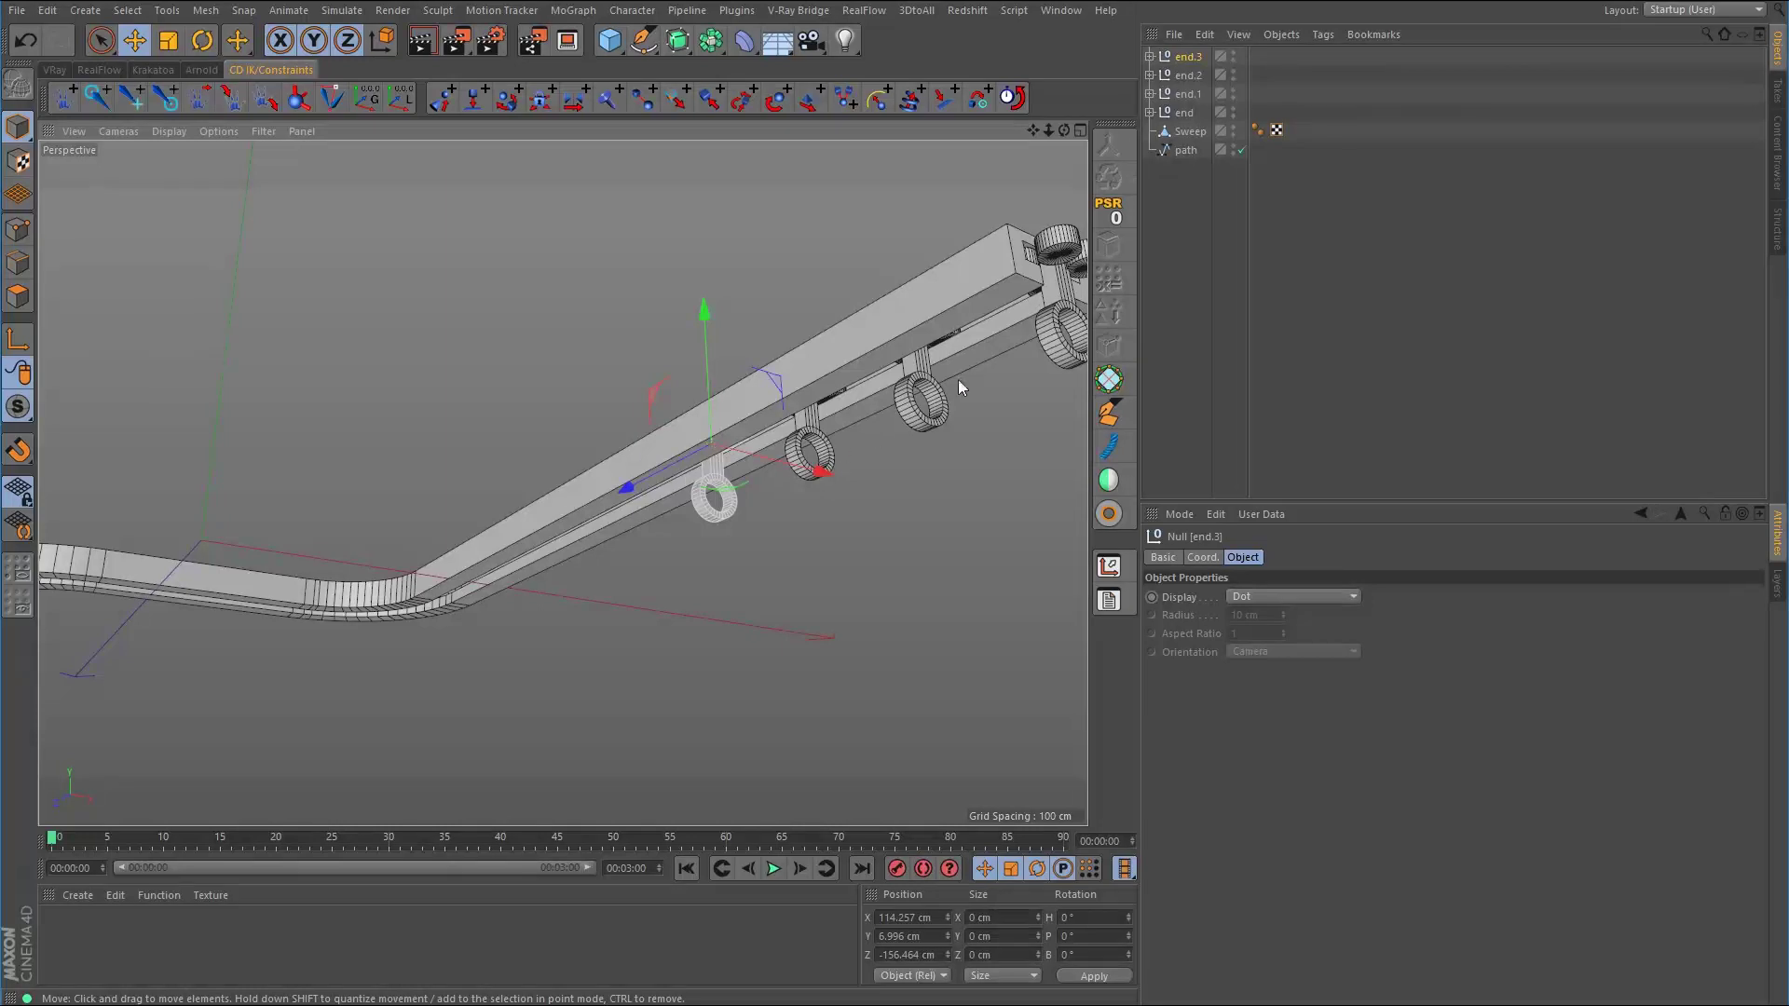
pyautogui.keyDown('alt'); pyautogui.moveTo(958, 378); pyautogui.dragTo(801, 419); pyautogui.keyUp('alt')
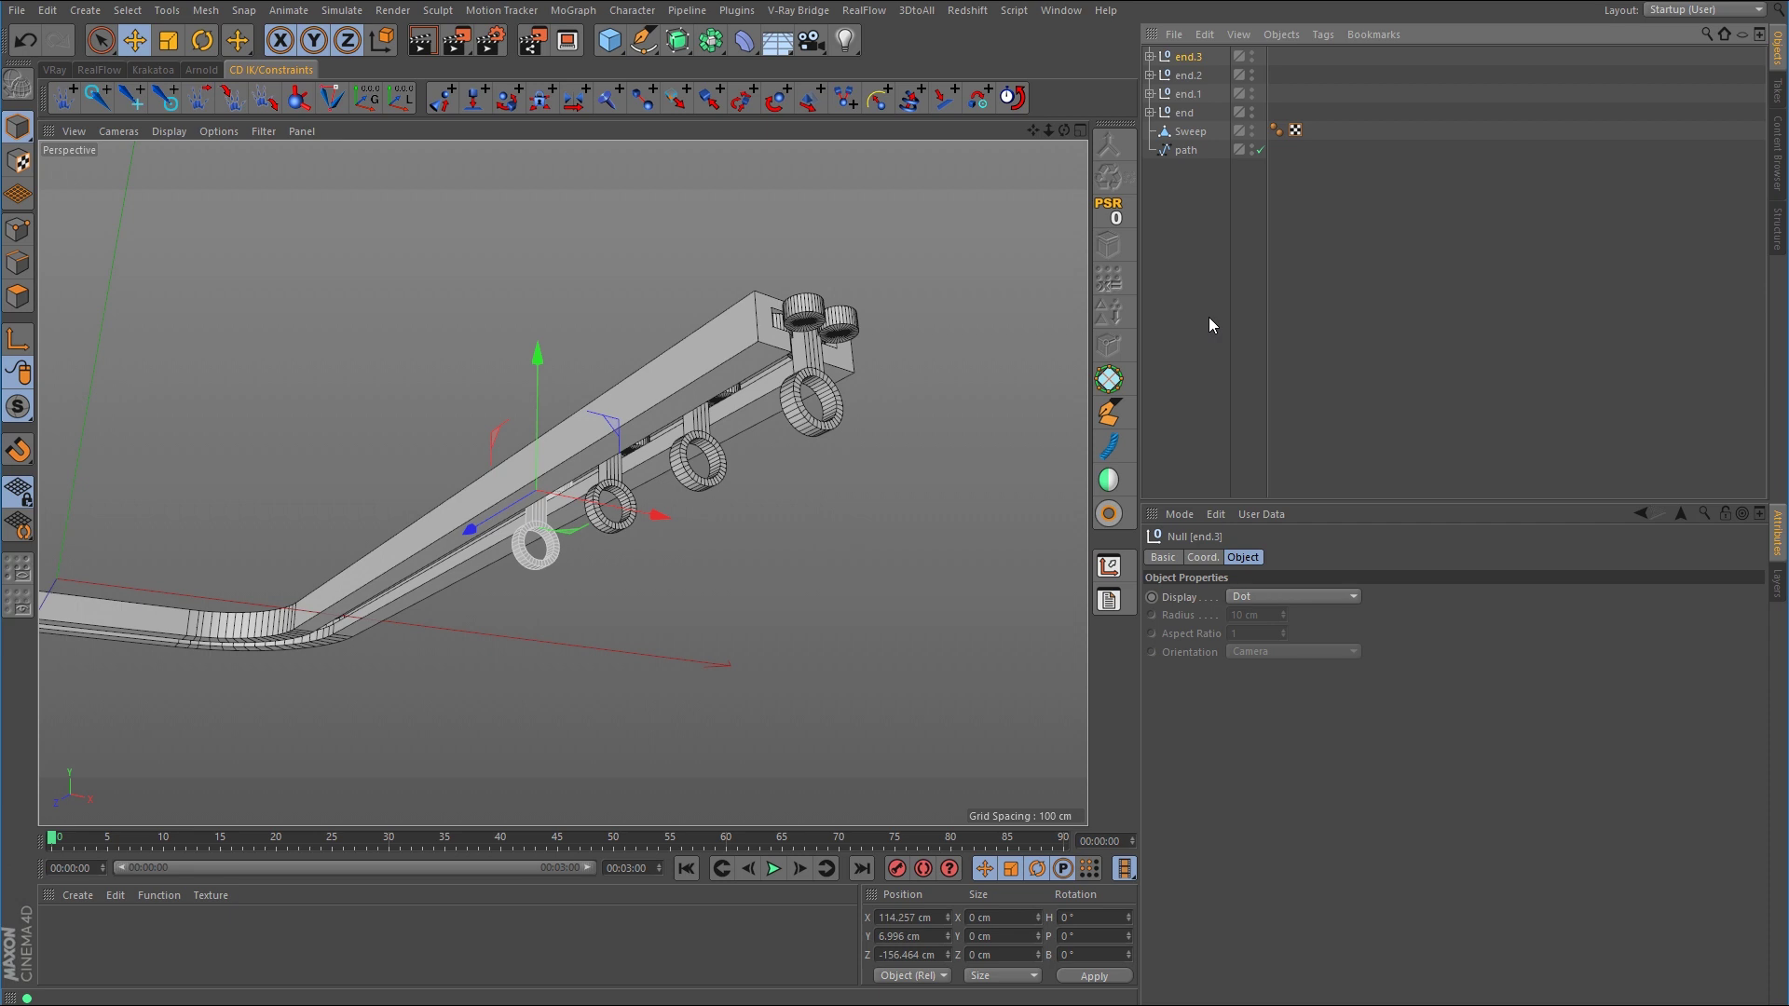
# Reorder the carriage nulls in the object hierarchy as end, end.1, end.2, end.3
pyautogui.click(1187, 111)
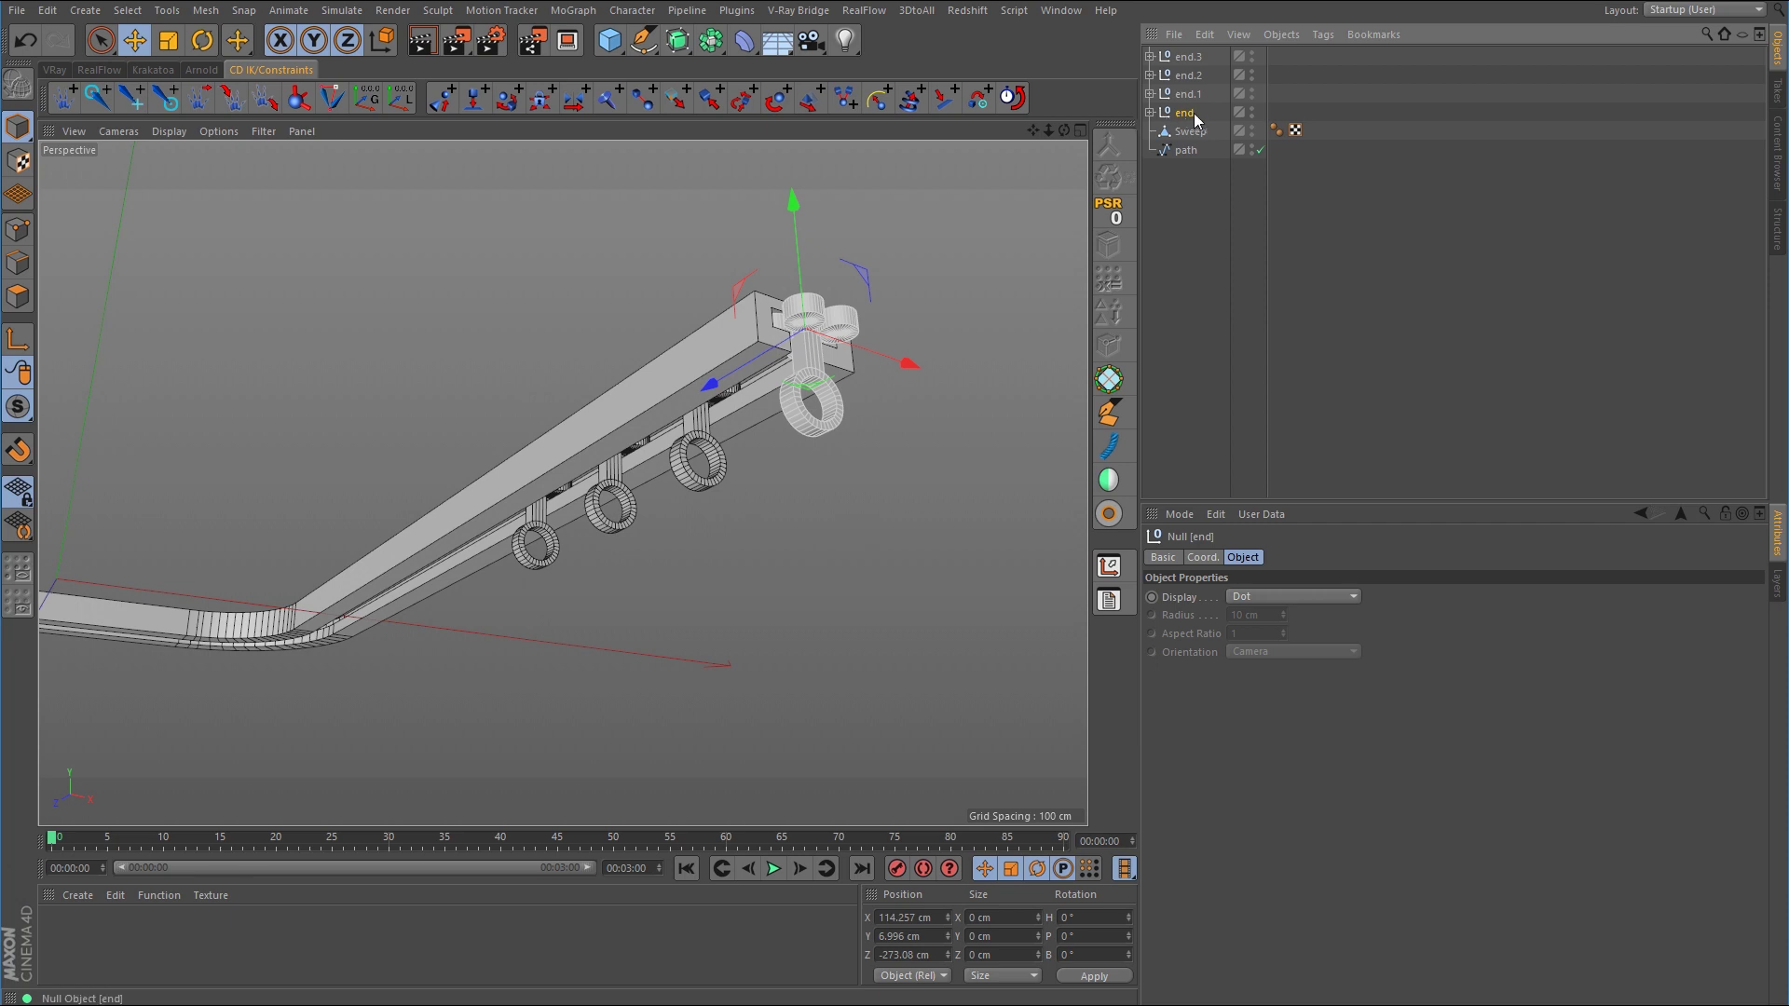
pyautogui.moveTo(1191, 114); pyautogui.dragTo(1189, 53)
pyautogui.click(706, 429)
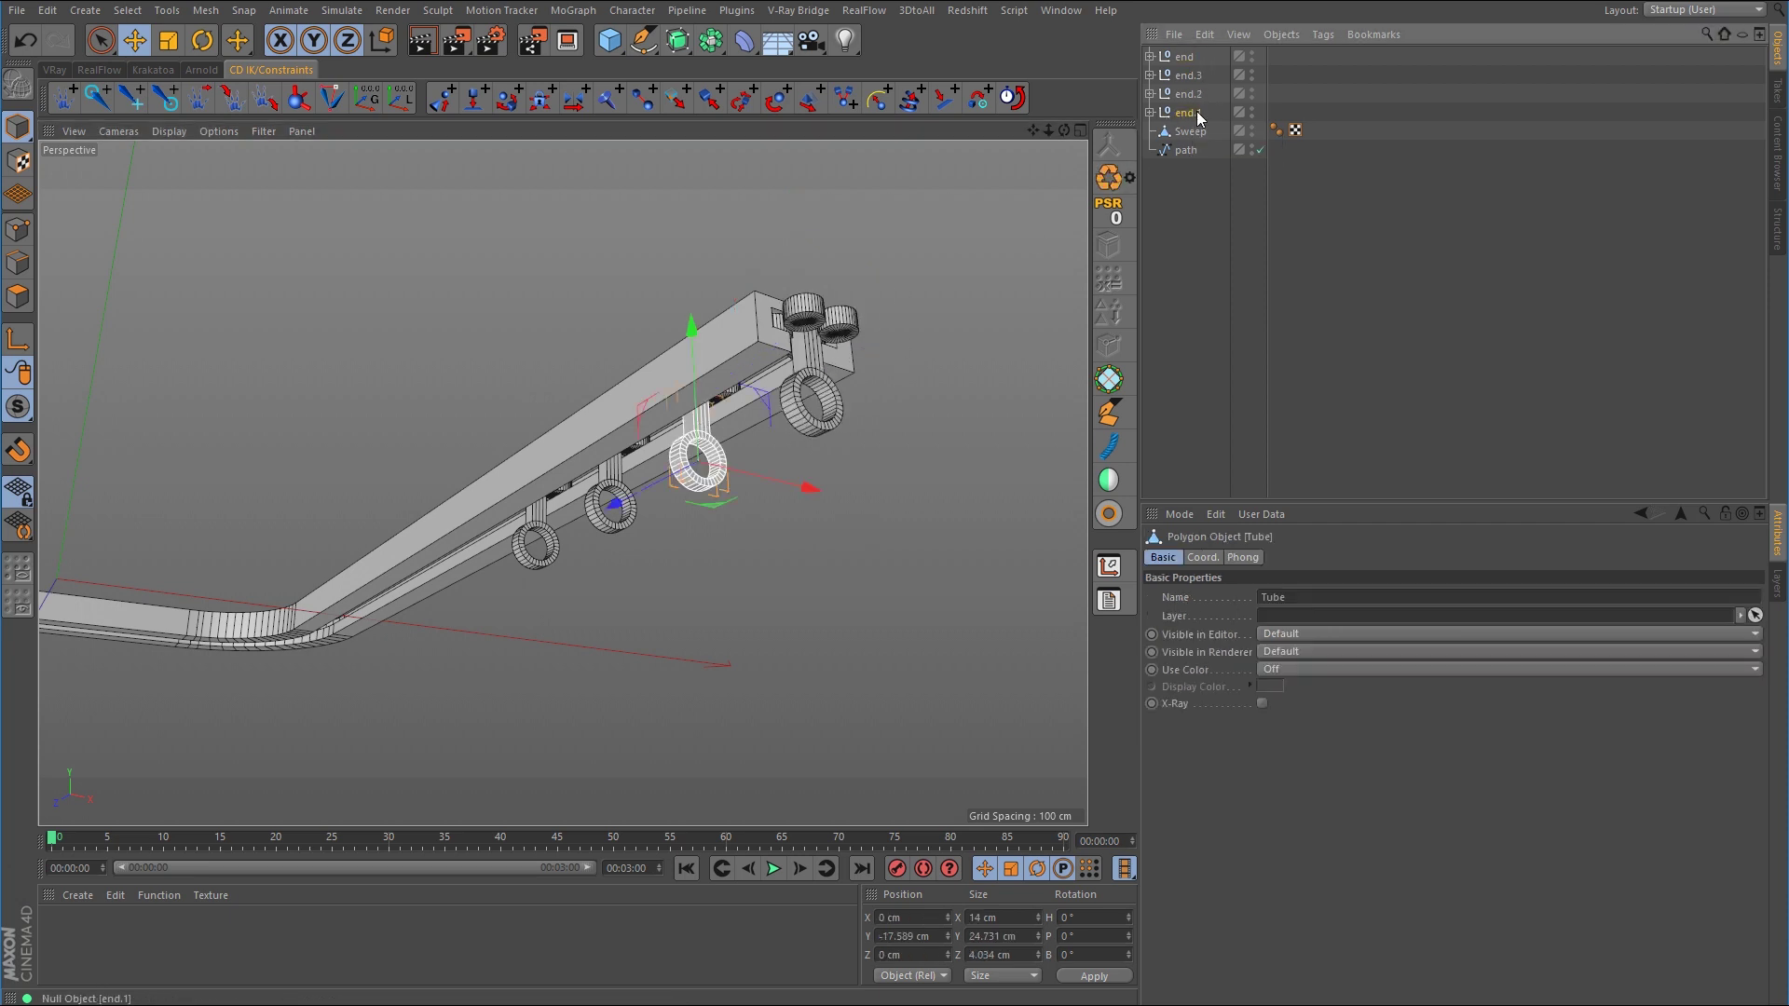
pyautogui.moveTo(1194, 65); pyautogui.dragTo(1194, 85)
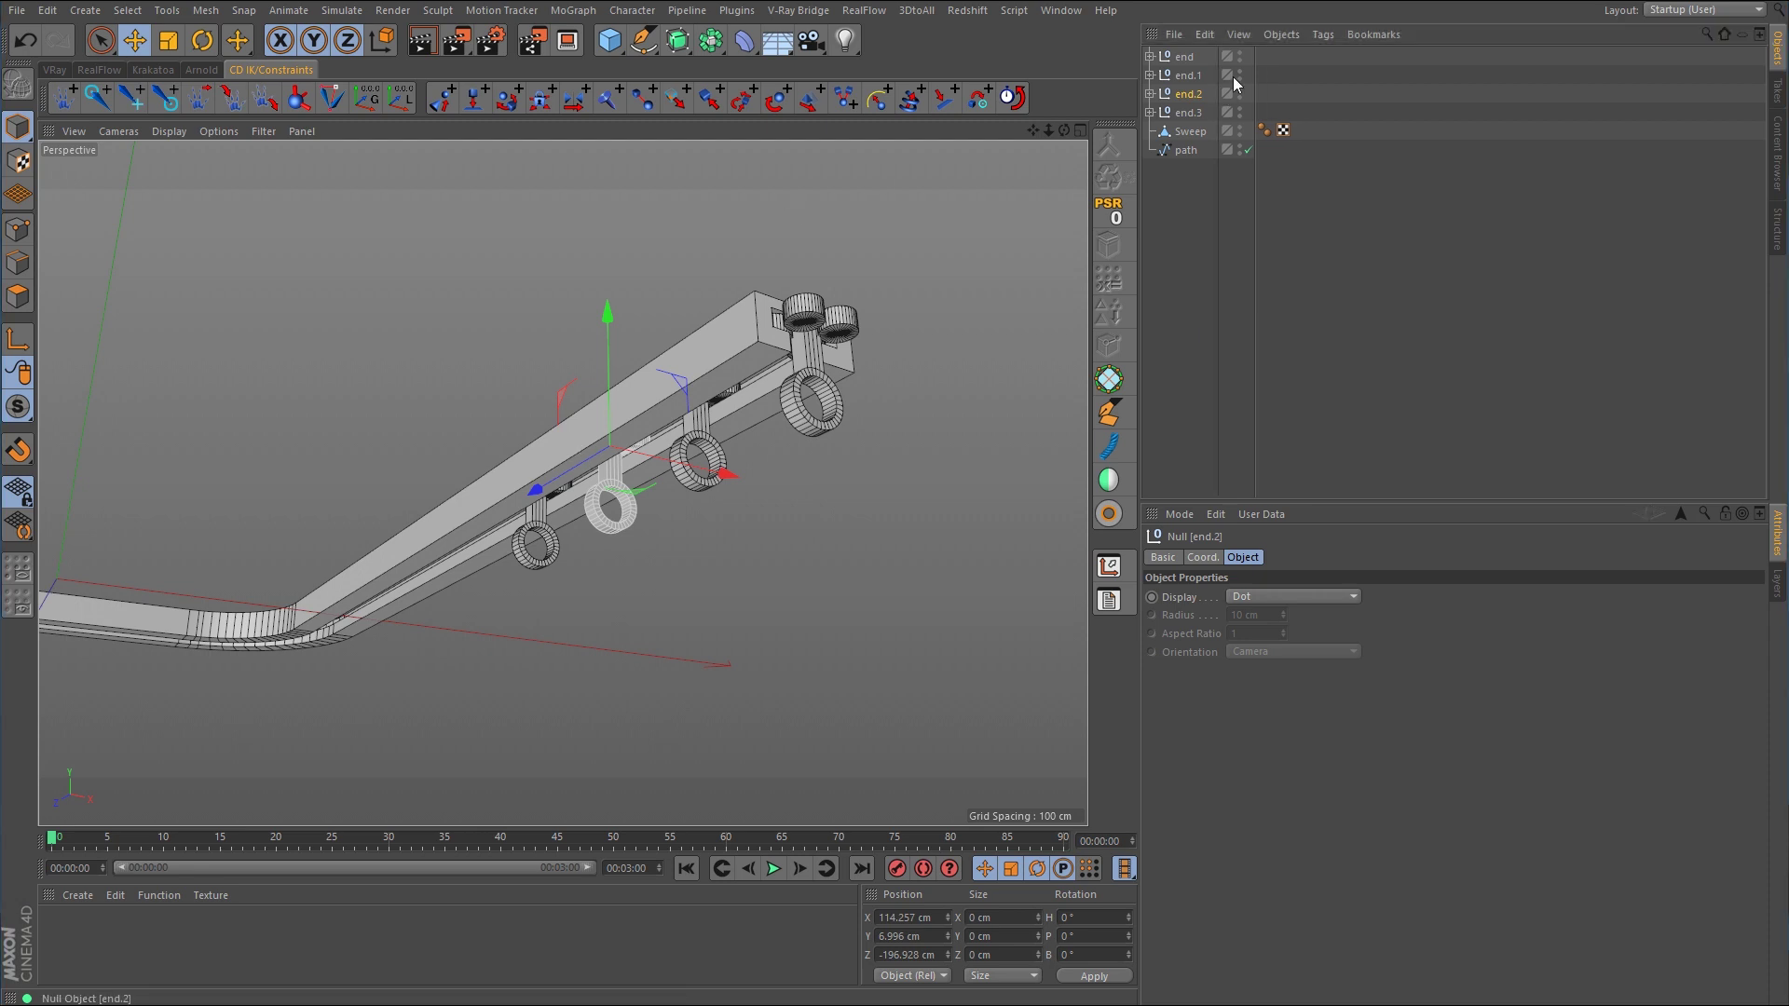
# Add a CD Distance Constraint with visible guides to end.1 targeting end, and test it by nudging end slightly along the rail
pyautogui.click(1192, 77)
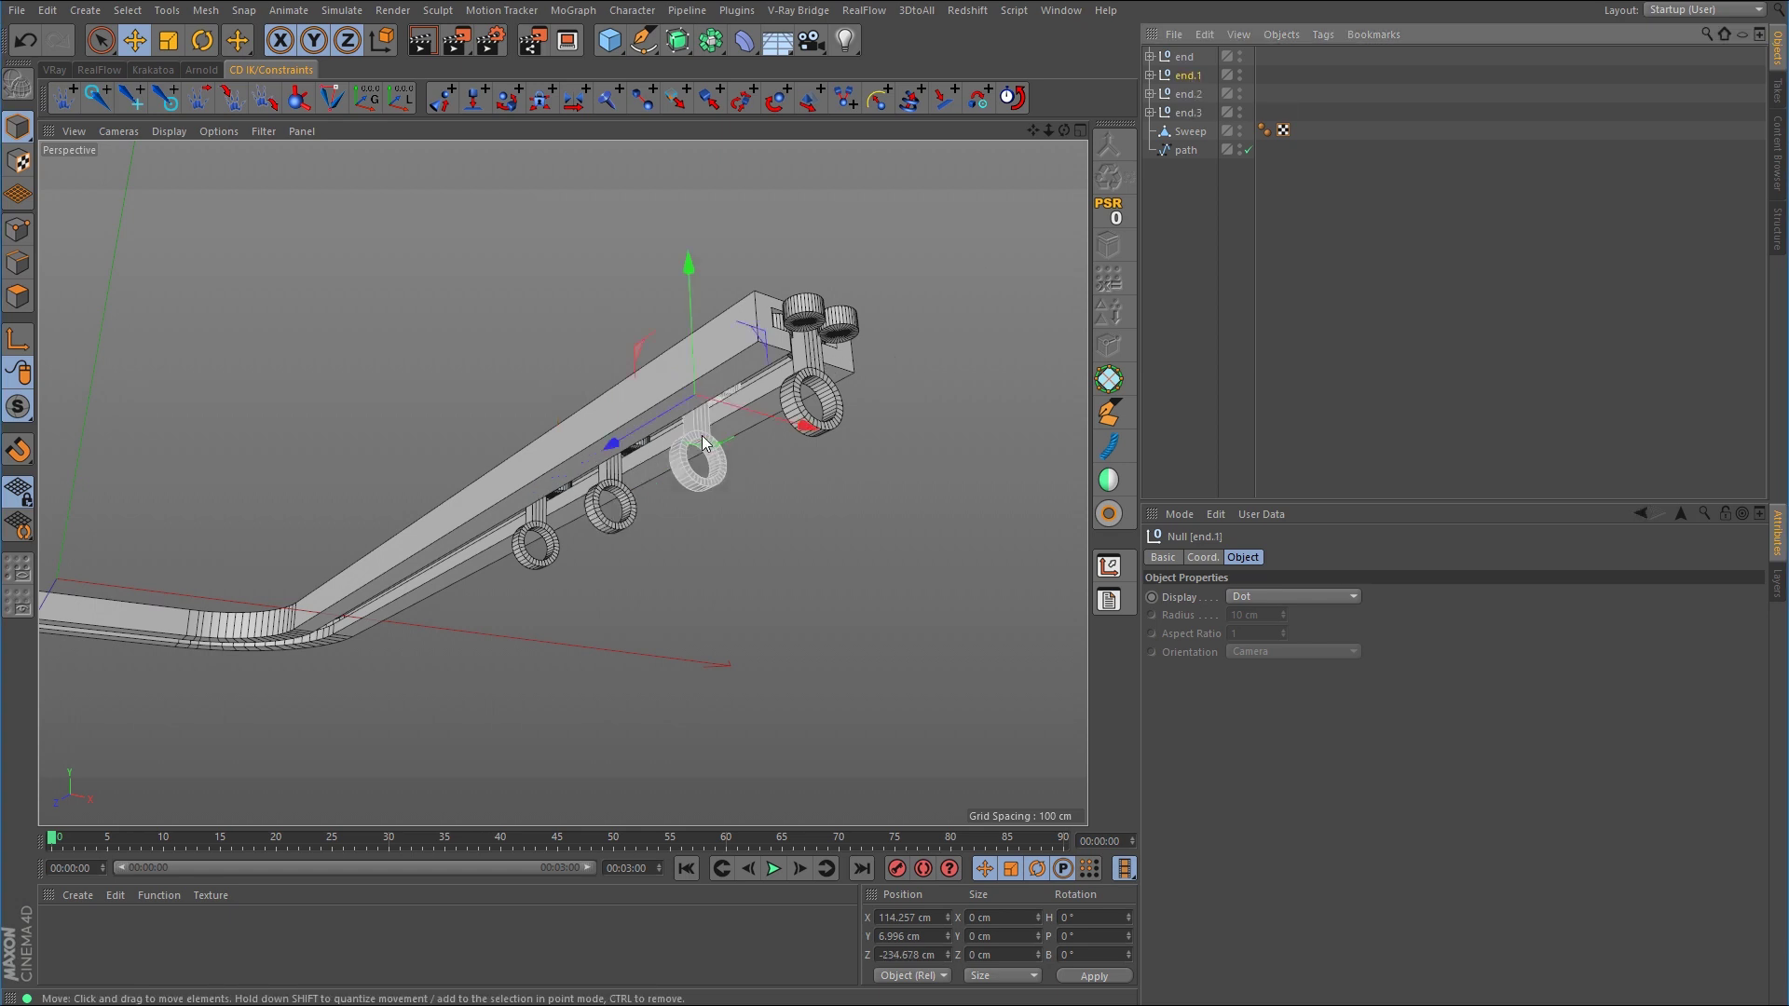
pyautogui.keyDown('ctrl'); pyautogui.click(1189, 57); pyautogui.keyUp('ctrl')
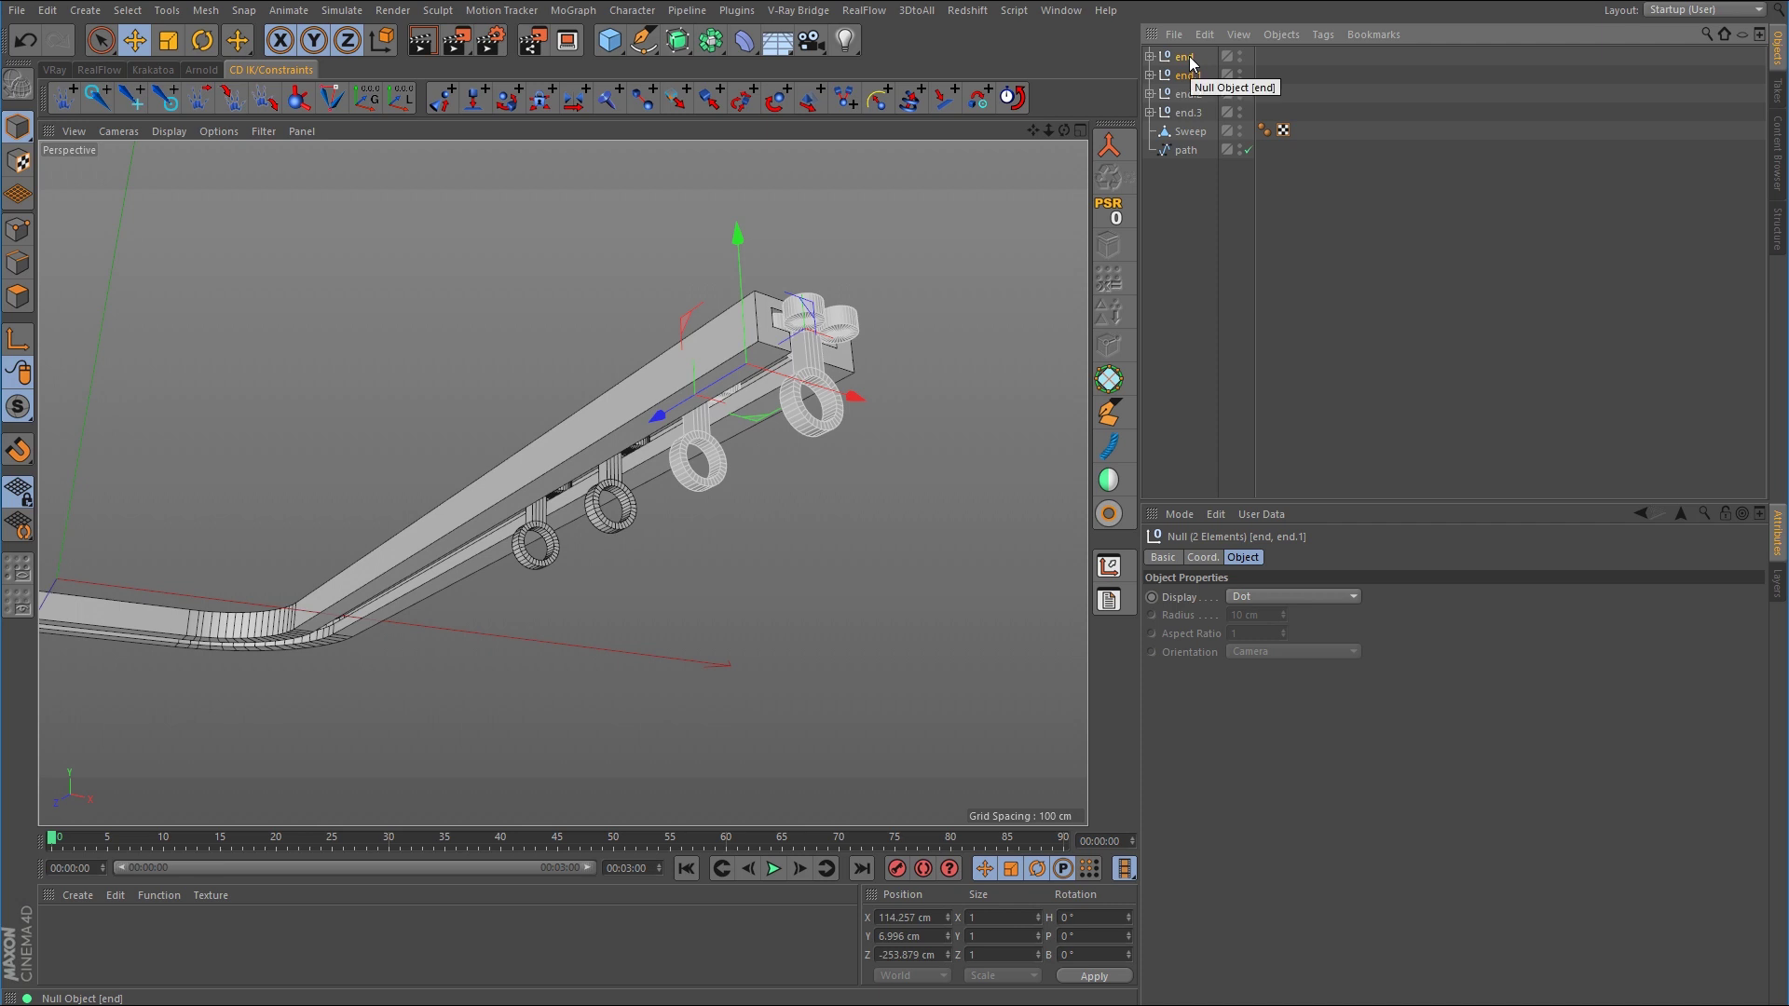
pyautogui.click(511, 105)
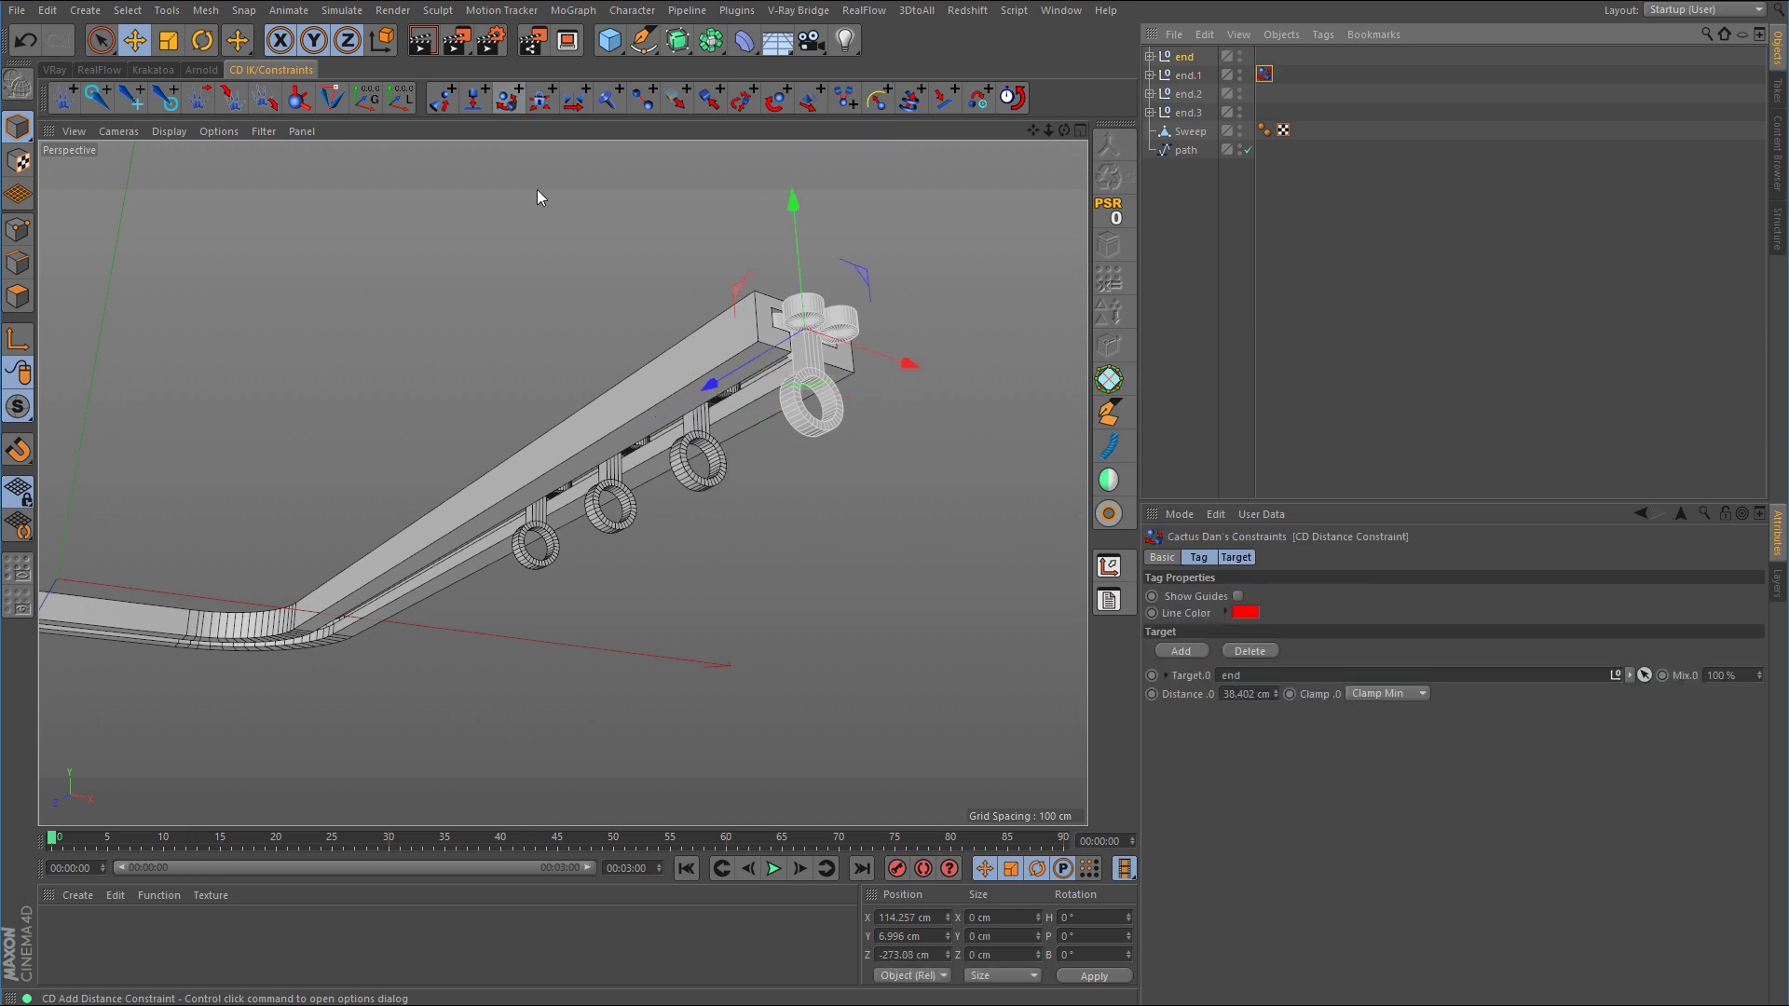
pyautogui.click(1238, 597)
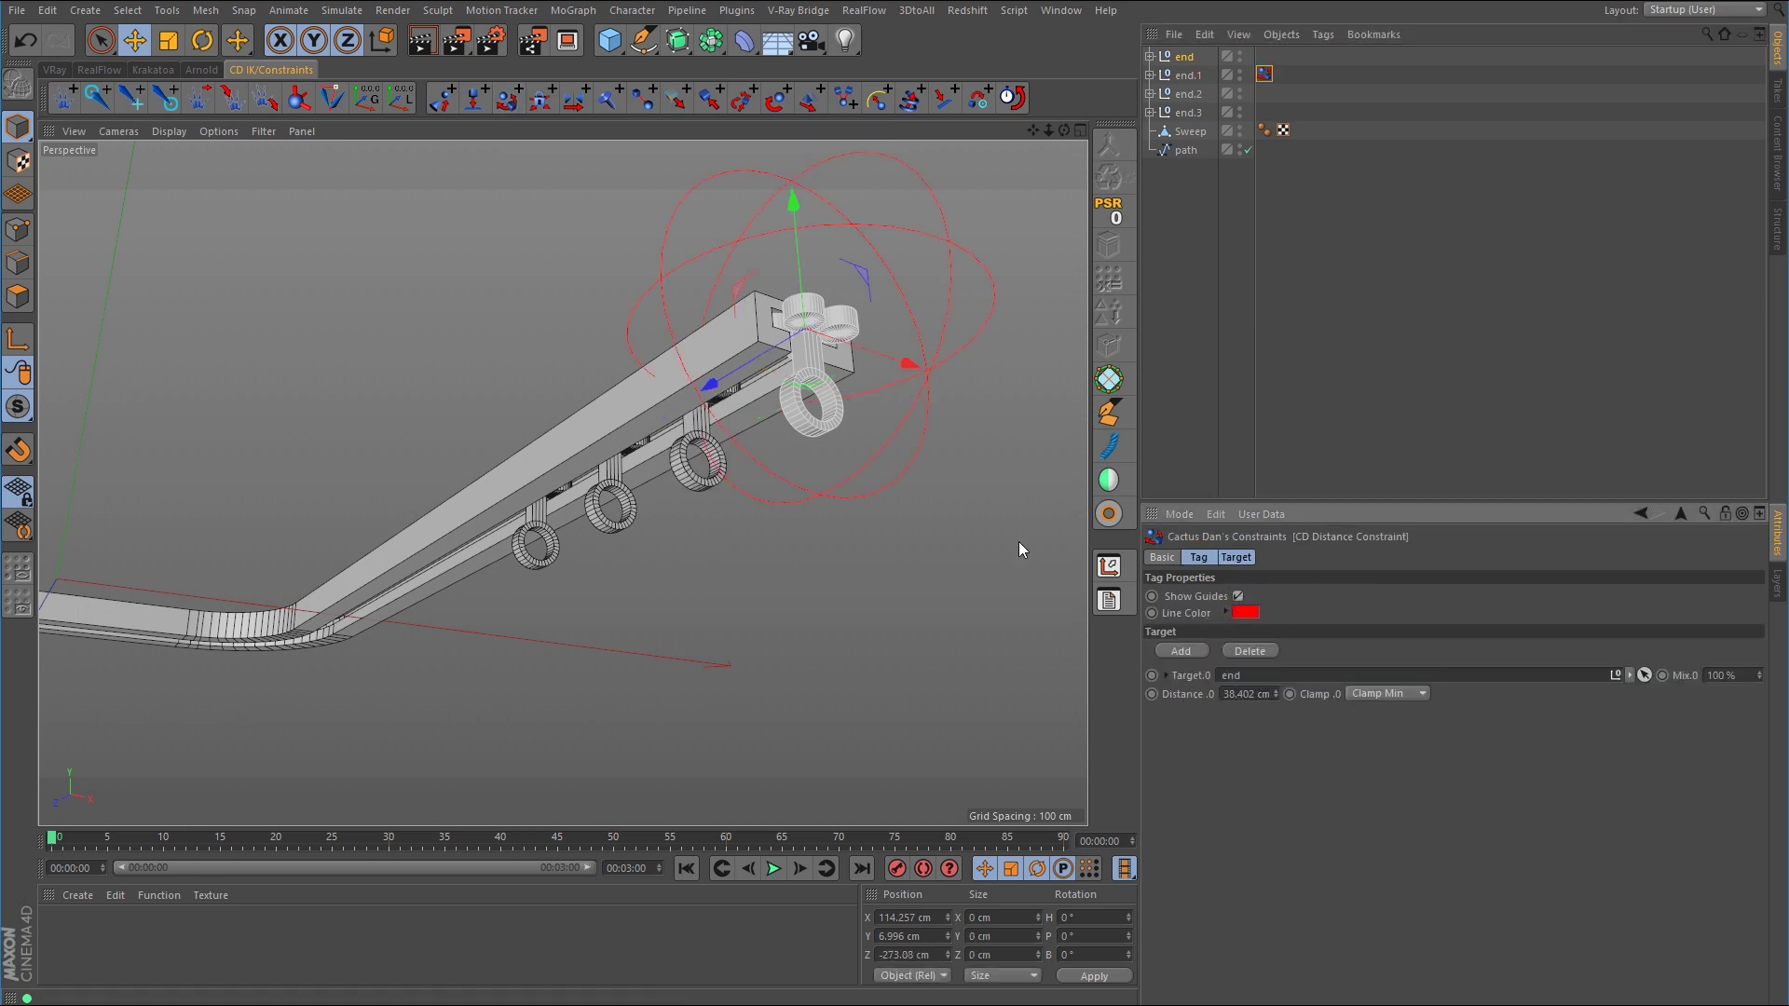
pyautogui.keyDown('alt'); pyautogui.moveTo(711, 407); pyautogui.dragTo(820, 438); pyautogui.keyUp('alt')
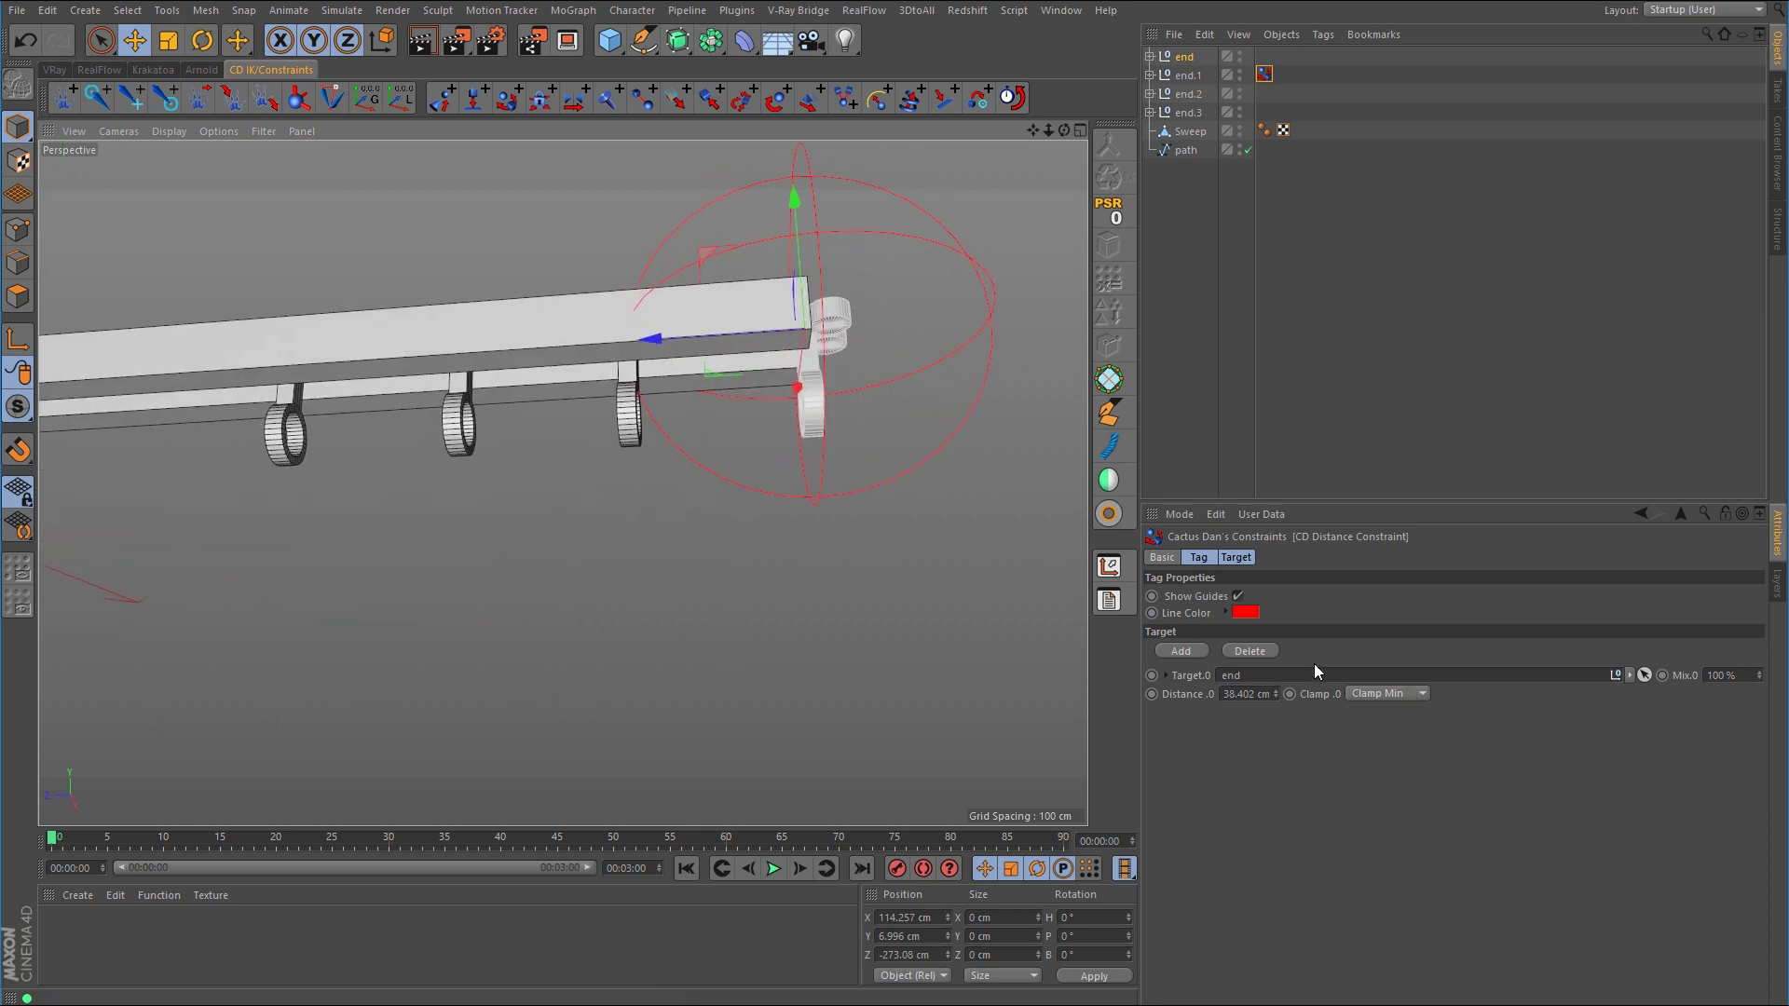
pyautogui.scroll(4, 701, 466)
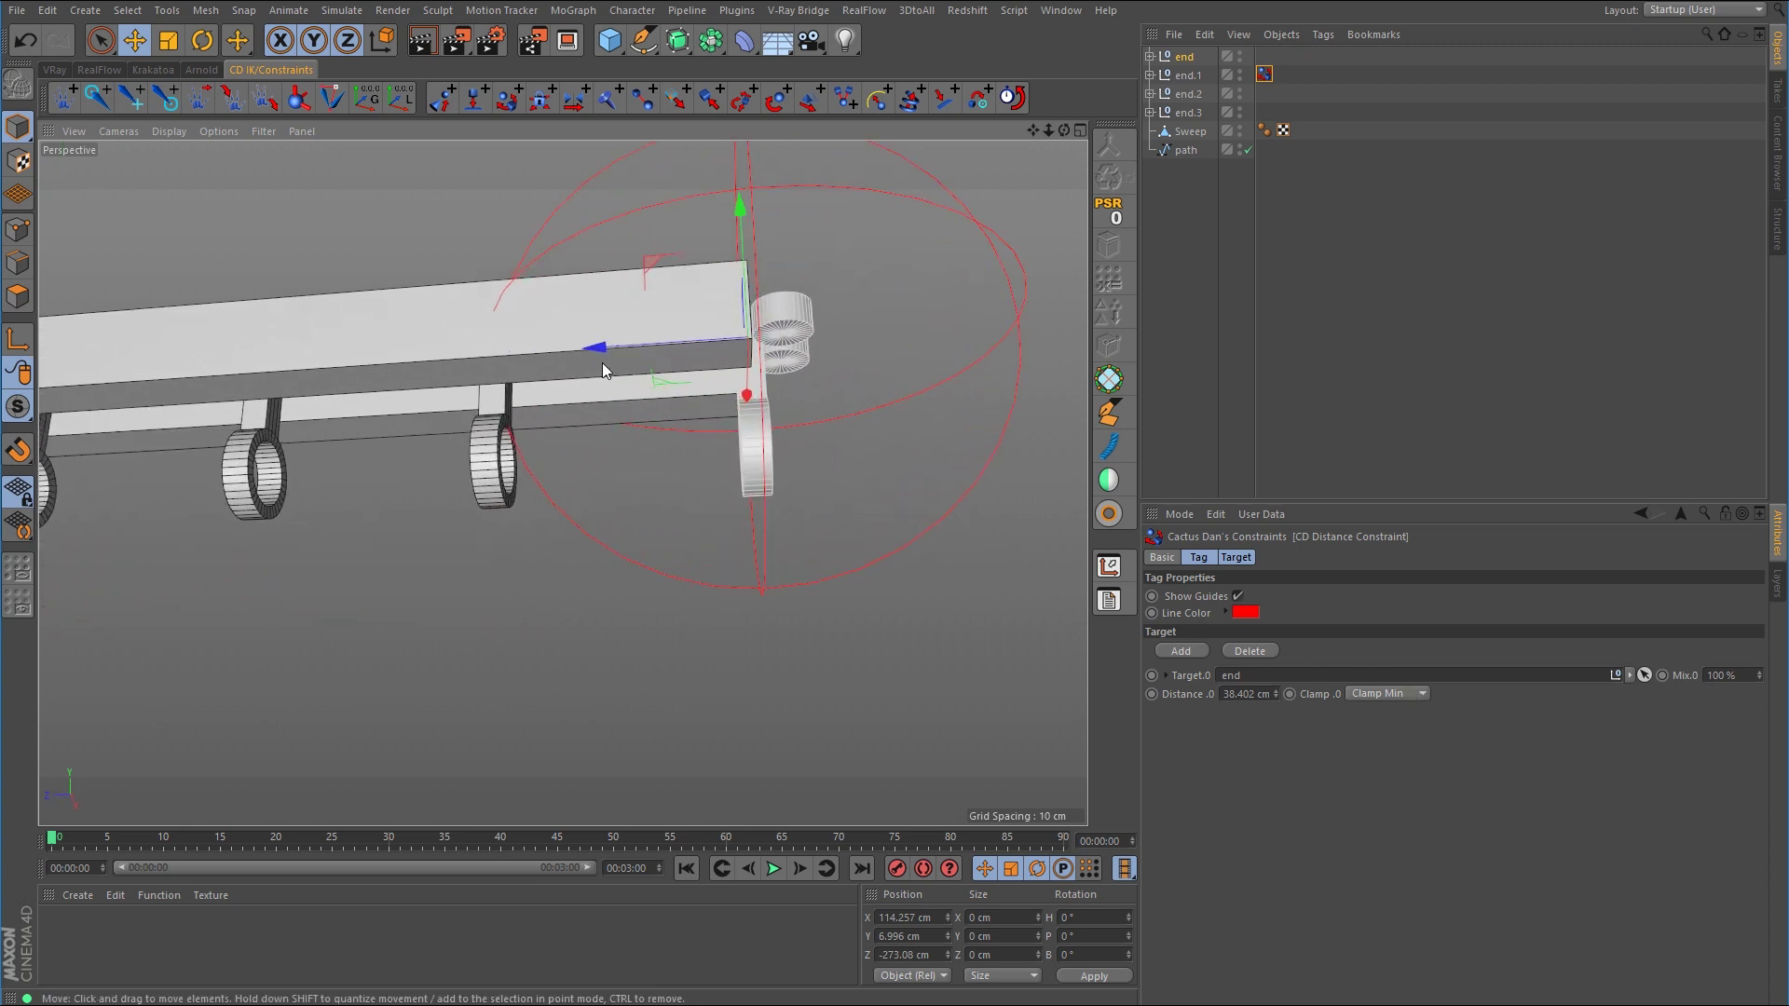
pyautogui.moveTo(603, 364)
pyautogui.mouseDown()
pyautogui.moveTo(658, 348)
pyautogui.moveTo(599, 356)
pyautogui.mouseUp()
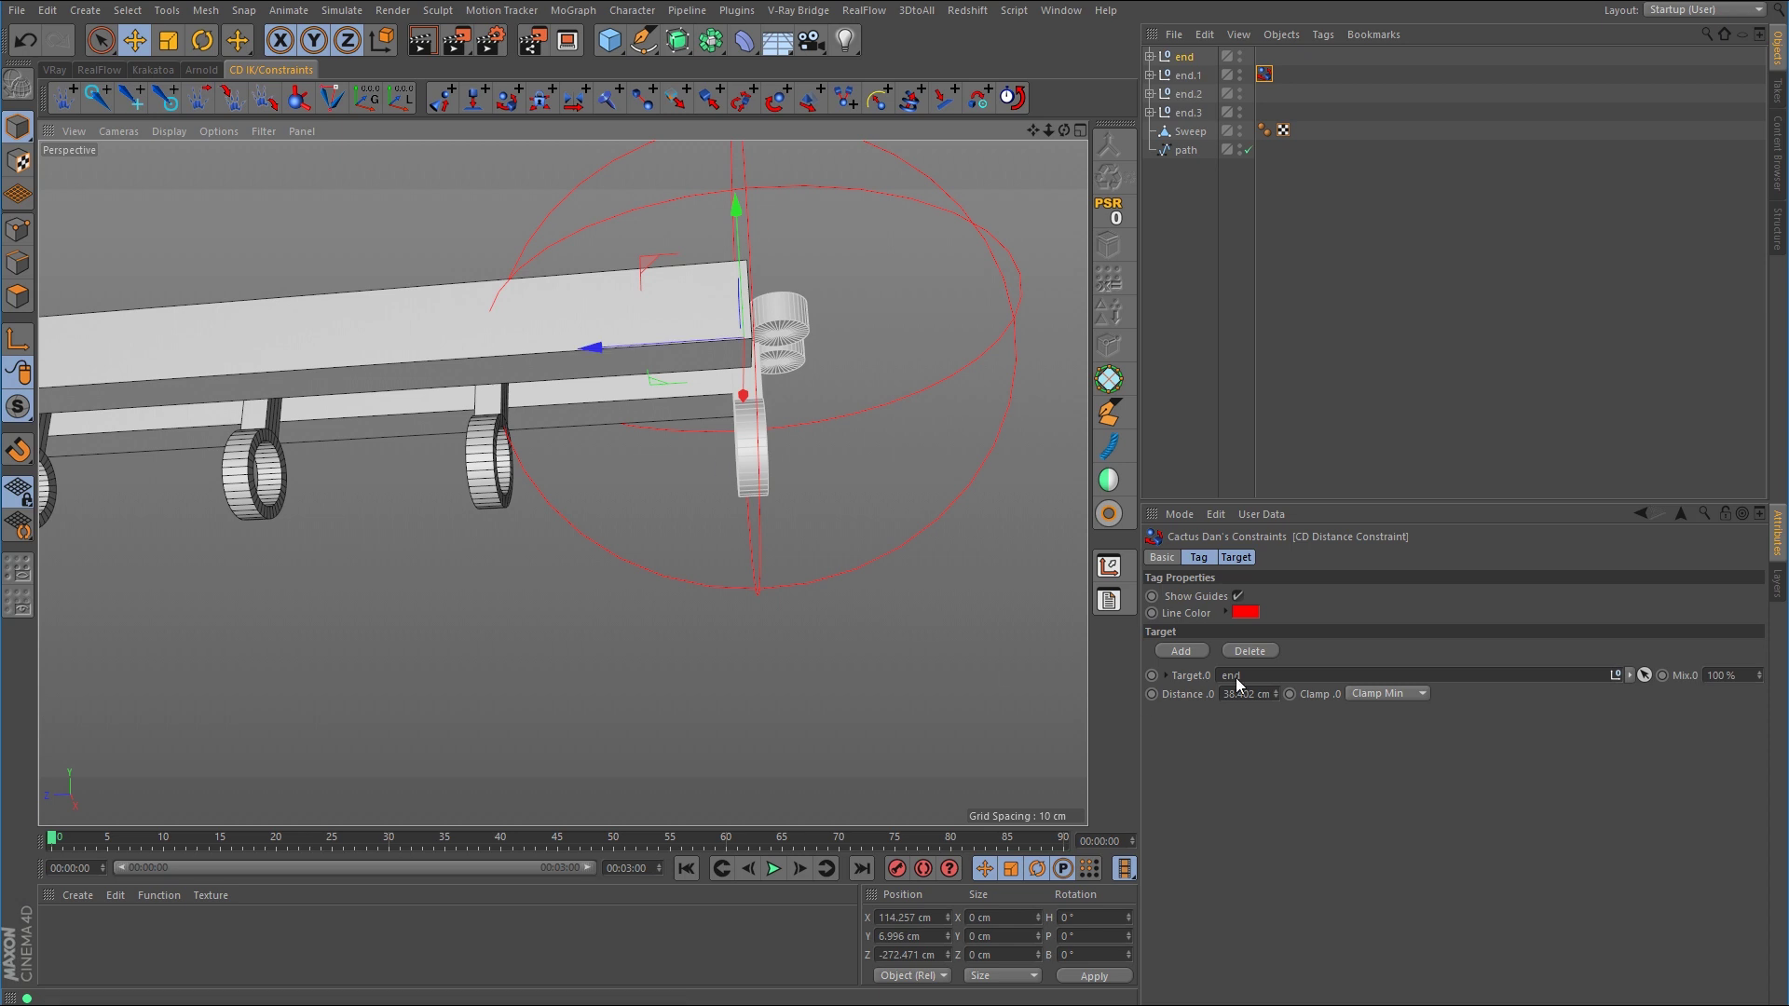
# Add end as a second, Clamp Max target of end.1's distance constraint at about 119.8 cm, and hide the guides
pyautogui.click(1187, 652)
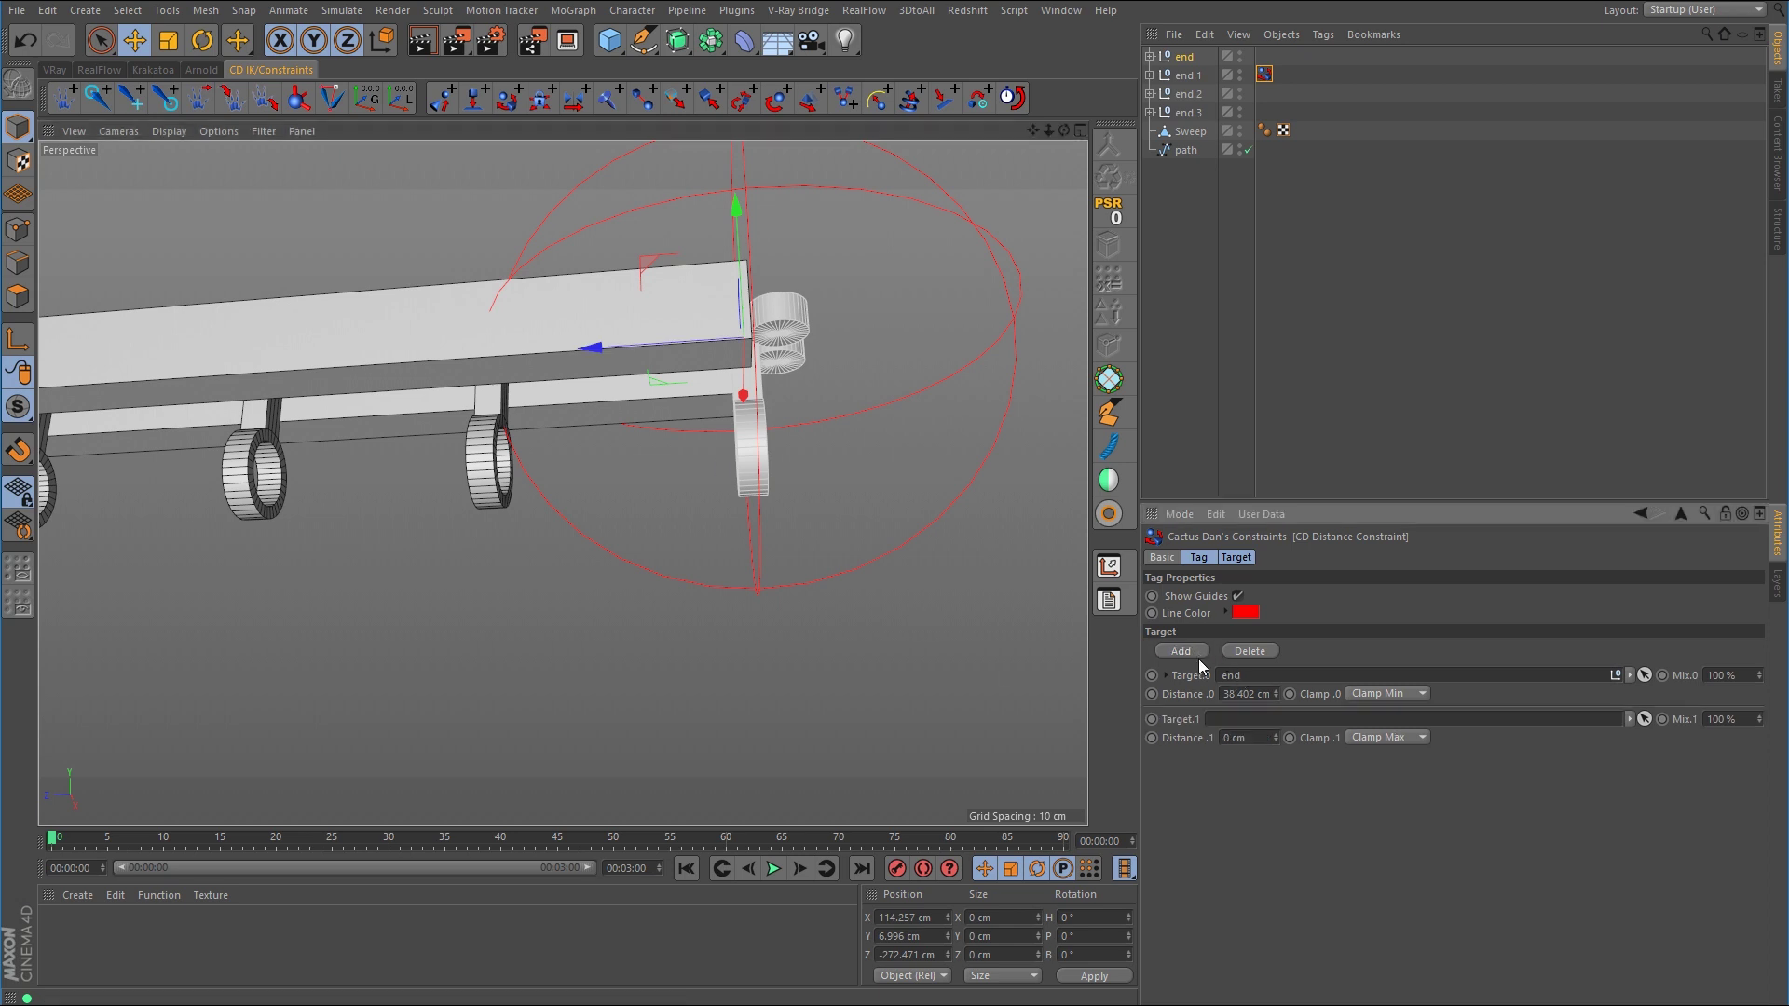
pyautogui.moveTo(1189, 56); pyautogui.dragTo(1246, 719)
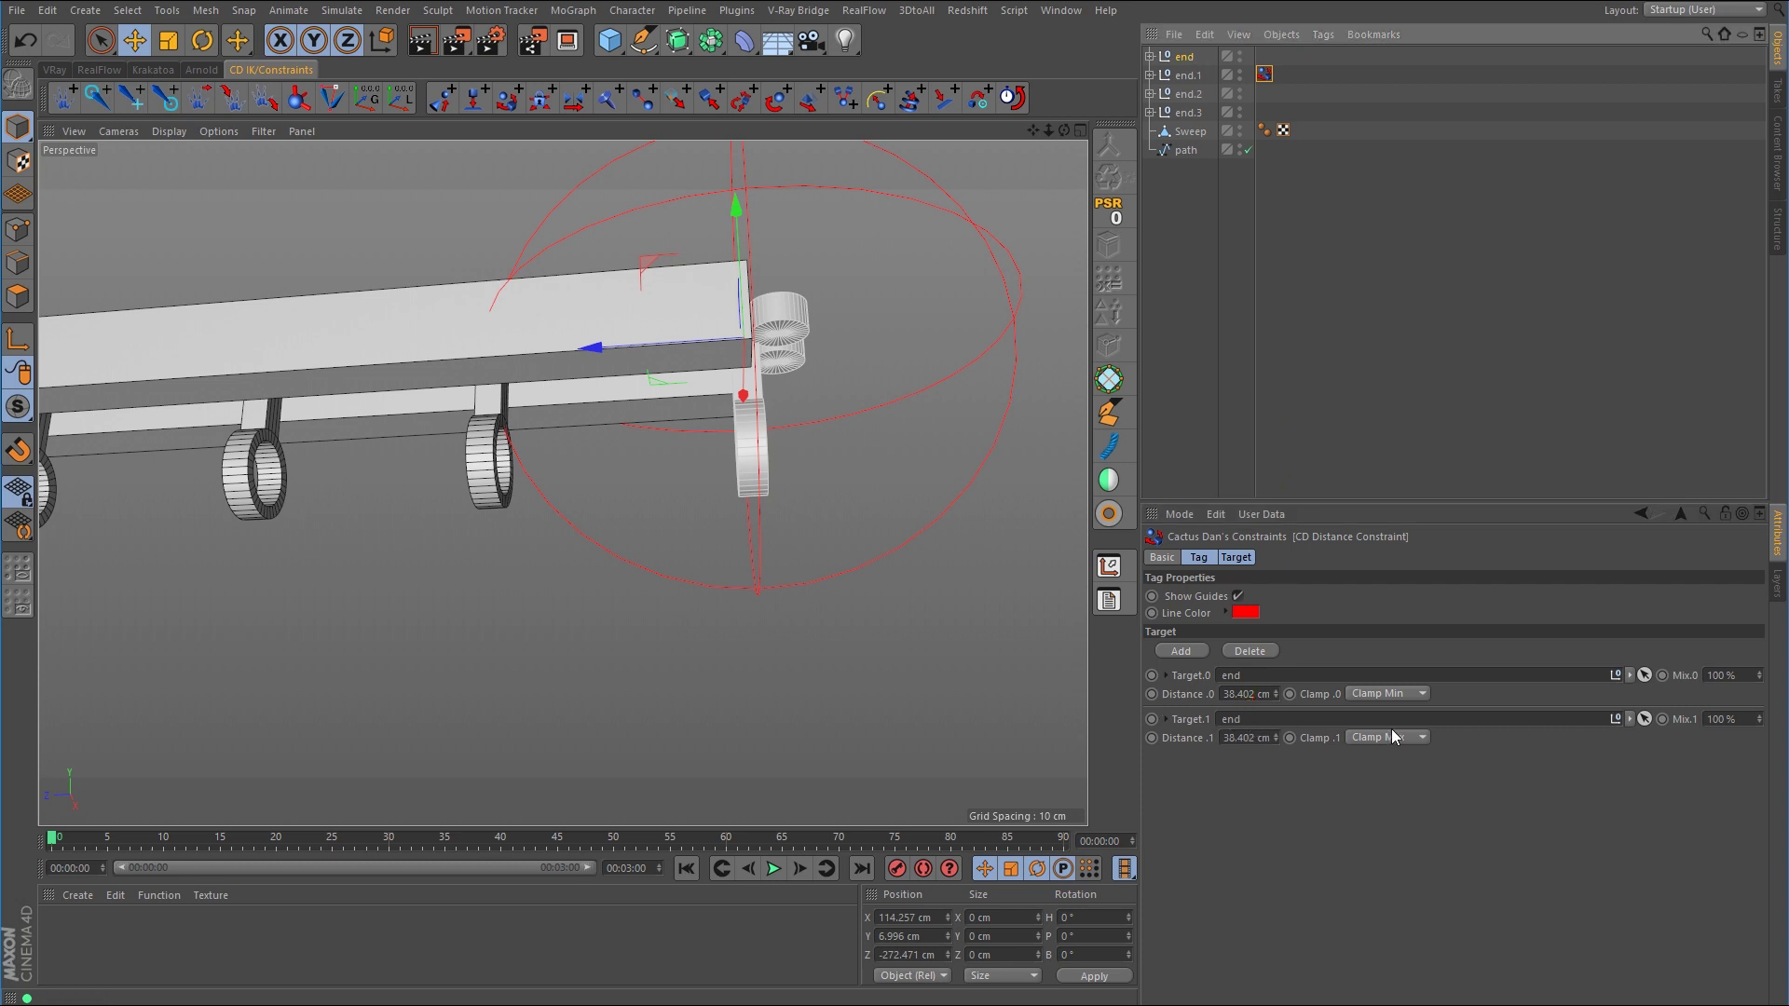
pyautogui.scroll(-4, 813, 464)
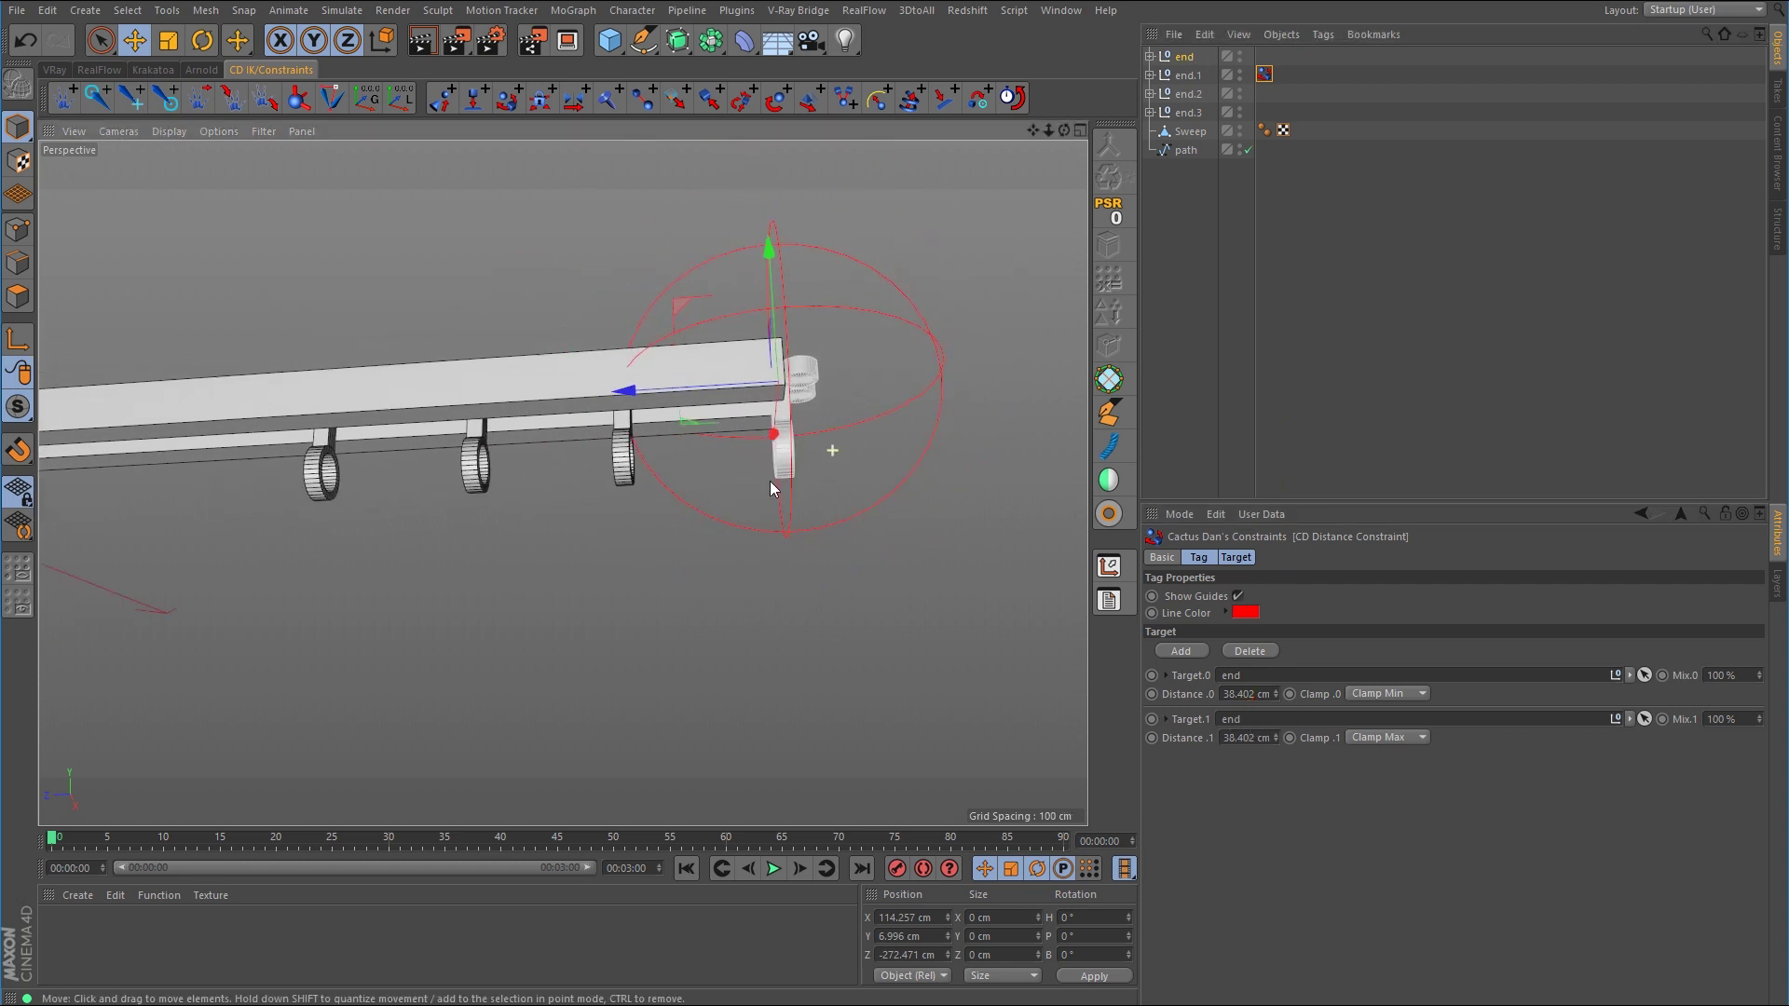
pyautogui.moveTo(1278, 736); pyautogui.dragTo(1277, 662)
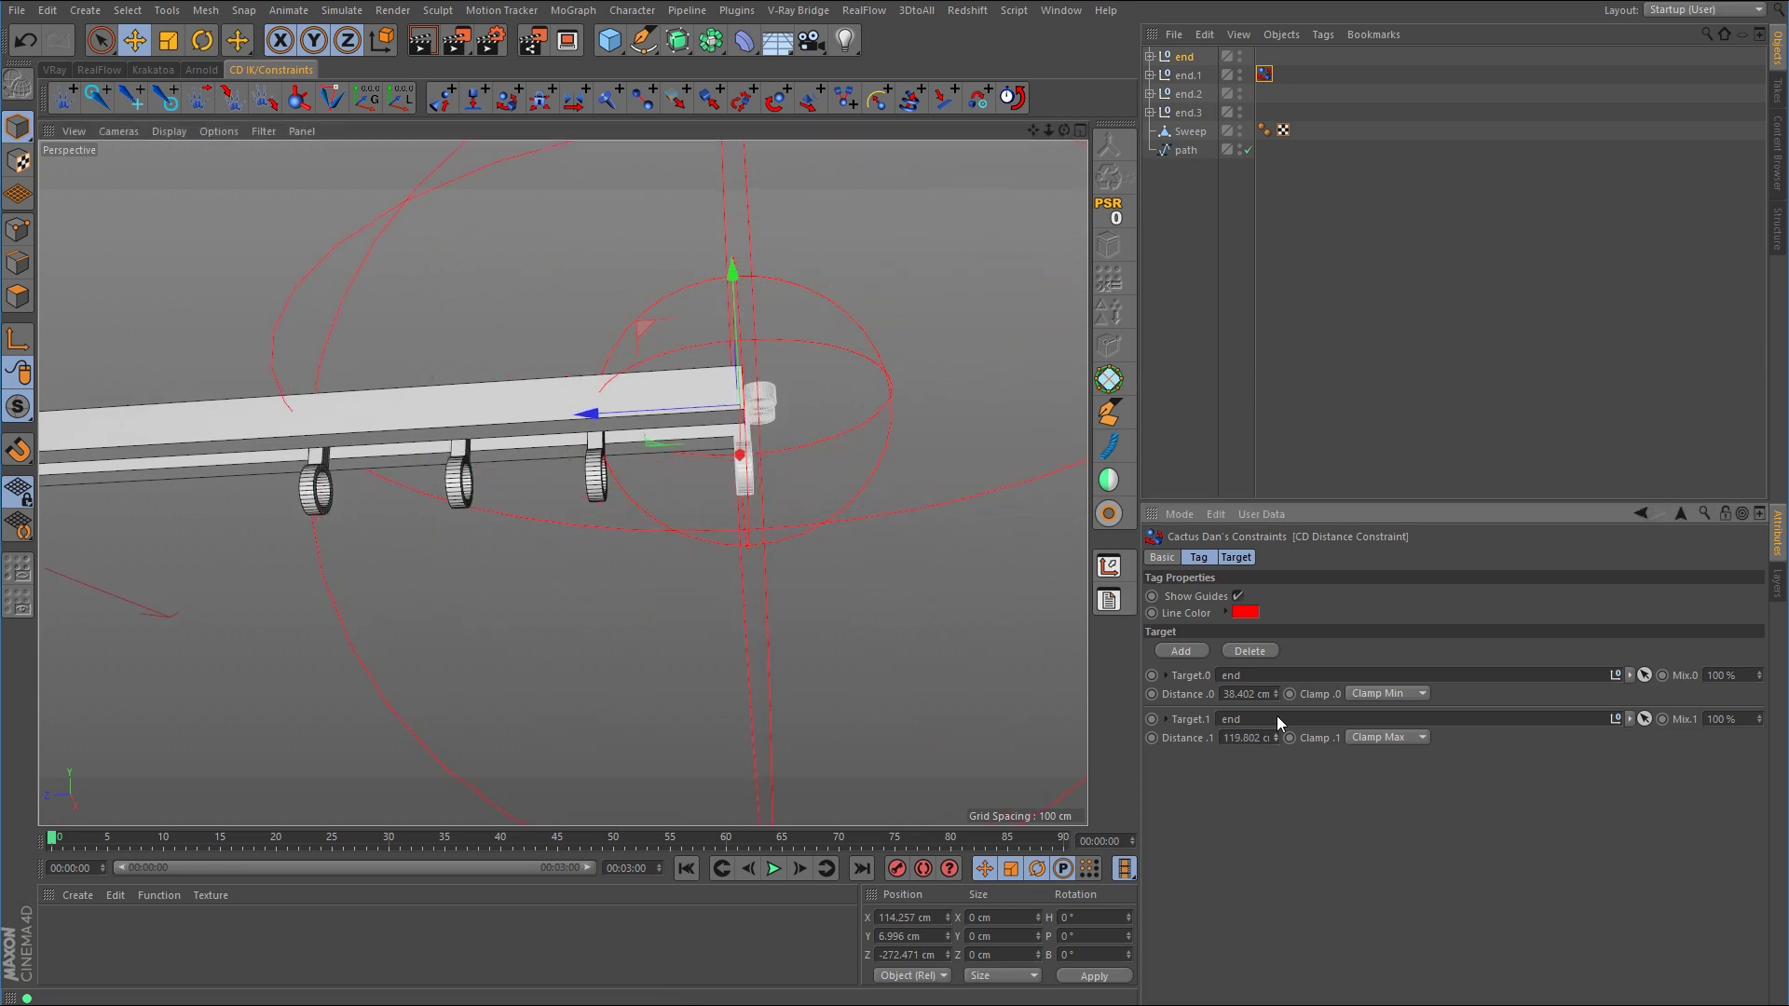
pyautogui.click(1237, 595)
# Give end.2 a CD Distance Constraint to end.1, with end.1 as both its Clamp Min and Clamp Max target and guides hidden
pyautogui.click(1198, 94)
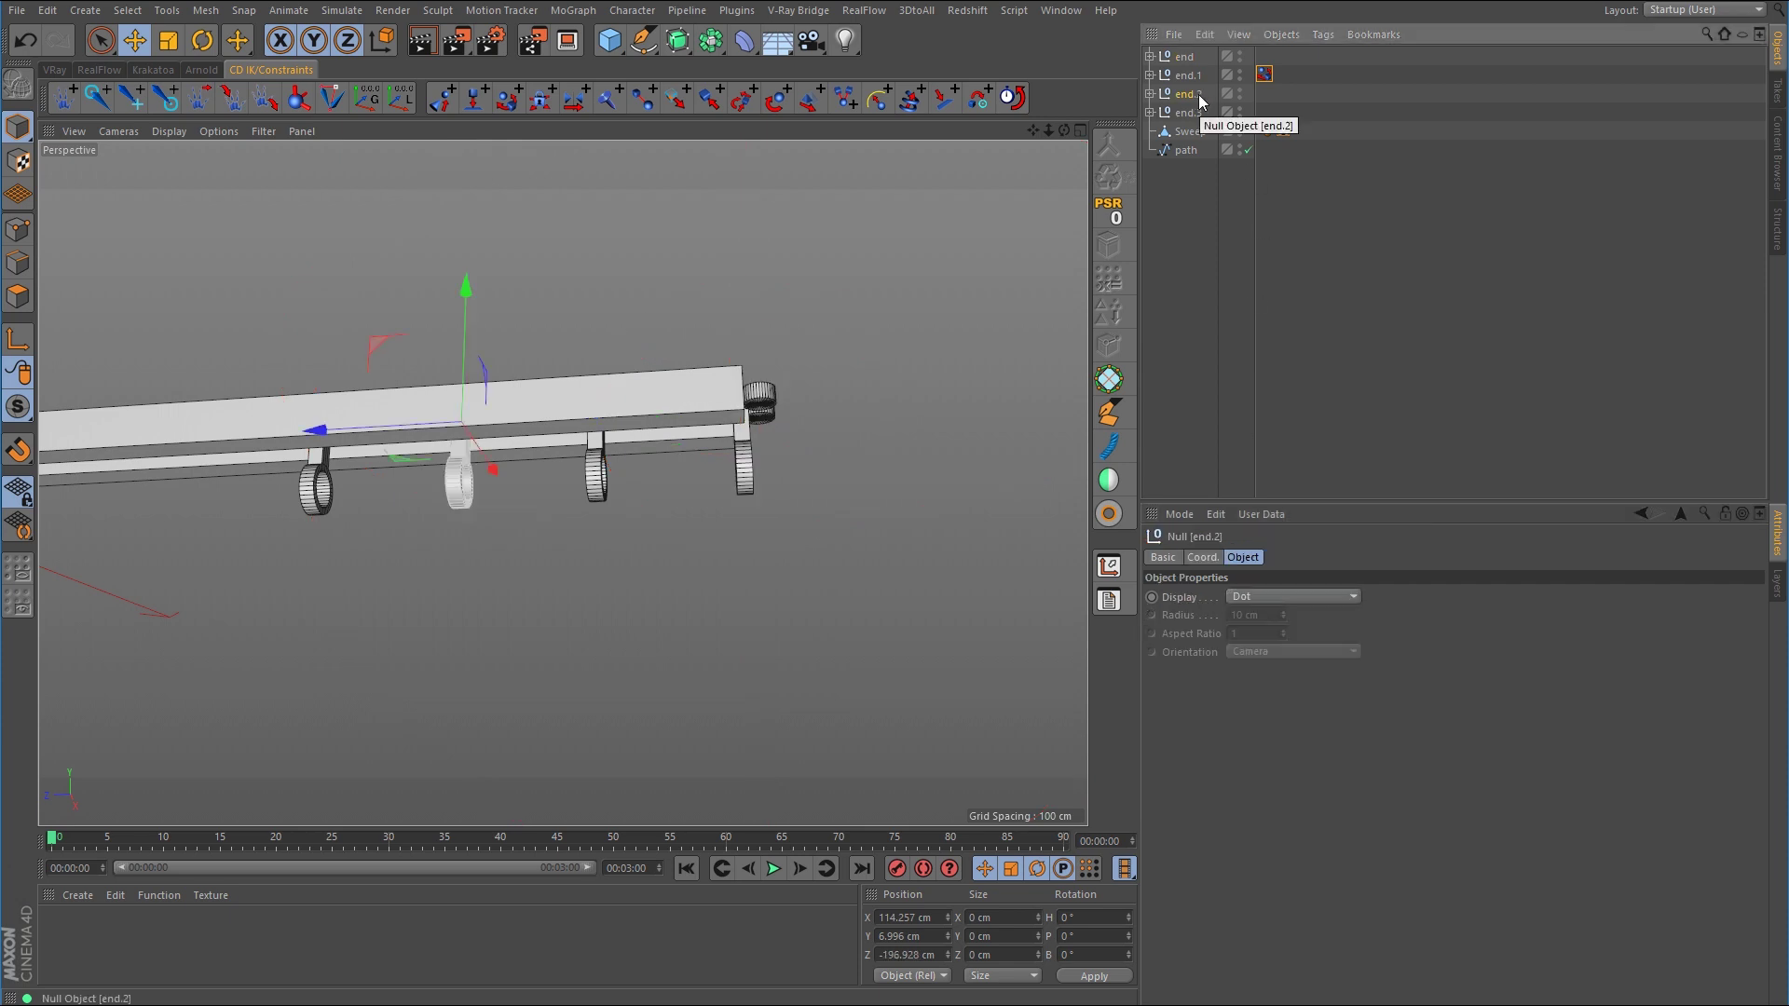
pyautogui.keyDown('ctrl'); pyautogui.click(1188, 76); pyautogui.keyUp('ctrl')
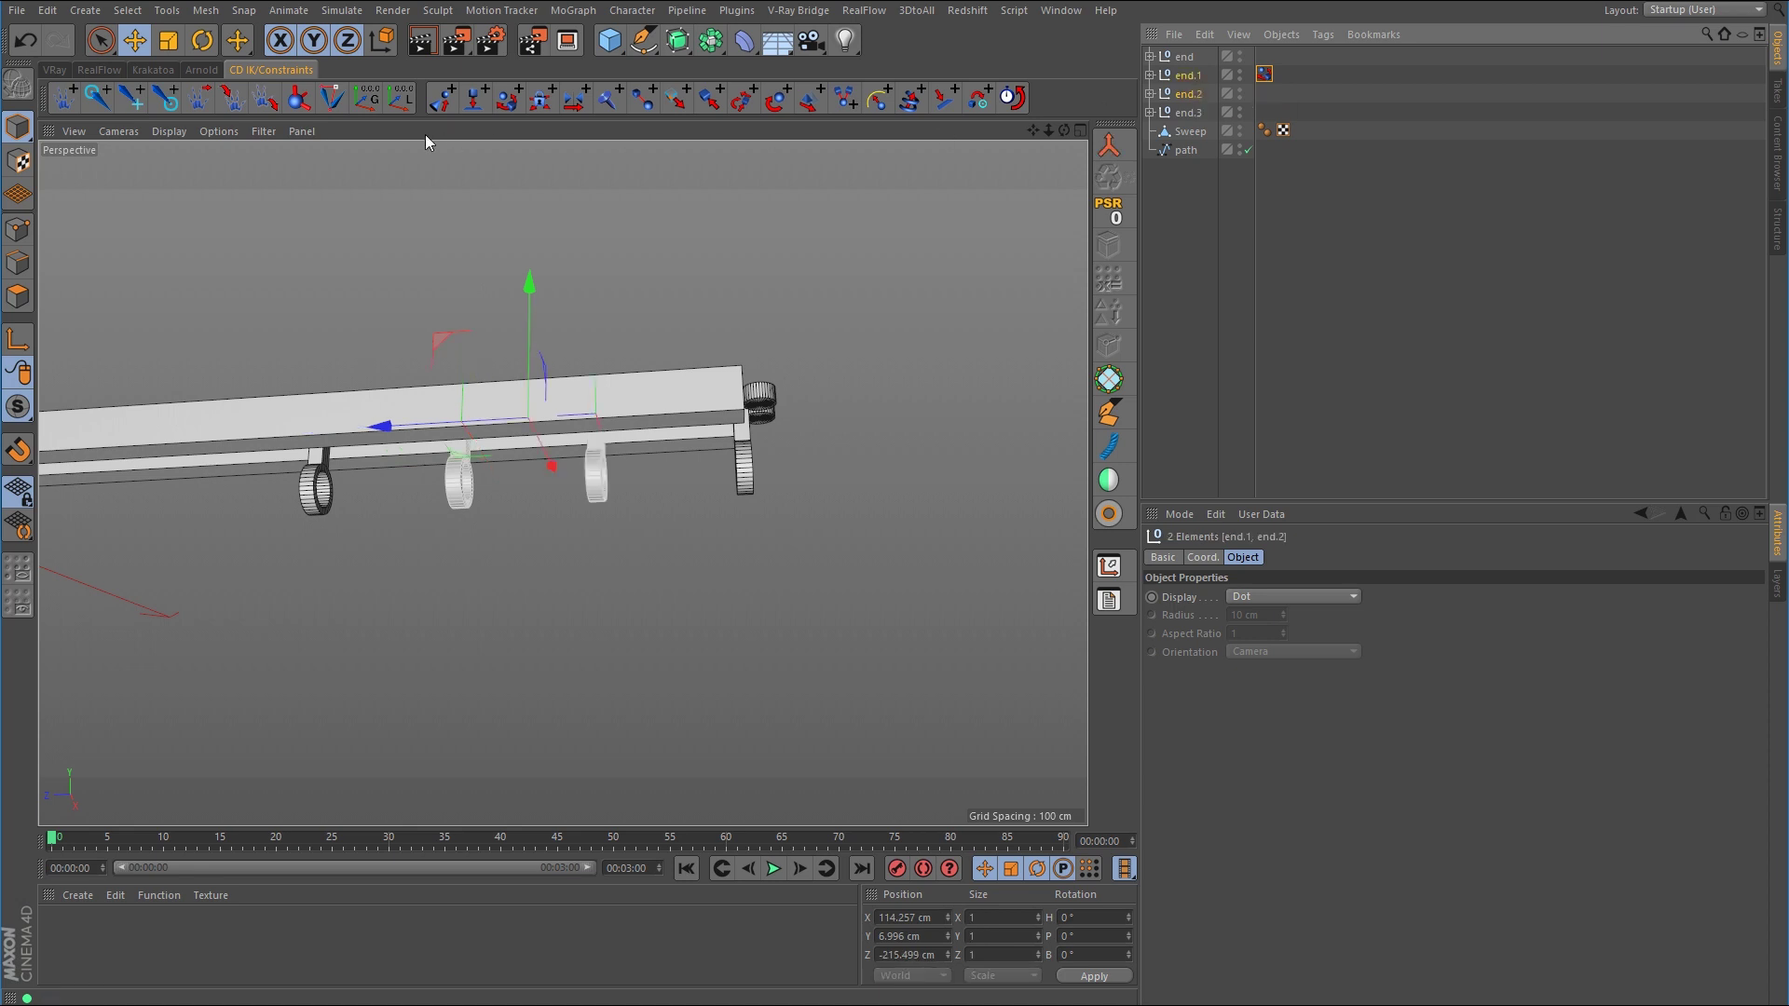
pyautogui.click(514, 106)
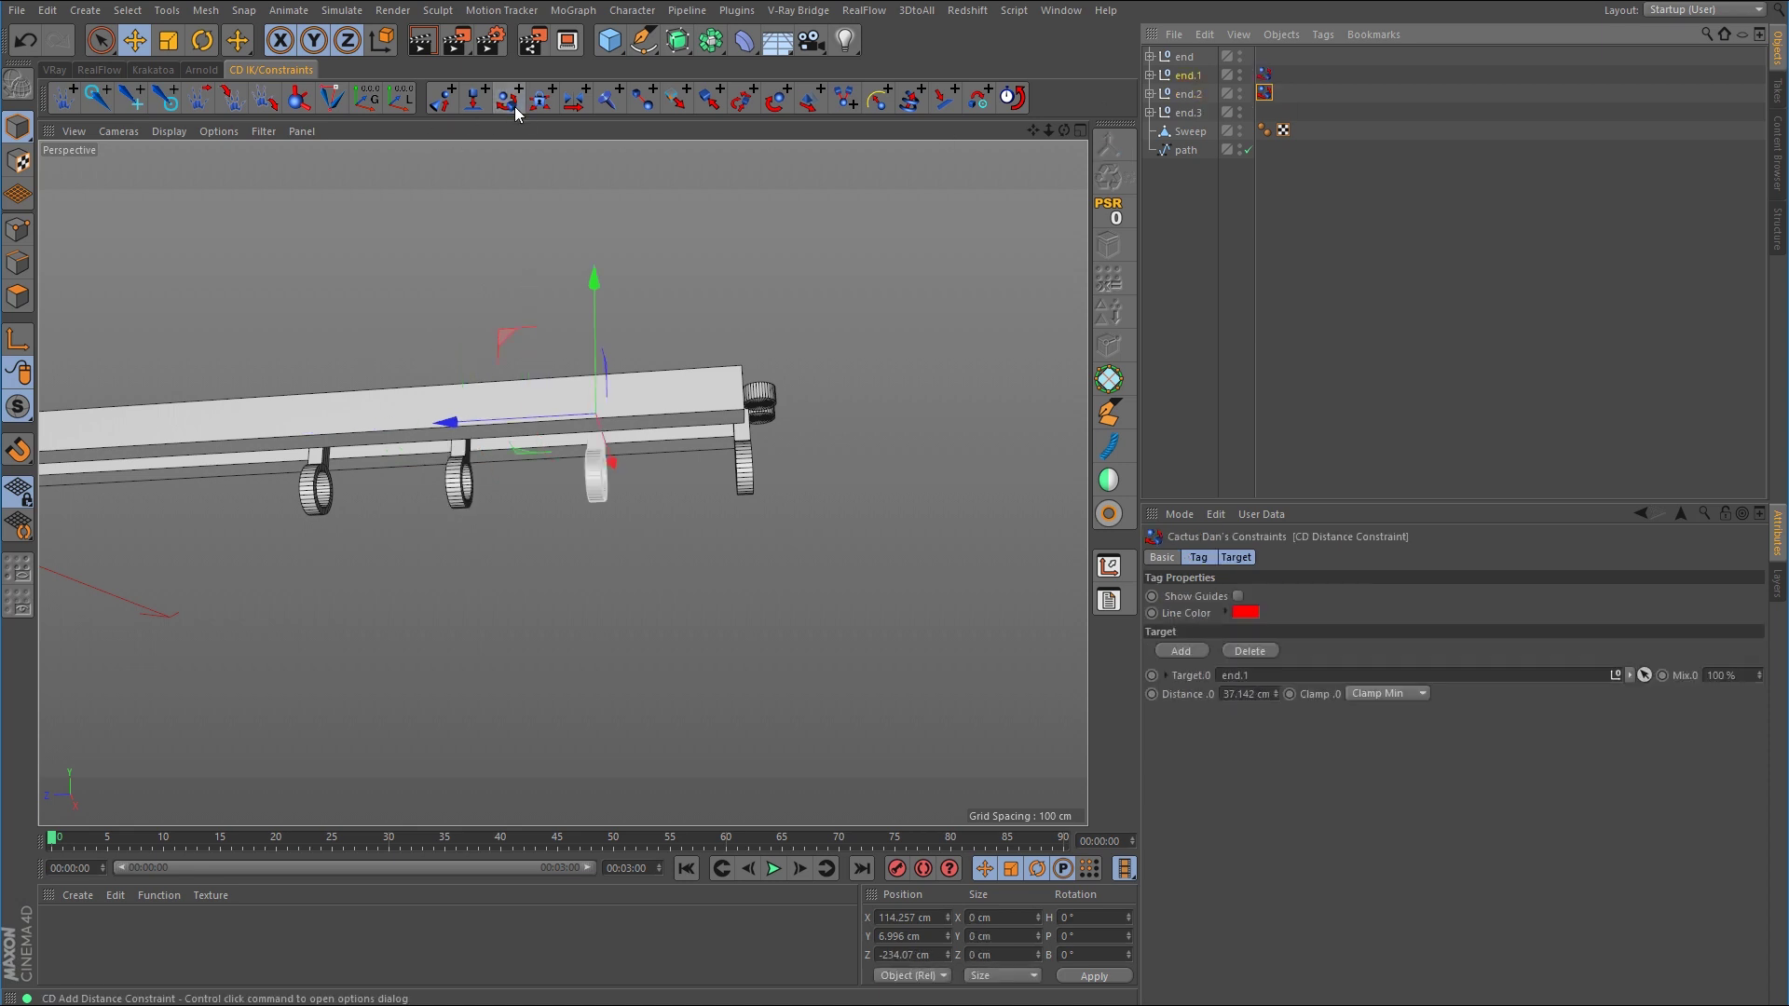
pyautogui.click(1239, 596)
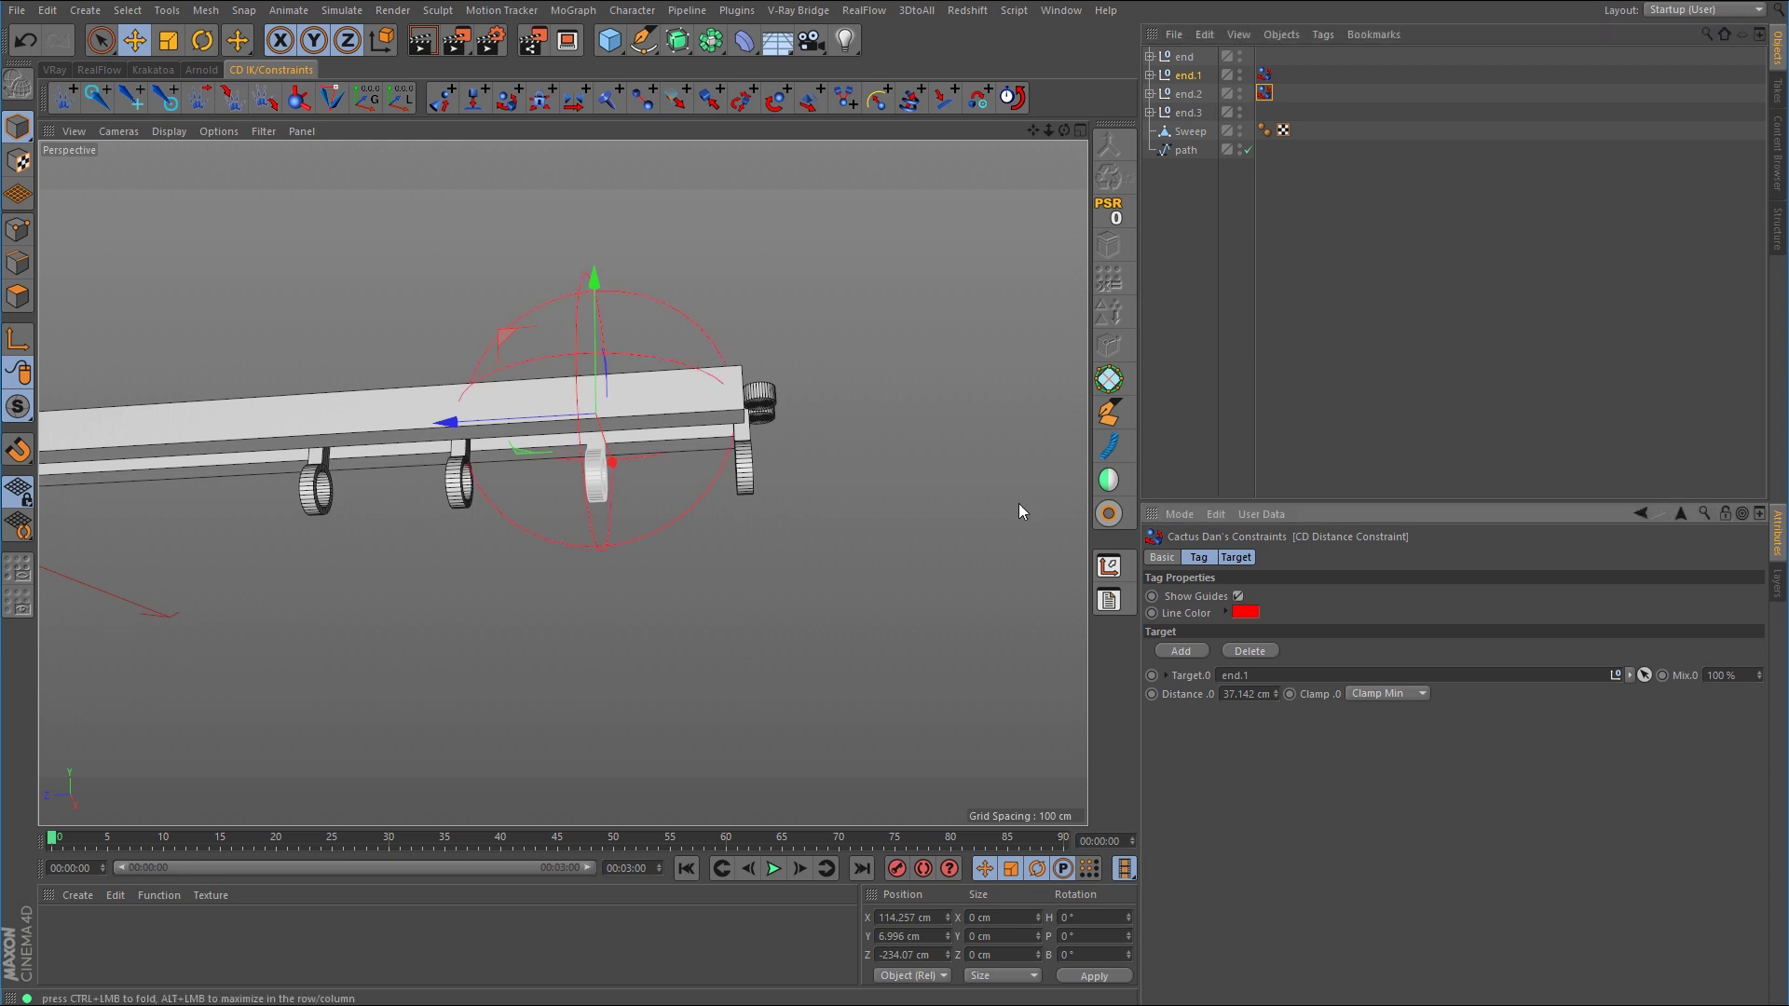
pyautogui.click(1194, 650)
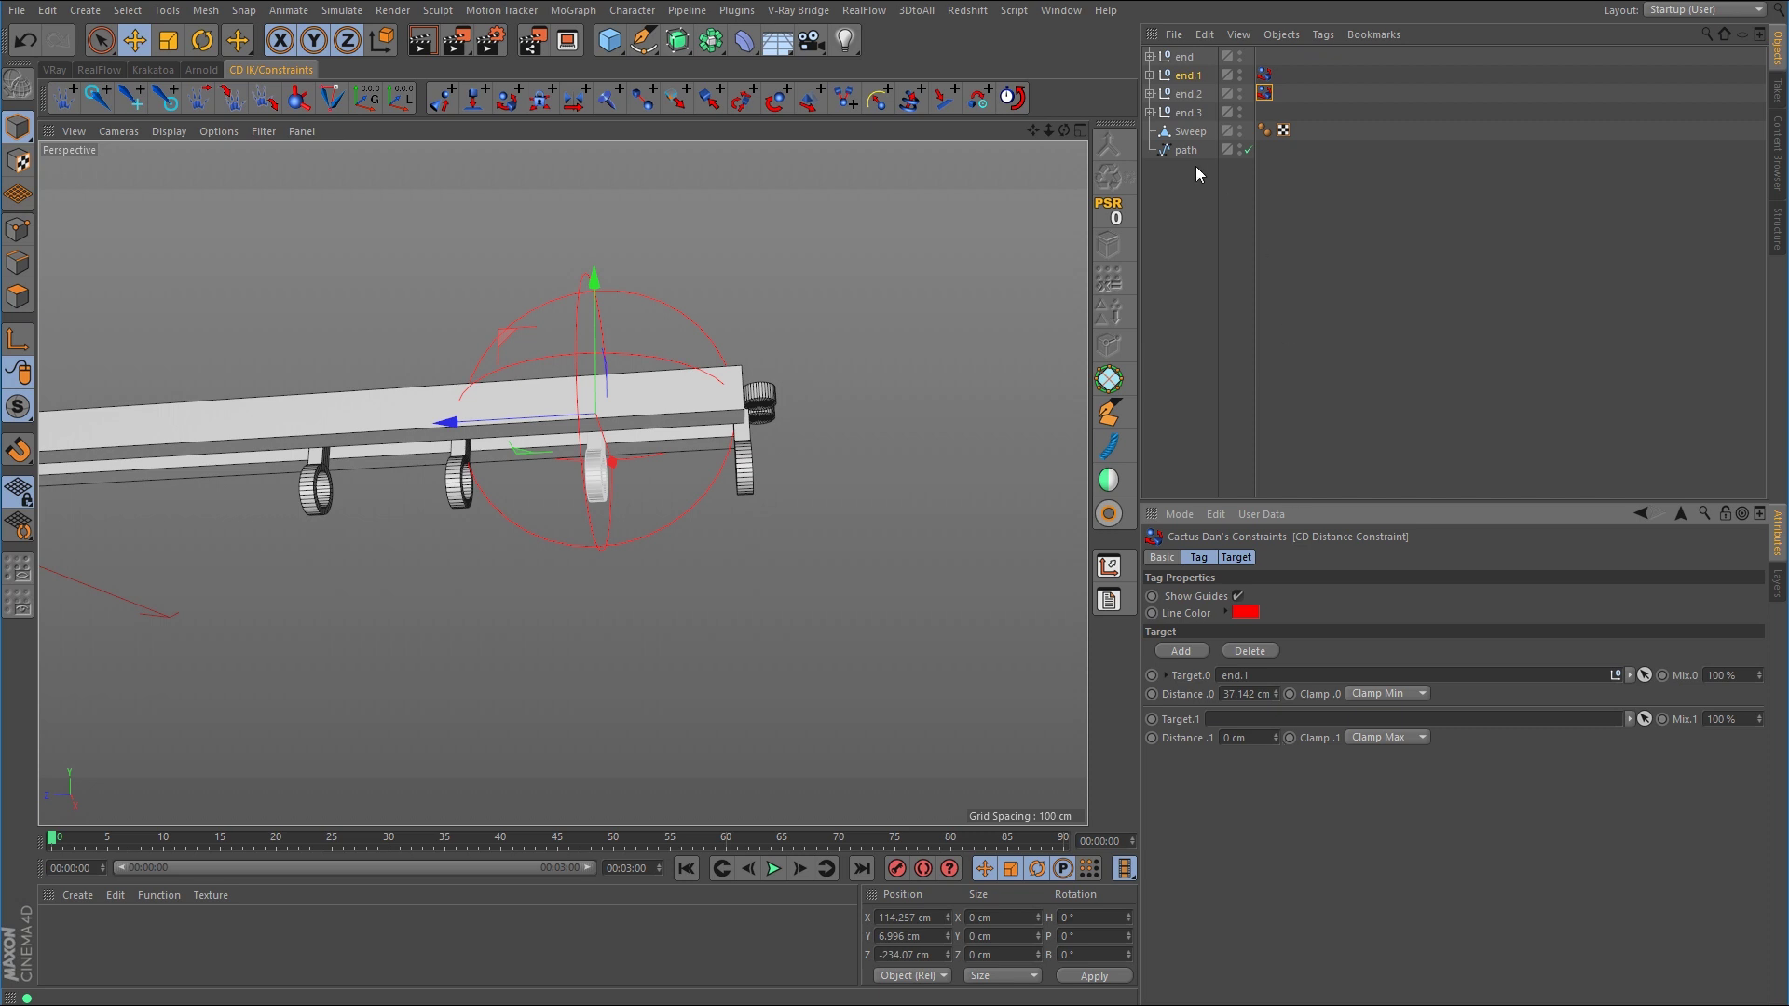
pyautogui.moveTo(1190, 76); pyautogui.dragTo(1421, 733)
pyautogui.click(1237, 595)
# Give end.3 a CD Distance Constraint to end.2, adding end.2 again as Clamp Max target at about 119.96 cm, guides hidden
pyautogui.click(1198, 114)
pyautogui.keyDown('ctrl'); pyautogui.click(1195, 95); pyautogui.keyUp('ctrl')
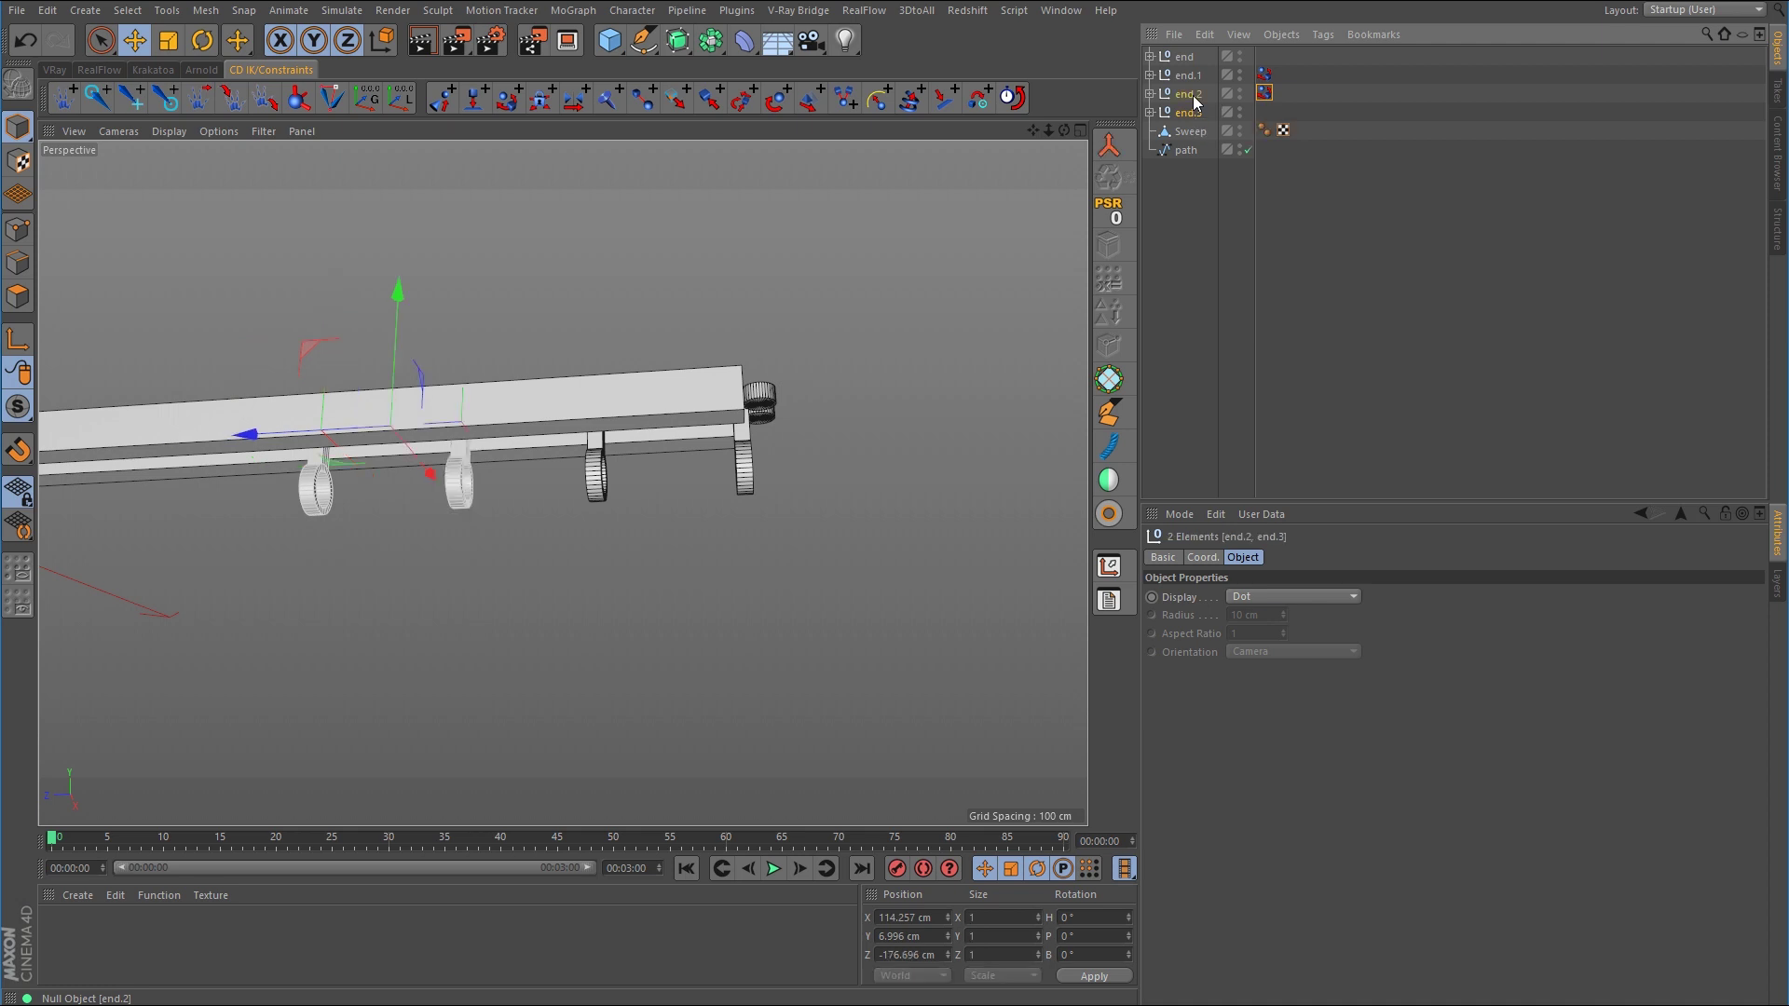
pyautogui.click(510, 106)
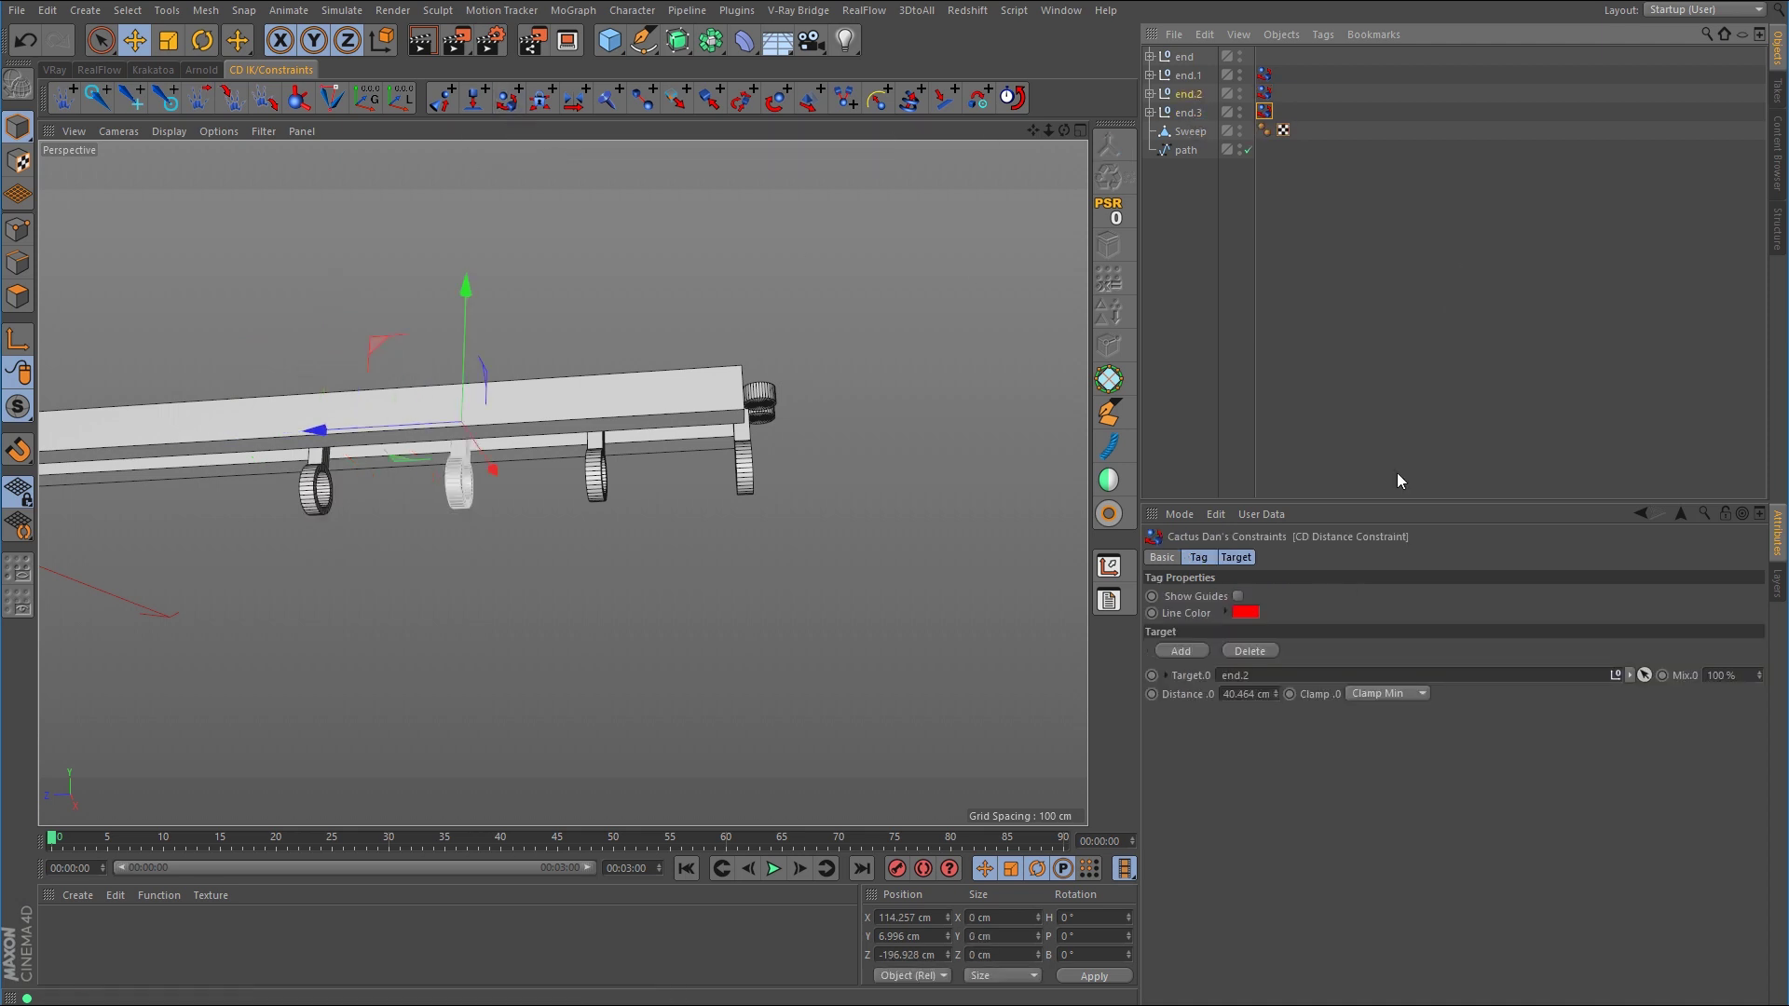
pyautogui.click(1238, 597)
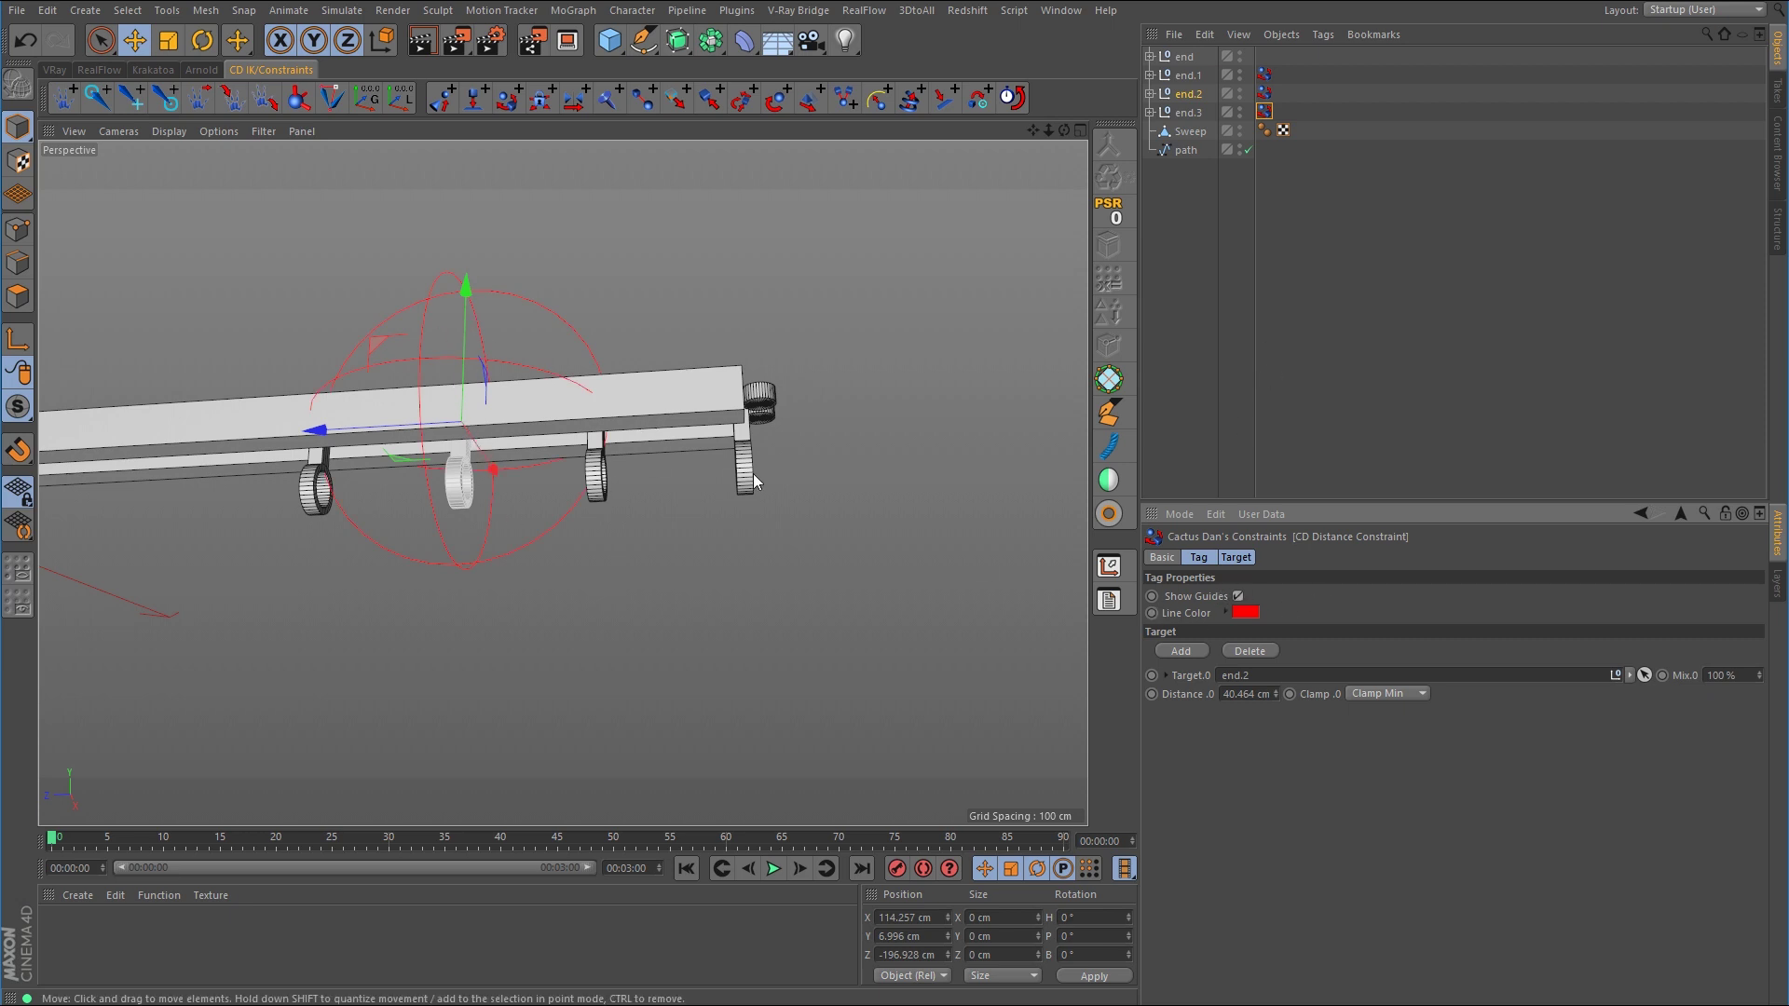
pyautogui.click(1181, 651)
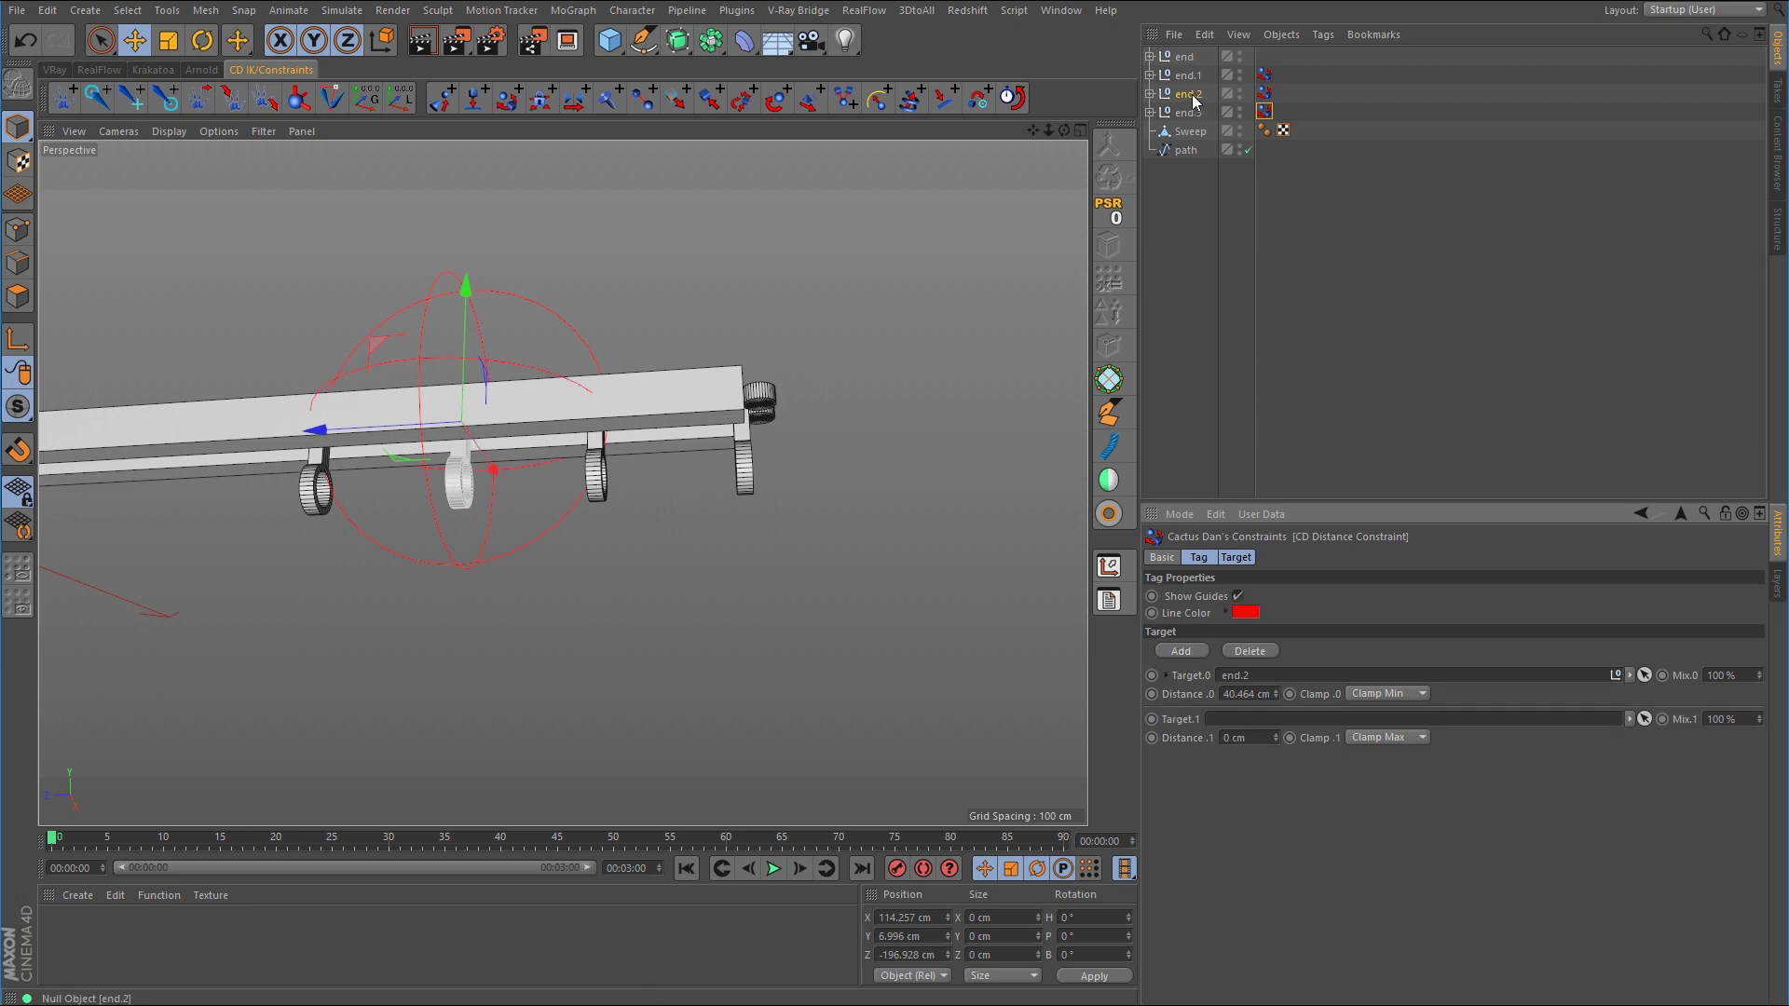
pyautogui.moveTo(1191, 96); pyautogui.dragTo(1278, 684)
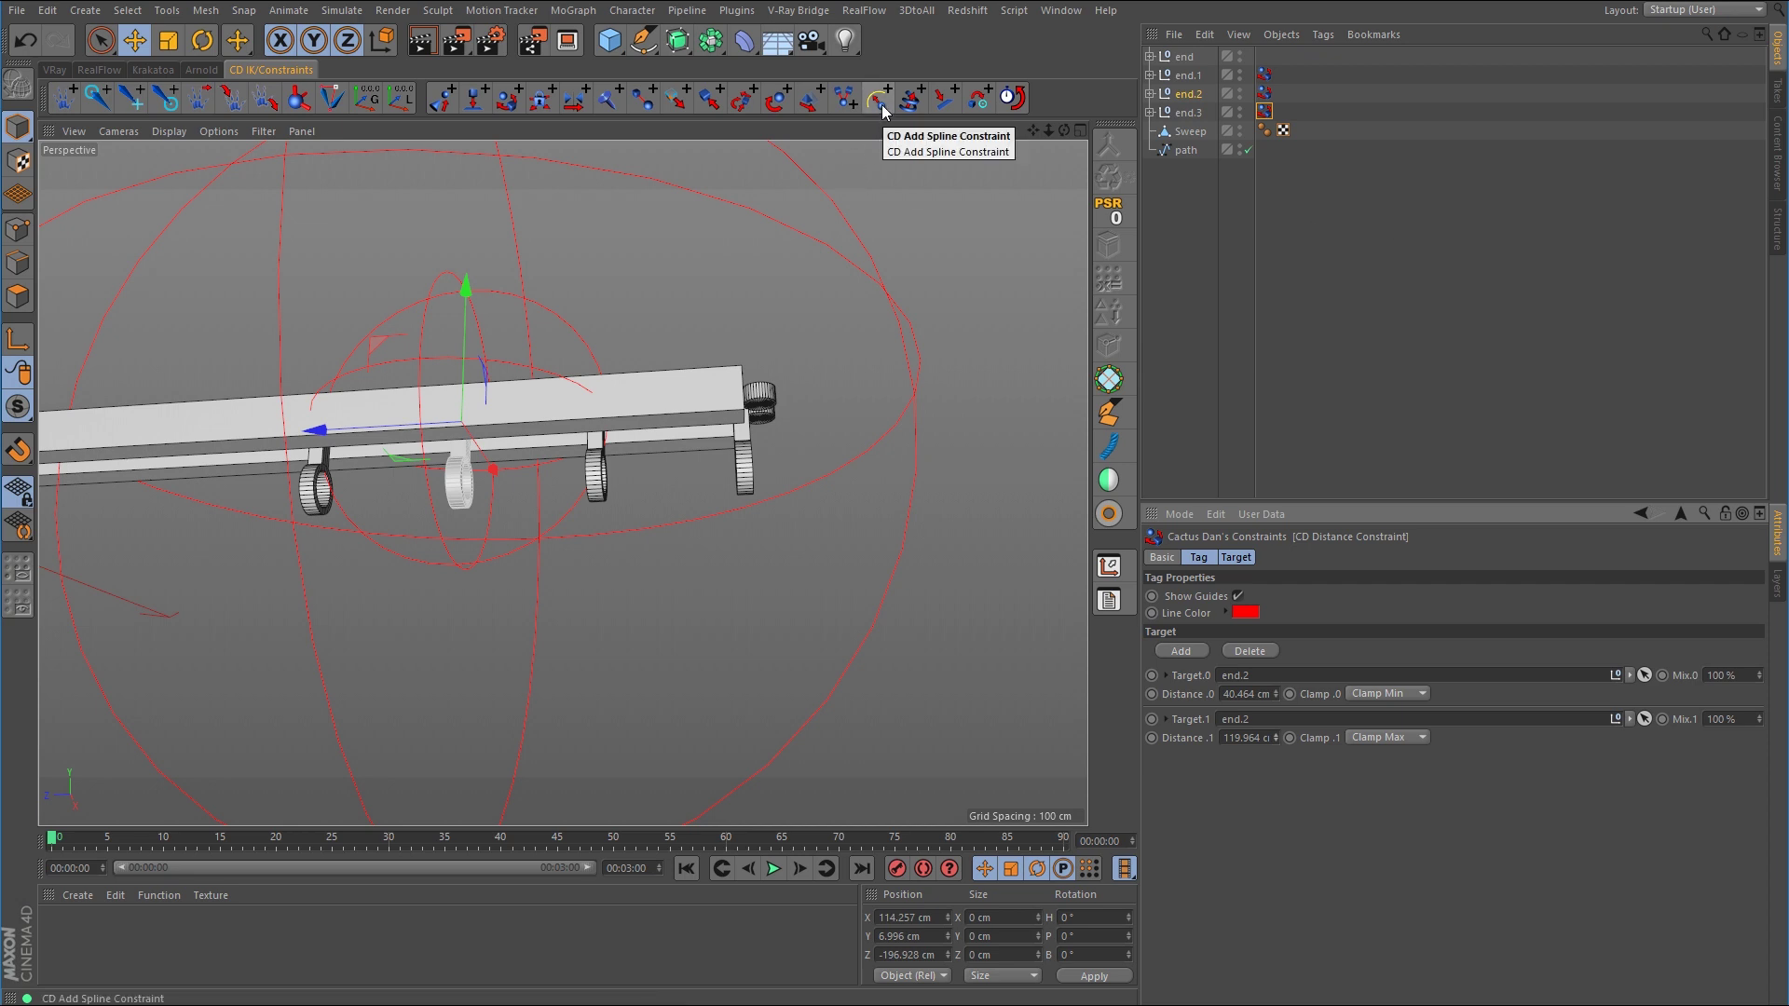
pyautogui.click(816, 490)
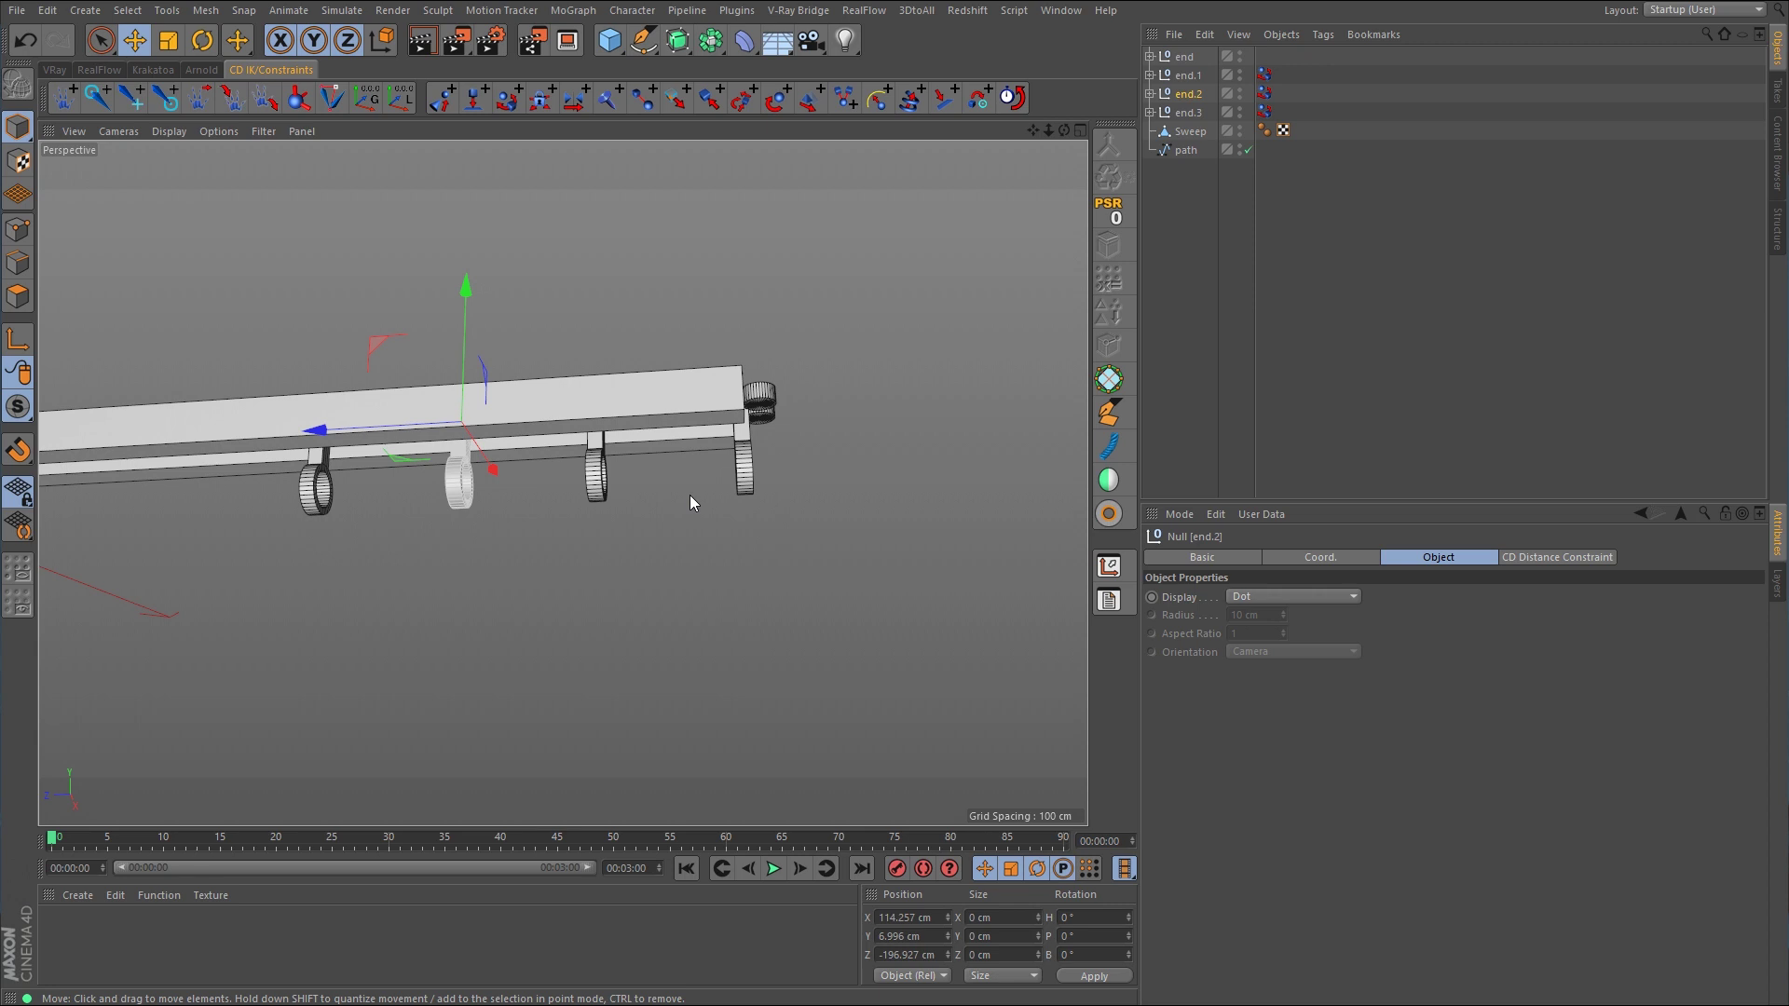
# Add a CD Spline Constraint to the end null using the path spline, with Tangential and Force Position enabled
pyautogui.click(1189, 58)
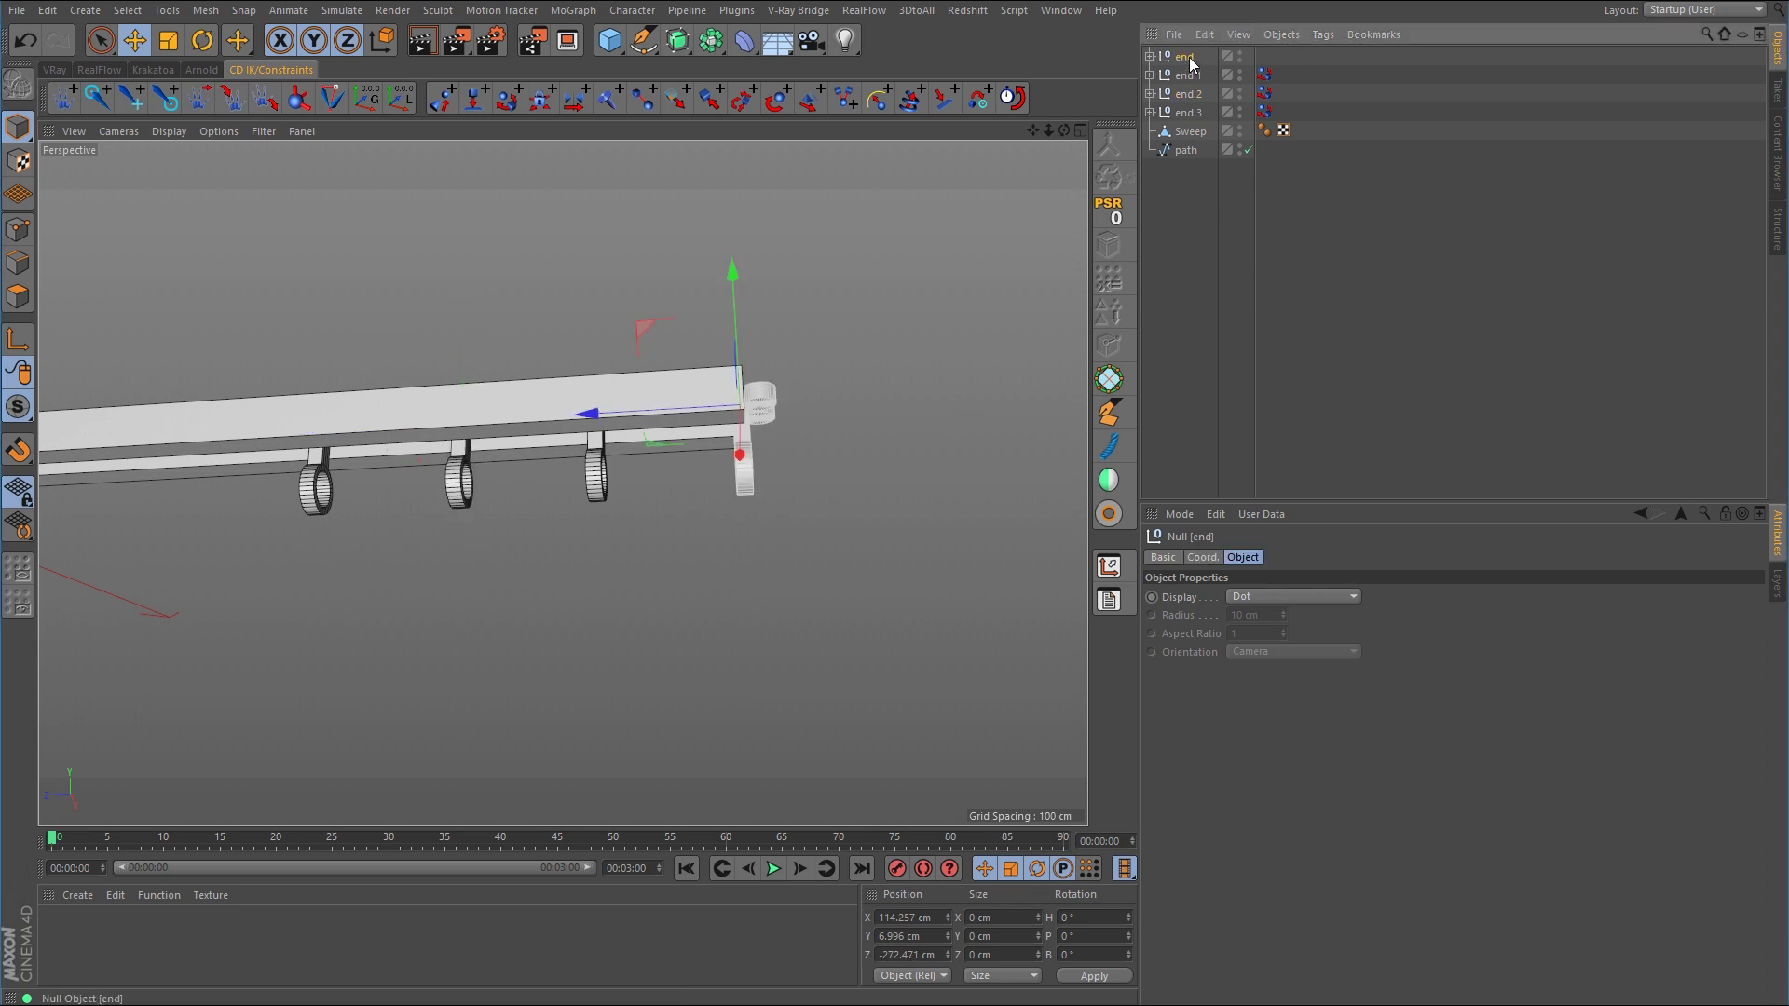
pyautogui.click(878, 100)
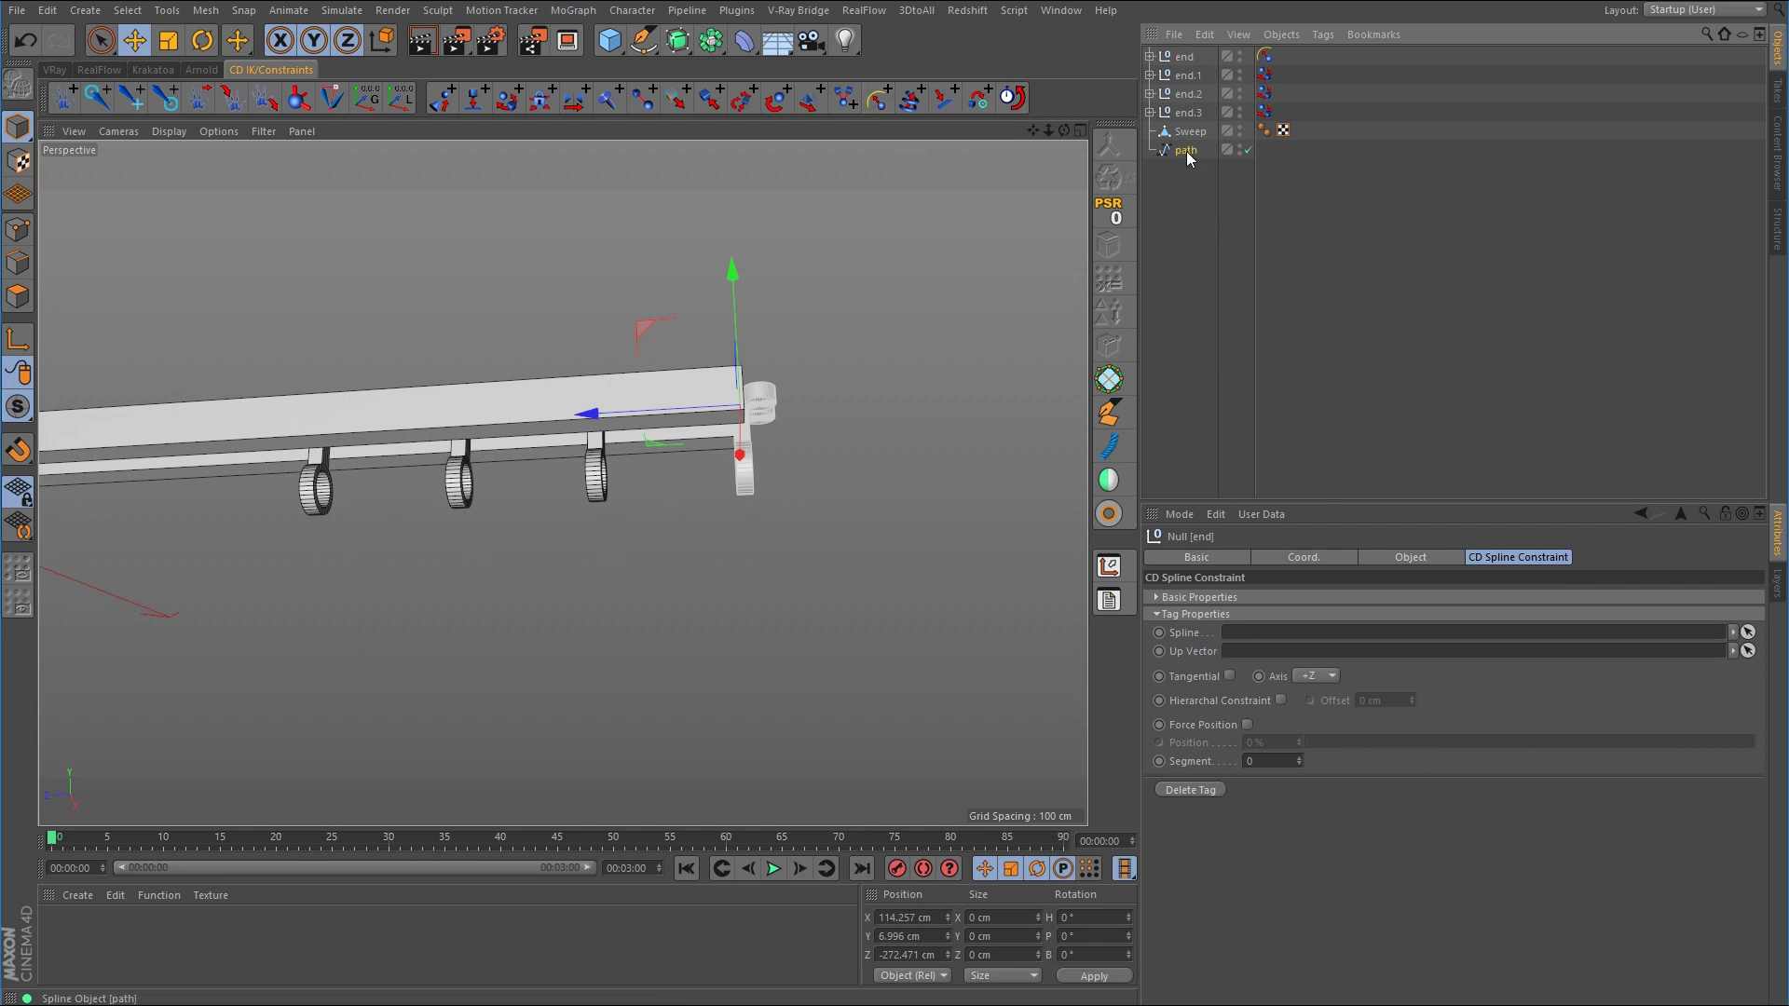
pyautogui.moveTo(1187, 151); pyautogui.dragTo(1271, 635)
pyautogui.click(1229, 677)
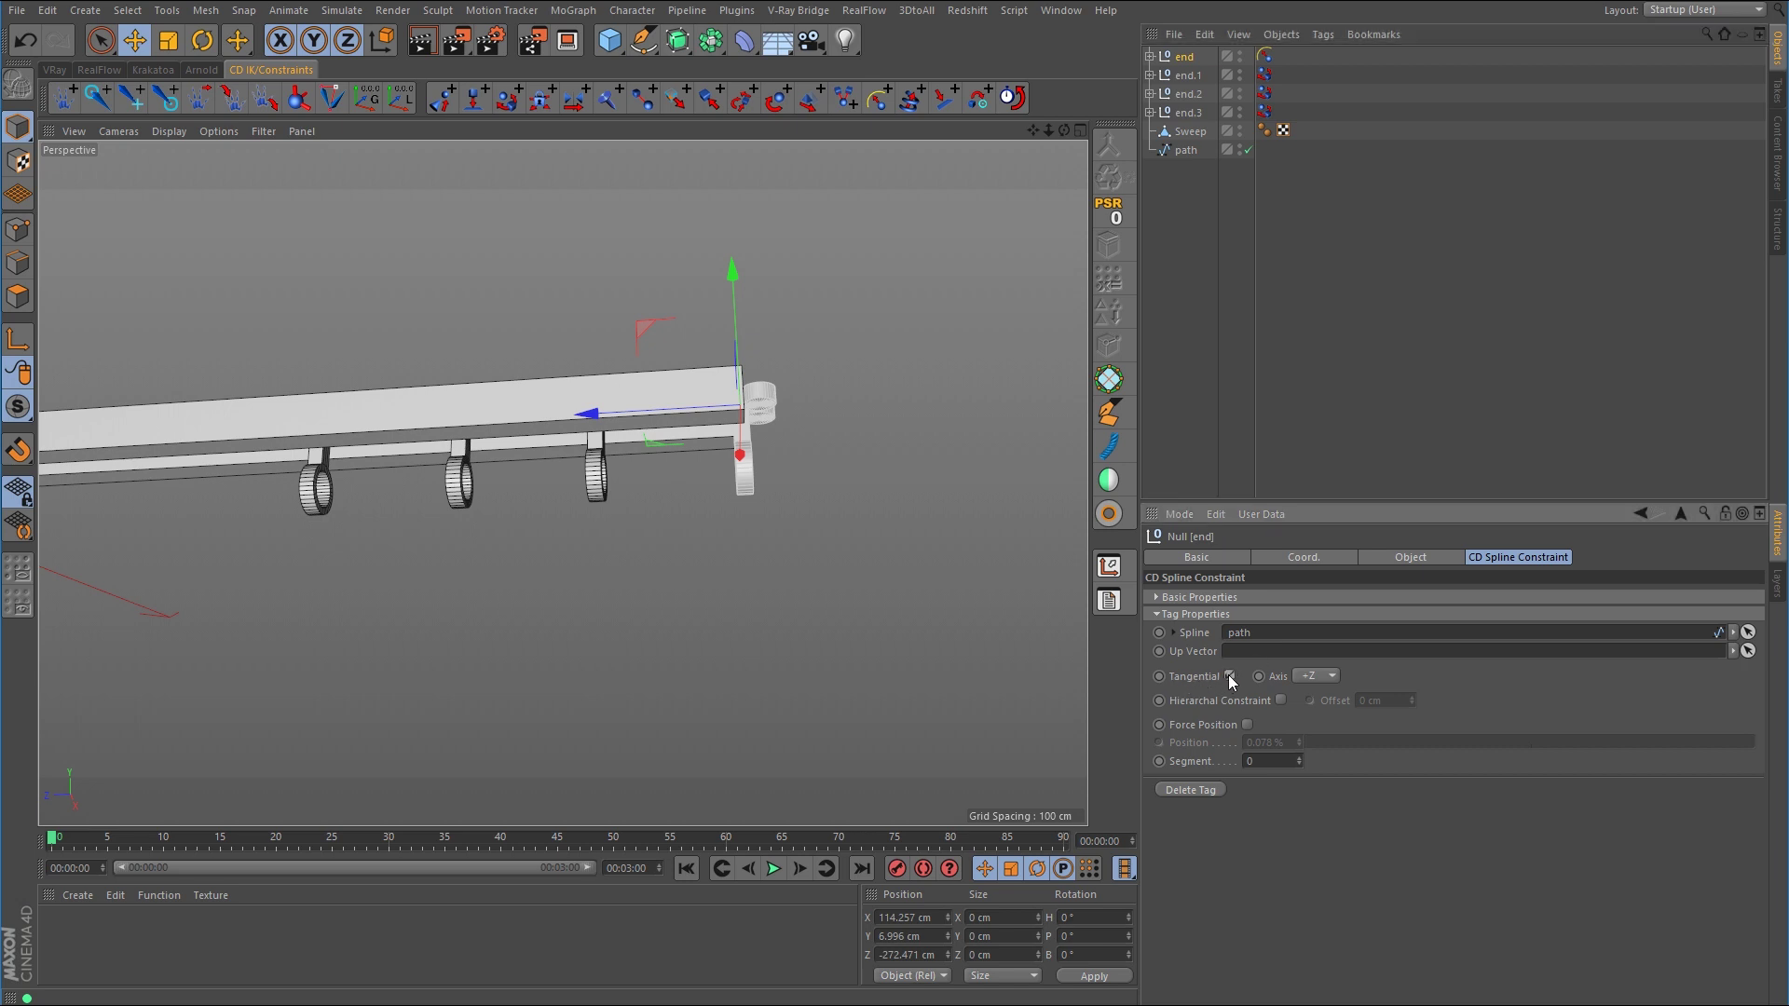
pyautogui.click(1248, 726)
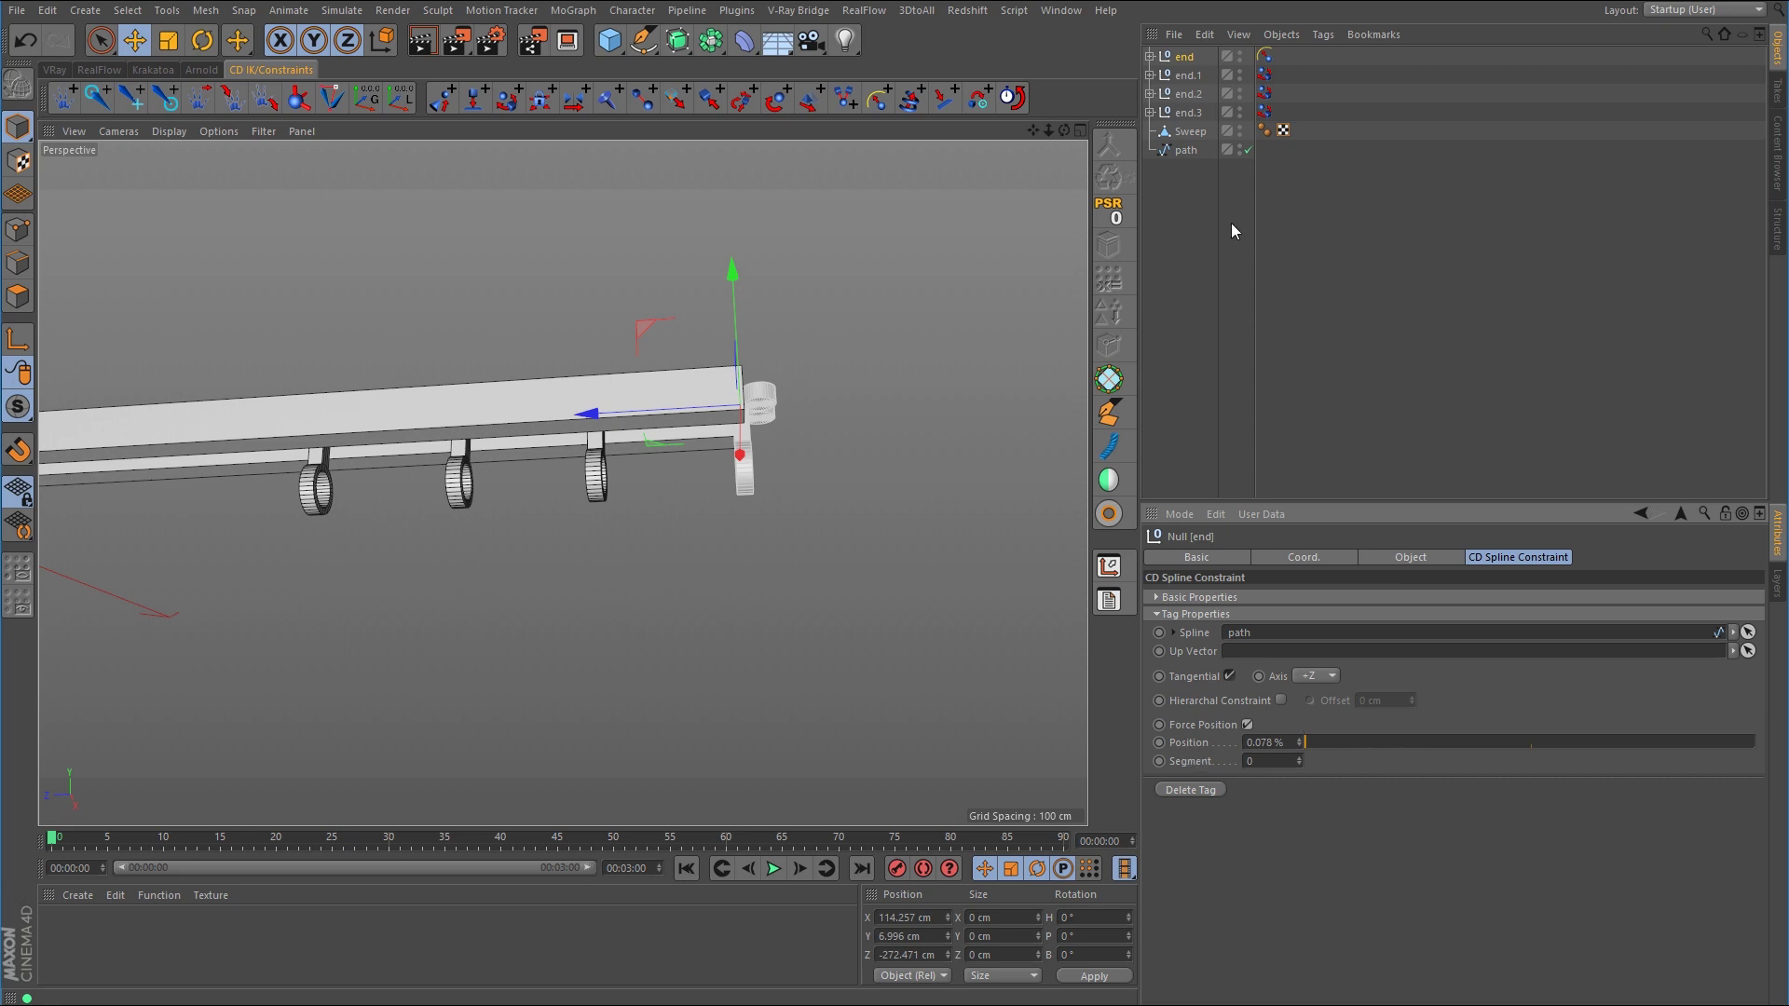
# Add a CD Spline Constraint to end.1 using the path spline, with Tangential enabled
pyautogui.click(1196, 78)
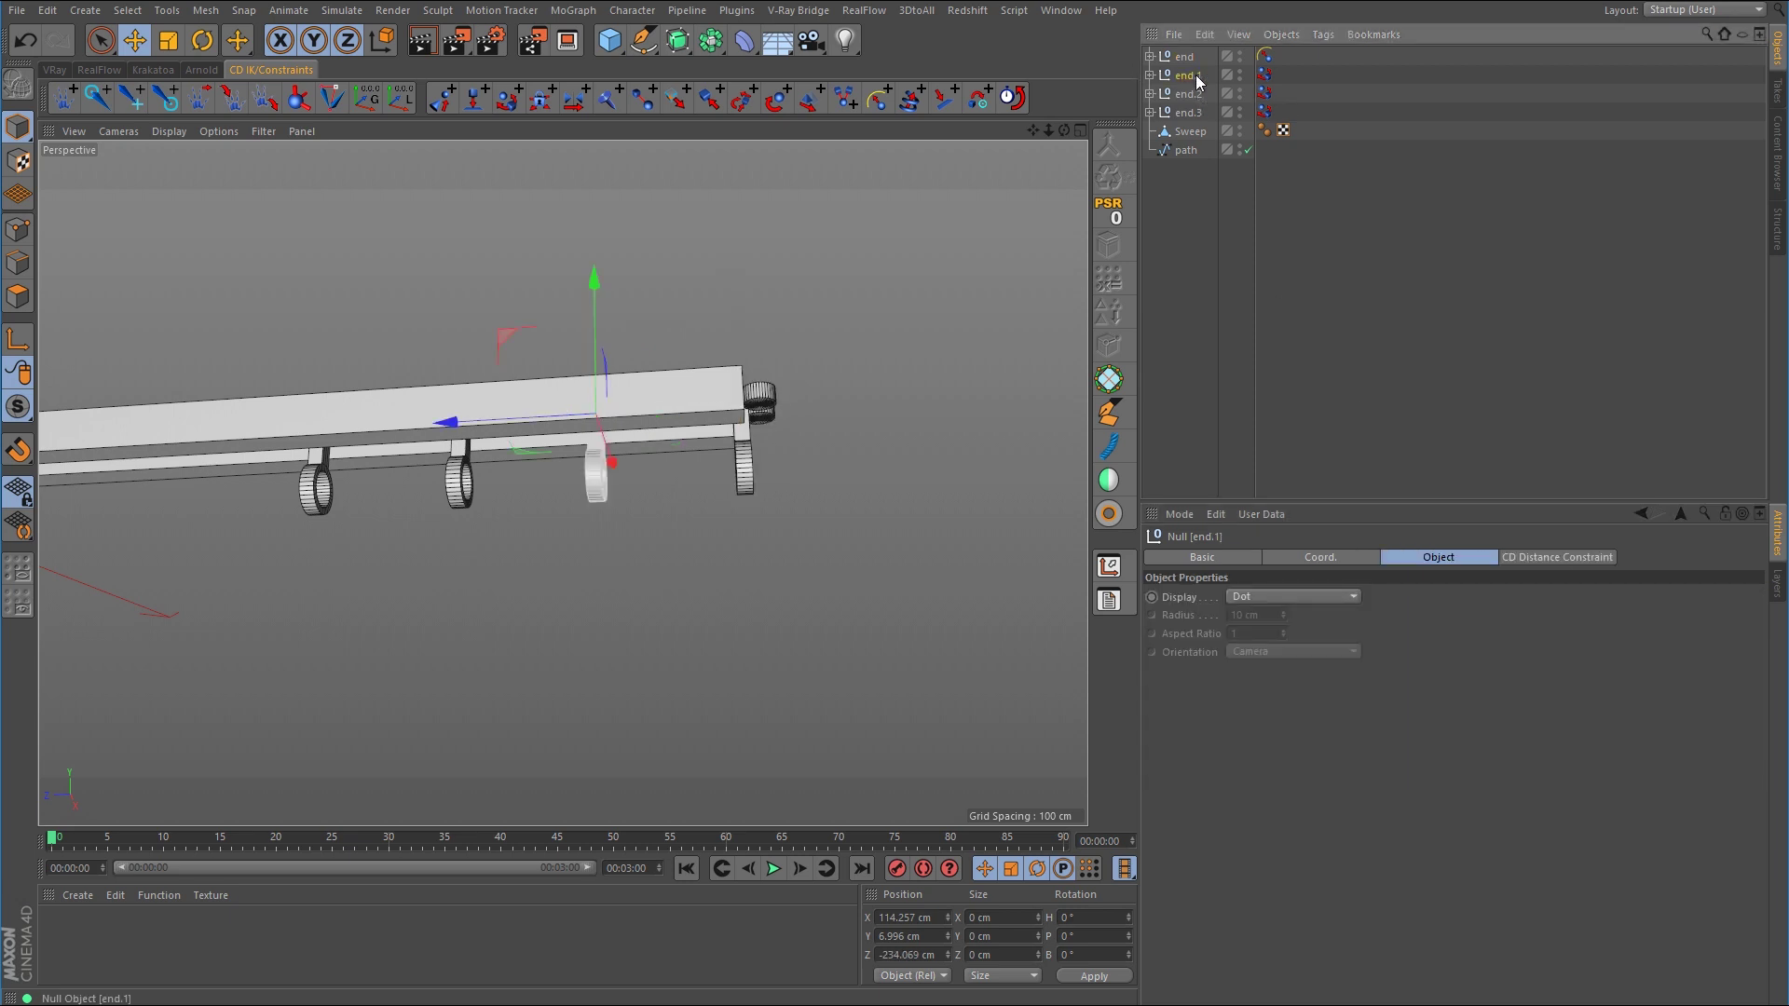
pyautogui.click(877, 100)
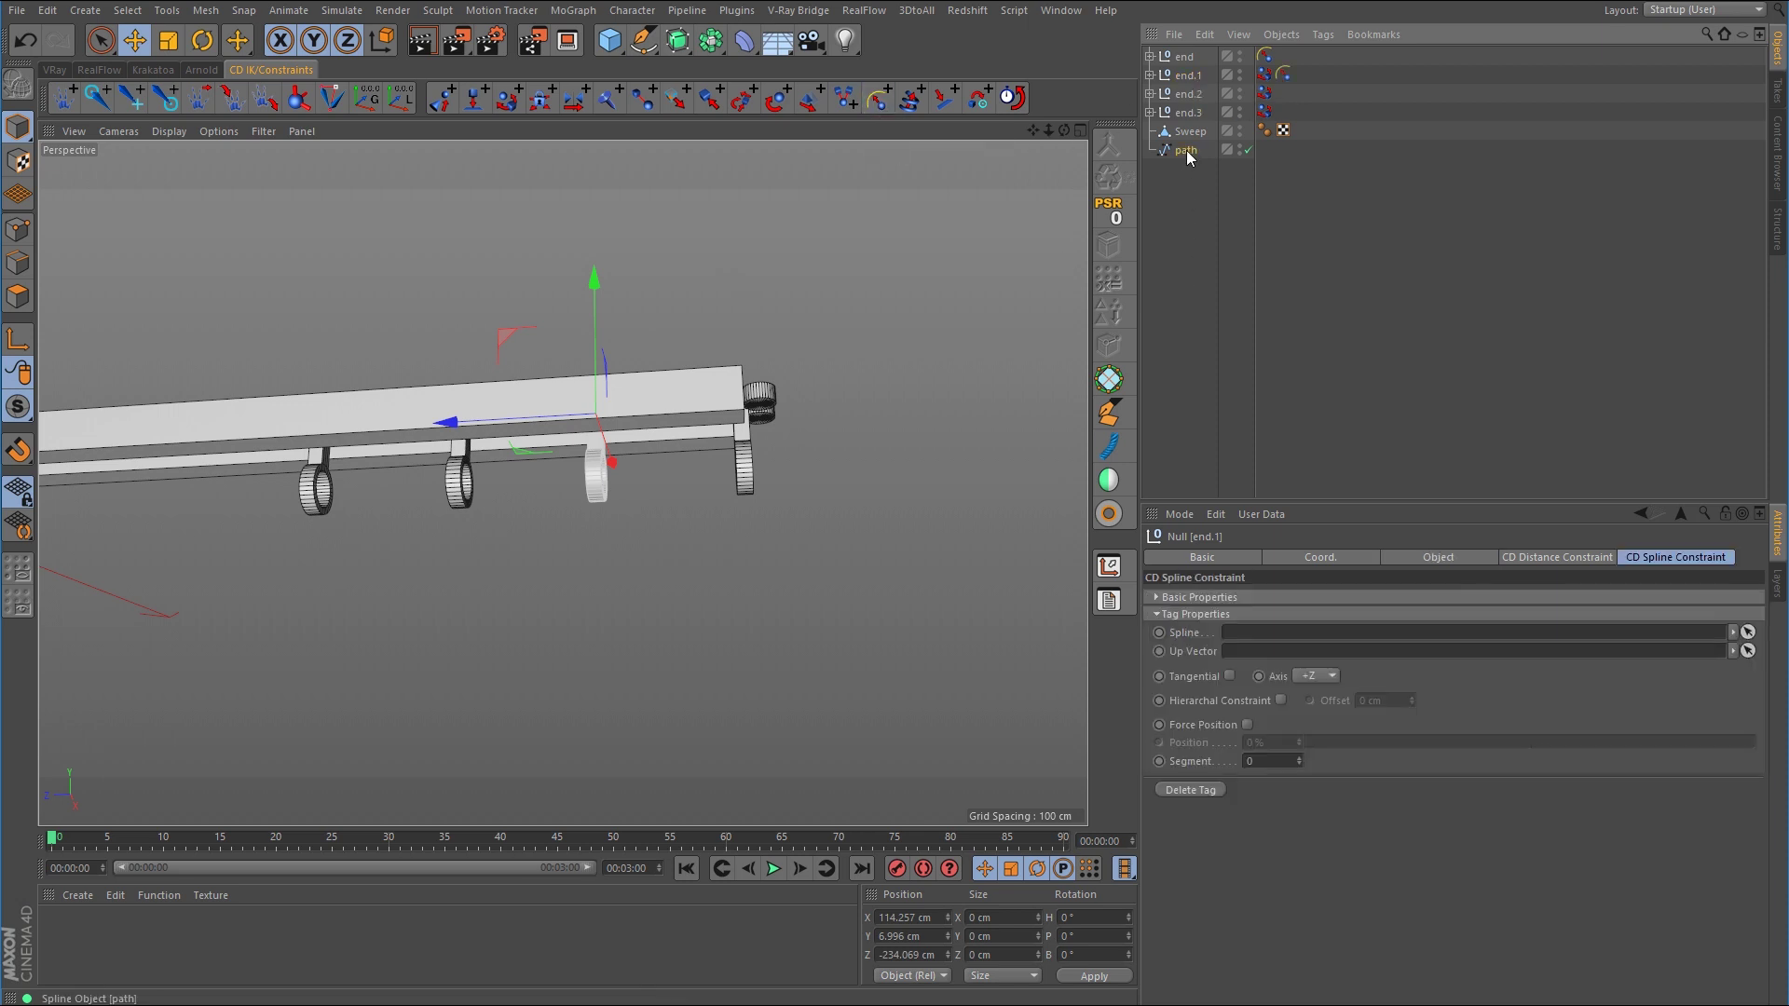
pyautogui.moveTo(1187, 151); pyautogui.dragTo(1278, 634)
pyautogui.click(1229, 676)
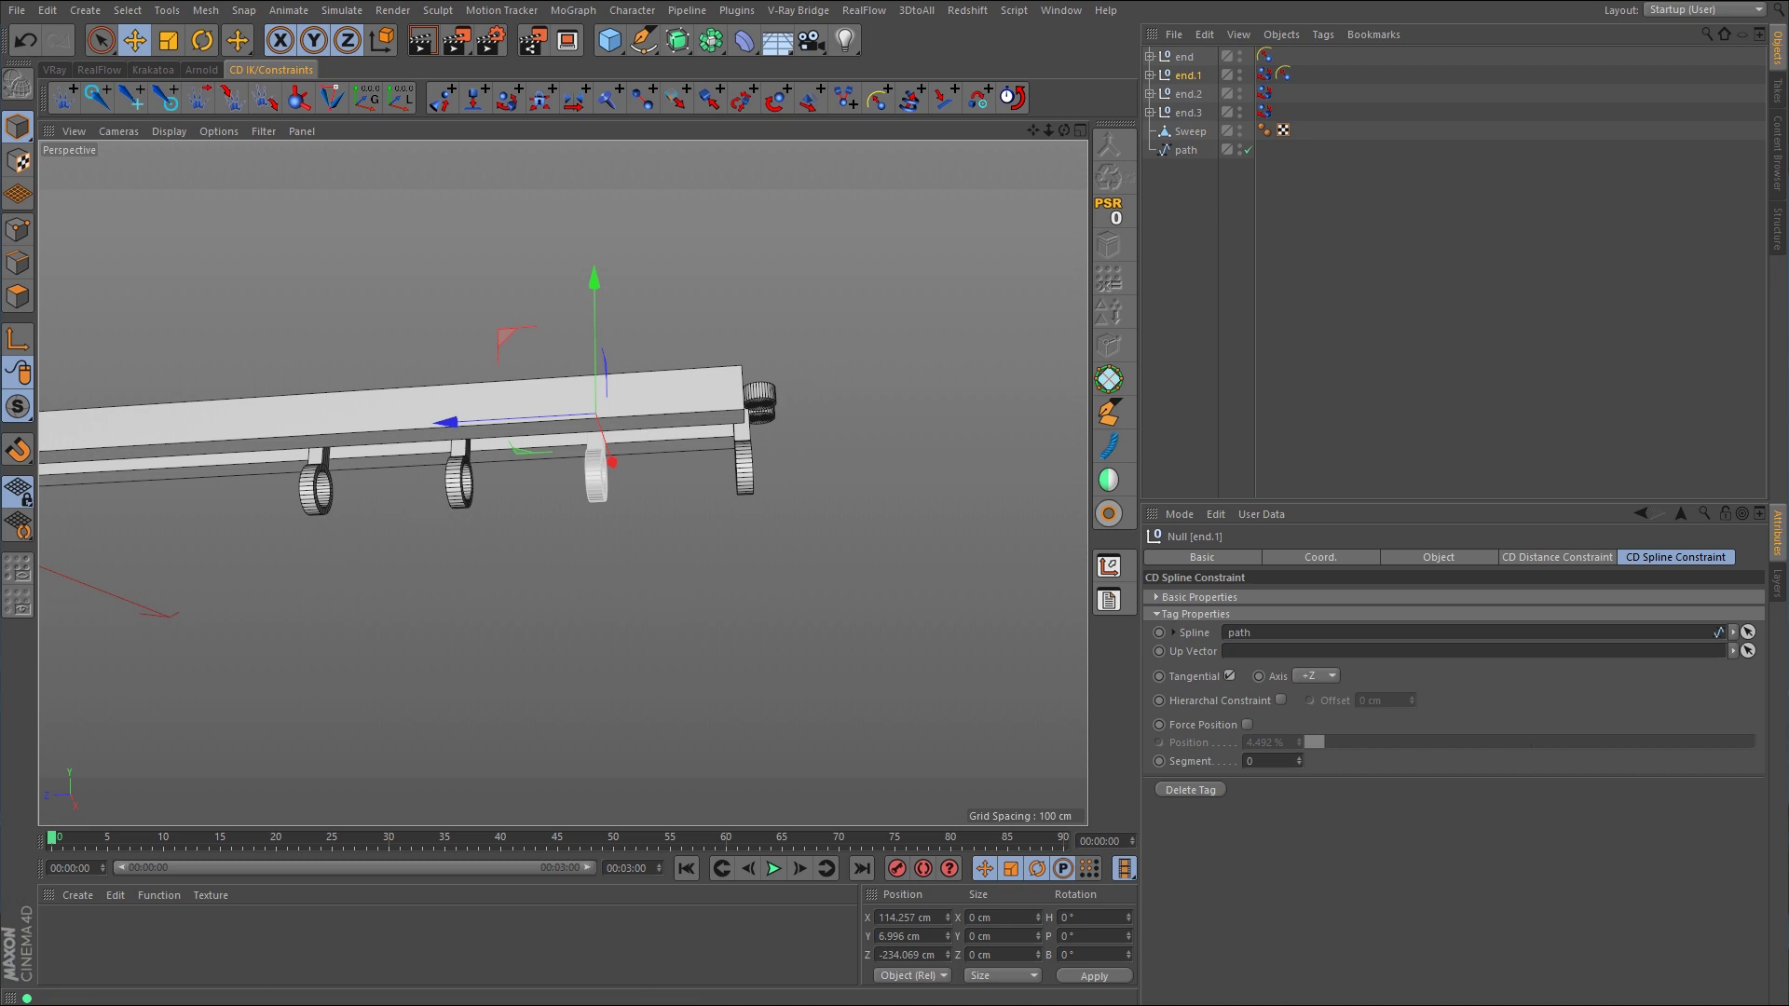
# Add a CD Spline Constraint to end.2 using the path spline, with Tangential enabled
pyautogui.click(1191, 95)
pyautogui.click(878, 98)
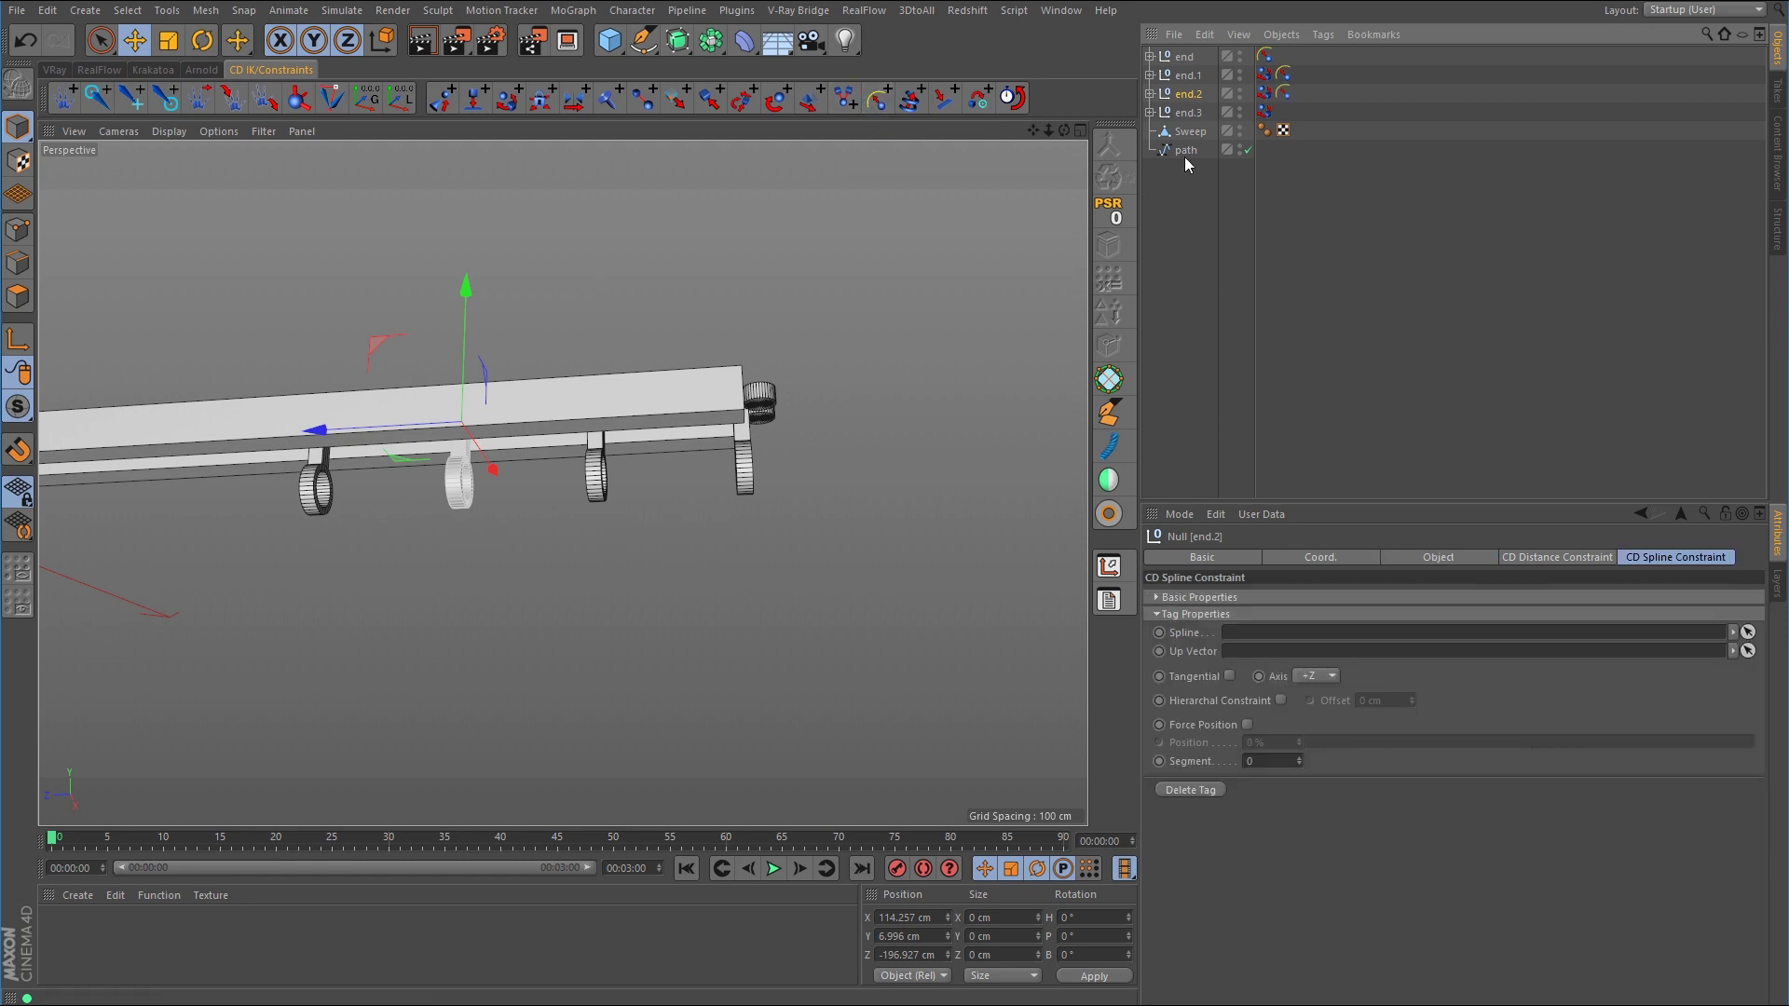
pyautogui.moveTo(1269, 448); pyautogui.dragTo(1275, 634)
pyautogui.click(1230, 676)
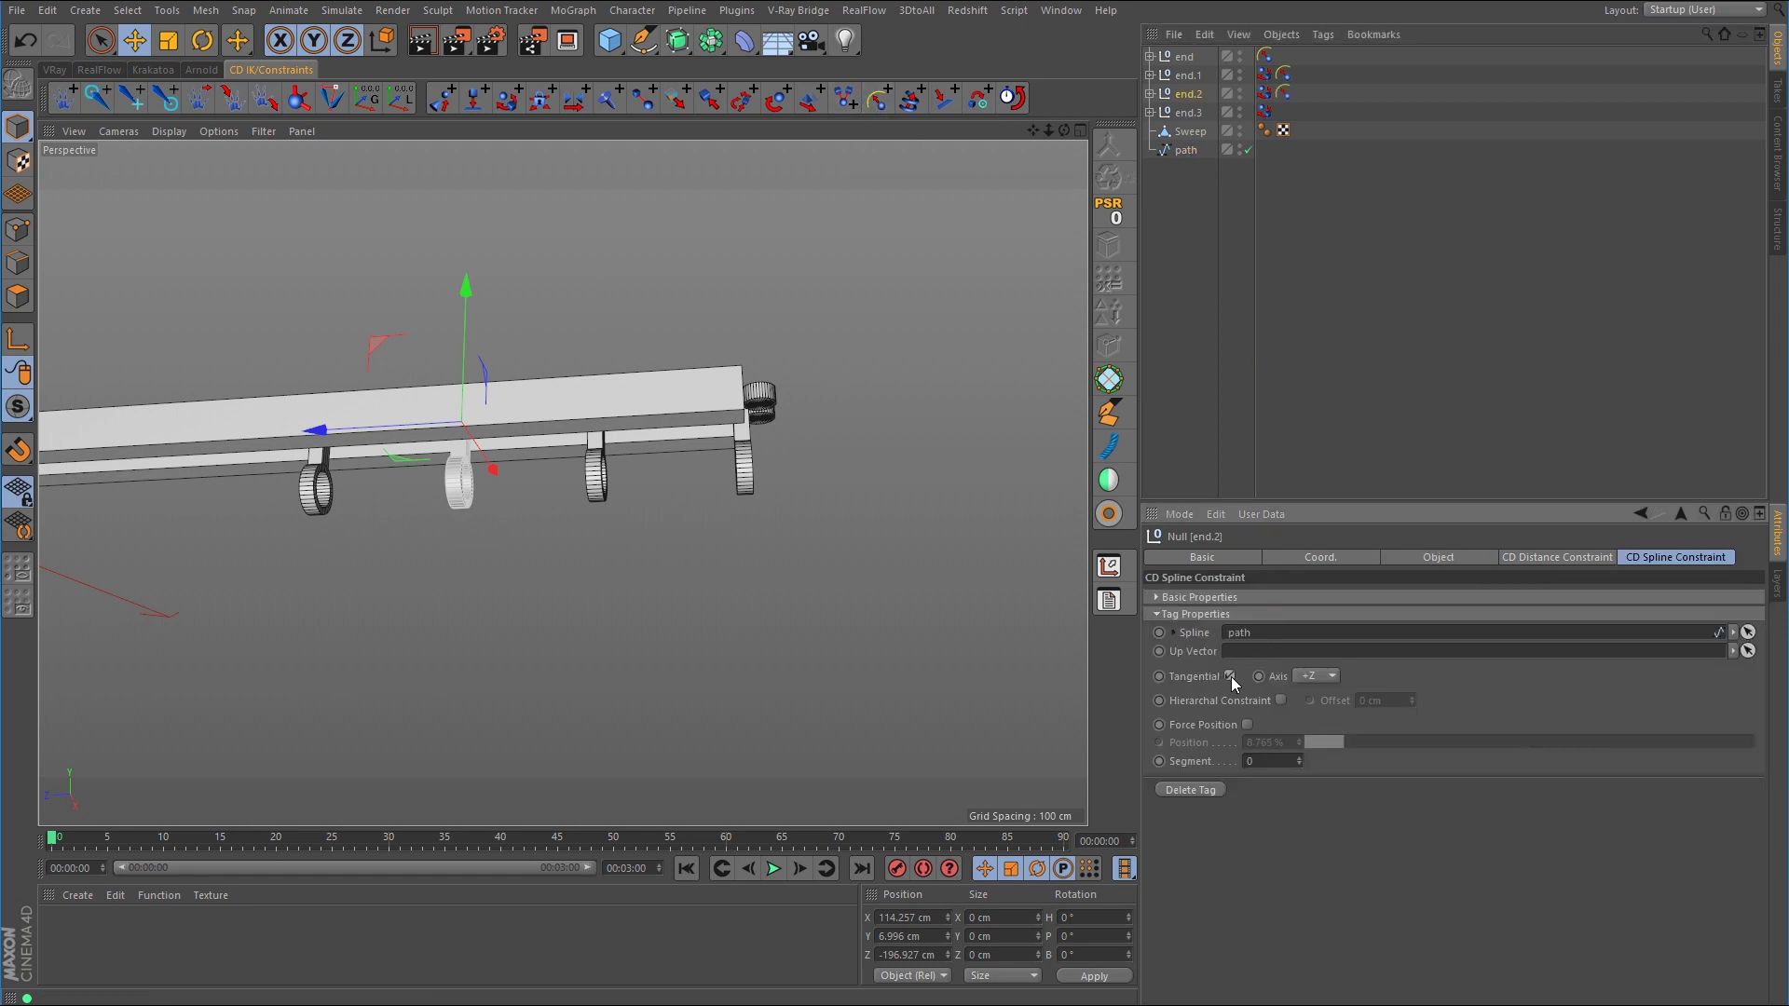
# Add a CD Spline Constraint to end.3 using the path spline, with Tangential enabled
pyautogui.click(1193, 114)
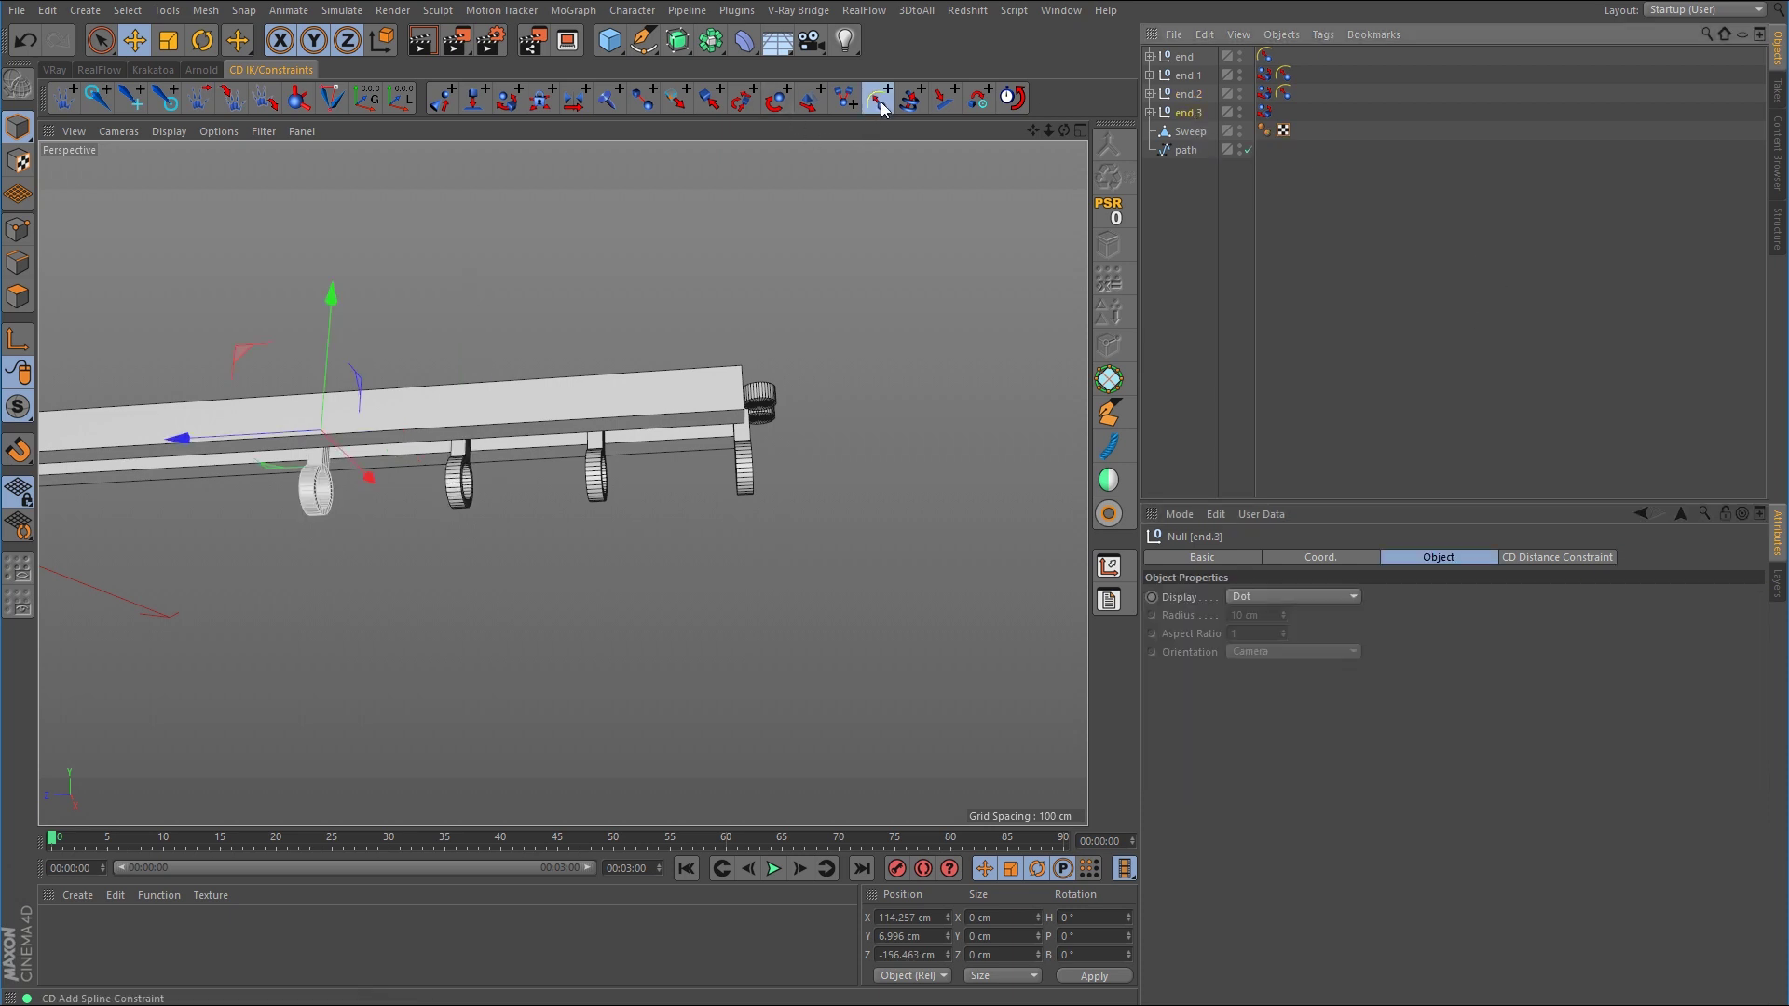
pyautogui.click(781, 102)
pyautogui.moveTo(1186, 150); pyautogui.dragTo(1289, 637)
pyautogui.click(1230, 676)
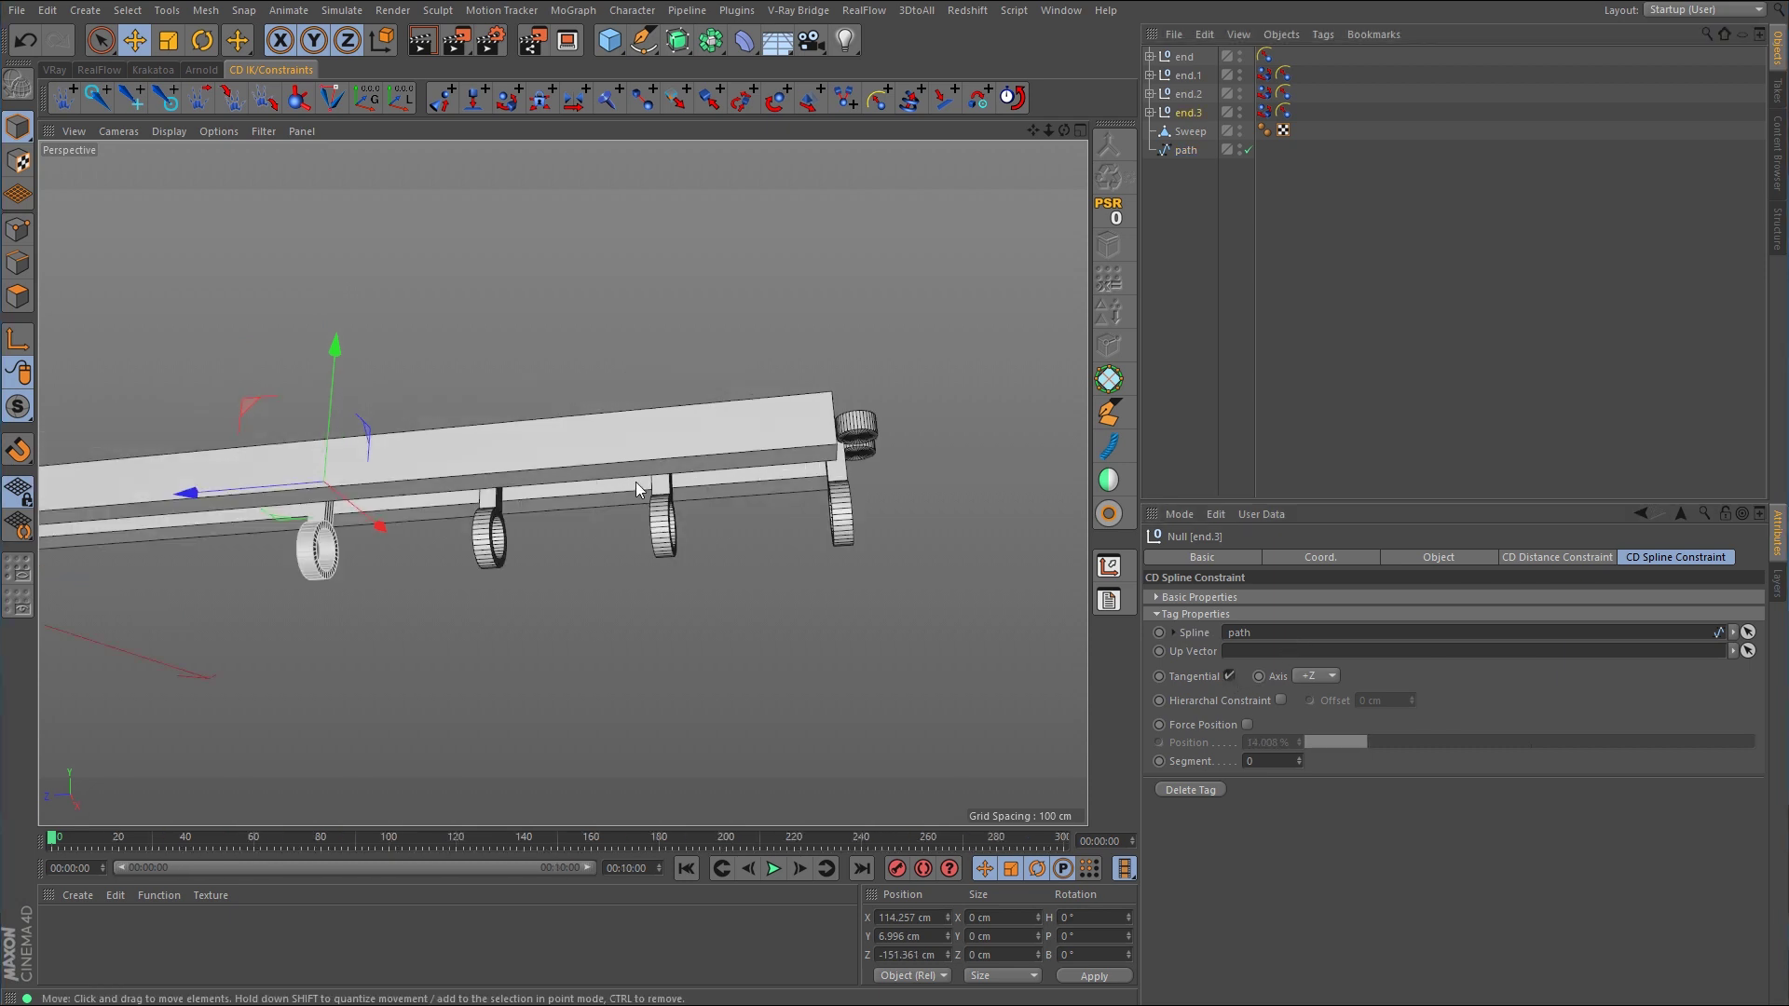
# Test the linked carriages by sliding the Position of the end null's spline constraint, leaving it at 0.1%
pyautogui.keyDown('alt'); pyautogui.moveTo(637, 490); pyautogui.dragTo(462, 483); pyautogui.keyUp('alt')
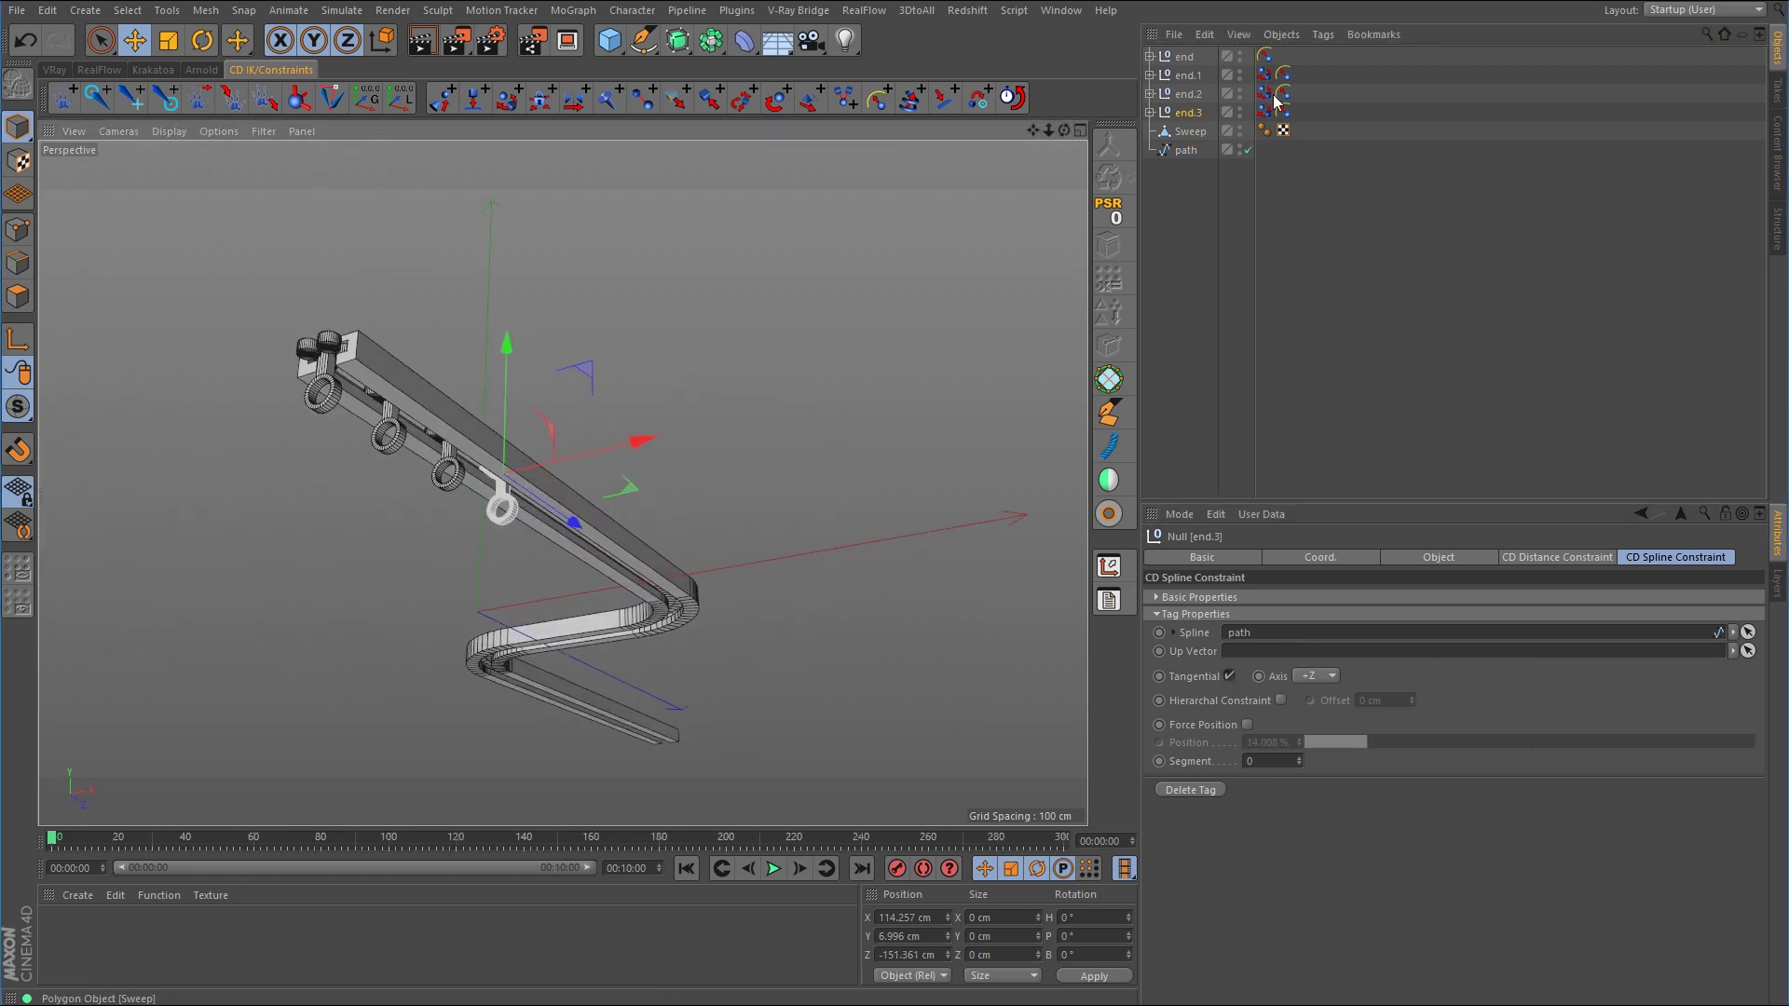
pyautogui.click(1267, 56)
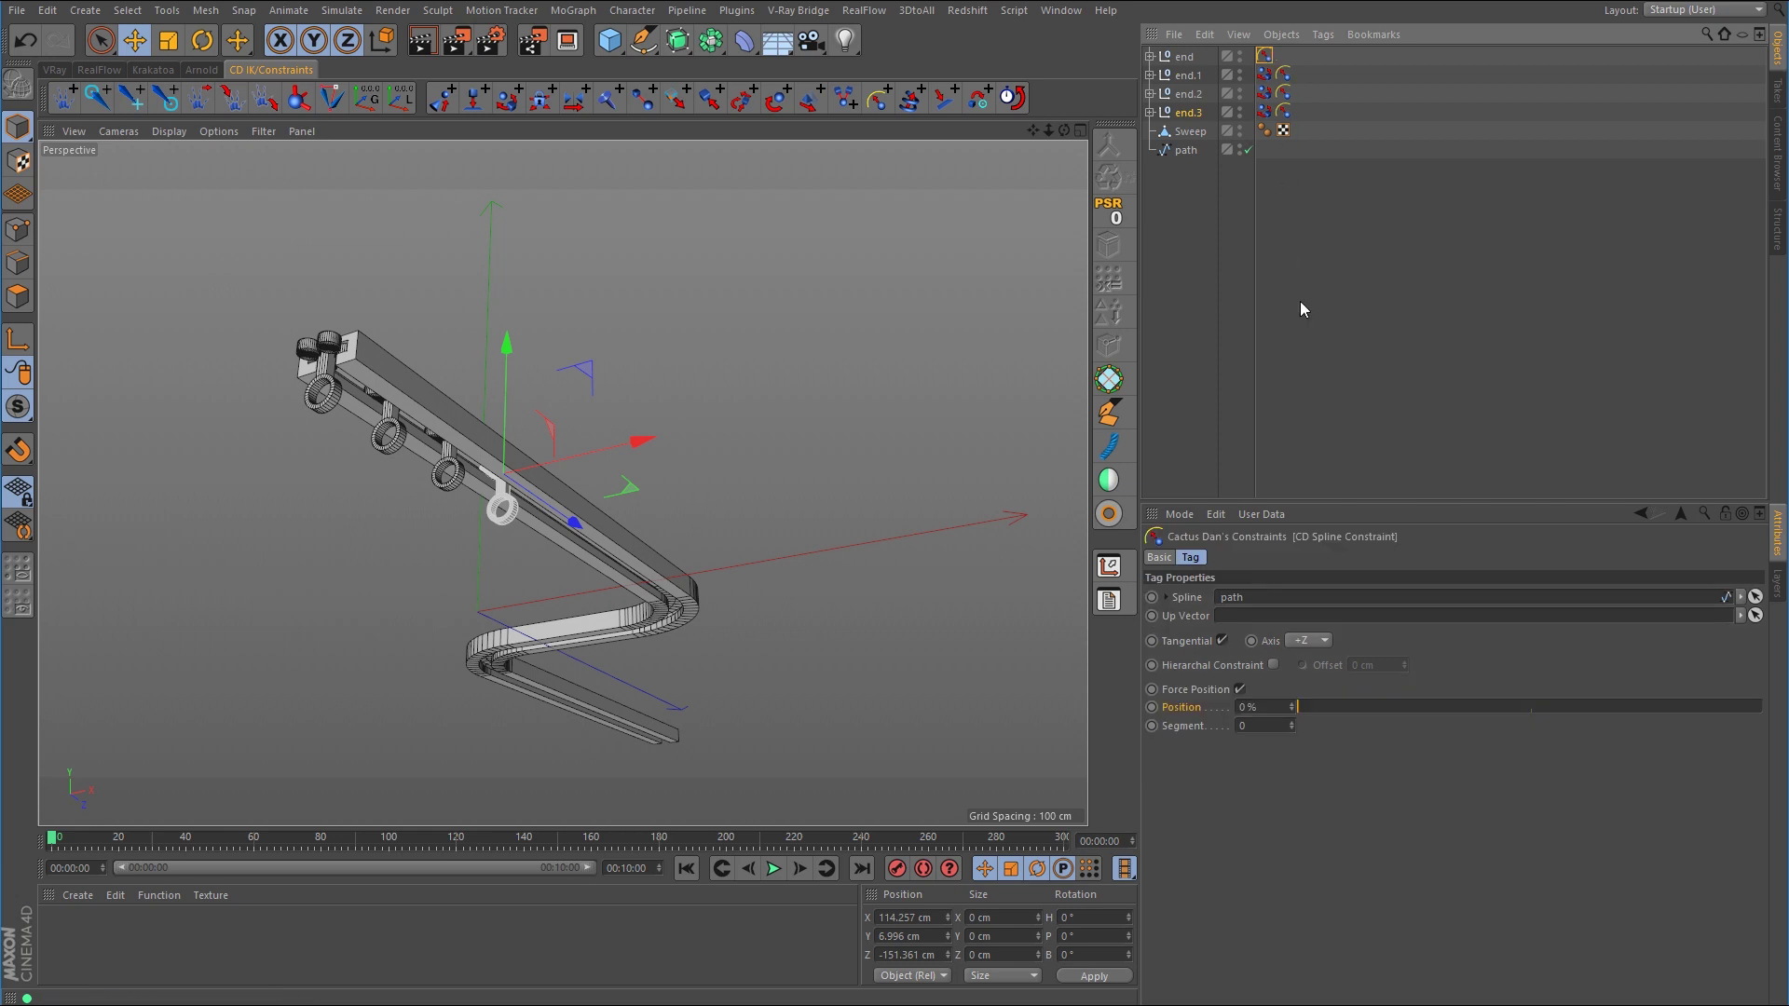
pyautogui.click(1379, 200)
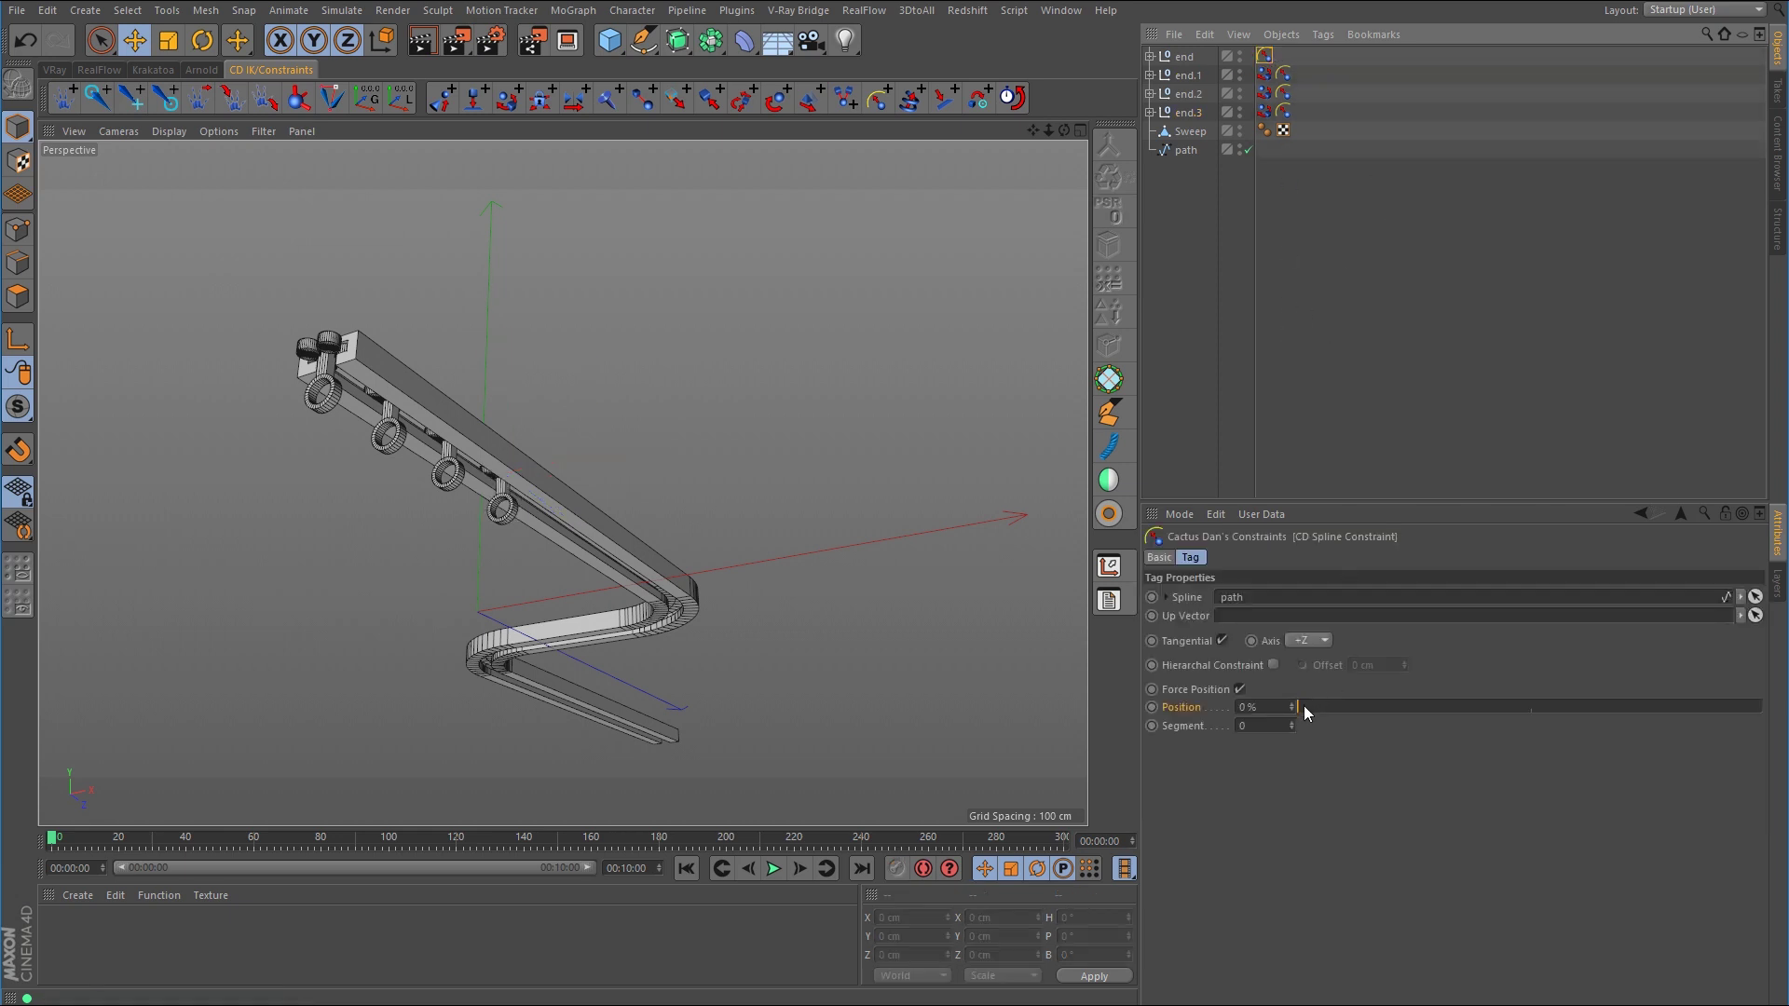
pyautogui.moveTo(1305, 706)
pyautogui.mouseDown()
pyautogui.moveTo(1667, 748)
pyautogui.moveTo(1299, 710)
pyautogui.mouseUp()
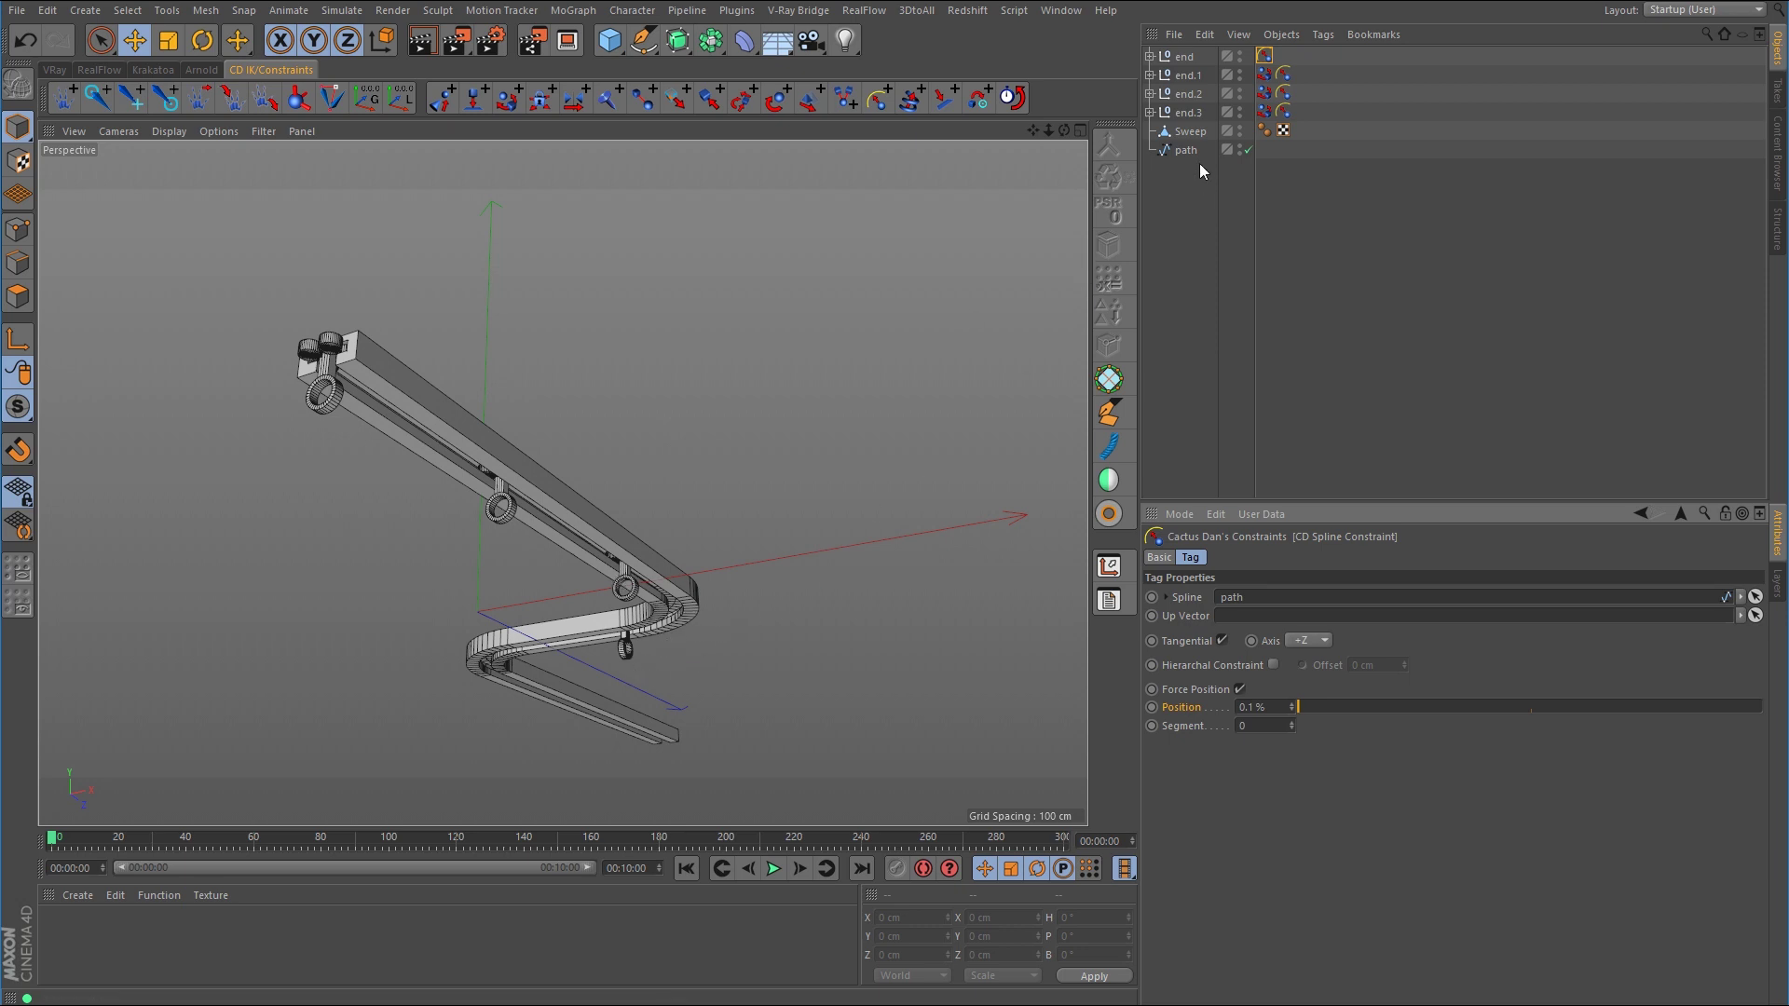
# Select the points at the carriage end of both Sweep and path, and move them outward to lengthen the rail's first straight section
pyautogui.click(1190, 131)
pyautogui.click(21, 230)
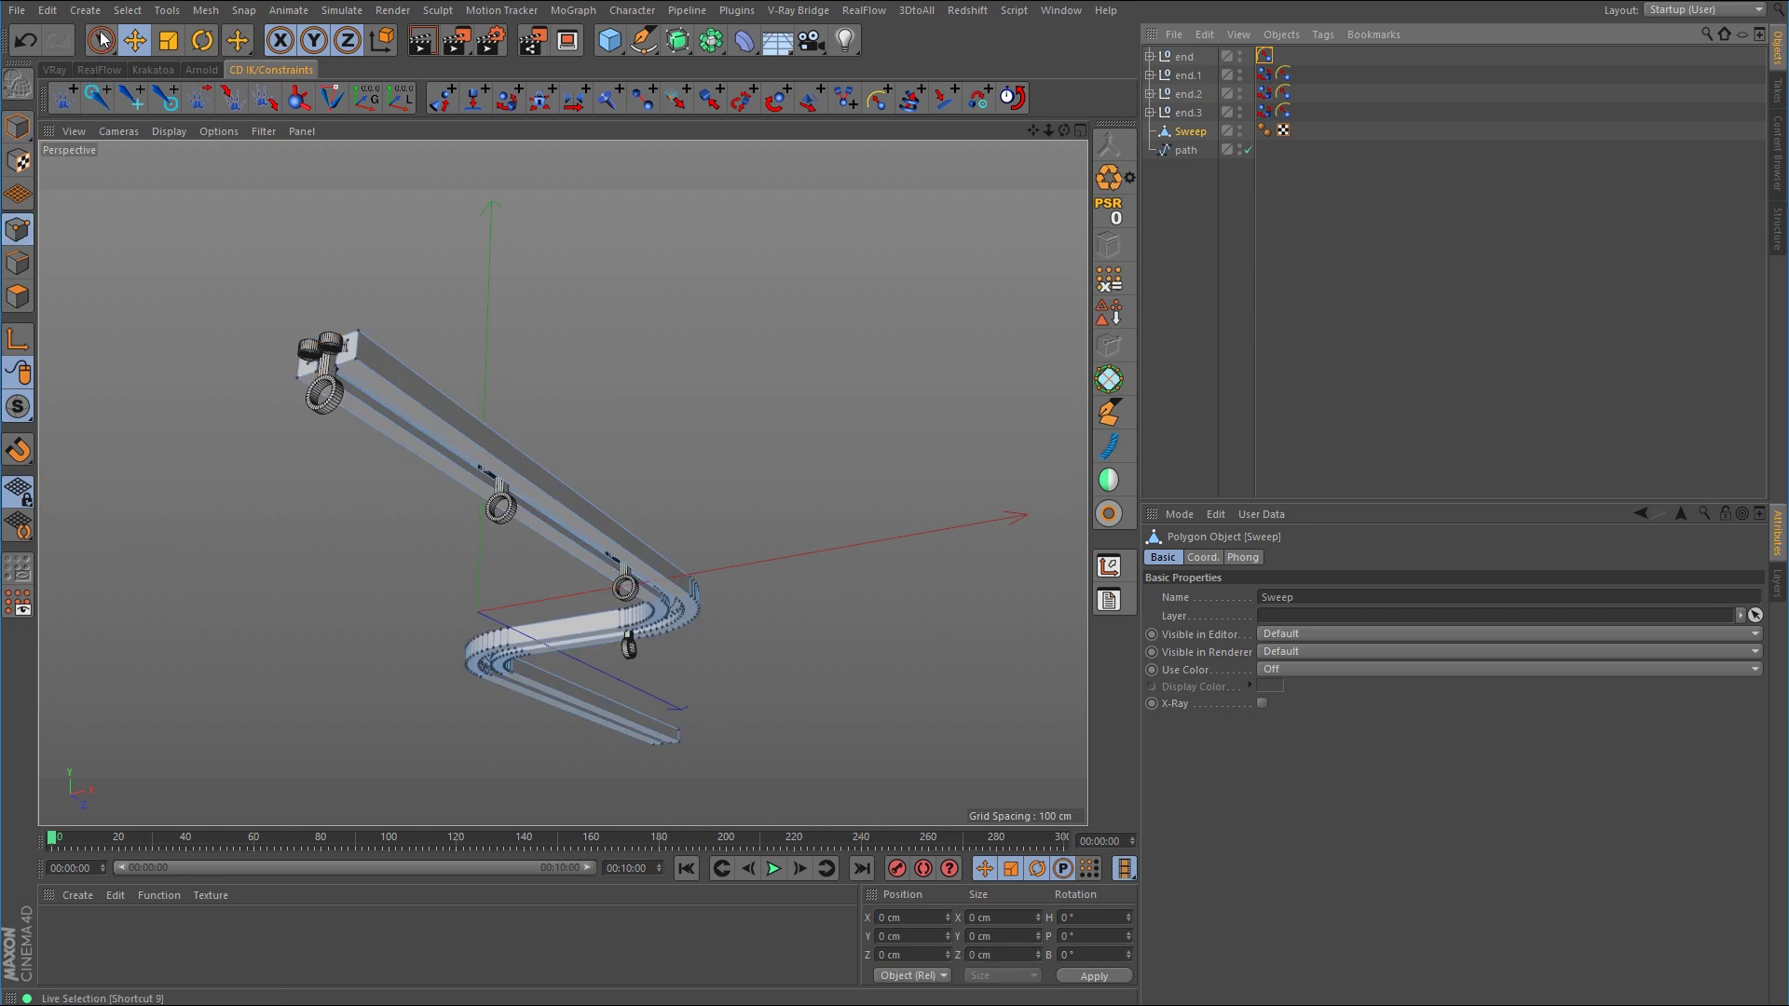
pyautogui.moveTo(101, 40); pyautogui.dragTo(168, 100)
pyautogui.scroll(-2, 596, 335)
pyautogui.keyDown('alt'); pyautogui.moveTo(654, 354); pyautogui.dragTo(707, 371); pyautogui.keyUp('alt')
pyautogui.keyDown('ctrl'); pyautogui.click(1186, 149); pyautogui.keyUp('ctrl')
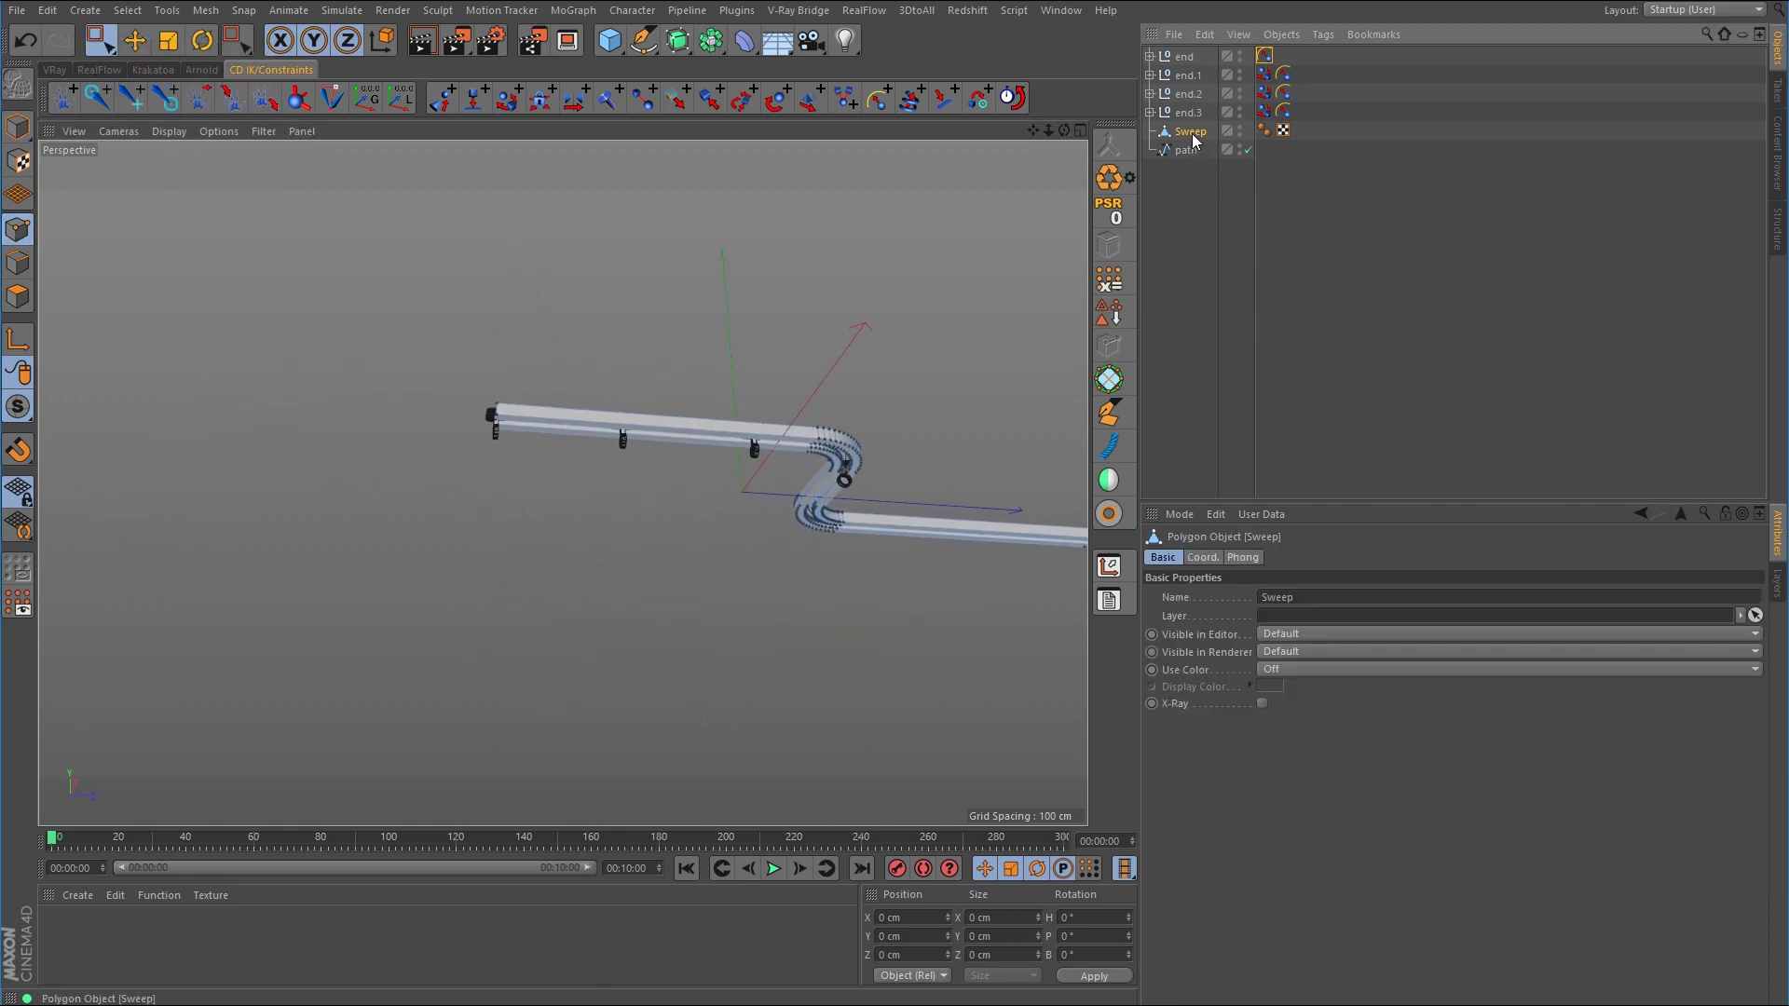
pyautogui.moveTo(355, 336); pyautogui.dragTo(536, 506)
pyautogui.moveTo(643, 450); pyautogui.dragTo(382, 426)
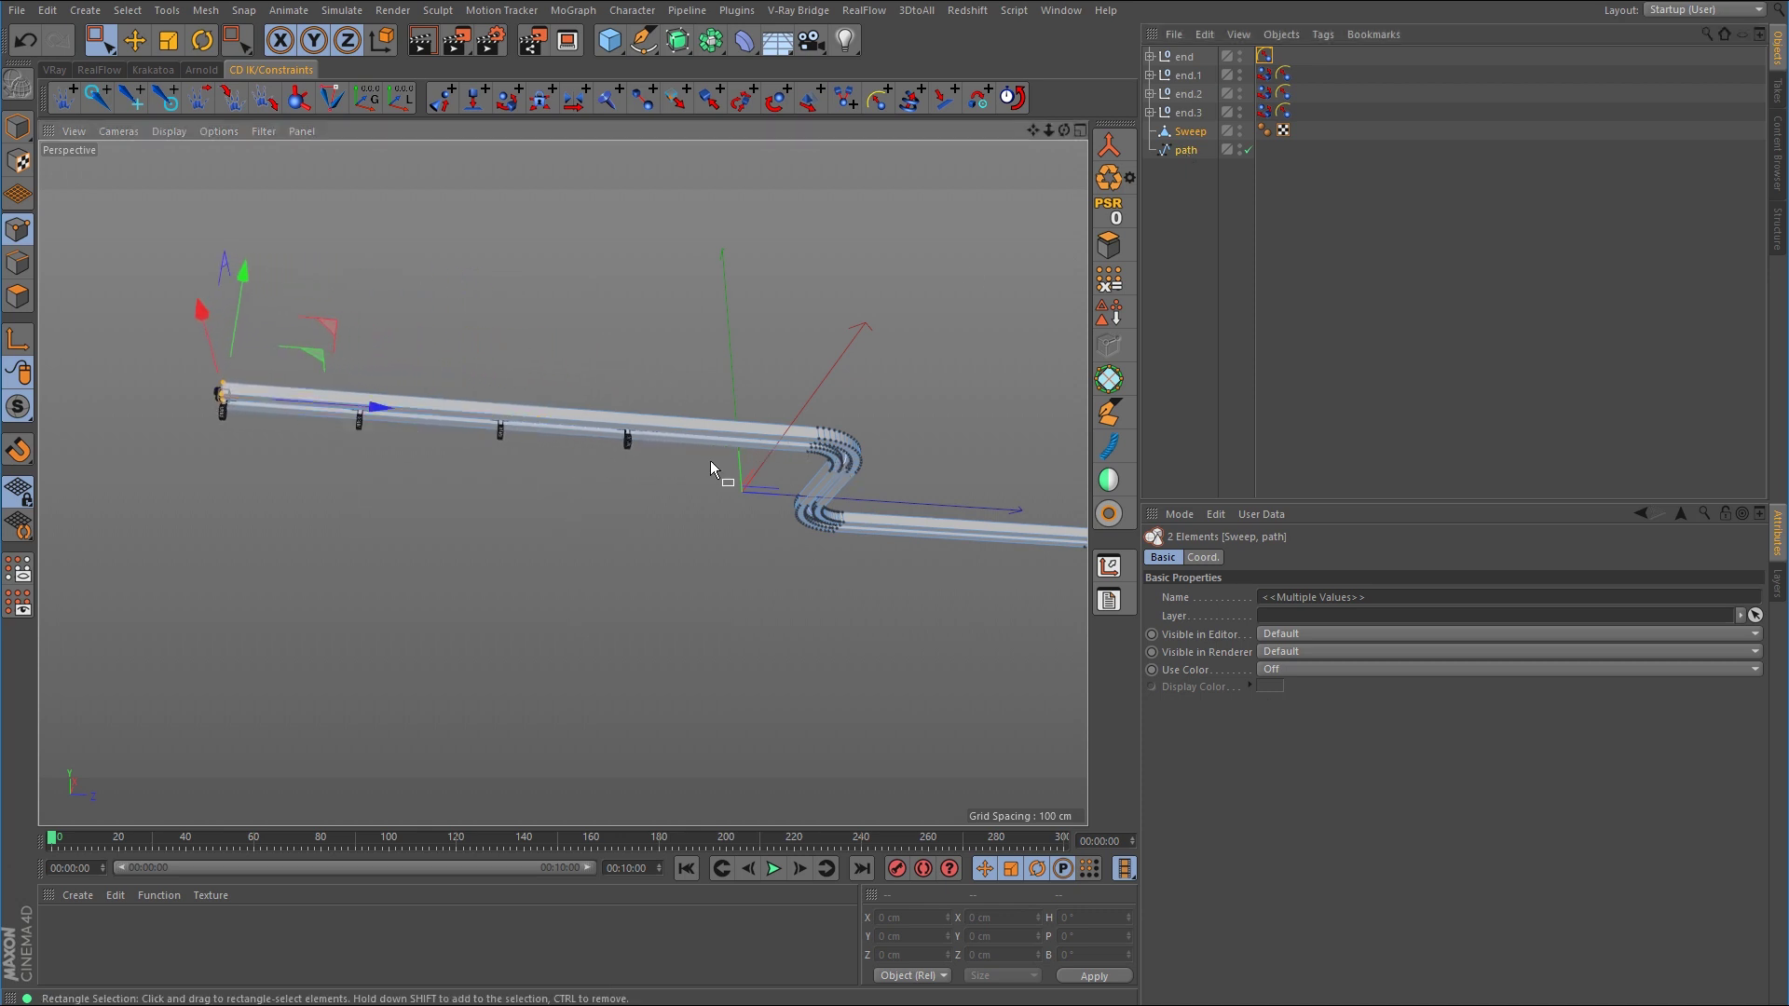
# Move the points at the far end of Sweep and path outward to lengthen the last straight section, and return to model mode
pyautogui.keyDown('alt'); pyautogui.moveTo(710, 461); pyautogui.dragTo(349, 450, button='middle'); pyautogui.keyUp('alt')
pyautogui.moveTo(796, 438); pyautogui.dragTo(531, 619)
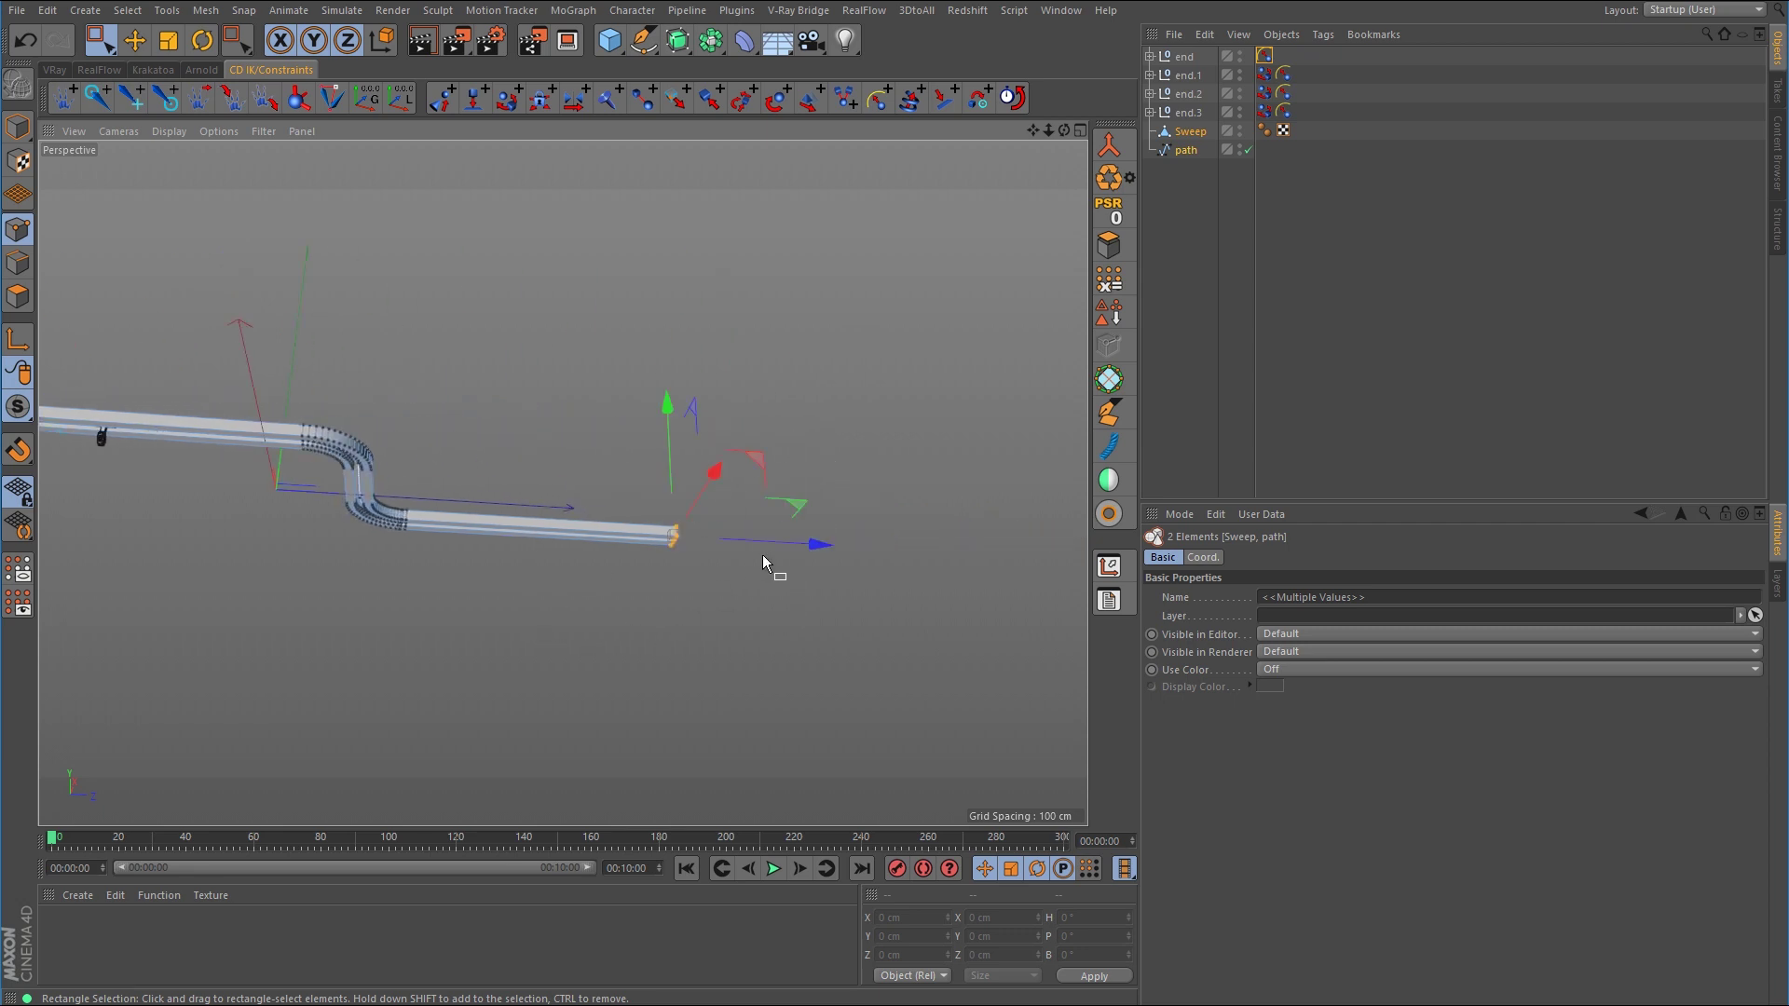
pyautogui.moveTo(771, 563); pyautogui.dragTo(1001, 557)
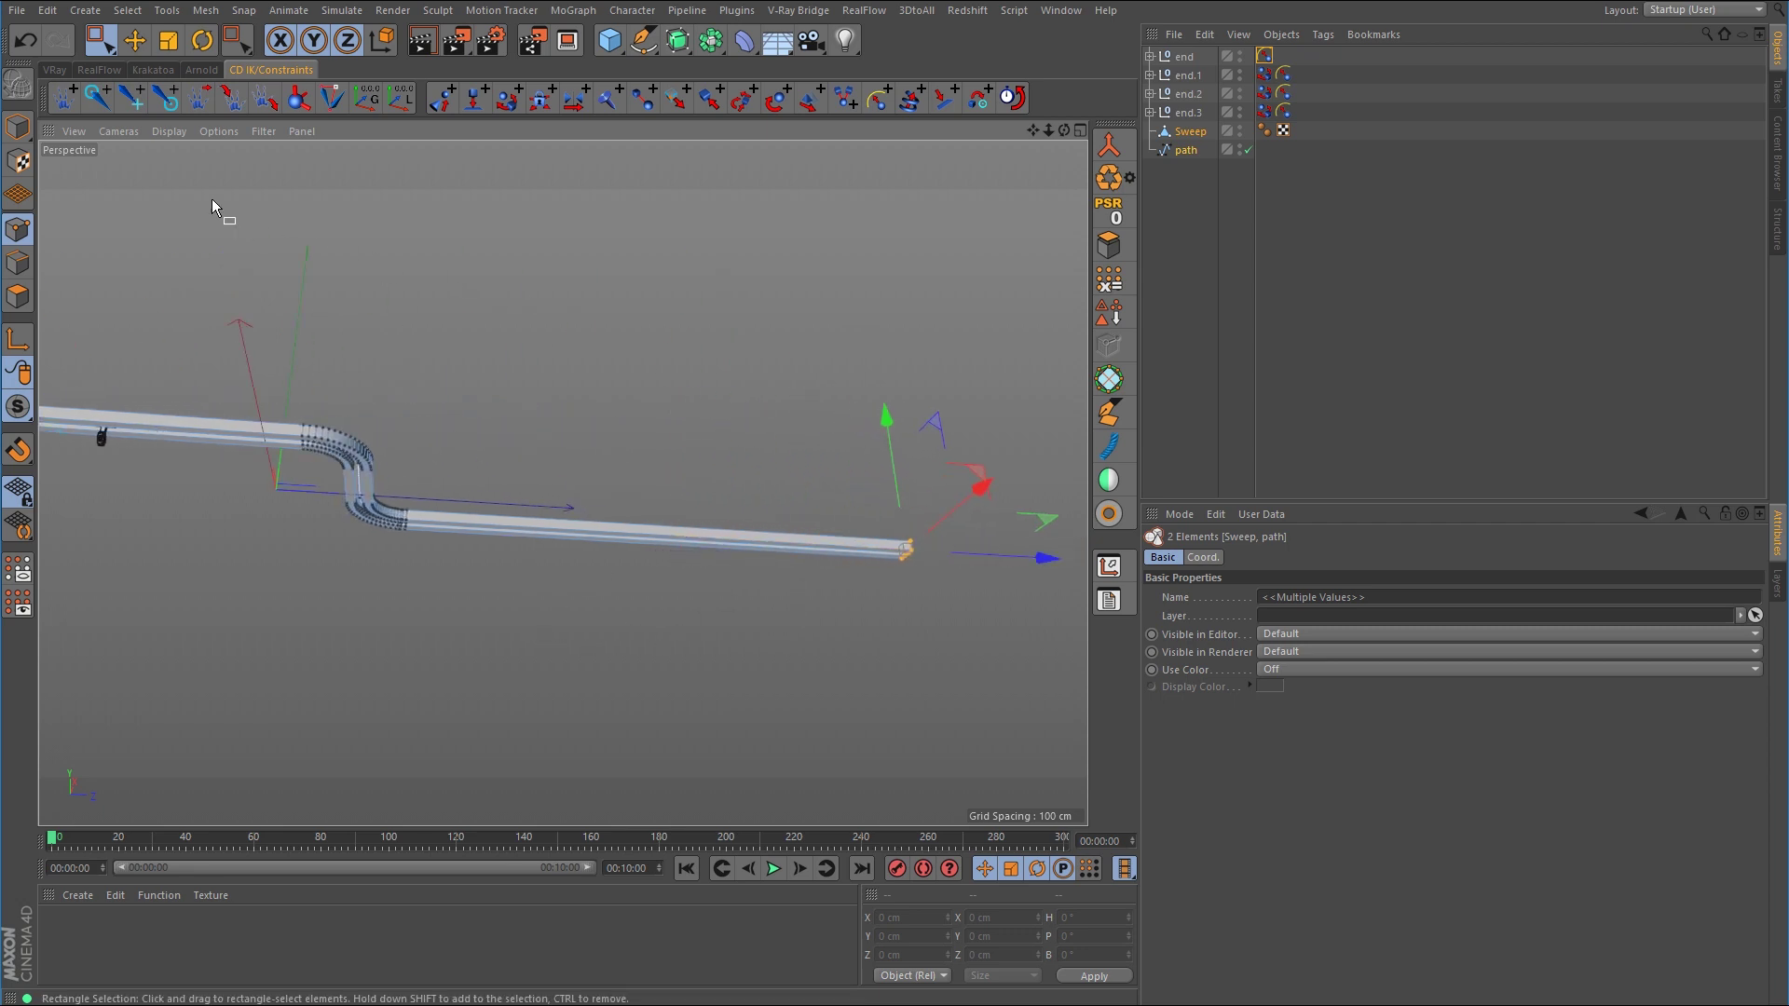
pyautogui.click(17, 125)
pyautogui.click(133, 41)
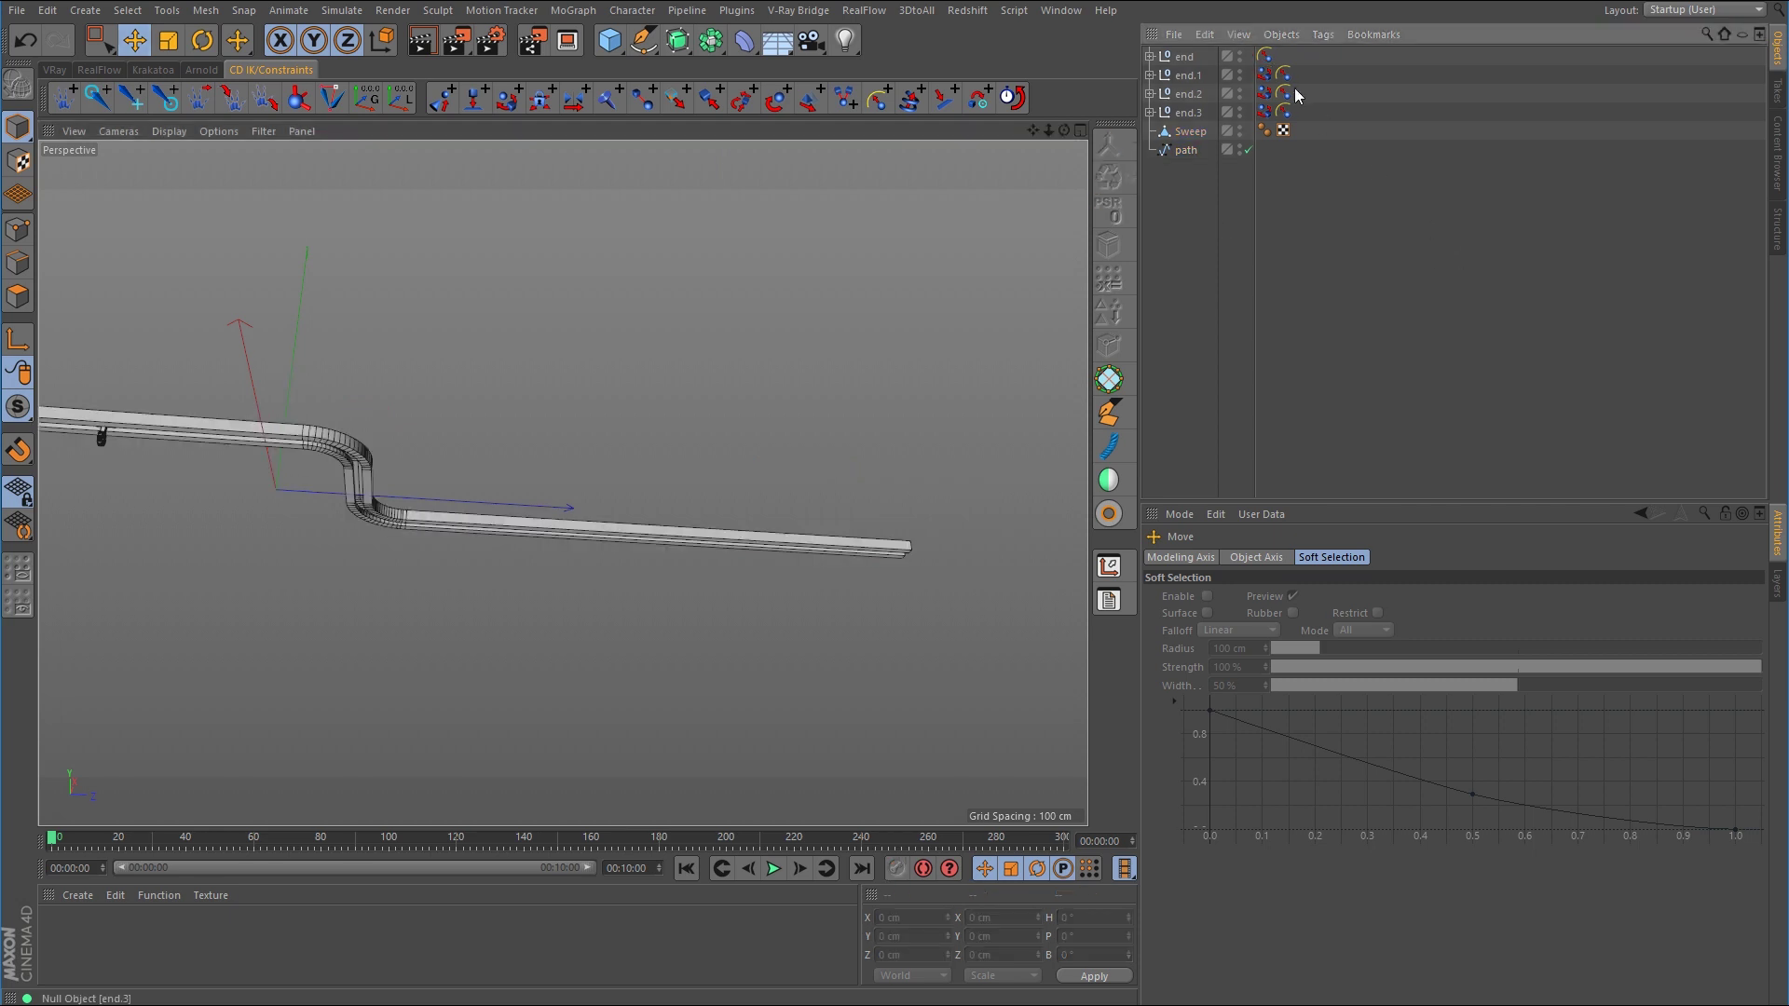
# Run the carriages around the rail's bends by sliding the end null's spline constraint Position to about 81.74%
pyautogui.click(1265, 56)
pyautogui.keyDown('alt'); pyautogui.moveTo(464, 556); pyautogui.dragTo(772, 592); pyautogui.keyUp('alt')
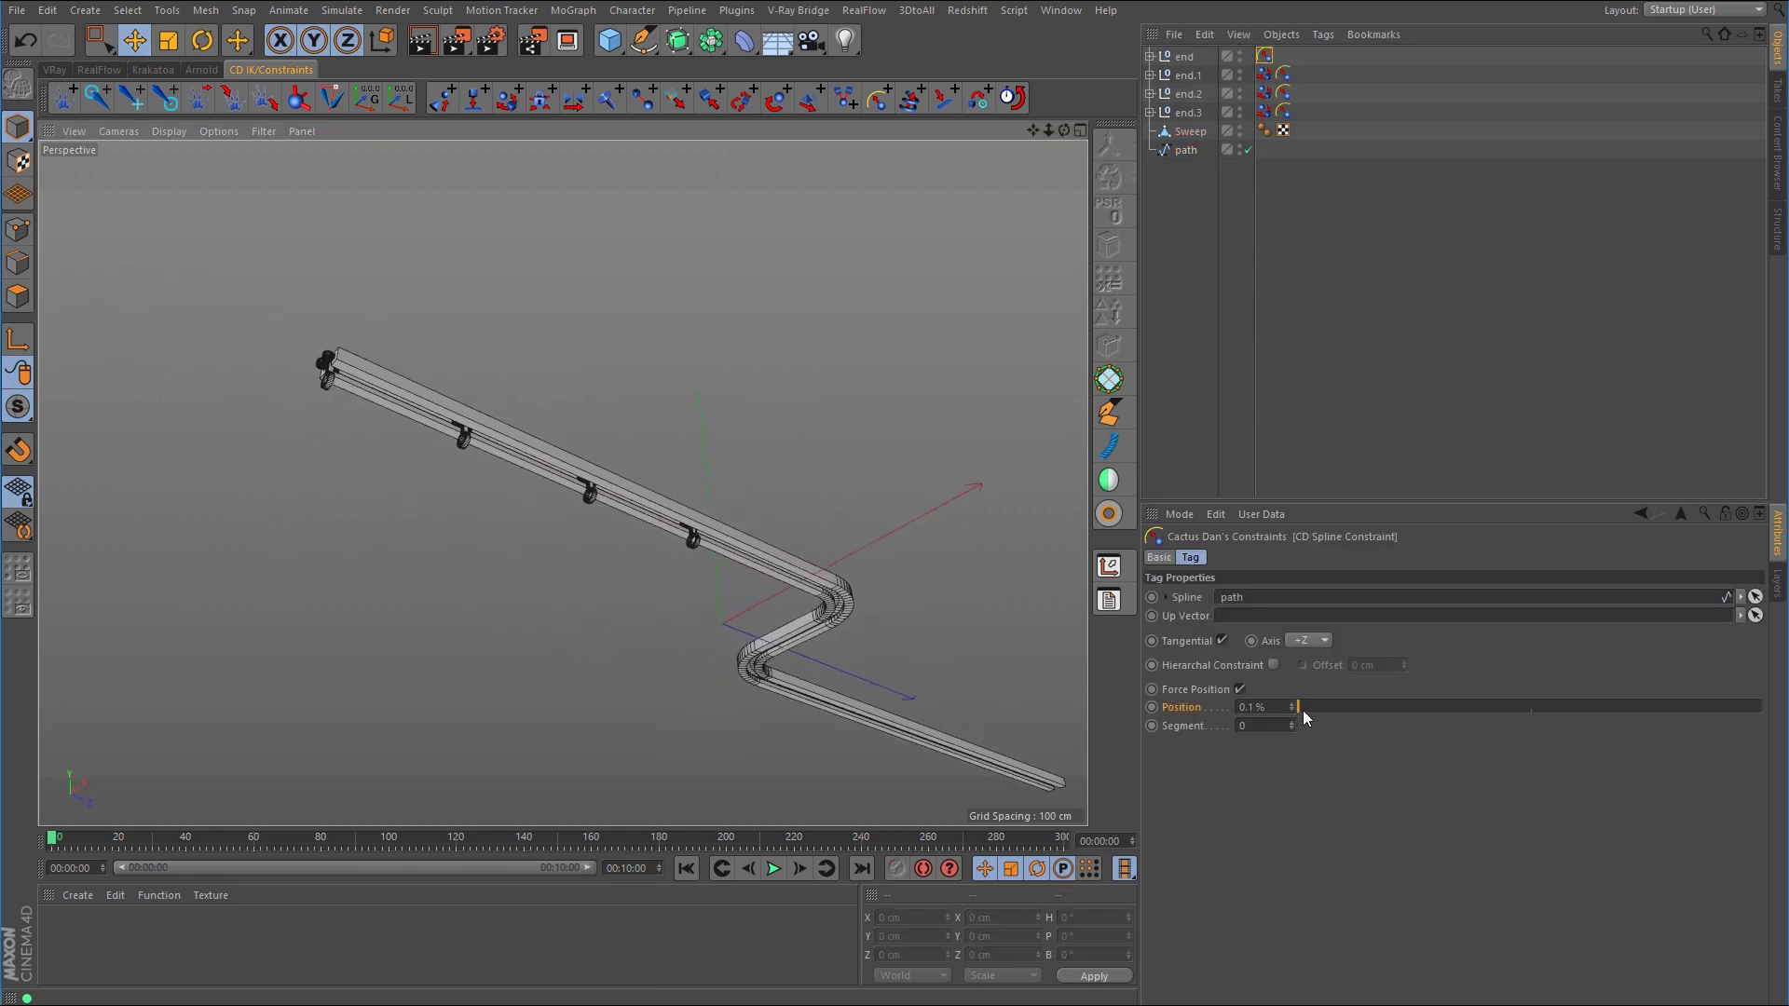
pyautogui.moveTo(1303, 710); pyautogui.dragTo(1681, 732)
pyautogui.scroll(10, 623, 463)
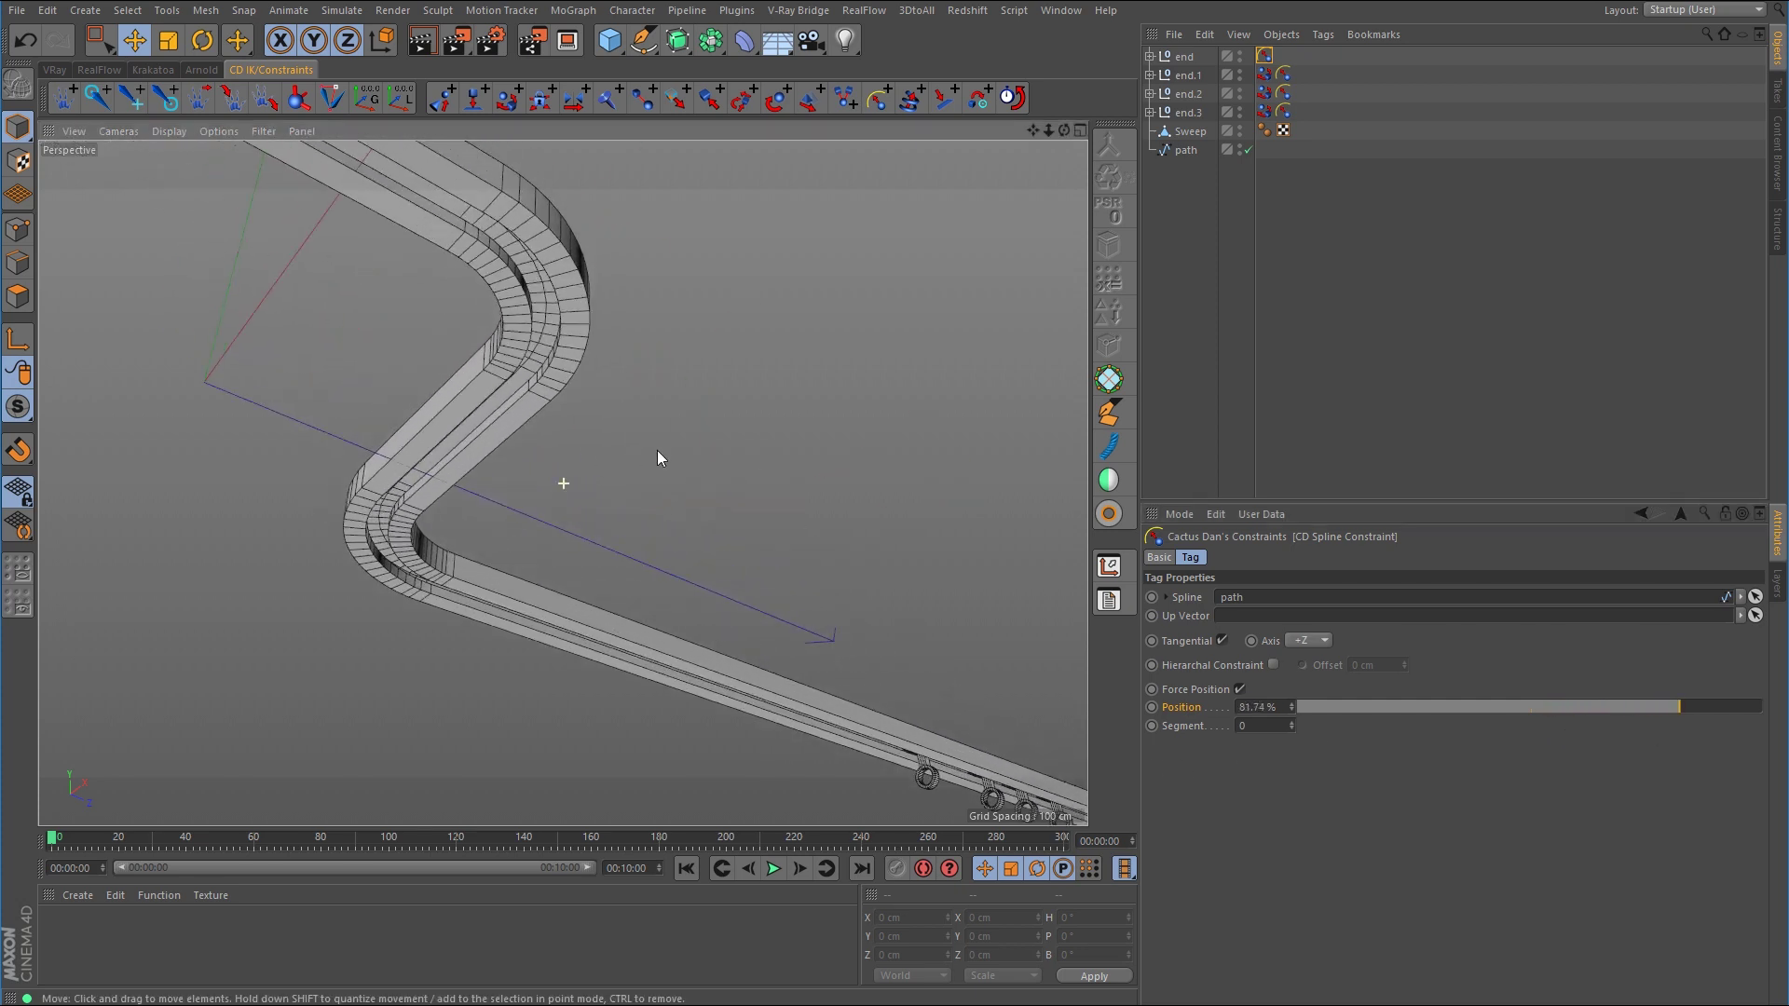
pyautogui.scroll(2, 657, 450)
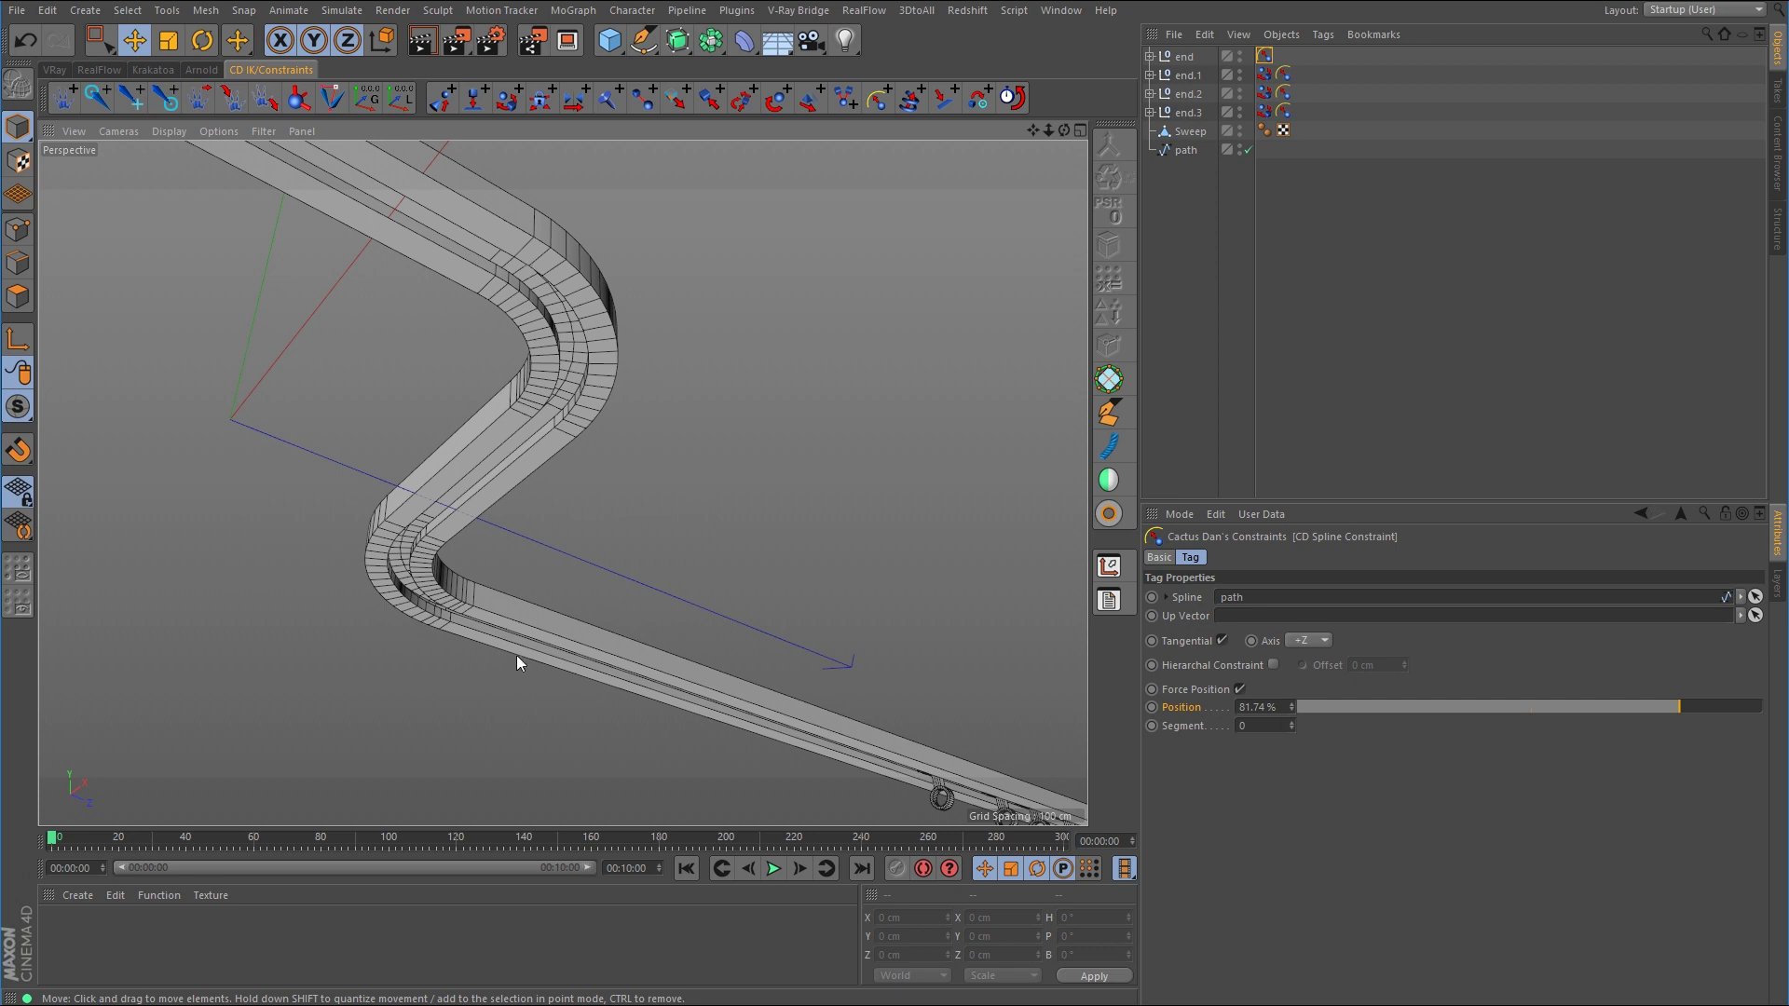
# Bring the carriages back along the rail by sliding the end null's spline Position to about 20.66%
pyautogui.moveTo(1679, 706); pyautogui.dragTo(1345, 708)
pyautogui.keyDown('alt'); pyautogui.moveTo(686, 445); pyautogui.dragTo(527, 483, button='right'); pyautogui.keyUp('alt')
pyautogui.keyDown('alt'); pyautogui.moveTo(567, 427); pyautogui.dragTo(740, 595); pyautogui.keyUp('alt')
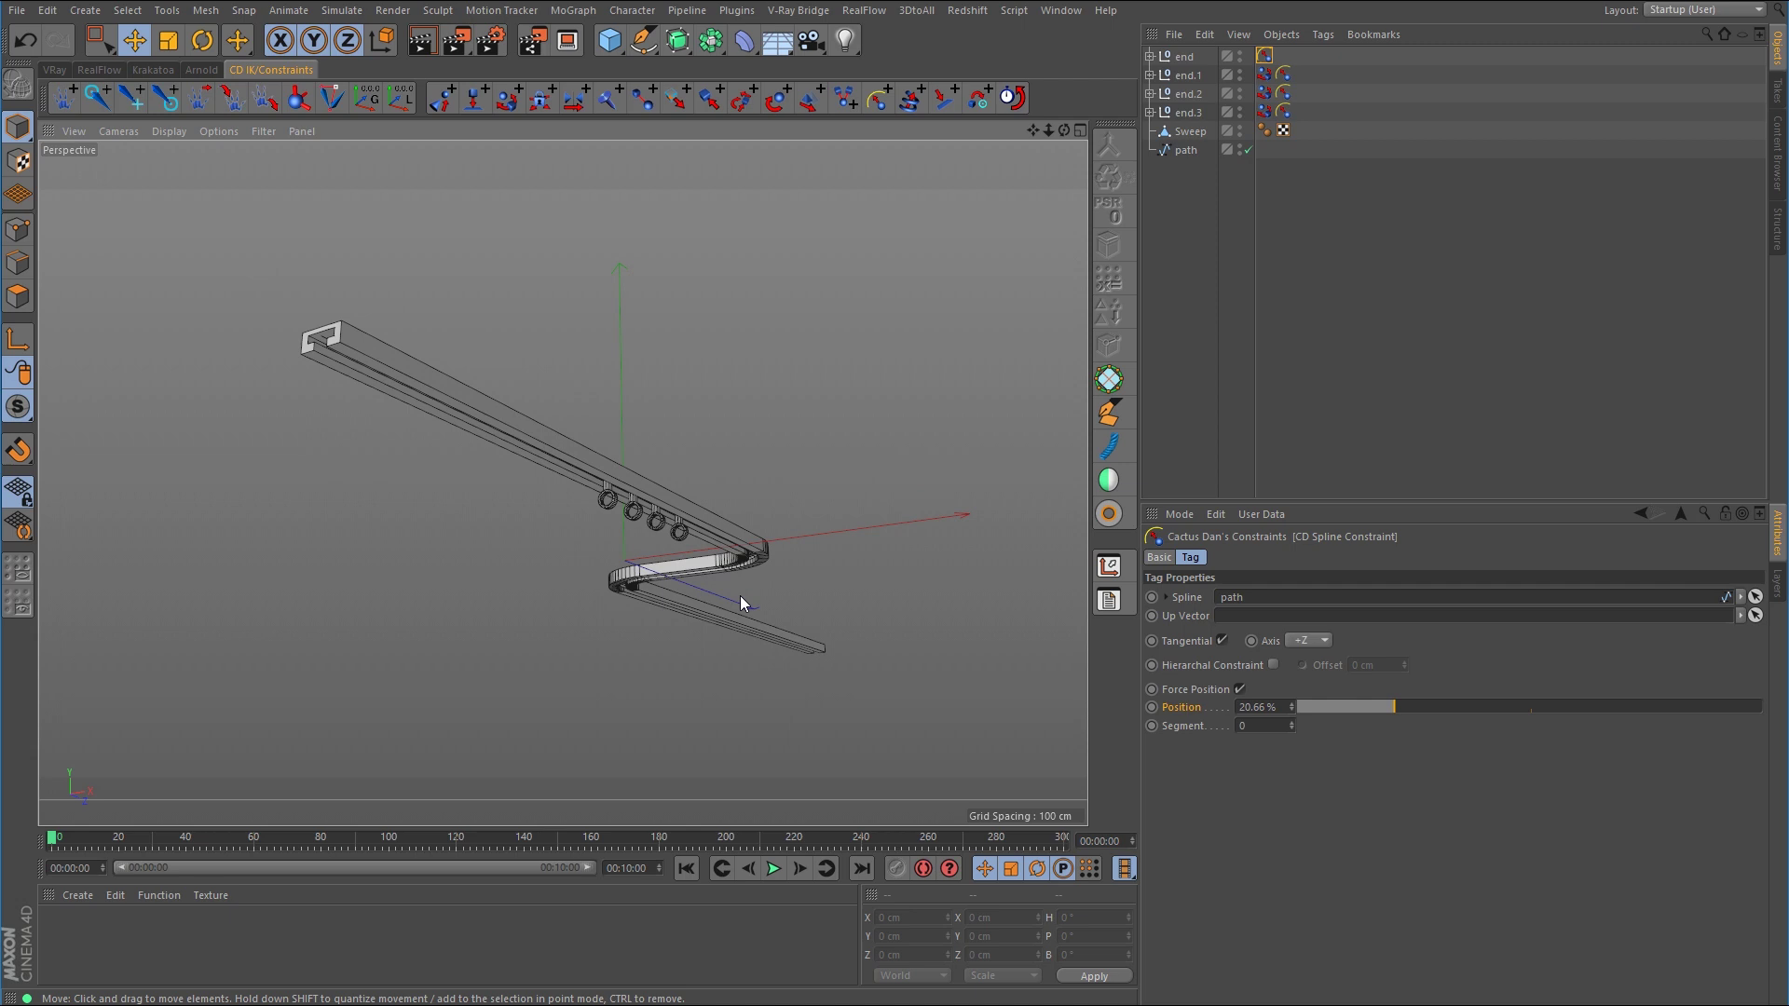